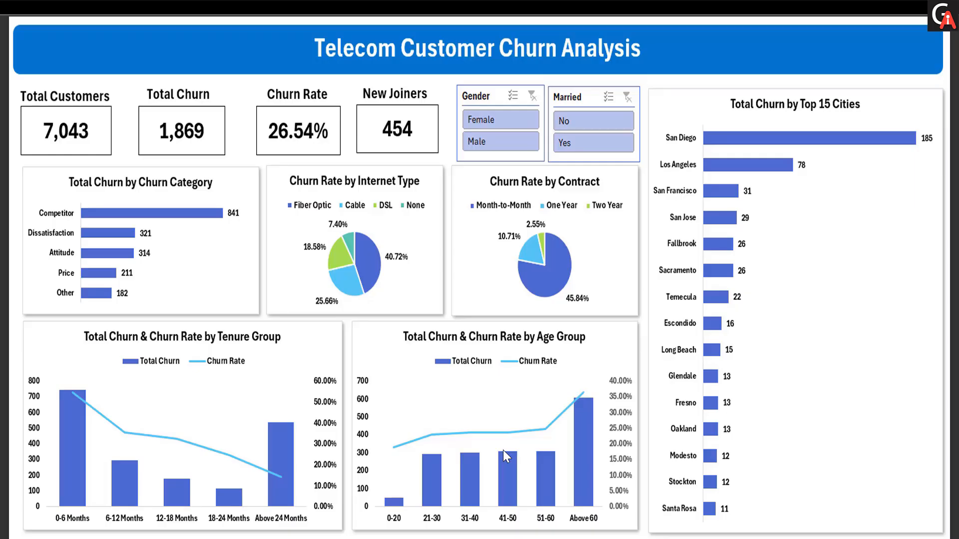
- Turn on filter buttons for the customer data's header row
{"action": "key", "text": "Right"}
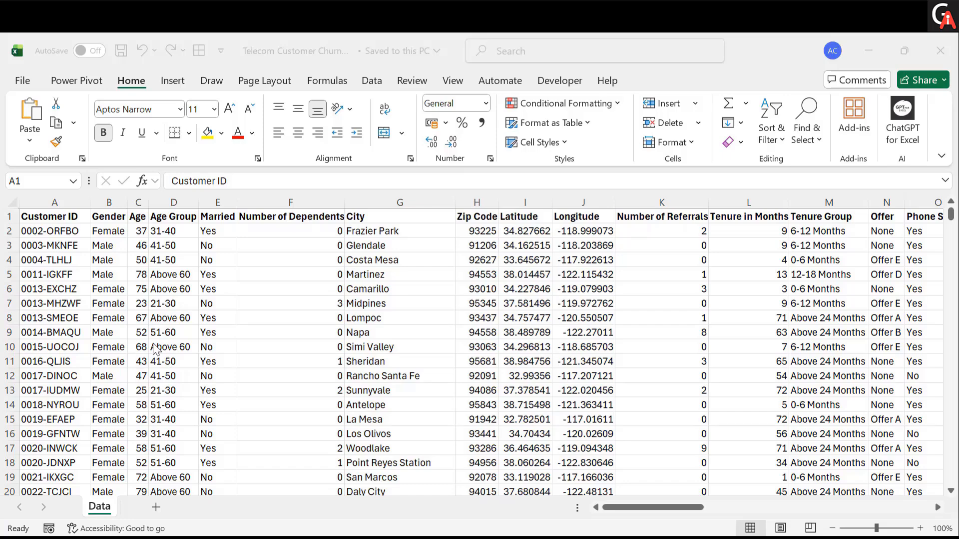
{"action": "left_click", "coordinate": [77, 218]}
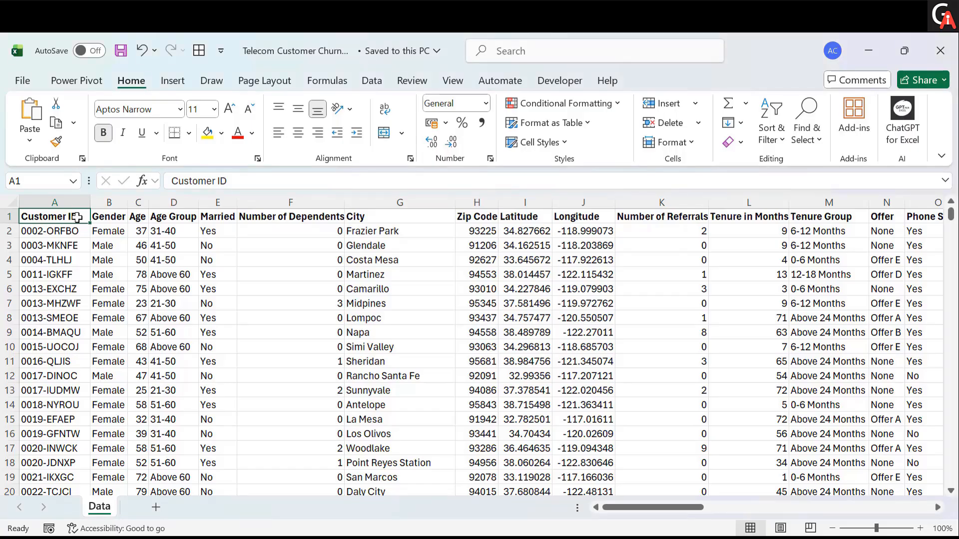
{"action": "key", "text": "ctrl+shift+l"}
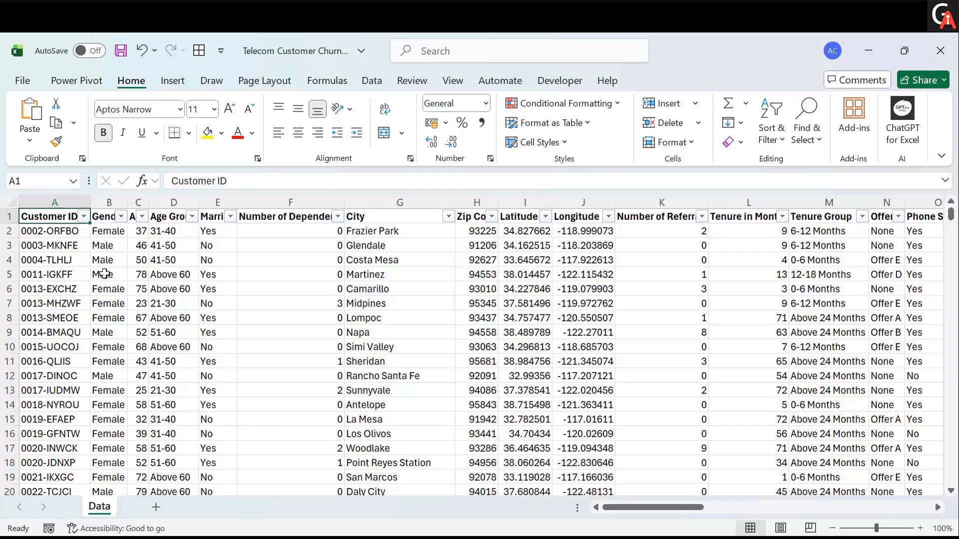
- Browse across the data columns from Gender to the customer status and churn columns
{"action": "left_click", "coordinate": [121, 217]}
{"action": "left_click", "coordinate": [384, 382]}
{"action": "scroll", "coordinate": [396, 323], "scroll_direction": "right", "scroll_amount": 4}
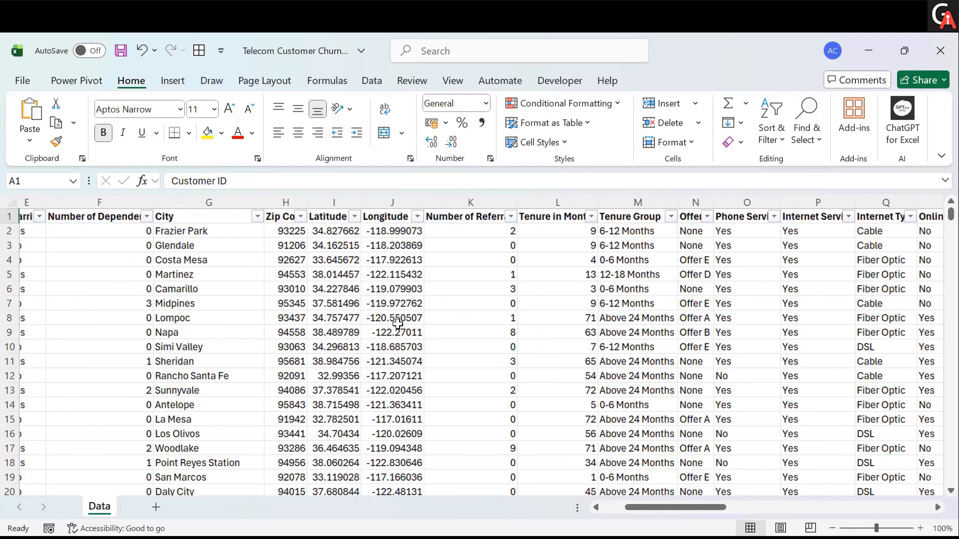
{"action": "scroll", "coordinate": [398, 324], "scroll_direction": "right", "scroll_amount": 2}
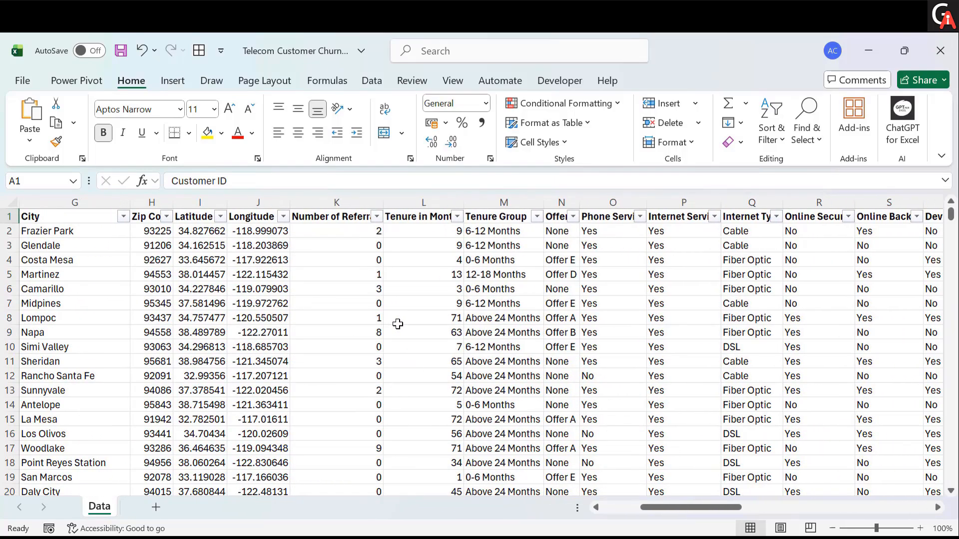
{"action": "scroll", "coordinate": [398, 324], "scroll_direction": "right", "scroll_amount": 3}
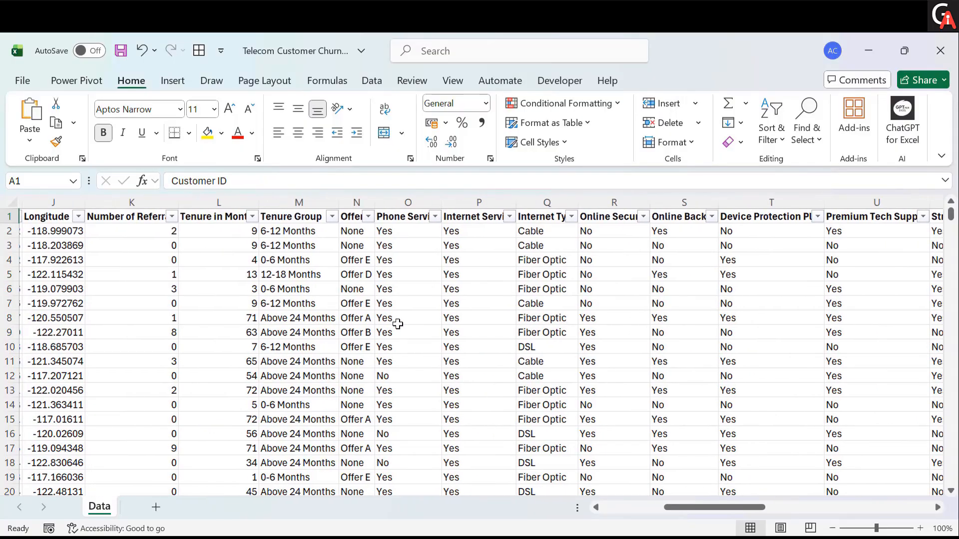
{"action": "scroll", "coordinate": [398, 324], "scroll_direction": "right", "scroll_amount": 1}
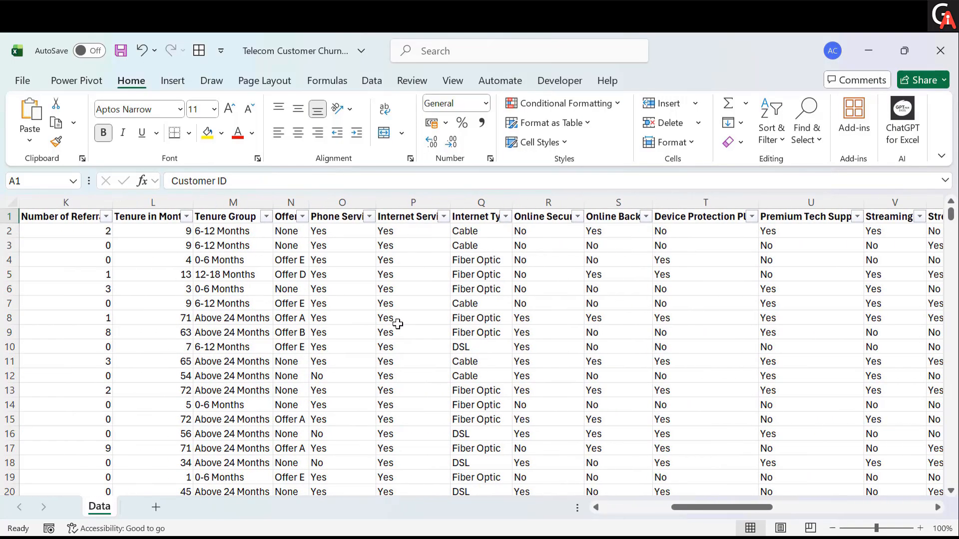
{"action": "scroll", "coordinate": [398, 324], "scroll_direction": "right", "scroll_amount": 1}
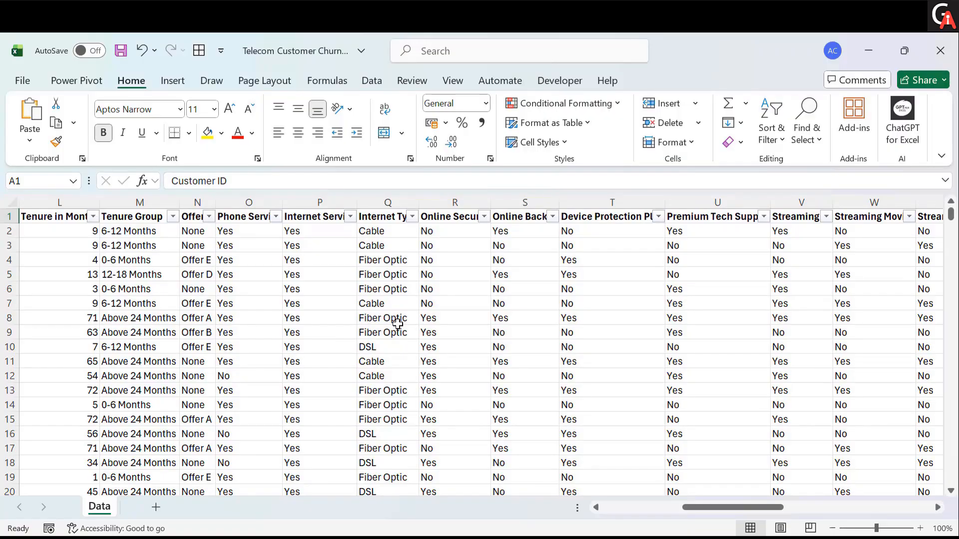
{"action": "scroll", "coordinate": [398, 324], "scroll_direction": "right", "scroll_amount": 5}
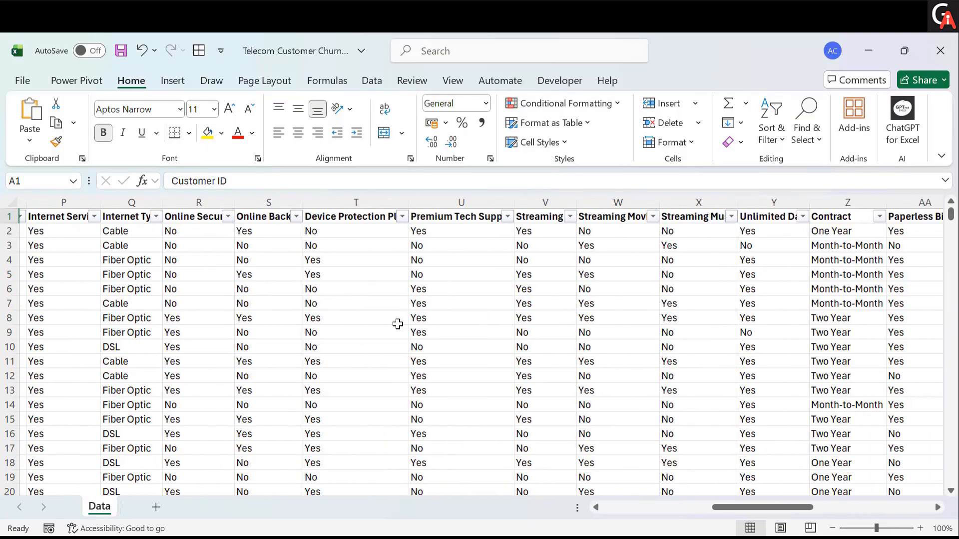
{"action": "scroll", "coordinate": [398, 324], "scroll_direction": "right", "scroll_amount": 6}
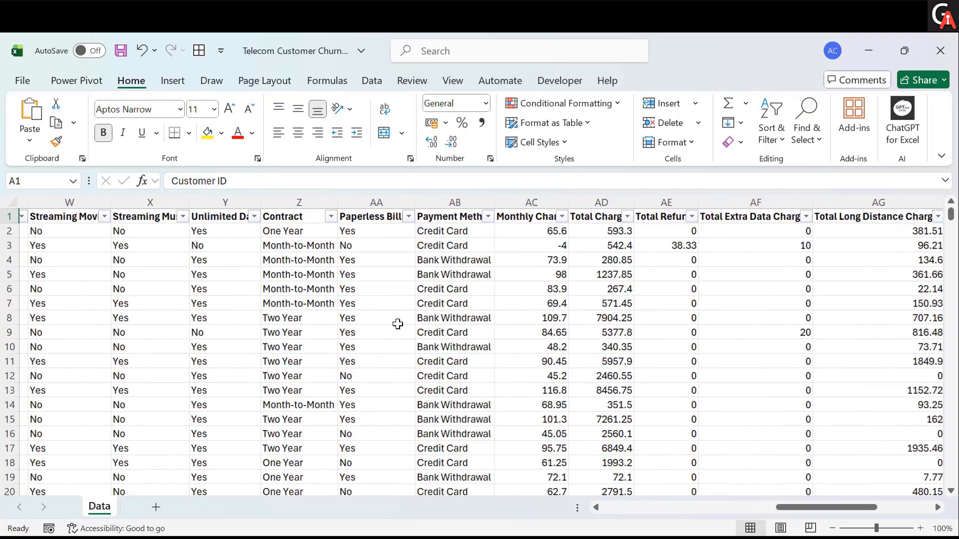
{"action": "scroll", "coordinate": [398, 323], "scroll_direction": "right", "scroll_amount": 4}
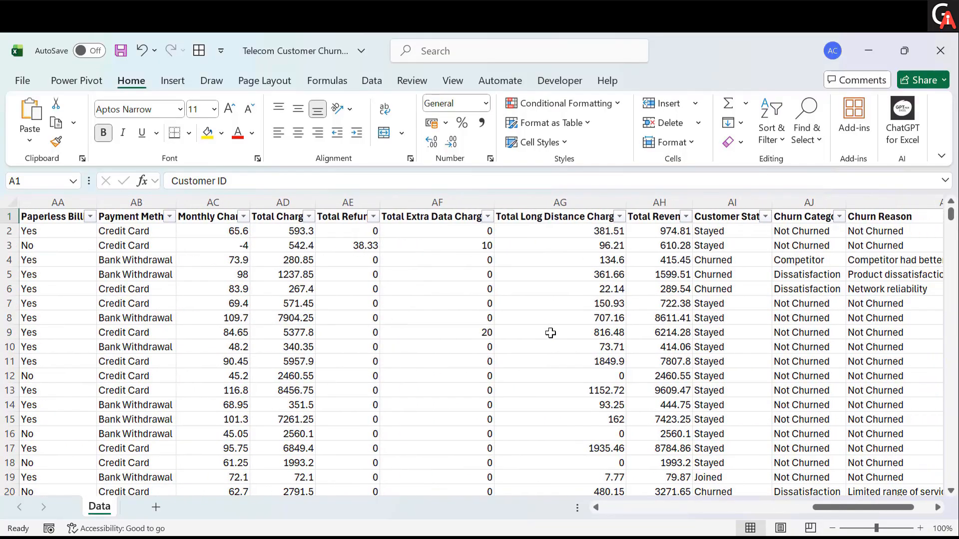
{"action": "scroll", "coordinate": [551, 332], "scroll_direction": "right", "scroll_amount": 2}
{"action": "scroll", "coordinate": [551, 333], "scroll_direction": "right", "scroll_amount": 3}
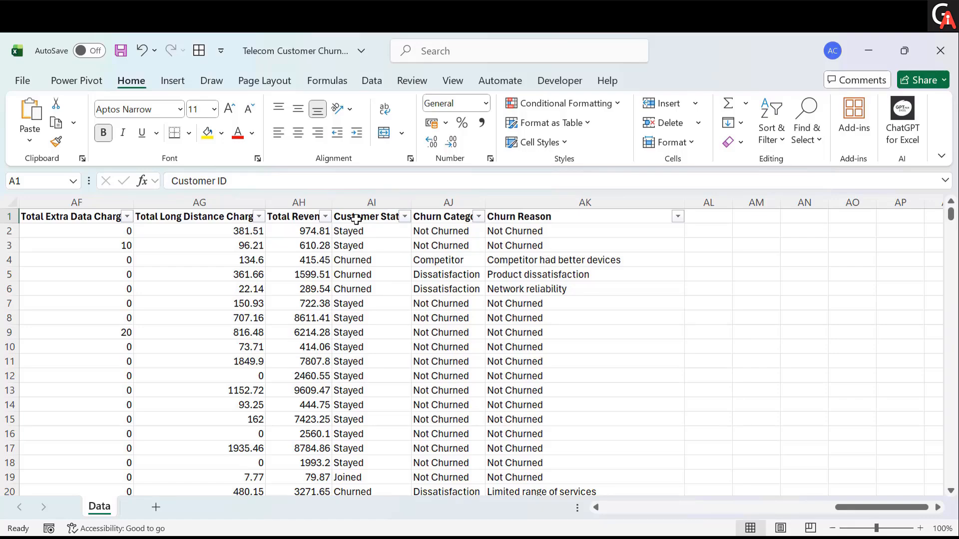
- Filter the Customer Status column to show only Churned customers
{"action": "left_click", "coordinate": [389, 217]}
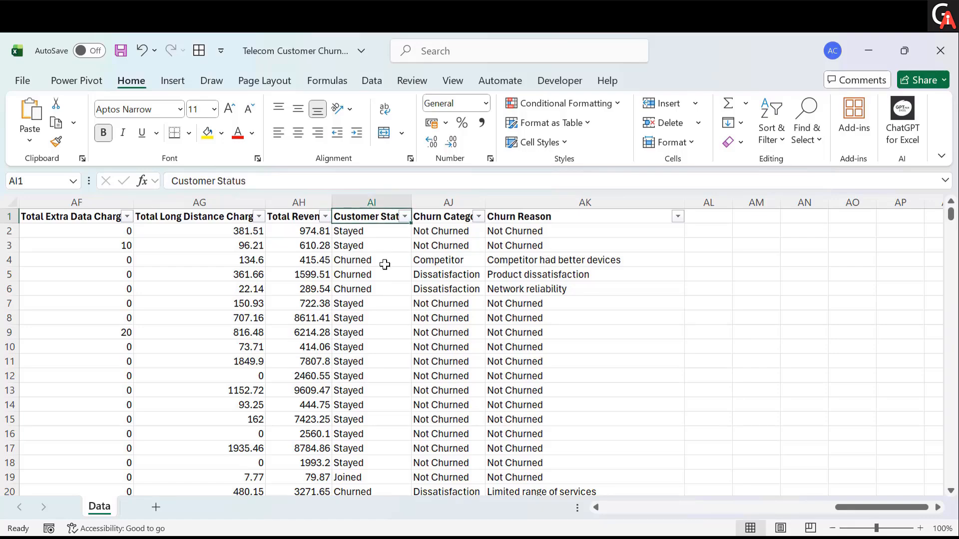
{"action": "left_click", "coordinate": [405, 217]}
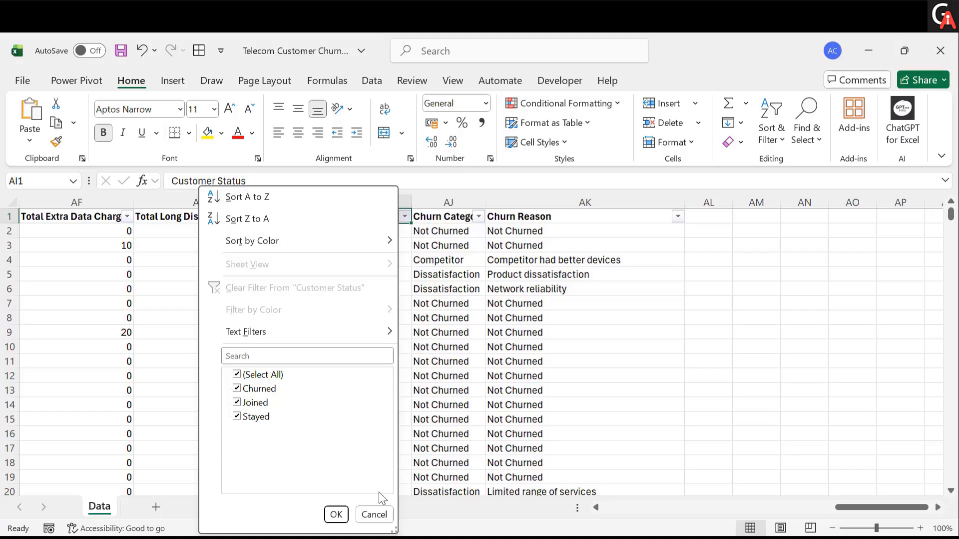
{"action": "left_click", "coordinate": [378, 522]}
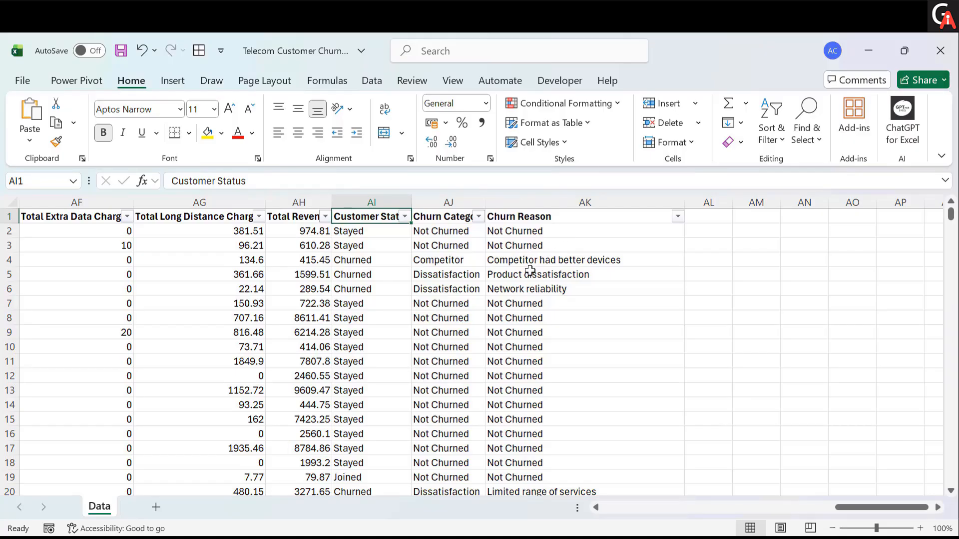
{"action": "left_click", "coordinate": [405, 216]}
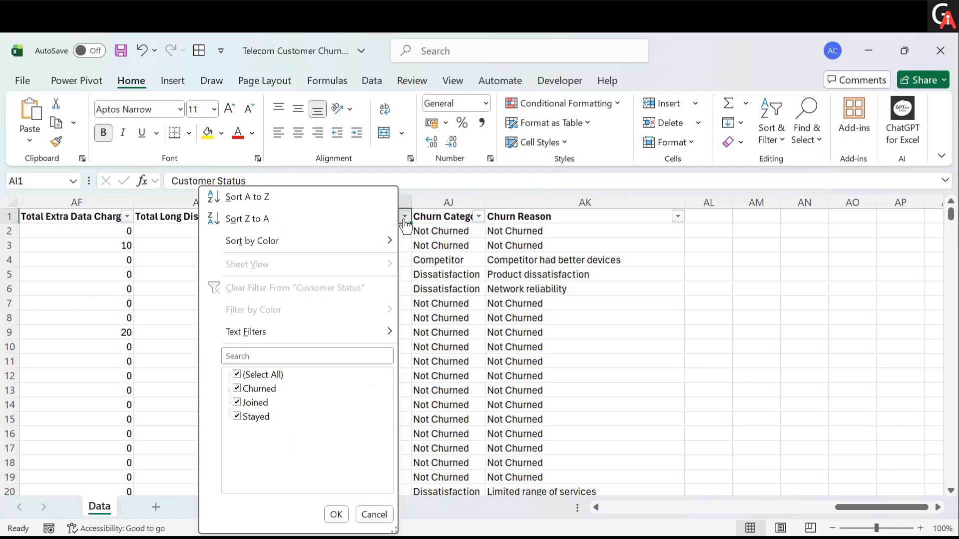
{"action": "left_click", "coordinate": [238, 374]}
{"action": "left_click", "coordinate": [237, 387]}
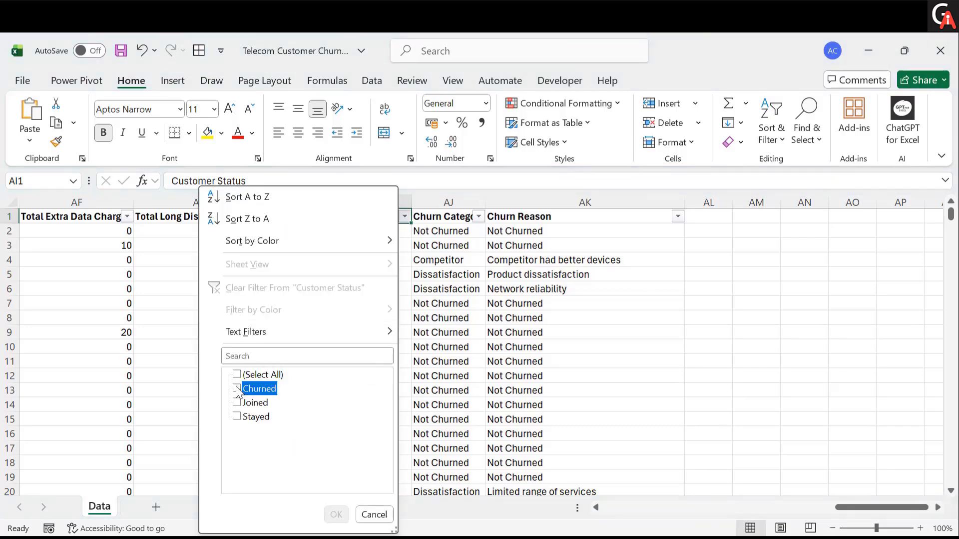
{"action": "left_click", "coordinate": [337, 513]}
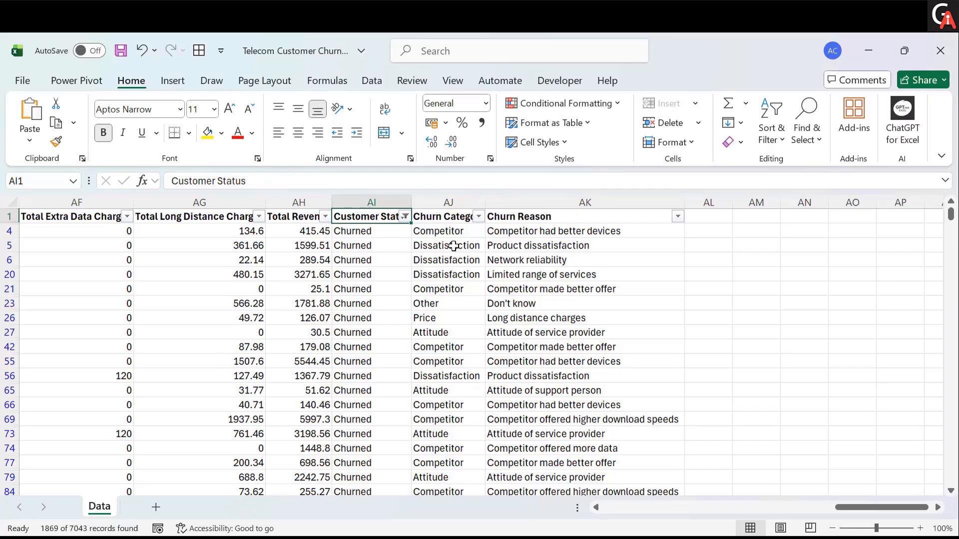
- Change the Customer Status filter to show only Joined and Stayed customers
{"action": "left_click", "coordinate": [405, 216]}
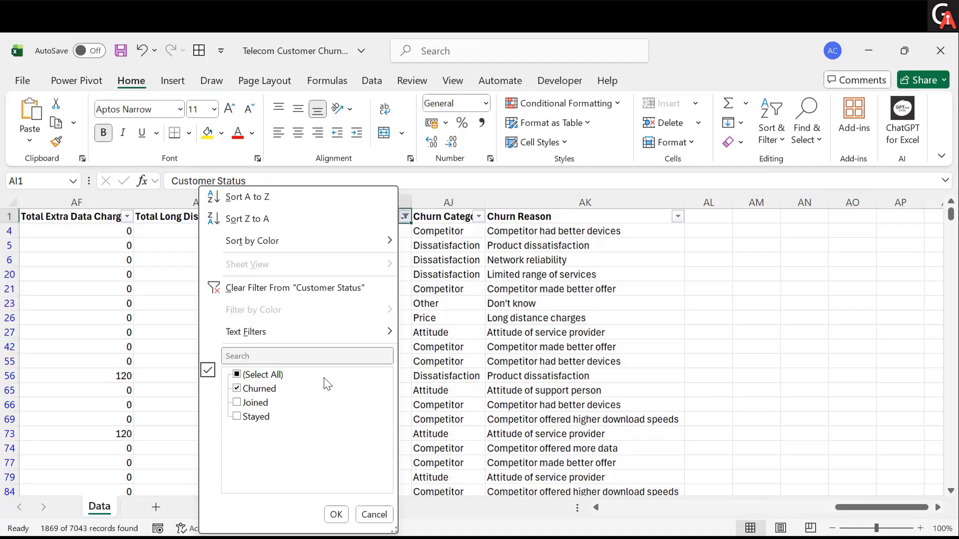
{"action": "left_click", "coordinate": [237, 388]}
{"action": "left_click", "coordinate": [237, 402]}
{"action": "left_click", "coordinate": [237, 416]}
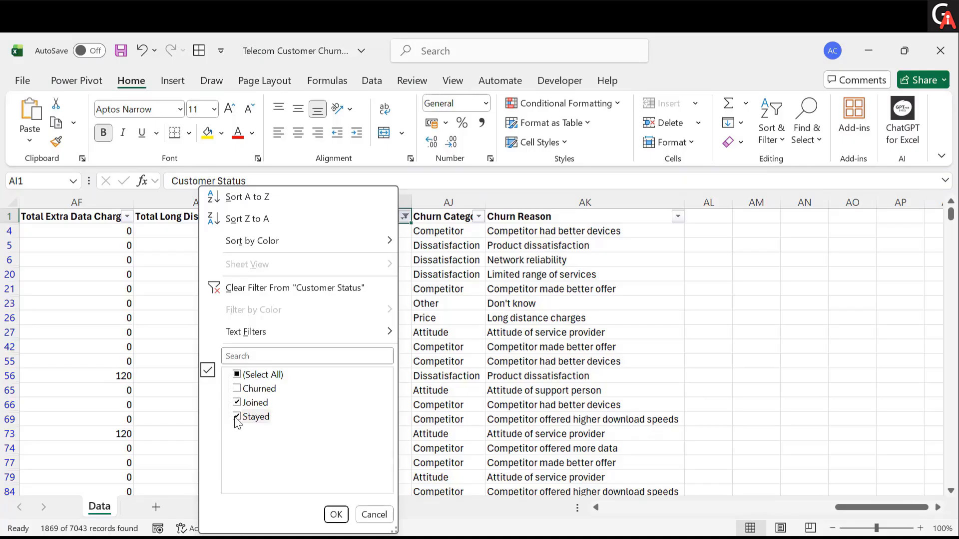
{"action": "left_click", "coordinate": [336, 514]}
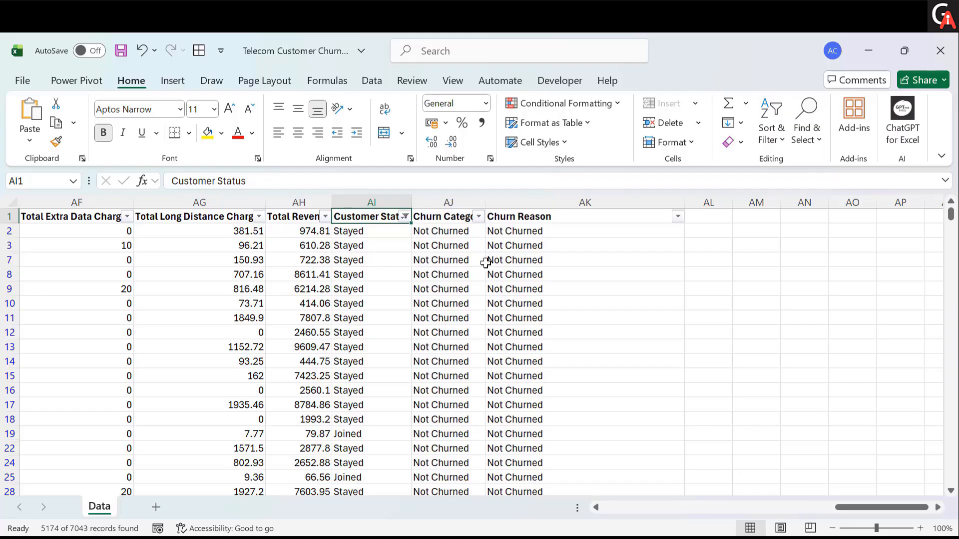
- Clear the filter from the Customer Status column
{"action": "left_click", "coordinate": [435, 231]}
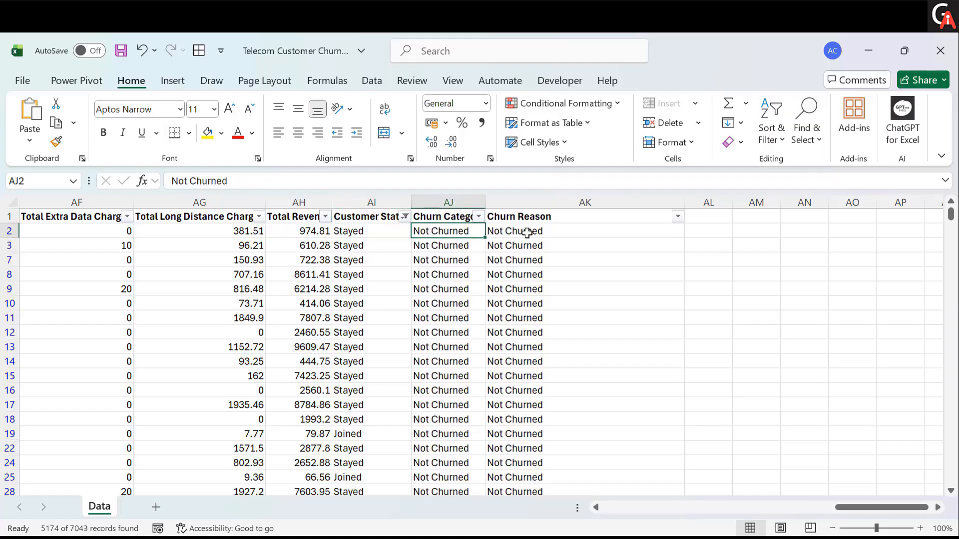
{"action": "left_click", "coordinate": [404, 216]}
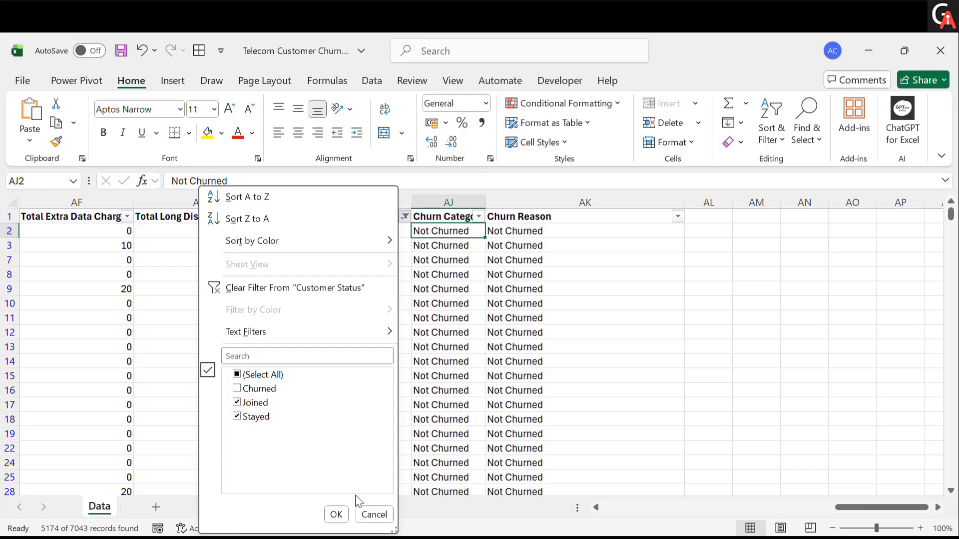
{"action": "left_click", "coordinate": [372, 516]}
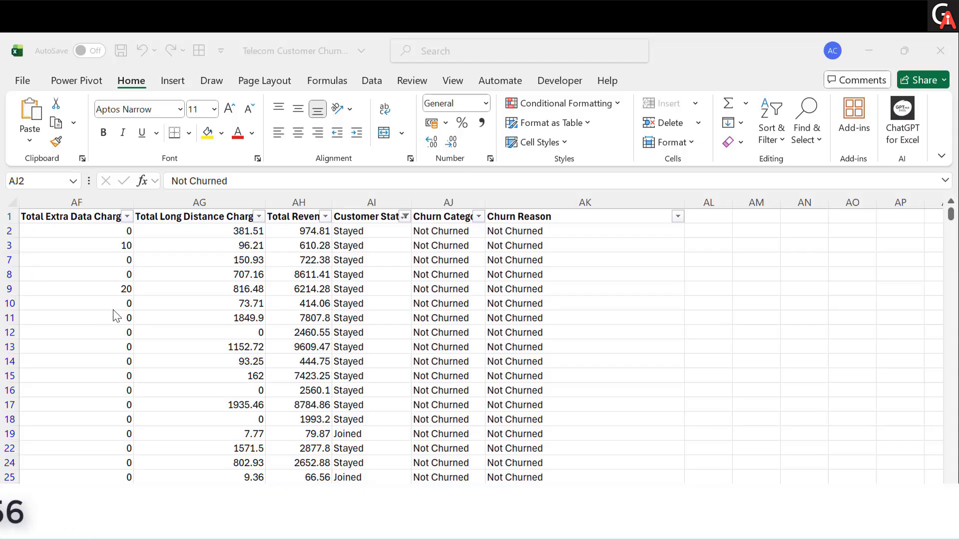
{"action": "left_click", "coordinate": [407, 218]}
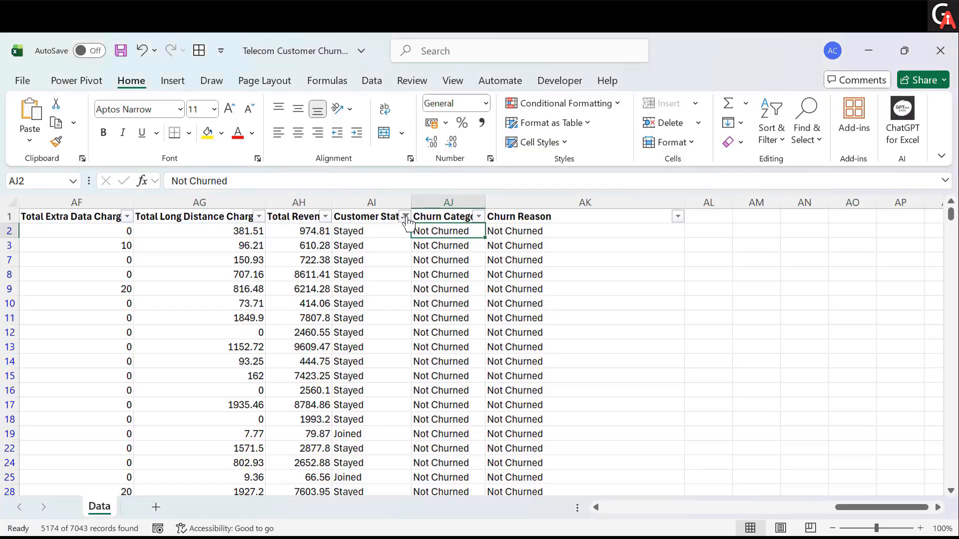
{"action": "left_click", "coordinate": [405, 217]}
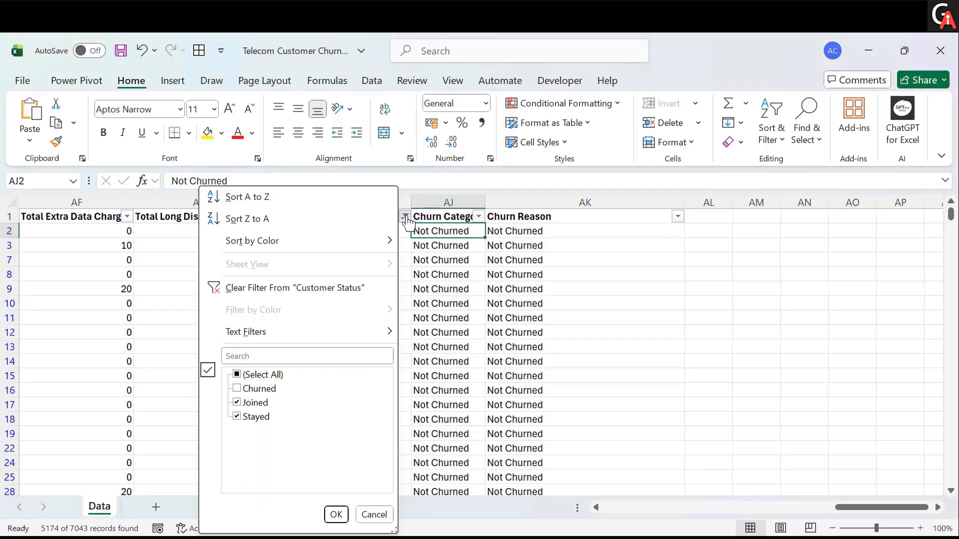
{"action": "left_click", "coordinate": [324, 292]}
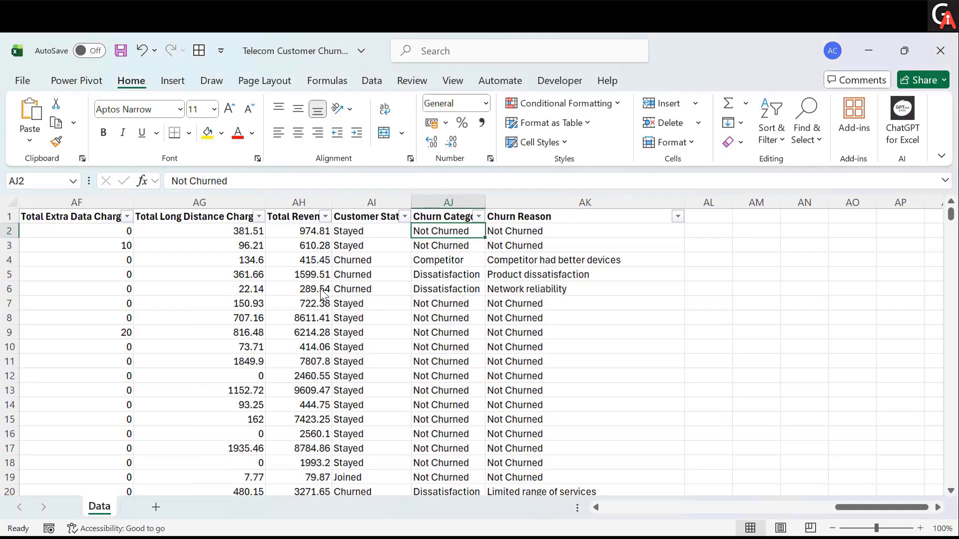
{"action": "left_click", "coordinate": [471, 313]}
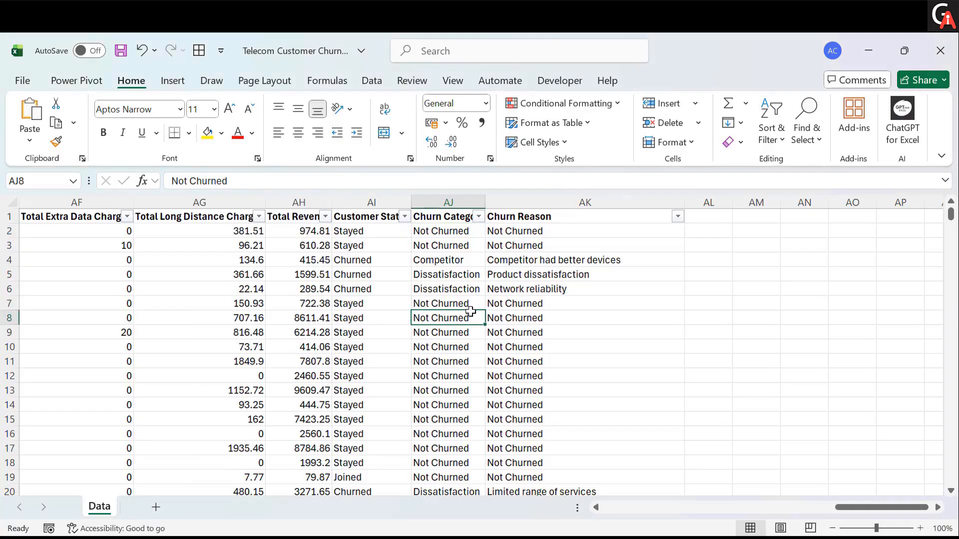
{"action": "left_click", "coordinate": [386, 319]}
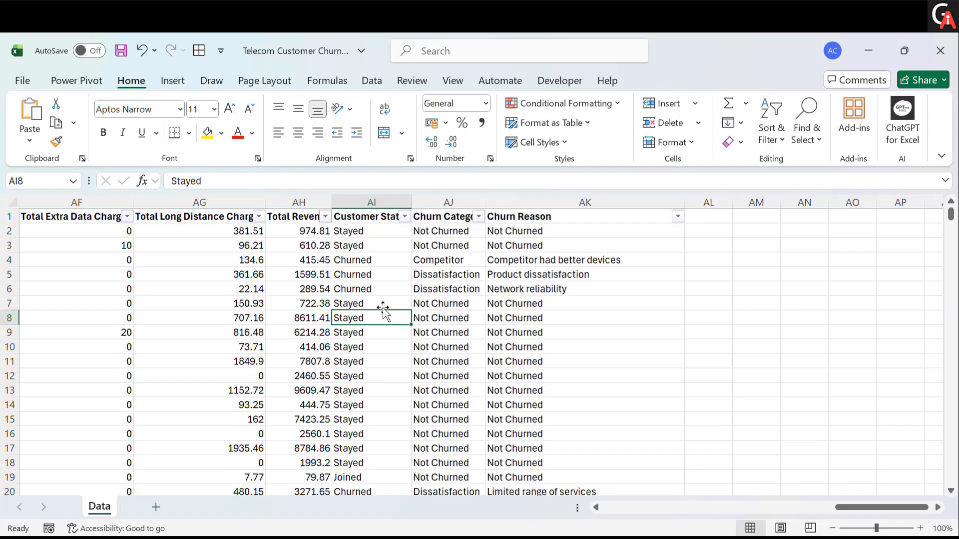
{"action": "left_click", "coordinate": [372, 82]}
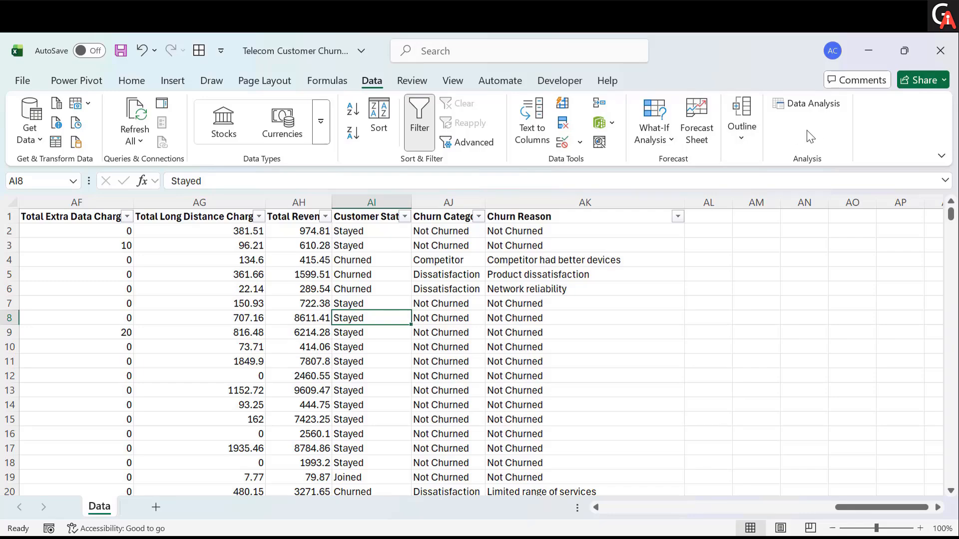
{"action": "left_click", "coordinate": [79, 83]}
{"action": "left_click", "coordinate": [121, 85]}
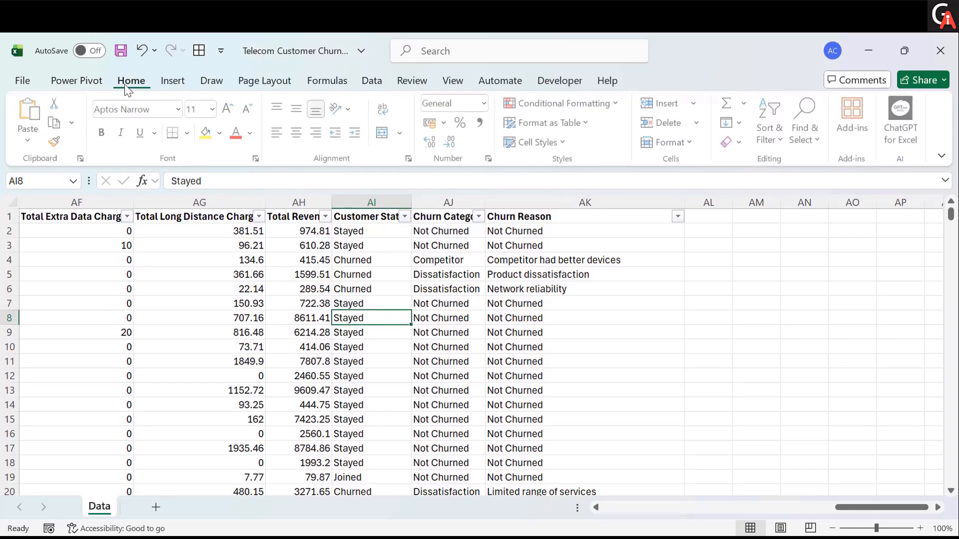
- Open the ribbon customization options and review the list of main tabs
{"action": "right_click", "coordinate": [607, 144]}
{"action": "left_click", "coordinate": [644, 198]}
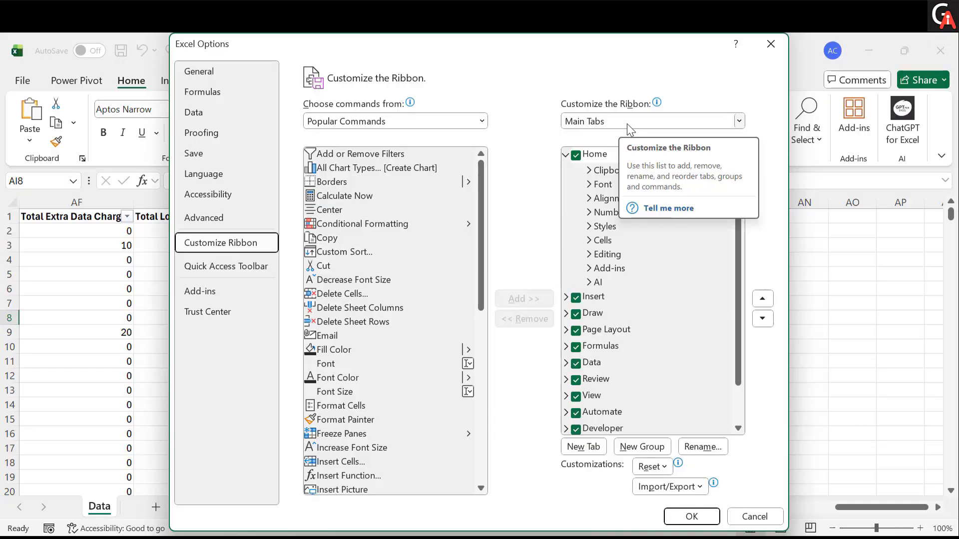
{"action": "scroll", "coordinate": [584, 335], "scroll_direction": "down", "scroll_amount": 1}
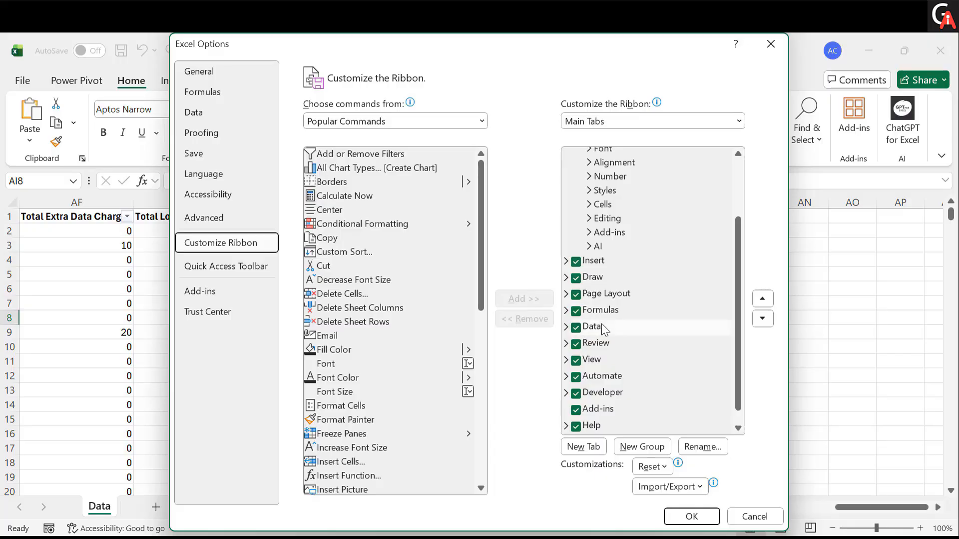
{"action": "left_click", "coordinate": [692, 511]}
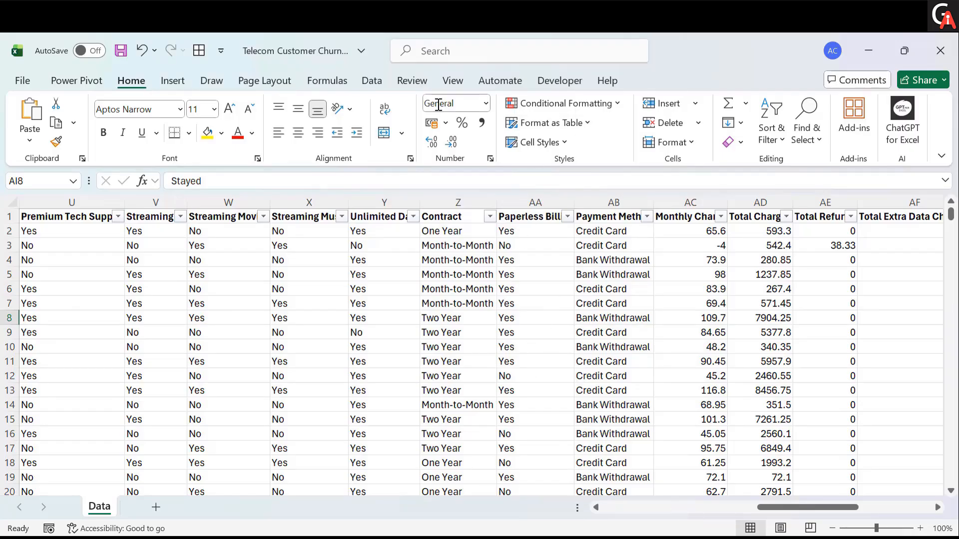
- Create a new Power Query from the customer data table using From Table/Range, keeping the headers option
{"action": "left_click", "coordinate": [376, 81]}
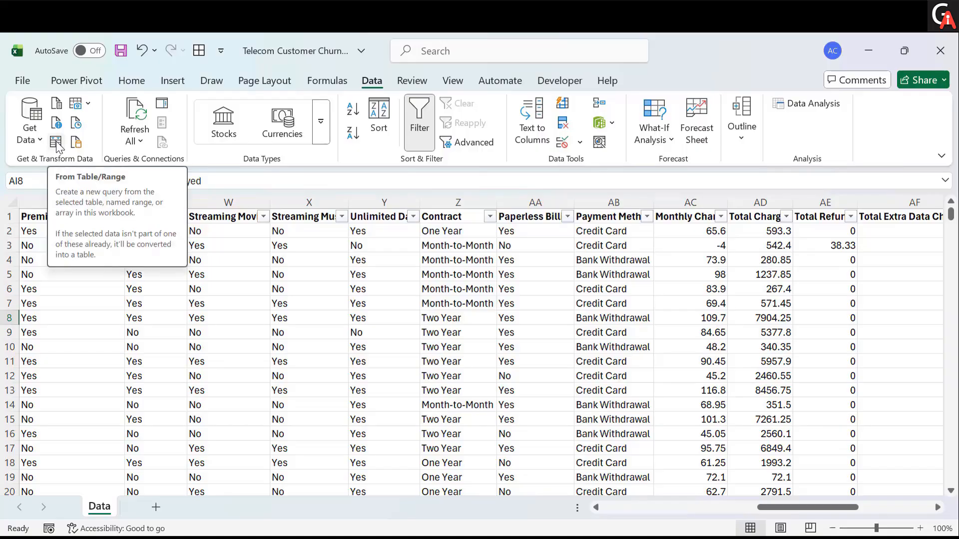
{"action": "left_click", "coordinate": [230, 302]}
{"action": "left_click", "coordinate": [181, 298]}
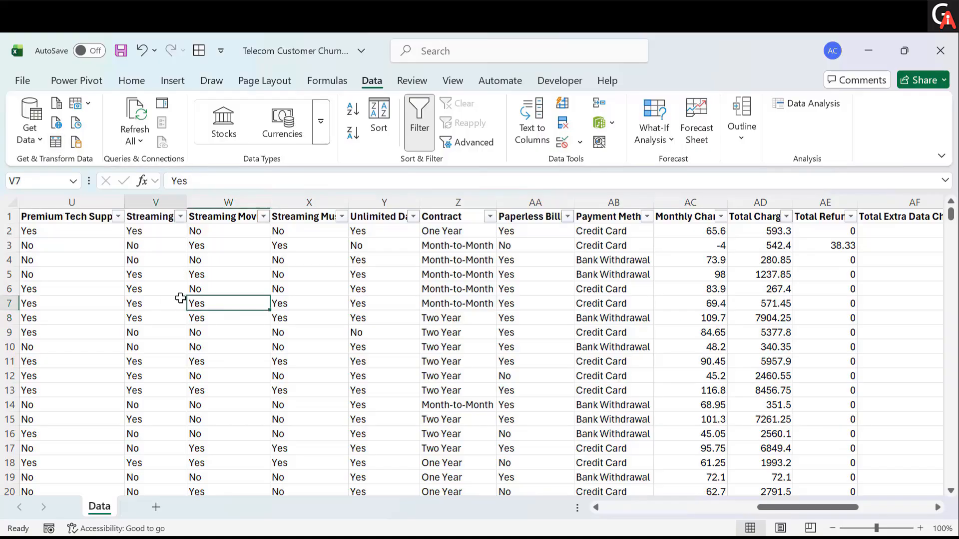
{"action": "left_click", "coordinate": [165, 290]}
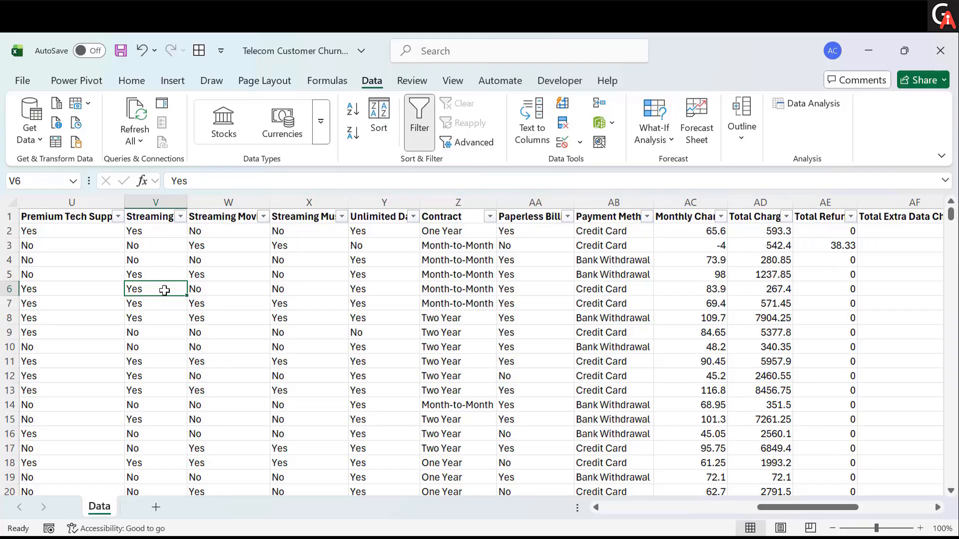
{"action": "left_click", "coordinate": [145, 304]}
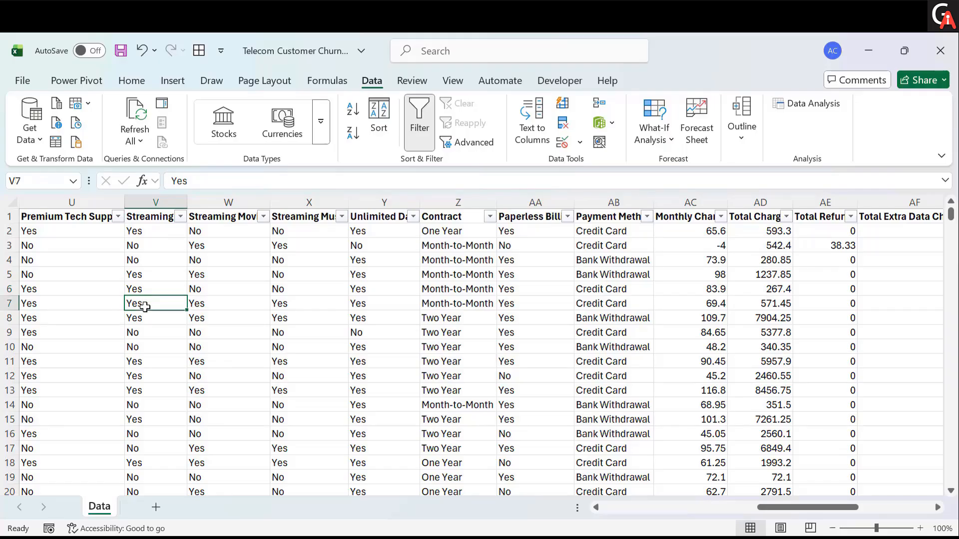
{"action": "left_click", "coordinate": [224, 343]}
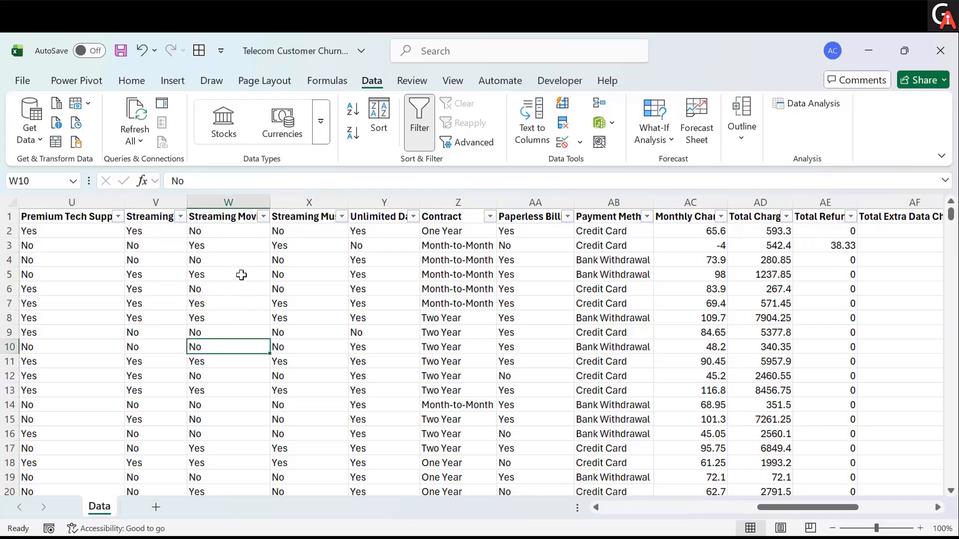
{"action": "left_click", "coordinate": [55, 143]}
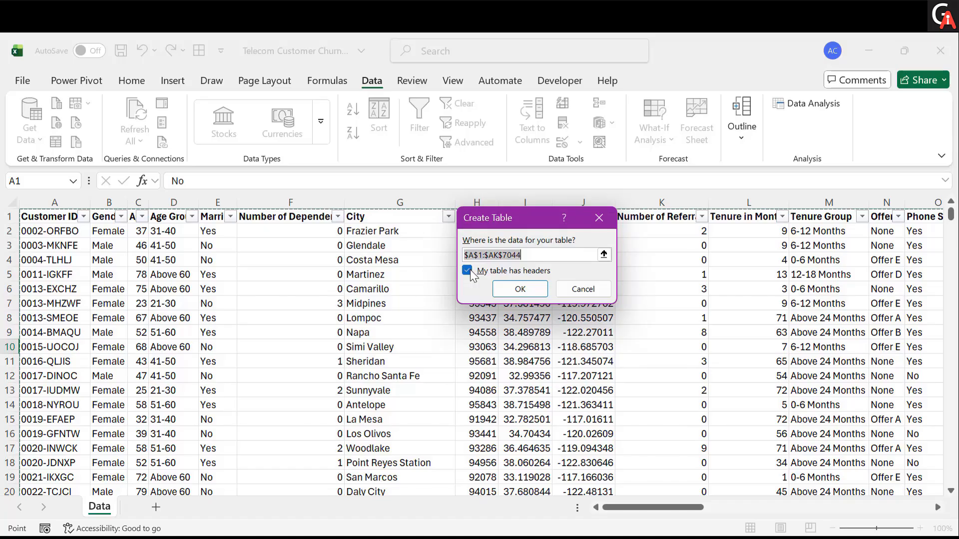
{"action": "left_click", "coordinate": [516, 293]}
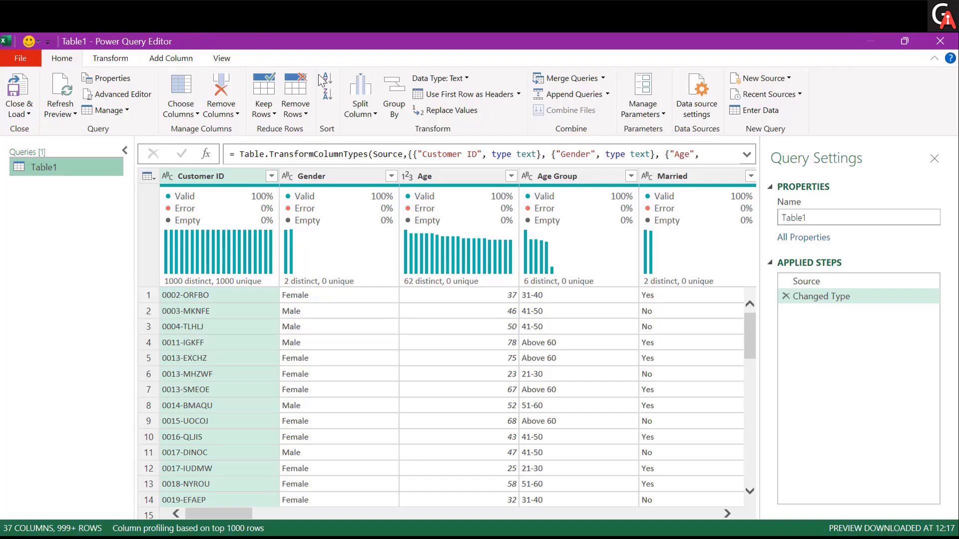
- Examine the column quality and distribution profiles across all columns of the query preview
{"action": "mouse_move", "coordinate": [329, 275]}
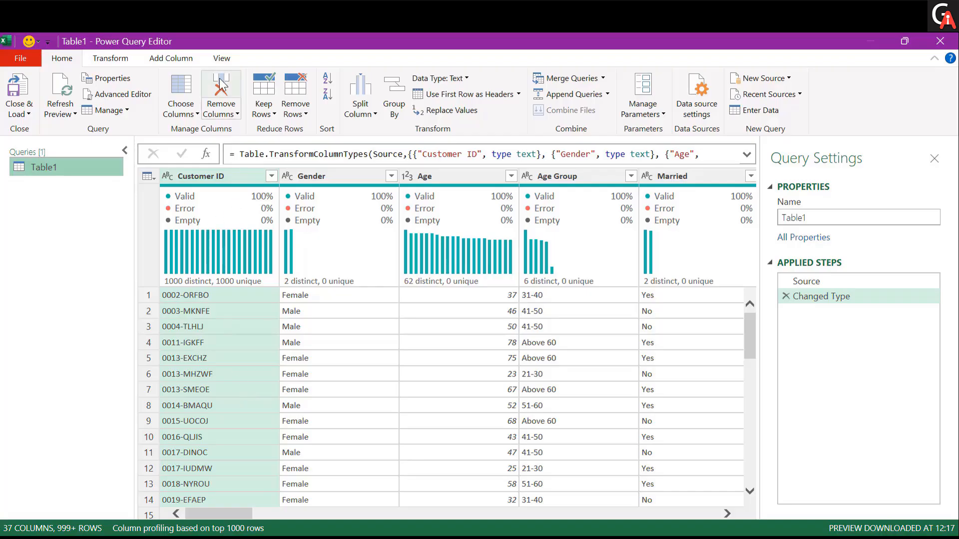
{"action": "left_click", "coordinate": [223, 60]}
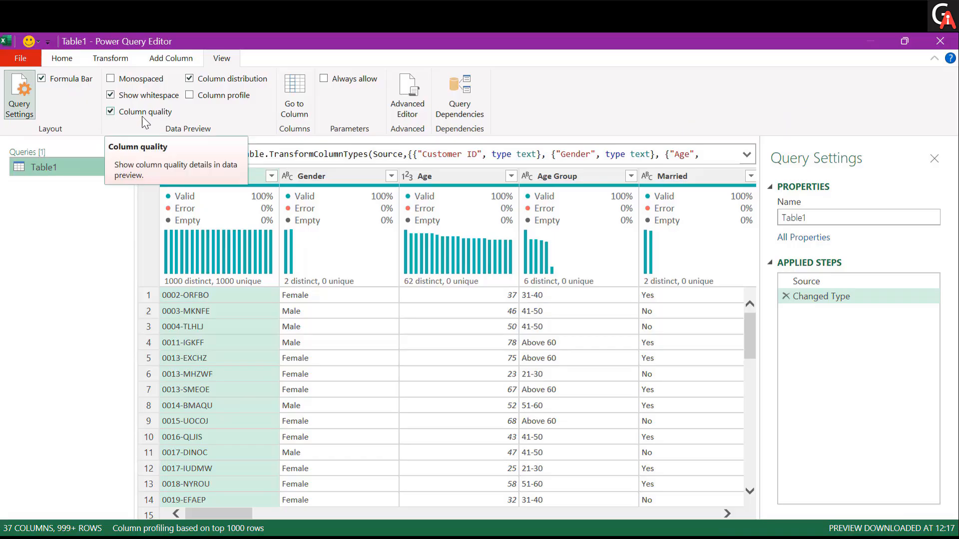
{"action": "mouse_move", "coordinate": [257, 205]}
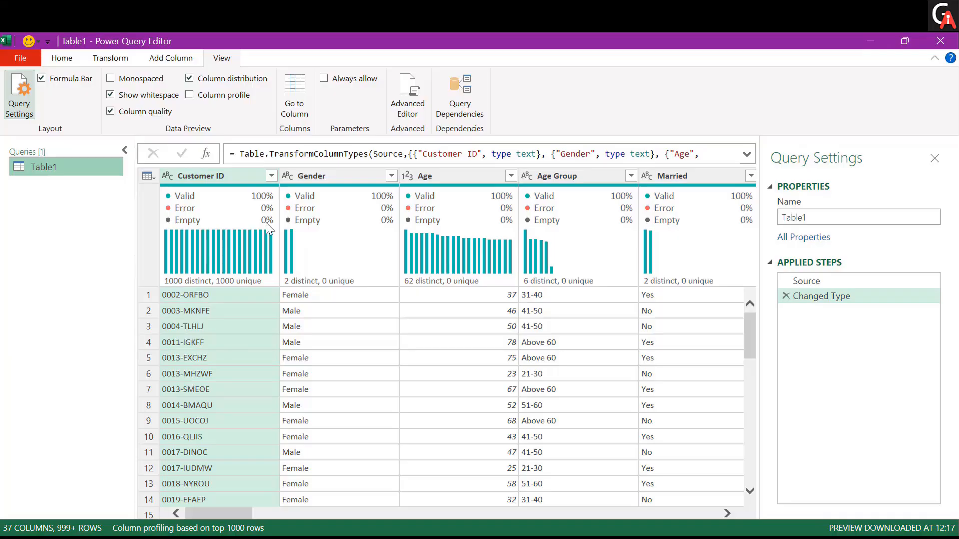
{"action": "mouse_move", "coordinate": [263, 225]}
{"action": "scroll", "coordinate": [334, 339], "scroll_direction": "right", "scroll_amount": 3}
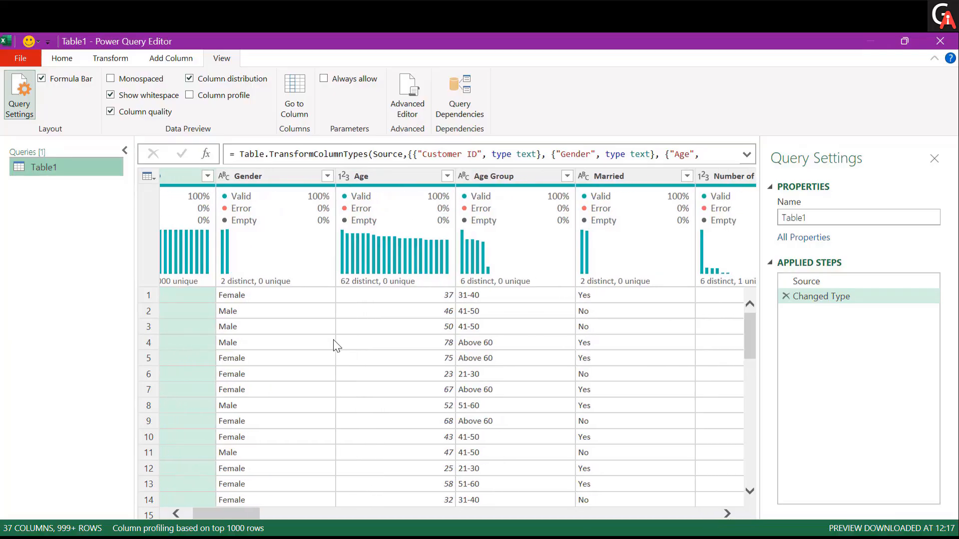
{"action": "scroll", "coordinate": [334, 339], "scroll_direction": "right", "scroll_amount": 4}
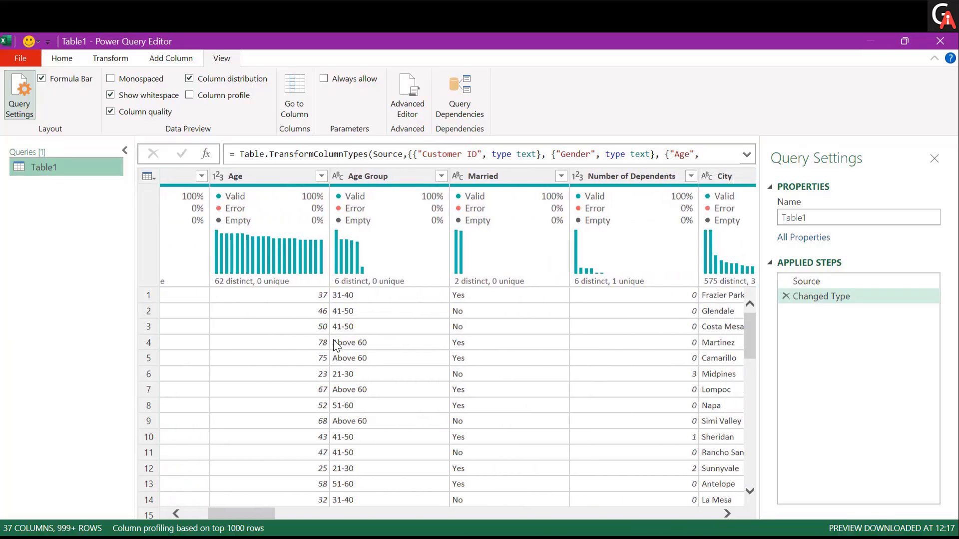
{"action": "scroll", "coordinate": [334, 345], "scroll_direction": "right", "scroll_amount": 3}
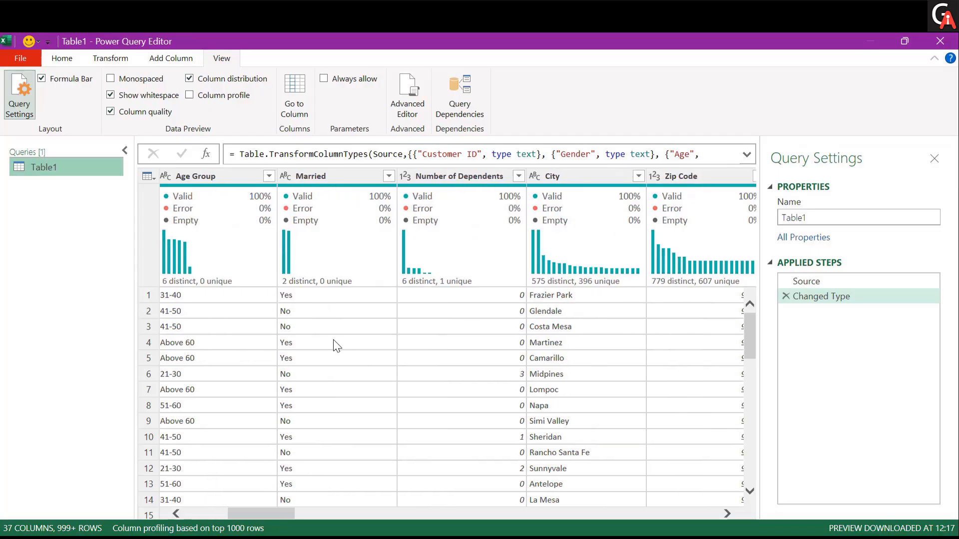
{"action": "scroll", "coordinate": [334, 340], "scroll_direction": "right", "scroll_amount": 4}
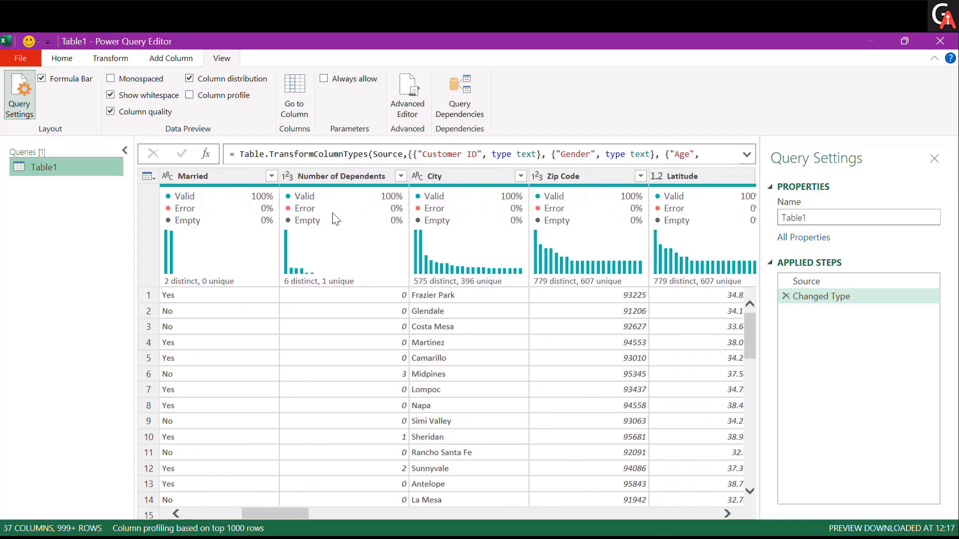
{"action": "scroll", "coordinate": [537, 393], "scroll_direction": "right", "scroll_amount": 4}
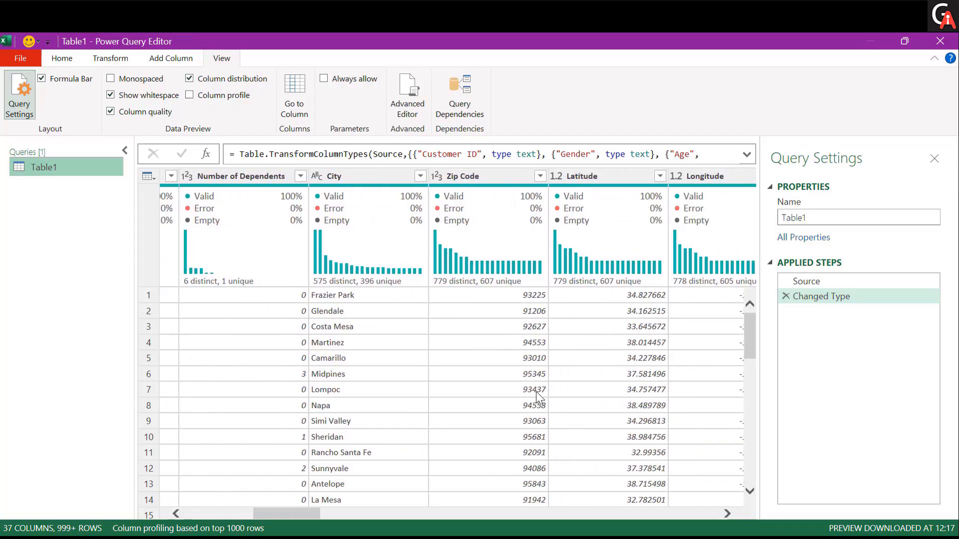
{"action": "scroll", "coordinate": [537, 392], "scroll_direction": "right", "scroll_amount": 5}
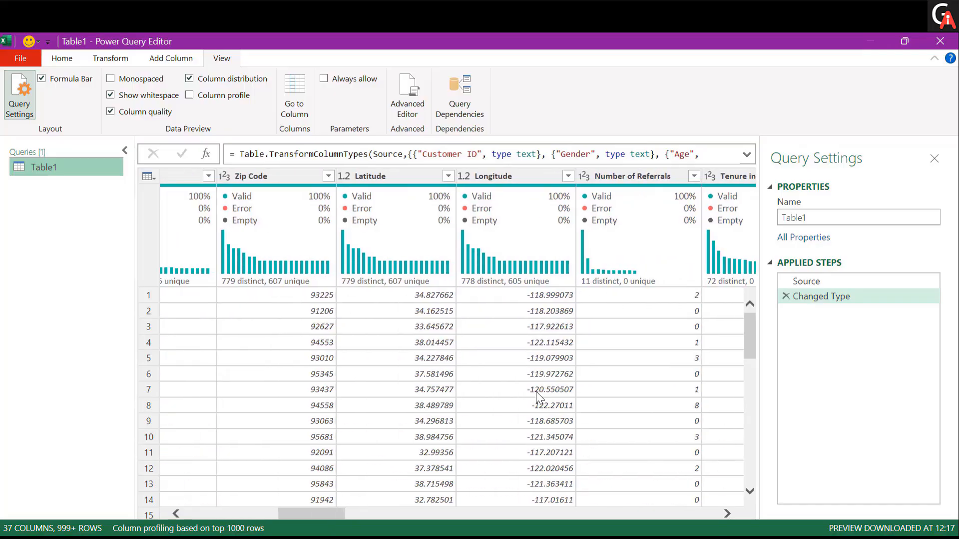
{"action": "scroll", "coordinate": [535, 391], "scroll_direction": "right", "scroll_amount": 4}
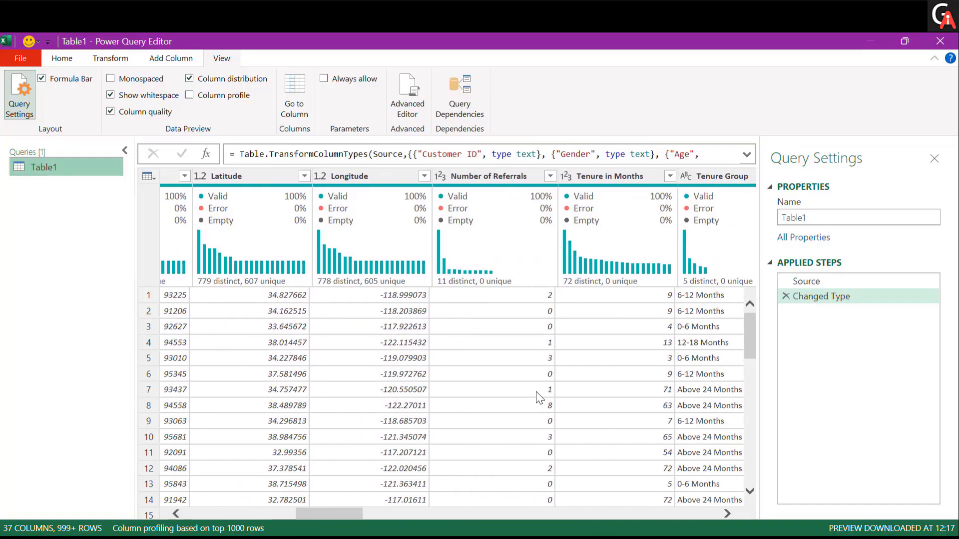
{"action": "scroll", "coordinate": [536, 391], "scroll_direction": "right", "scroll_amount": 4}
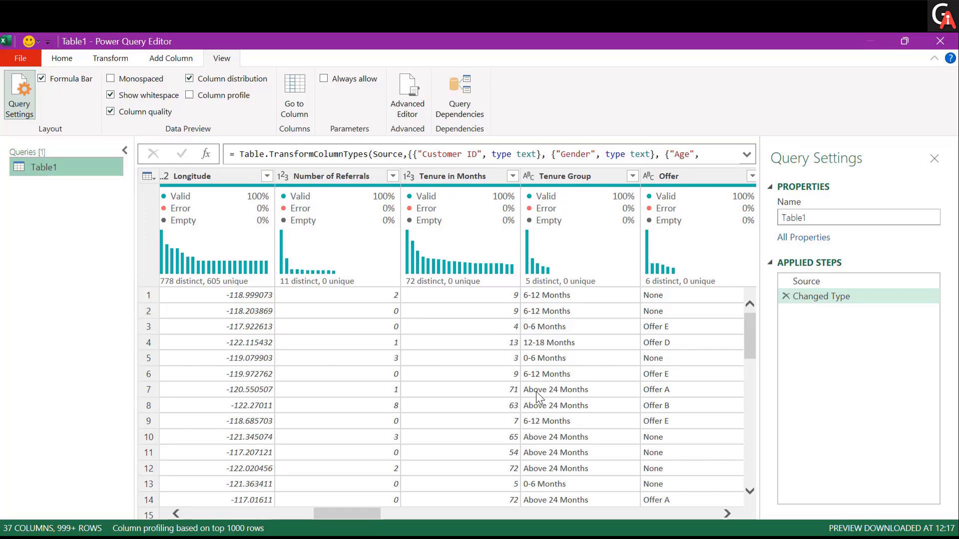
{"action": "scroll", "coordinate": [535, 391], "scroll_direction": "right", "scroll_amount": 2}
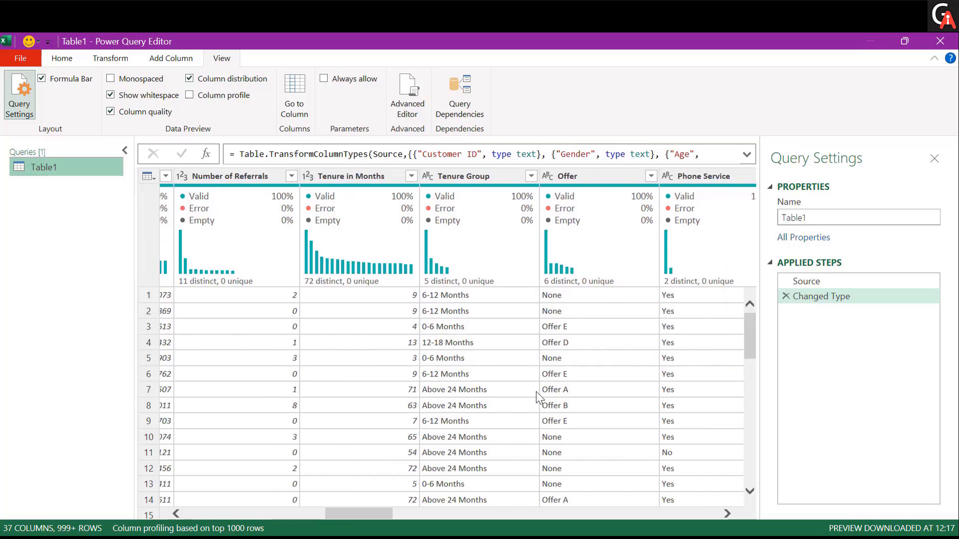
{"action": "scroll", "coordinate": [536, 391], "scroll_direction": "right", "scroll_amount": 3}
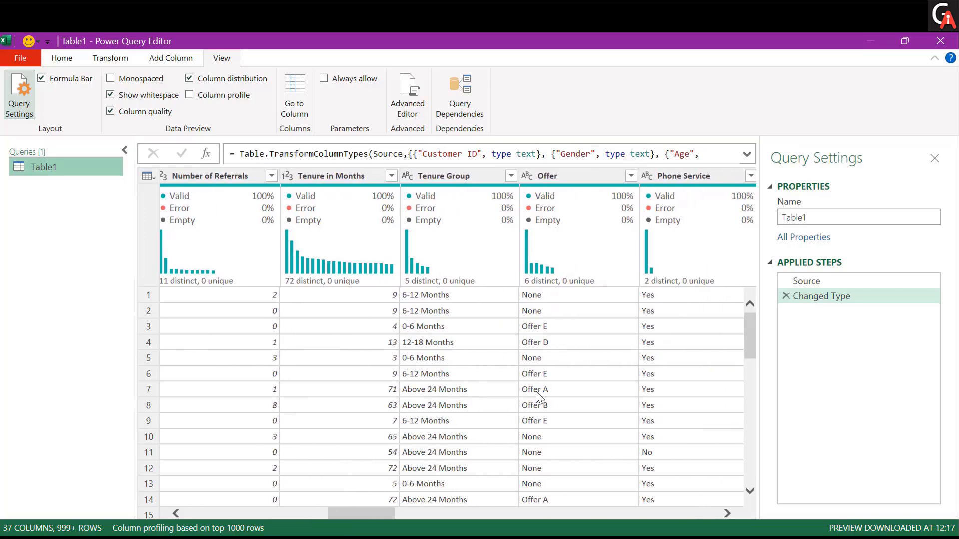
{"action": "scroll", "coordinate": [536, 391], "scroll_direction": "right", "scroll_amount": 5}
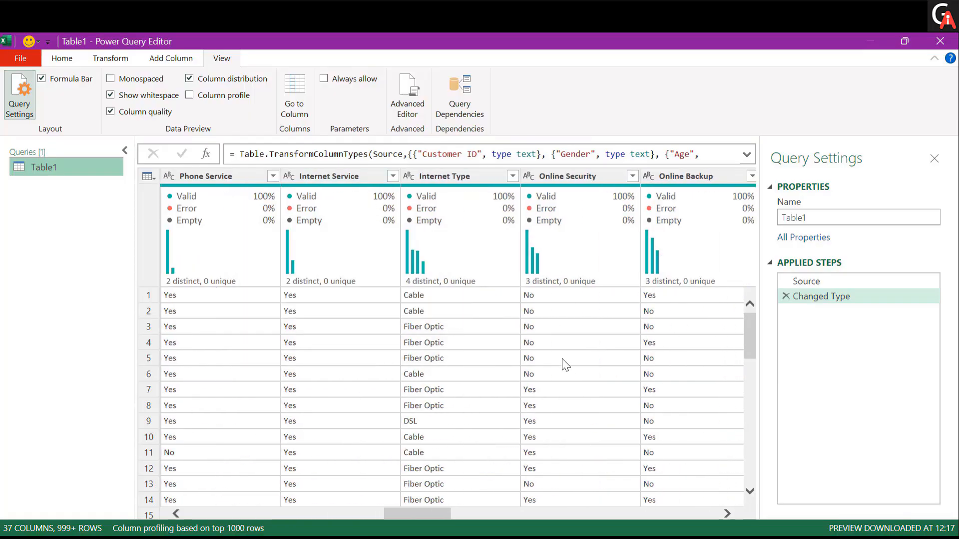
{"action": "scroll", "coordinate": [563, 358], "scroll_direction": "right", "scroll_amount": 1}
{"action": "scroll", "coordinate": [562, 358], "scroll_direction": "right", "scroll_amount": 6}
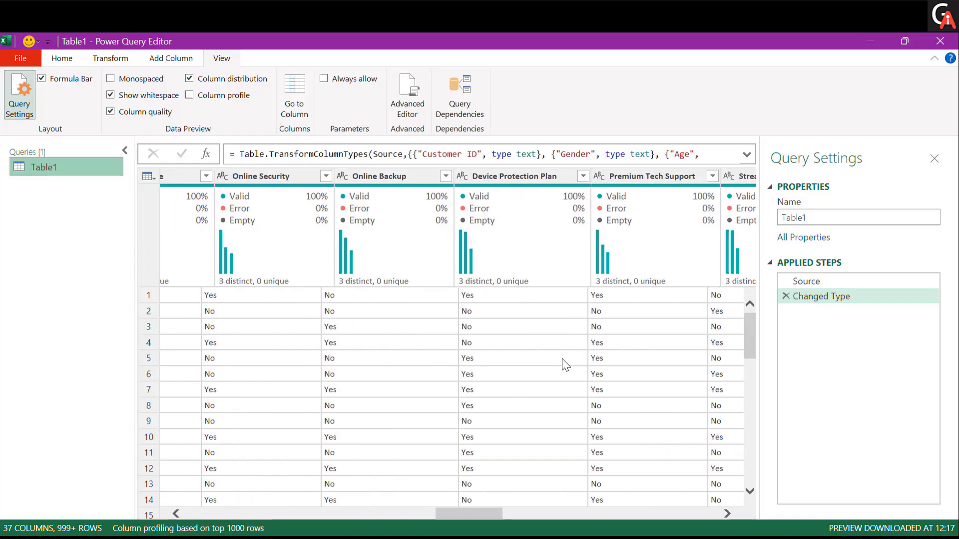
{"action": "scroll", "coordinate": [563, 359], "scroll_direction": "right", "scroll_amount": 5}
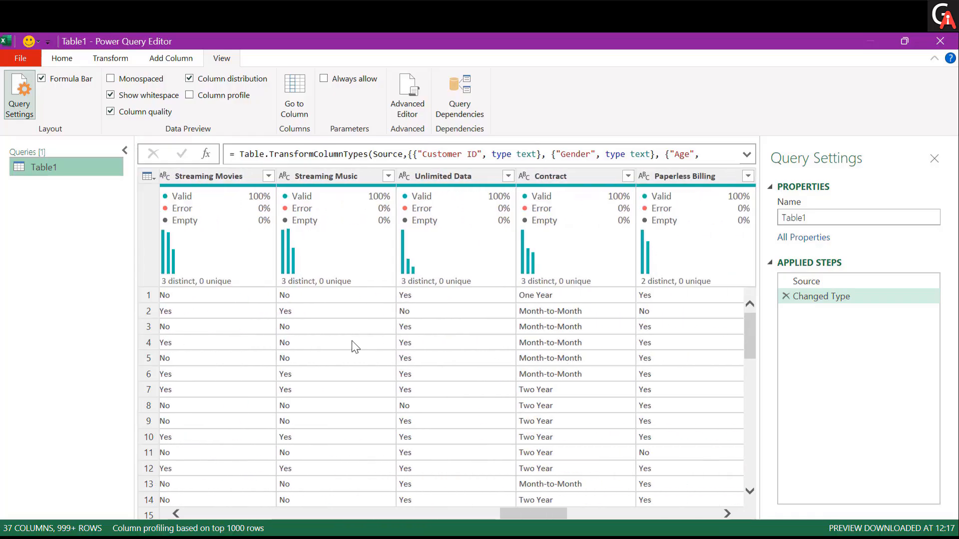
{"action": "scroll", "coordinate": [345, 331], "scroll_direction": "left", "scroll_amount": 10}
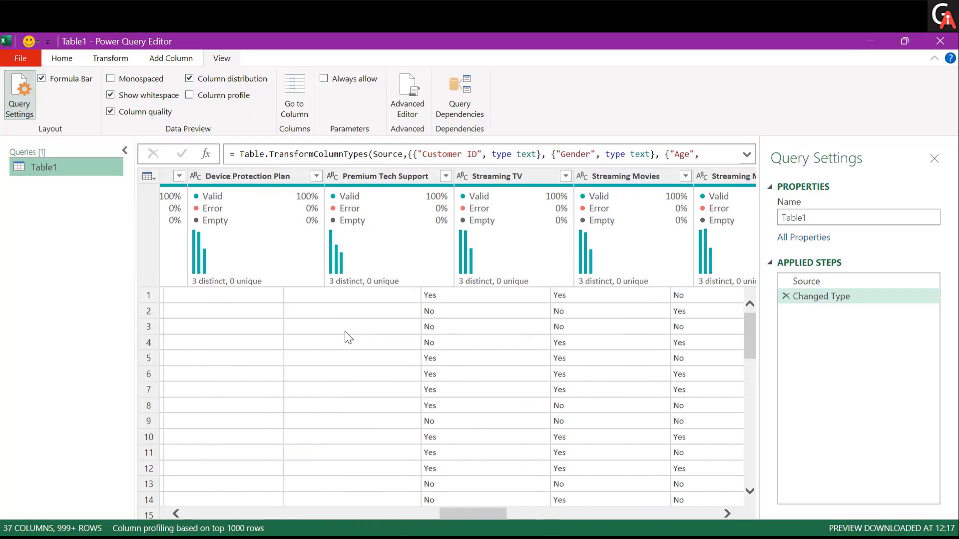
{"action": "scroll", "coordinate": [345, 331], "scroll_direction": "left", "scroll_amount": 10}
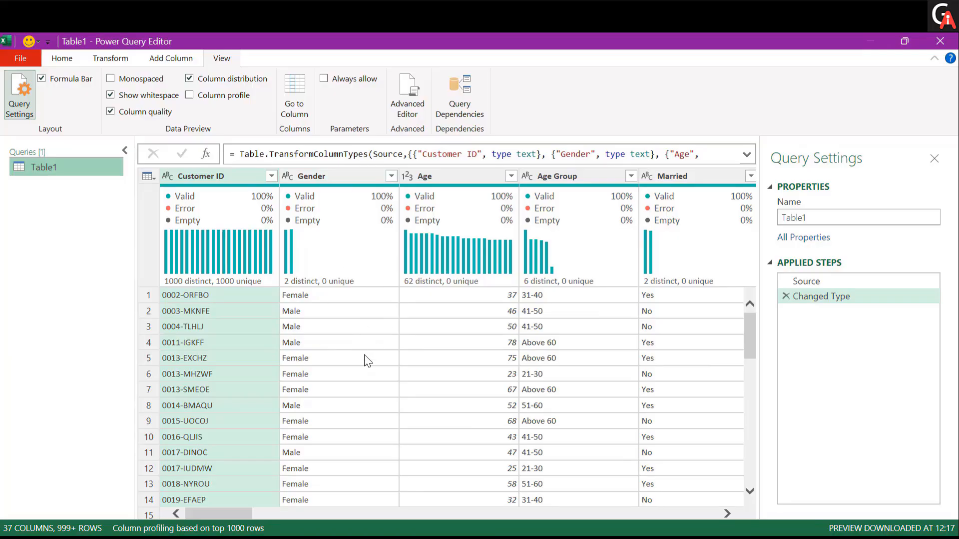
- Inspect the Gender column's filter value list and its data type options
{"action": "left_click", "coordinate": [352, 182]}
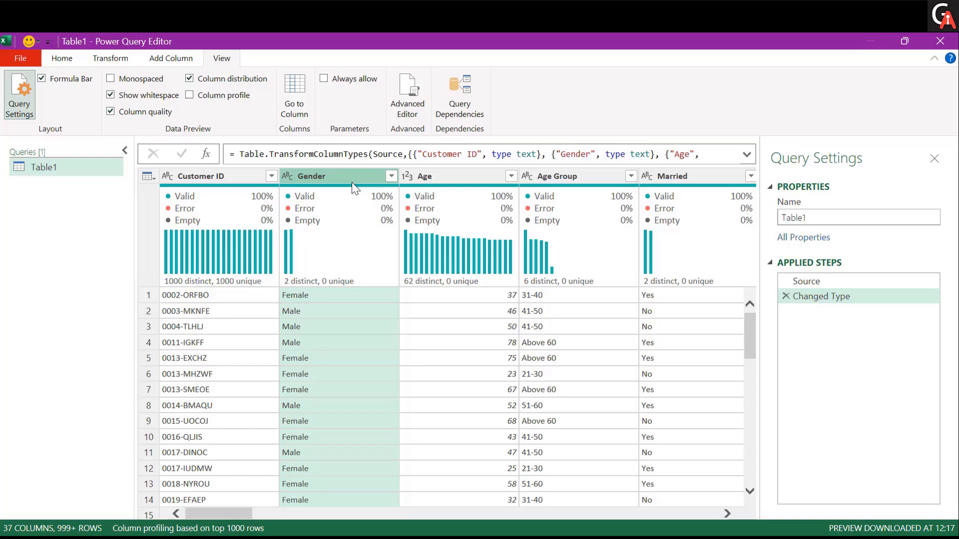
{"action": "left_click", "coordinate": [392, 176]}
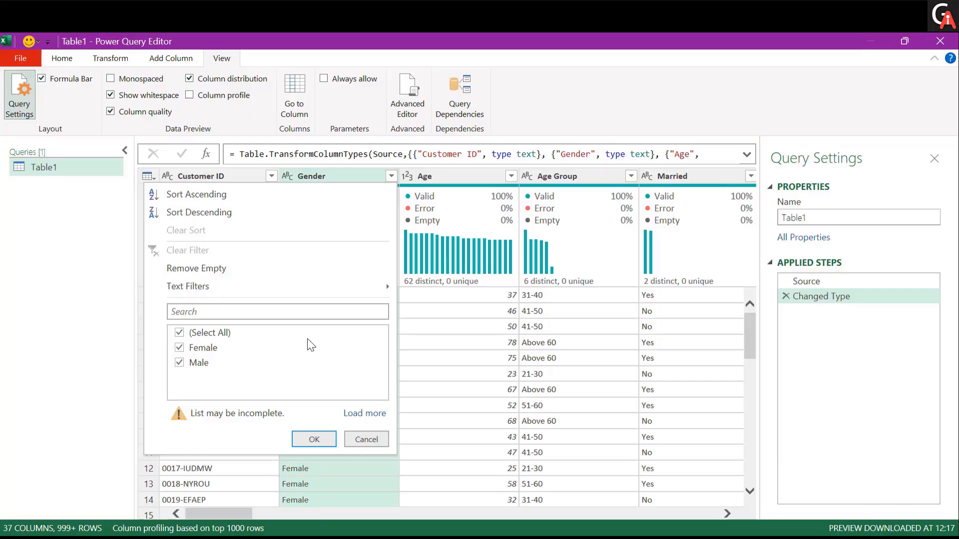
{"action": "left_click", "coordinate": [369, 439]}
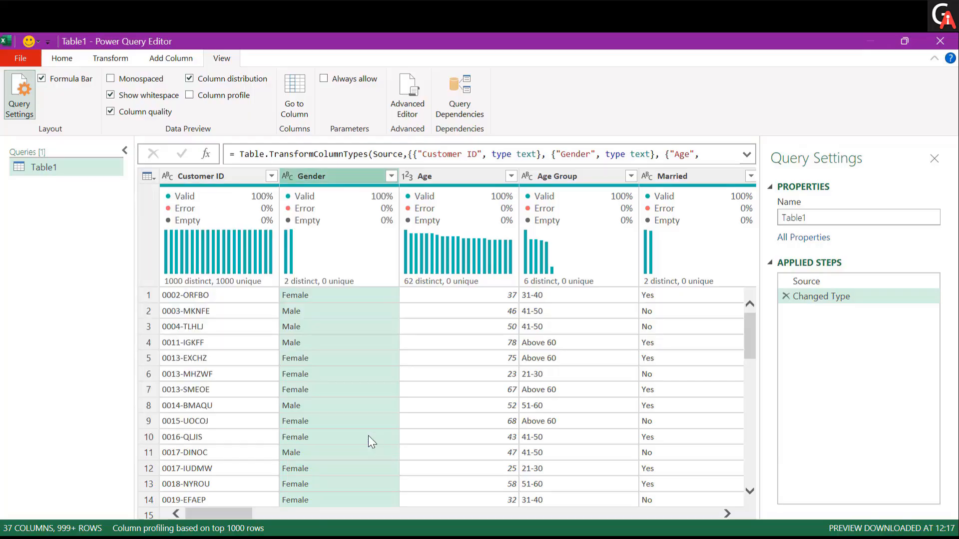
{"action": "left_click", "coordinate": [289, 176]}
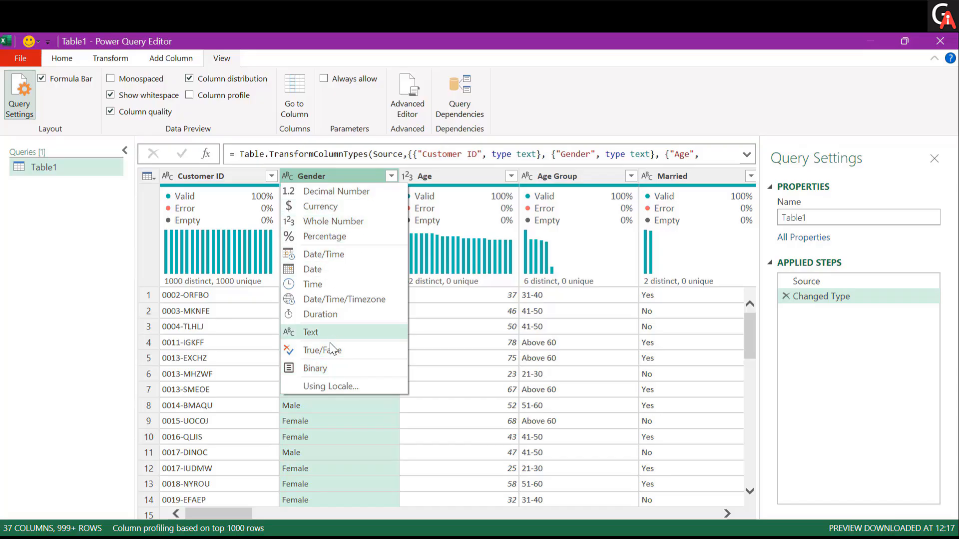
{"action": "left_click", "coordinate": [335, 175]}
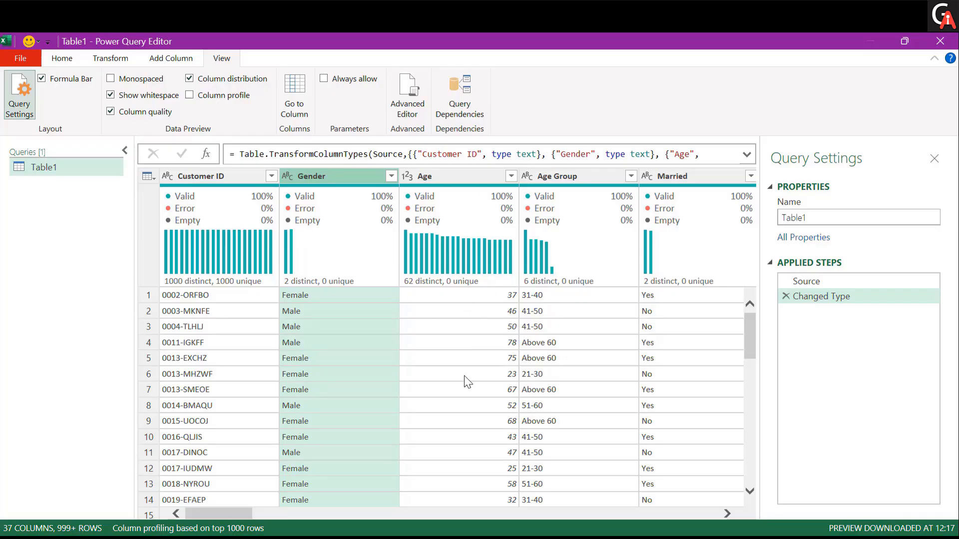
{"action": "scroll", "coordinate": [525, 386], "scroll_direction": "right", "scroll_amount": 2}
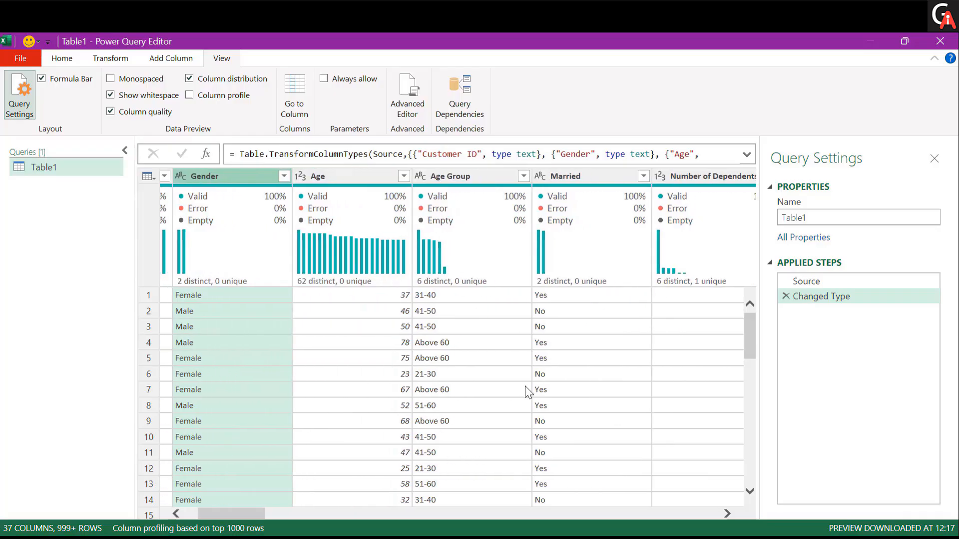
{"action": "scroll", "coordinate": [525, 385], "scroll_direction": "left", "scroll_amount": 2}
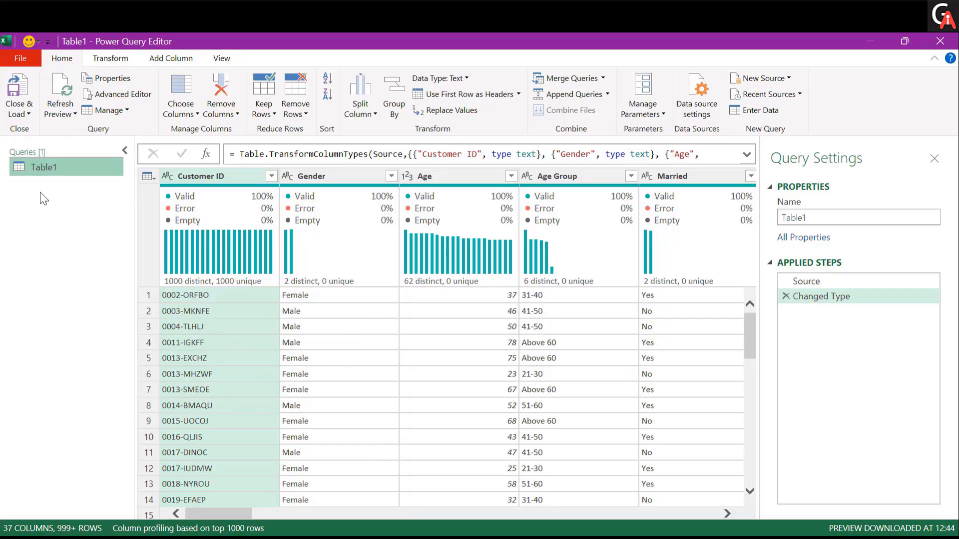
- Rename the query as customer_churn_data
{"action": "double_click", "coordinate": [59, 170]}
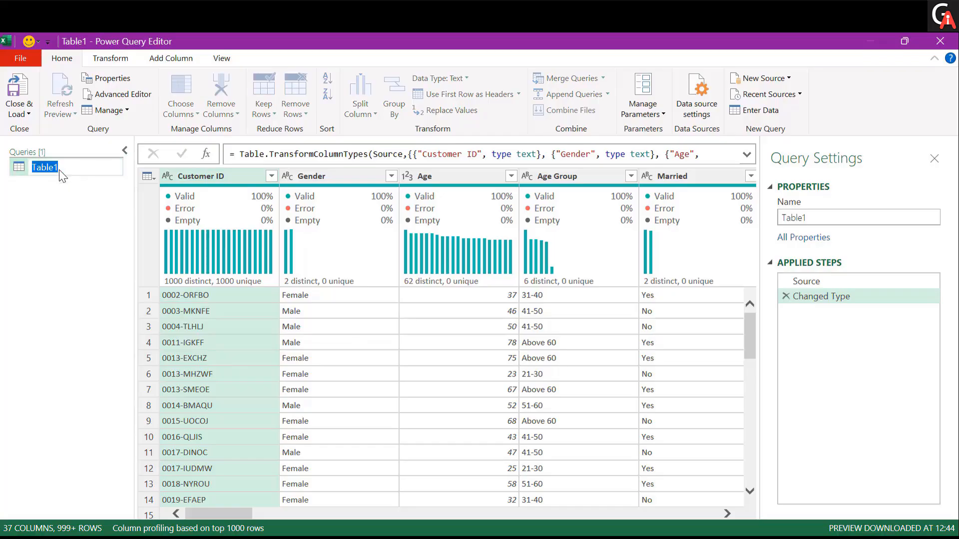
{"action": "type", "text": "customer_churn_data"}
{"action": "key", "text": "Return"}
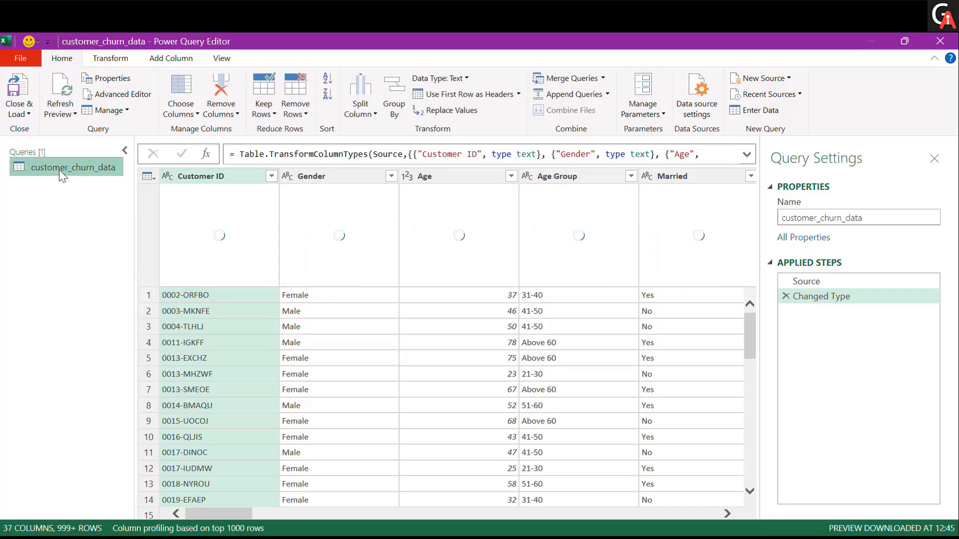
- Close the query and load it as a connection only, adding the data to the Data Model
{"action": "left_click", "coordinate": [29, 113]}
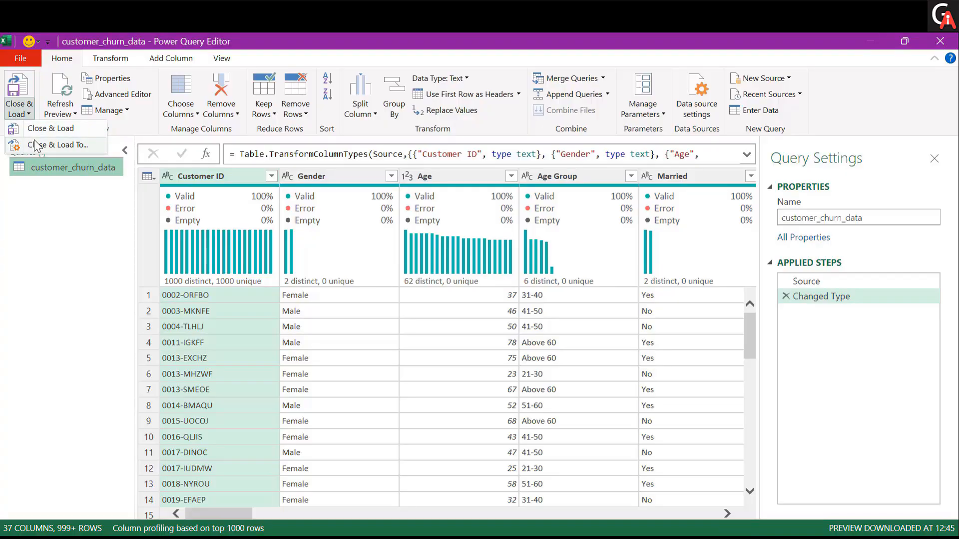
{"action": "left_click", "coordinate": [37, 146]}
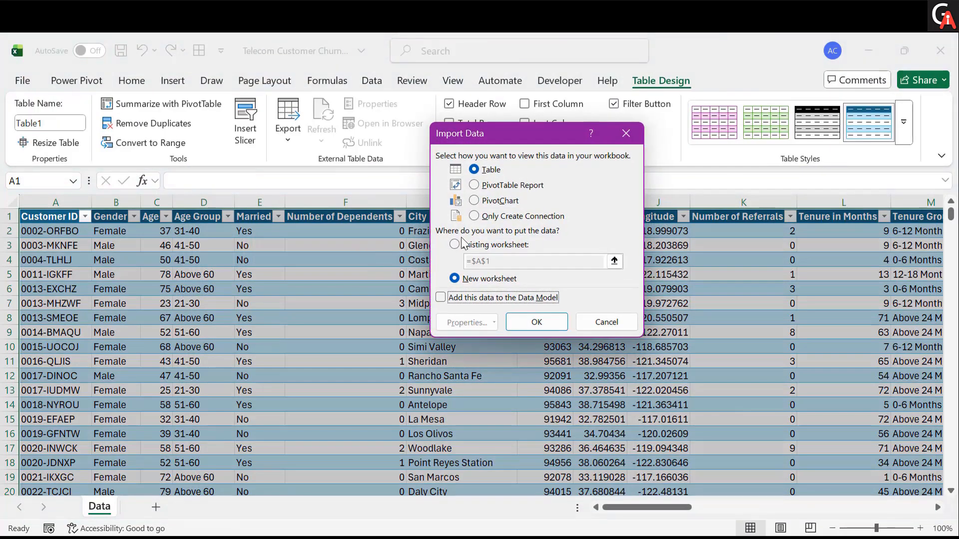
{"action": "left_click", "coordinate": [492, 217]}
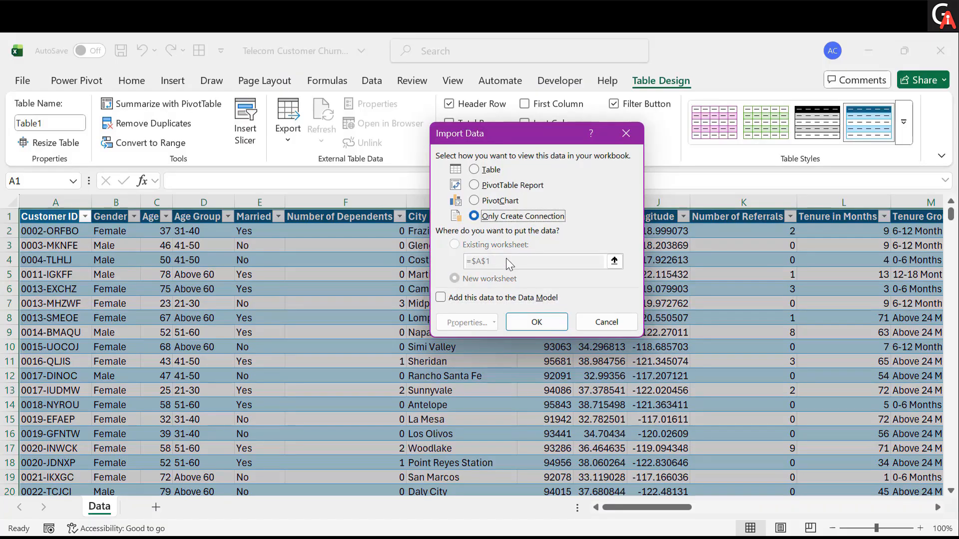
{"action": "left_click", "coordinate": [441, 297]}
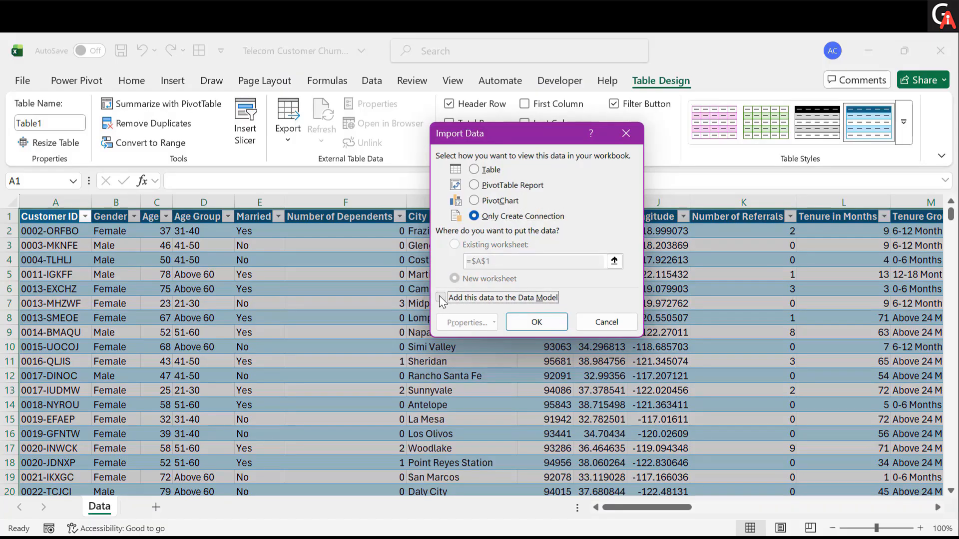
{"action": "left_click", "coordinate": [529, 325]}
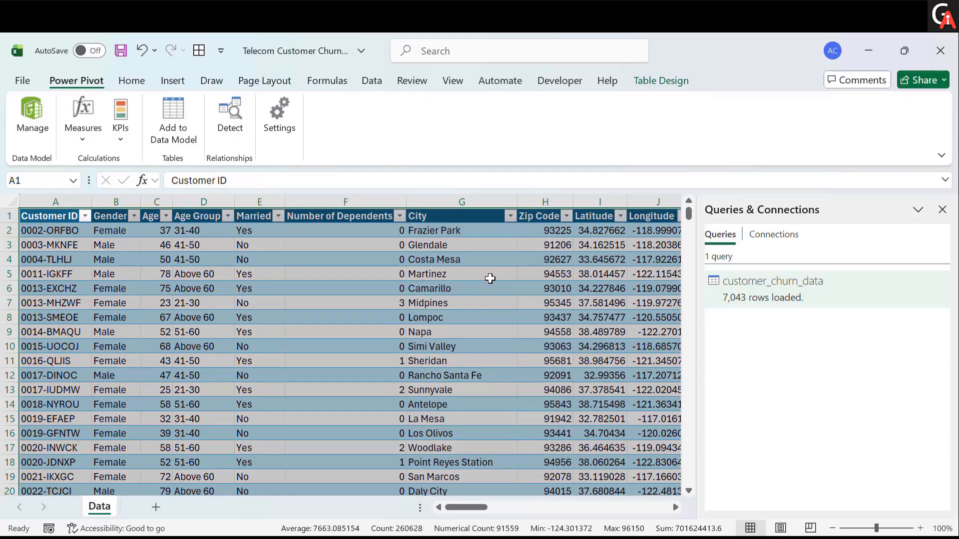
- Check that the Microsoft Power Pivot for Excel COM add-in is enabled in the Excel options
{"action": "left_click", "coordinate": [347, 289]}
{"action": "left_click", "coordinate": [545, 345]}
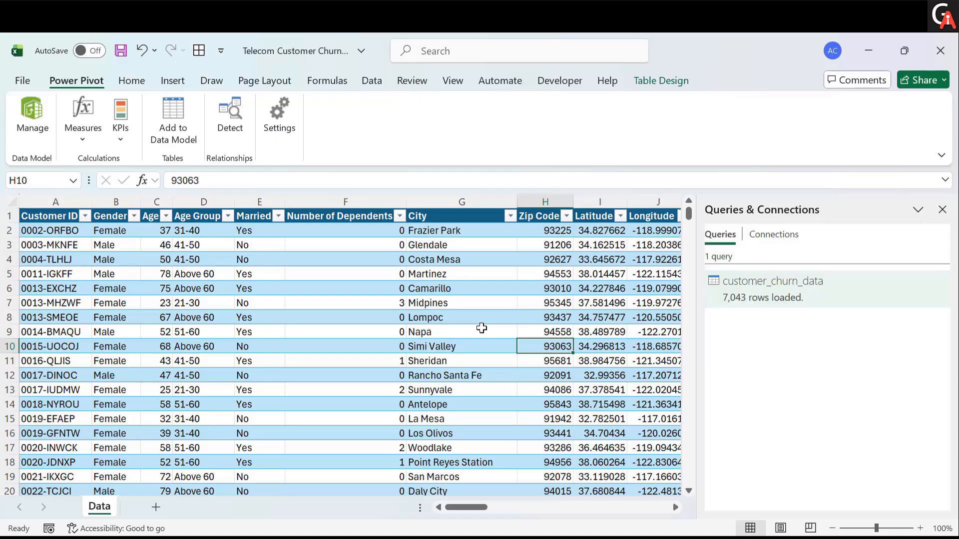
{"action": "right_click", "coordinate": [497, 118]}
{"action": "left_click", "coordinate": [526, 152]}
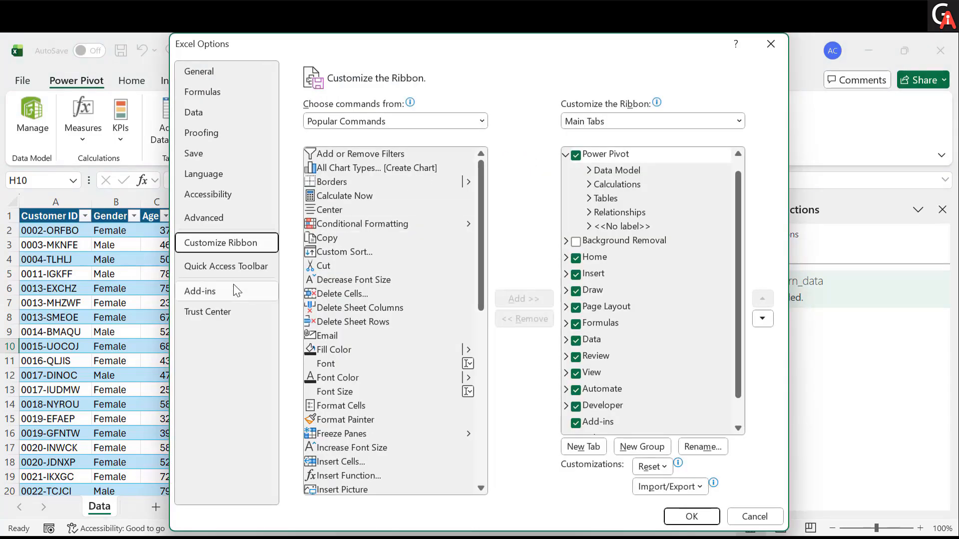
{"action": "left_click", "coordinate": [234, 285]}
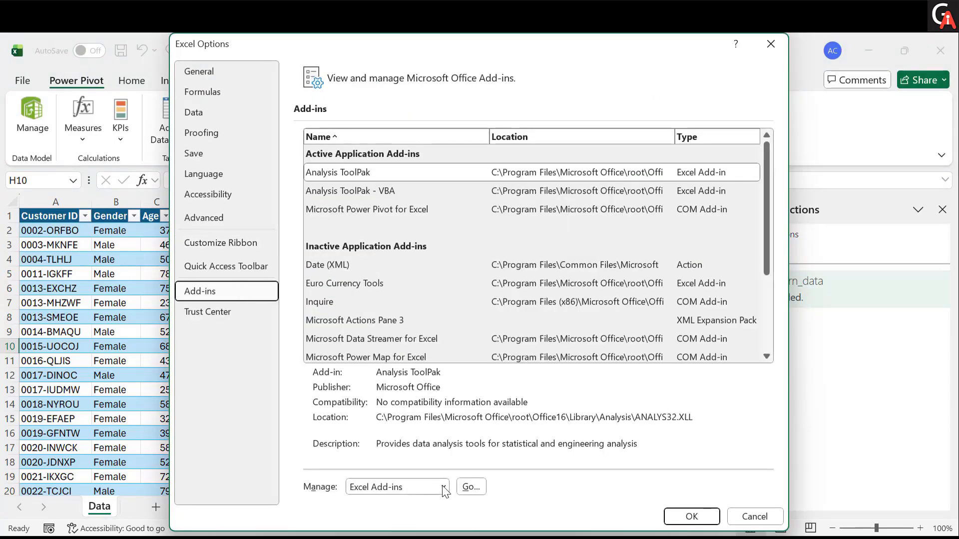
{"action": "left_click", "coordinate": [442, 486]}
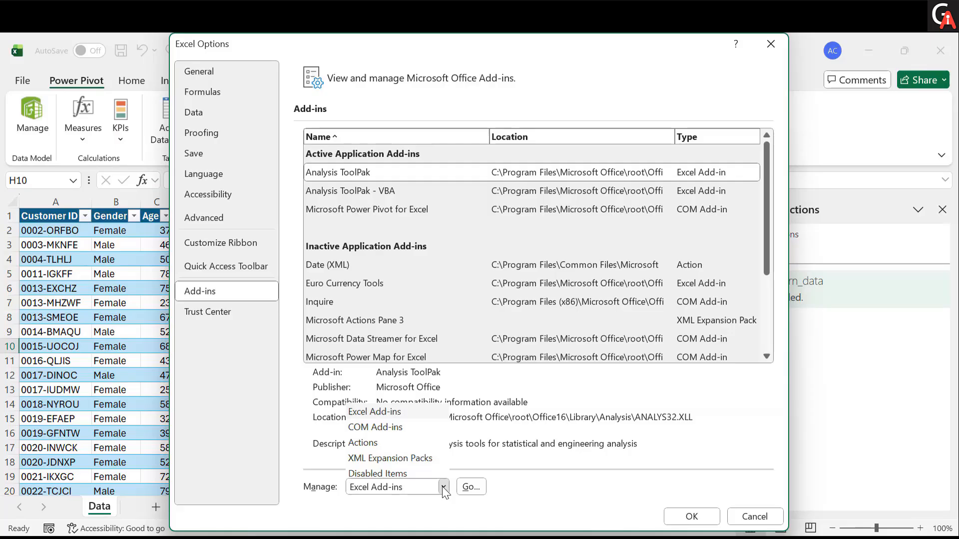
{"action": "left_click", "coordinate": [377, 426]}
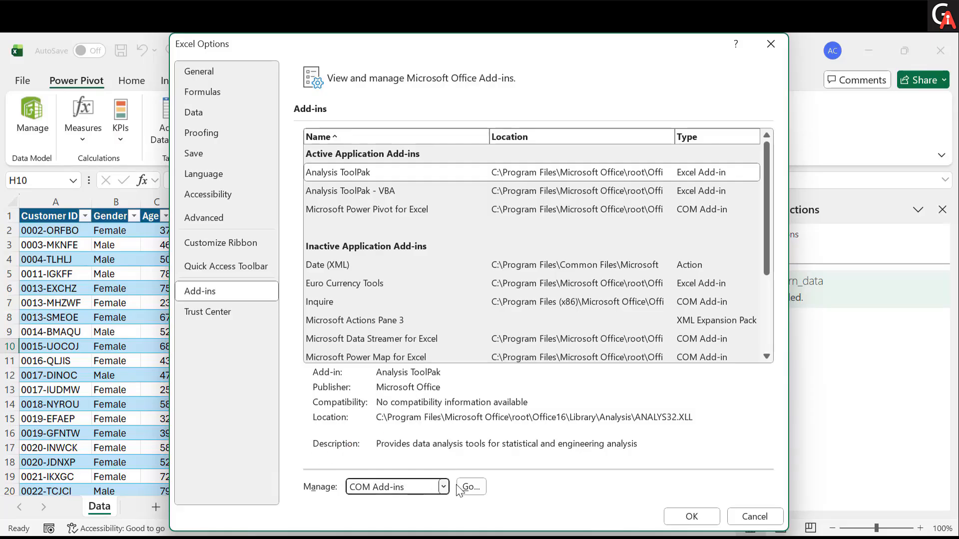
{"action": "left_click", "coordinate": [469, 487]}
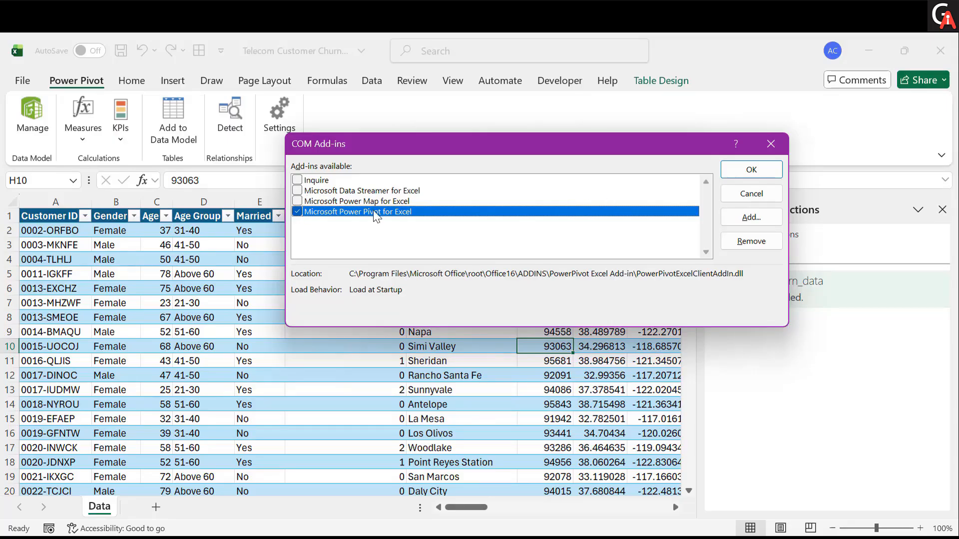
{"action": "left_click", "coordinate": [755, 171]}
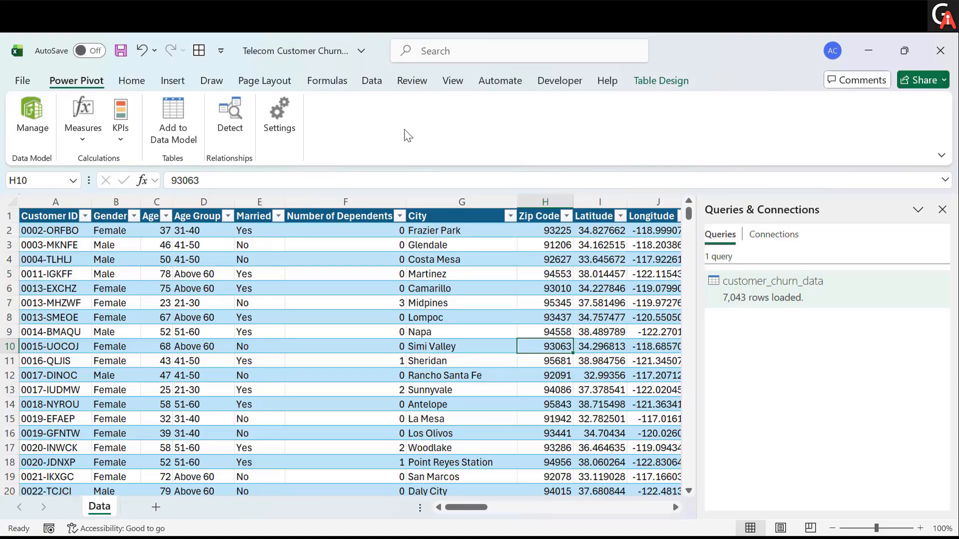
- Insert a PivotTable from the Data Model on a new worksheet
{"action": "left_click", "coordinate": [172, 81]}
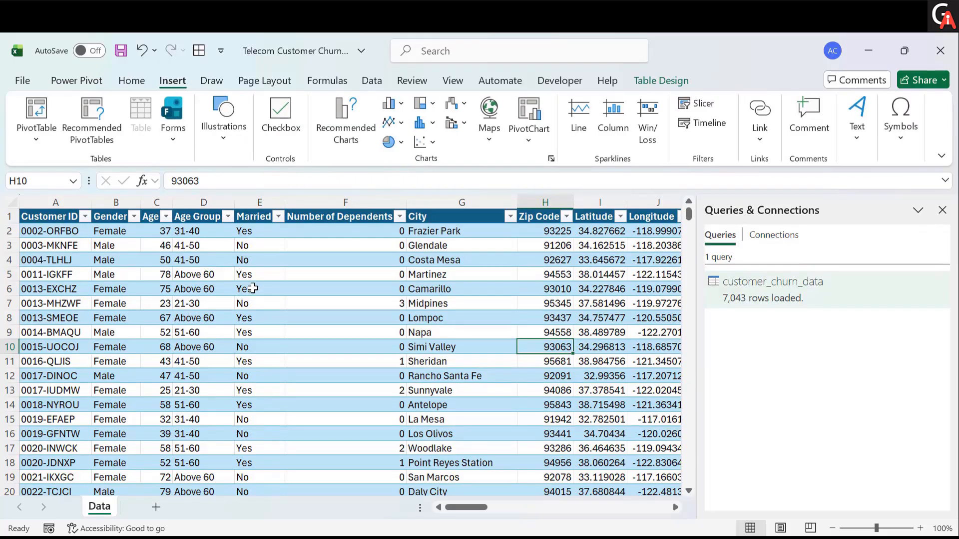
{"action": "left_click", "coordinate": [46, 136]}
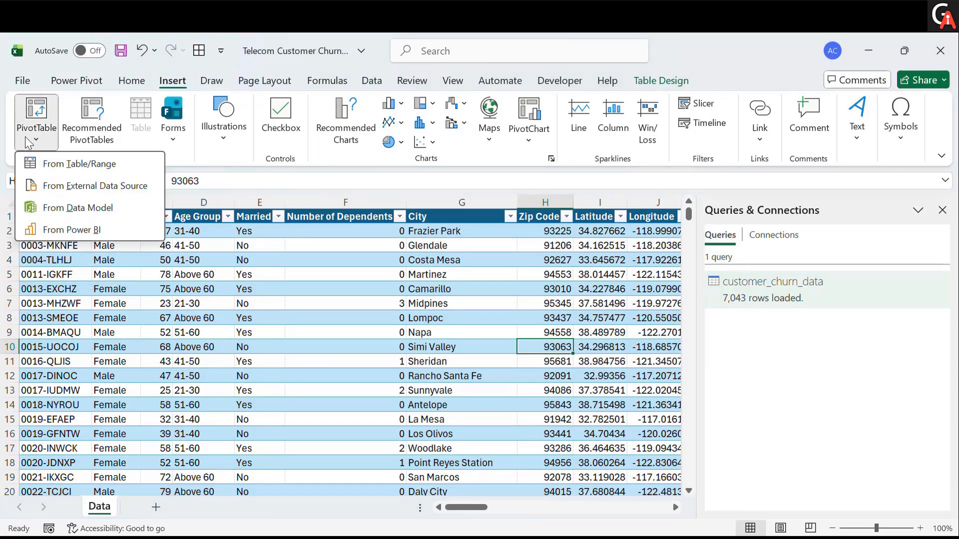
{"action": "left_click", "coordinate": [51, 208]}
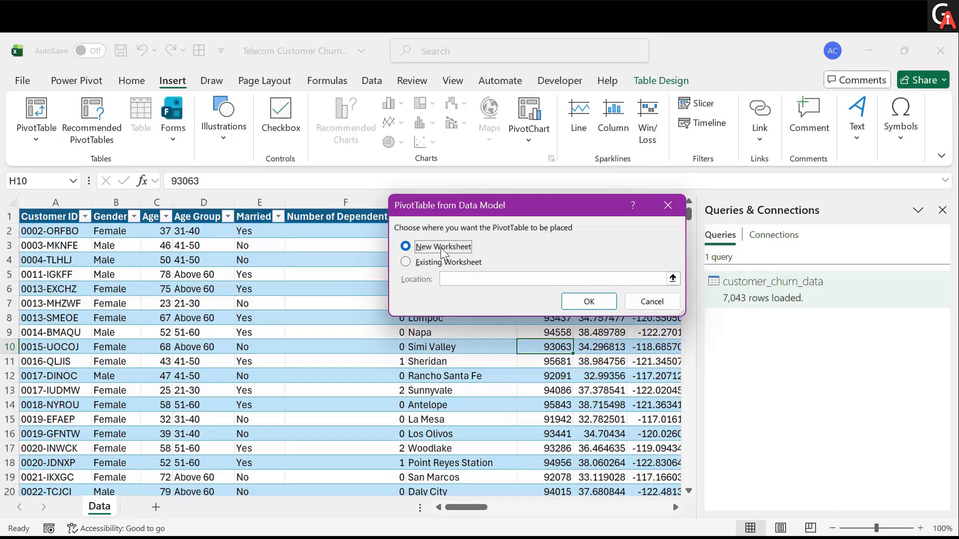
{"action": "left_click", "coordinate": [589, 301]}
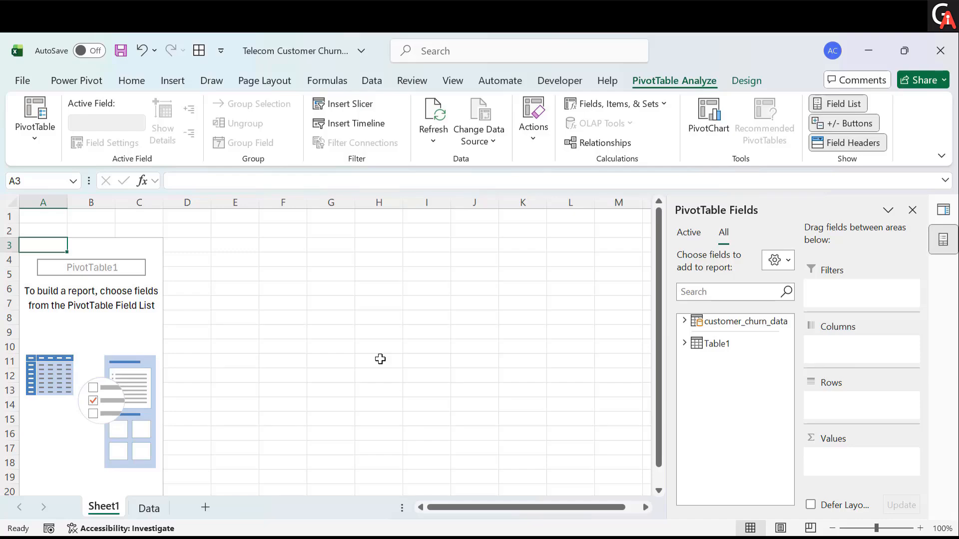
- Start a new measure on the customer_churn_data table and name it Total Customer
{"action": "left_click", "coordinate": [149, 507]}
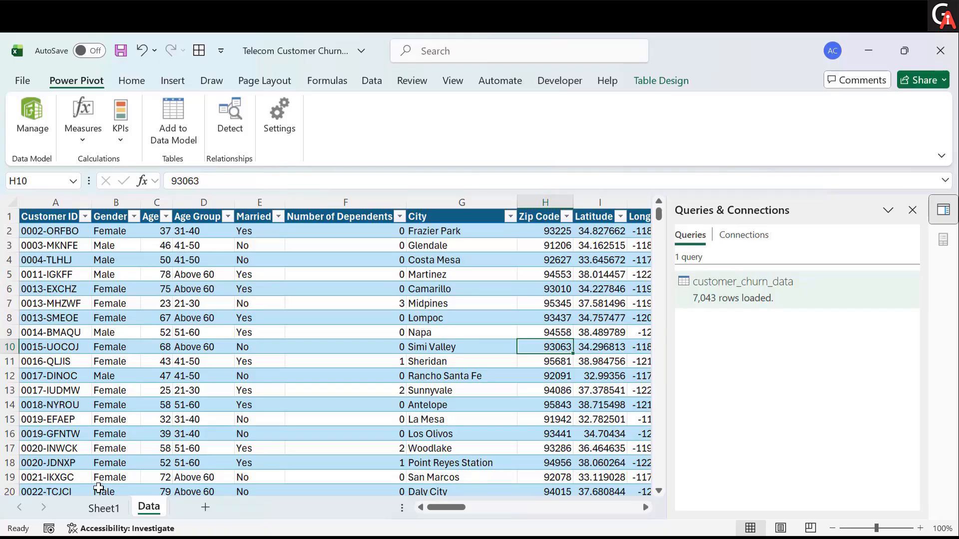
{"action": "left_click", "coordinate": [104, 508]}
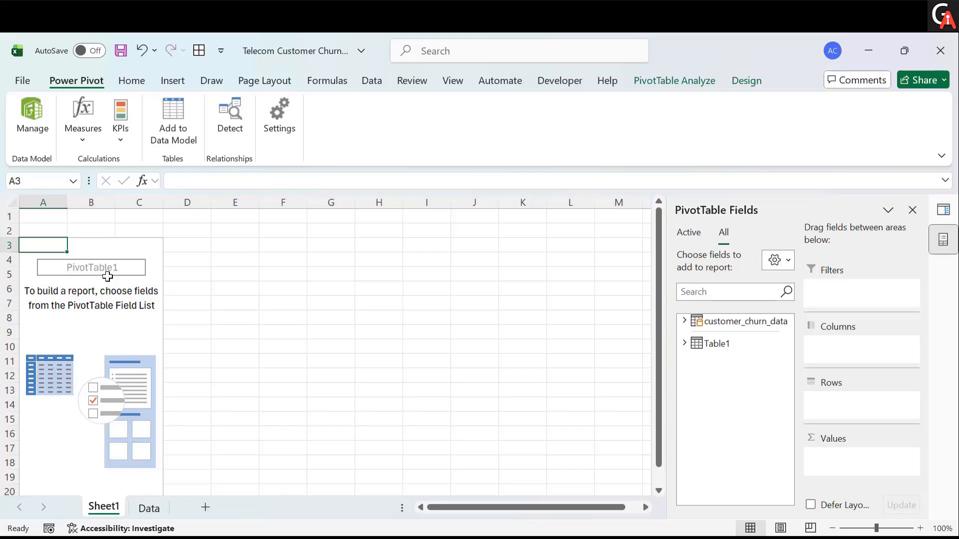
{"action": "left_click", "coordinate": [80, 136]}
{"action": "left_click", "coordinate": [85, 165]}
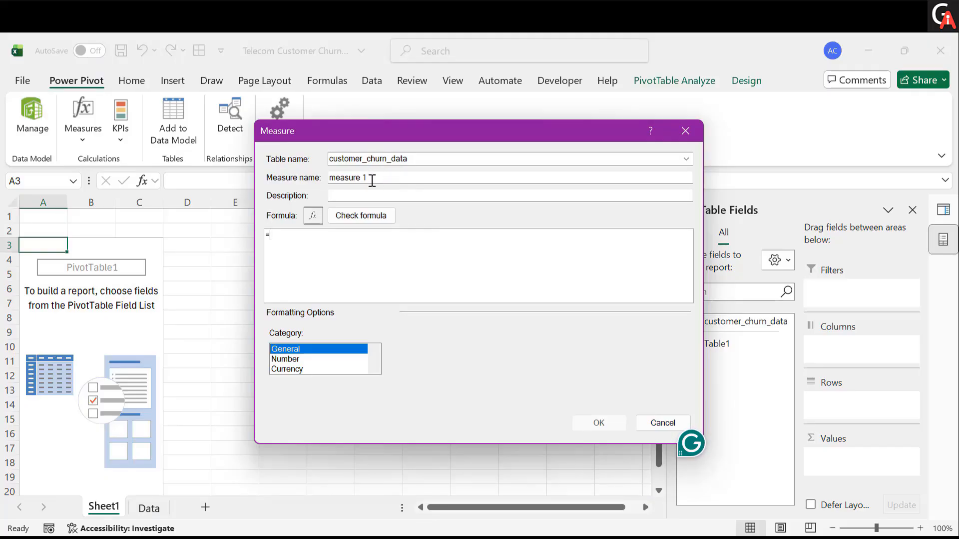
{"action": "left_click", "coordinate": [372, 179]}
{"action": "key", "text": "BackSpace"}
{"action": "key", "text": "BackSpace"}
{"action": "key", "text": "BackSpace"}
{"action": "key", "text": "BackSpace"}
{"action": "key", "text": "BackSpace"}
{"action": "key", "text": "BackSpace"}
{"action": "key", "text": "BackSpace"}
{"action": "key", "text": "BackSpace"}
{"action": "key", "text": "BackSpace"}
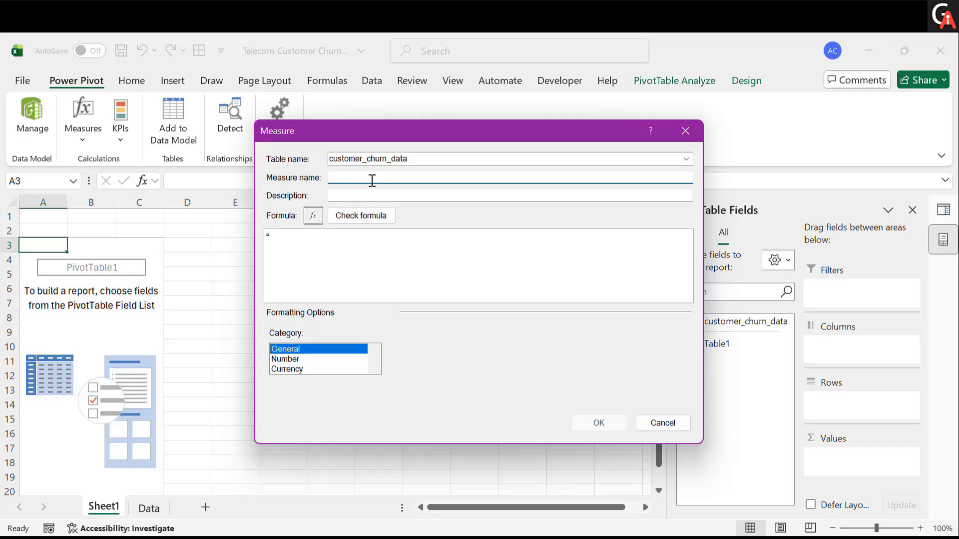
{"action": "type", "text": "Total Customer"}
- Enter the measure formula =DISTINCTCOUNT(customer_churn_data[Customer ID]) and check it for errors
{"action": "left_click", "coordinate": [327, 239]}
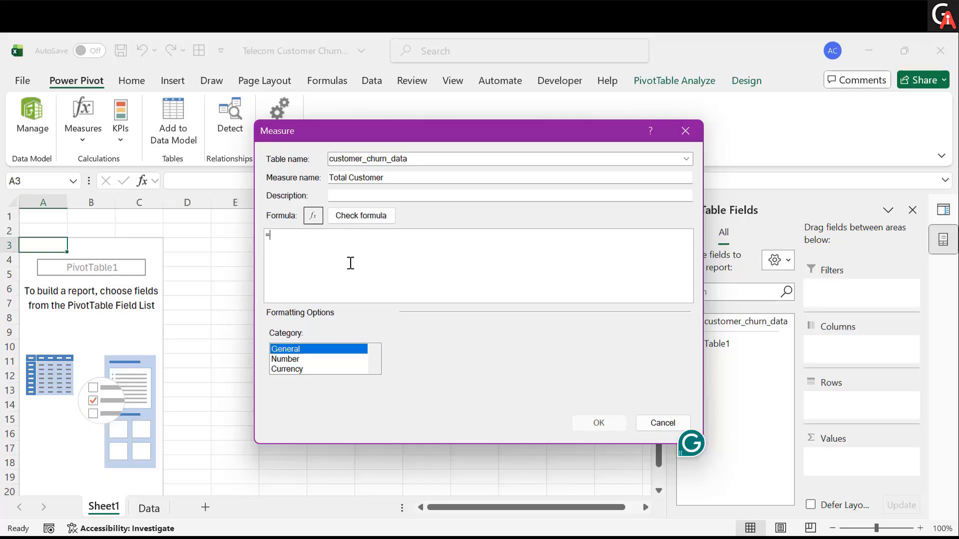
{"action": "type", "text": "DIS"}
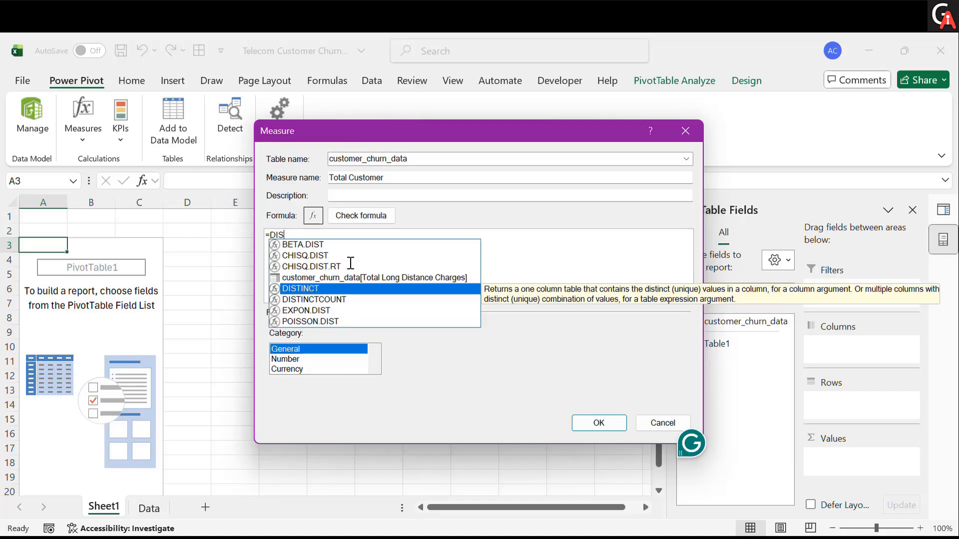
{"action": "key", "text": "Down"}
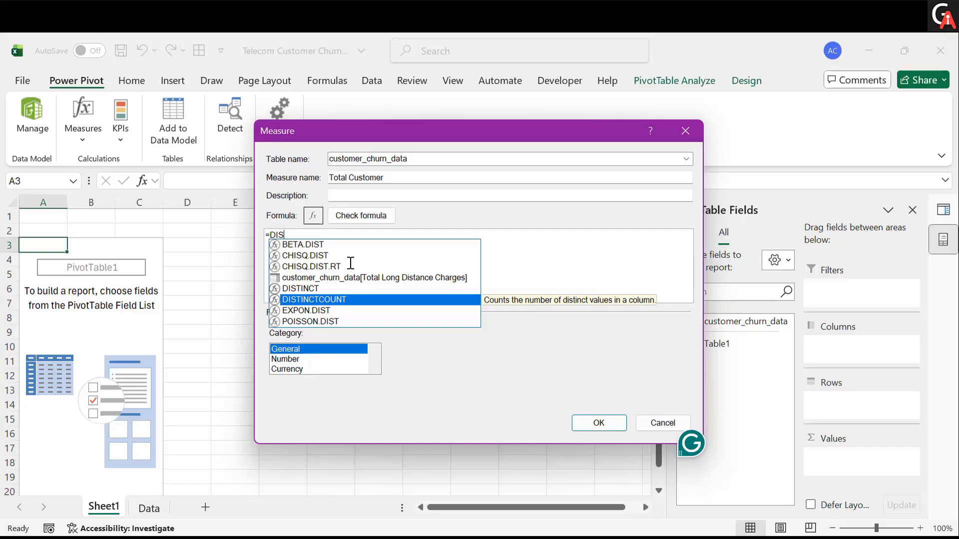
{"action": "key", "text": "Tab"}
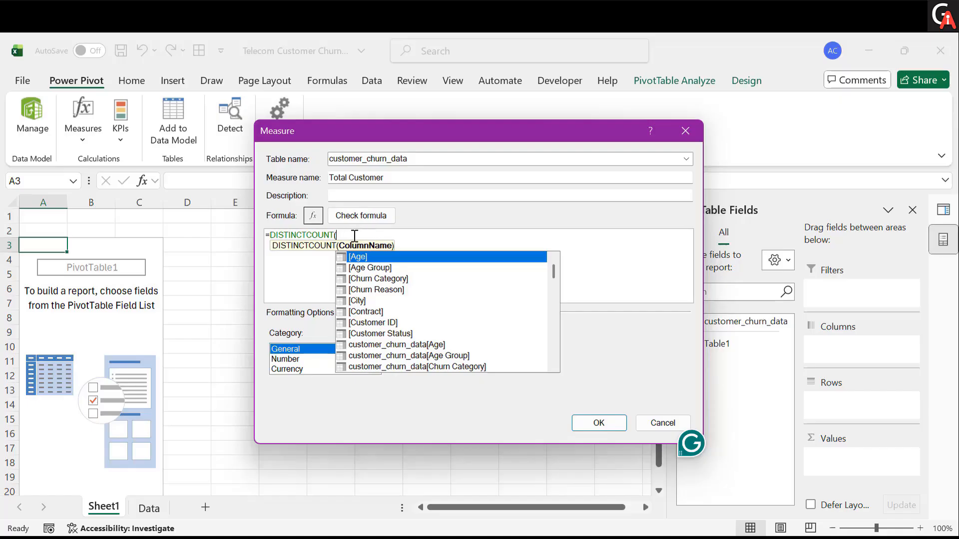
{"action": "type", "text": "cus"}
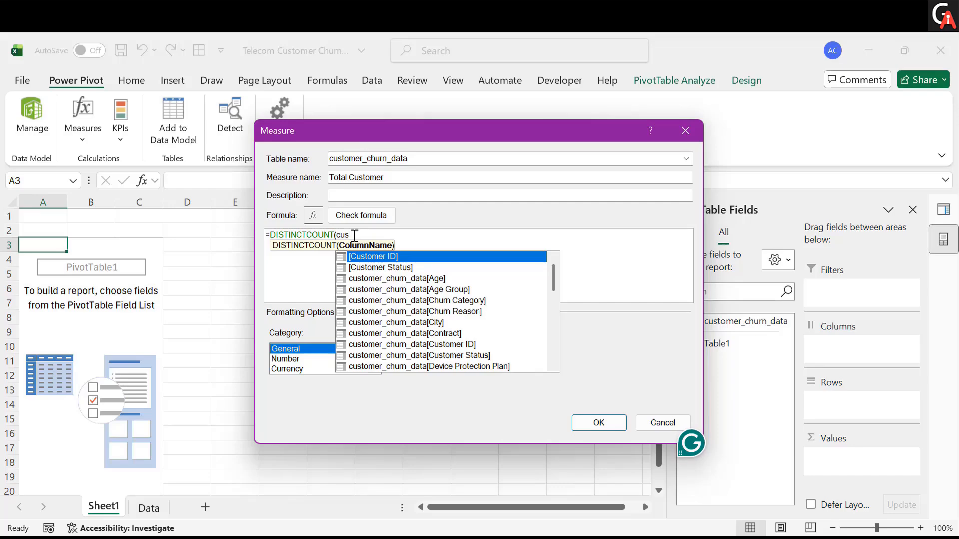
{"action": "key", "text": "Down"}
{"action": "key", "text": "Down"}
{"action": "key", "text": "Down"}
{"action": "key", "text": "Down"}
{"action": "key", "text": "Down"}
{"action": "key", "text": "Down"}
{"action": "key", "text": "Down"}
{"action": "key", "text": "Down"}
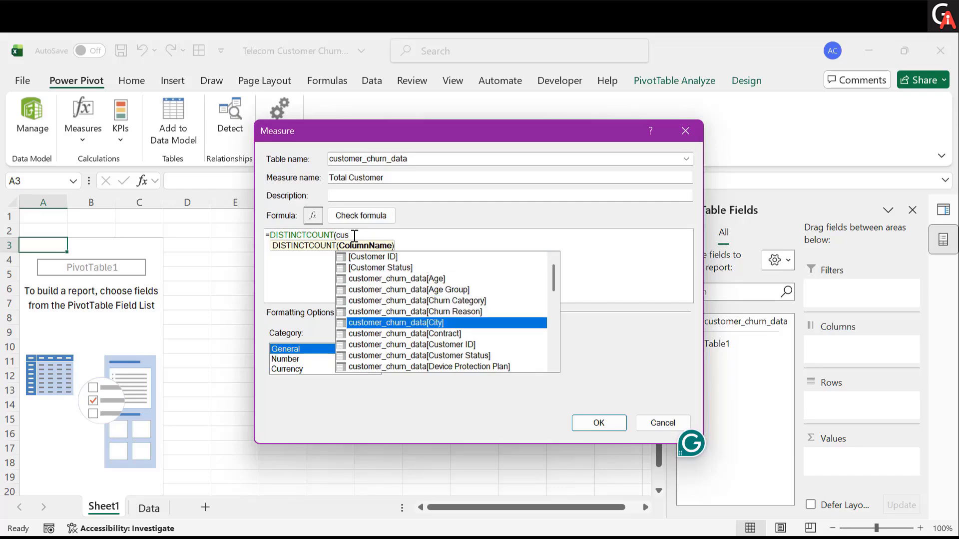
{"action": "key", "text": "Tab"}
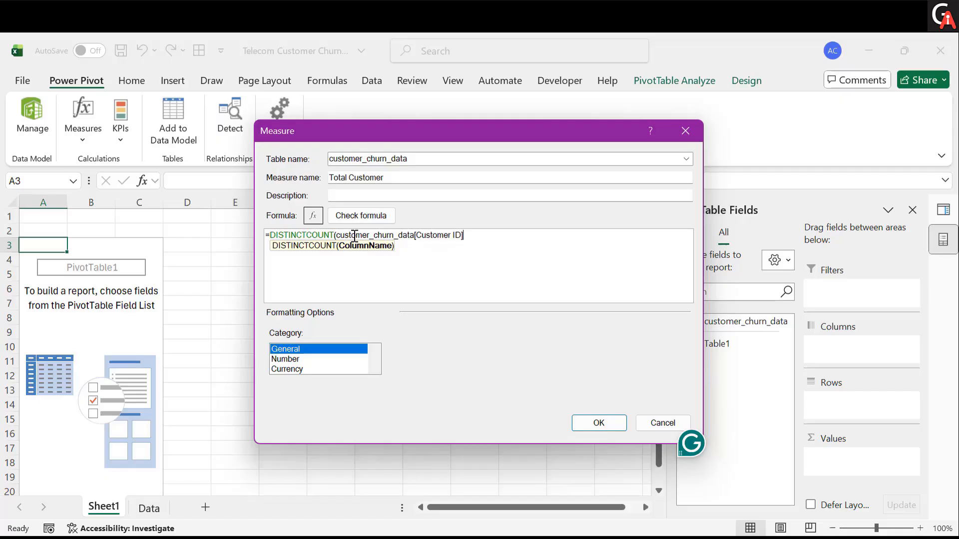
{"action": "type", "text": ")"}
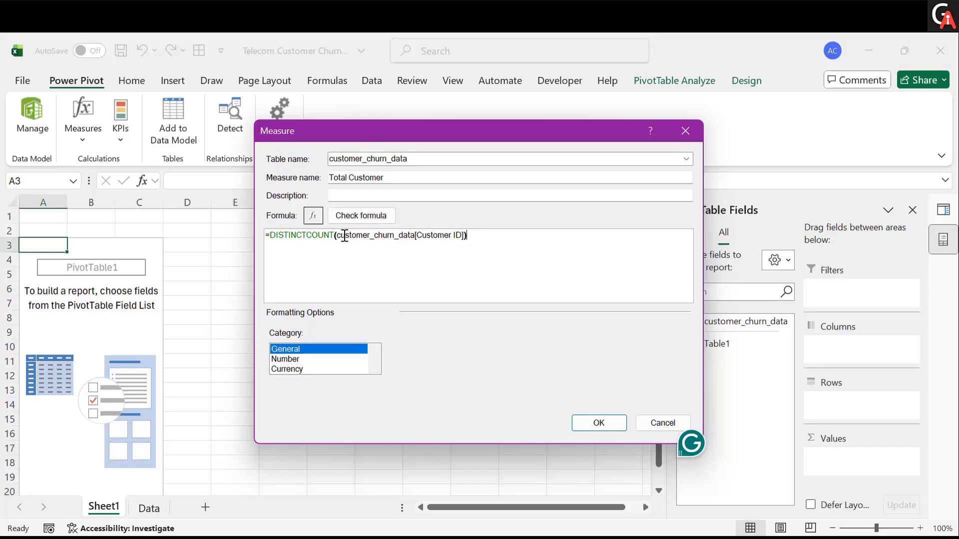
{"action": "left_click", "coordinate": [352, 219]}
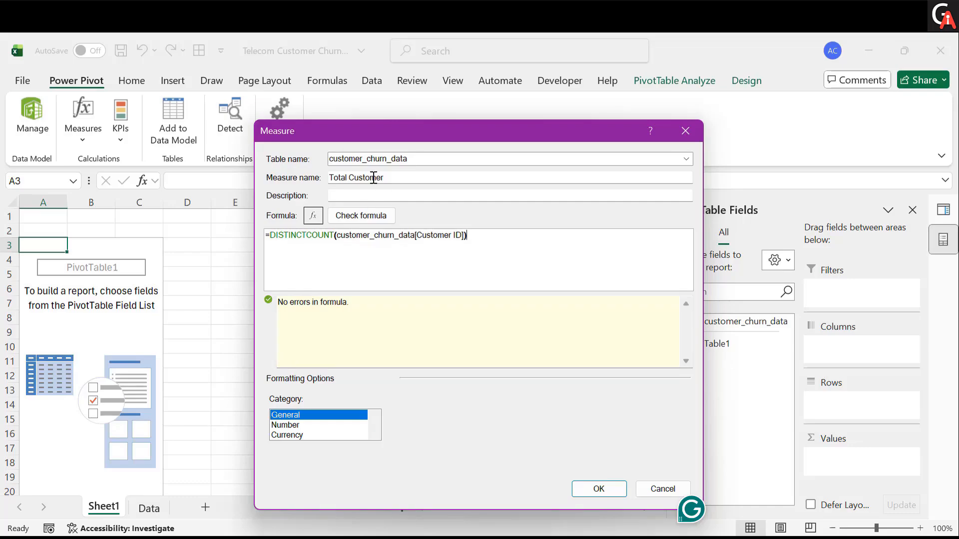
- Format the measure as a Number, Whole Number with the 1000 separator, and save it
{"action": "left_click", "coordinate": [286, 425]}
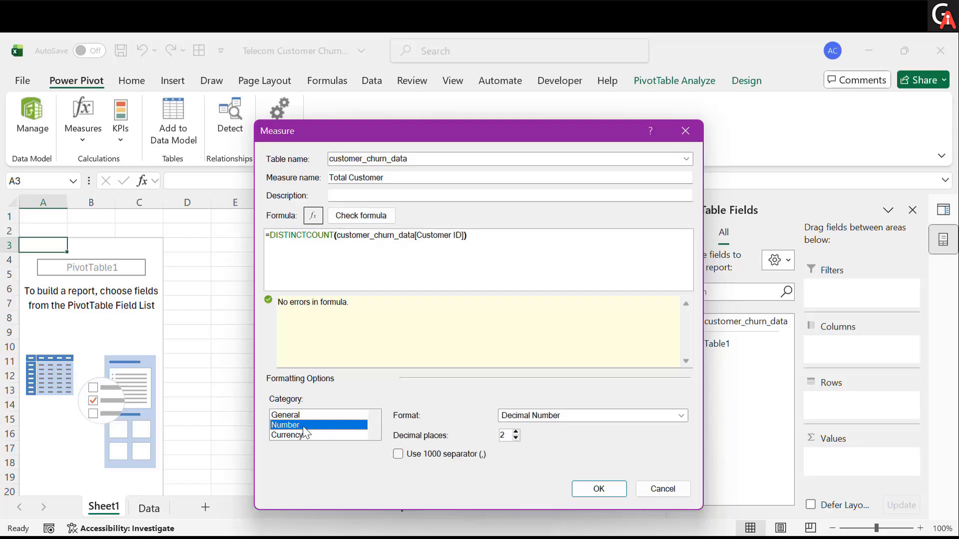
{"action": "left_click", "coordinate": [585, 415]}
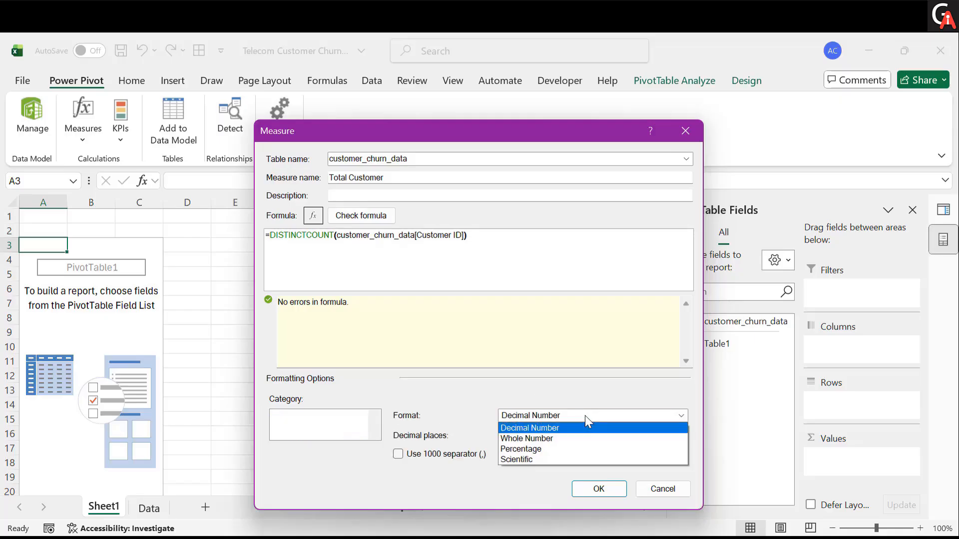
{"action": "left_click", "coordinate": [548, 438]}
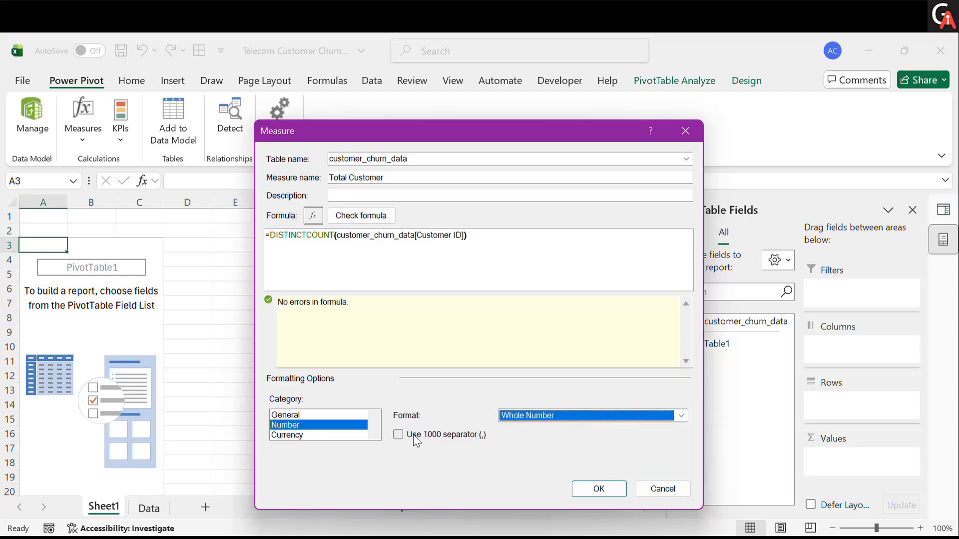
{"action": "left_click", "coordinate": [396, 435]}
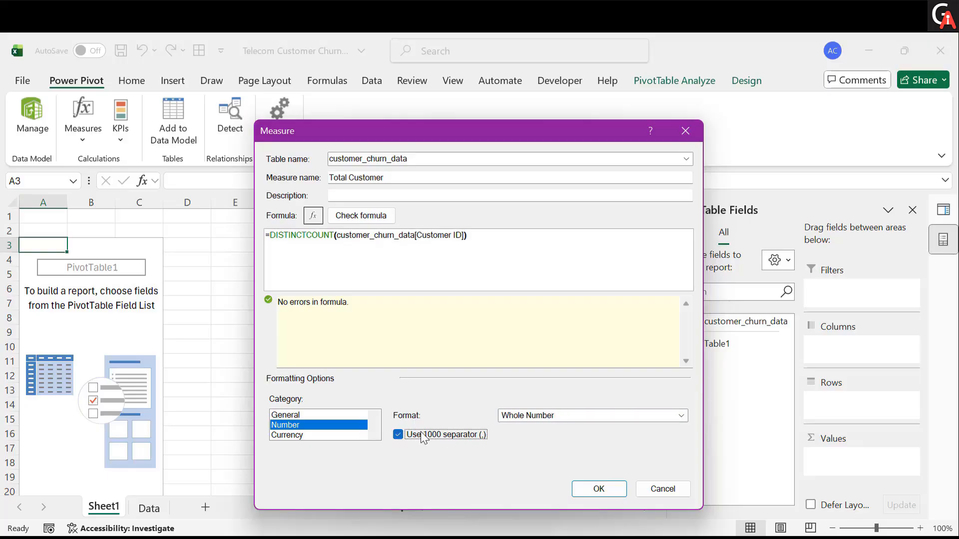
{"action": "left_click", "coordinate": [599, 489]}
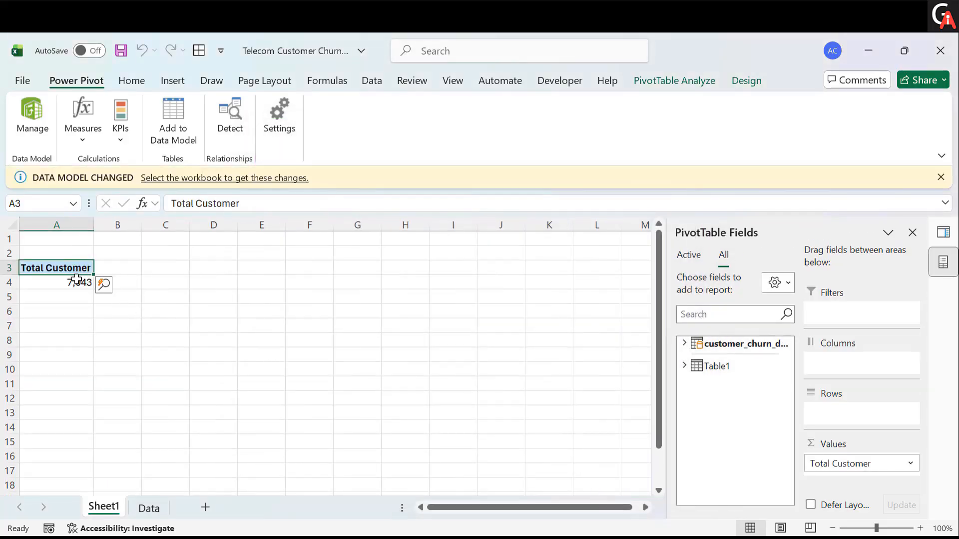
{"action": "mouse_move", "coordinate": [68, 284]}
{"action": "left_click", "coordinate": [58, 283]}
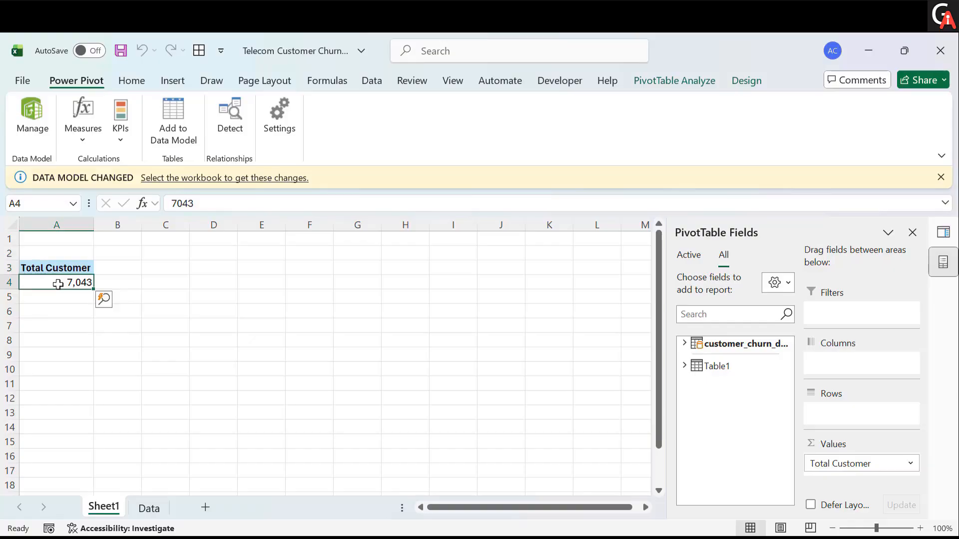
- Switch to the Data sheet and scroll across its columns to inspect the customer status and churn fields
{"action": "left_click", "coordinate": [75, 313]}
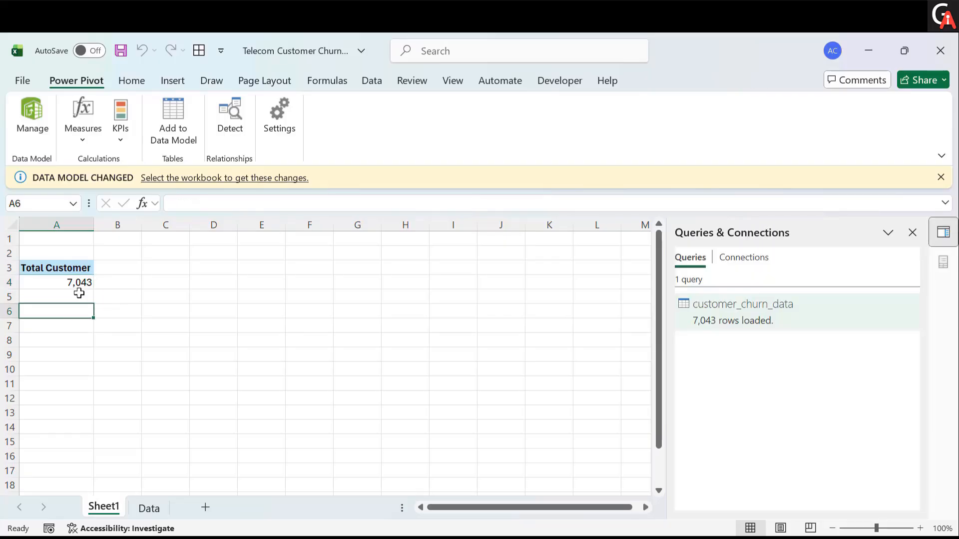
{"action": "left_click", "coordinate": [145, 512]}
{"action": "scroll", "coordinate": [260, 385], "scroll_direction": "right", "scroll_amount": 15}
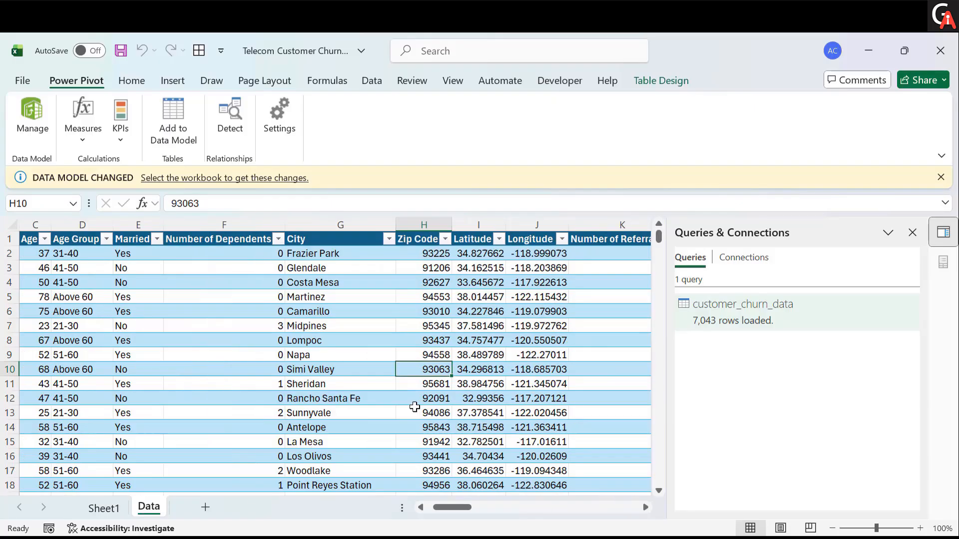
{"action": "scroll", "coordinate": [415, 407], "scroll_direction": "right", "scroll_amount": 15}
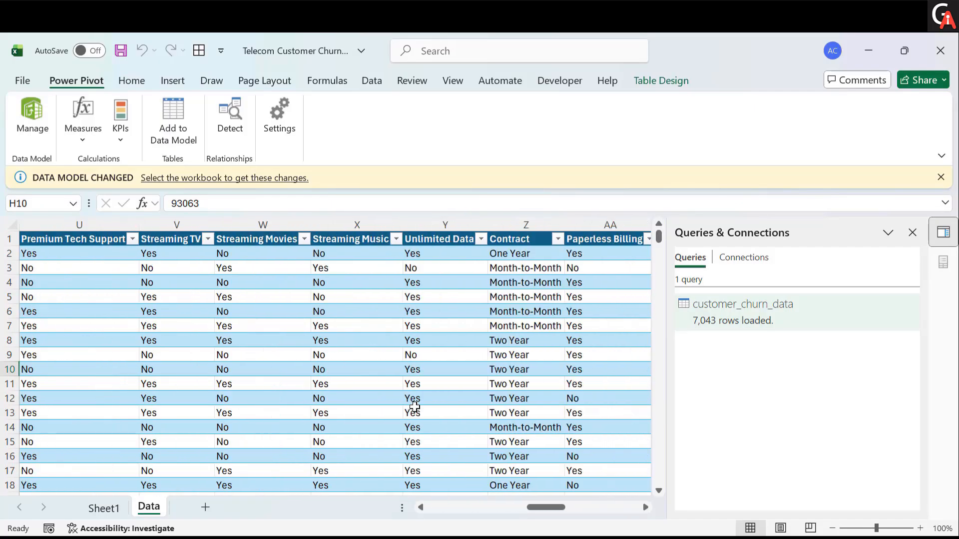
{"action": "scroll", "coordinate": [415, 406], "scroll_direction": "right", "scroll_amount": 3}
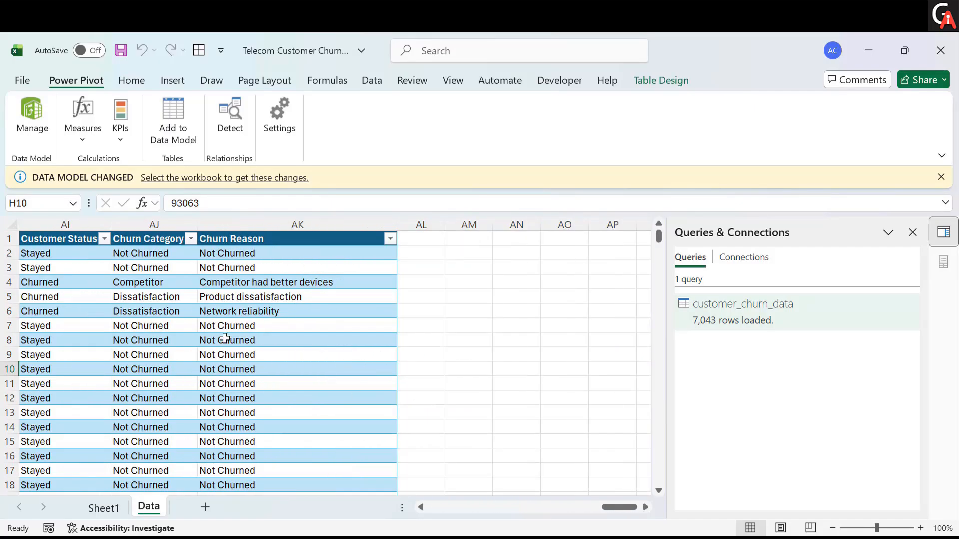
{"action": "scroll", "coordinate": [225, 338], "scroll_direction": "left", "scroll_amount": 3}
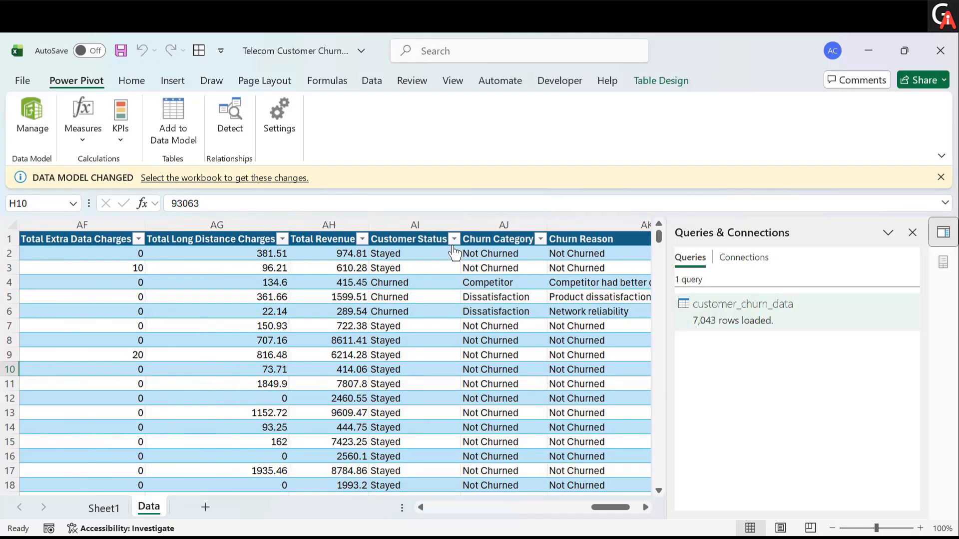
- Filter the Customer Status column to Churned only and select the Customer ID column to count churned customers
{"action": "left_click", "coordinate": [454, 239]}
{"action": "left_click", "coordinate": [287, 373]}
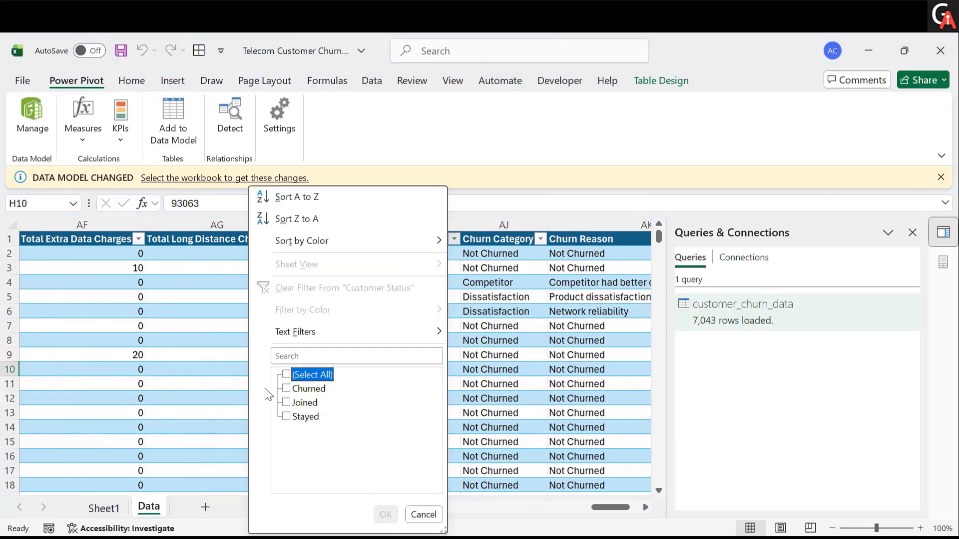
{"action": "left_click", "coordinate": [287, 389]}
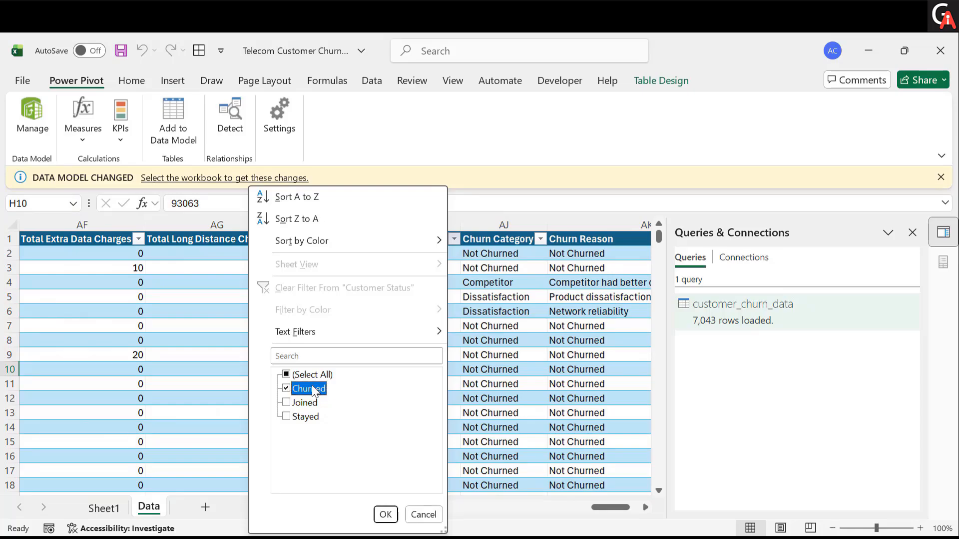
{"action": "left_click", "coordinate": [386, 514]}
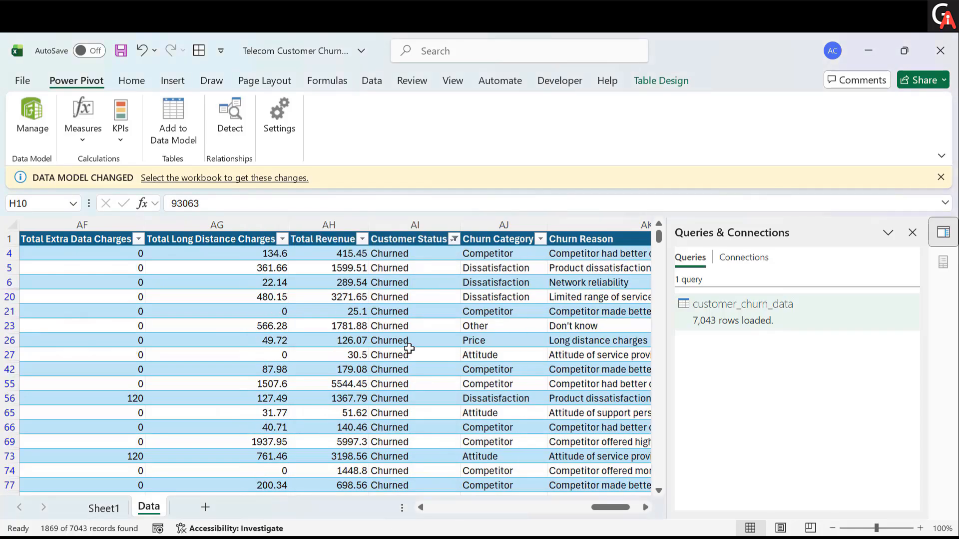
{"action": "scroll", "coordinate": [409, 348], "scroll_direction": "left", "scroll_amount": 5}
{"action": "scroll", "coordinate": [409, 348], "scroll_direction": "left", "scroll_amount": 8}
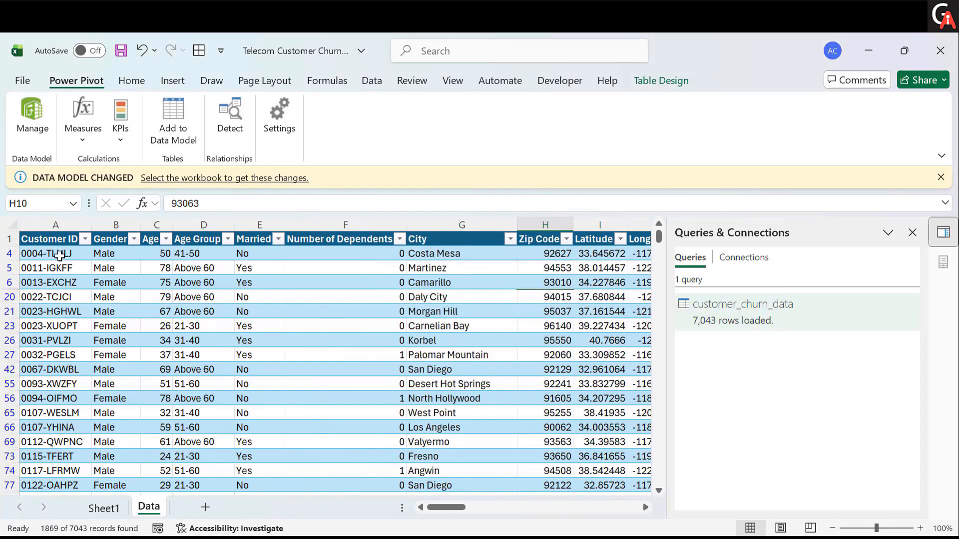
{"action": "left_click", "coordinate": [59, 254]}
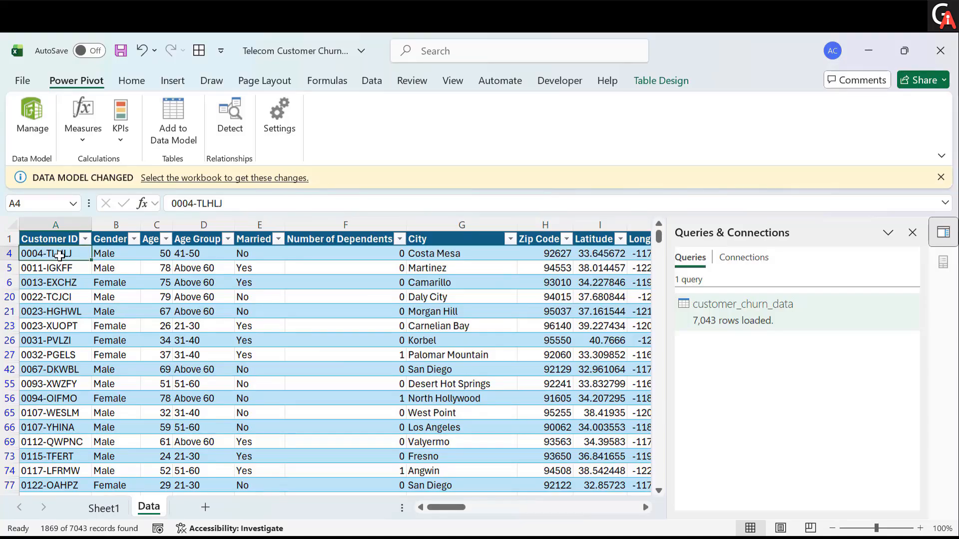
{"action": "key", "text": "ctrl+shift+Down"}
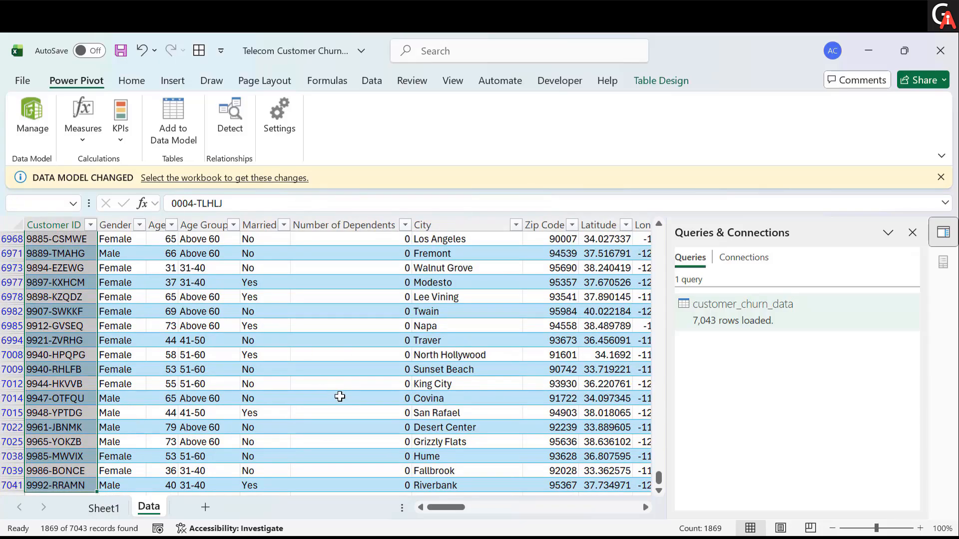
{"action": "scroll", "coordinate": [338, 396], "scroll_direction": "up", "scroll_amount": 20}
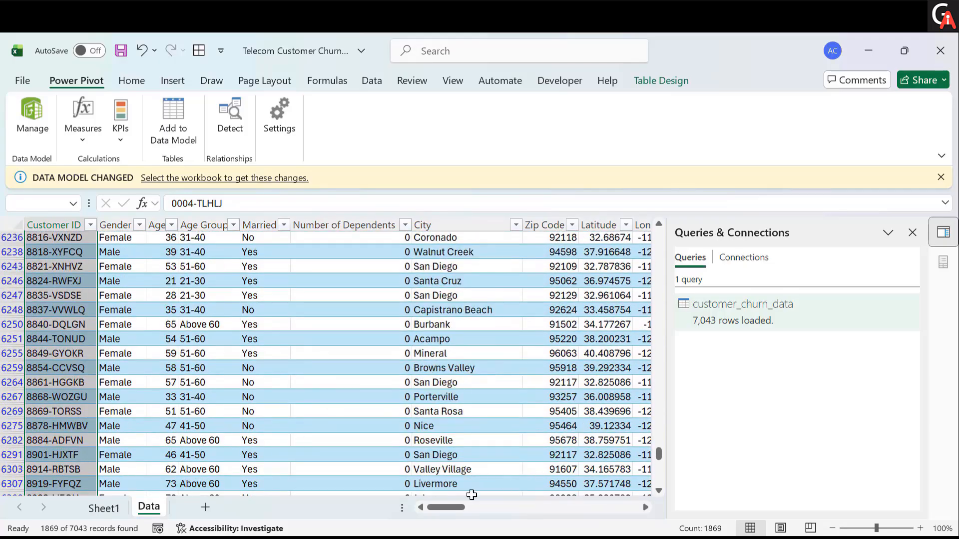
- Close the Queries & Connections pane and clear the filter from Customer Status
{"action": "left_click", "coordinate": [913, 232]}
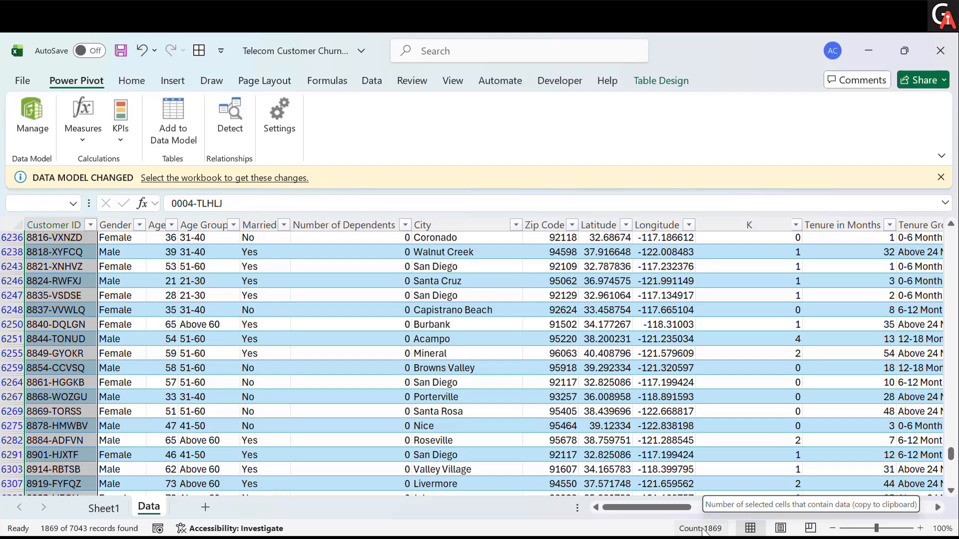
{"action": "scroll", "coordinate": [693, 388], "scroll_direction": "right", "scroll_amount": 15}
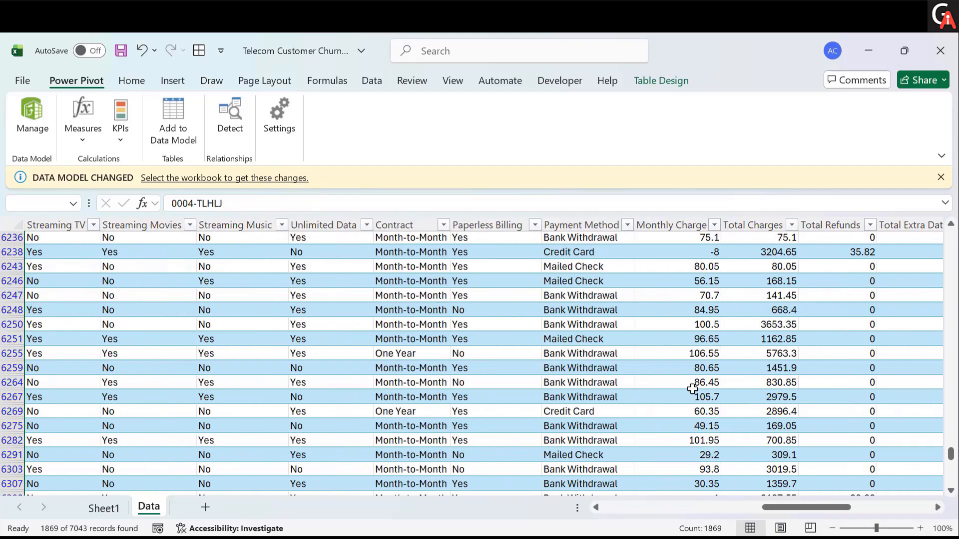
{"action": "scroll", "coordinate": [693, 388], "scroll_direction": "right", "scroll_amount": 5}
{"action": "scroll", "coordinate": [693, 388], "scroll_direction": "left", "scroll_amount": 5}
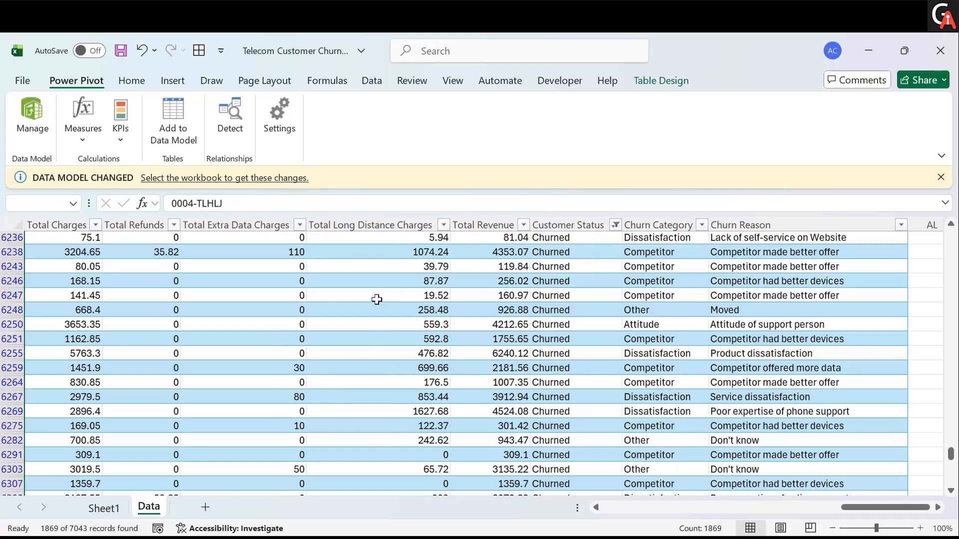
{"action": "left_click", "coordinate": [616, 225]}
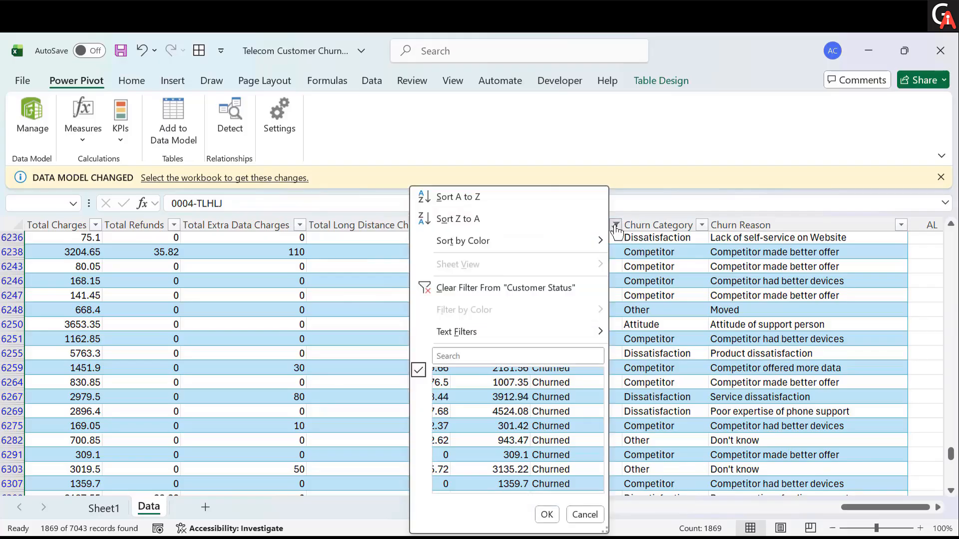
{"action": "left_click", "coordinate": [466, 293]}
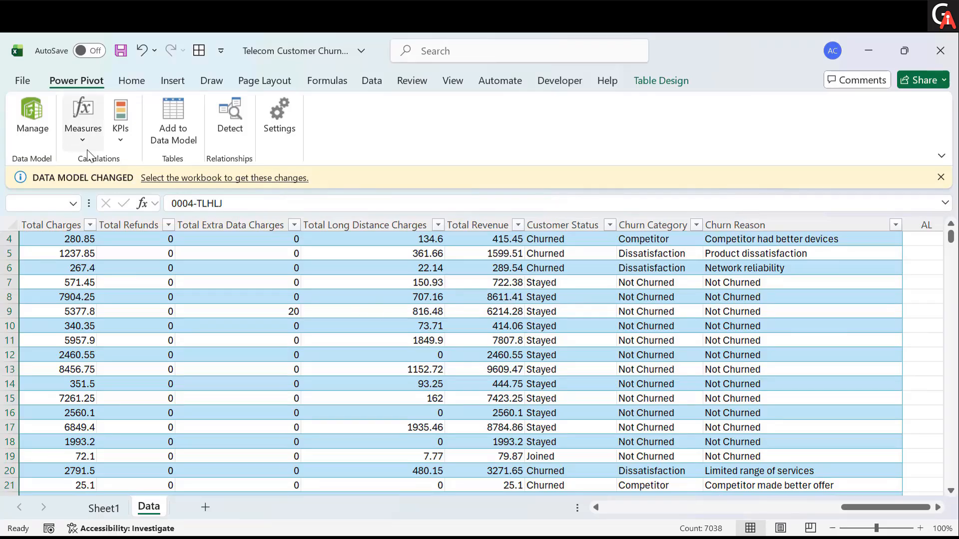
- Copy the Total Customer PivotTable on Sheet1 and paste a duplicate at cell A6
{"action": "left_click", "coordinate": [104, 507]}
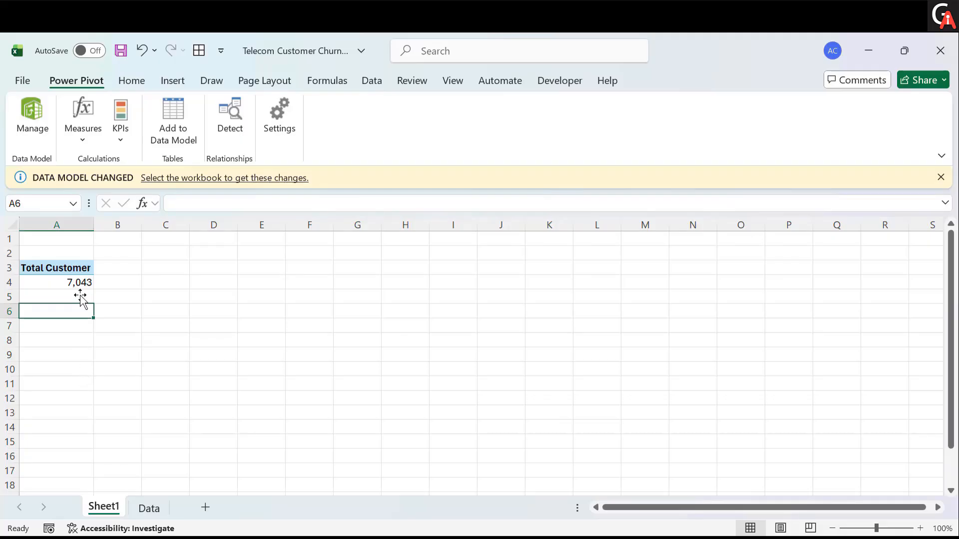
{"action": "left_click_drag", "start_coordinate": [77, 268], "coordinate": [74, 284]}
{"action": "key", "text": "ctrl+c"}
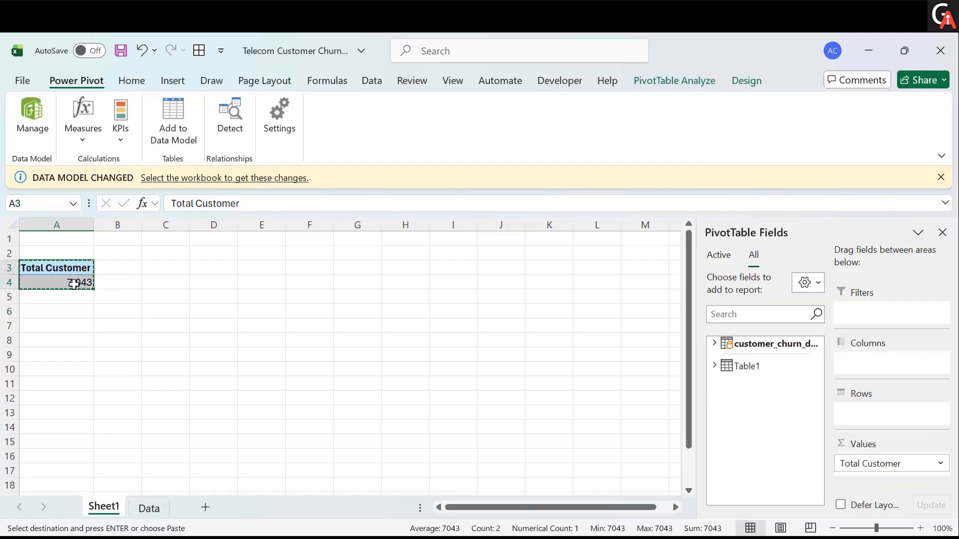
{"action": "left_click", "coordinate": [59, 311]}
{"action": "key", "text": "ctrl+v"}
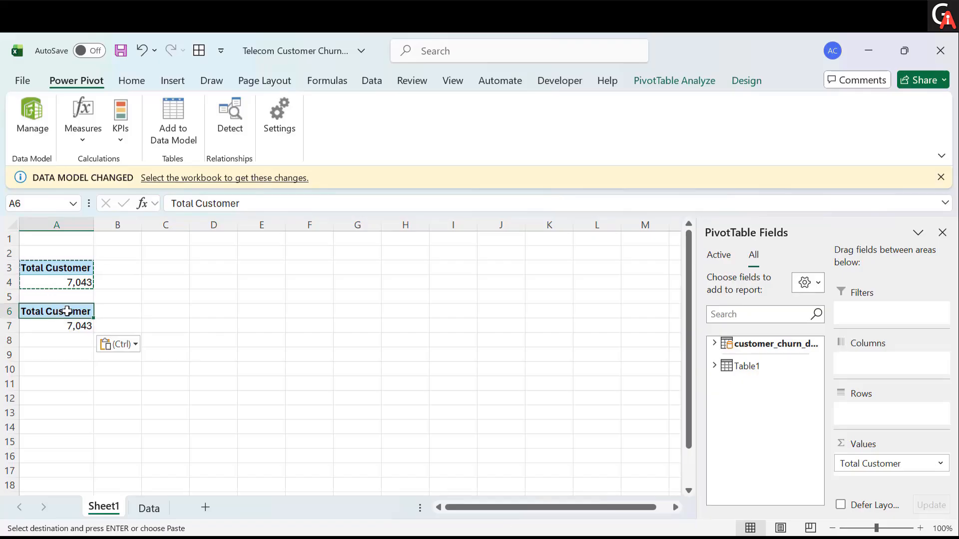
{"action": "double_click", "coordinate": [136, 315]}
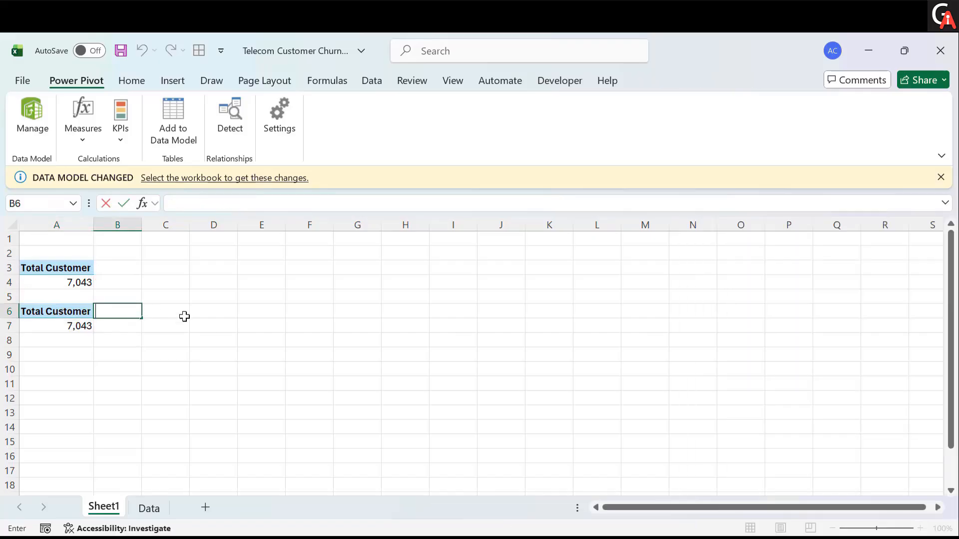
{"action": "left_click", "coordinate": [56, 311]}
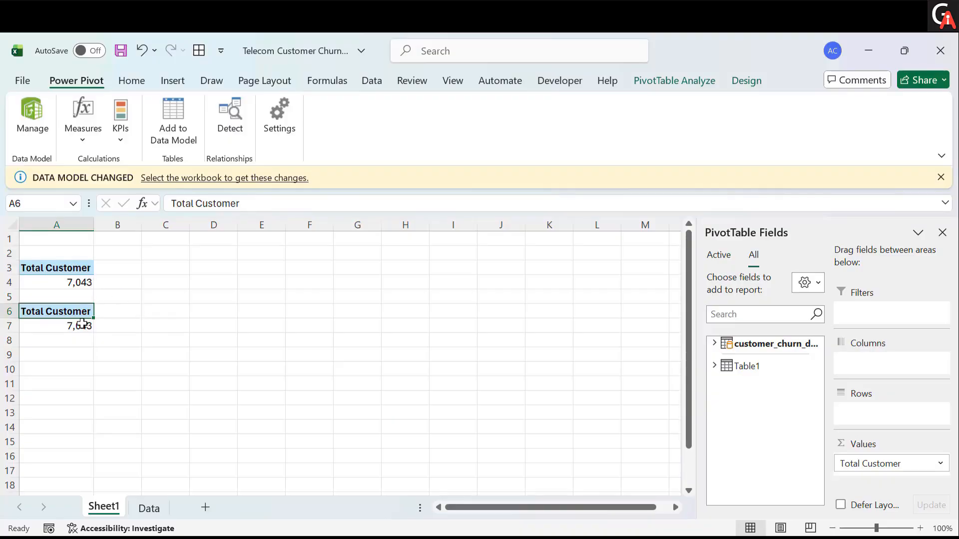
- Start a new measure on the customer_churn_data table and name it Total Churn
{"action": "left_click", "coordinate": [81, 135]}
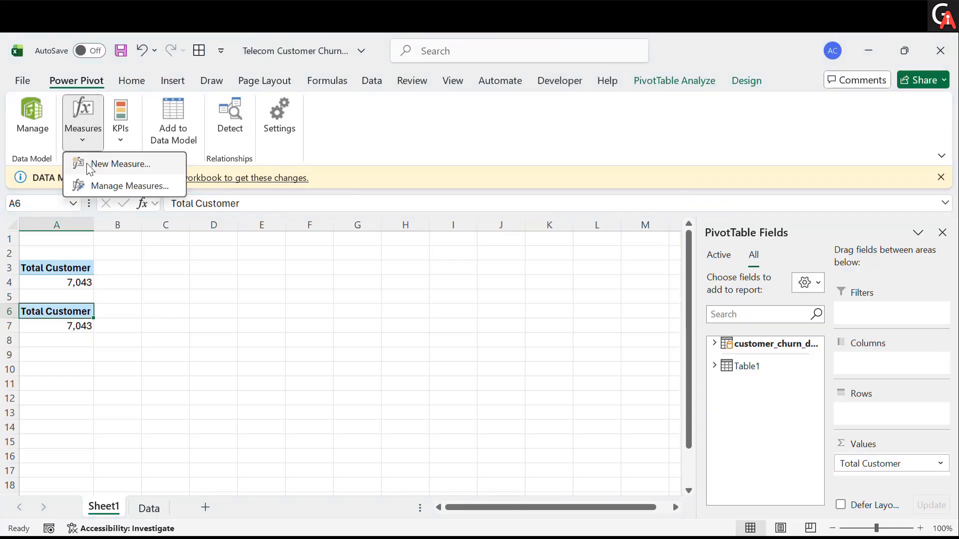
{"action": "left_click", "coordinate": [86, 163]}
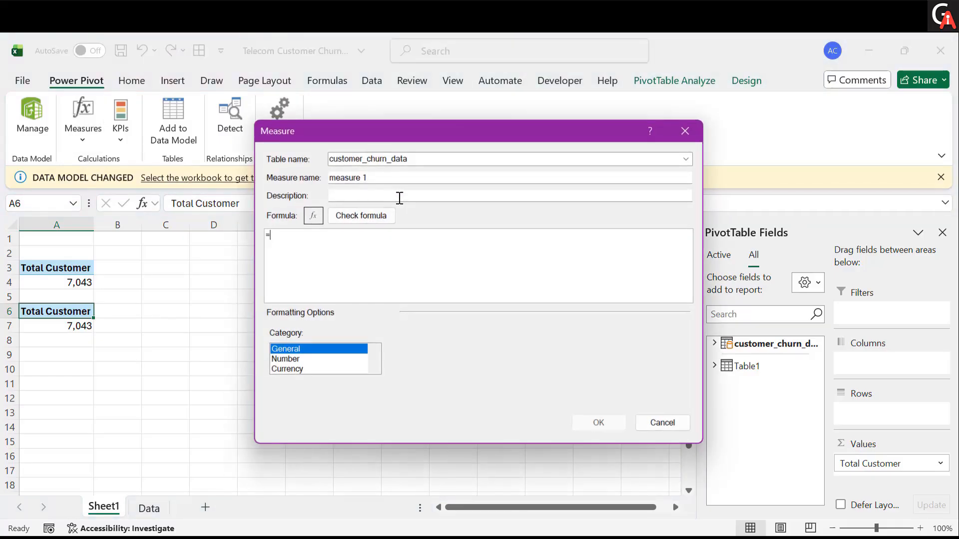
{"action": "left_click_drag", "start_coordinate": [397, 175], "coordinate": [345, 179]}
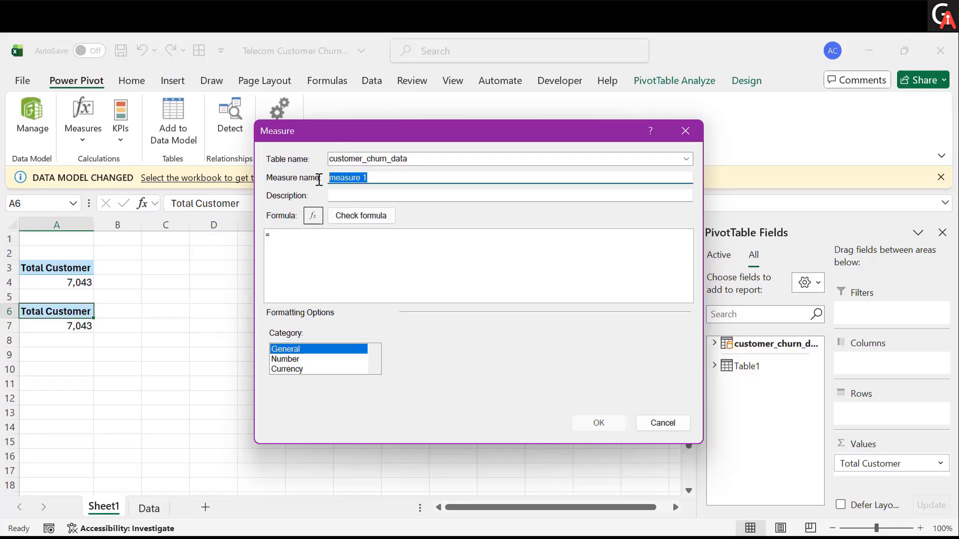
{"action": "key", "text": "BackSpace"}
{"action": "type", "text": "Total Churn"}
- Enter the measure formula =CALCULATE([Total Customer],customer_churn_data[Customer Status]="Churned")
{"action": "left_click", "coordinate": [330, 246]}
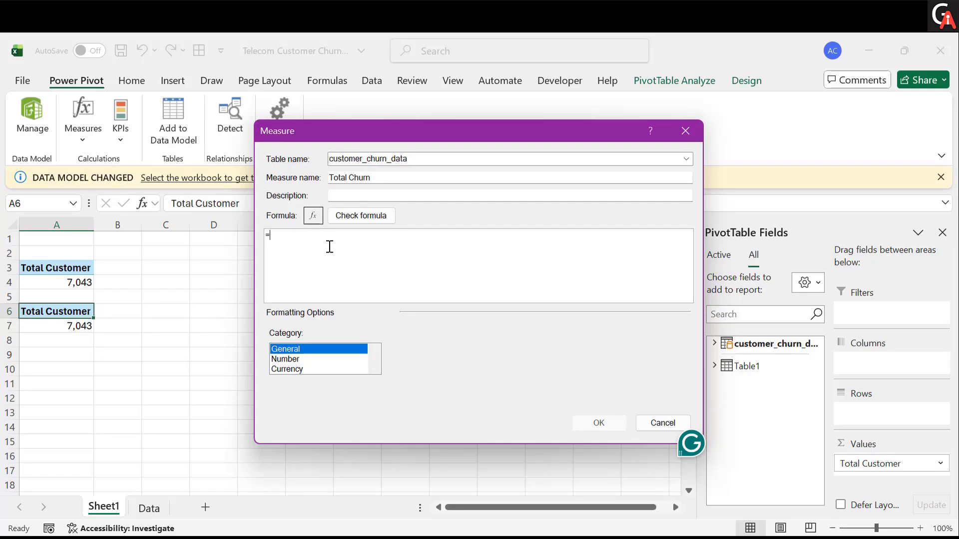
{"action": "type", "text": "C"}
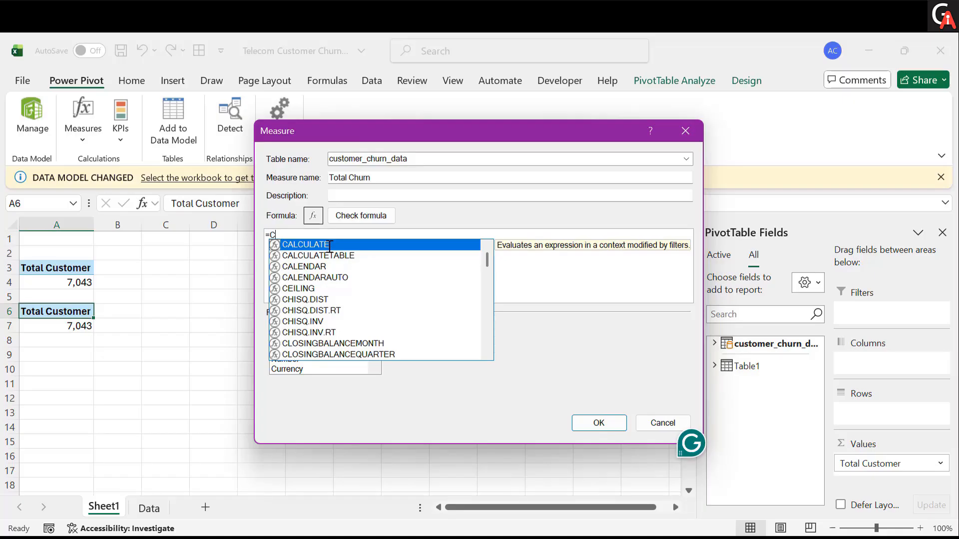
{"action": "key", "text": "Tab"}
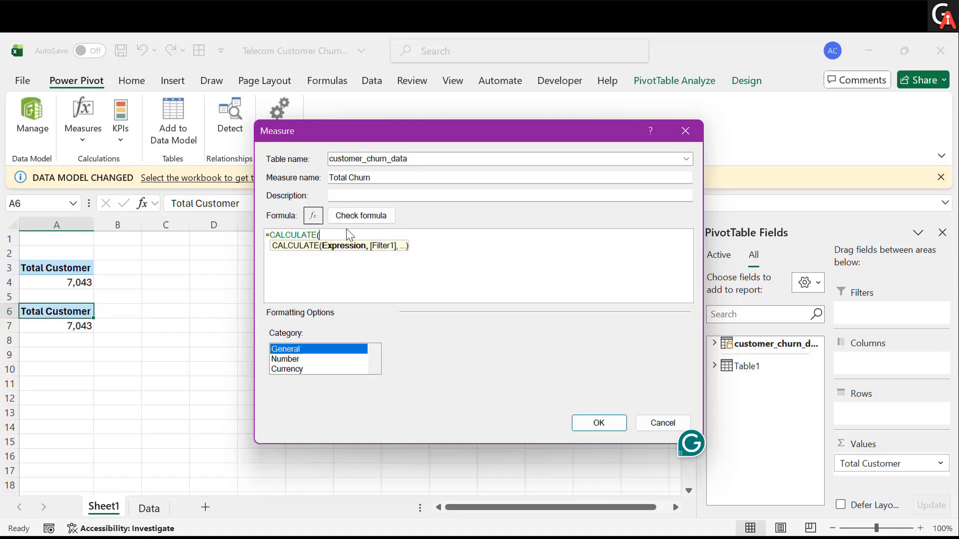
{"action": "type", "text": "[To"}
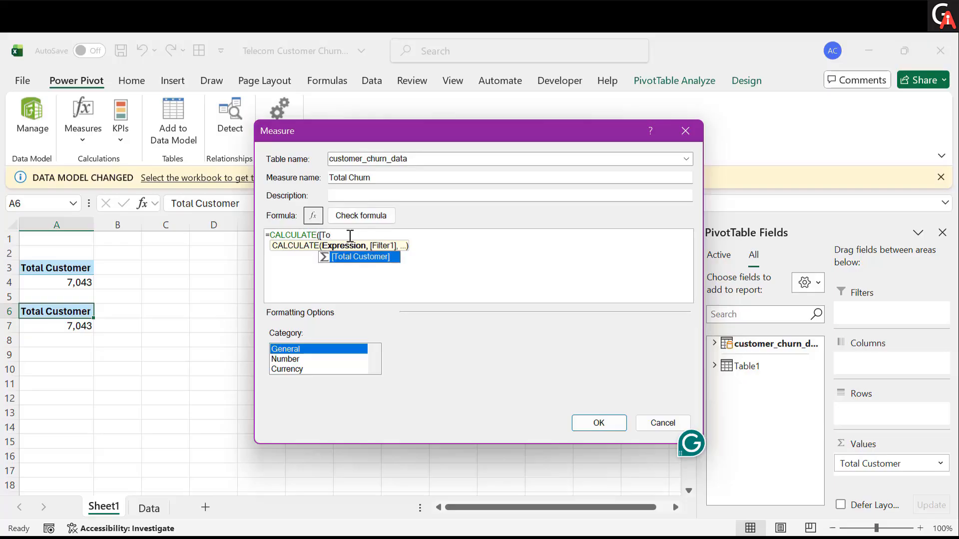
{"action": "key", "text": "Tab"}
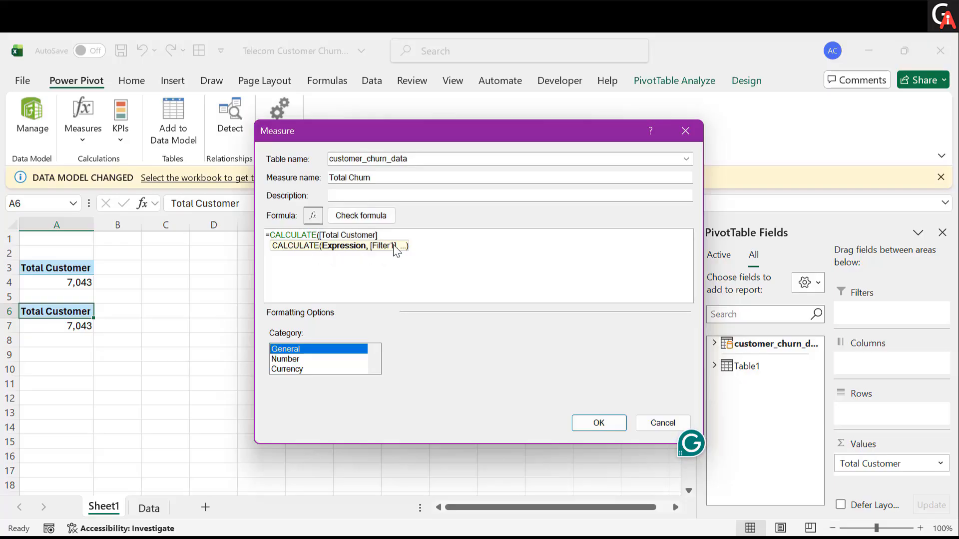
{"action": "type", "text": ","}
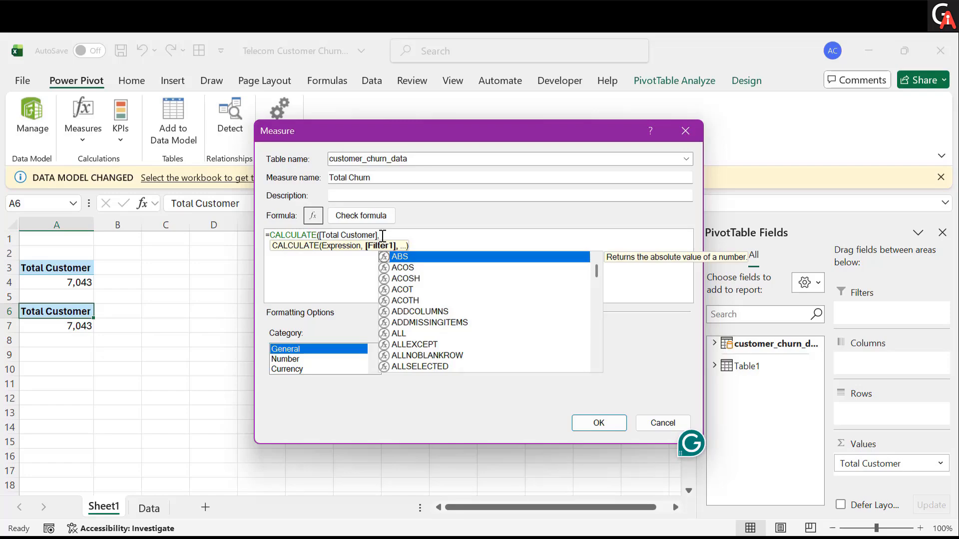
{"action": "type", "text": "cu"}
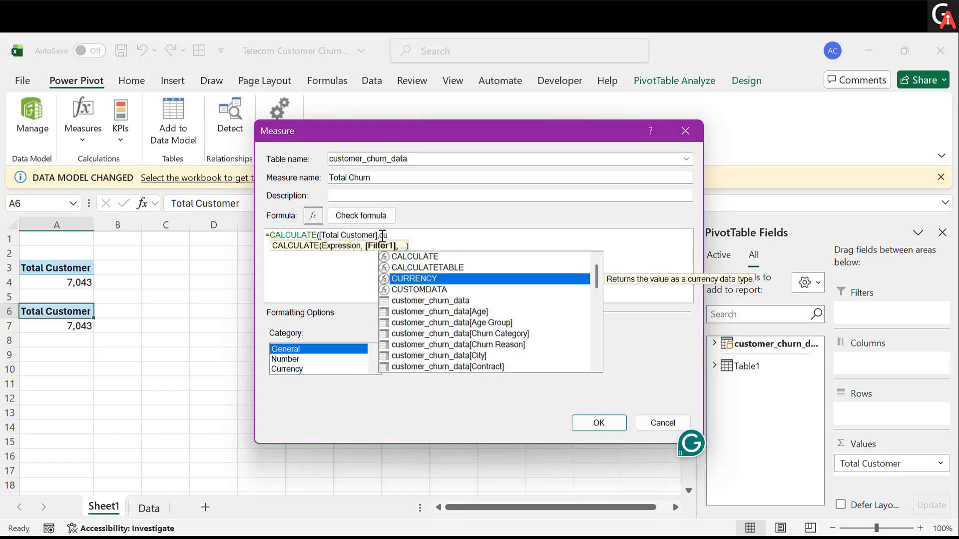
{"action": "key", "text": "Down"}
{"action": "key", "text": "Down"}
{"action": "key", "text": "Down"}
{"action": "key", "text": "Down"}
{"action": "key", "text": "Down"}
{"action": "key", "text": "Down"}
{"action": "key", "text": "Down"}
{"action": "key", "text": "Down"}
{"action": "key", "text": "Down"}
{"action": "key", "text": "Down"}
{"action": "key", "text": "Down"}
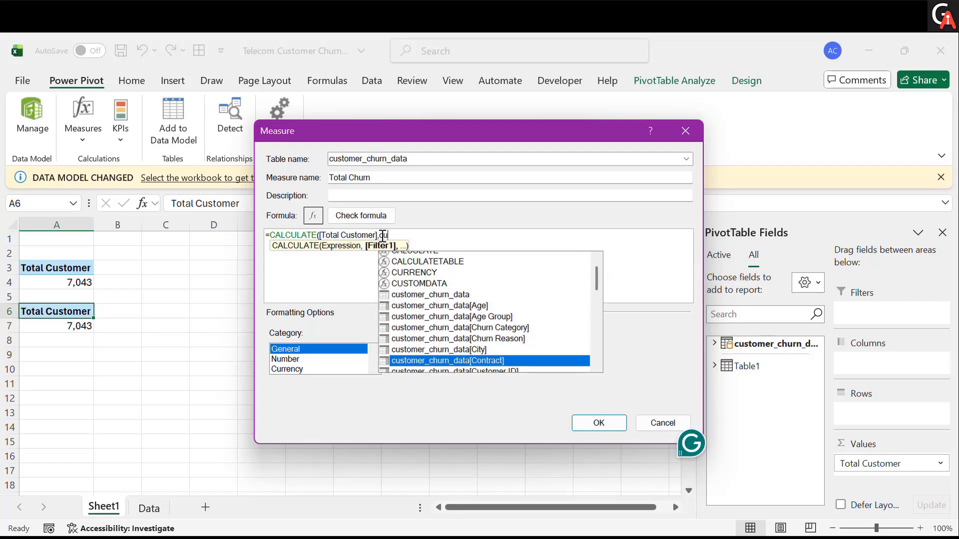
{"action": "key", "text": "Up"}
{"action": "key", "text": "Tab"}
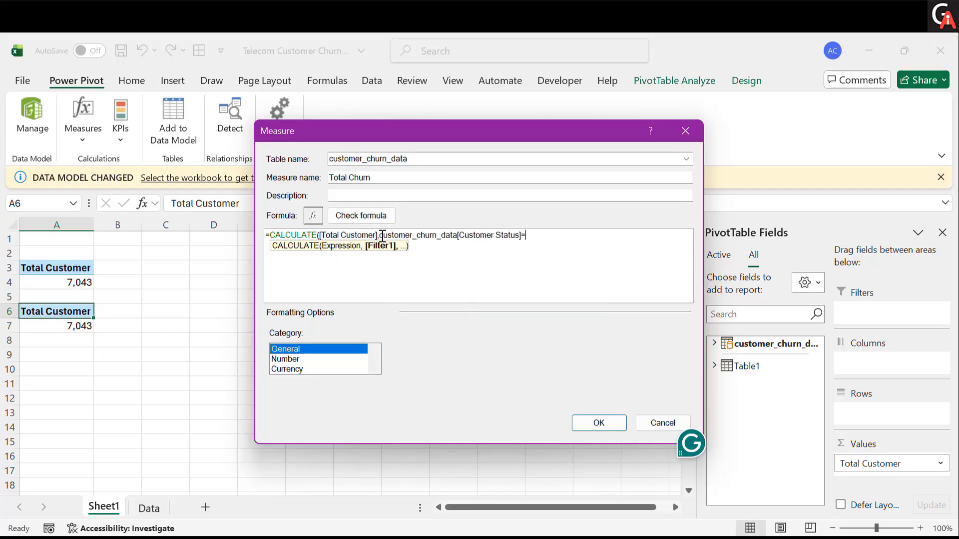
{"action": "type", "text": "=\"Churned\")"}
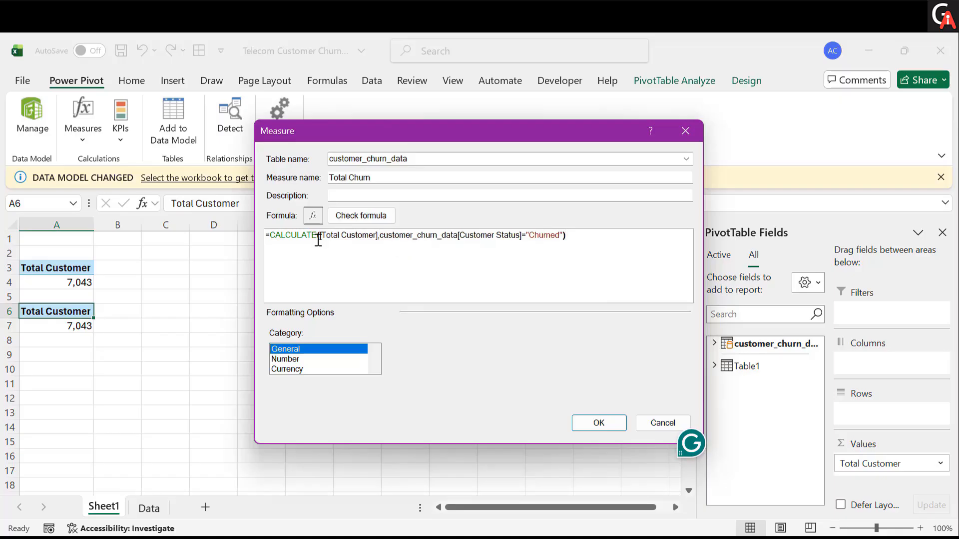
- Format the Total Churn measure as a whole number with a 1000 separator and save the measure
{"action": "double_click", "coordinate": [353, 236]}
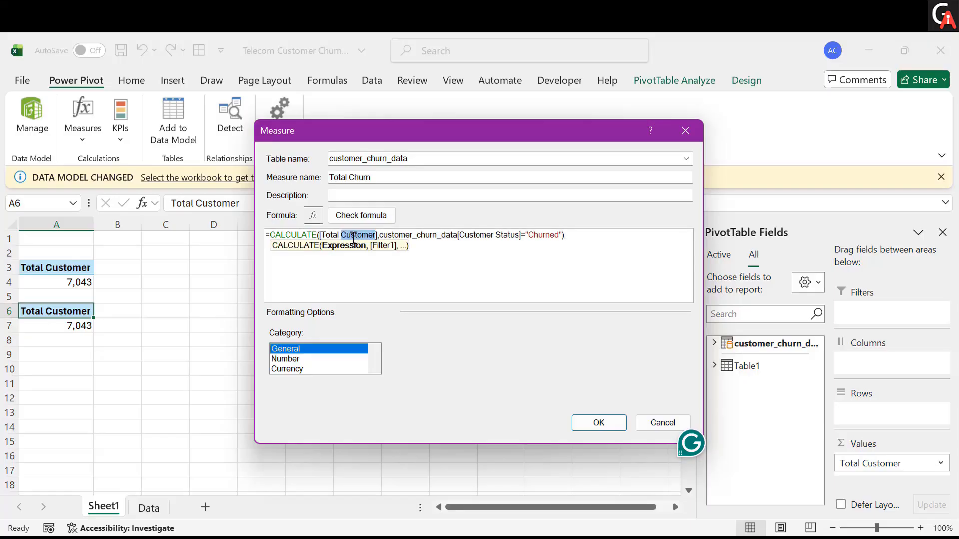
{"action": "left_click", "coordinate": [518, 234]}
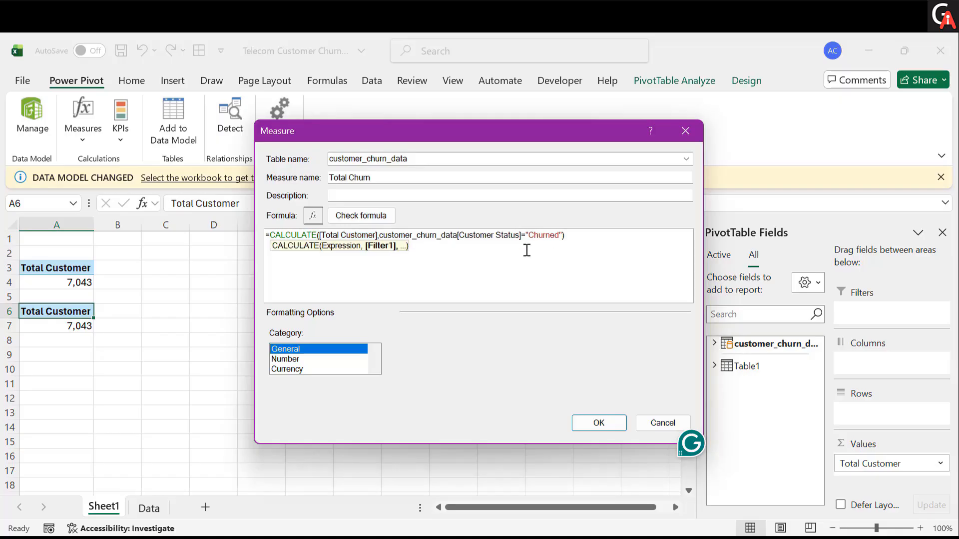
{"action": "left_click", "coordinate": [295, 359]}
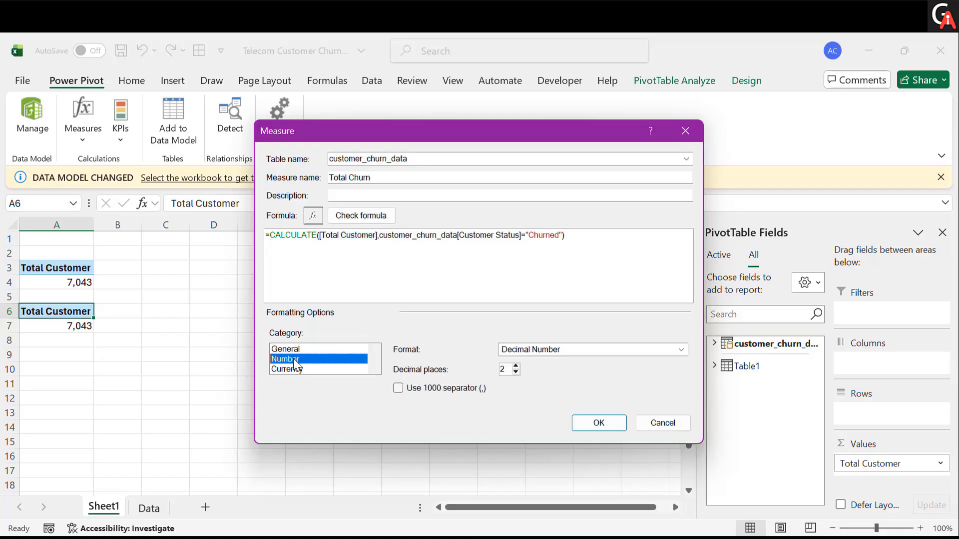
{"action": "left_click", "coordinate": [548, 351]}
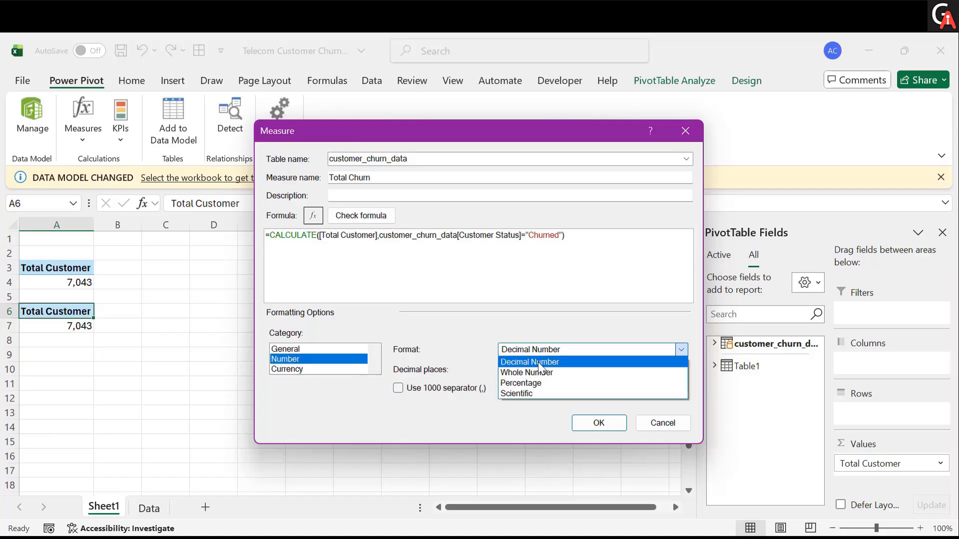
{"action": "left_click", "coordinate": [535, 372]}
{"action": "left_click", "coordinate": [403, 369]}
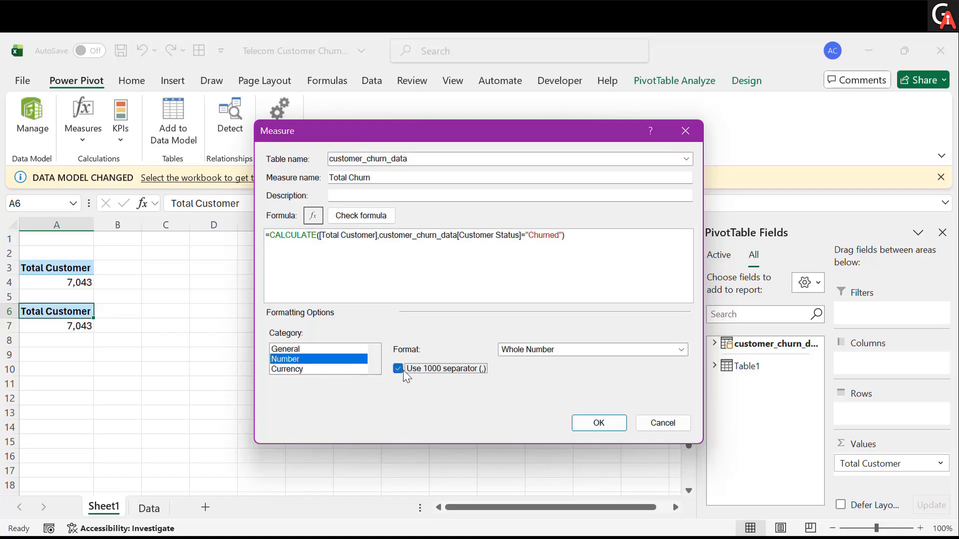
{"action": "left_click", "coordinate": [600, 429]}
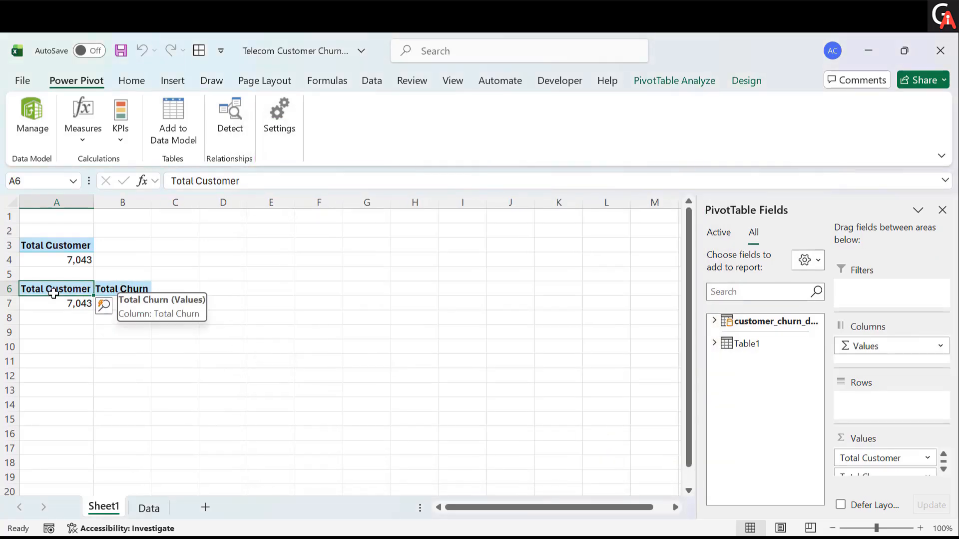
- Remove the Total Customer field from the values of the second PivotTable at A6
{"action": "left_click", "coordinate": [124, 289]}
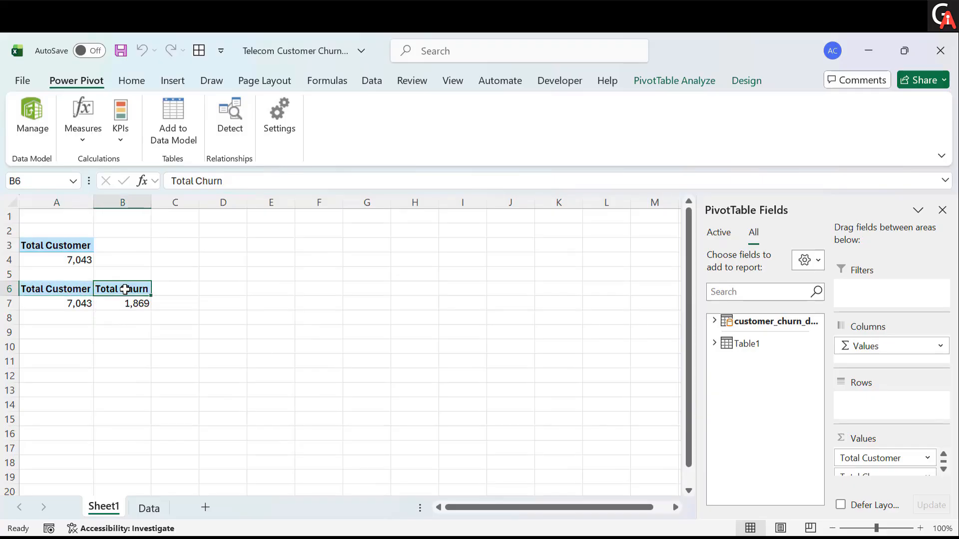
{"action": "left_click", "coordinate": [84, 289]}
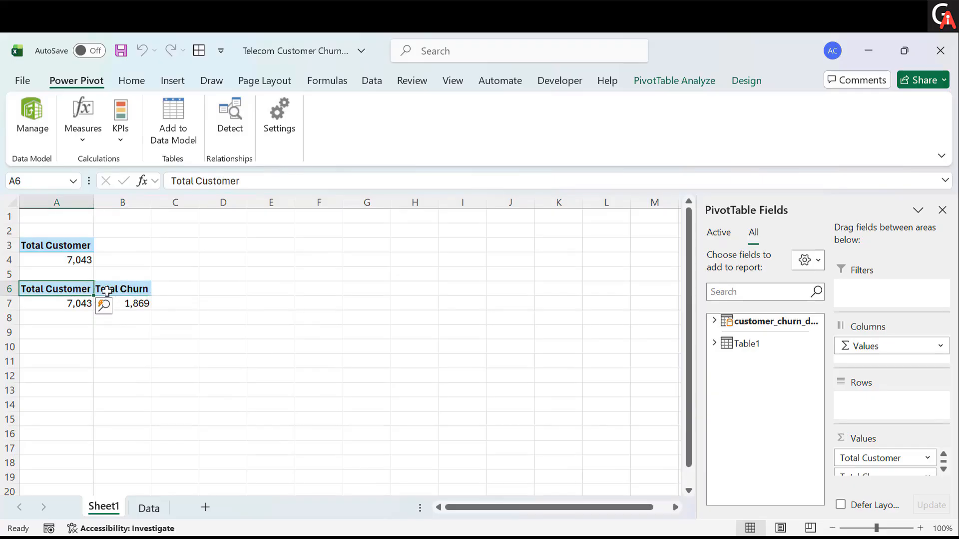
{"action": "left_click", "coordinate": [714, 320]}
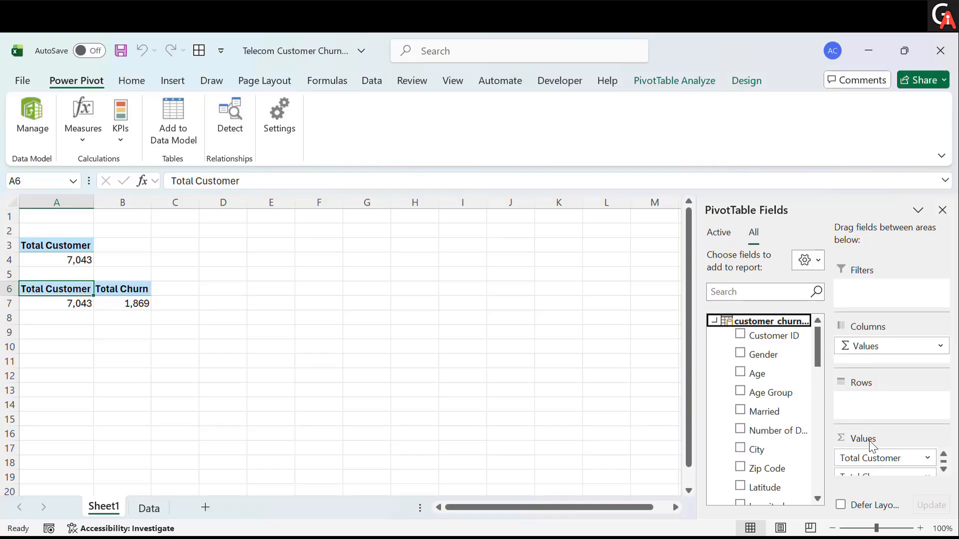
{"action": "left_click_drag", "start_coordinate": [871, 458], "coordinate": [400, 331]}
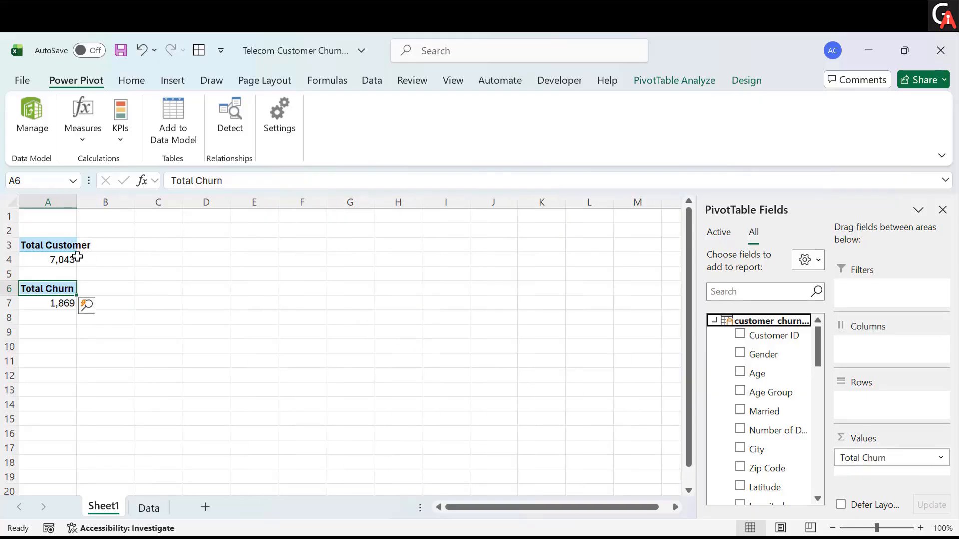
- Autofit the width of column A to its PivotTable headers
{"action": "double_click", "coordinate": [77, 202]}
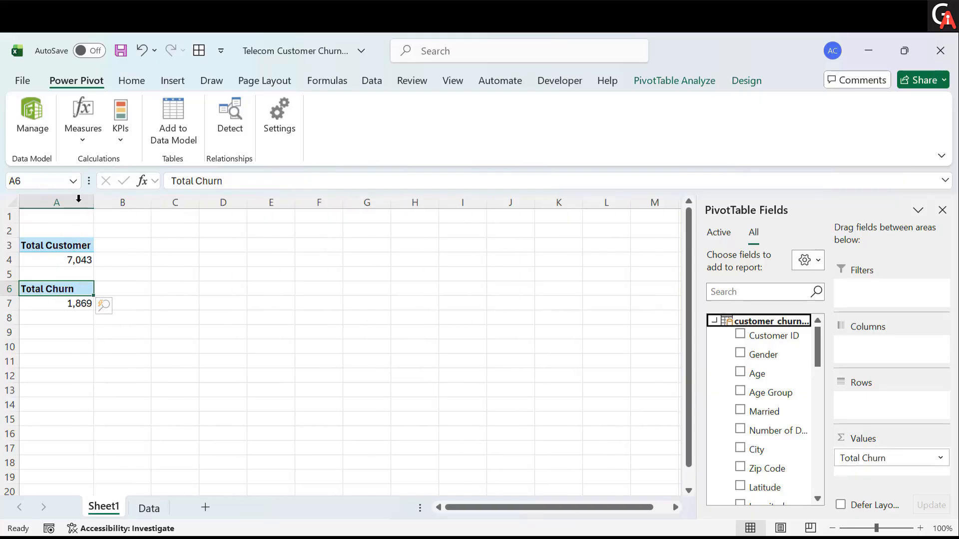
{"action": "right_click", "coordinate": [81, 248]}
{"action": "key", "text": "Escape"}
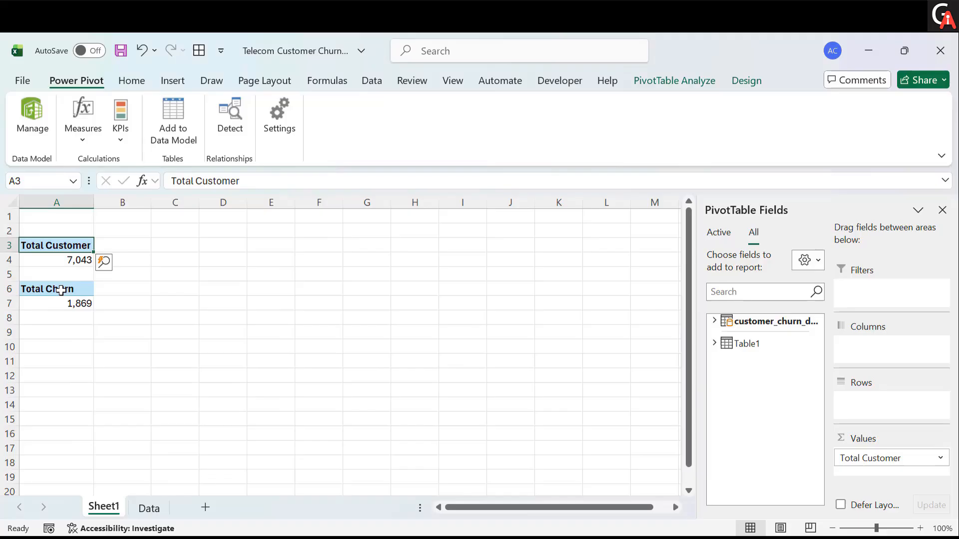
{"action": "left_click", "coordinate": [76, 260]}
{"action": "left_click", "coordinate": [69, 289]}
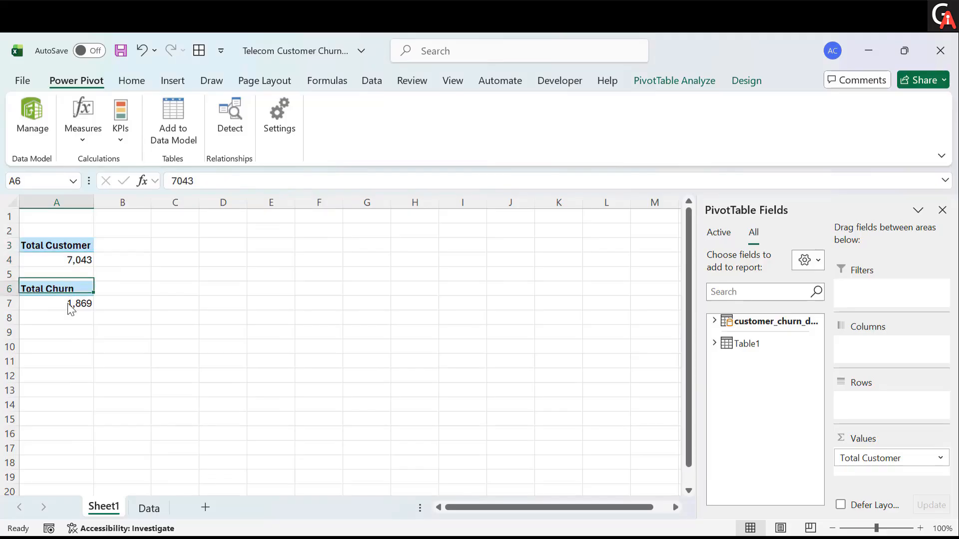
{"action": "right_click", "coordinate": [68, 293]}
{"action": "key", "text": "Escape"}
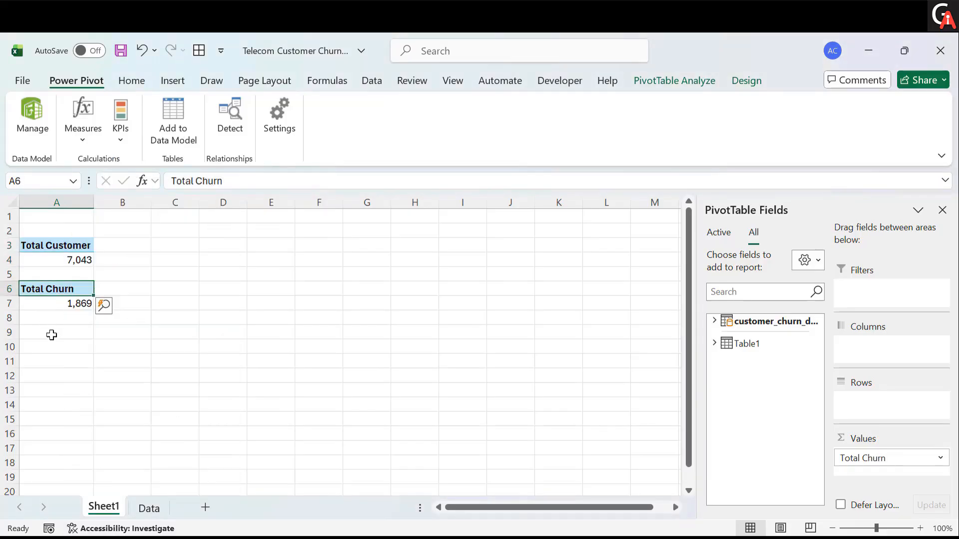
{"action": "left_click", "coordinate": [51, 334]}
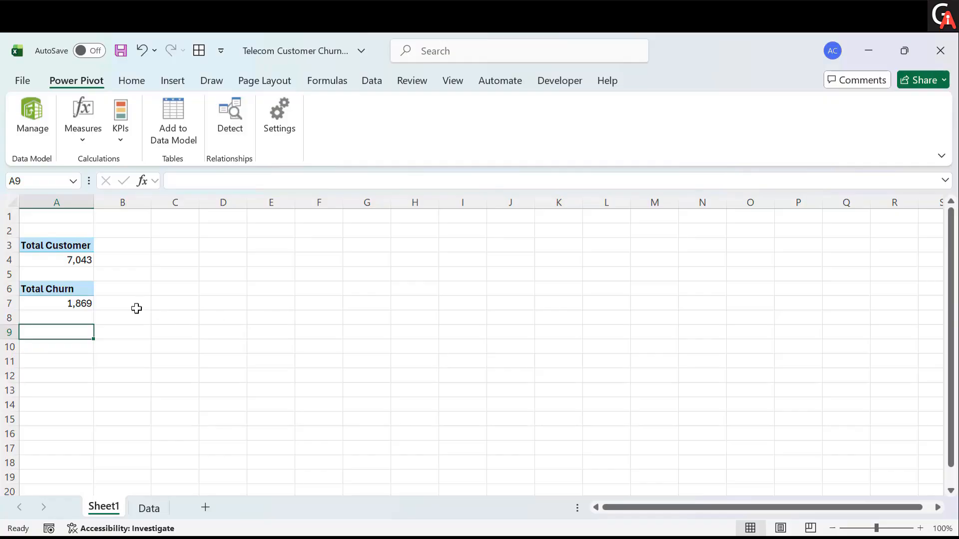
{"action": "left_click", "coordinate": [76, 303]}
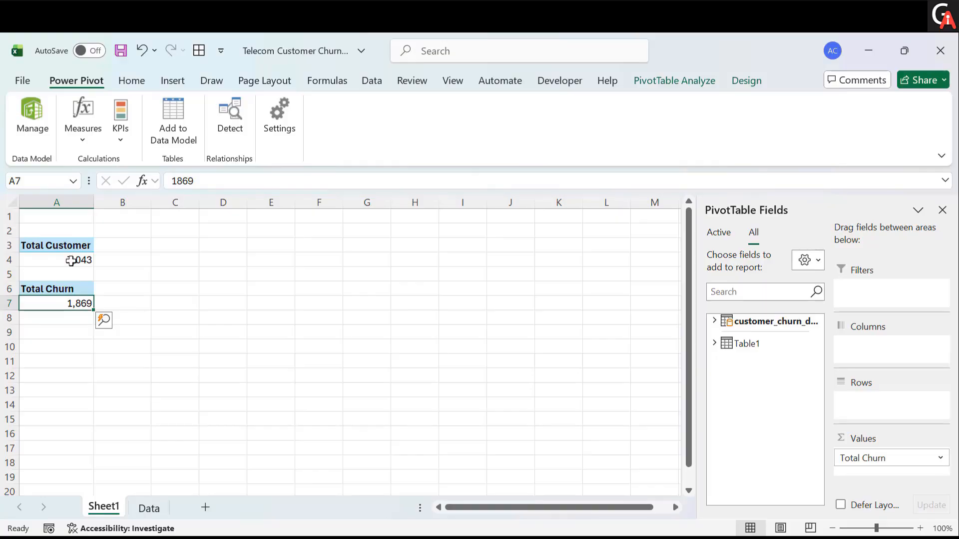
{"action": "mouse_move", "coordinate": [71, 261]}
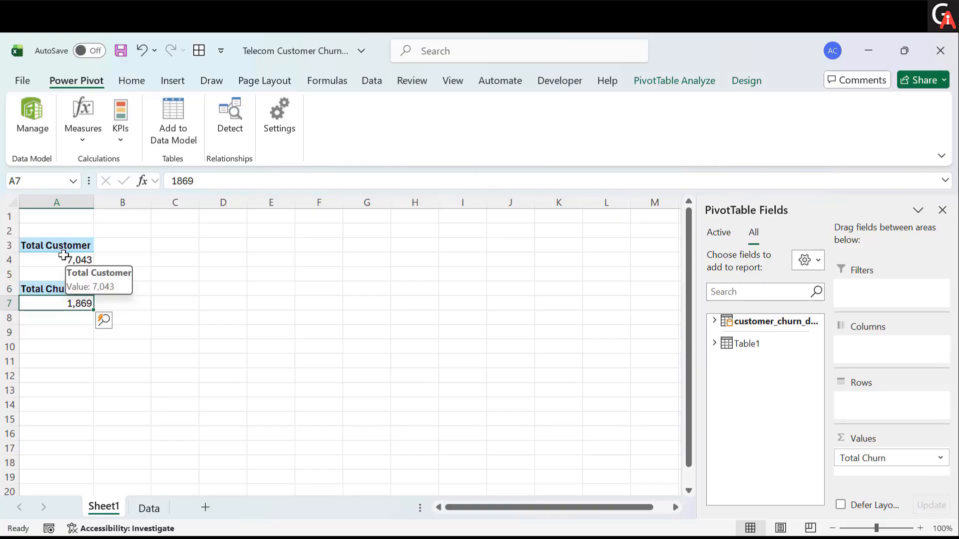
{"action": "right_click", "coordinate": [61, 245]}
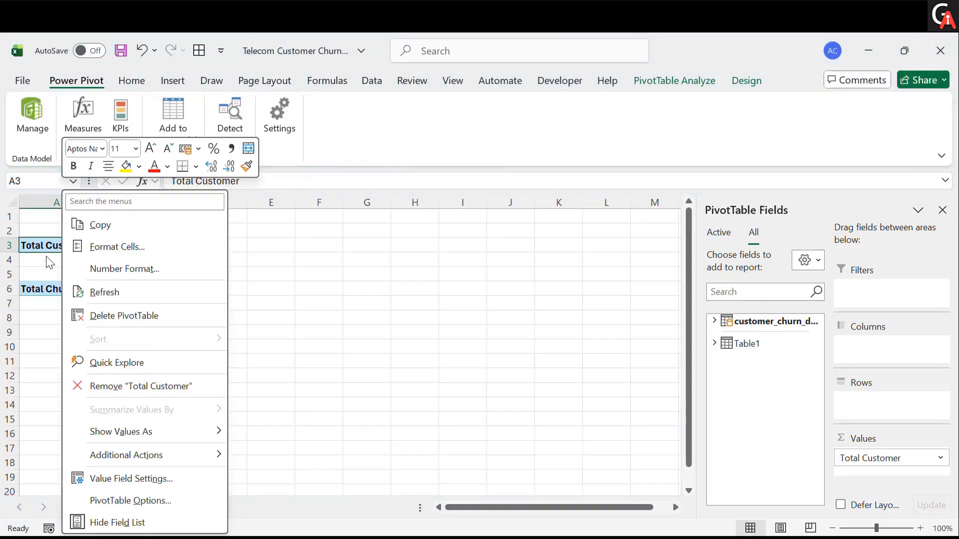
{"action": "left_click", "coordinate": [46, 256]}
{"action": "right_click", "coordinate": [63, 244]}
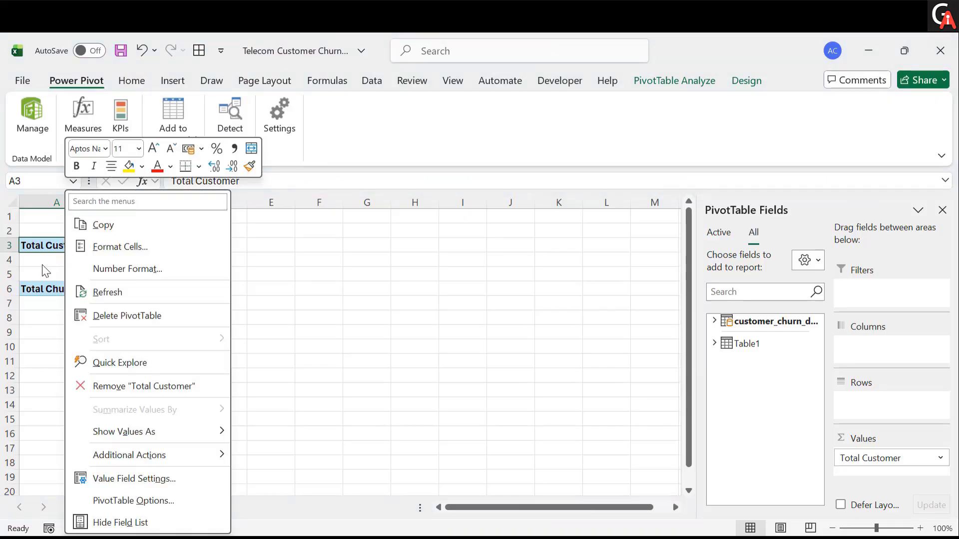
{"action": "key", "text": "Escape"}
- Copy the Total Churn PivotTable and paste a duplicate at cell A9
{"action": "left_click_drag", "start_coordinate": [52, 288], "coordinate": [55, 303]}
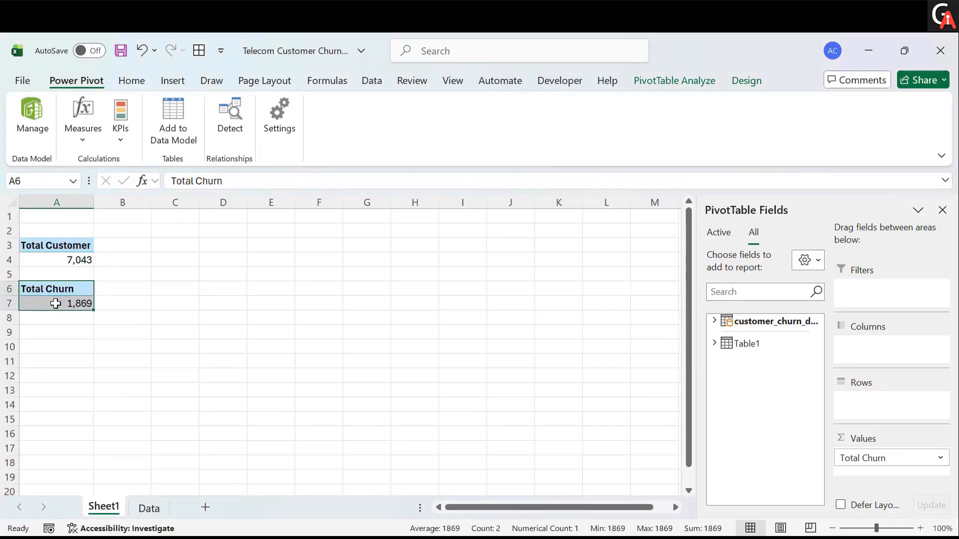
{"action": "key", "text": "ctrl+c"}
{"action": "left_click", "coordinate": [49, 333]}
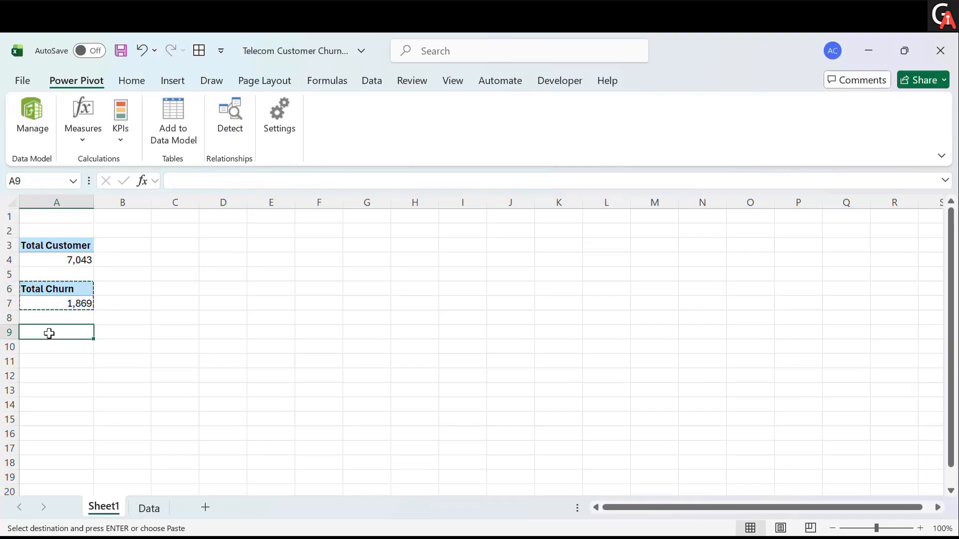
{"action": "key", "text": "ctrl+v"}
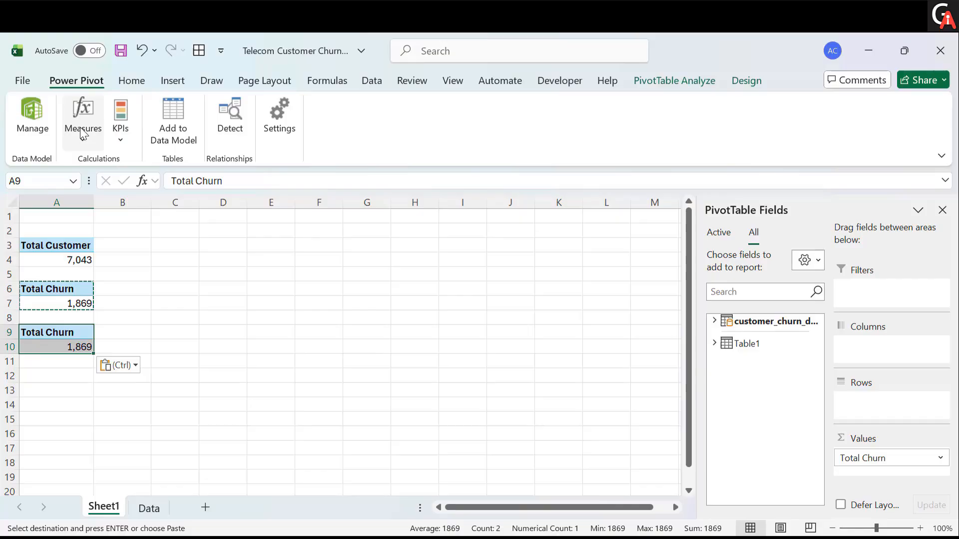
{"action": "left_click", "coordinate": [166, 83]}
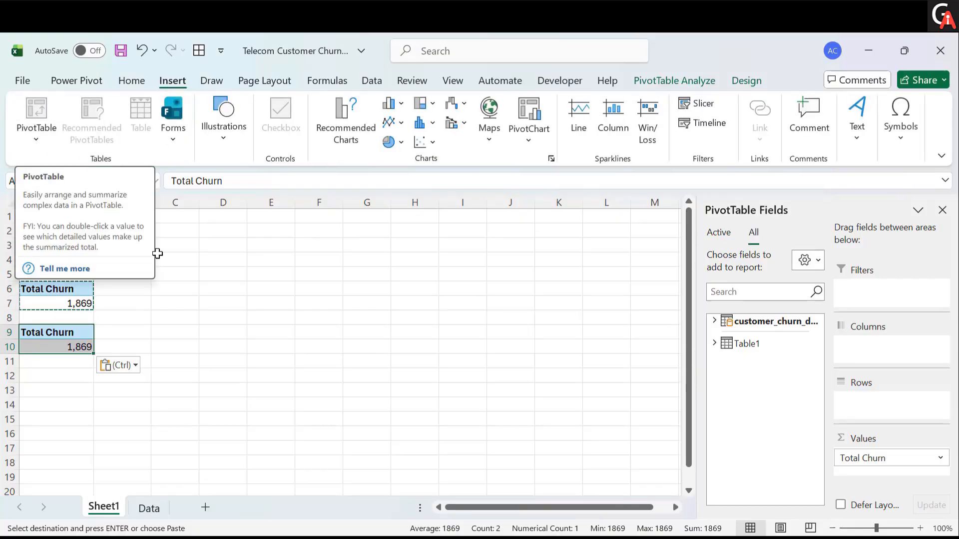
{"action": "left_click", "coordinate": [98, 81]}
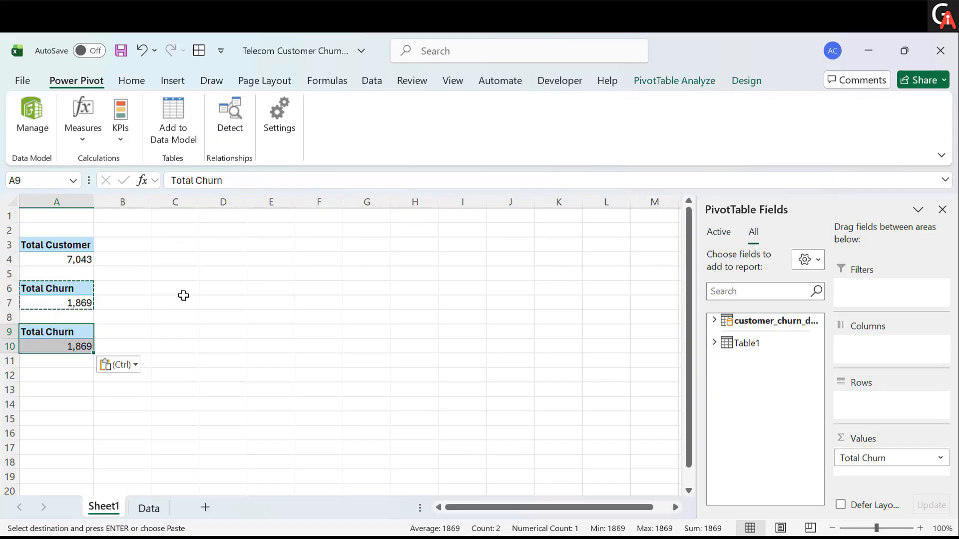
{"action": "key", "text": "Escape"}
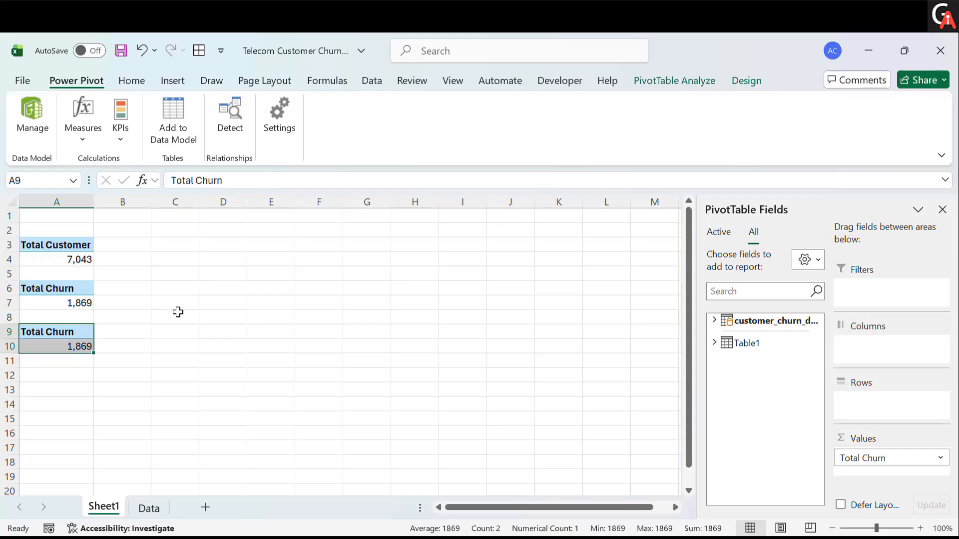
- Start a new measure on the customer_churn_data table and name it Churn Rate
{"action": "left_click", "coordinate": [82, 141]}
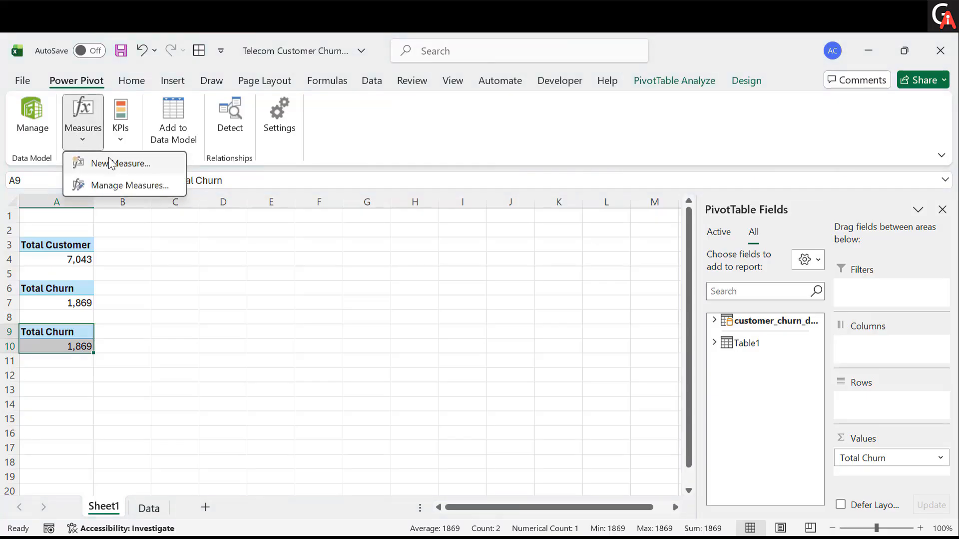
{"action": "left_click", "coordinate": [112, 164]}
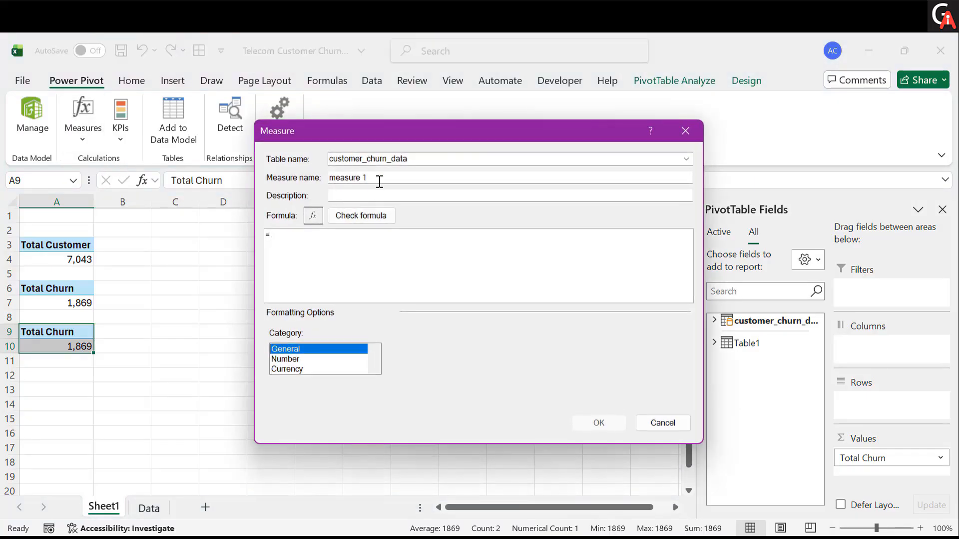
{"action": "triple_click", "coordinate": [378, 179]}
{"action": "type", "text": "CHurn Rate"}
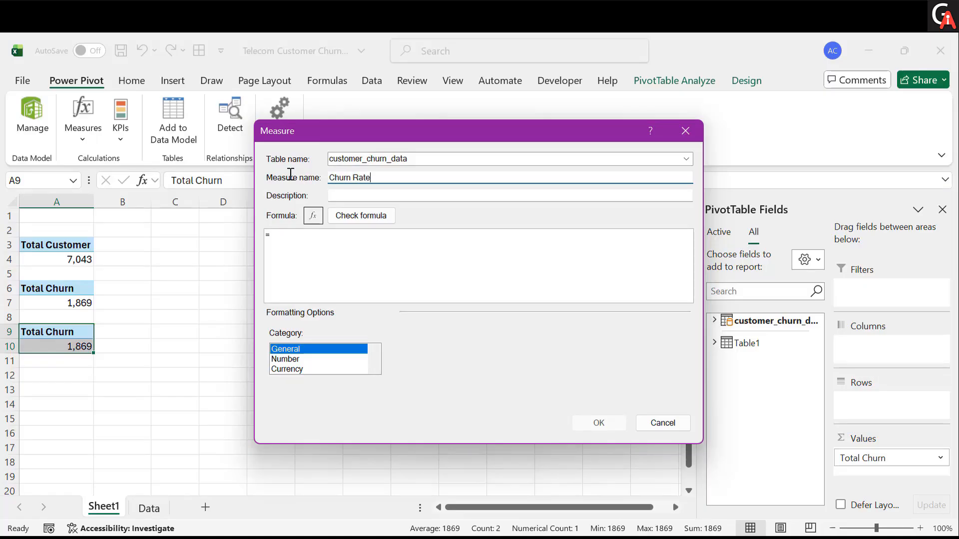
- Enter the measure formula =[Total Churn]/[Total Customer]
{"action": "left_click", "coordinate": [291, 243]}
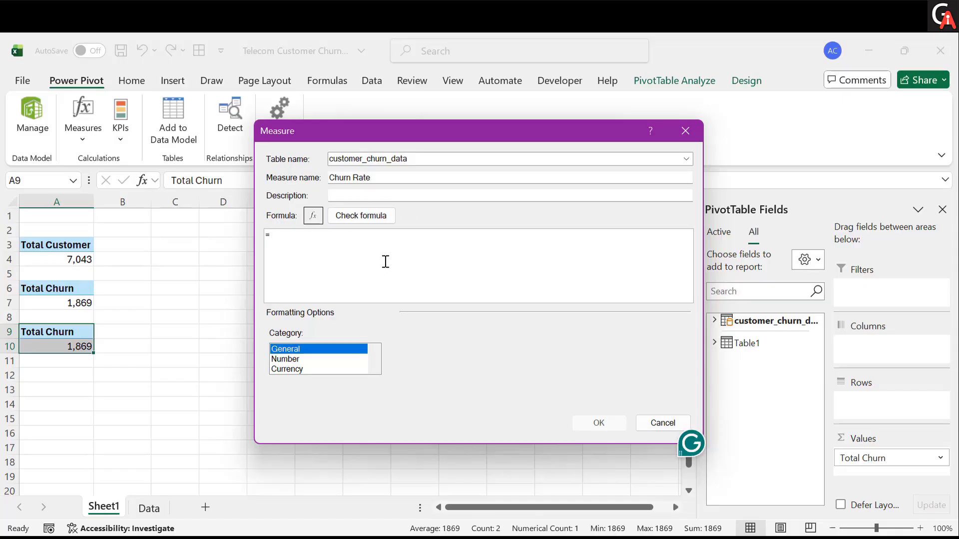
{"action": "type", "text": "[to"}
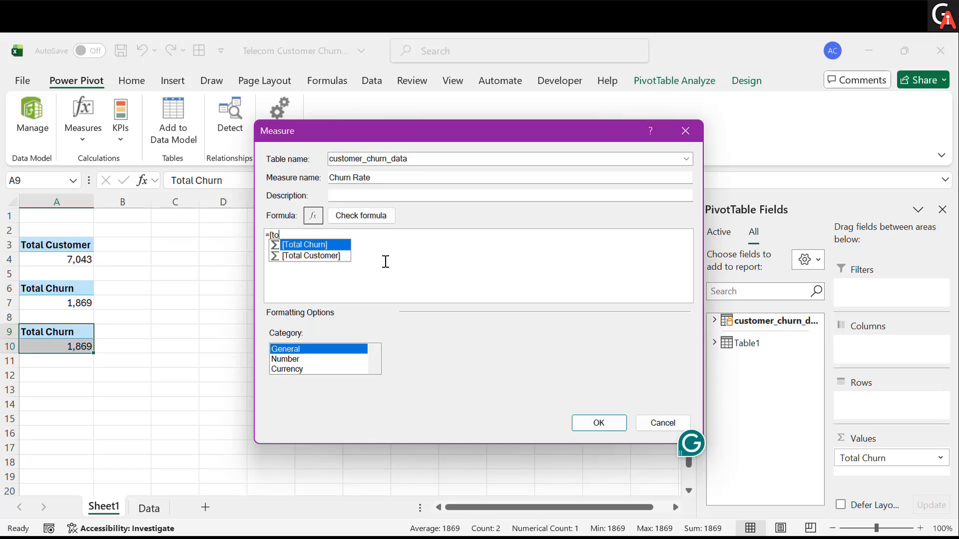
{"action": "key", "text": "Tab"}
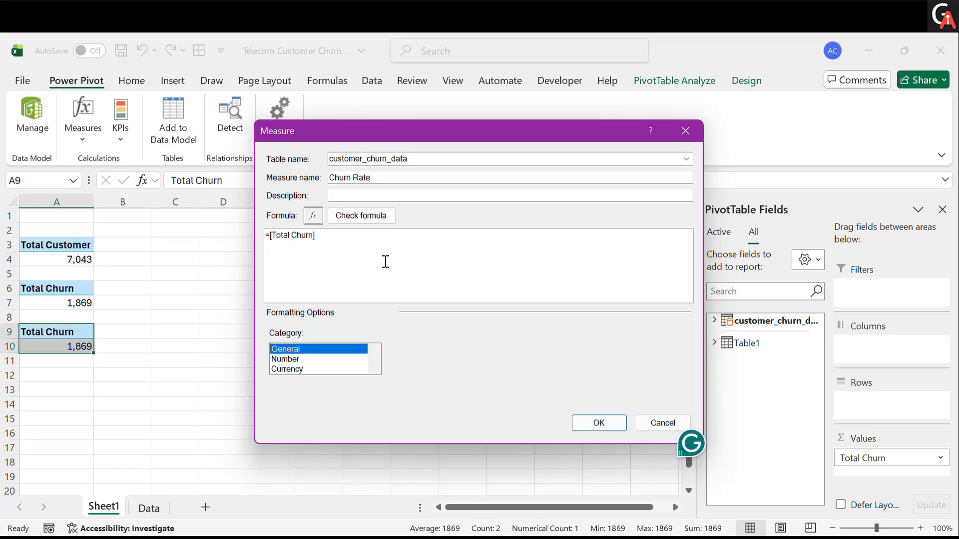
{"action": "type", "text": "/"}
{"action": "key", "text": "BackSpace"}
{"action": "type", "text": "[t"}
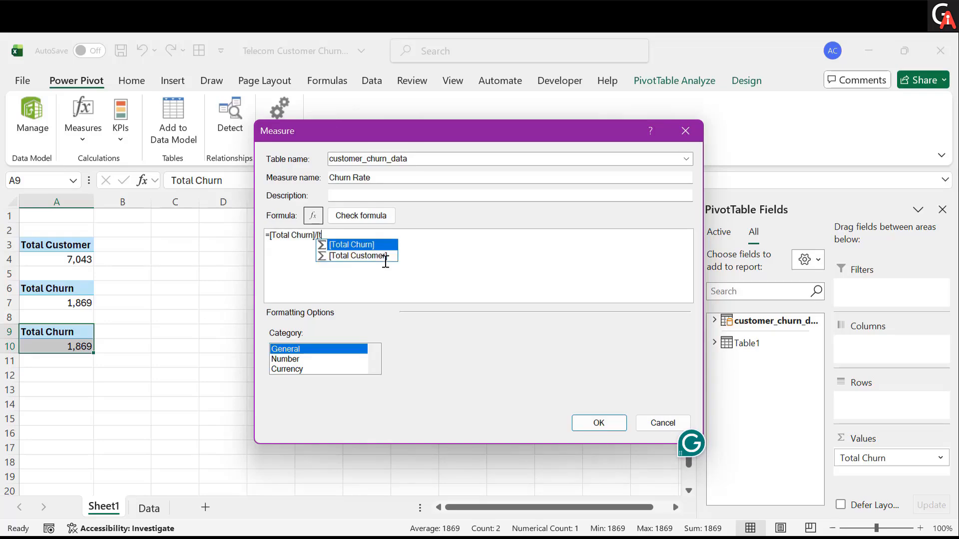
{"action": "key", "text": "Down"}
{"action": "key", "text": "Tab"}
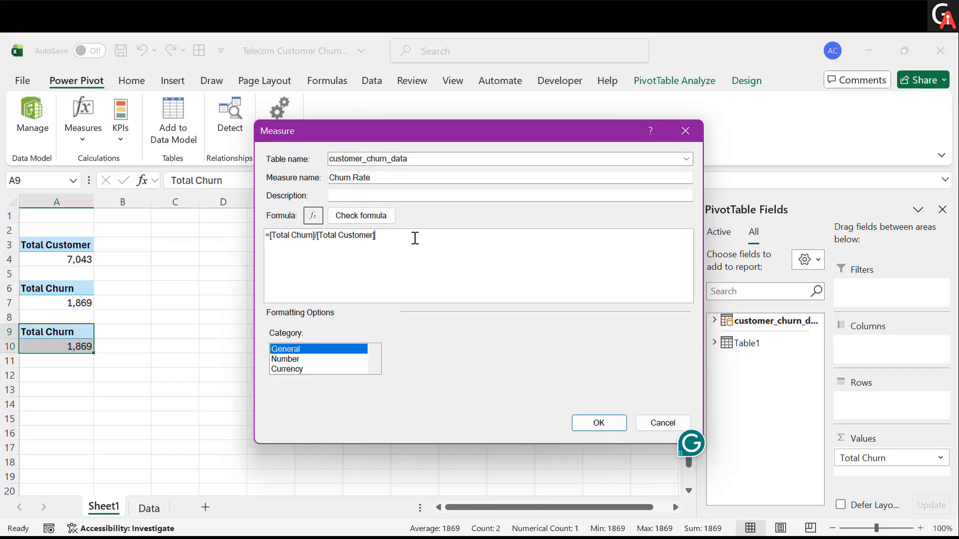
- Format the Churn Rate measure as a Percentage with 2 decimal places and save the measure
{"action": "left_click", "coordinate": [286, 360]}
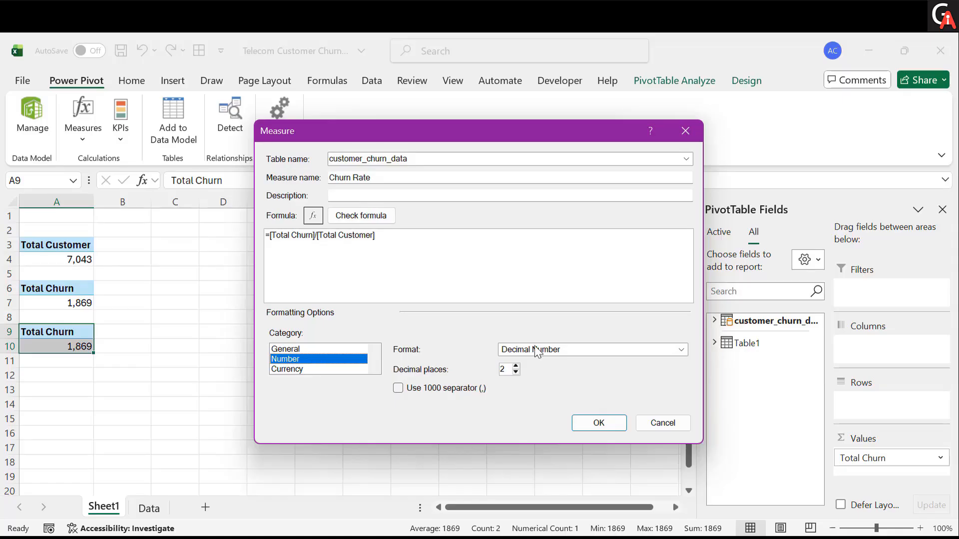
{"action": "left_click", "coordinate": [553, 351]}
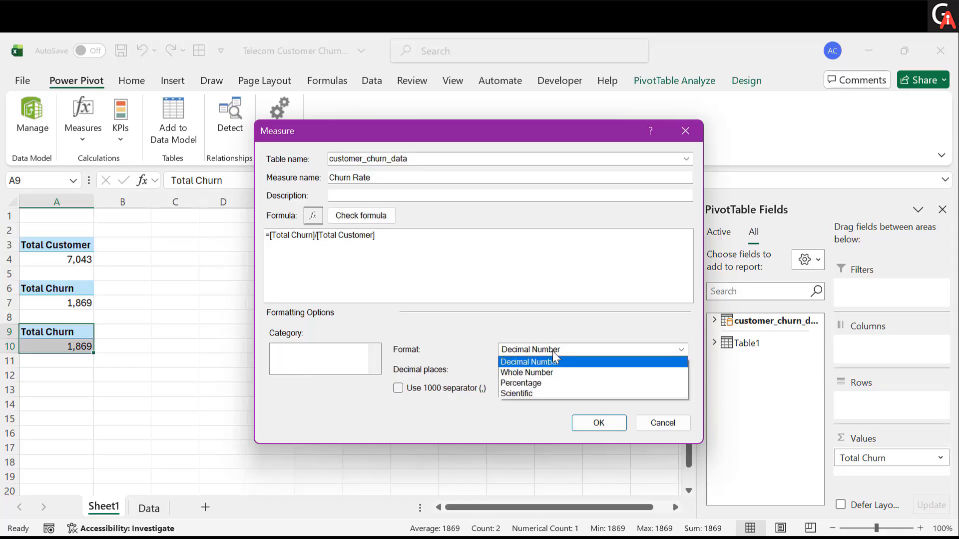
{"action": "left_click", "coordinate": [538, 383]}
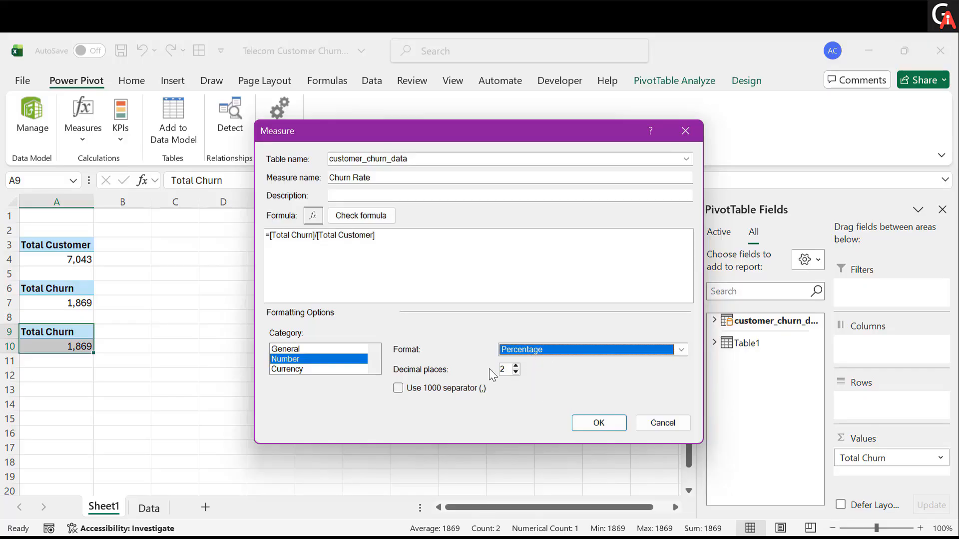
{"action": "left_click", "coordinate": [517, 371]}
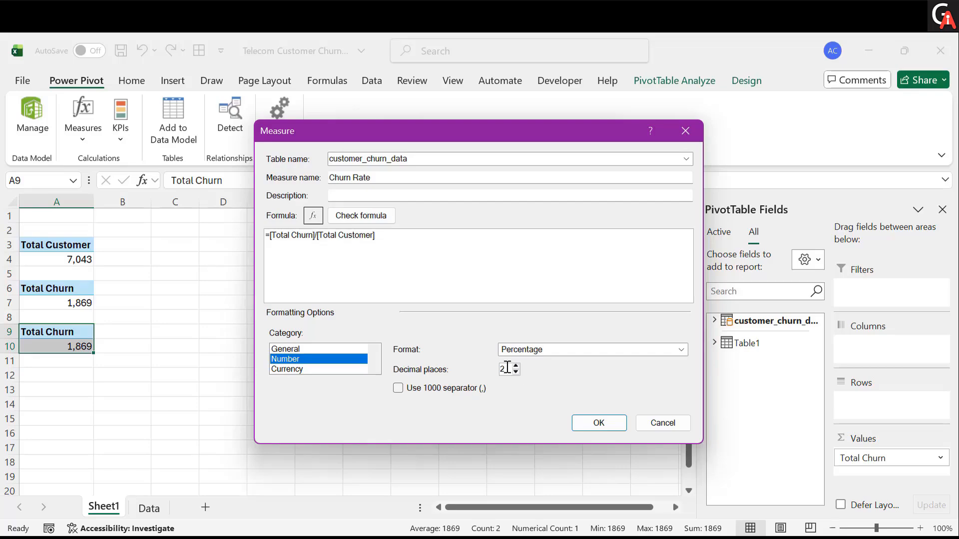
{"action": "left_click", "coordinate": [587, 425]}
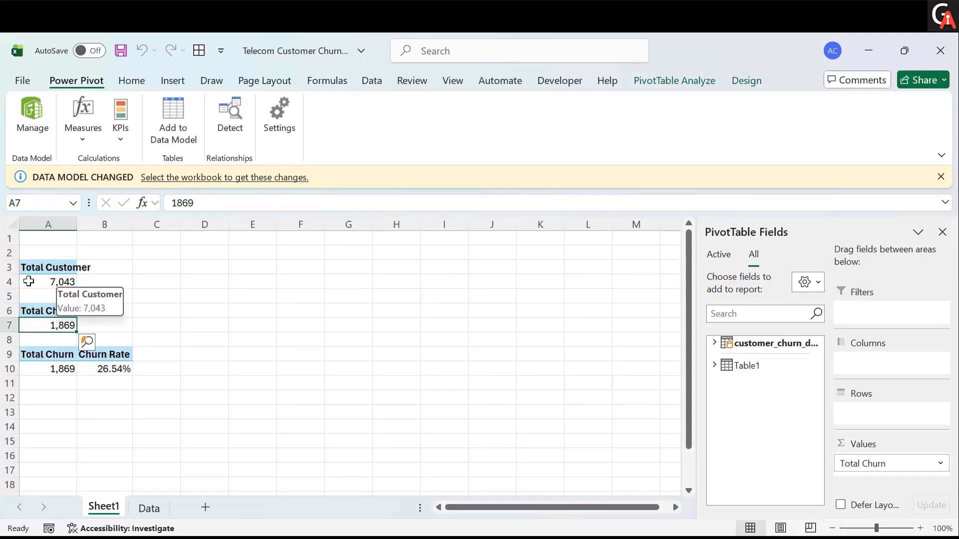
- Remove Total Churn from the duplicated PivotTable so it shows only Churn Rate, and autofit column A
{"action": "left_click", "coordinate": [111, 369]}
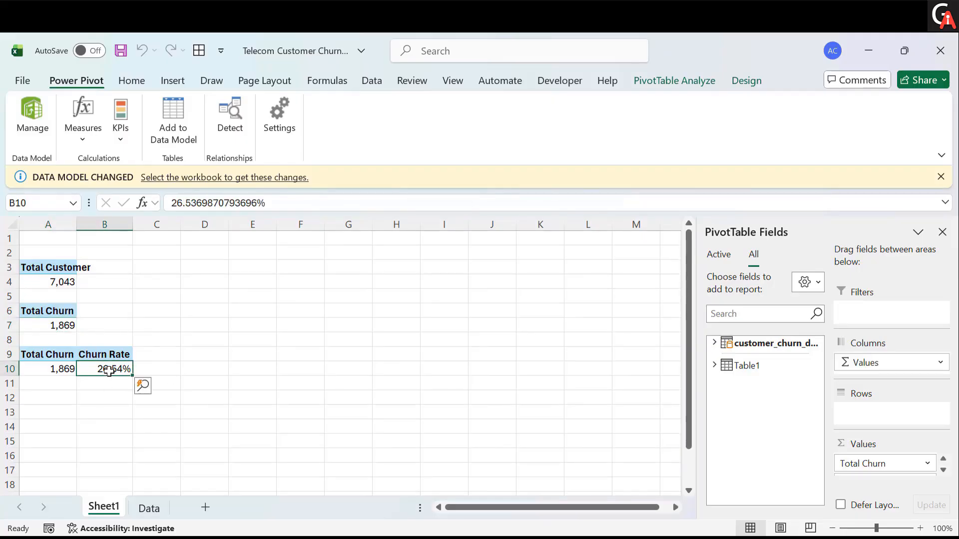
{"action": "left_click", "coordinate": [65, 368]}
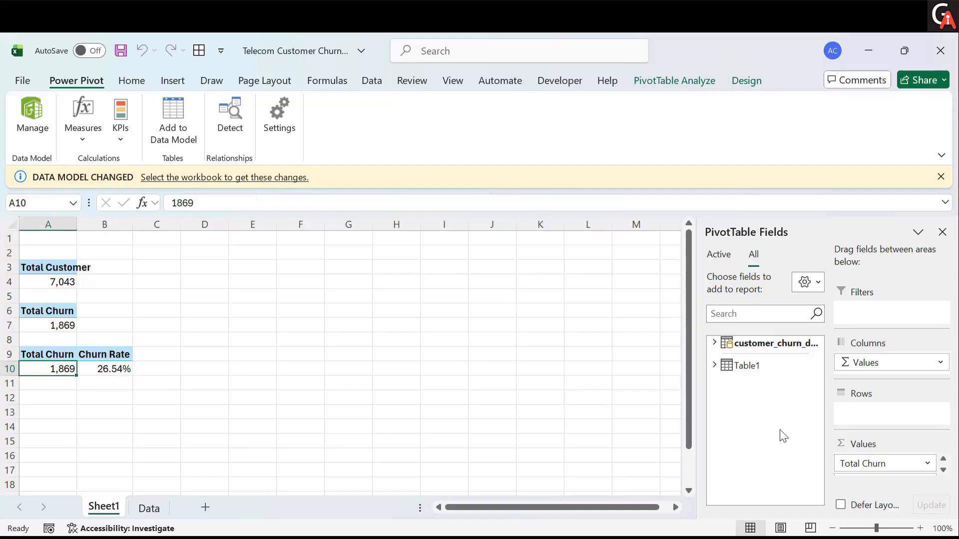
{"action": "left_click_drag", "start_coordinate": [867, 460], "coordinate": [481, 374]}
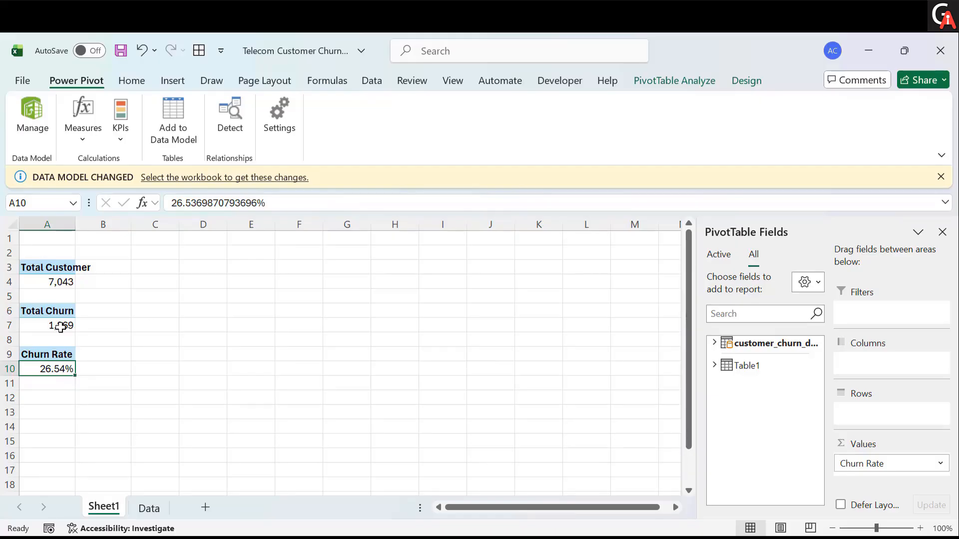
{"action": "double_click", "coordinate": [77, 225]}
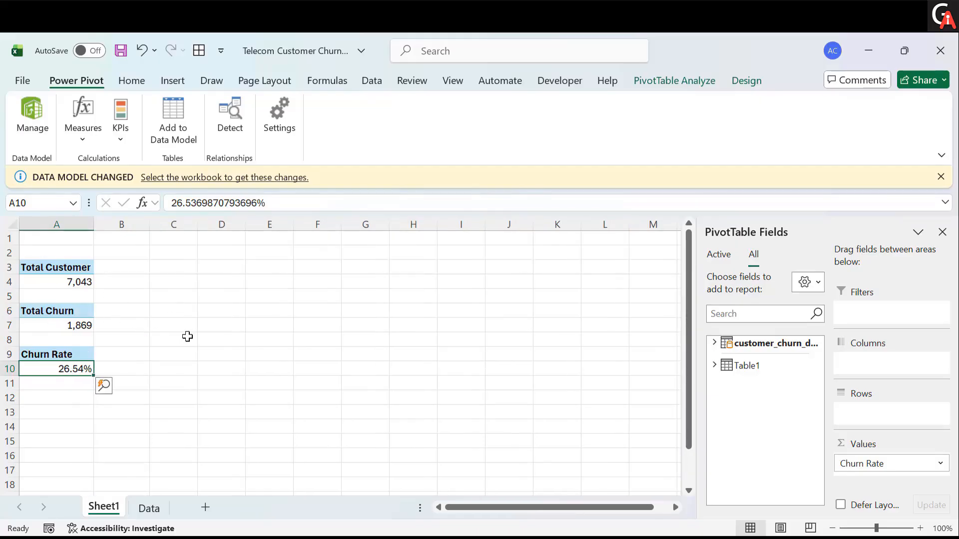
{"action": "left_click", "coordinate": [167, 385]}
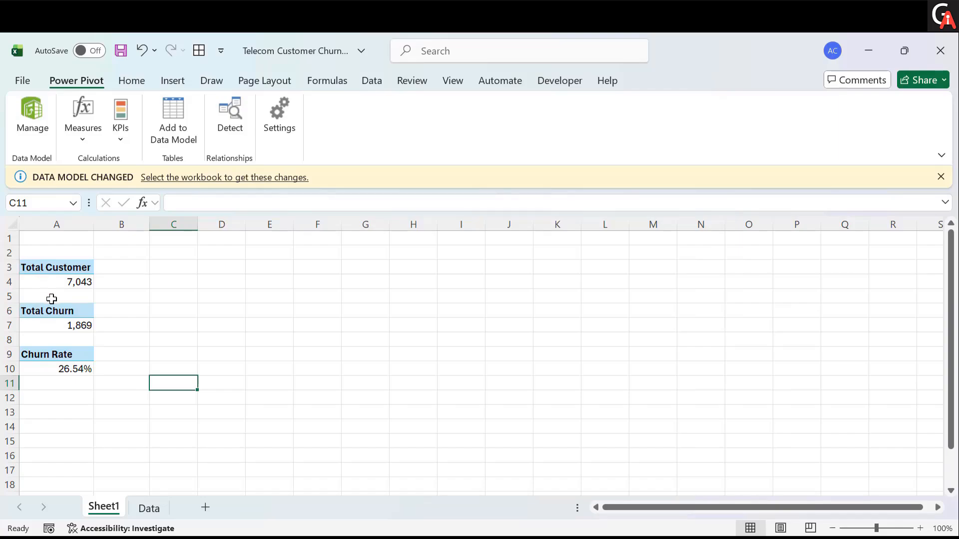
{"action": "left_click", "coordinate": [51, 282]}
{"action": "left_click", "coordinate": [70, 325]}
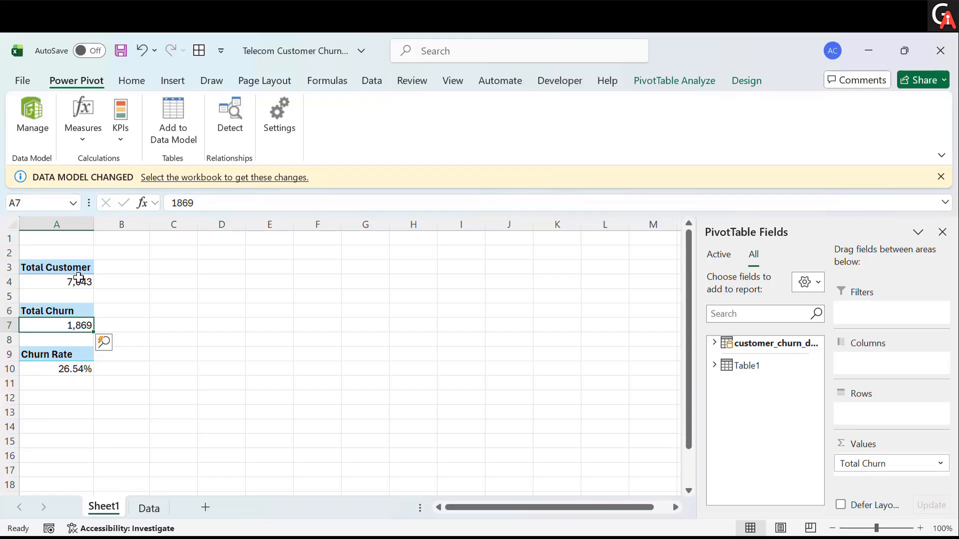
{"action": "right_click", "coordinate": [71, 310]}
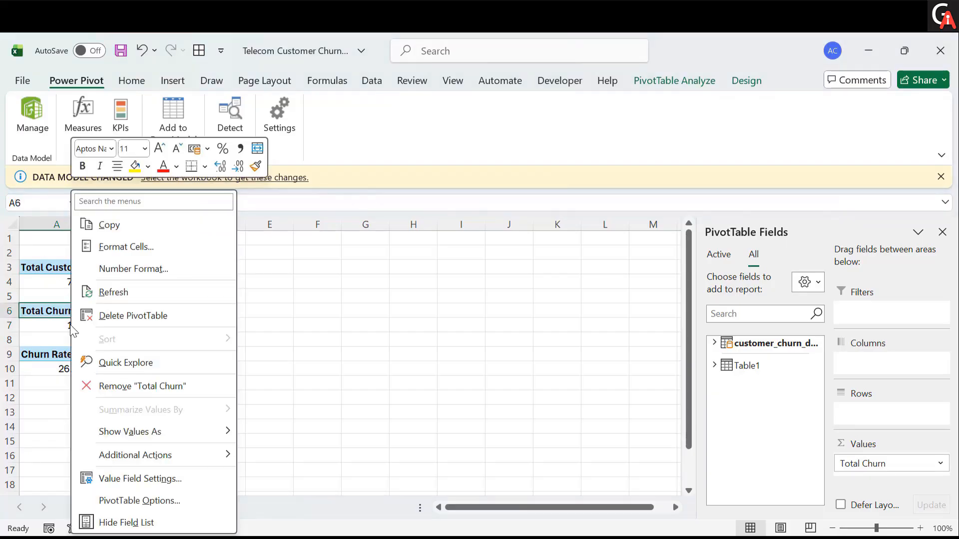
{"action": "left_click", "coordinate": [305, 376]}
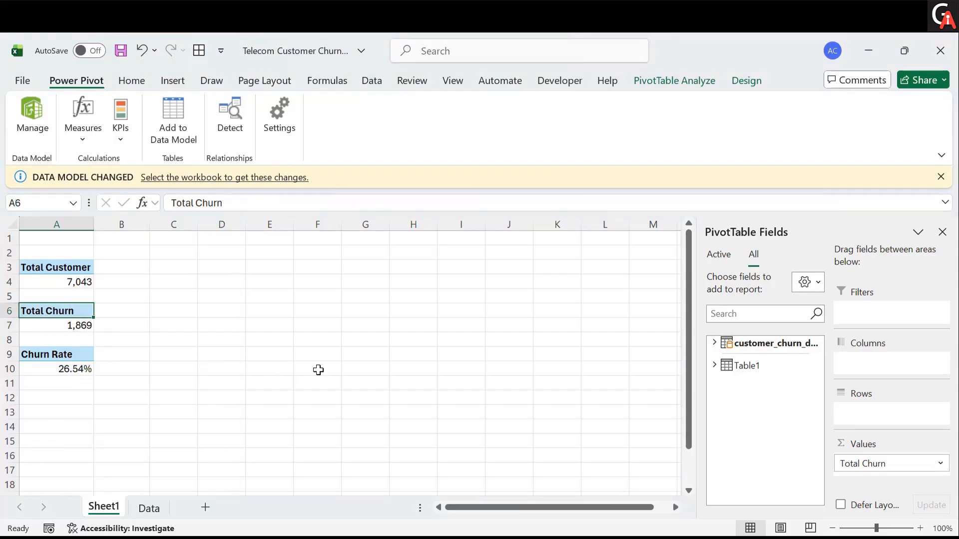
{"action": "left_click", "coordinate": [78, 400]}
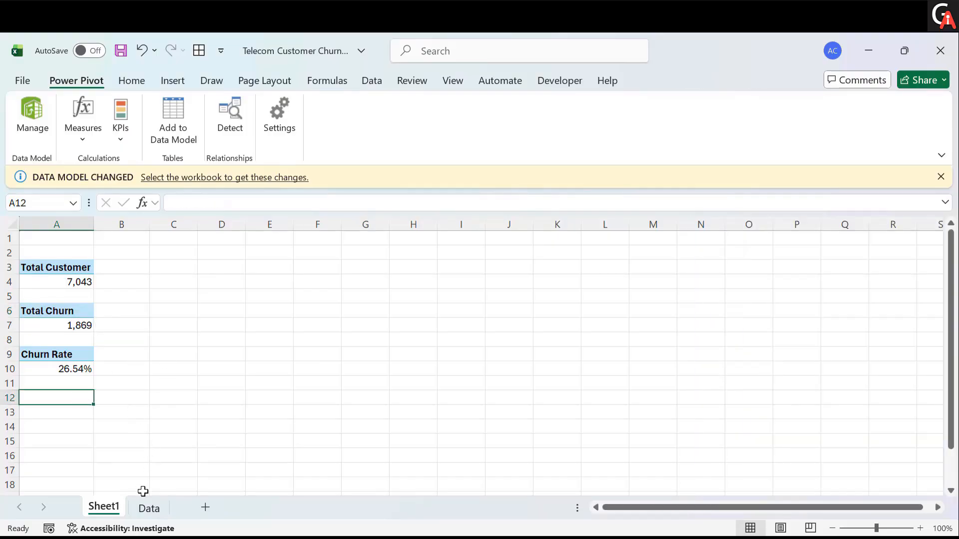
- On the Data sheet, filter the Customer Status column to show only Joined customers
{"action": "left_click", "coordinate": [145, 507]}
{"action": "scroll", "coordinate": [483, 375], "scroll_direction": "up", "scroll_amount": 1}
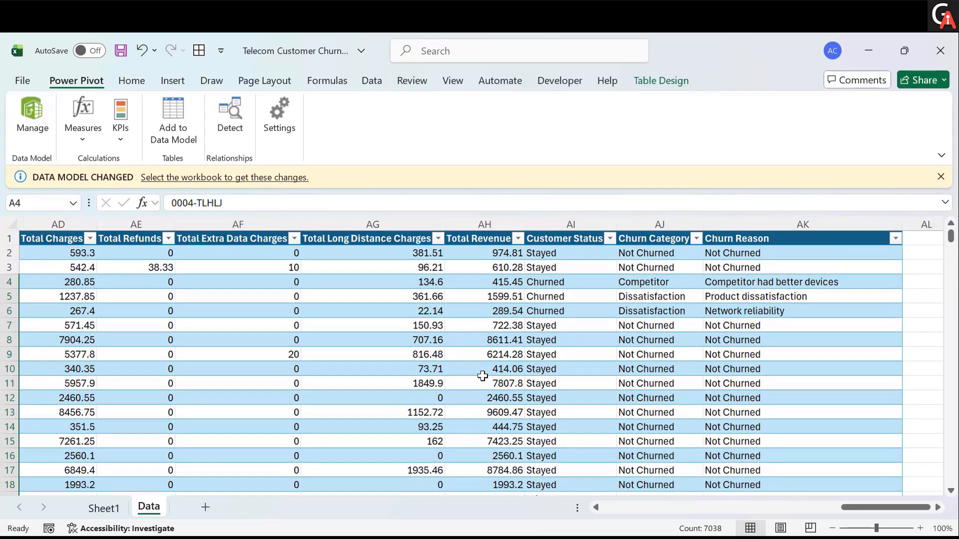
{"action": "scroll", "coordinate": [483, 375], "scroll_direction": "right", "scroll_amount": 2}
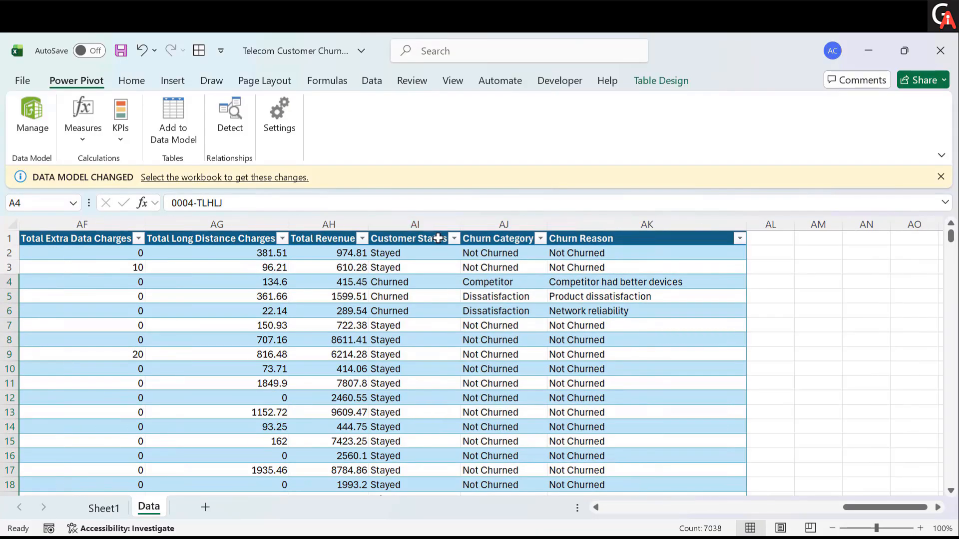
{"action": "left_click", "coordinate": [454, 240]}
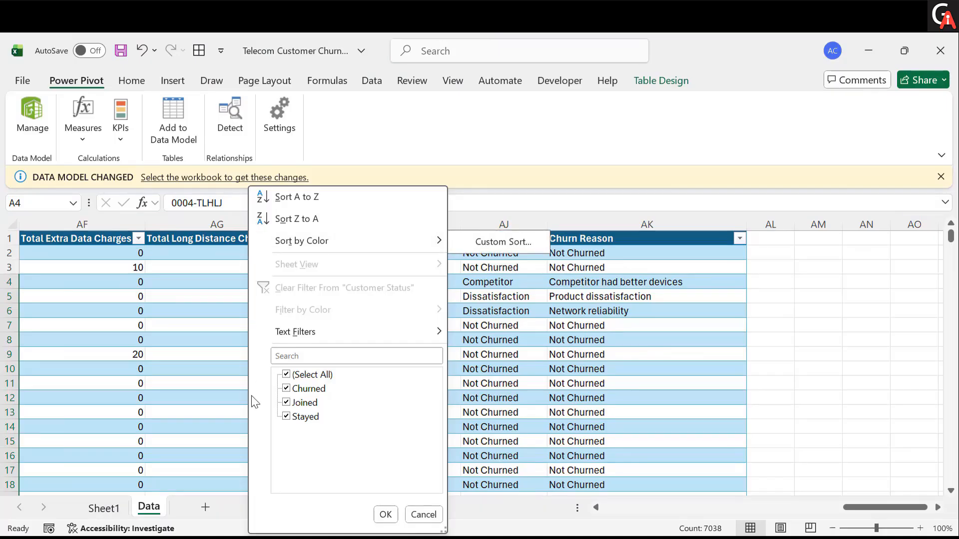
{"action": "left_click", "coordinate": [287, 374]}
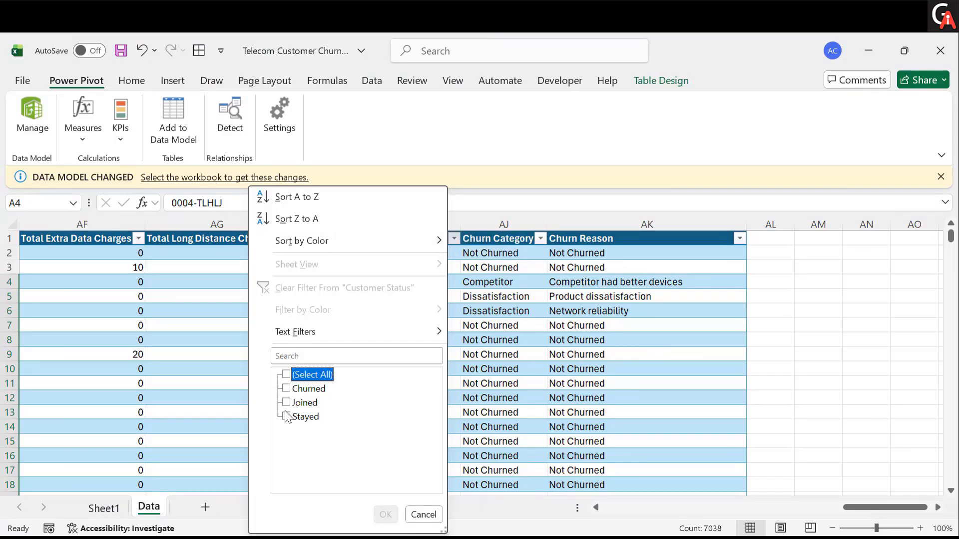
{"action": "left_click", "coordinate": [286, 403]}
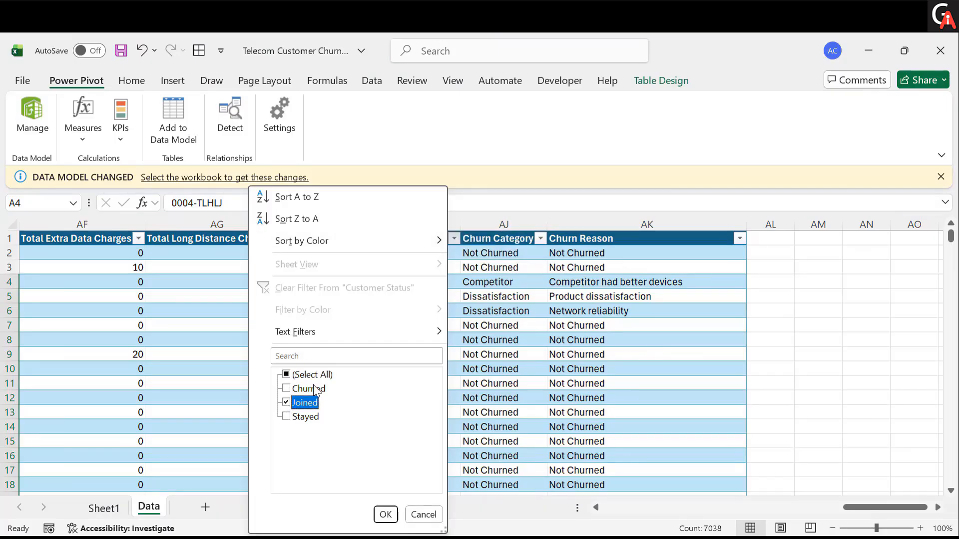
{"action": "left_click", "coordinate": [385, 514]}
{"action": "scroll", "coordinate": [399, 320], "scroll_direction": "left", "scroll_amount": 10}
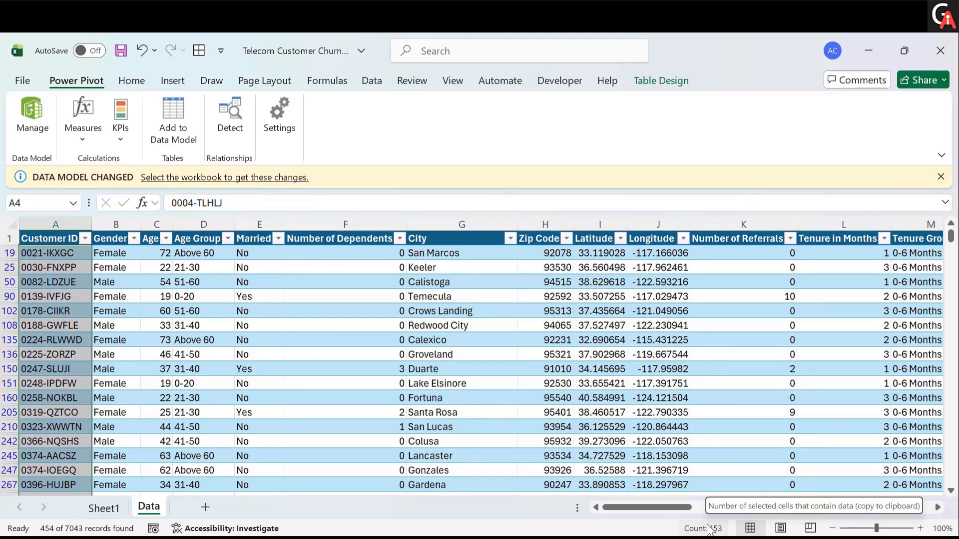
- Back on Sheet1, start a new measure on the customer_churn_data table named New Joiners
{"action": "left_click", "coordinate": [107, 509]}
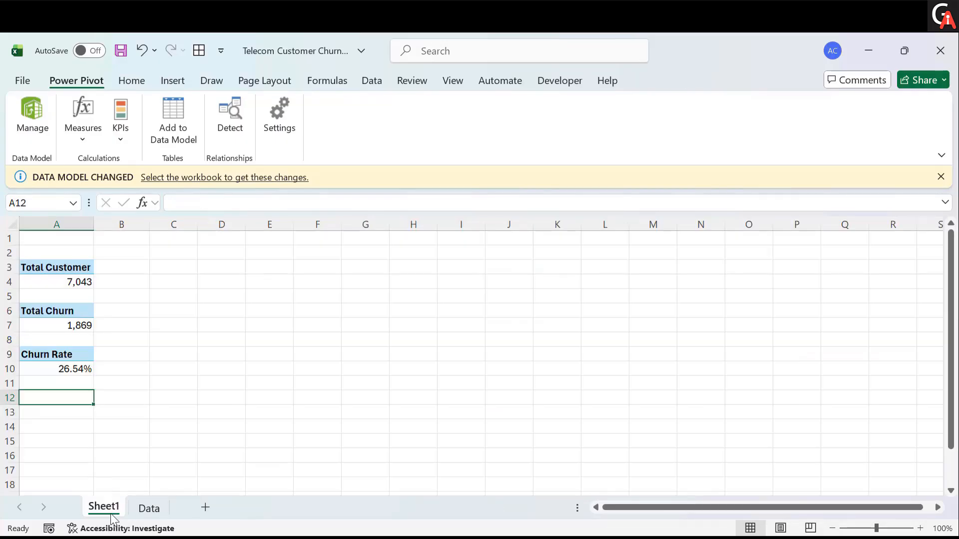
{"action": "left_click", "coordinate": [79, 358]}
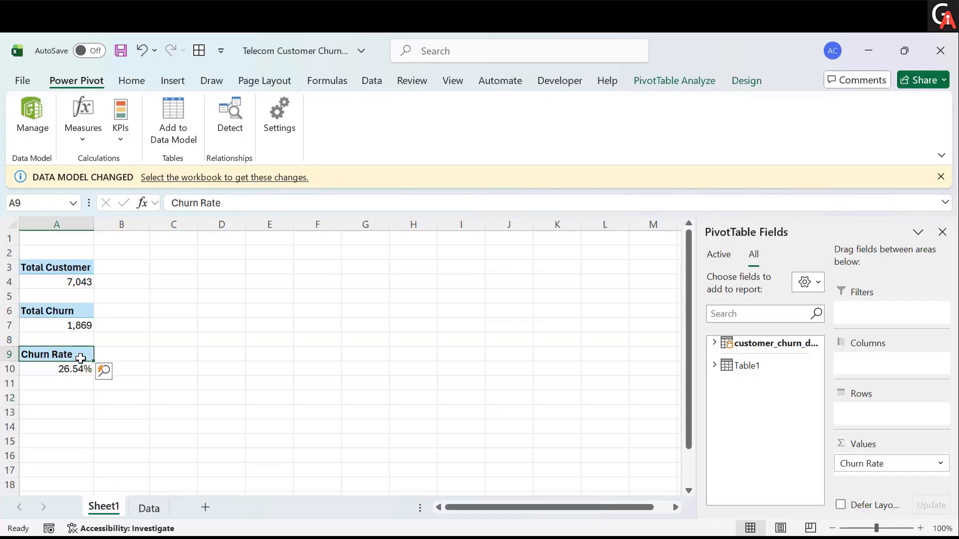
{"action": "left_click", "coordinate": [79, 138]}
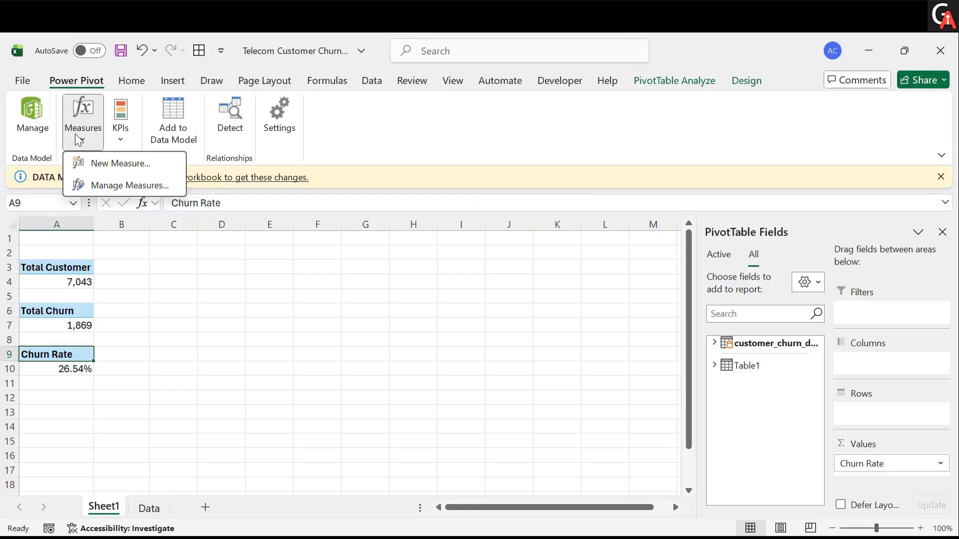
{"action": "left_click", "coordinate": [98, 165]}
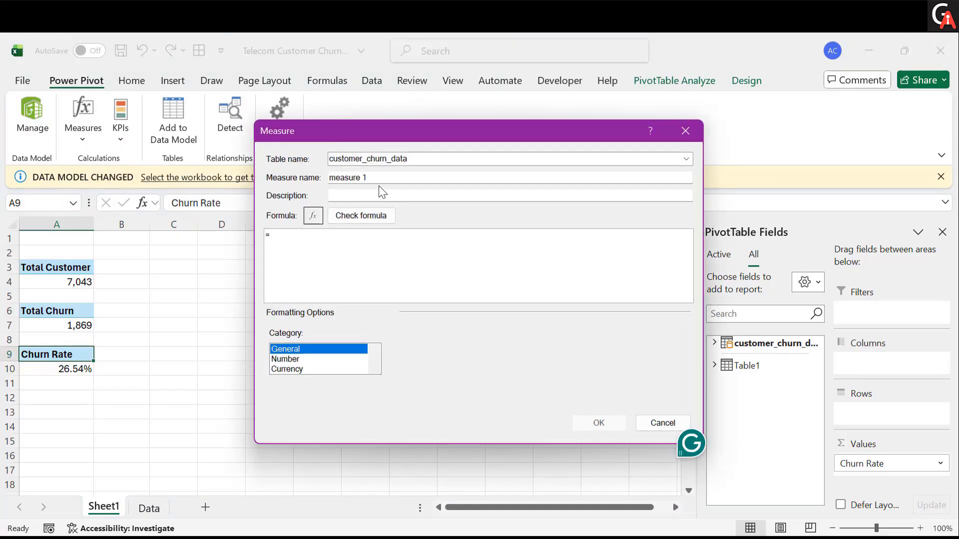
{"action": "left_click", "coordinate": [374, 179]}
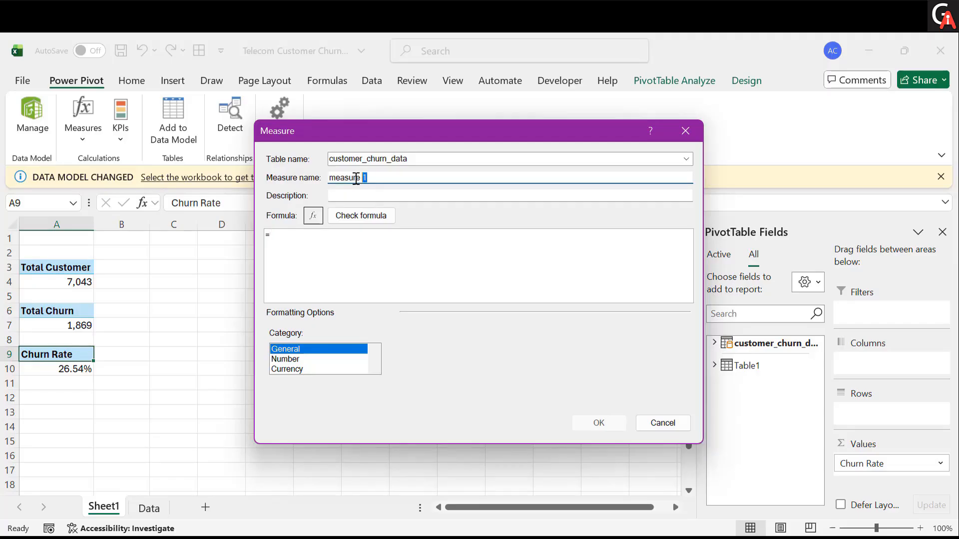
{"action": "left_click_drag", "start_coordinate": [356, 177], "coordinate": [329, 177]}
{"action": "key", "text": "BackSpace"}
{"action": "left_click", "coordinate": [328, 234]}
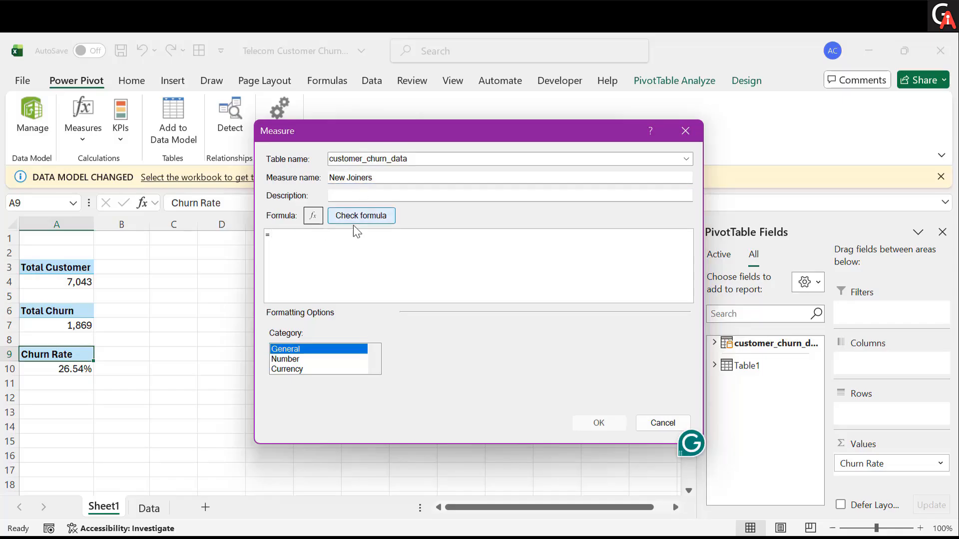
- Enter the measure formula =CALCULATE([Total Customer],customer_churn_data[Customer Status]="Joined")
{"action": "type", "text": "CALCULATE("}
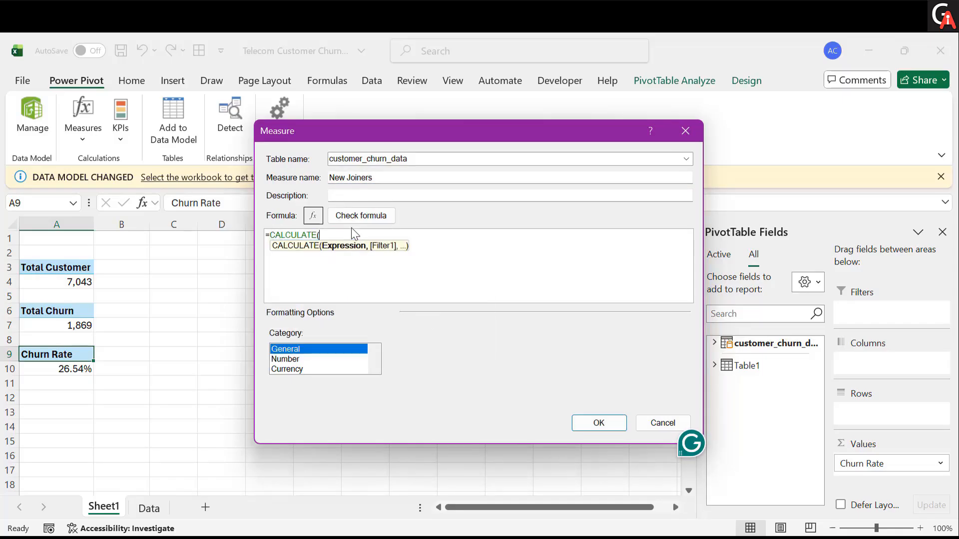
{"action": "type", "text": "["}
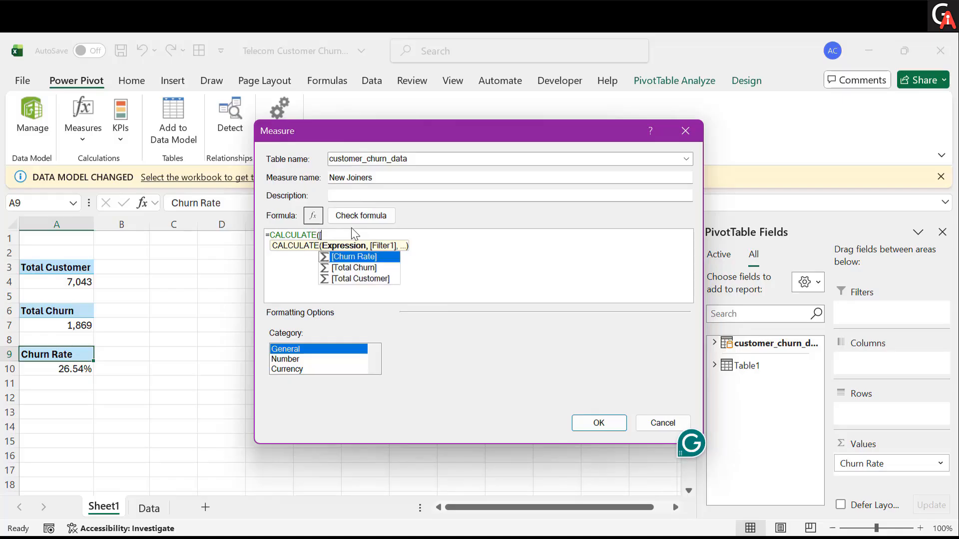
{"action": "type", "text": "T"}
{"action": "key", "text": "Down"}
{"action": "key", "text": "Tab"}
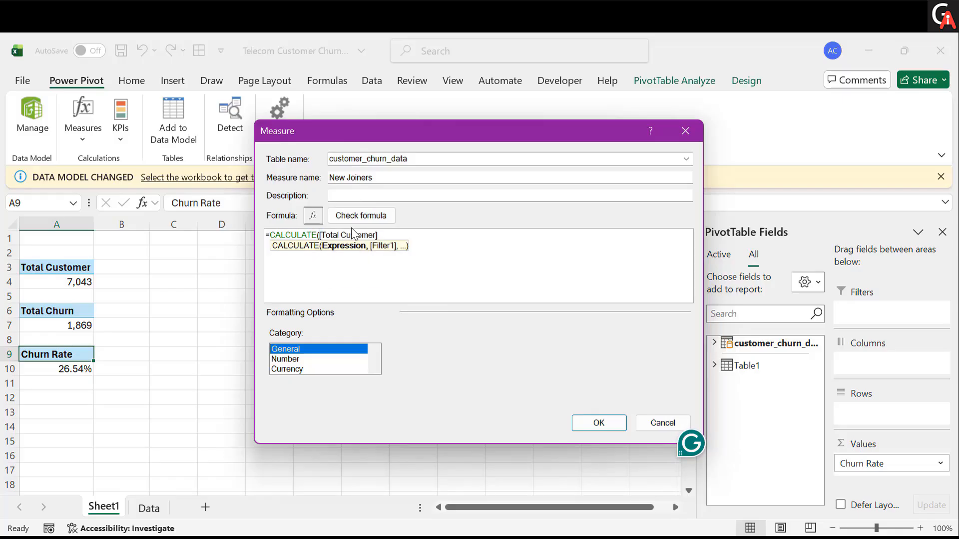
{"action": "type", "text": ","}
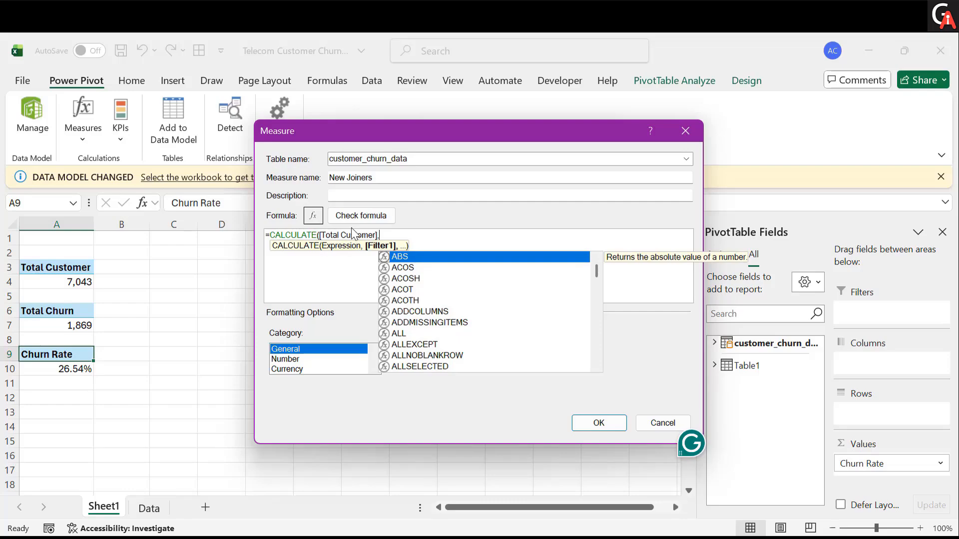
{"action": "type", "text": "cu"}
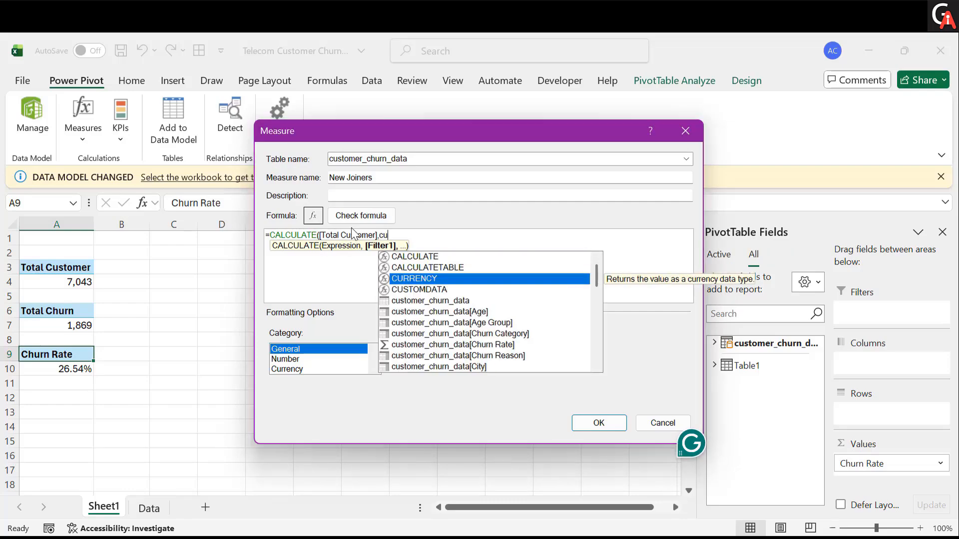
{"action": "key", "text": "Down"}
{"action": "key", "text": "Down"}
{"action": "key", "text": "Down"}
{"action": "key", "text": "Down"}
{"action": "key", "text": "Down"}
{"action": "key", "text": "Down"}
{"action": "key", "text": "Down"}
{"action": "key", "text": "Down"}
{"action": "key", "text": "Down"}
{"action": "key", "text": "Down"}
{"action": "key", "text": "Down"}
{"action": "key", "text": "Down"}
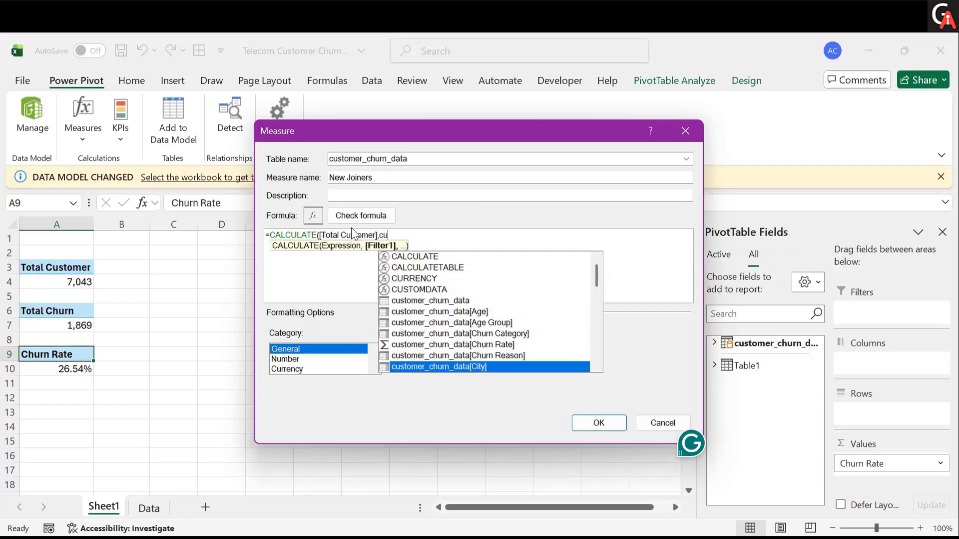
{"action": "key", "text": "Up"}
{"action": "key", "text": "Tab"}
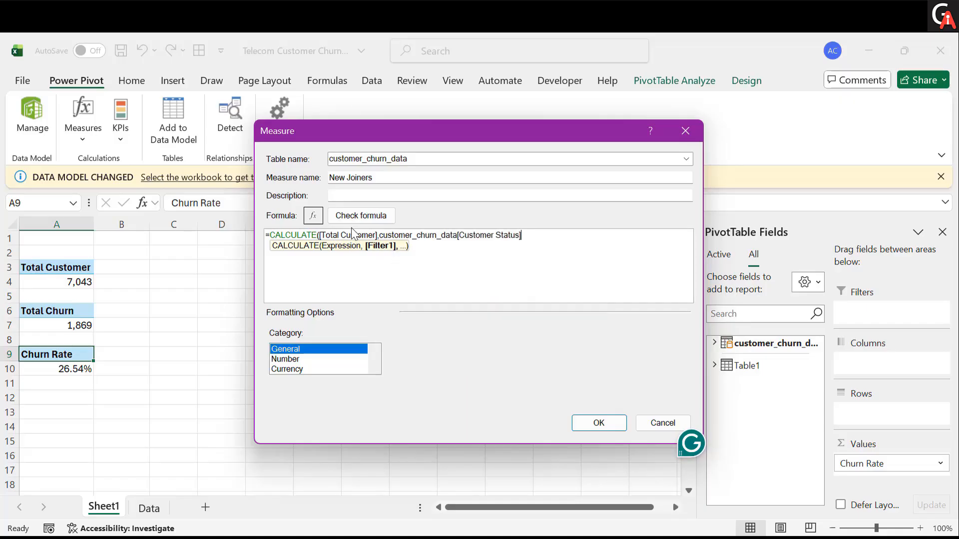
{"action": "type", "text": "=\"Joined\")"}
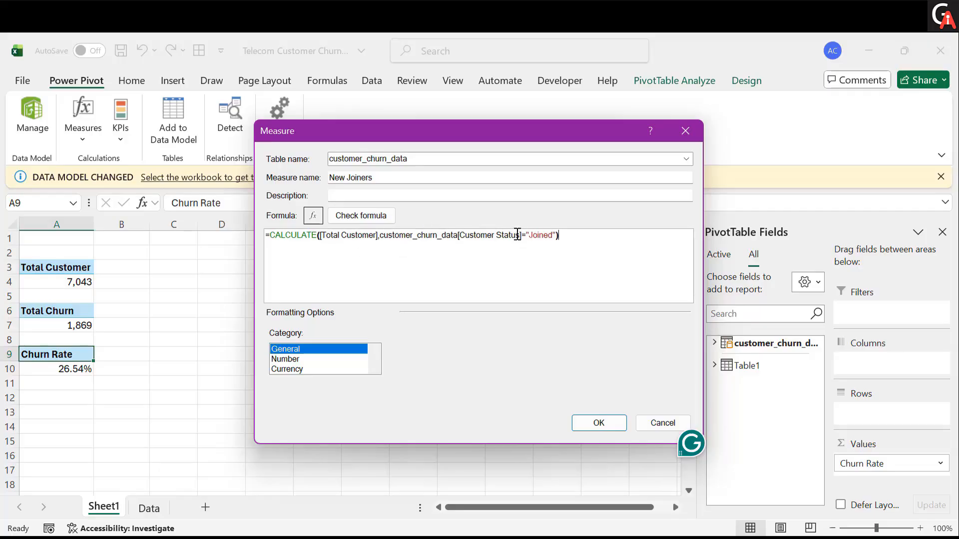
- Format the New Joiners measure as a Whole Number with the 1000 separator and save the measure
{"action": "left_click", "coordinate": [284, 359]}
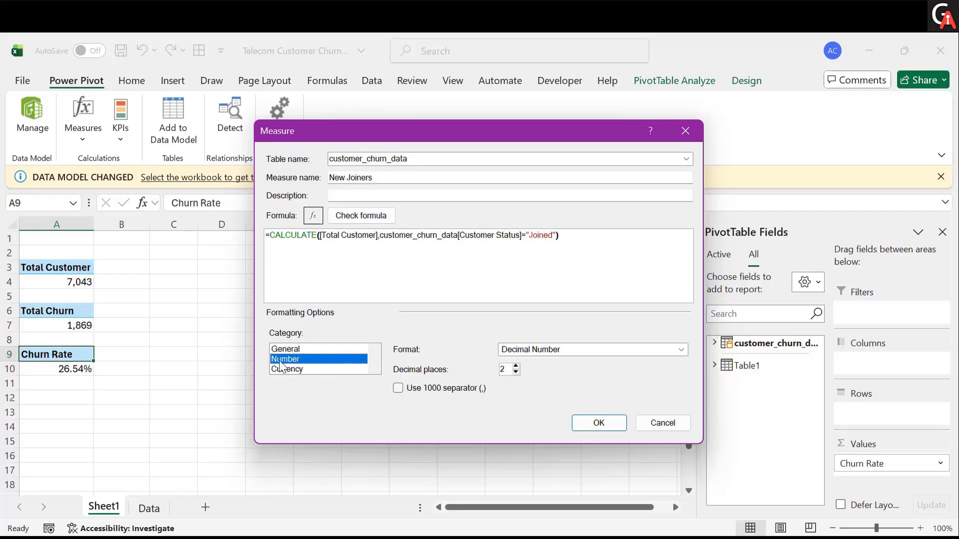
{"action": "left_click", "coordinate": [399, 389]}
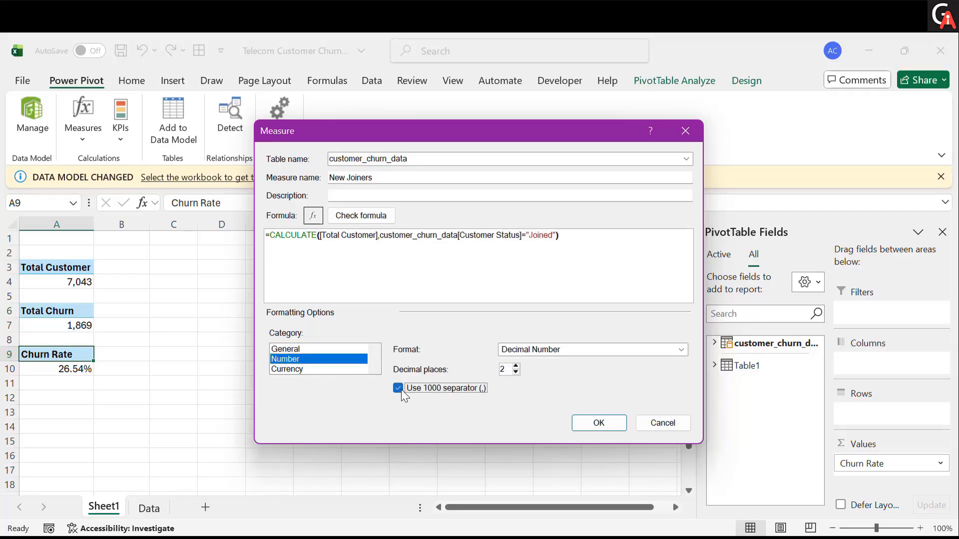
{"action": "left_click", "coordinate": [571, 352]}
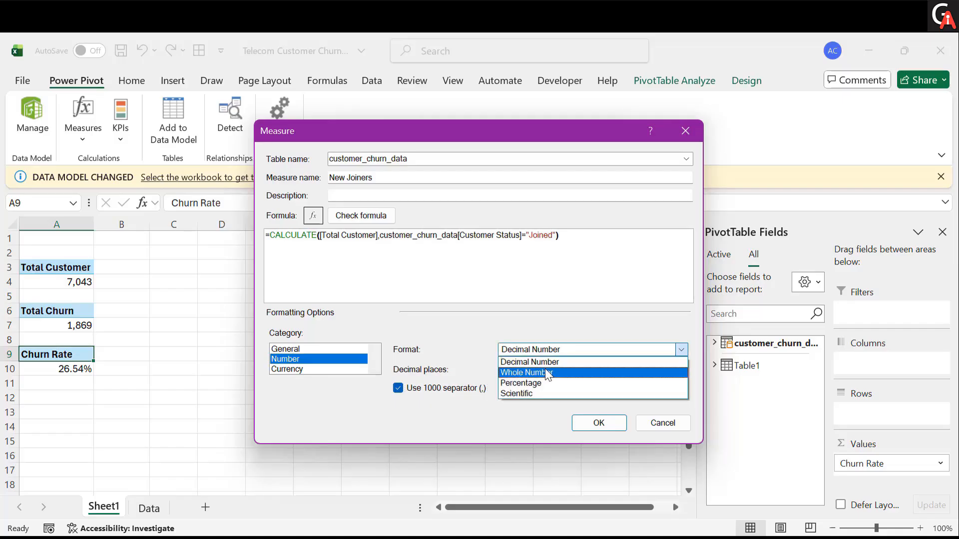
{"action": "left_click", "coordinate": [546, 371]}
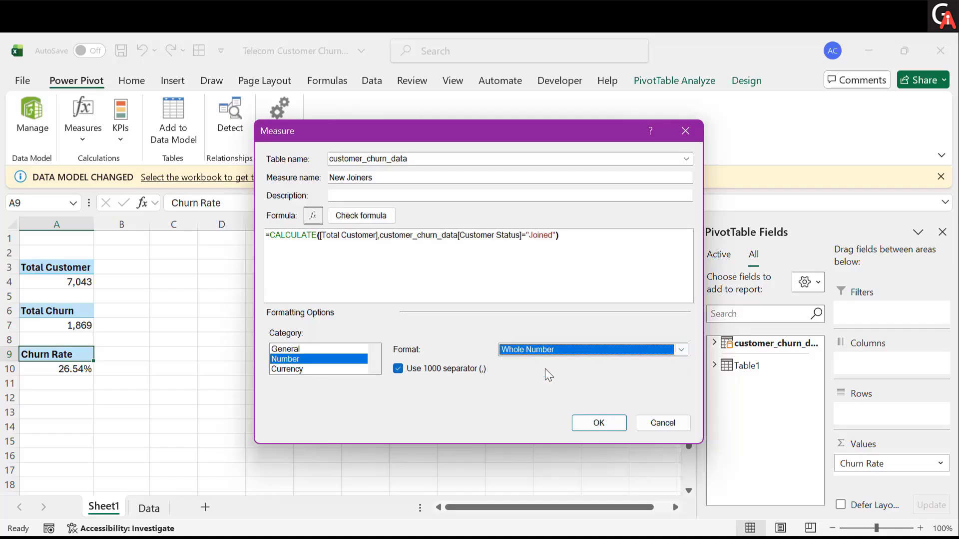
{"action": "left_click", "coordinate": [599, 423]}
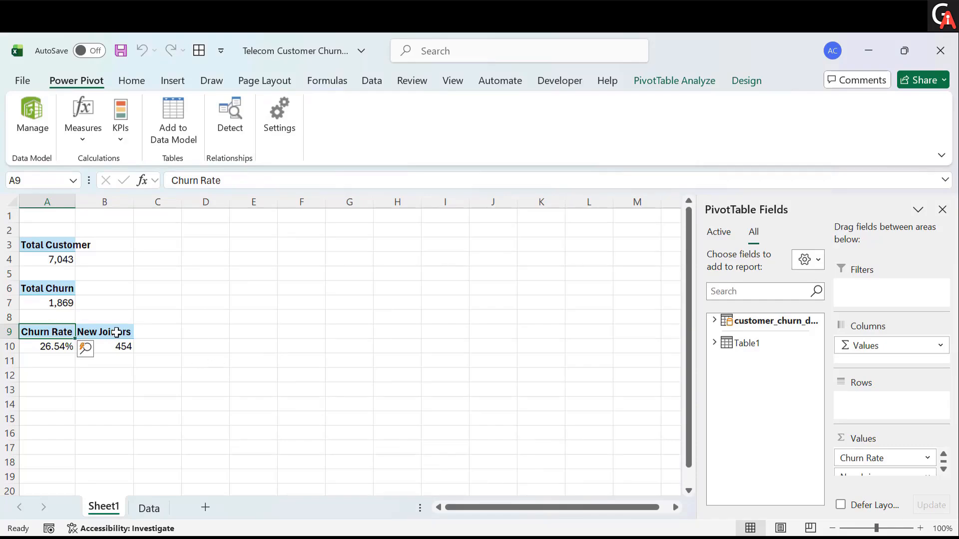
- Switch to the Data sheet to review the filtered rows and return to Sheet1
{"action": "left_click", "coordinate": [149, 507]}
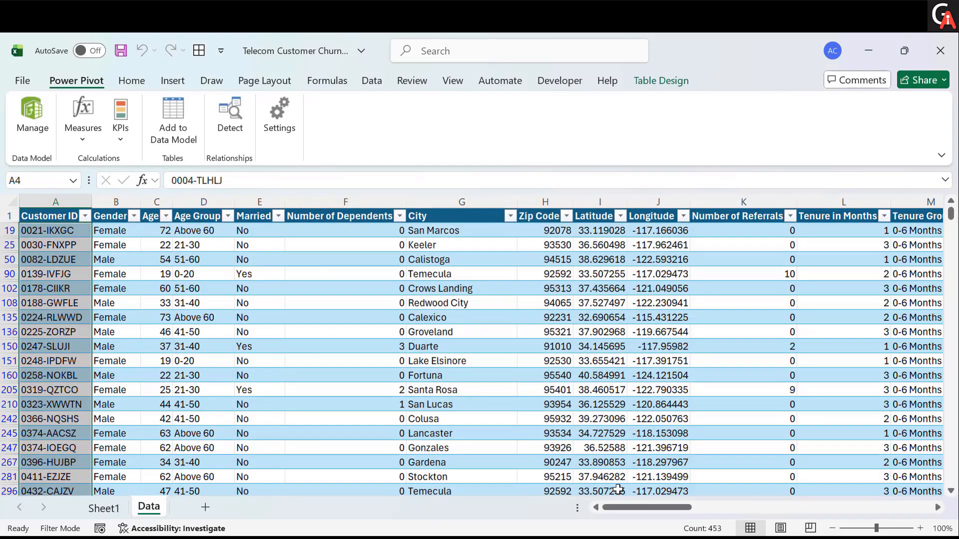
{"action": "left_click", "coordinate": [106, 507]}
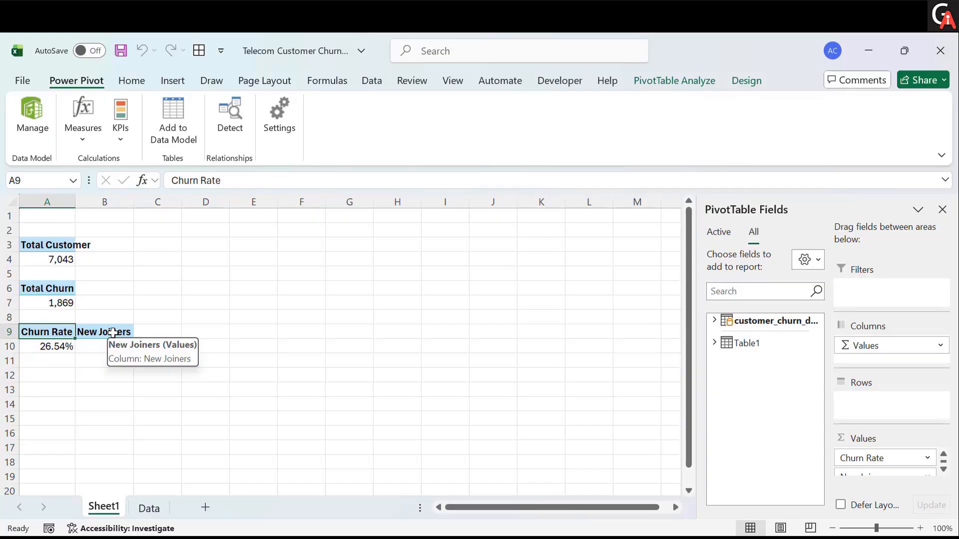
{"action": "left_click", "coordinate": [63, 381]}
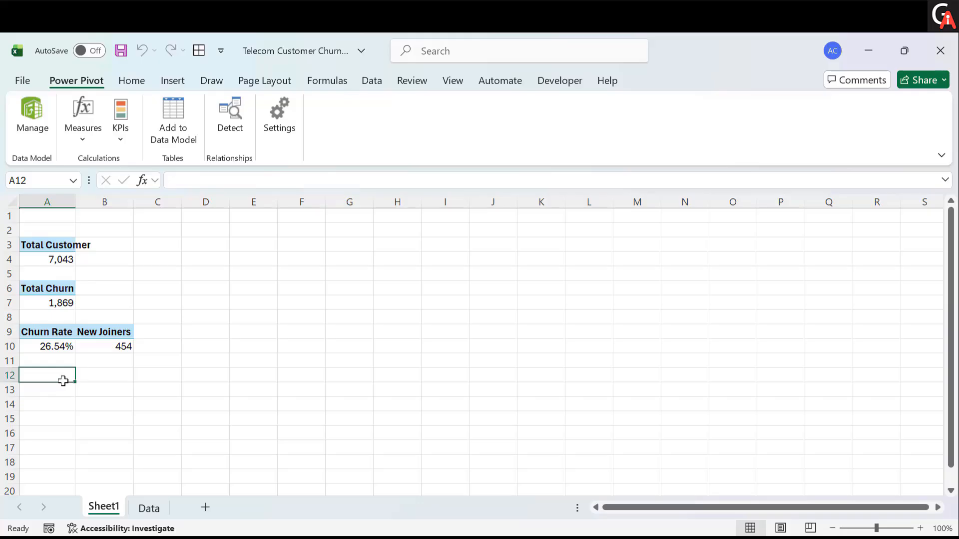
- Copy the PivotTable showing Churn Rate and New Joiners and paste it at cell A12
{"action": "left_click", "coordinate": [55, 325]}
{"action": "left_click", "coordinate": [52, 406]}
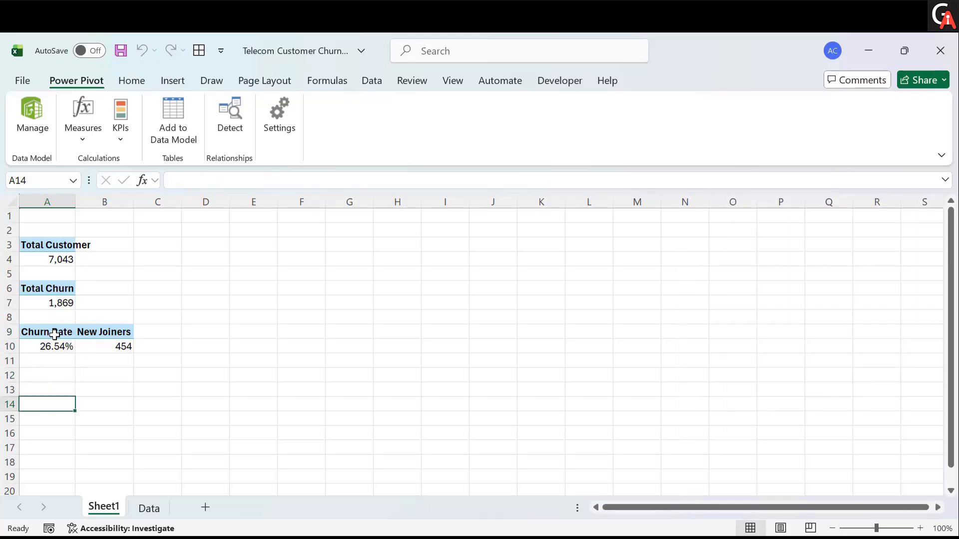
{"action": "left_click_drag", "start_coordinate": [52, 325], "coordinate": [103, 326]}
{"action": "key", "text": "ctrl+c"}
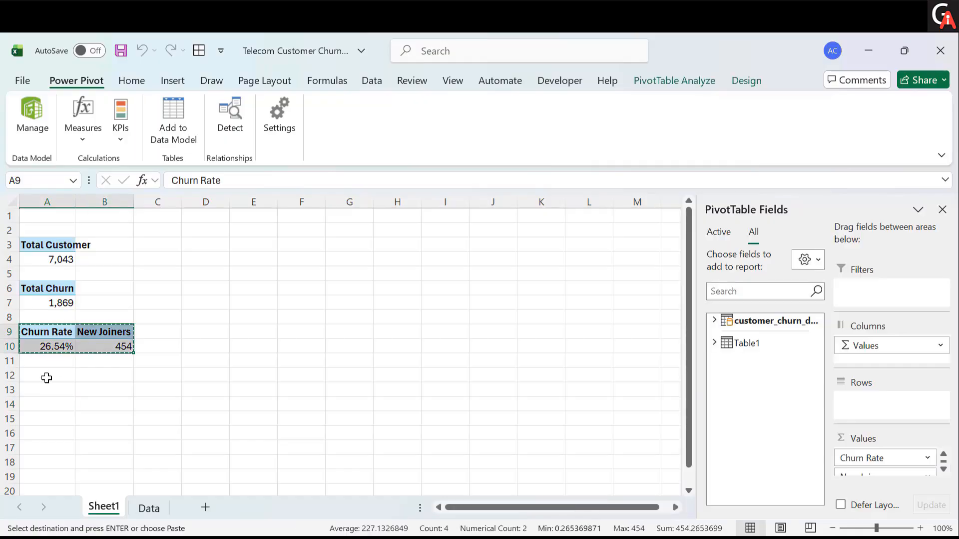
{"action": "left_click", "coordinate": [47, 378]}
{"action": "key", "text": "ctrl+v"}
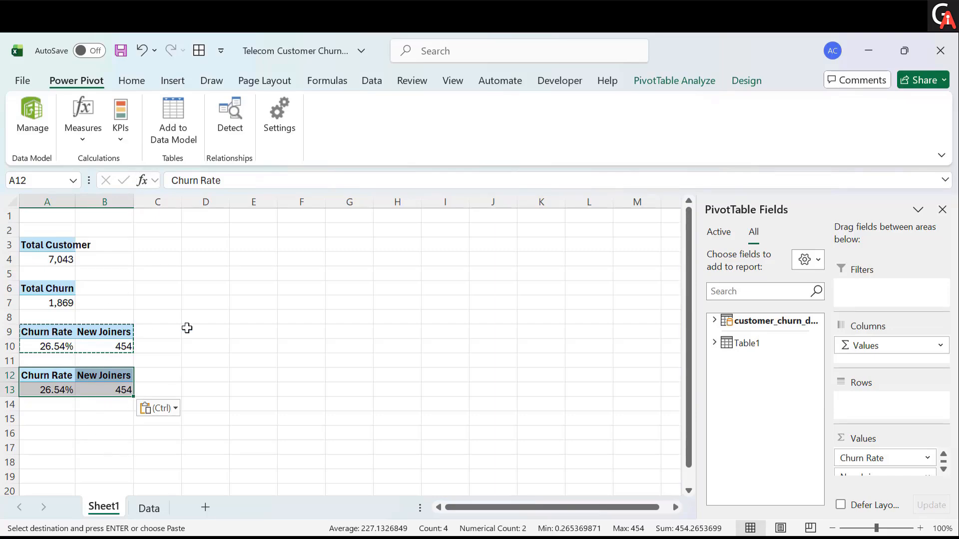
{"action": "key", "text": "Escape"}
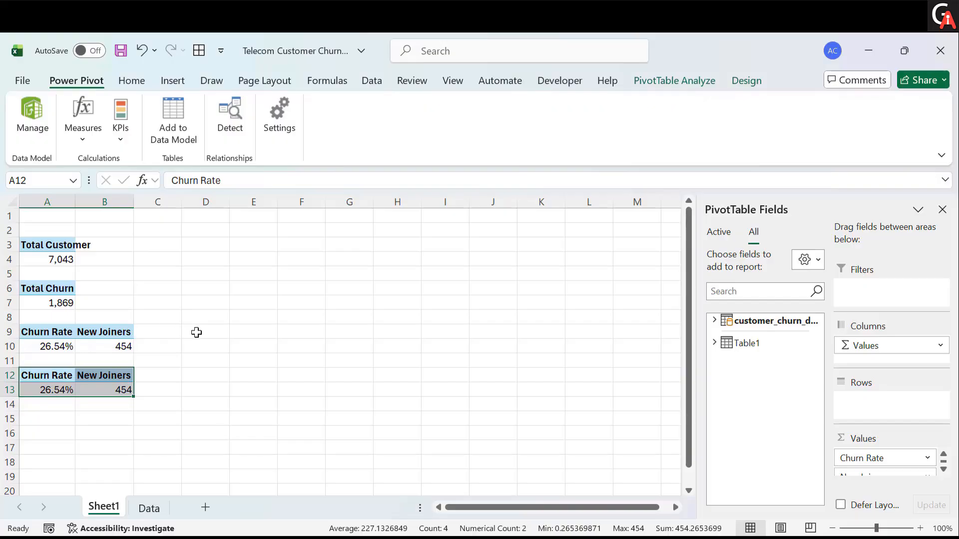
- Remove New Joiners from the original PivotTable at A9 so it shows only Churn Rate
{"action": "left_click", "coordinate": [61, 332]}
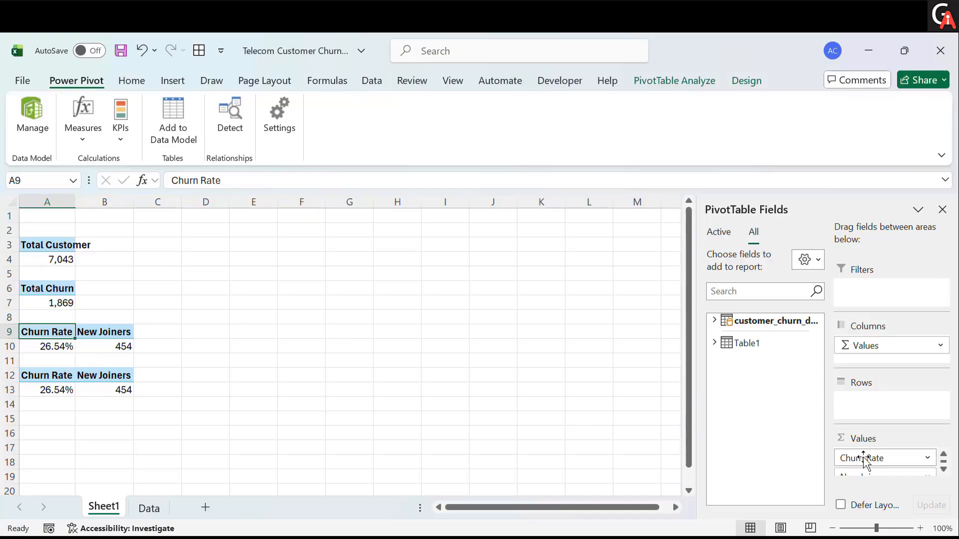
{"action": "scroll", "coordinate": [865, 459], "scroll_direction": "down", "scroll_amount": 1}
{"action": "left_click_drag", "start_coordinate": [864, 465], "coordinate": [67, 387]}
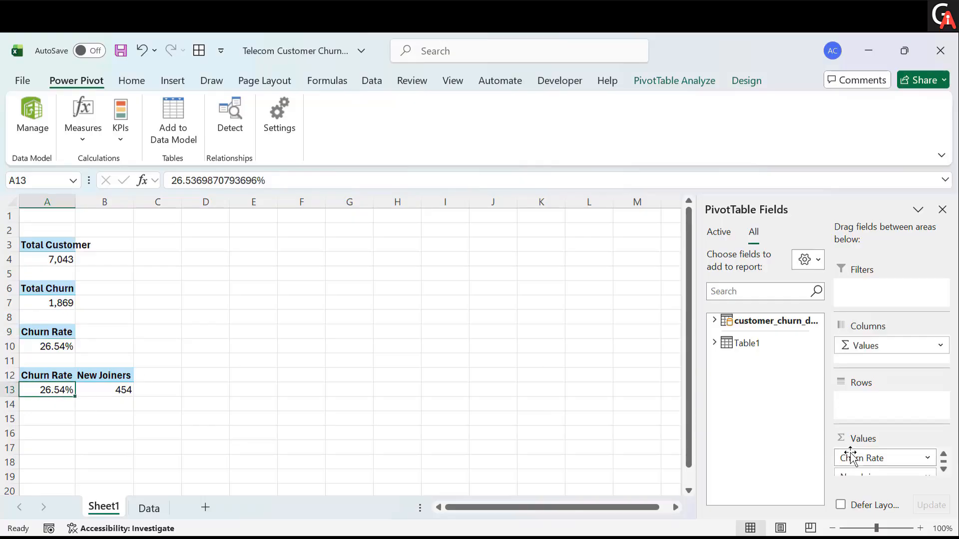
- Remove Churn Rate from the copied PivotTable at A12 and autofit column A
{"action": "left_click_drag", "start_coordinate": [853, 458], "coordinate": [420, 345]}
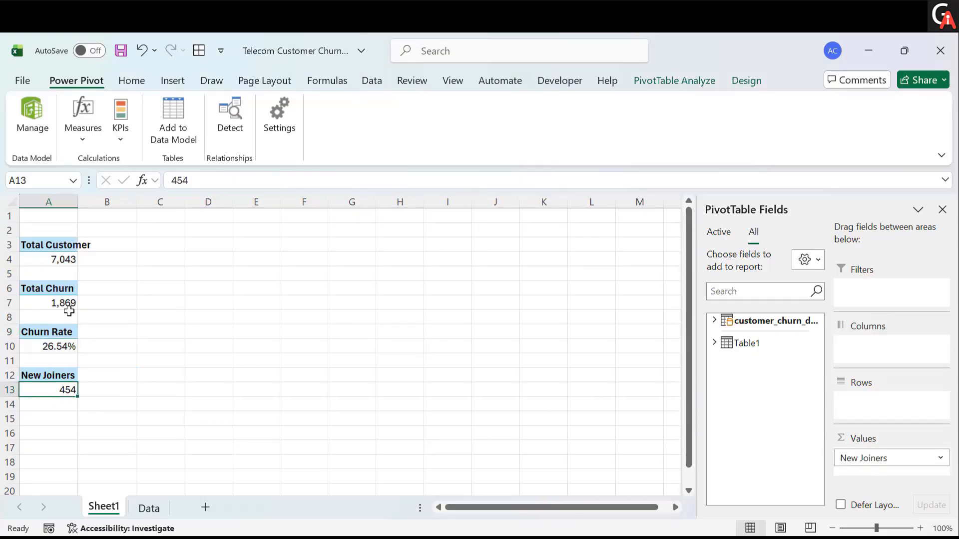
{"action": "double_click", "coordinate": [83, 199]}
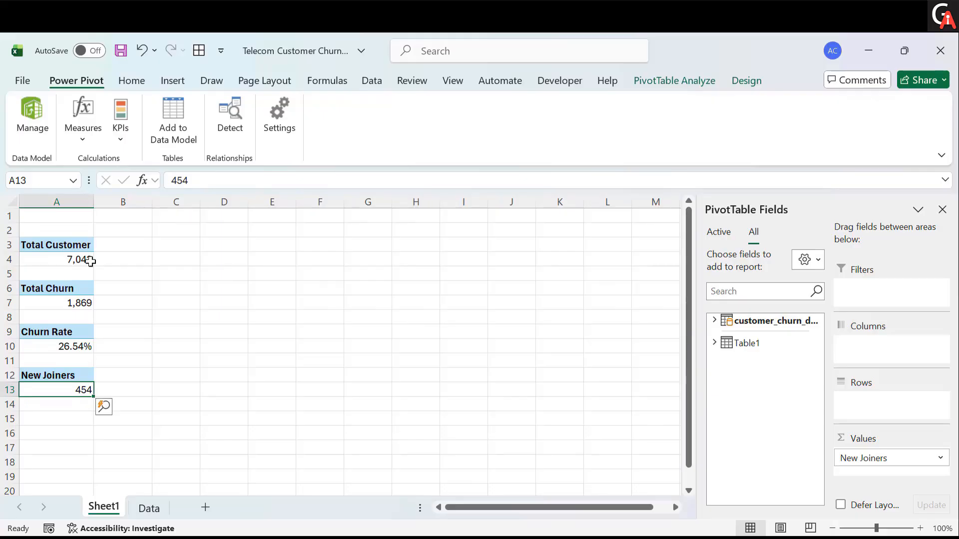
- On the Data sheet, clear the filter from the Customer Status column
{"action": "left_click", "coordinate": [88, 431]}
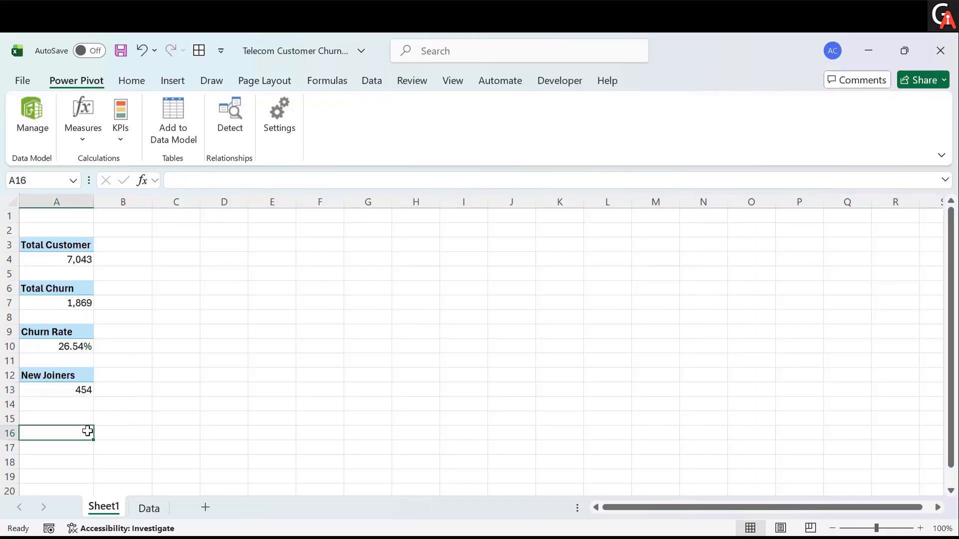
{"action": "left_click", "coordinate": [149, 508]}
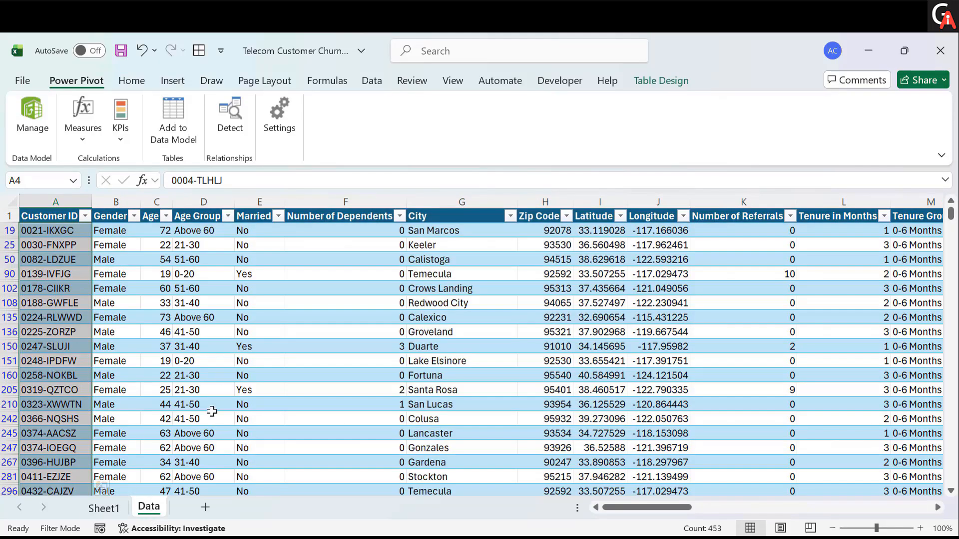
{"action": "scroll", "coordinate": [691, 295], "scroll_direction": "right", "scroll_amount": 10}
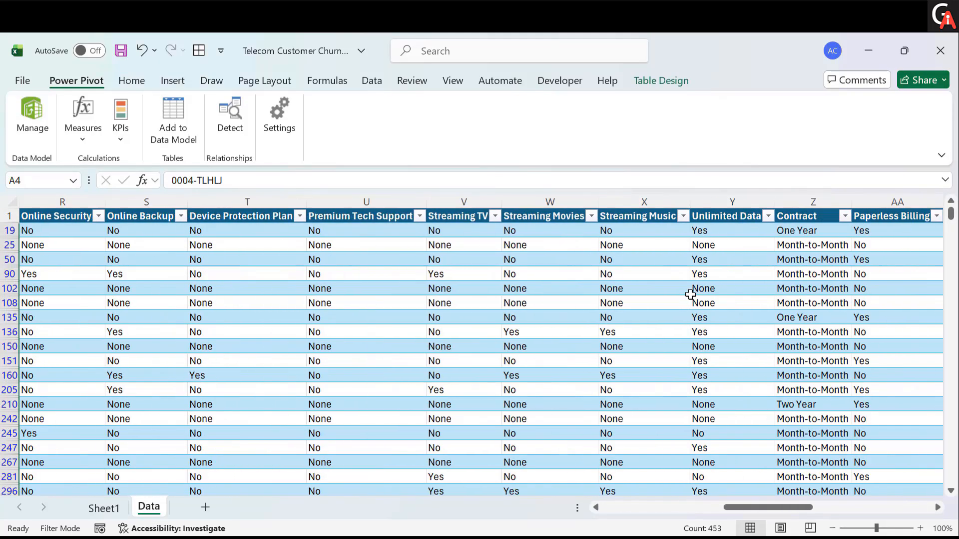
{"action": "scroll", "coordinate": [690, 294], "scroll_direction": "right", "scroll_amount": 6}
{"action": "scroll", "coordinate": [689, 293], "scroll_direction": "left", "scroll_amount": 5}
{"action": "right_click", "coordinate": [690, 294]}
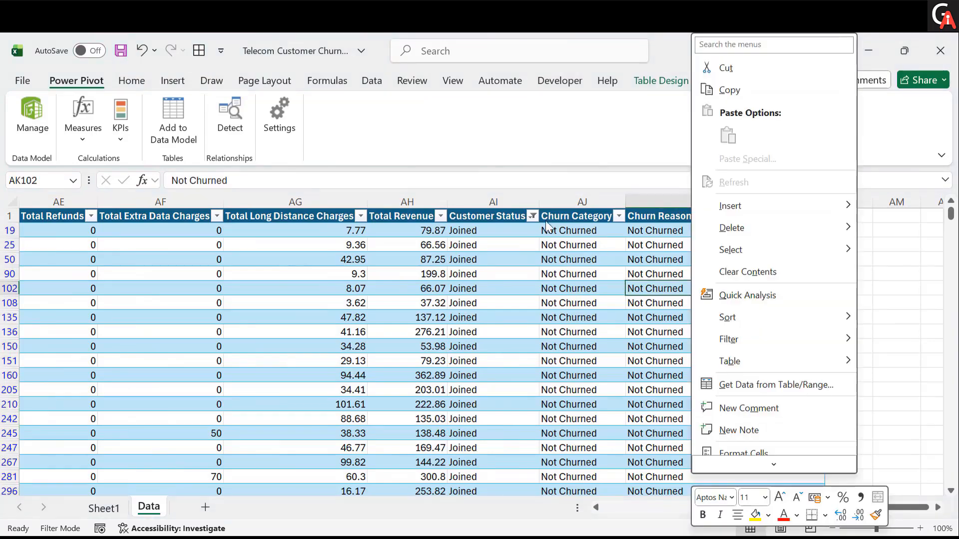
{"action": "left_click", "coordinate": [533, 216]}
{"action": "left_click", "coordinate": [533, 216]}
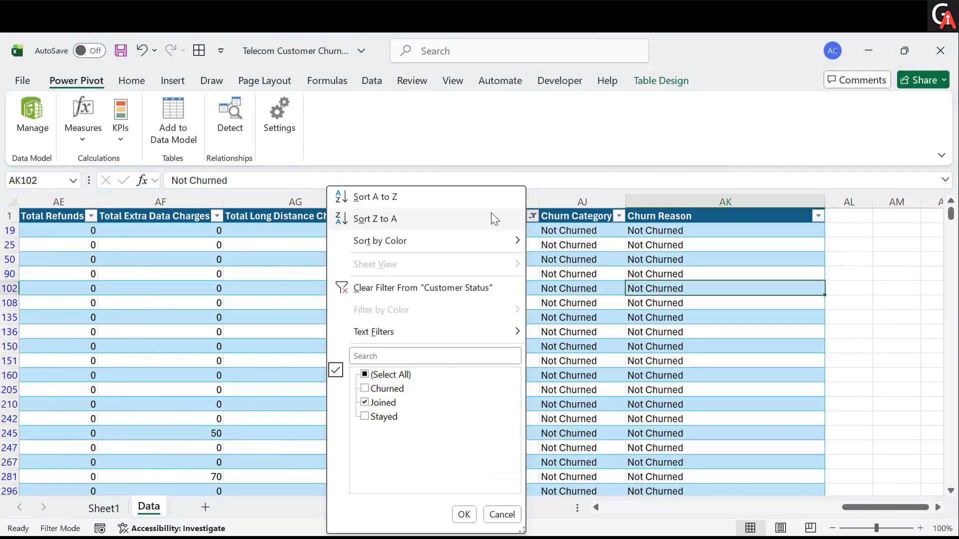
{"action": "left_click", "coordinate": [395, 287]}
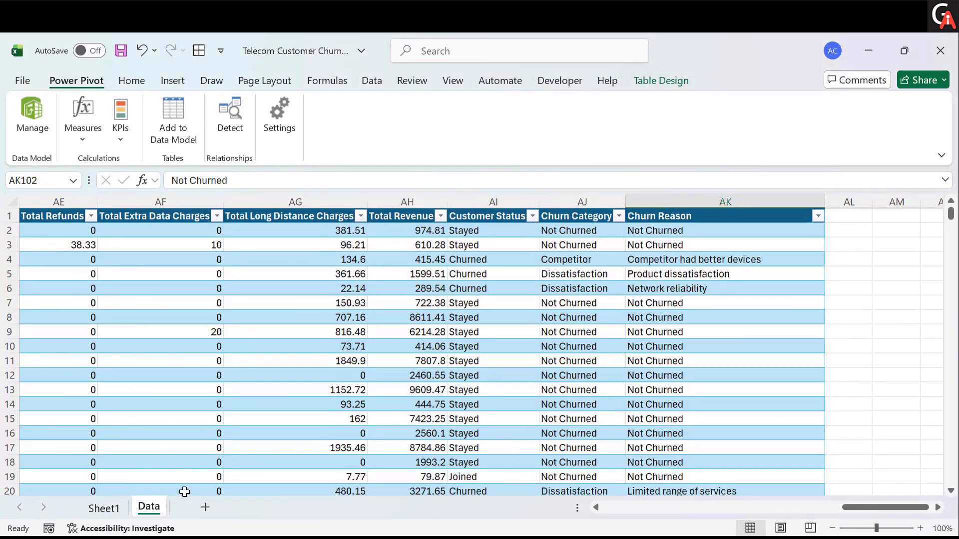
- Back on Sheet1, copy the New Joiners PivotTable and paste it at cell A15
{"action": "left_click", "coordinate": [117, 508]}
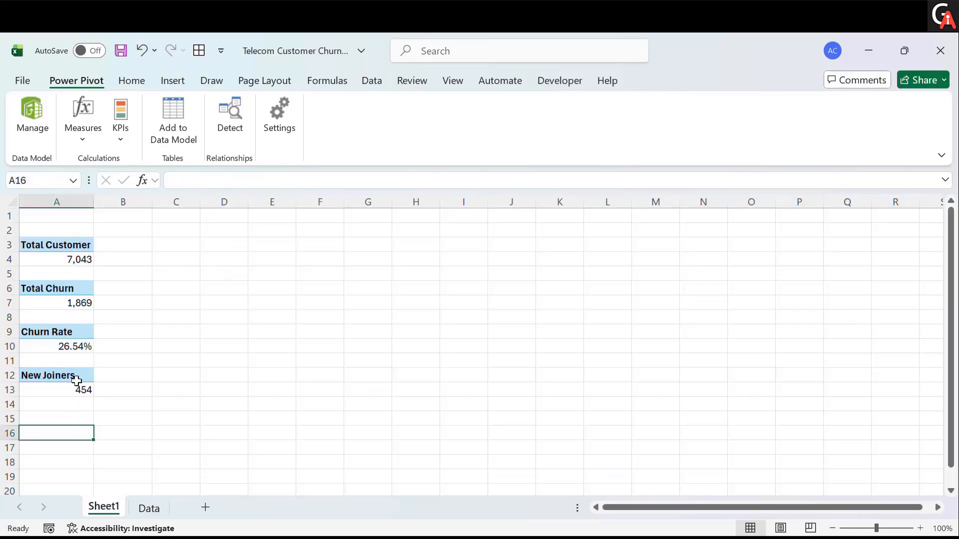
{"action": "left_click_drag", "start_coordinate": [77, 379], "coordinate": [79, 389]}
{"action": "key", "text": "ctrl+c"}
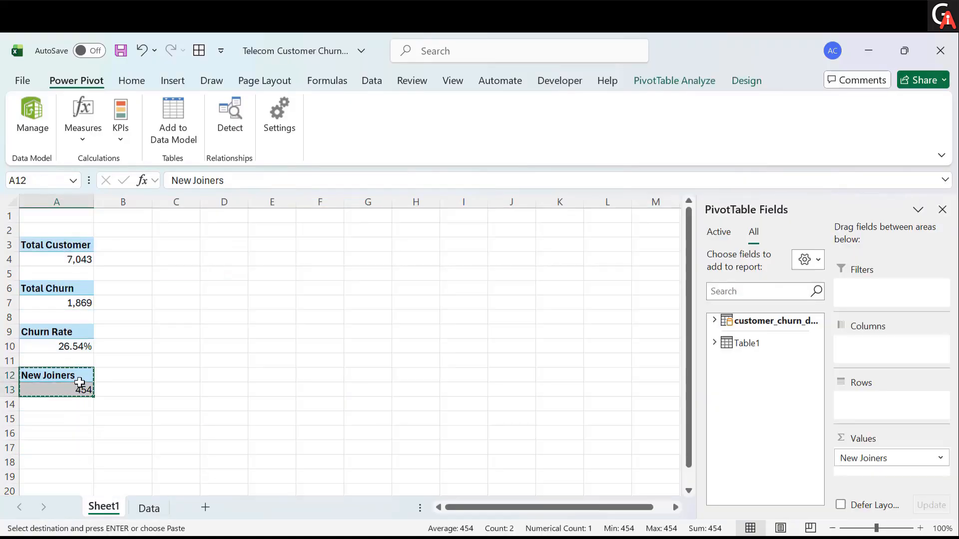
{"action": "left_click", "coordinate": [57, 417]}
{"action": "key", "text": "ctrl+v"}
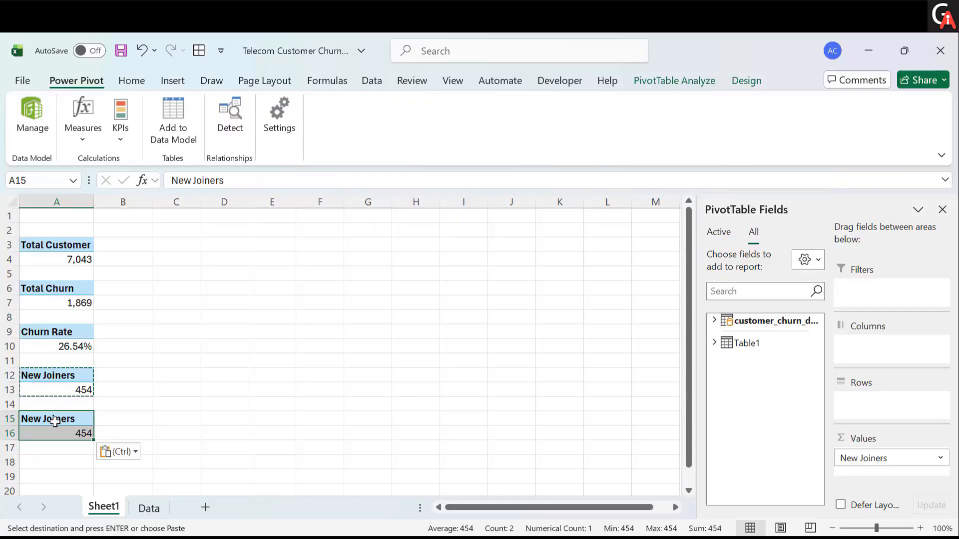
{"action": "double_click", "coordinate": [56, 421]}
{"action": "left_click", "coordinate": [649, 342]}
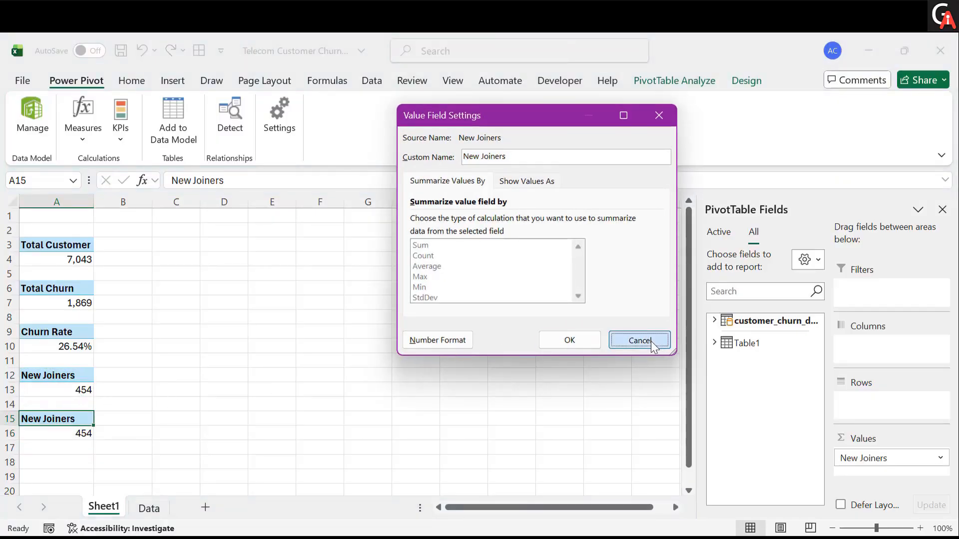
{"action": "left_click", "coordinate": [367, 412]}
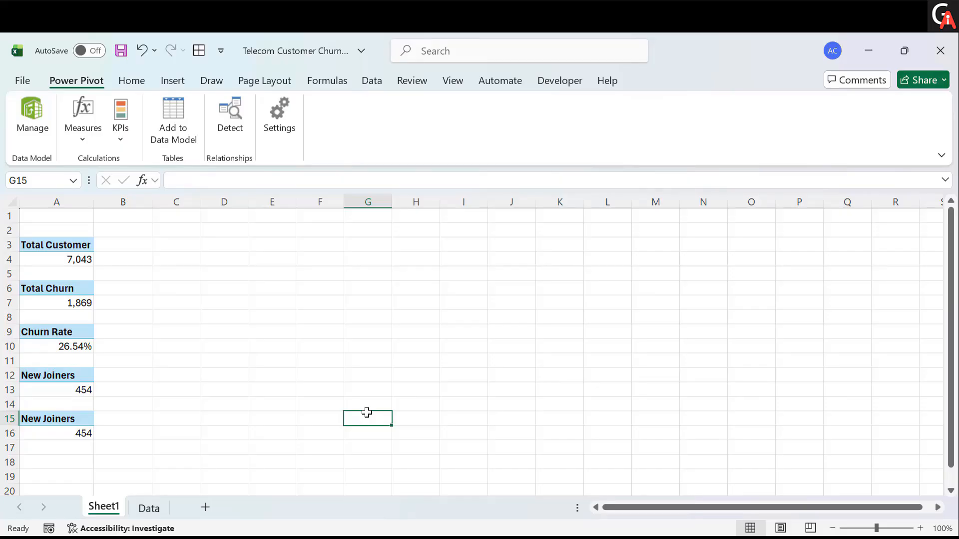
- Remove the New Joiners field from the PivotTable pasted at A15
{"action": "left_click", "coordinate": [69, 432]}
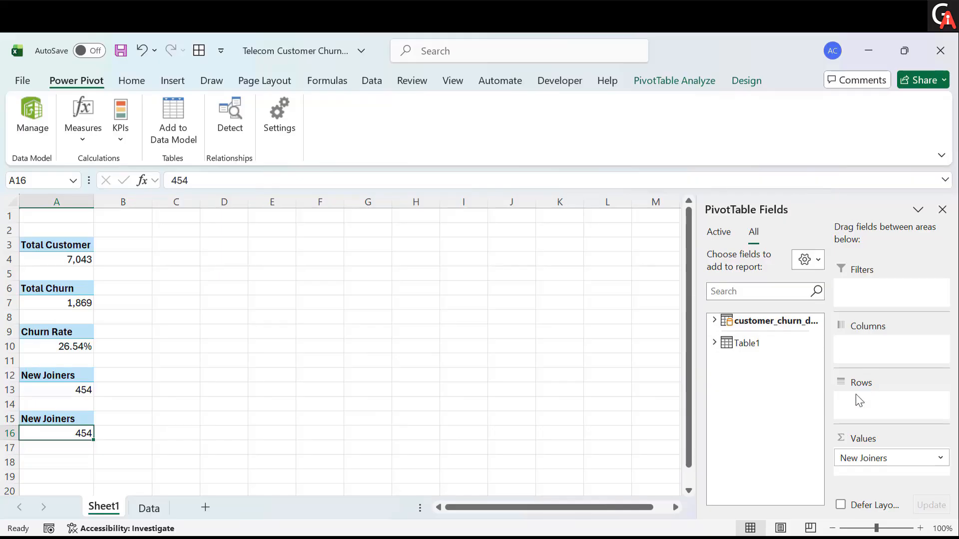
{"action": "left_click_drag", "start_coordinate": [861, 461], "coordinate": [276, 391]}
{"action": "scroll", "coordinate": [276, 391], "scroll_direction": "down", "scroll_amount": 1}
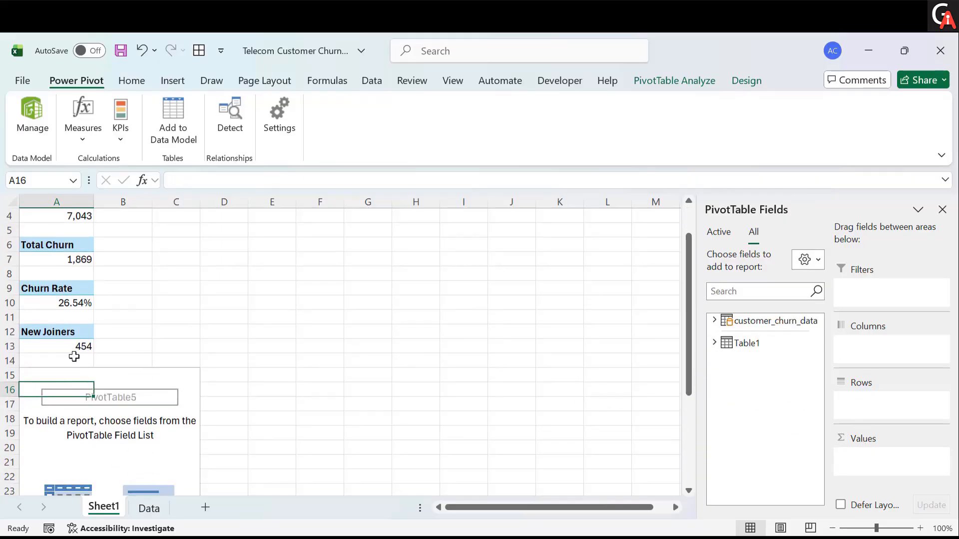
{"action": "scroll", "coordinate": [139, 397], "scroll_direction": "down", "scroll_amount": 3}
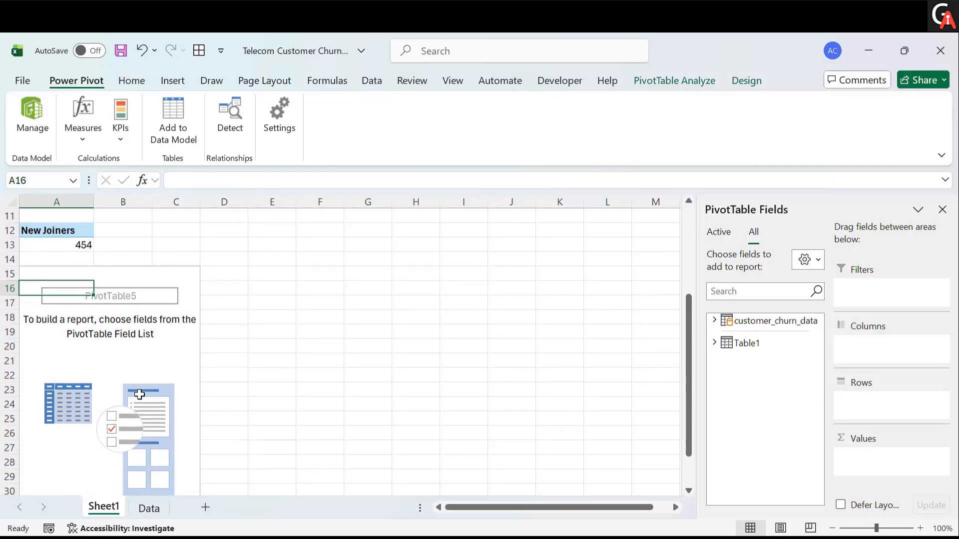
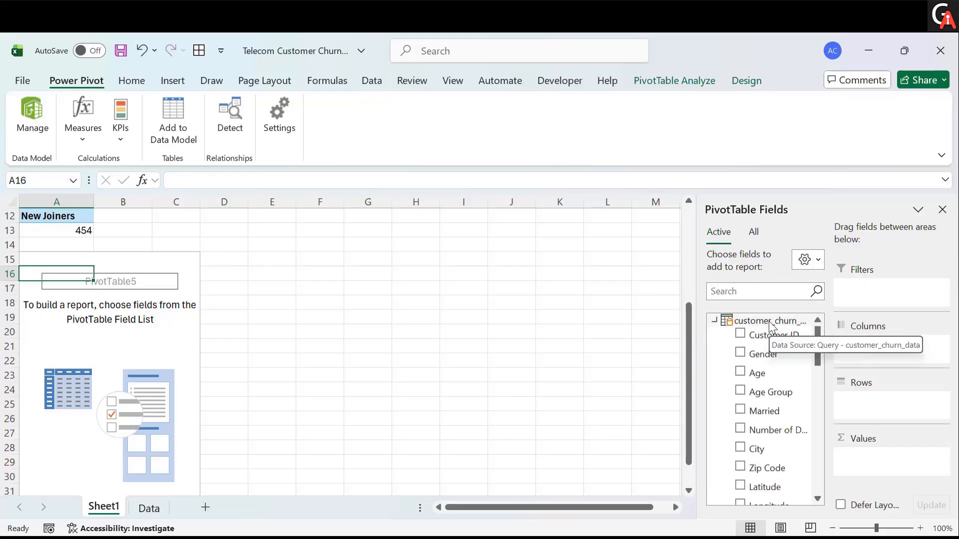
- Build the PivotTable at A15 with the Total Churn measure as its value and Churn Category as rows
{"action": "left_click", "coordinate": [755, 232]}
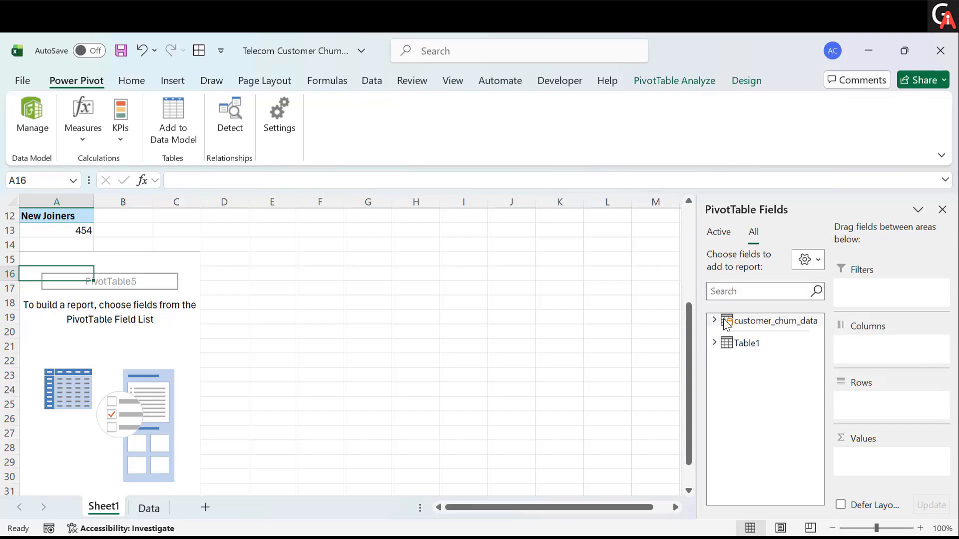
{"action": "left_click", "coordinate": [720, 231]}
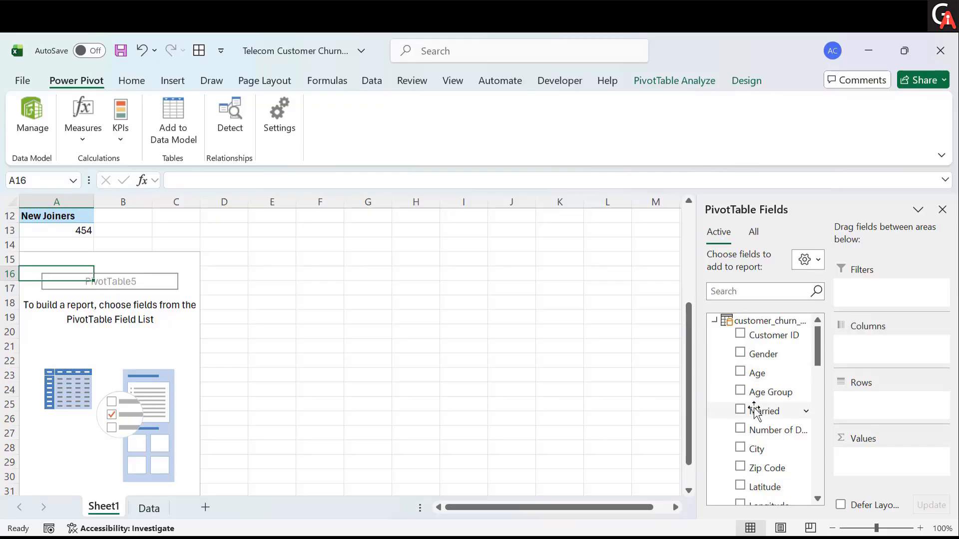
{"action": "scroll", "coordinate": [760, 437], "scroll_direction": "down", "scroll_amount": 10}
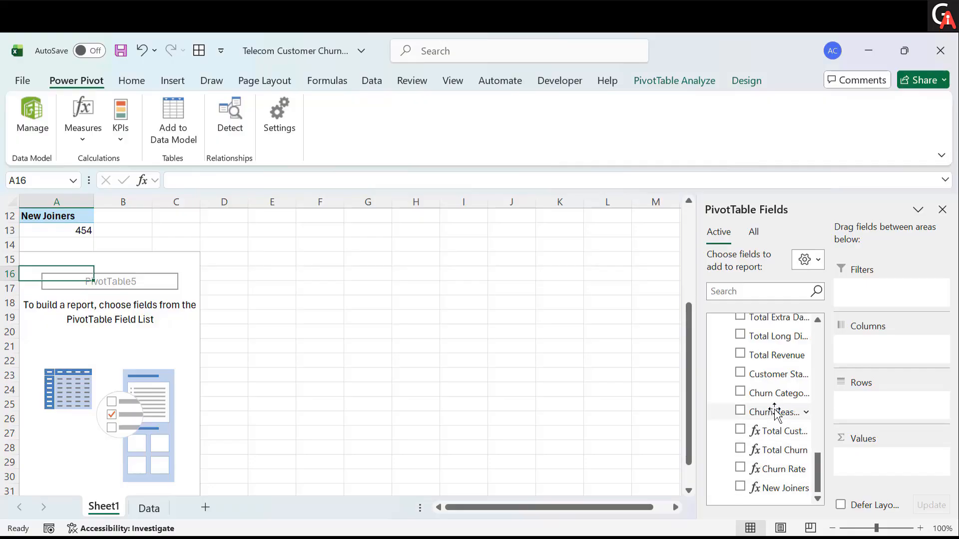
{"action": "scroll", "coordinate": [775, 411], "scroll_direction": "up", "scroll_amount": 1}
{"action": "scroll", "coordinate": [775, 411], "scroll_direction": "down", "scroll_amount": 1}
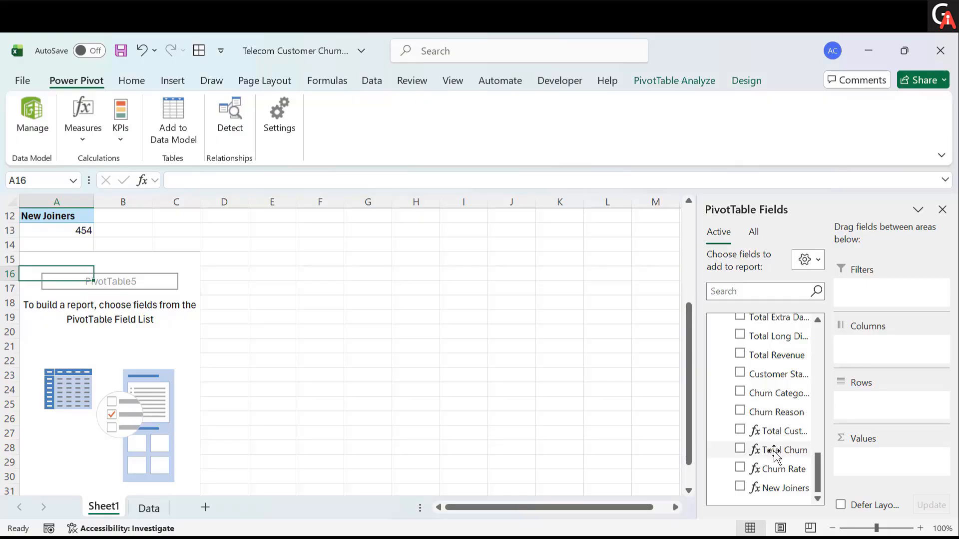
{"action": "left_click_drag", "start_coordinate": [774, 451], "coordinate": [870, 458]}
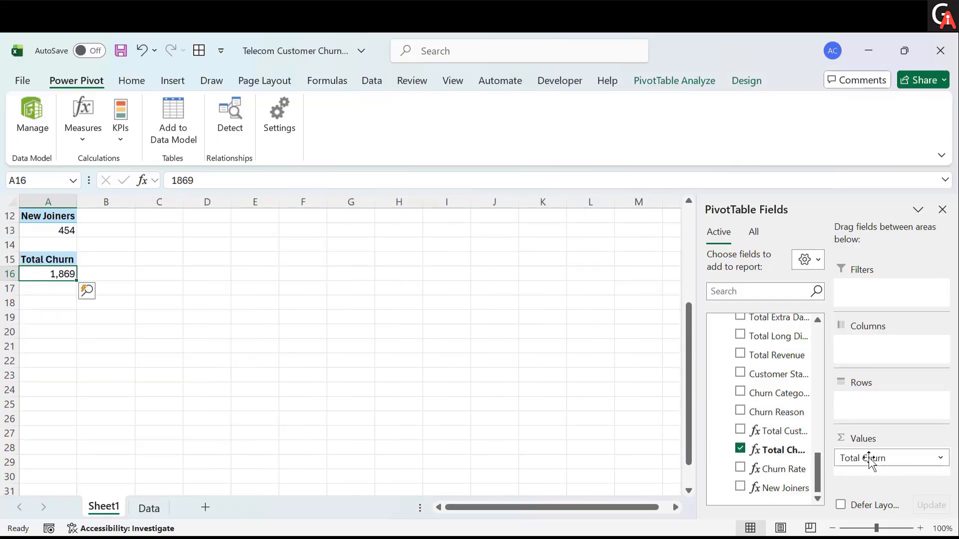
{"action": "scroll", "coordinate": [428, 367], "scroll_direction": "up", "scroll_amount": 2}
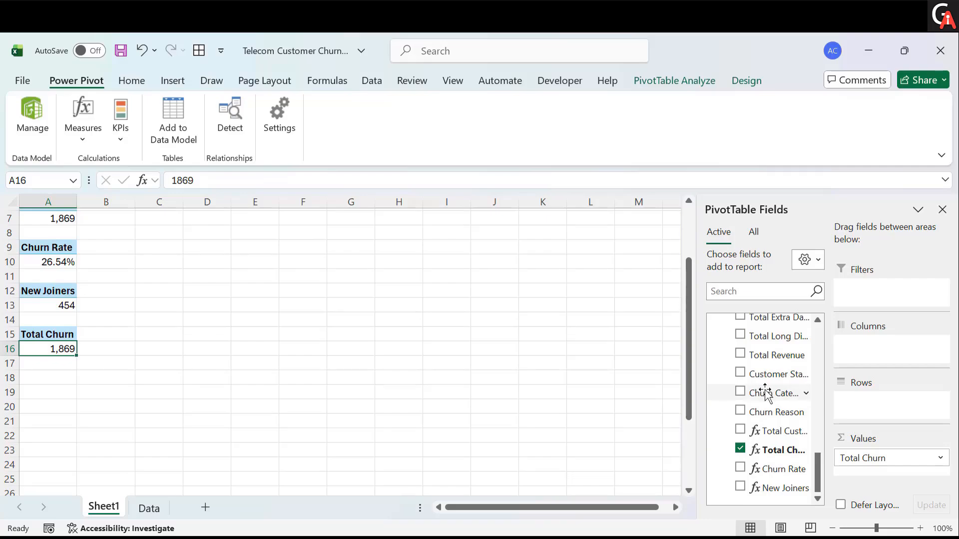
{"action": "left_click_drag", "start_coordinate": [764, 399], "coordinate": [878, 408]}
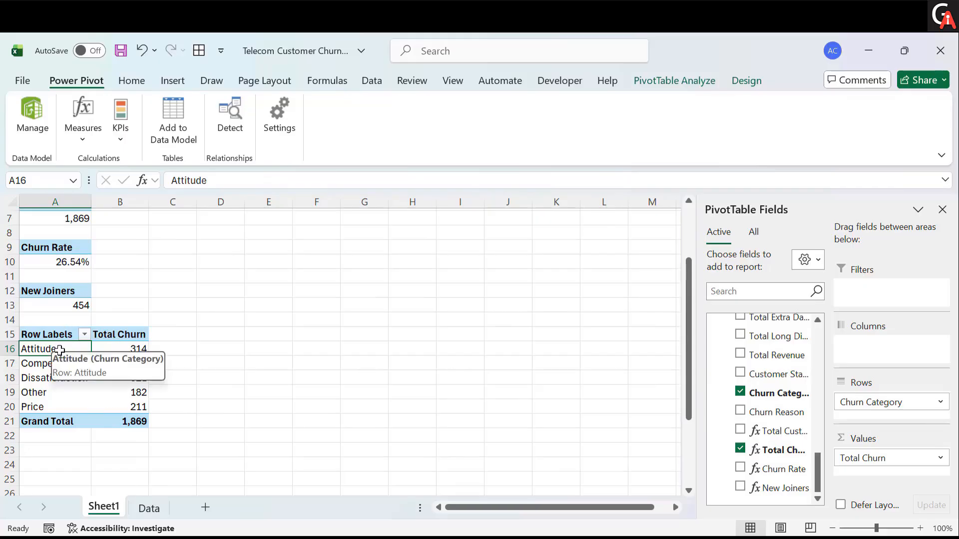
- Rename the PivotTable's row header at A15 as Churn Category
{"action": "left_click", "coordinate": [68, 333]}
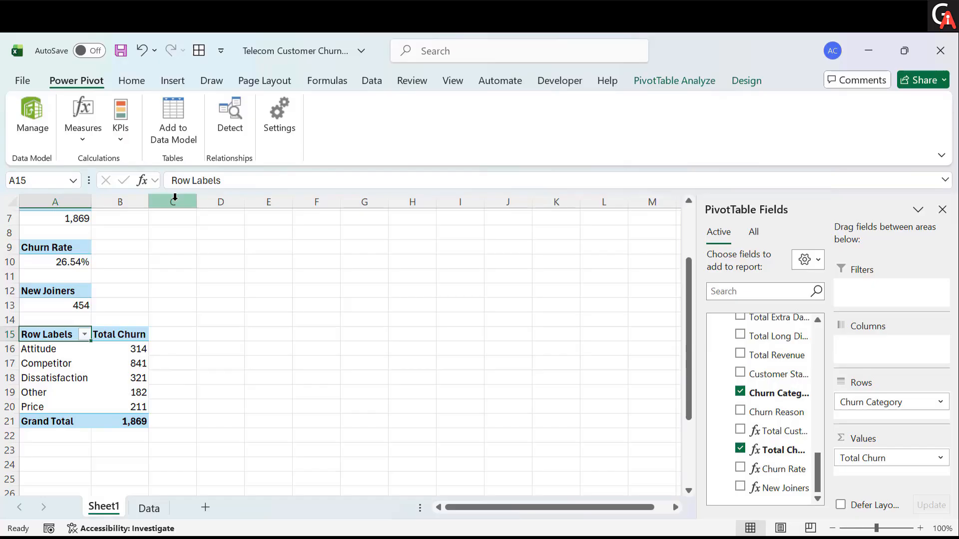
{"action": "left_click", "coordinate": [234, 180]}
{"action": "key", "text": "BackSpace"}
{"action": "key", "text": "BackSpace"}
{"action": "key", "text": "BackSpace"}
{"action": "key", "text": "BackSpace"}
{"action": "key", "text": "BackSpace"}
{"action": "key", "text": "BackSpace"}
{"action": "key", "text": "BackSpace"}
{"action": "key", "text": "BackSpace"}
{"action": "key", "text": "BackSpace"}
{"action": "key", "text": "BackSpace"}
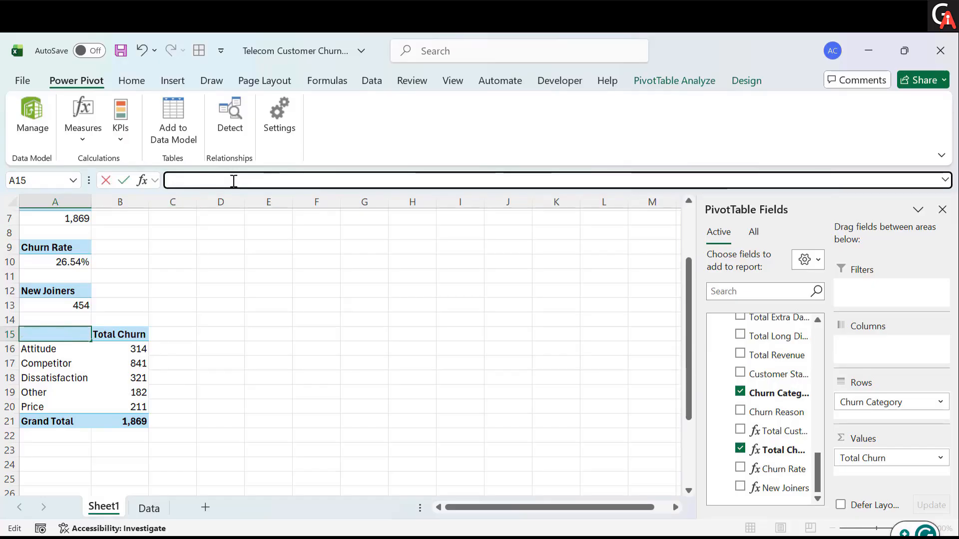
{"action": "type", "text": "Churn "}
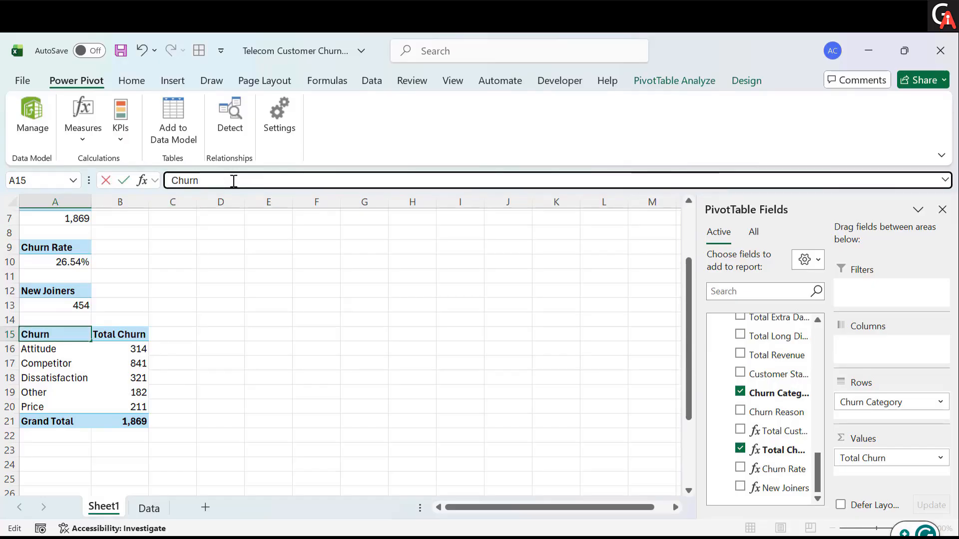
{"action": "type", "text": "Category"}
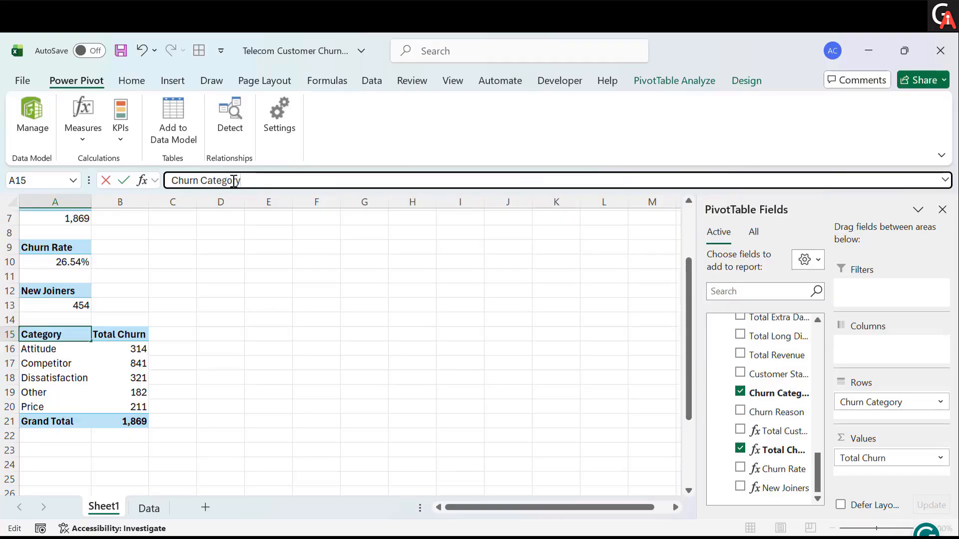
{"action": "key", "text": "Return"}
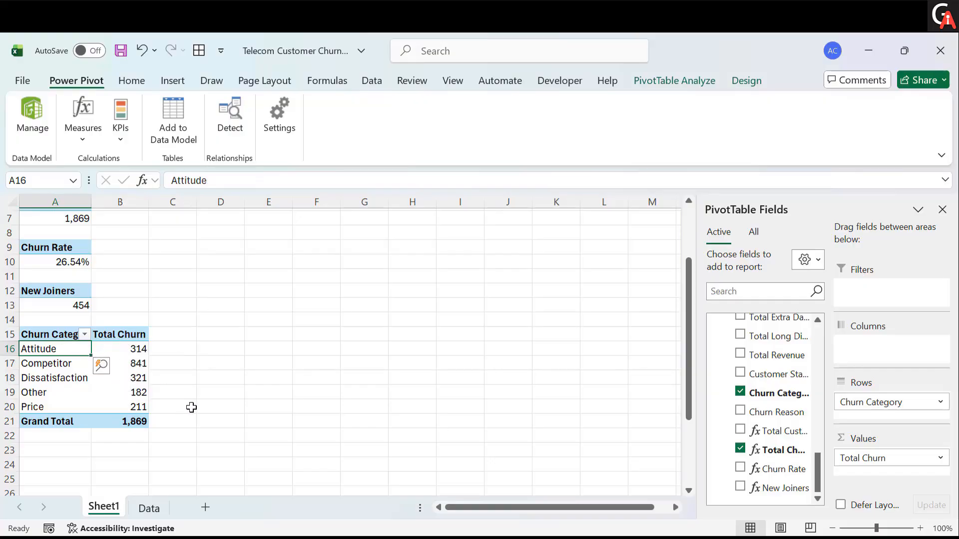
- Sort the Churn Category rows in descending order by Total Churn
{"action": "left_click", "coordinate": [85, 334]}
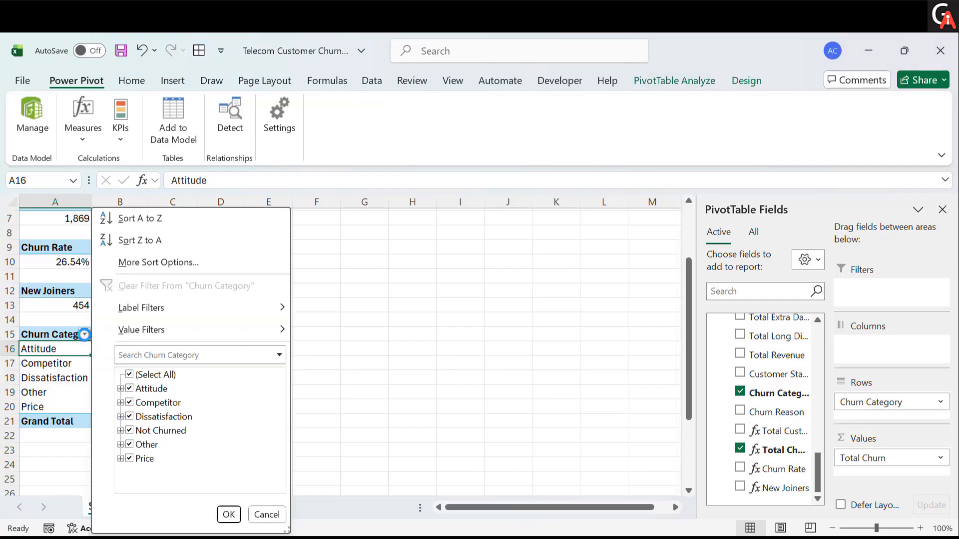
{"action": "left_click", "coordinate": [148, 273]}
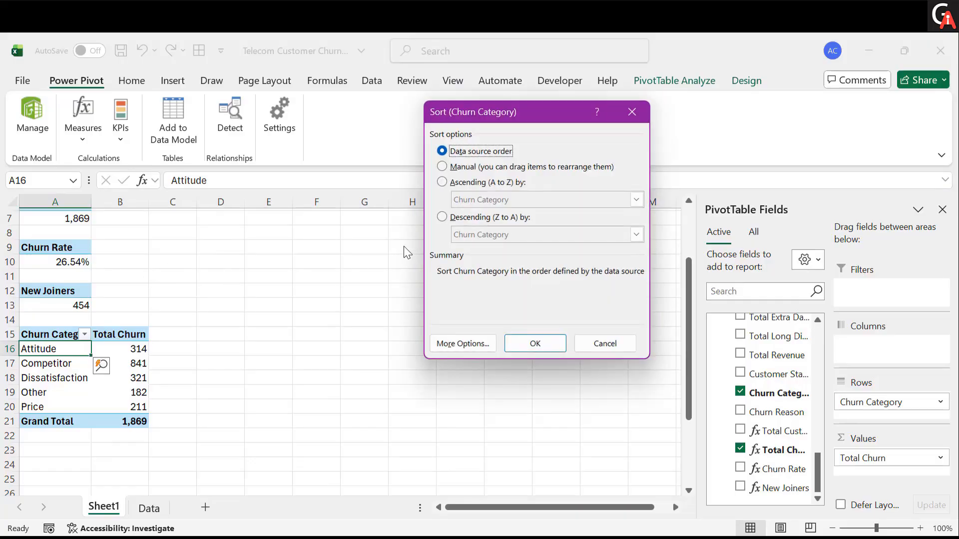
{"action": "left_click", "coordinate": [442, 217]}
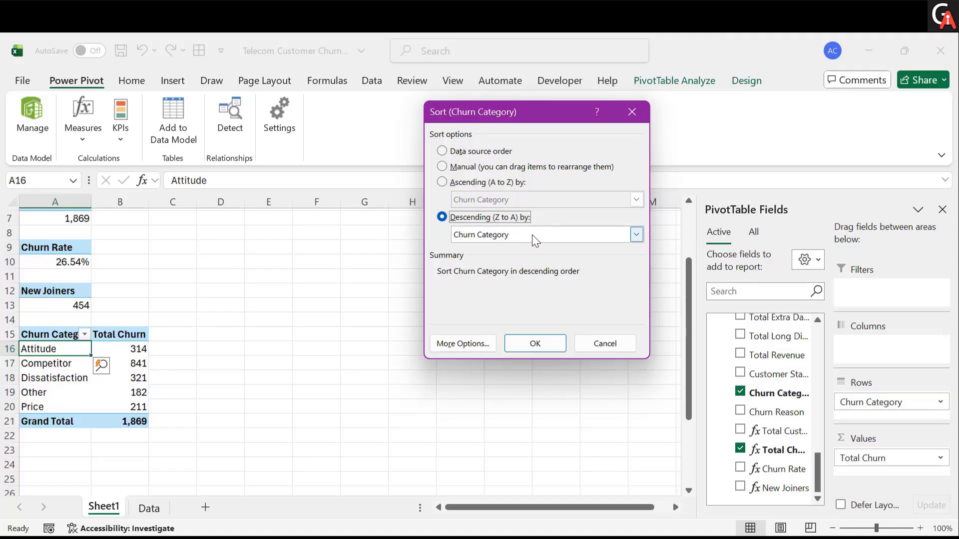
{"action": "left_click", "coordinate": [496, 242]}
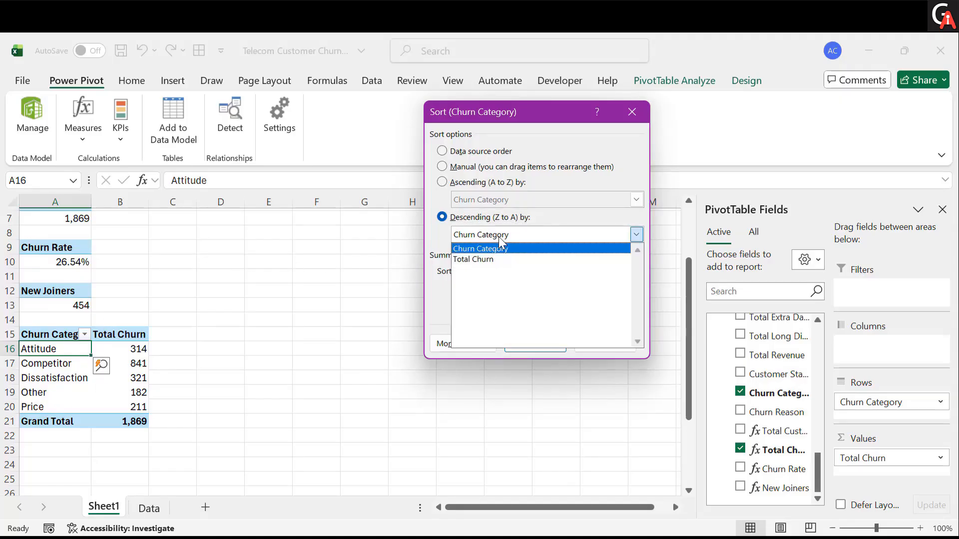
{"action": "left_click", "coordinate": [493, 259]}
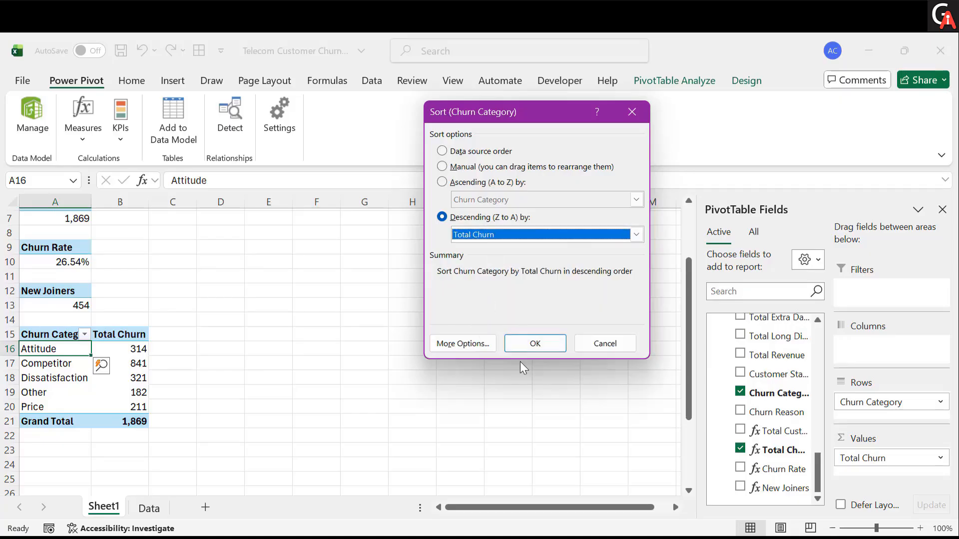
{"action": "left_click", "coordinate": [526, 346]}
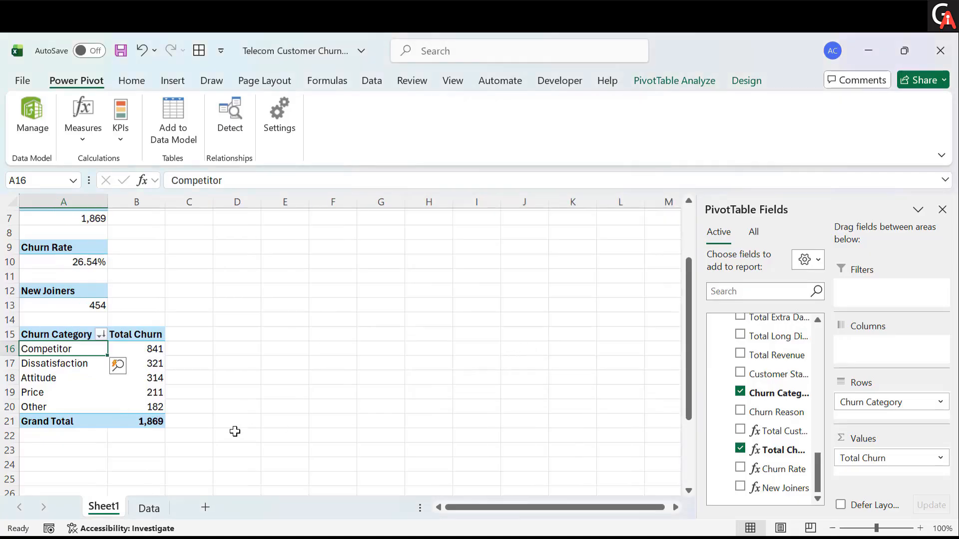
- Copy the Churn Category PivotTable and paste it at cell A24
{"action": "left_click", "coordinate": [235, 430]}
{"action": "scroll", "coordinate": [235, 431], "scroll_direction": "down", "scroll_amount": 1}
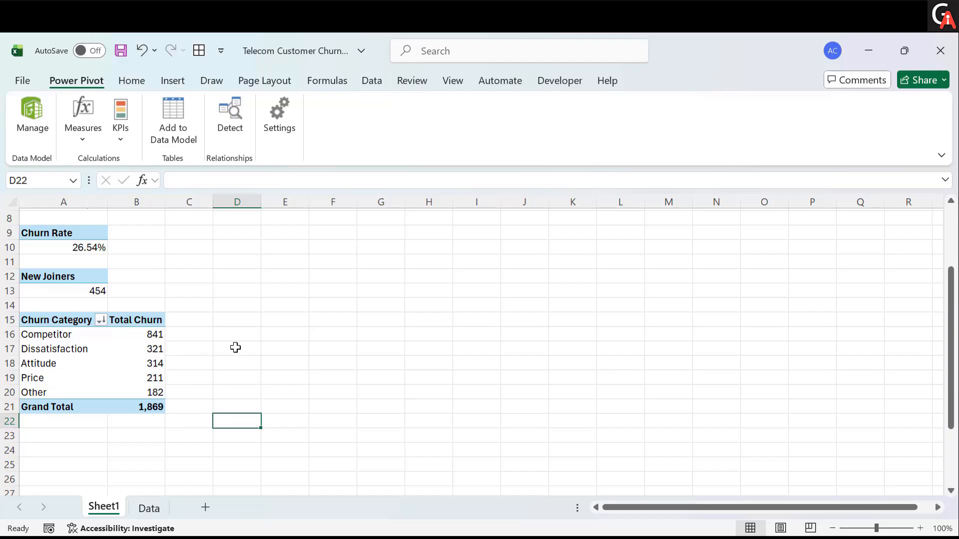
{"action": "scroll", "coordinate": [250, 345], "scroll_direction": "down", "scroll_amount": 1}
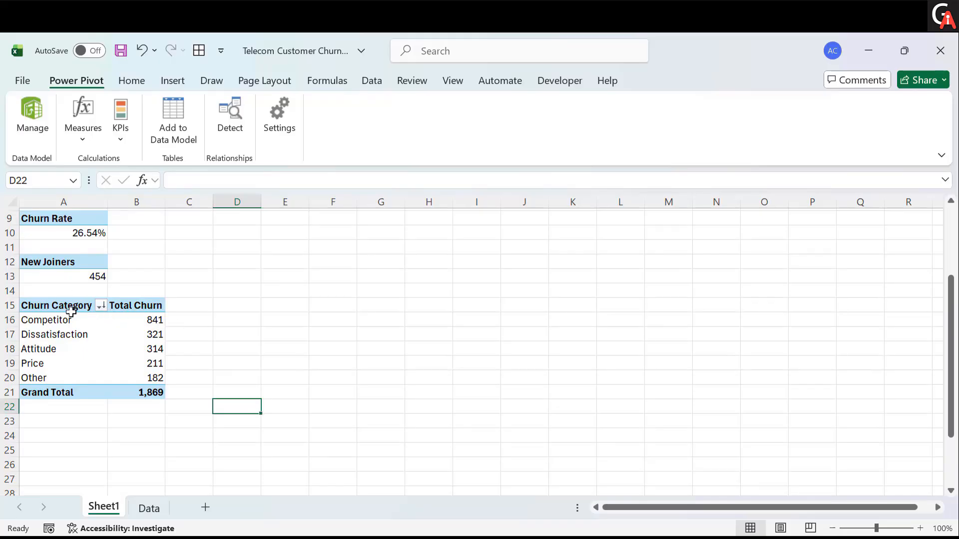
{"action": "left_click_drag", "start_coordinate": [66, 305], "coordinate": [140, 388]}
{"action": "key", "text": "ctrl+c"}
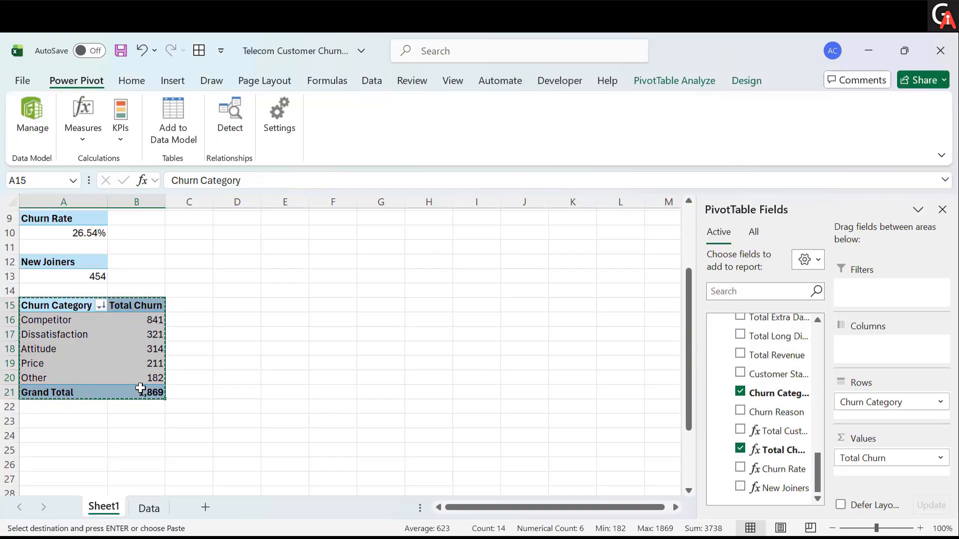
{"action": "scroll", "coordinate": [140, 388], "scroll_direction": "down", "scroll_amount": 1}
{"action": "left_click", "coordinate": [65, 421]}
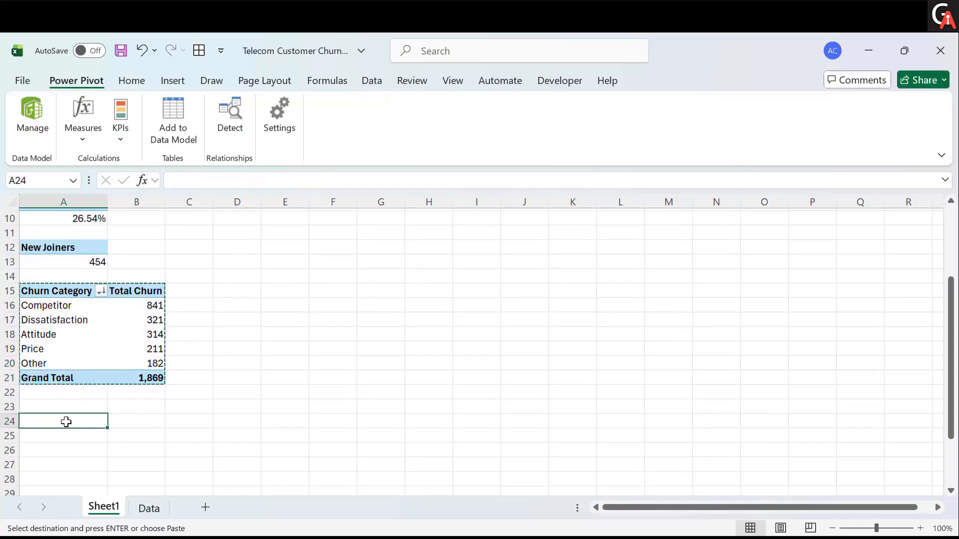
{"action": "key", "text": "ctrl+v"}
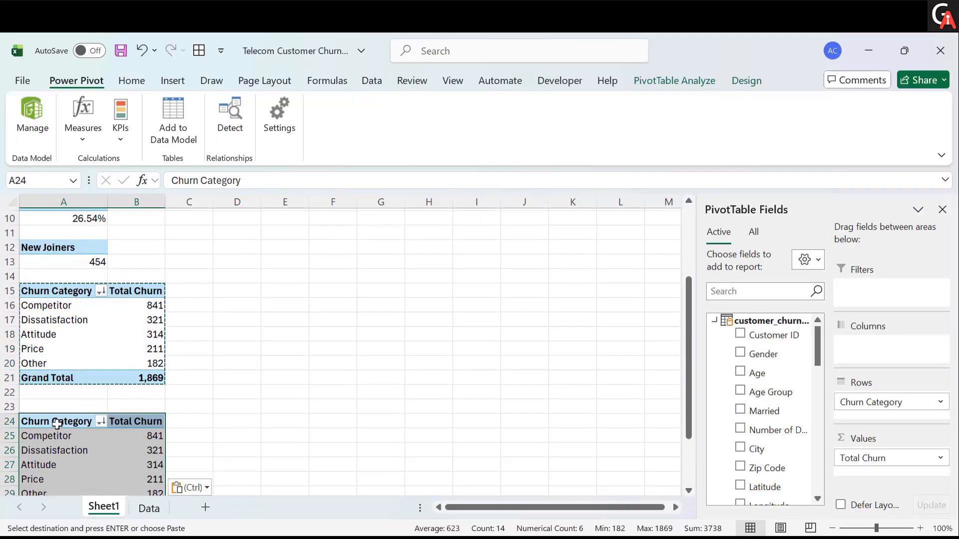
{"action": "key", "text": "Escape"}
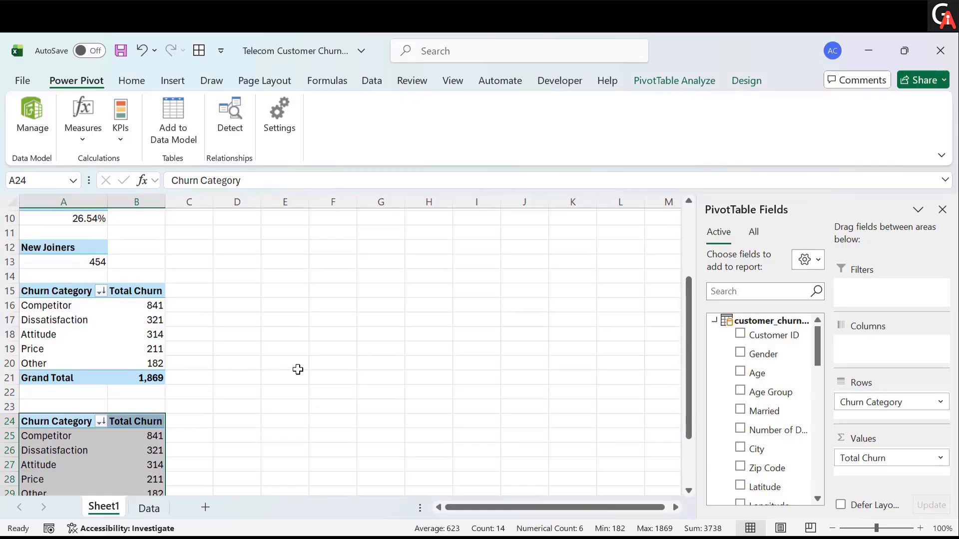
- Replace Total Churn with the Churn Rate measure as the value of the PivotTable at A24
{"action": "scroll", "coordinate": [226, 422], "scroll_direction": "down", "scroll_amount": 1}
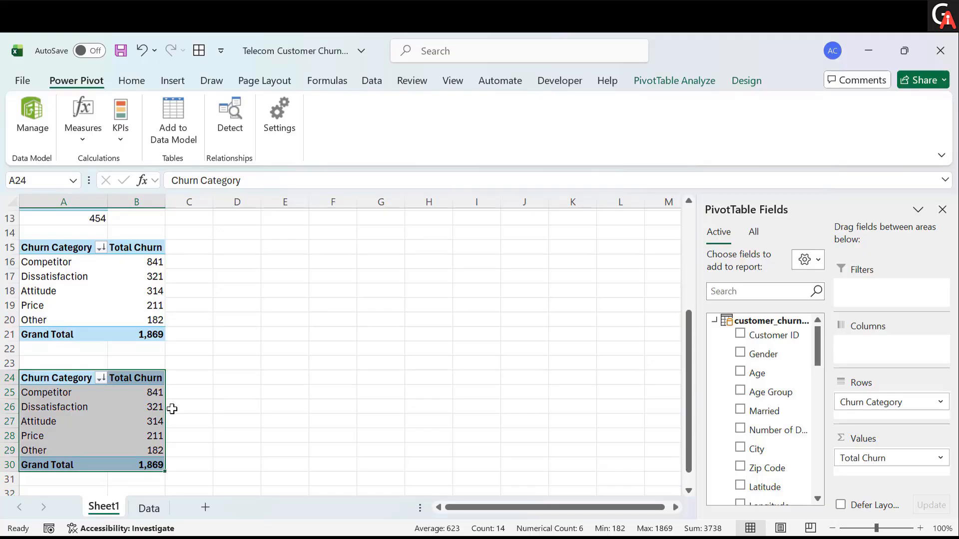
{"action": "left_click", "coordinate": [152, 407]}
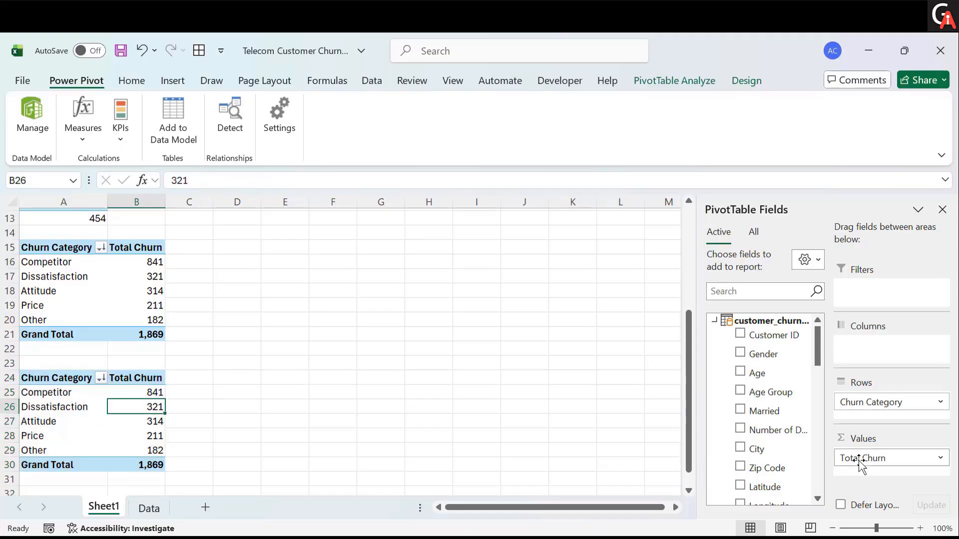
{"action": "left_click_drag", "start_coordinate": [858, 457], "coordinate": [524, 430]}
{"action": "scroll", "coordinate": [728, 441], "scroll_direction": "down", "scroll_amount": 5}
{"action": "scroll", "coordinate": [728, 441], "scroll_direction": "down", "scroll_amount": 6}
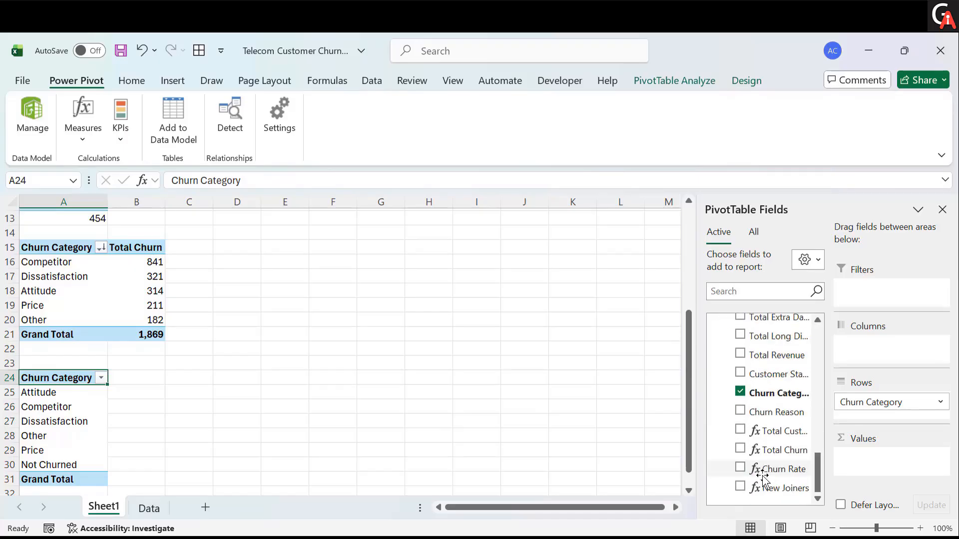
{"action": "left_click_drag", "start_coordinate": [764, 469], "coordinate": [907, 458]}
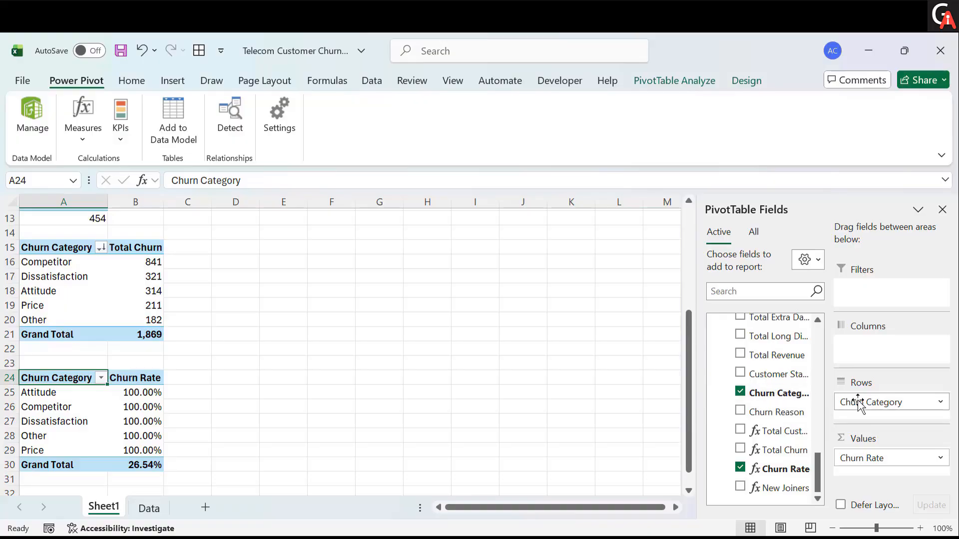
- Replace Churn Category with Internet Type as the row field of the A24 PivotTable
{"action": "left_click_drag", "start_coordinate": [854, 404], "coordinate": [612, 386]}
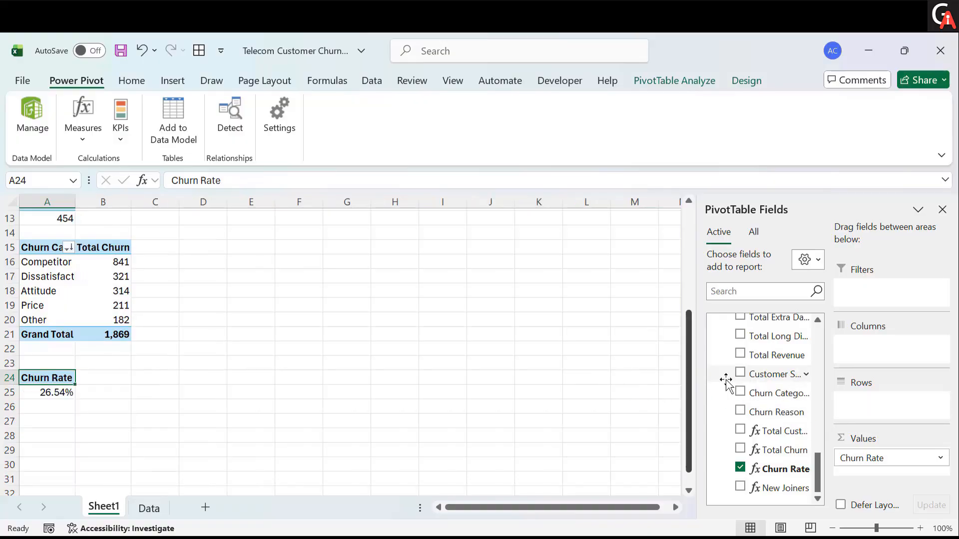
{"action": "scroll", "coordinate": [774, 409], "scroll_direction": "up", "scroll_amount": 3}
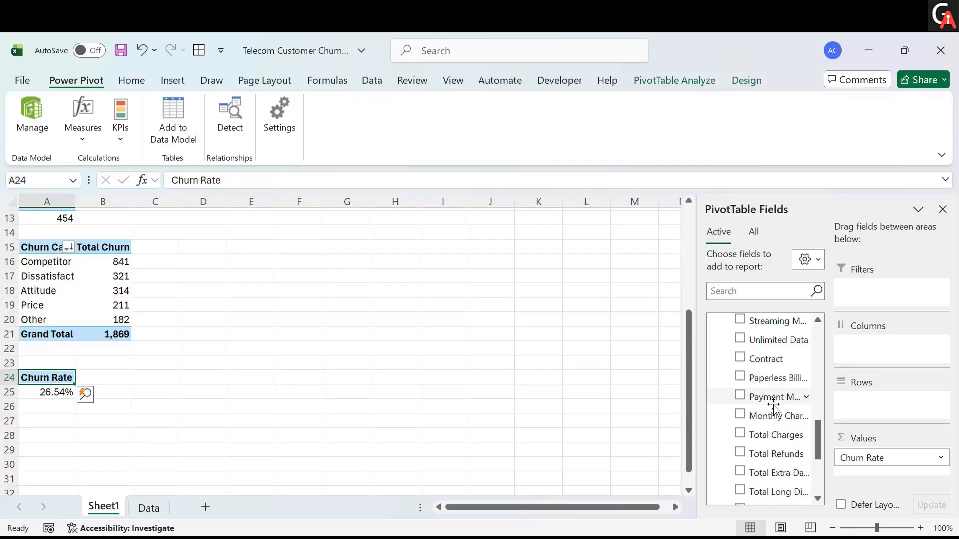
{"action": "scroll", "coordinate": [774, 408], "scroll_direction": "up", "scroll_amount": 3}
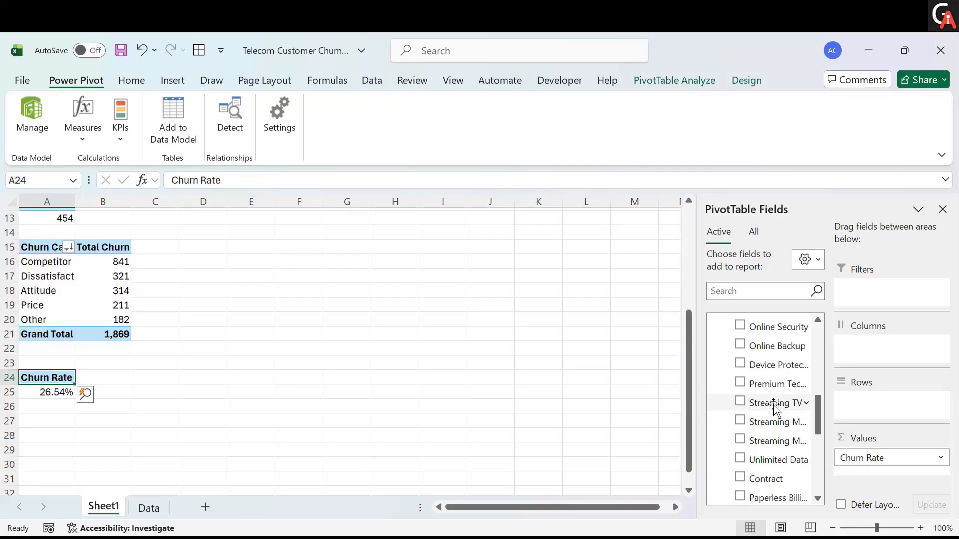
{"action": "scroll", "coordinate": [774, 409], "scroll_direction": "up", "scroll_amount": 1}
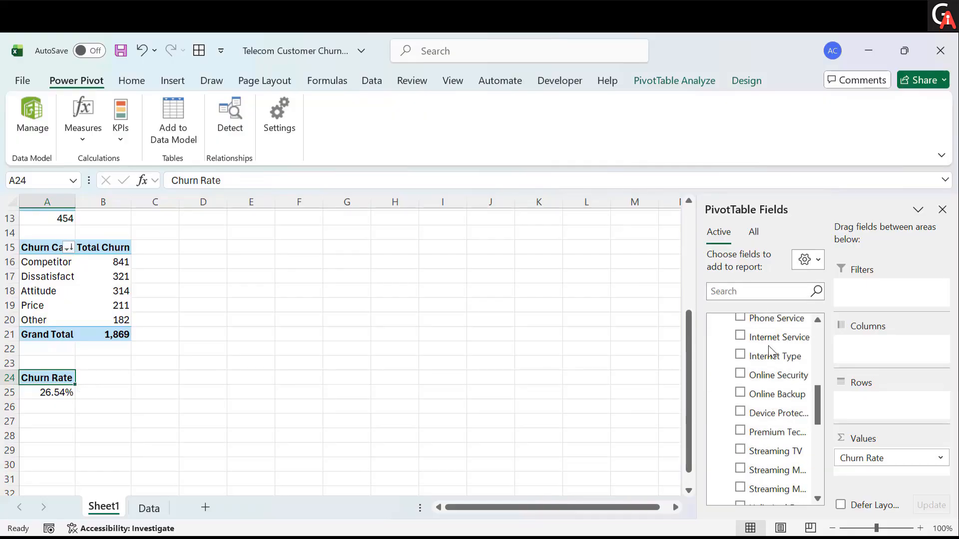
{"action": "left_click_drag", "start_coordinate": [770, 362], "coordinate": [879, 400]}
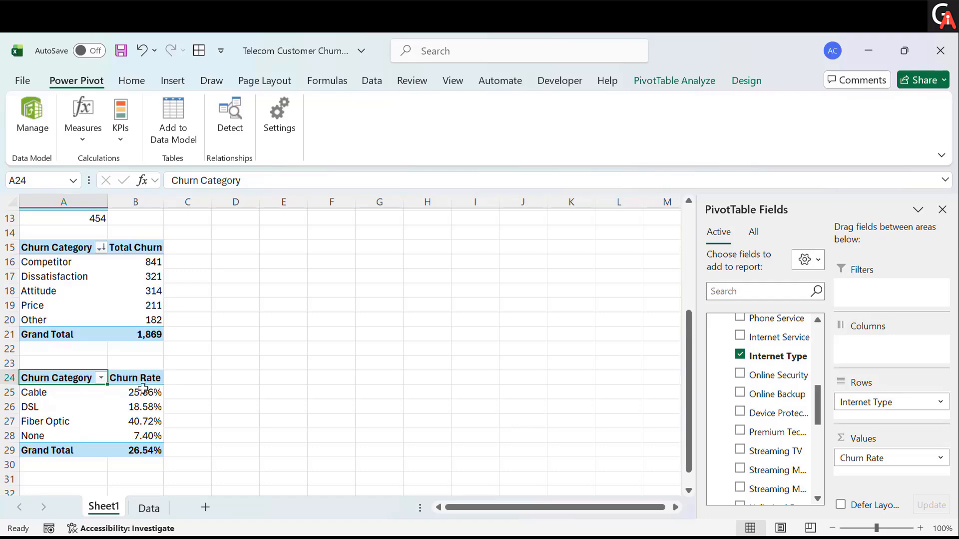
- Rename the row header of the PivotTable at A24 to Internet Type
{"action": "left_click", "coordinate": [255, 182]}
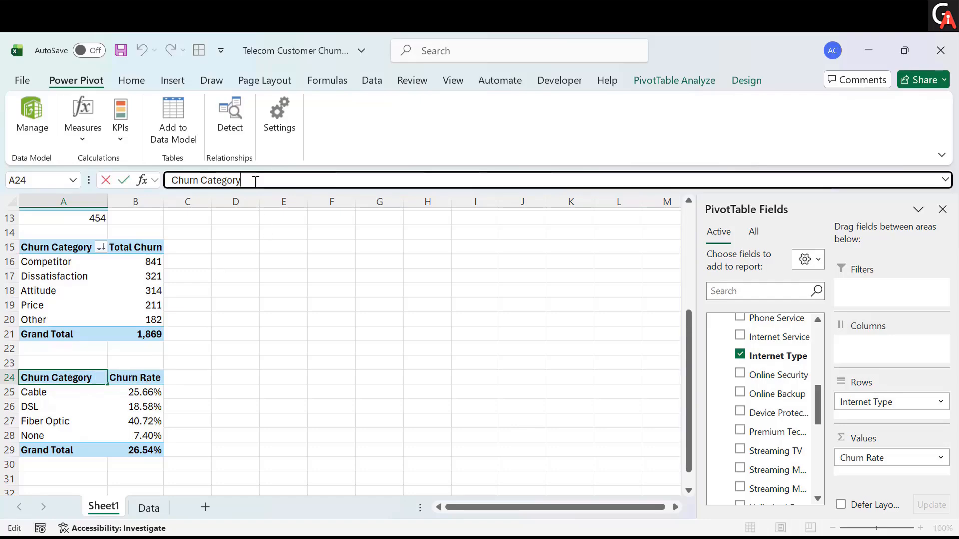
{"action": "key", "text": "BackSpace"}
{"action": "key", "text": "BackSpace"}
{"action": "key", "text": "BackSpace"}
{"action": "key", "text": "BackSpace"}
{"action": "key", "text": "BackSpace"}
{"action": "key", "text": "BackSpace"}
{"action": "key", "text": "BackSpace"}
{"action": "key", "text": "BackSpace"}
{"action": "key", "text": "BackSpace"}
{"action": "key", "text": "BackSpace"}
{"action": "key", "text": "BackSpace"}
{"action": "key", "text": "BackSpace"}
{"action": "key", "text": "BackSpace"}
{"action": "key", "text": "BackSpace"}
{"action": "type", "text": "I"}
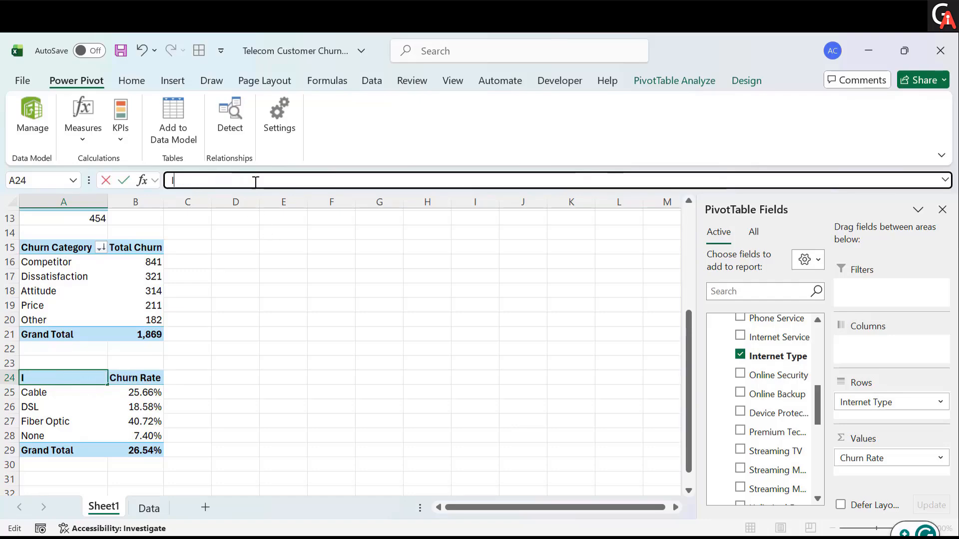
{"action": "type", "text": "nternet Typ"}
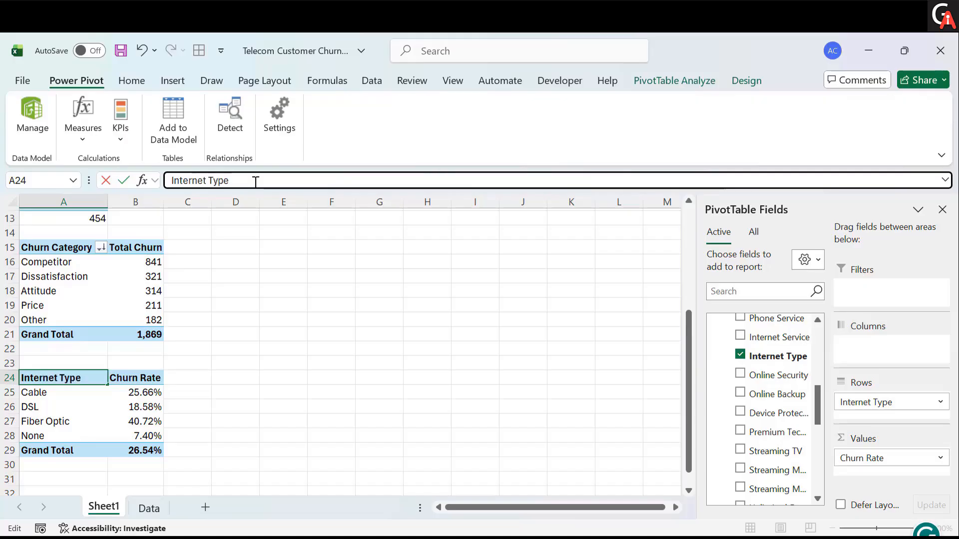
{"action": "type", "text": "e"}
{"action": "key", "text": "Return"}
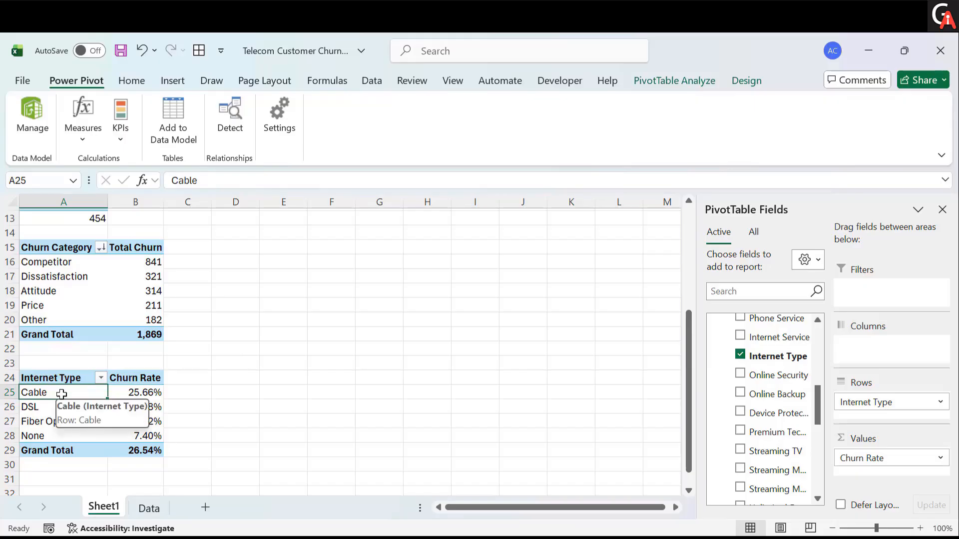
- Sort the Internet Type rows in descending order by Churn Rate
{"action": "right_click", "coordinate": [61, 394]}
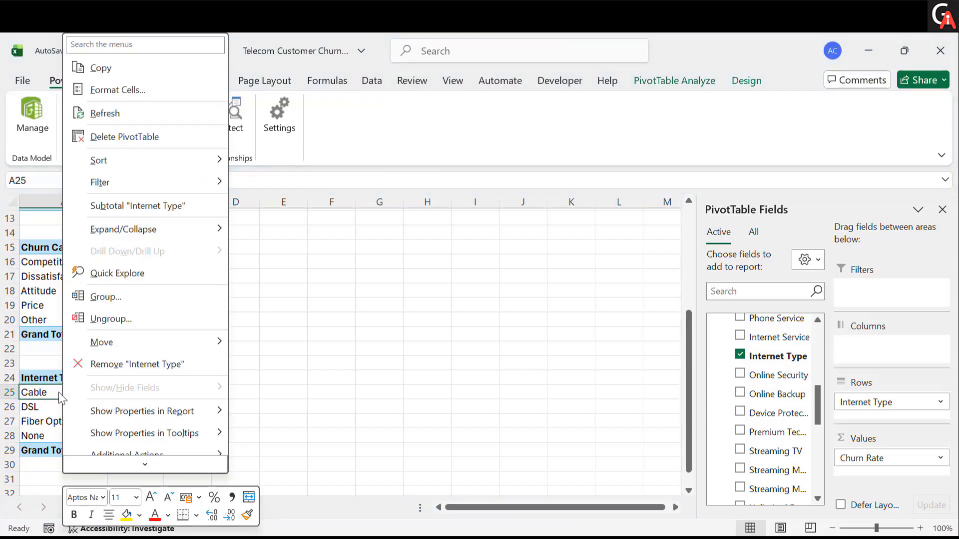
{"action": "key", "text": "Escape"}
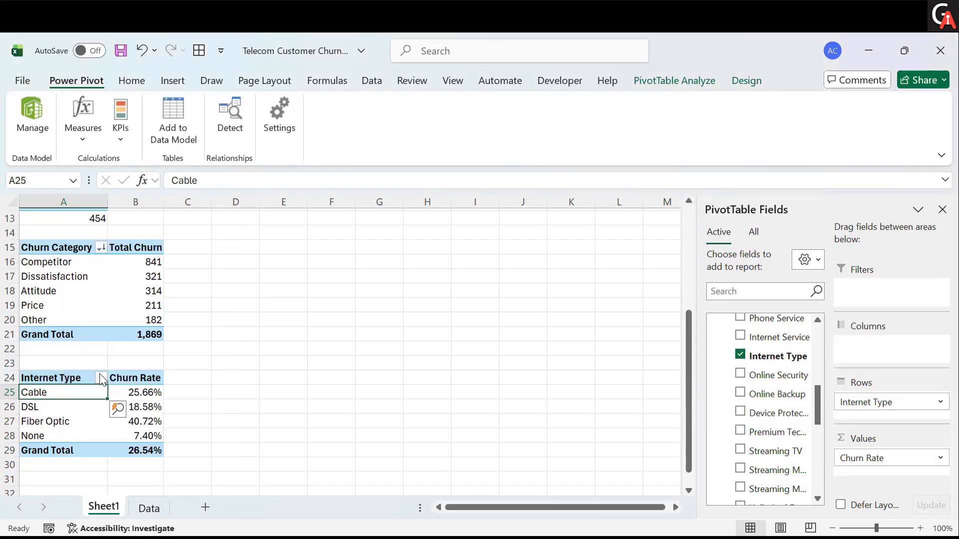
{"action": "left_click", "coordinate": [100, 377]}
{"action": "key", "text": "Escape"}
{"action": "left_click", "coordinate": [98, 379]}
{"action": "left_click", "coordinate": [98, 377]}
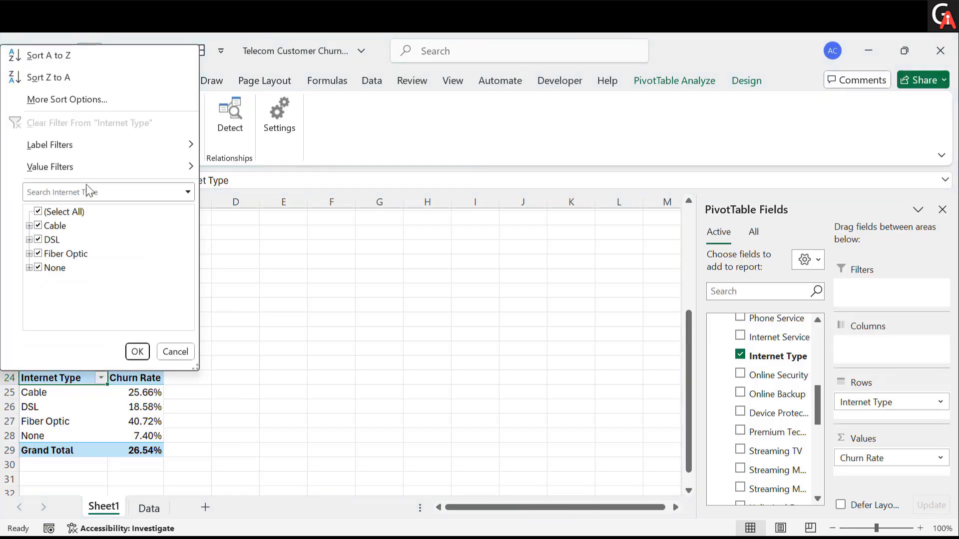
{"action": "left_click", "coordinate": [92, 102]}
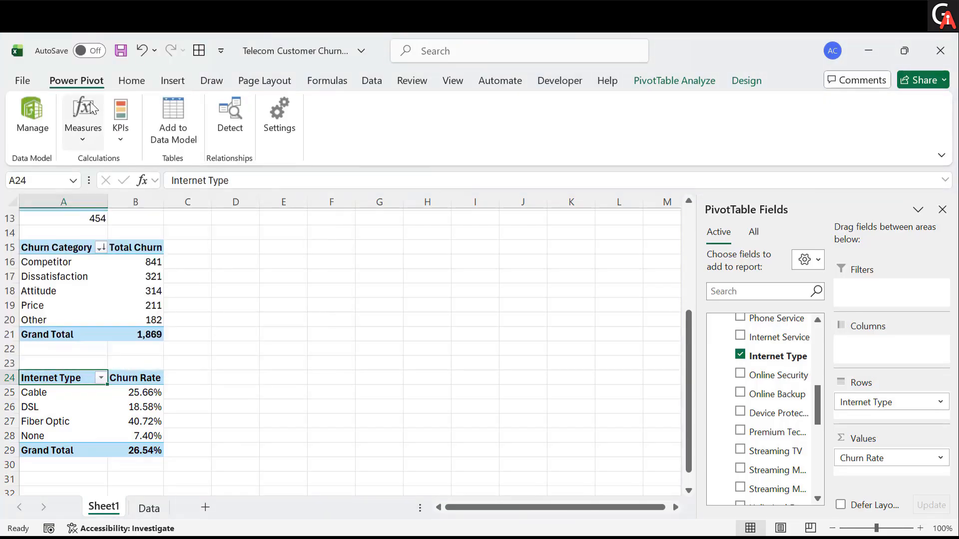
{"action": "left_click", "coordinate": [462, 218]}
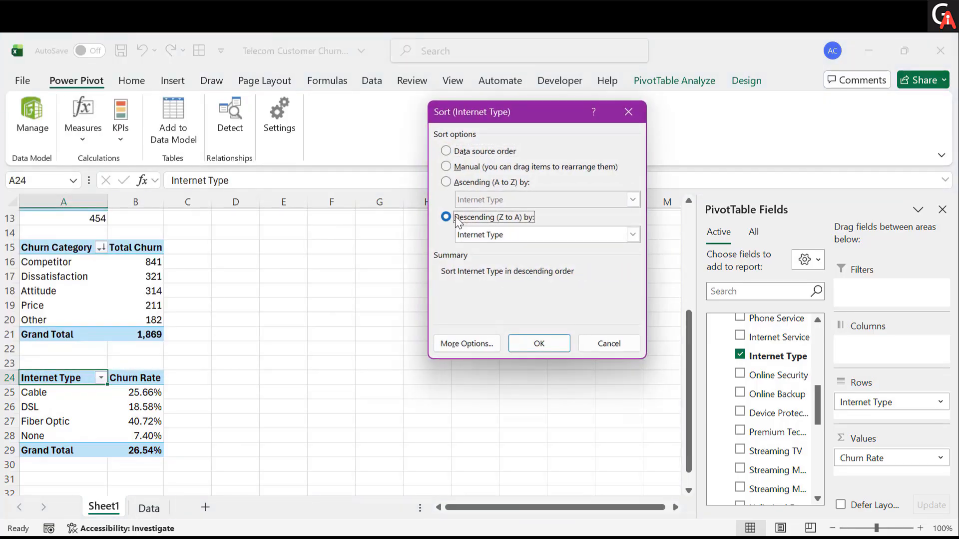
{"action": "left_click", "coordinate": [537, 236]}
{"action": "left_click", "coordinate": [503, 265]}
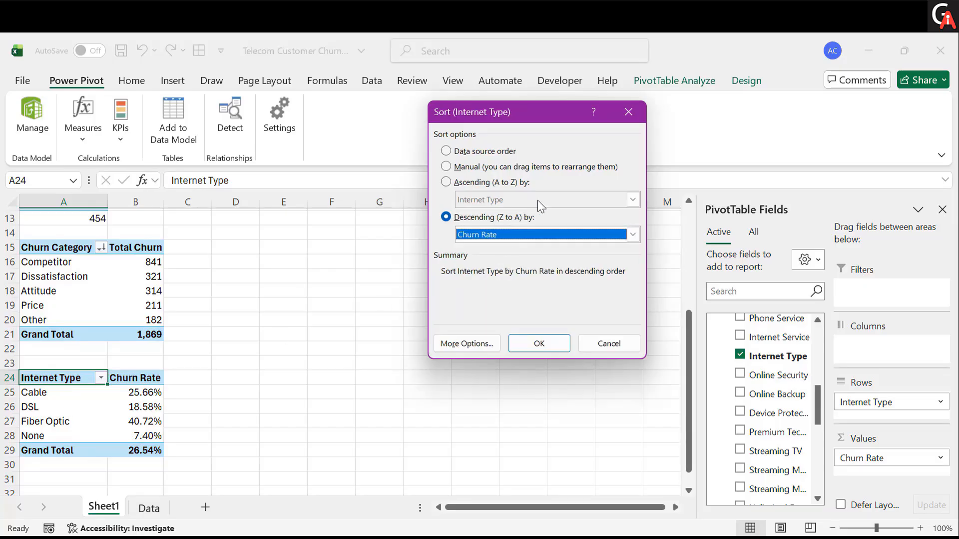
{"action": "left_click", "coordinate": [538, 343]}
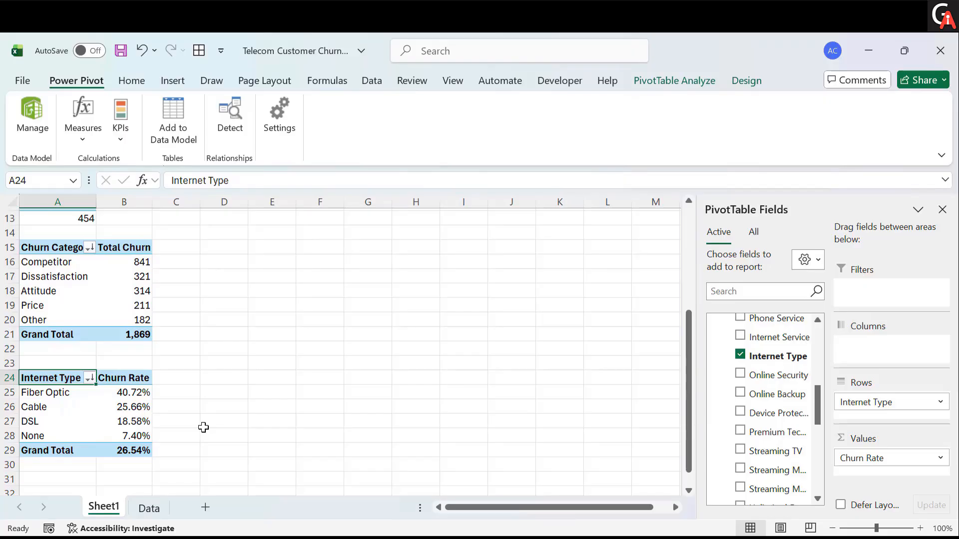
- Copy the Internet Type PivotTable and paste it at cell A32
{"action": "scroll", "coordinate": [203, 427], "scroll_direction": "down", "scroll_amount": 1}
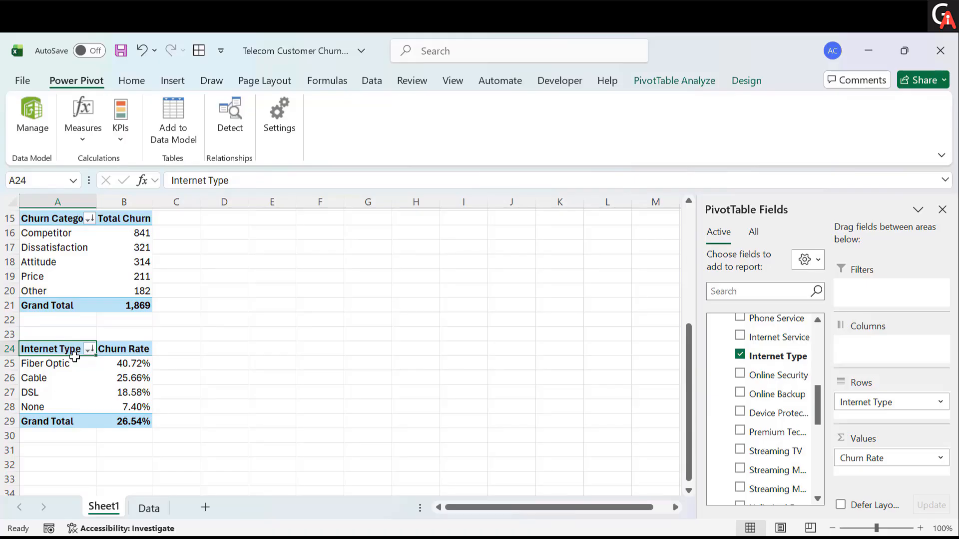
{"action": "left_click_drag", "start_coordinate": [75, 352], "coordinate": [132, 416]}
{"action": "key", "text": "ctrl+c"}
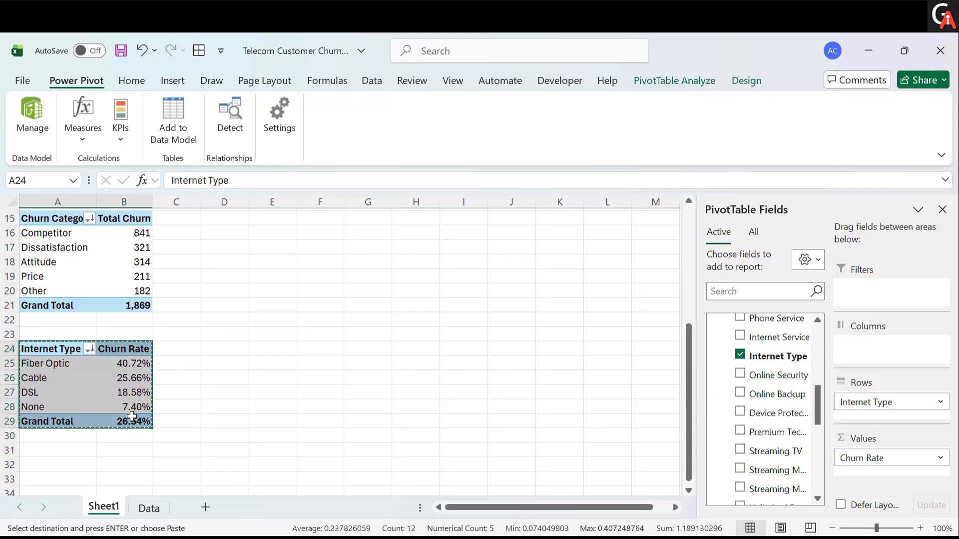
{"action": "scroll", "coordinate": [75, 404], "scroll_direction": "down", "scroll_amount": 1}
{"action": "left_click", "coordinate": [74, 406]}
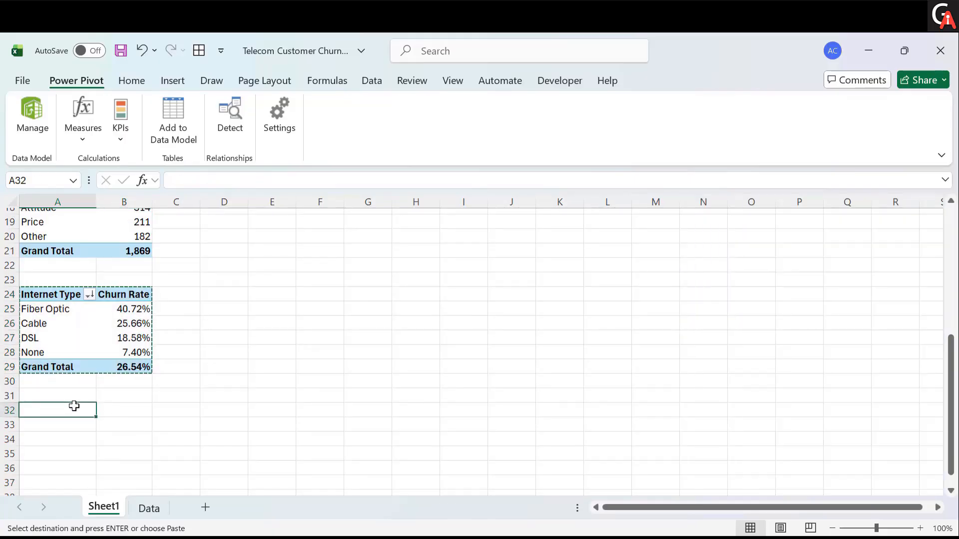
{"action": "key", "text": "ctrl+v"}
{"action": "key", "text": "Escape"}
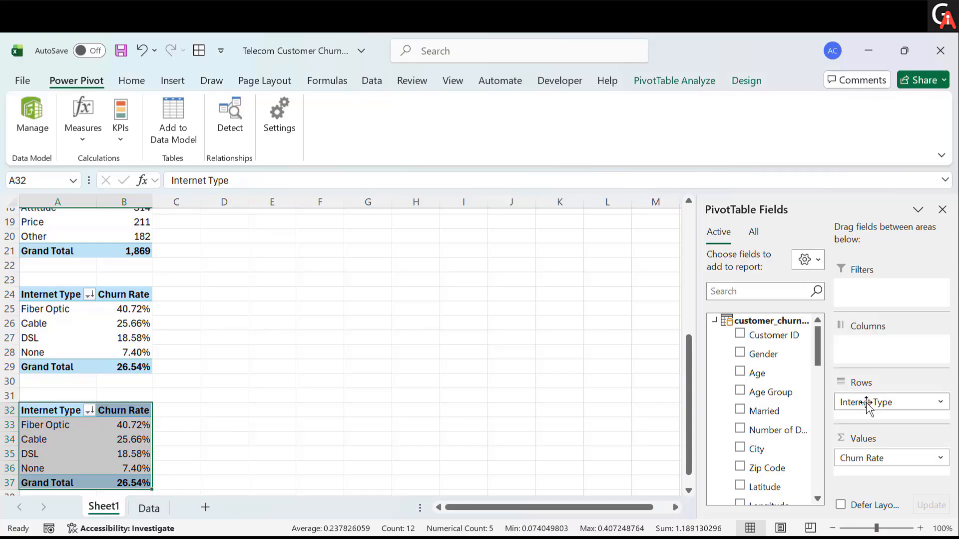
- Replace Internet Type with the Contract field as the row field of the PivotTable at A32
{"action": "left_click_drag", "start_coordinate": [867, 404], "coordinate": [600, 390]}
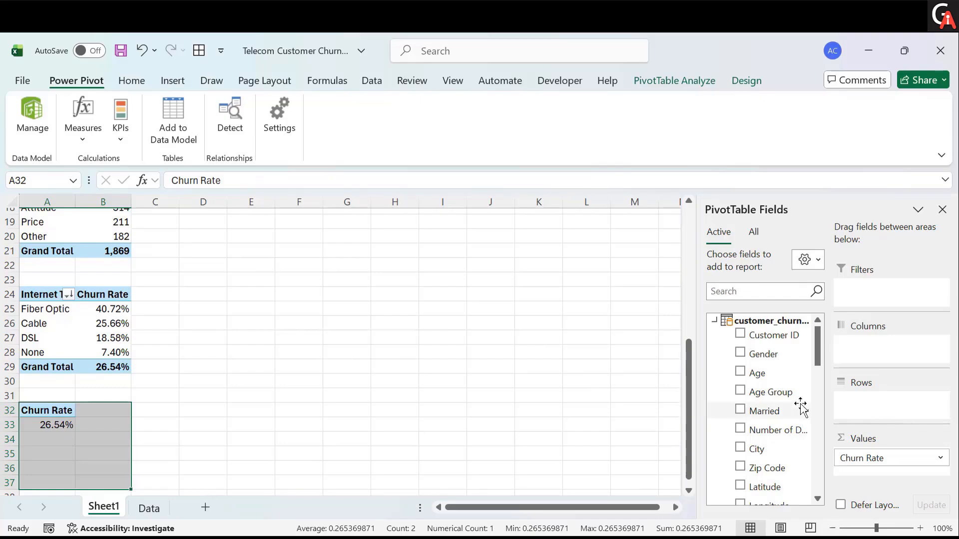
{"action": "scroll", "coordinate": [771, 435], "scroll_direction": "down", "scroll_amount": 3}
{"action": "scroll", "coordinate": [771, 439], "scroll_direction": "down", "scroll_amount": 1}
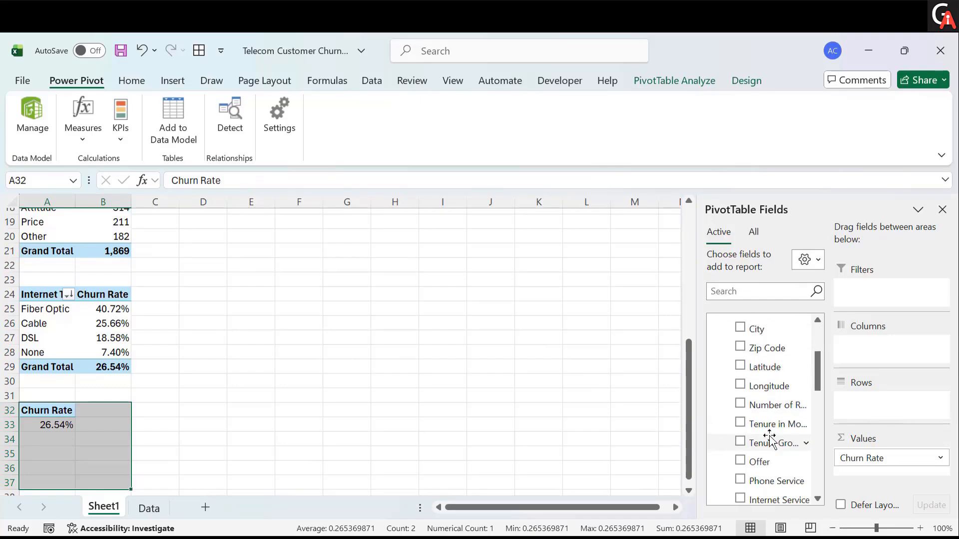
{"action": "scroll", "coordinate": [771, 439], "scroll_direction": "up", "scroll_amount": 4}
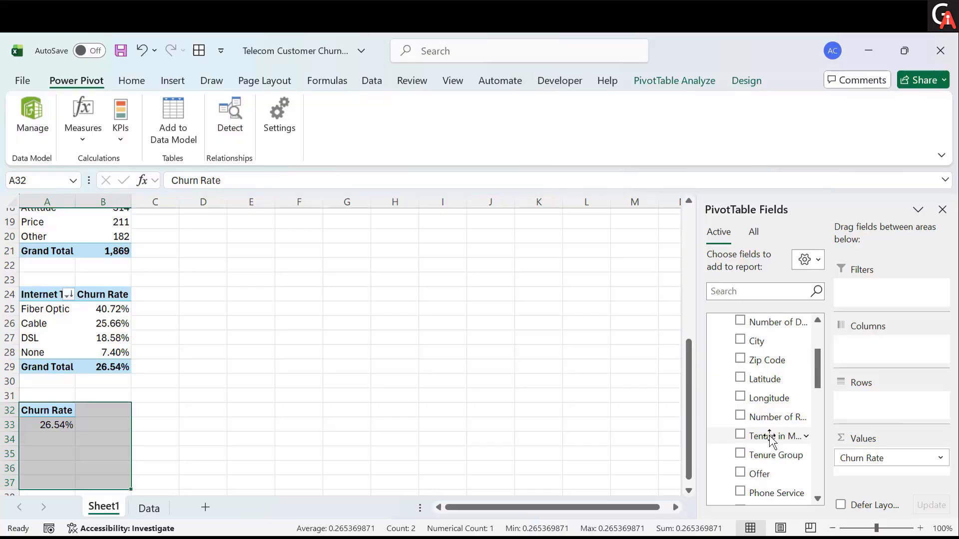
{"action": "left_click", "coordinate": [746, 291]}
{"action": "type", "text": "con"}
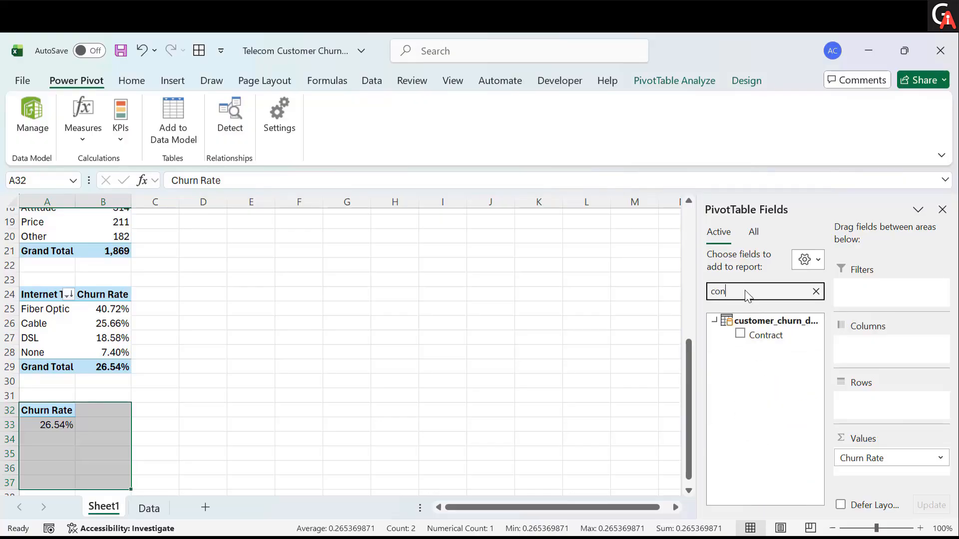
{"action": "left_click_drag", "start_coordinate": [763, 336], "coordinate": [879, 352]}
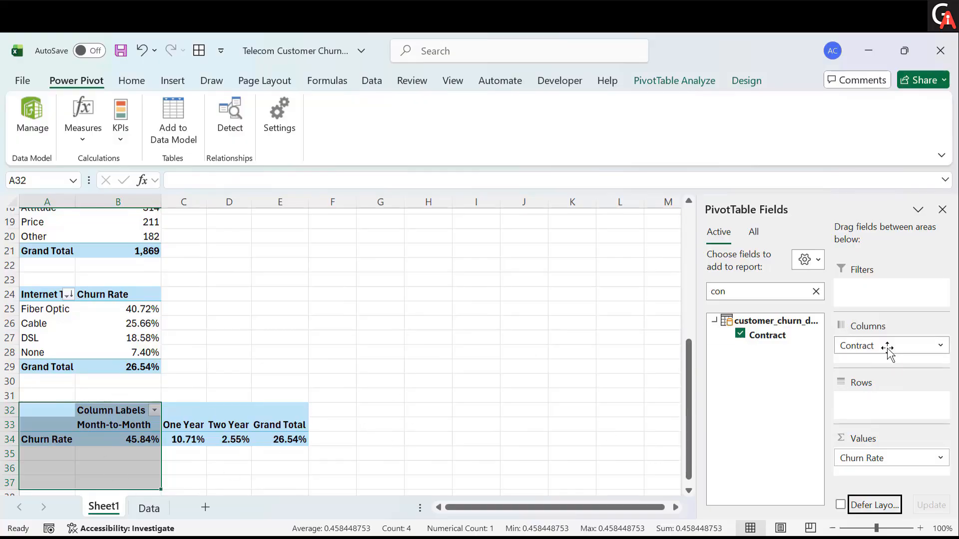
{"action": "left_click_drag", "start_coordinate": [889, 352], "coordinate": [902, 417]}
- Rename the row header of the PivotTable at A32 to Contract Type
{"action": "scroll", "coordinate": [401, 452], "scroll_direction": "down", "scroll_amount": 1}
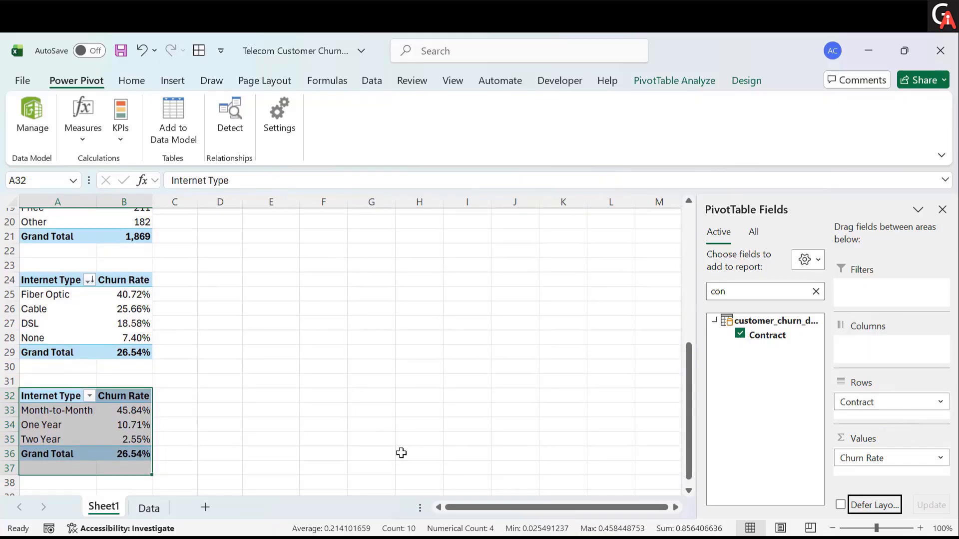
{"action": "left_click", "coordinate": [52, 423]}
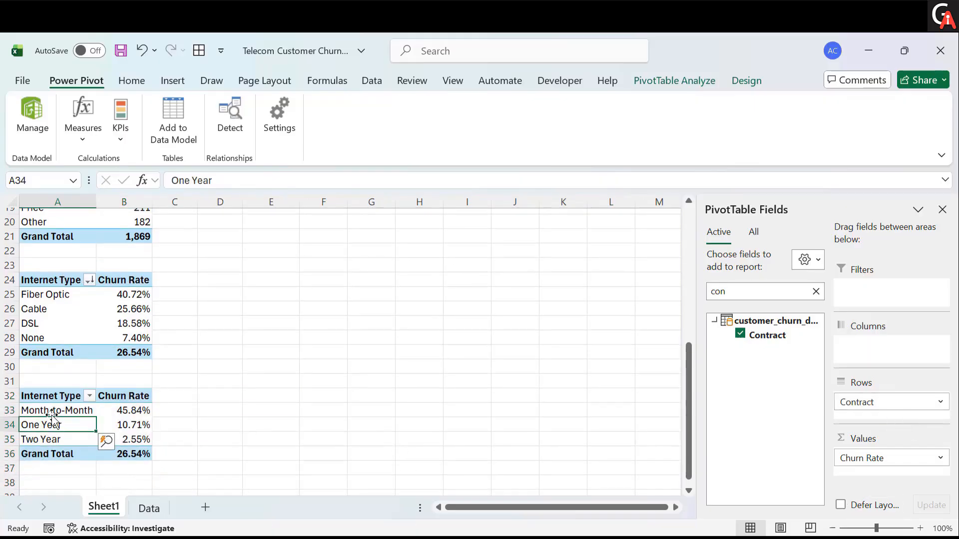
{"action": "left_click", "coordinate": [52, 408]}
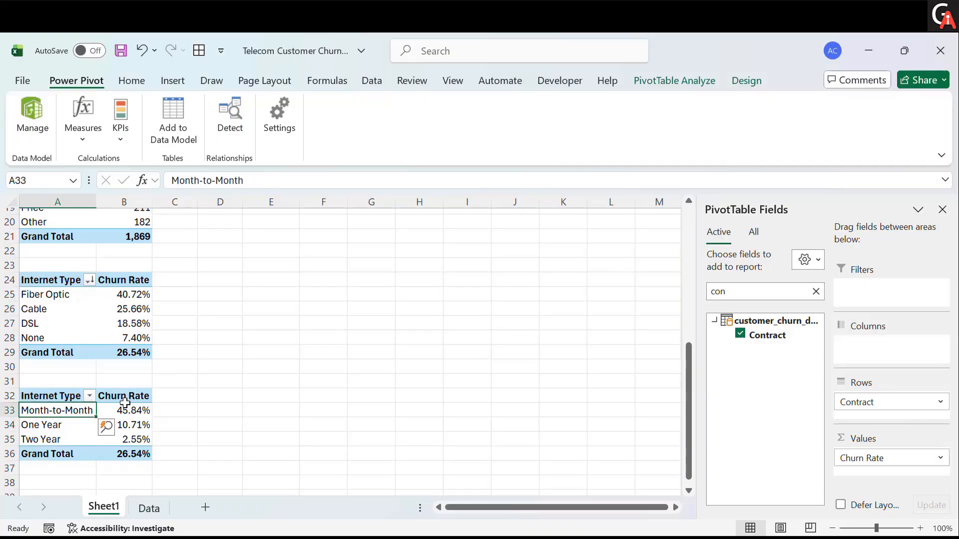
{"action": "left_click", "coordinate": [60, 397]}
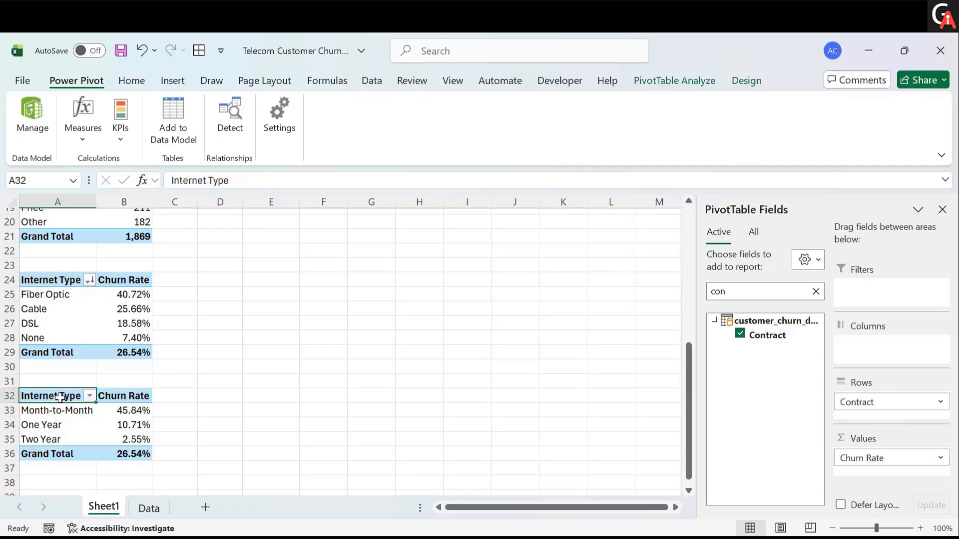
{"action": "left_click", "coordinate": [232, 183]}
{"action": "key", "text": "BackSpace"}
{"action": "key", "text": "BackSpace"}
{"action": "key", "text": "BackSpace"}
{"action": "key", "text": "BackSpace"}
{"action": "key", "text": "BackSpace"}
{"action": "key", "text": "BackSpace"}
{"action": "key", "text": "BackSpace"}
{"action": "key", "text": "BackSpace"}
{"action": "key", "text": "BackSpace"}
{"action": "key", "text": "BackSpace"}
{"action": "key", "text": "BackSpace"}
{"action": "key", "text": "BackSpace"}
{"action": "key", "text": "BackSpace"}
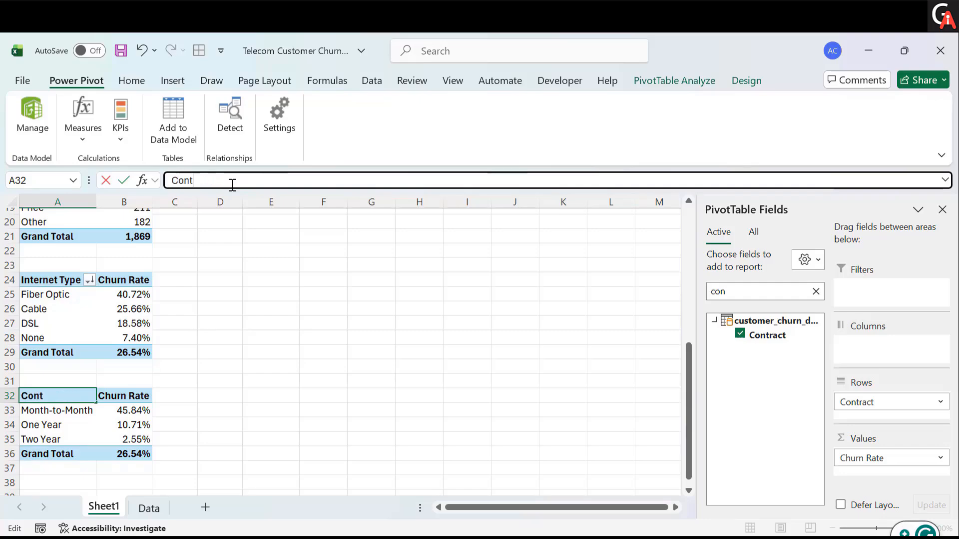
{"action": "type", "text": "Contract Type"}
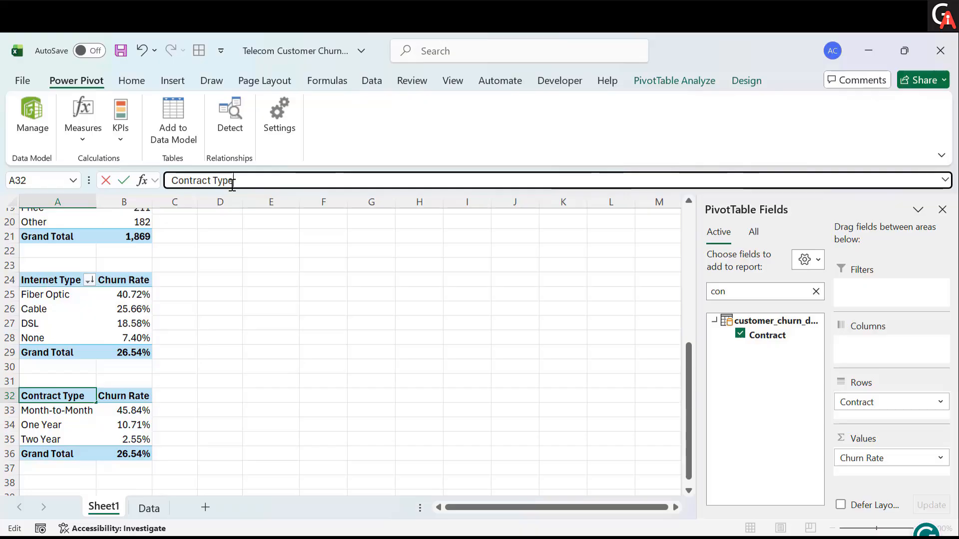
{"action": "key", "text": "Return"}
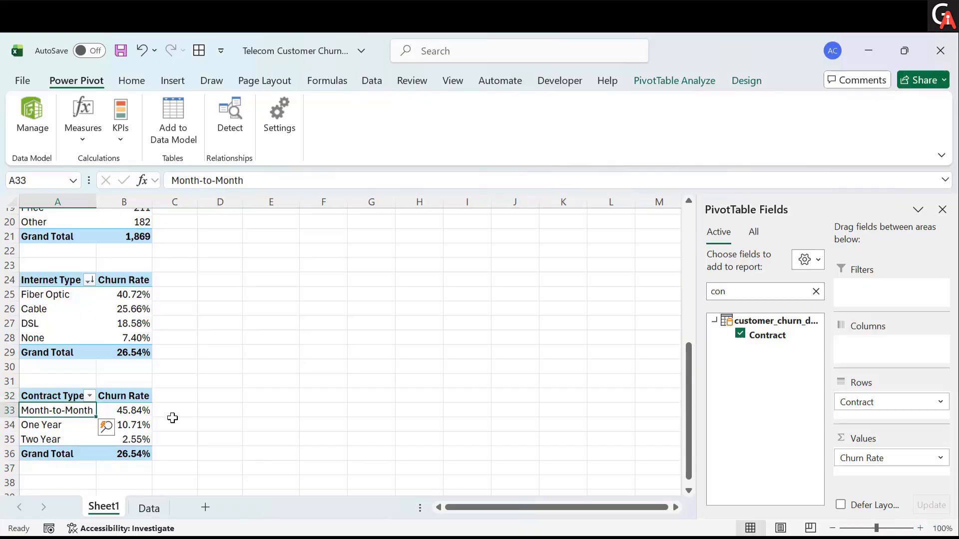
- Copy the Contract Type PivotTable and paste it at cell A38
{"action": "scroll", "coordinate": [173, 417], "scroll_direction": "down", "scroll_amount": 1}
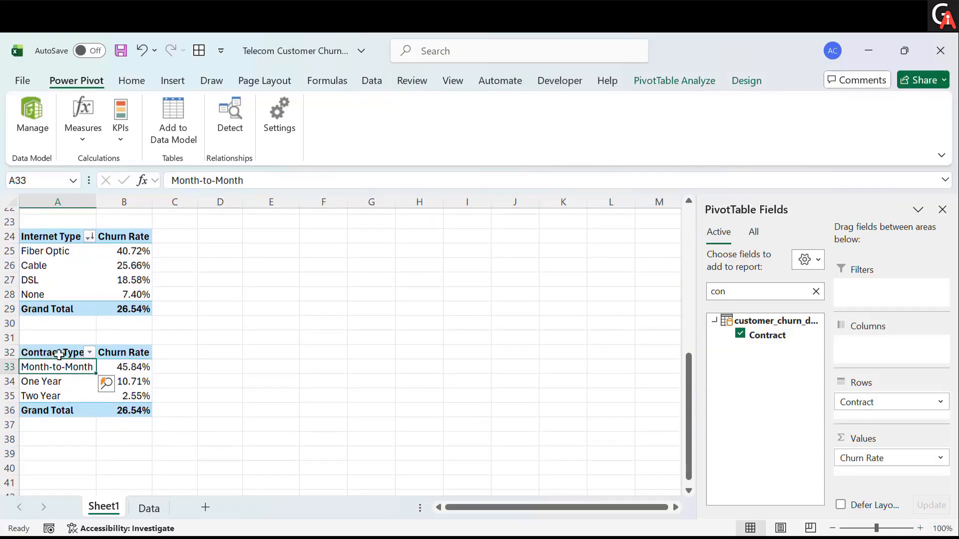
{"action": "left_click_drag", "start_coordinate": [59, 354], "coordinate": [110, 405]}
{"action": "key", "text": "ctrl+c"}
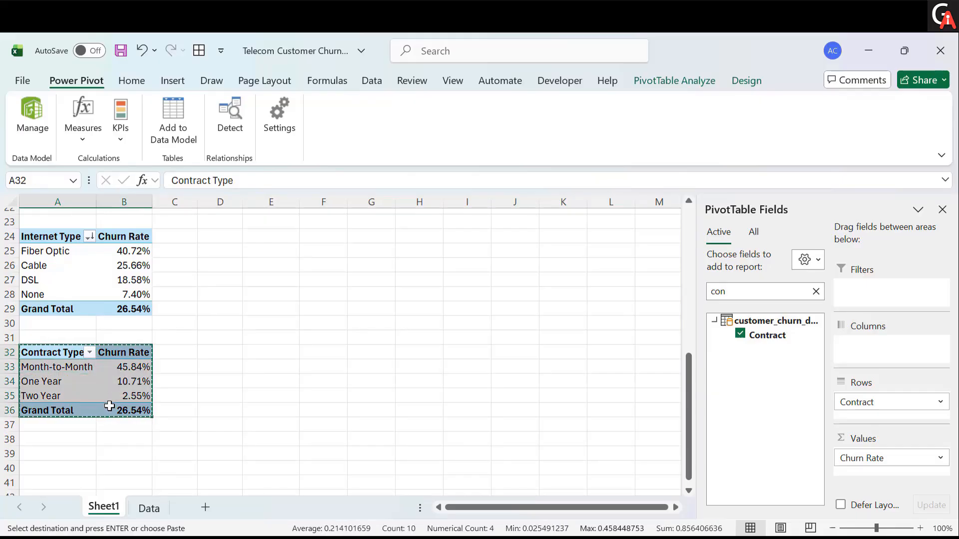
{"action": "scroll", "coordinate": [107, 400], "scroll_direction": "down", "scroll_amount": 1}
{"action": "left_click", "coordinate": [75, 427]}
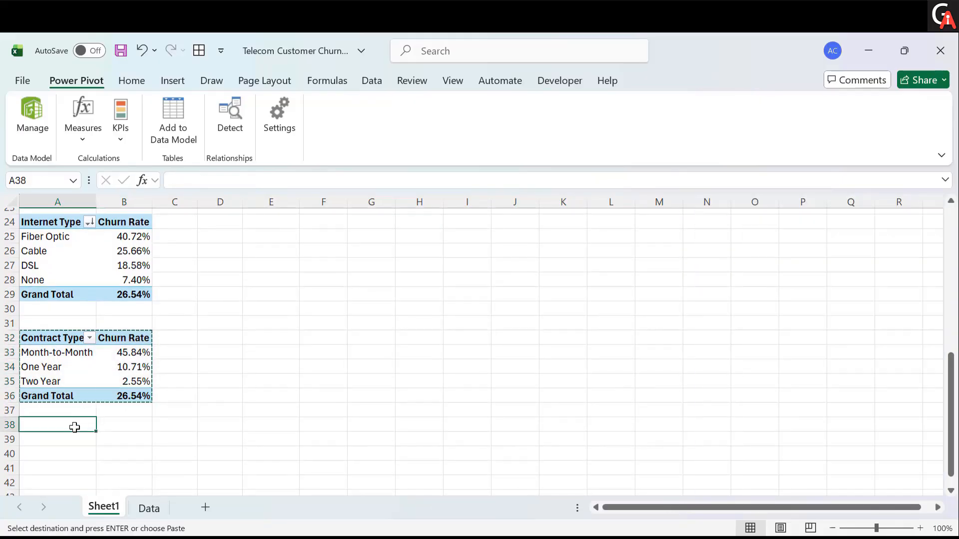
{"action": "key", "text": "ctrl+v"}
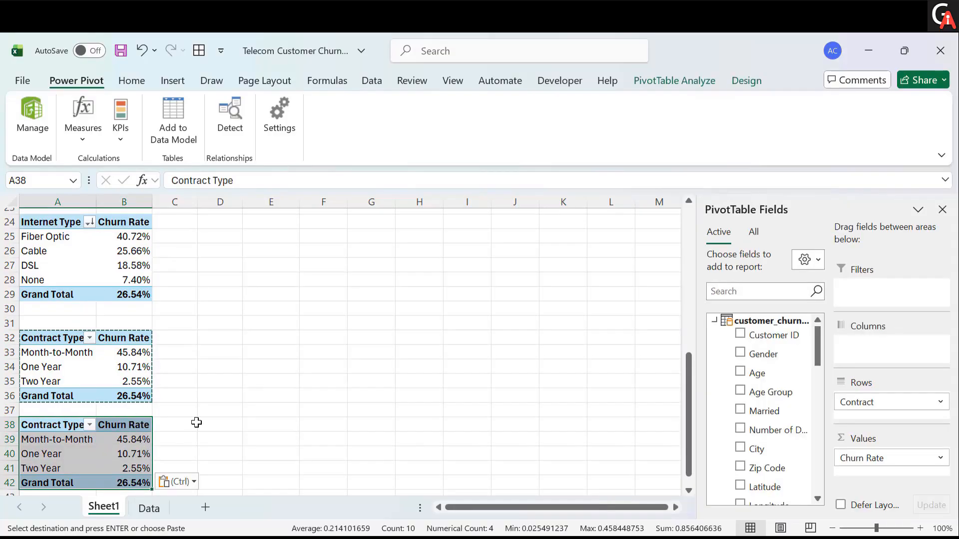
{"action": "key", "text": "Escape"}
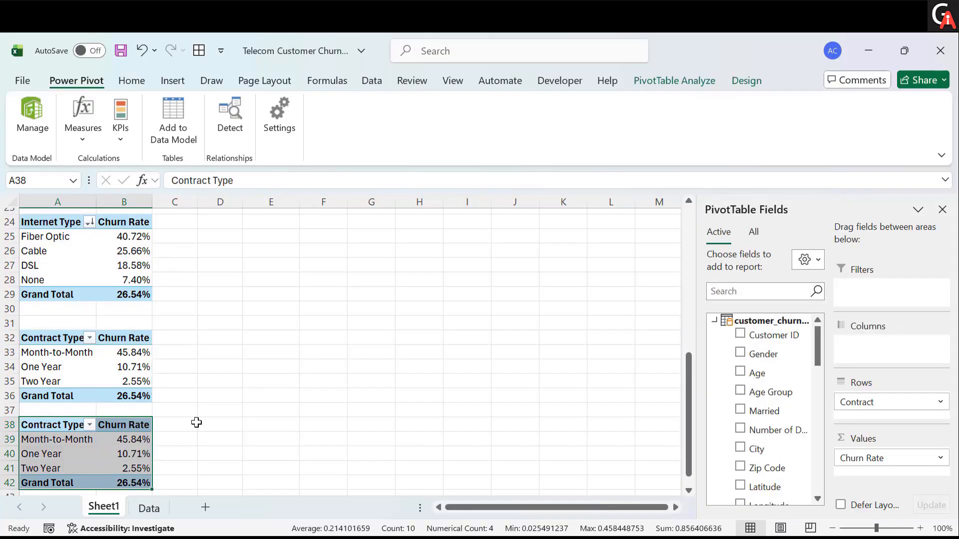
{"action": "scroll", "coordinate": [331, 410], "scroll_direction": "down", "scroll_amount": 1}
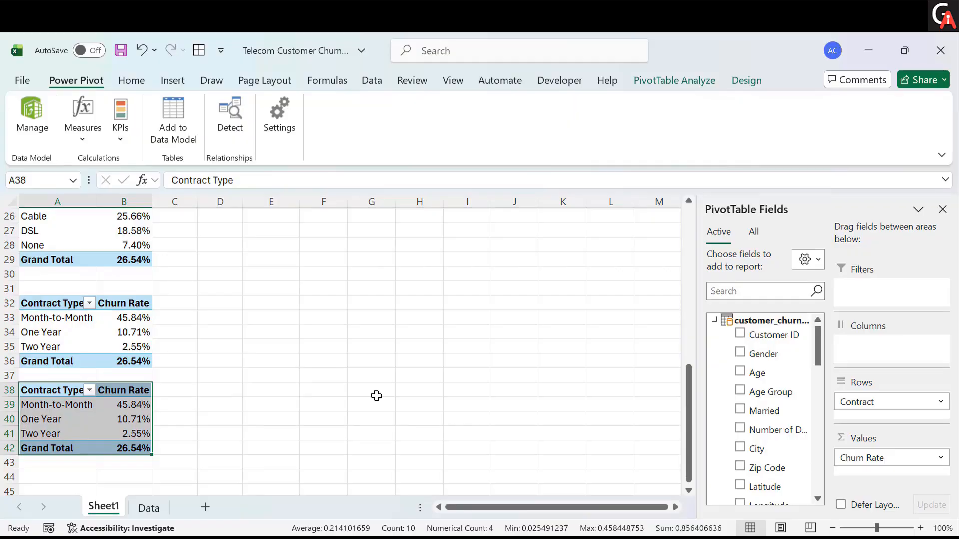
{"action": "scroll", "coordinate": [763, 448], "scroll_direction": "down", "scroll_amount": 2}
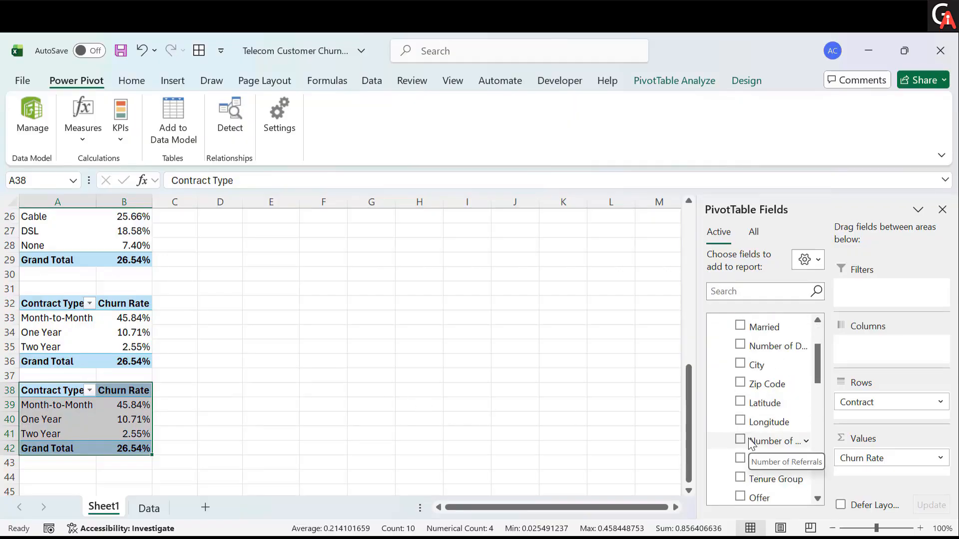
{"action": "scroll", "coordinate": [780, 481], "scroll_direction": "down", "scroll_amount": 1}
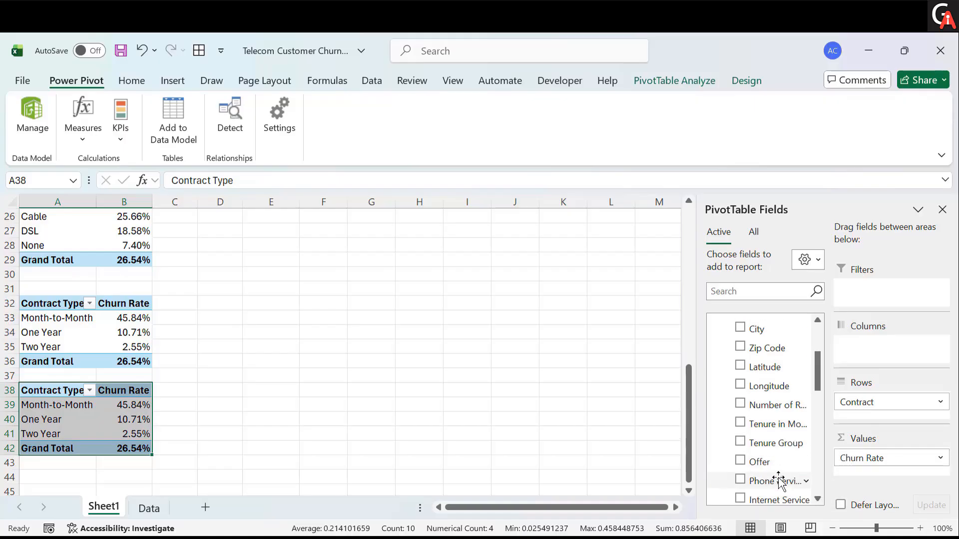
- Add the Total Churn measure to the values and remove the Contract row field from the PivotTable at A38
{"action": "scroll", "coordinate": [760, 430], "scroll_direction": "down", "scroll_amount": 10}
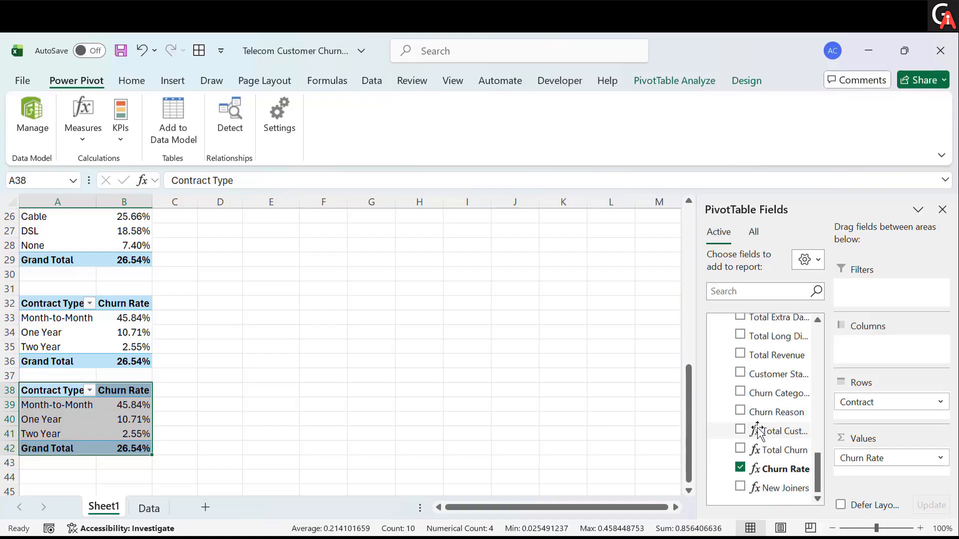
{"action": "left_click_drag", "start_coordinate": [771, 449], "coordinate": [879, 472]}
{"action": "left_click_drag", "start_coordinate": [871, 401], "coordinate": [537, 364]}
- Add Age Group as the row field of the PivotTable at A38
{"action": "scroll", "coordinate": [748, 379], "scroll_direction": "up", "scroll_amount": 3}
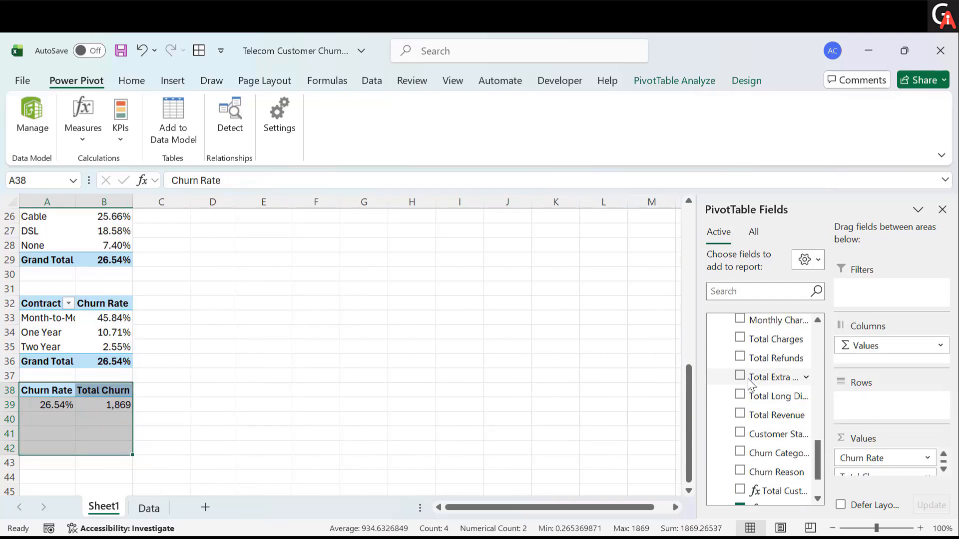
{"action": "scroll", "coordinate": [748, 379], "scroll_direction": "up", "scroll_amount": 3}
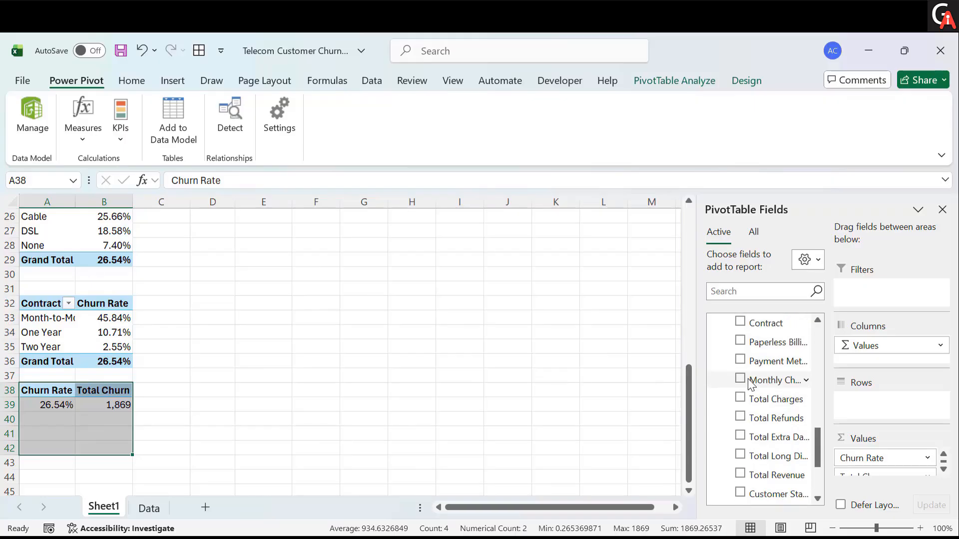
{"action": "scroll", "coordinate": [748, 379], "scroll_direction": "up", "scroll_amount": 9}
{"action": "scroll", "coordinate": [748, 379], "scroll_direction": "up", "scroll_amount": 10}
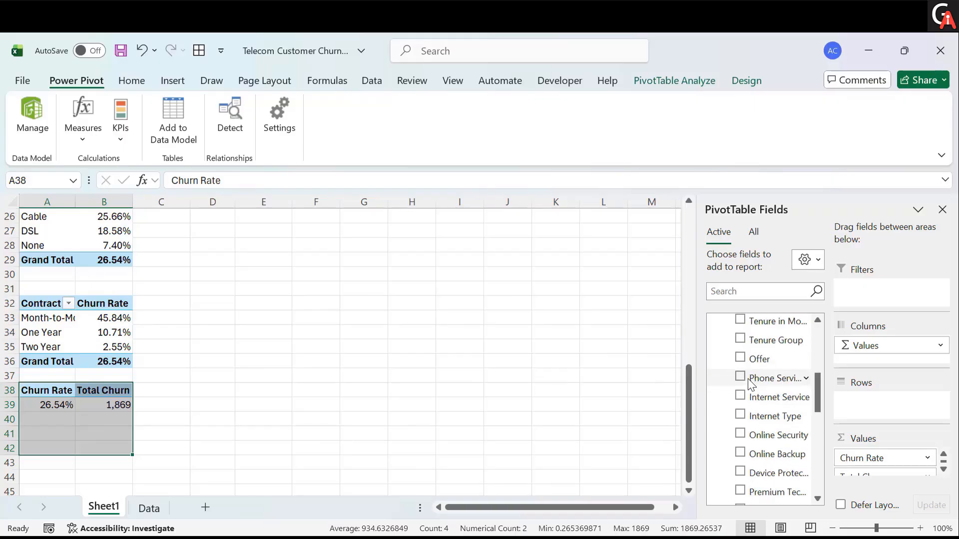
{"action": "scroll", "coordinate": [758, 332], "scroll_direction": "up", "scroll_amount": 6}
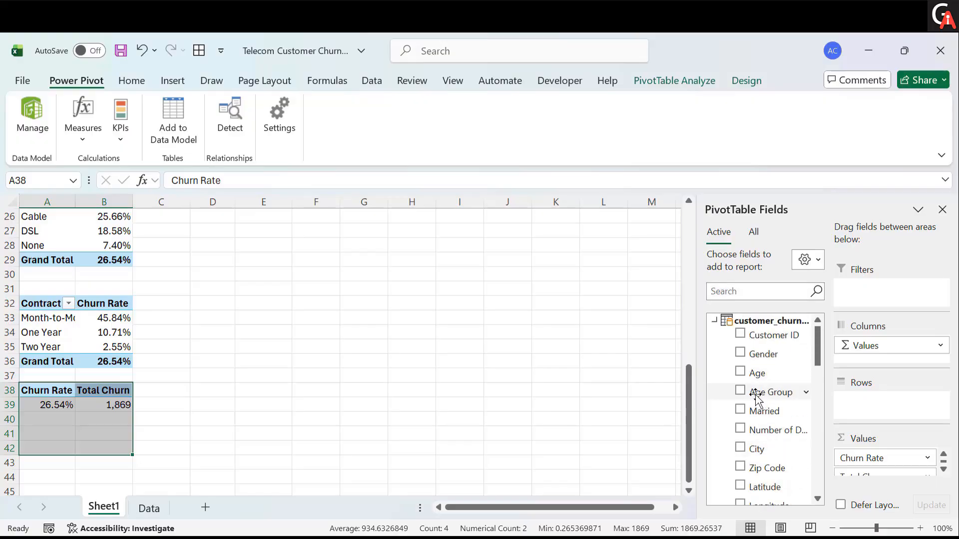
{"action": "left_click_drag", "start_coordinate": [757, 398], "coordinate": [875, 414]}
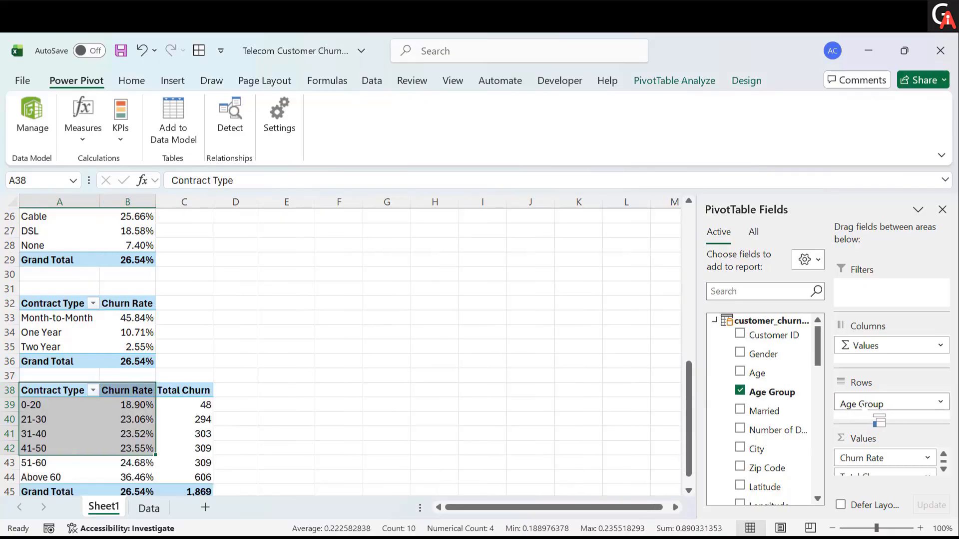
- Reorder the PivotTable values so Total Churn comes before Churn Rate
{"action": "scroll", "coordinate": [460, 460], "scroll_direction": "down", "scroll_amount": 1}
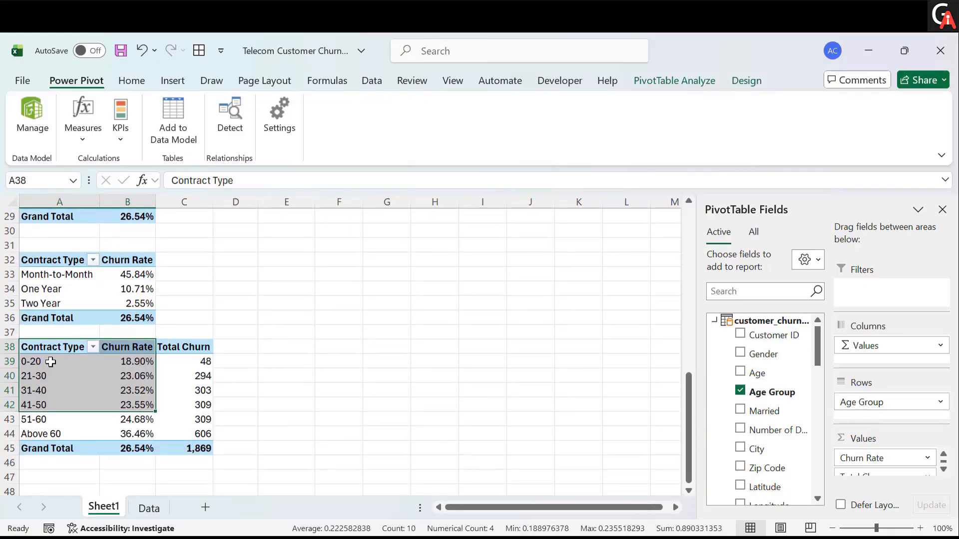
{"action": "left_click", "coordinate": [51, 361]}
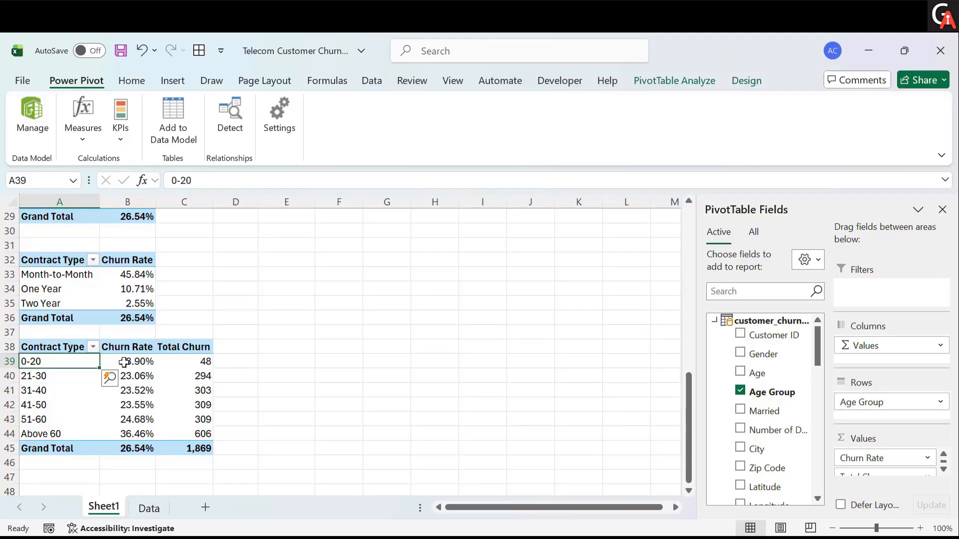
{"action": "mouse_move", "coordinate": [173, 358]}
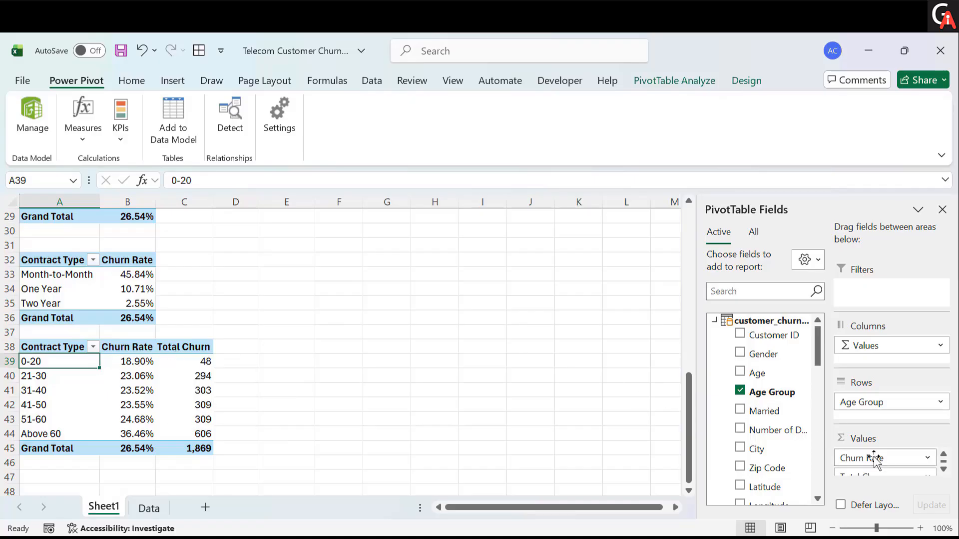
{"action": "scroll", "coordinate": [877, 465], "scroll_direction": "down", "scroll_amount": 1}
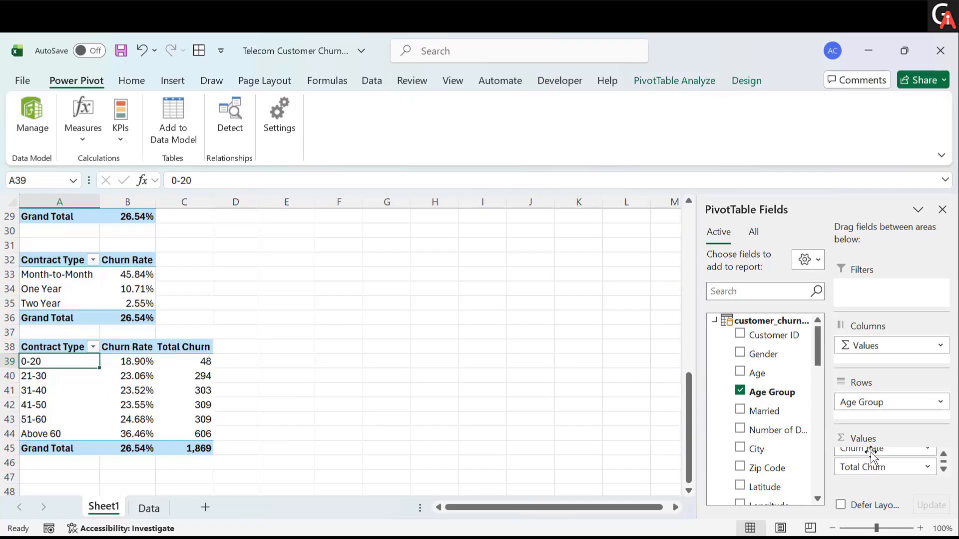
{"action": "left_click_drag", "start_coordinate": [873, 455], "coordinate": [878, 479]}
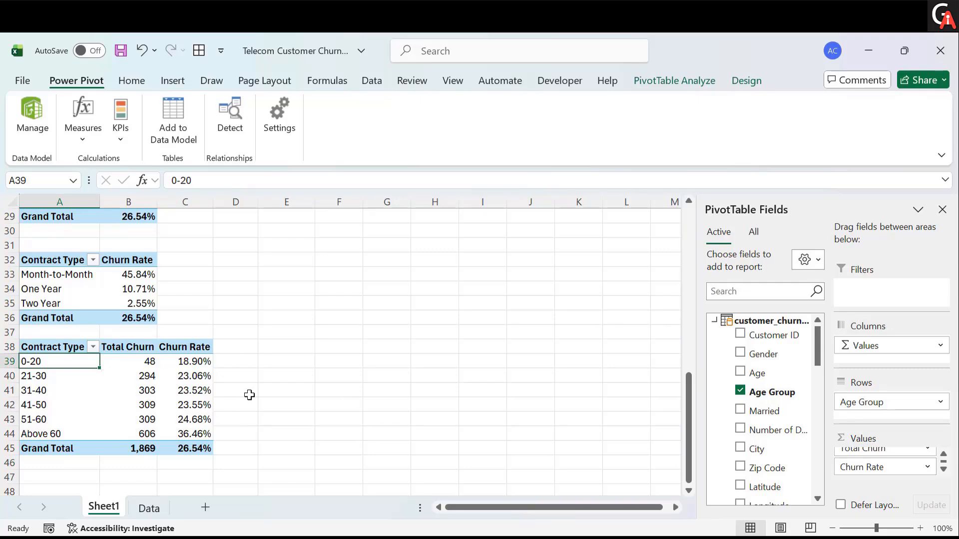
- Rename the row header of the PivotTable at A38 to Age Group
{"action": "scroll", "coordinate": [249, 382], "scroll_direction": "down", "scroll_amount": 1}
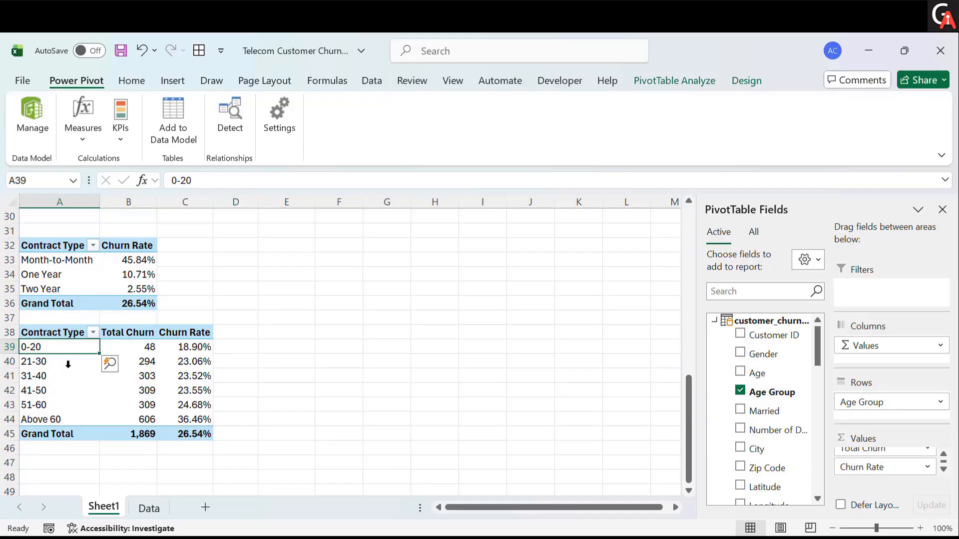
{"action": "left_click", "coordinate": [57, 333]}
{"action": "left_click", "coordinate": [248, 182]}
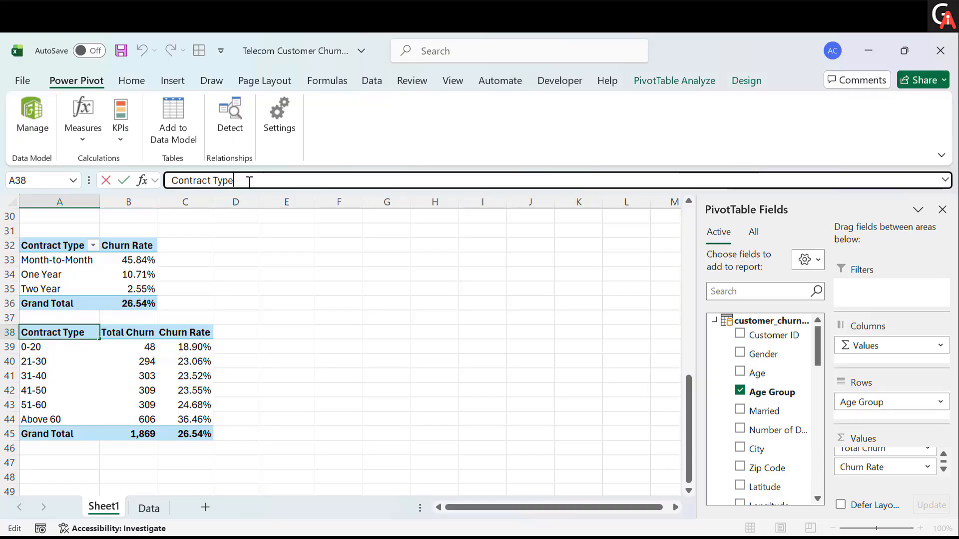
{"action": "key", "text": "BackSpace"}
{"action": "key", "text": "BackSpace"}
{"action": "key", "text": "BackSpace"}
{"action": "key", "text": "BackSpace"}
{"action": "key", "text": "BackSpace"}
{"action": "key", "text": "BackSpace"}
{"action": "key", "text": "BackSpace"}
{"action": "key", "text": "BackSpace"}
{"action": "key", "text": "BackSpace"}
{"action": "key", "text": "BackSpace"}
{"action": "key", "text": "BackSpace"}
{"action": "key", "text": "BackSpace"}
{"action": "key", "text": "BackSpace"}
{"action": "type", "text": "Ag"}
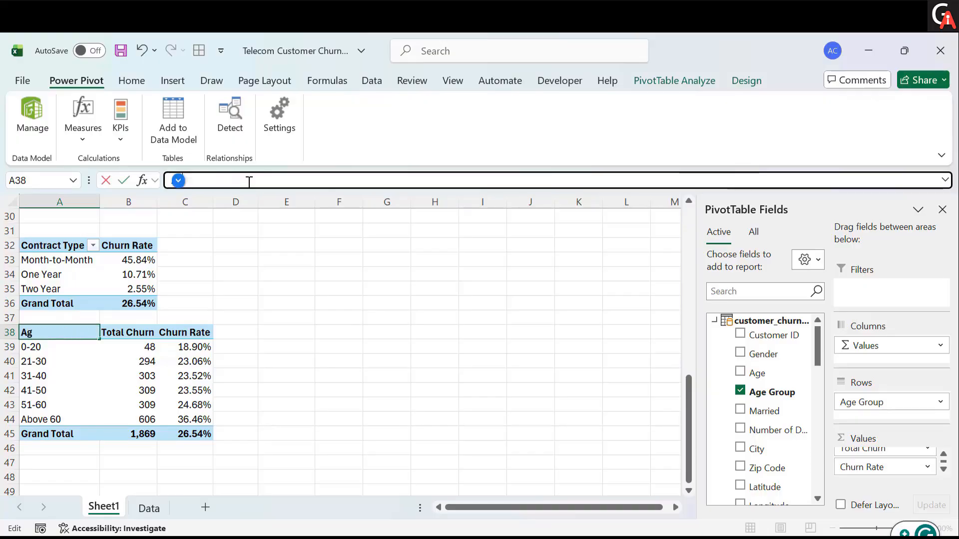
{"action": "type", "text": "e Gro"}
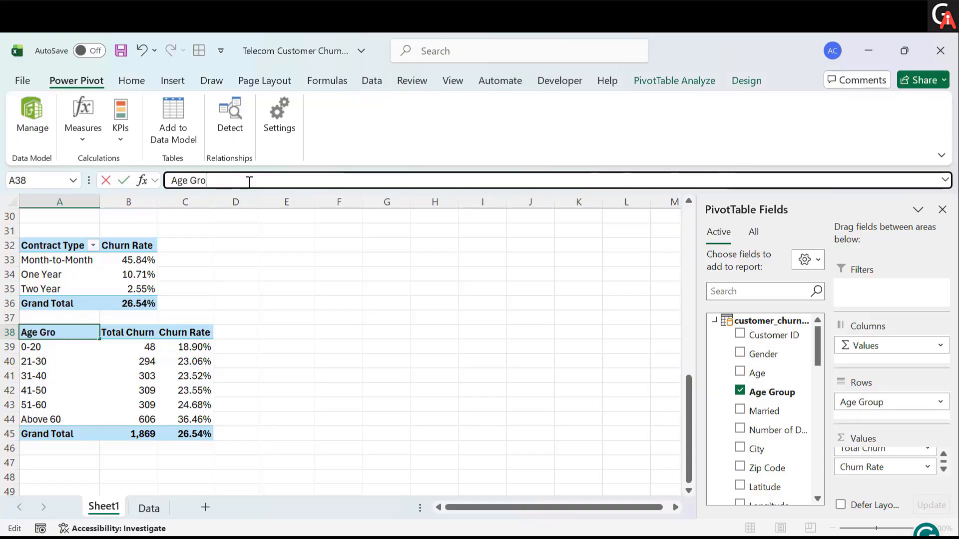
{"action": "type", "text": "y"}
{"action": "key", "text": "BackSpace"}
{"action": "type", "text": "up"}
{"action": "key", "text": "Return"}
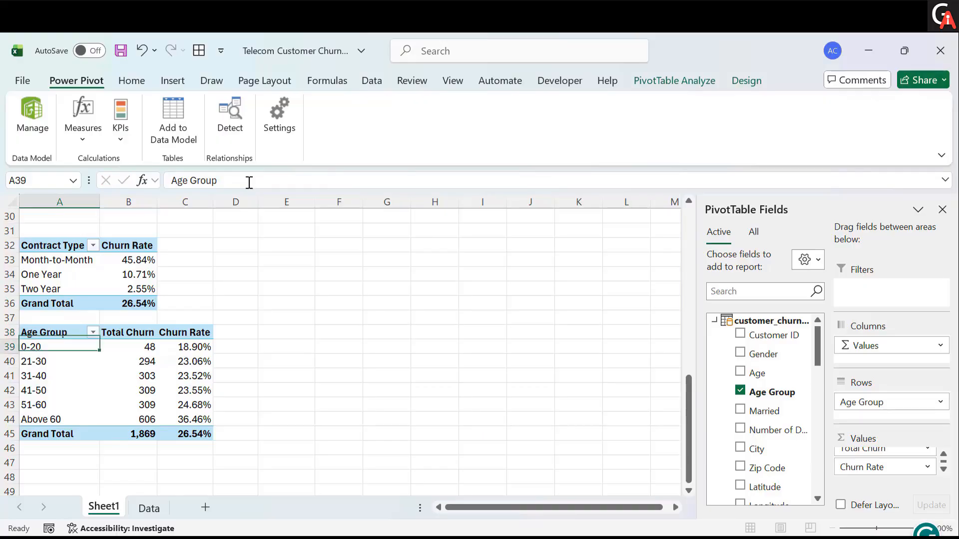
- Copy the Age Group PivotTable and paste it at cell A47
{"action": "scroll", "coordinate": [247, 388], "scroll_direction": "down", "scroll_amount": 1}
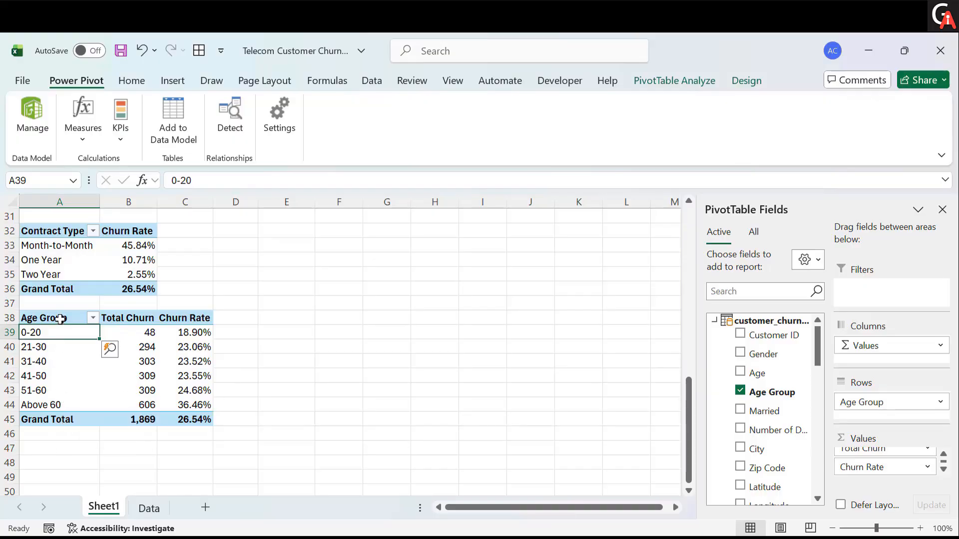
{"action": "left_click_drag", "start_coordinate": [60, 319], "coordinate": [193, 415]}
{"action": "key", "text": "ctrl+c"}
{"action": "scroll", "coordinate": [194, 410], "scroll_direction": "down", "scroll_amount": 1}
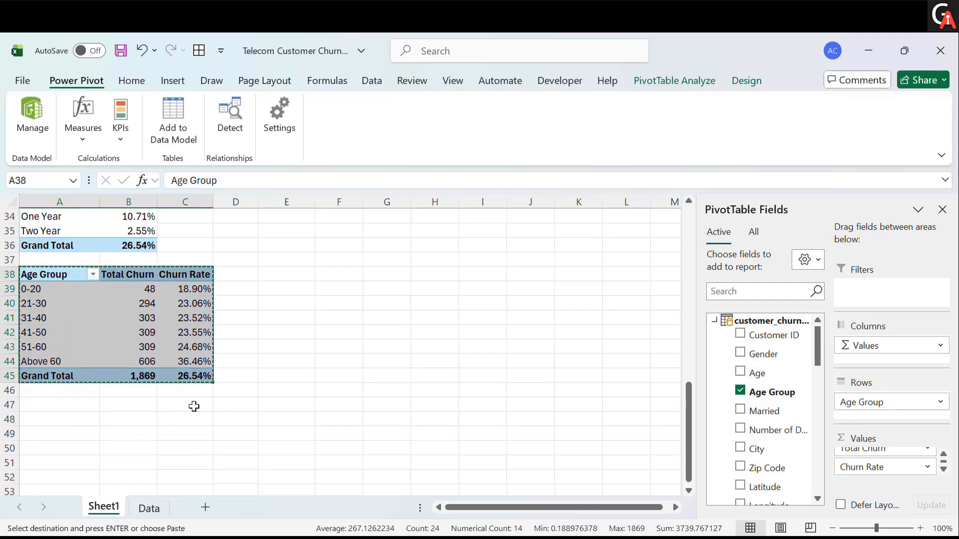
{"action": "left_click", "coordinate": [54, 408]}
{"action": "key", "text": "ctrl+v"}
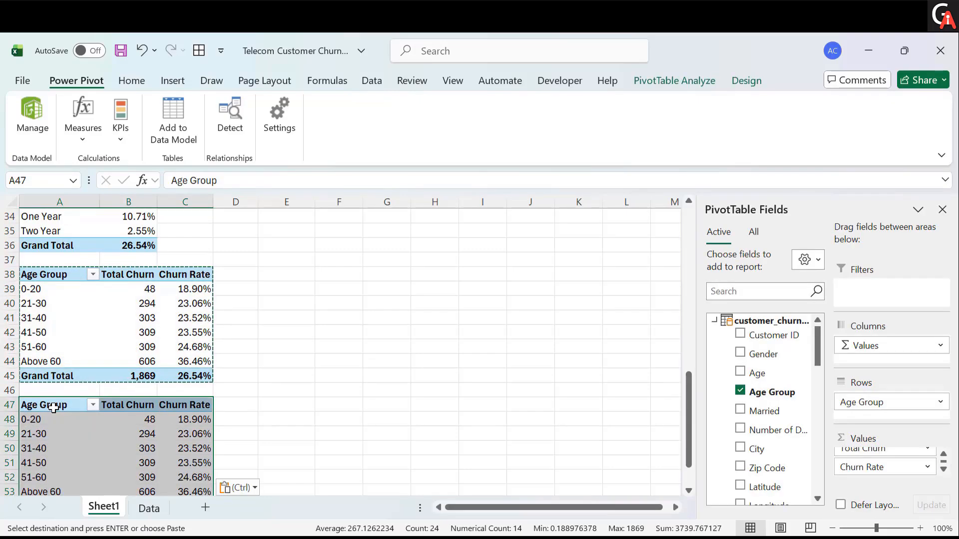
- Replace Age Group with Tenure Group as the row field of the PivotTable at A47
{"action": "left_click", "coordinate": [51, 422]}
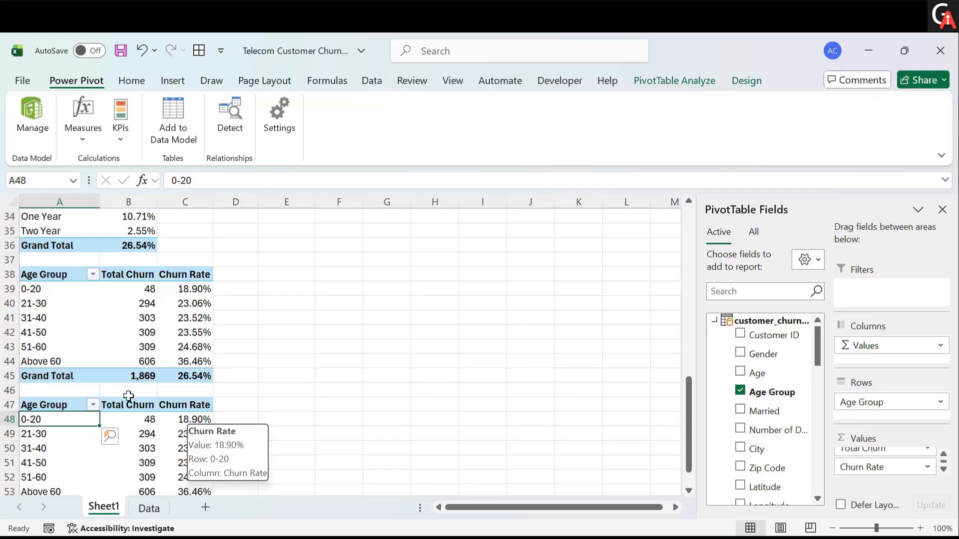
{"action": "left_click", "coordinate": [740, 390]}
{"action": "scroll", "coordinate": [760, 443], "scroll_direction": "down", "scroll_amount": 2}
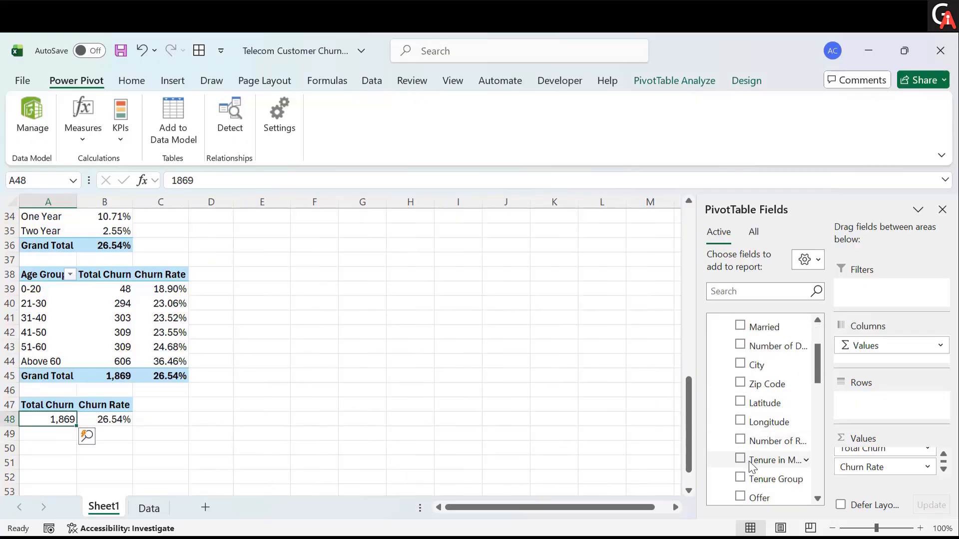
{"action": "left_click_drag", "start_coordinate": [753, 463], "coordinate": [902, 423]}
{"action": "scroll", "coordinate": [390, 499], "scroll_direction": "down", "scroll_amount": 1}
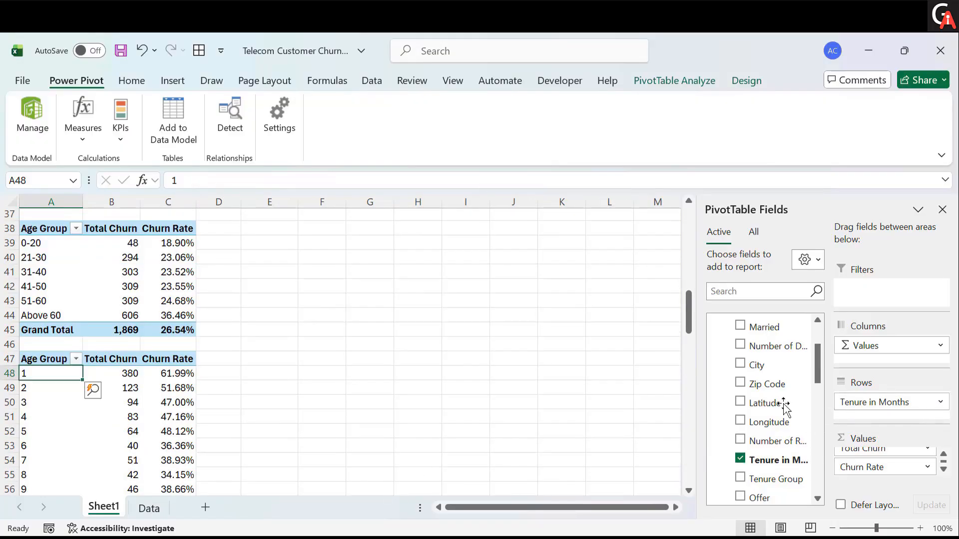
{"action": "left_click_drag", "start_coordinate": [874, 408], "coordinate": [583, 394]}
{"action": "left_click_drag", "start_coordinate": [767, 480], "coordinate": [889, 407]}
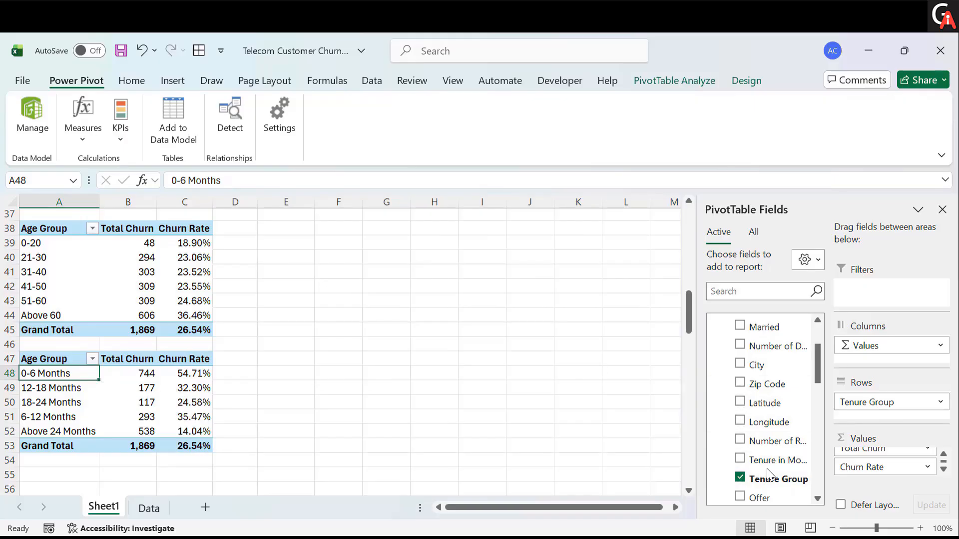
- Examine the Tenure in Months and Tenure Group columns on the Data sheet
{"action": "left_click", "coordinate": [149, 508]}
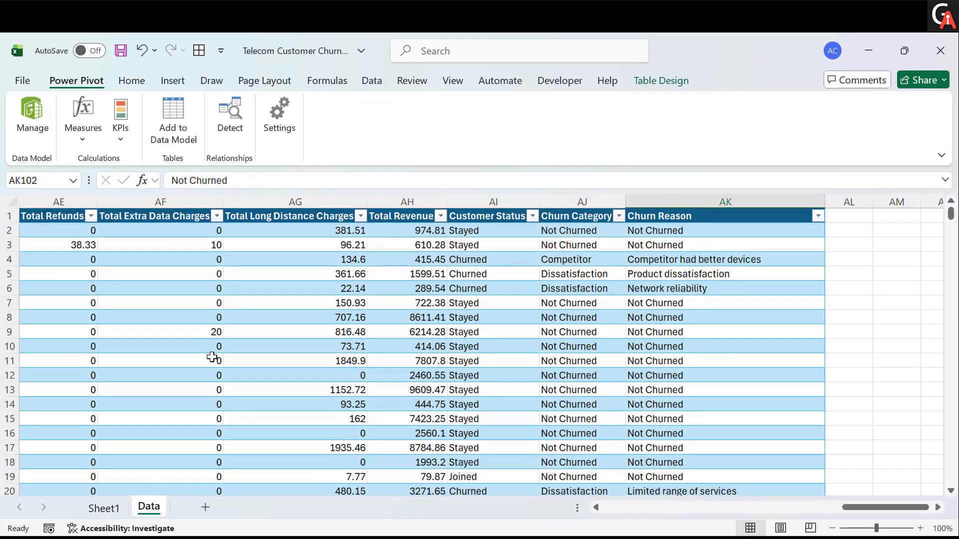
{"action": "scroll", "coordinate": [211, 356], "scroll_direction": "left", "scroll_amount": 3}
{"action": "scroll", "coordinate": [212, 356], "scroll_direction": "left", "scroll_amount": 7}
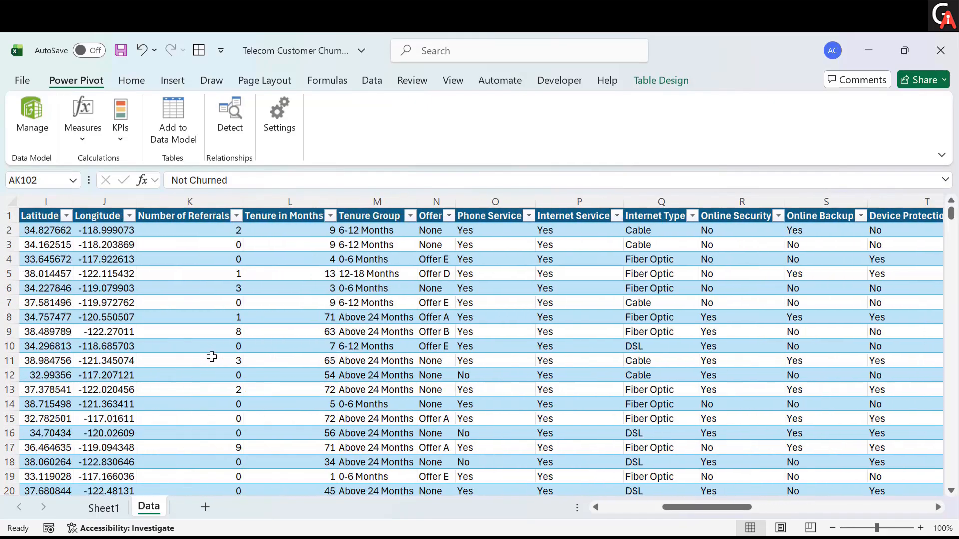
{"action": "scroll", "coordinate": [212, 356], "scroll_direction": "left", "scroll_amount": 1}
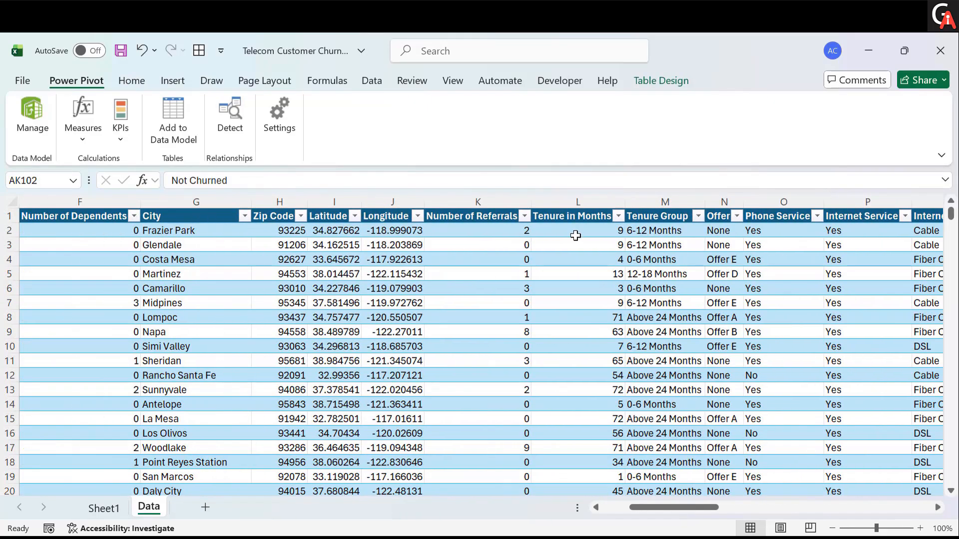
{"action": "left_click", "coordinate": [570, 233]}
{"action": "left_click", "coordinate": [594, 258]}
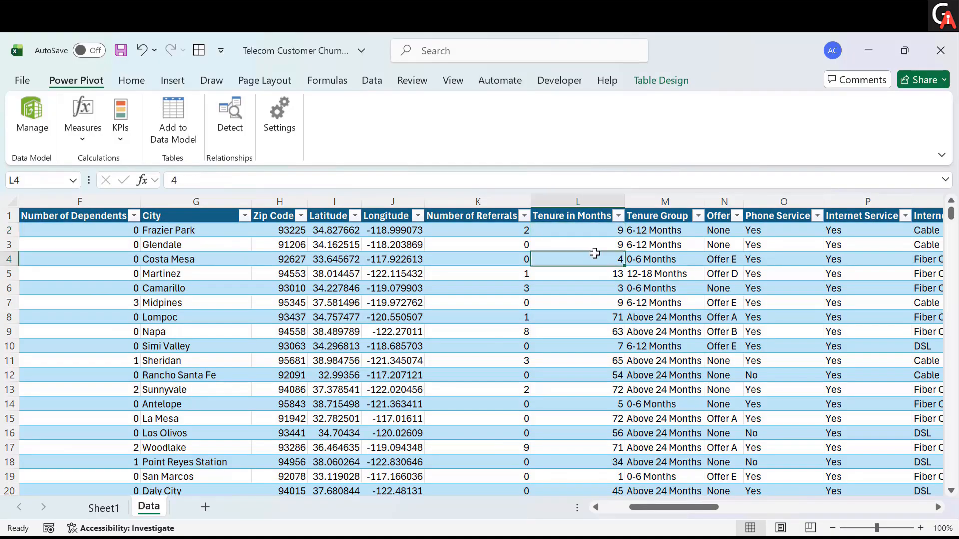
{"action": "left_click", "coordinate": [657, 232]}
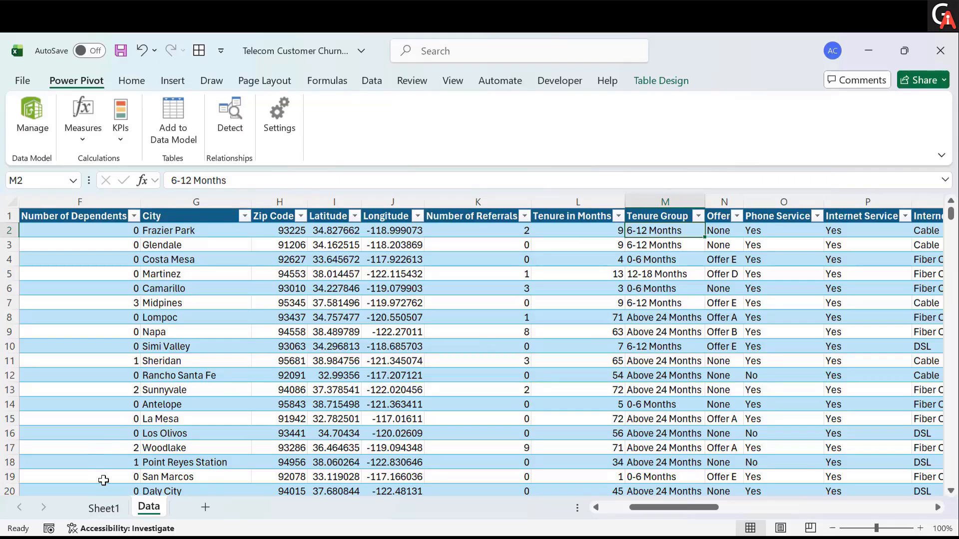
- Rename the row header of the PivotTable at A47 on Sheet1 to Tenure Group
{"action": "left_click", "coordinate": [104, 507]}
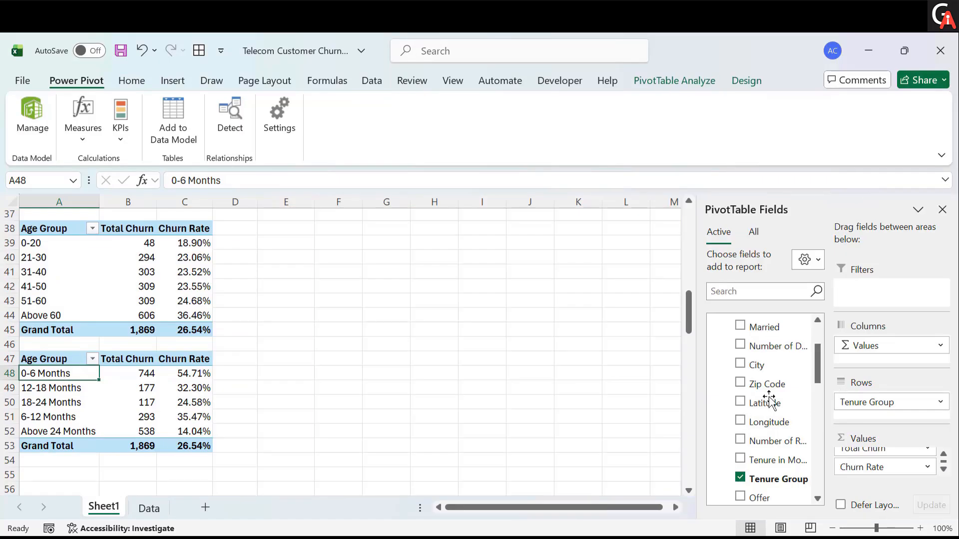
{"action": "left_click", "coordinate": [48, 358]}
{"action": "left_click", "coordinate": [185, 182]}
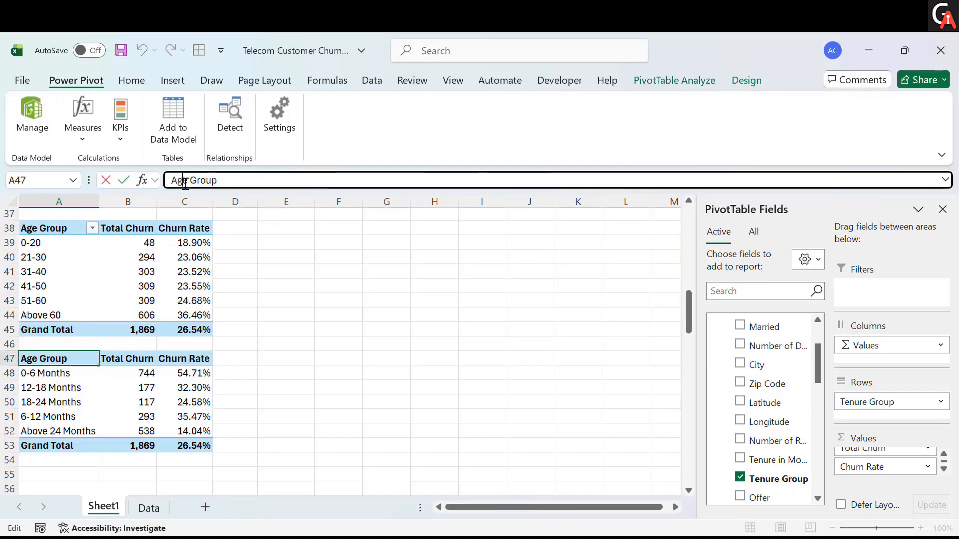
{"action": "key", "text": "BackSpace"}
{"action": "key", "text": "BackSpace"}
{"action": "key", "text": "BackSpace"}
{"action": "type", "text": "Tenure"}
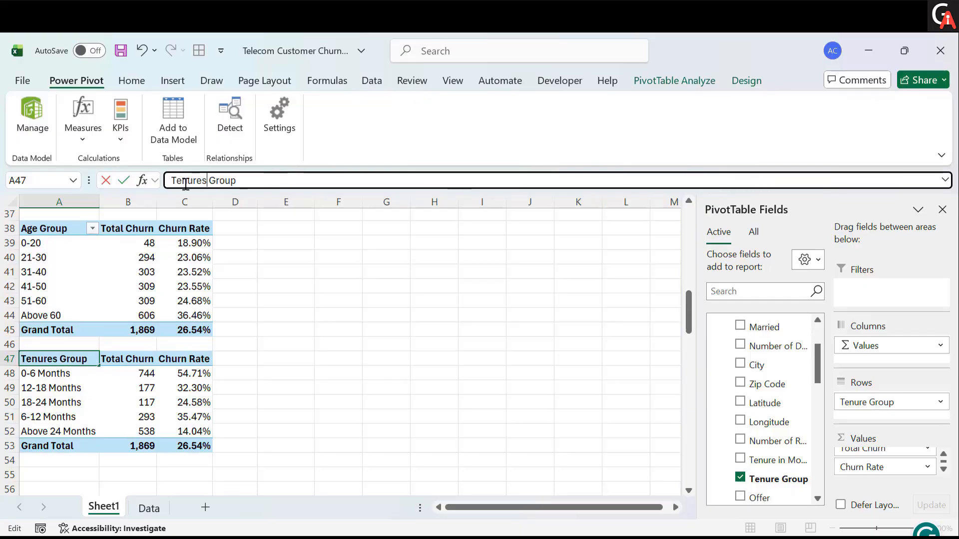
{"action": "left_click", "coordinate": [260, 460]}
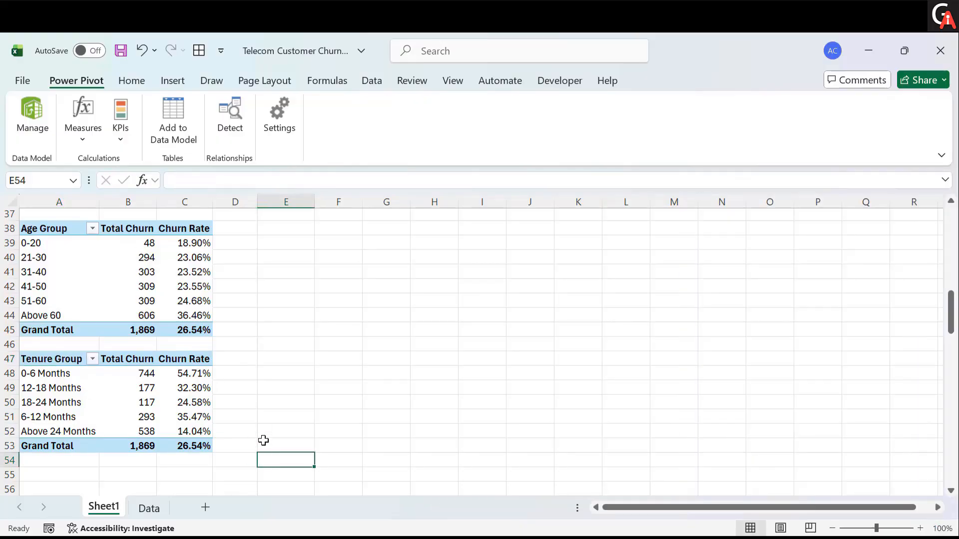
{"action": "scroll", "coordinate": [262, 440], "scroll_direction": "down", "scroll_amount": 2}
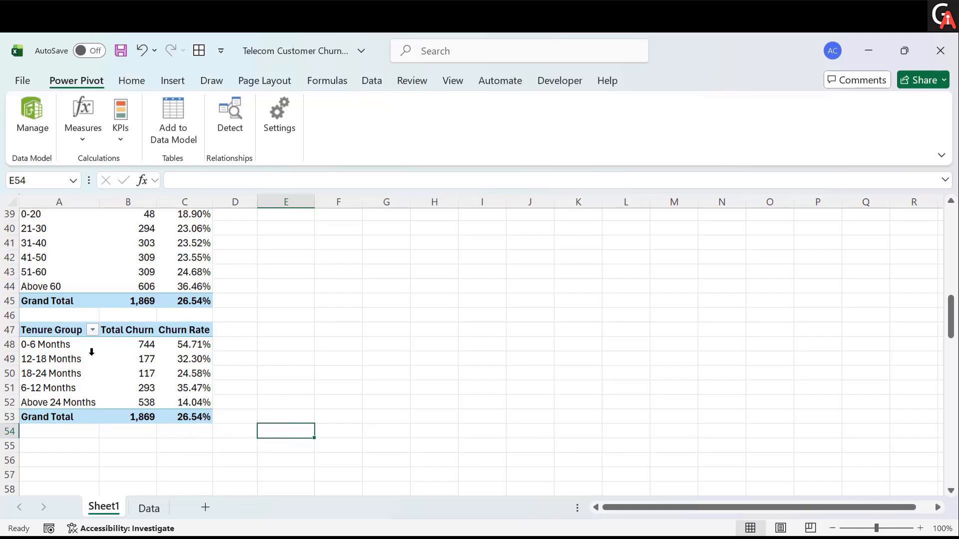
{"action": "left_click", "coordinate": [61, 345]}
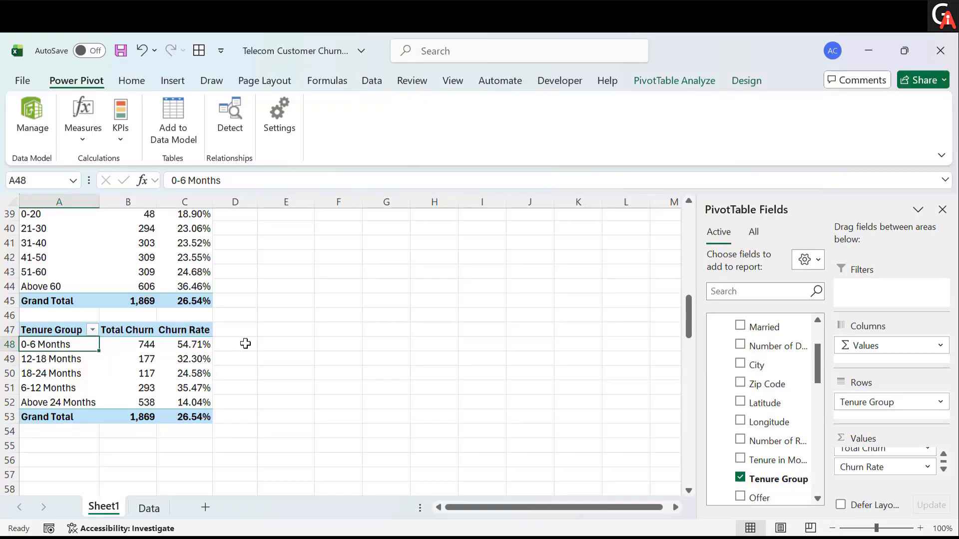
{"action": "scroll", "coordinate": [222, 431], "scroll_direction": "down", "scroll_amount": 1}
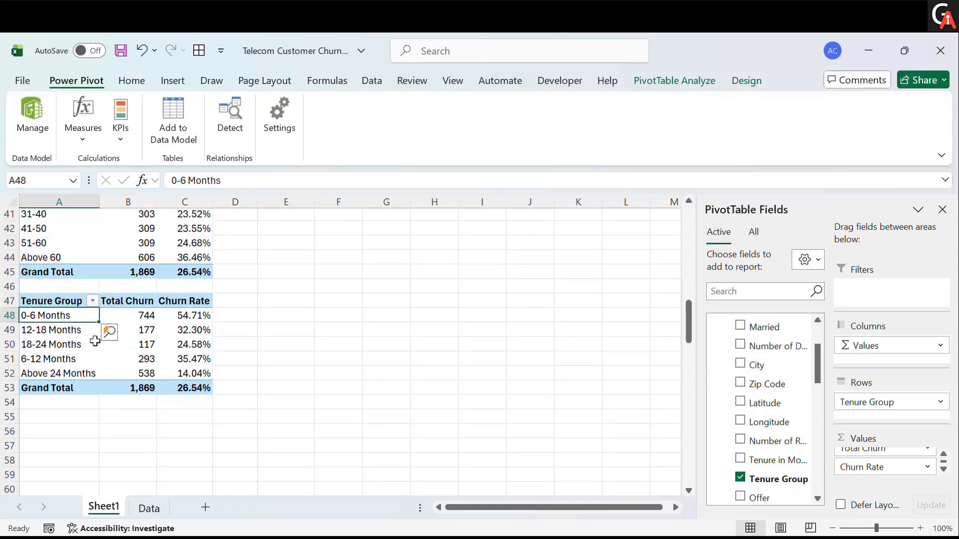
- Copy the Tenure Group PivotTable and paste it at cell A56
{"action": "scroll", "coordinate": [125, 327], "scroll_direction": "down", "scroll_amount": 1}
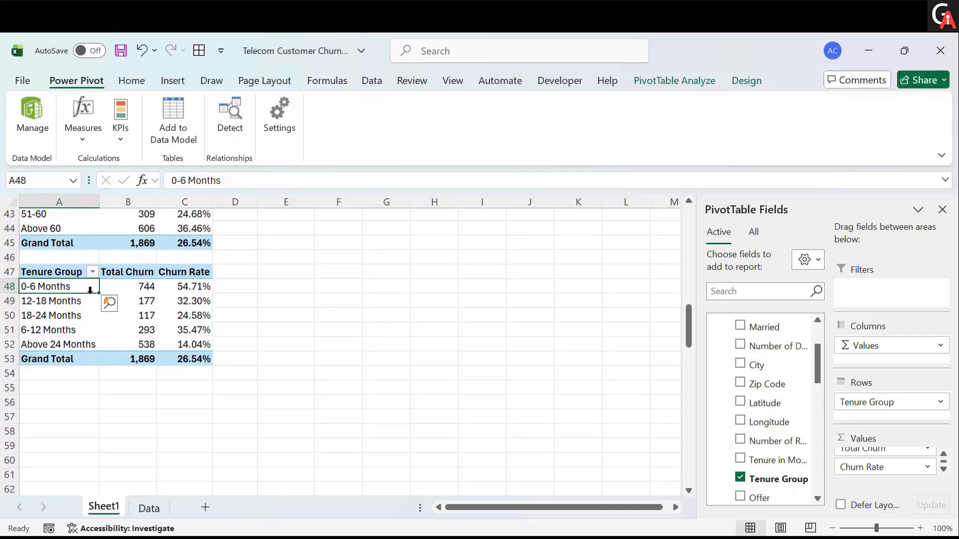
{"action": "left_click", "coordinate": [72, 272]}
{"action": "left_click_drag", "start_coordinate": [72, 273], "coordinate": [188, 360]}
{"action": "key", "text": "ctrl+c"}
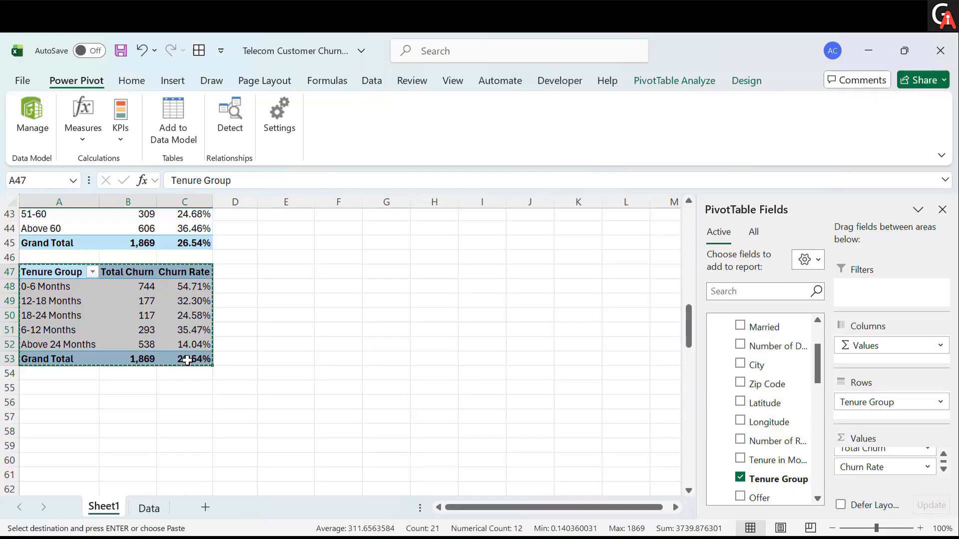
{"action": "left_click", "coordinate": [62, 398]}
{"action": "key", "text": "ctrl+v"}
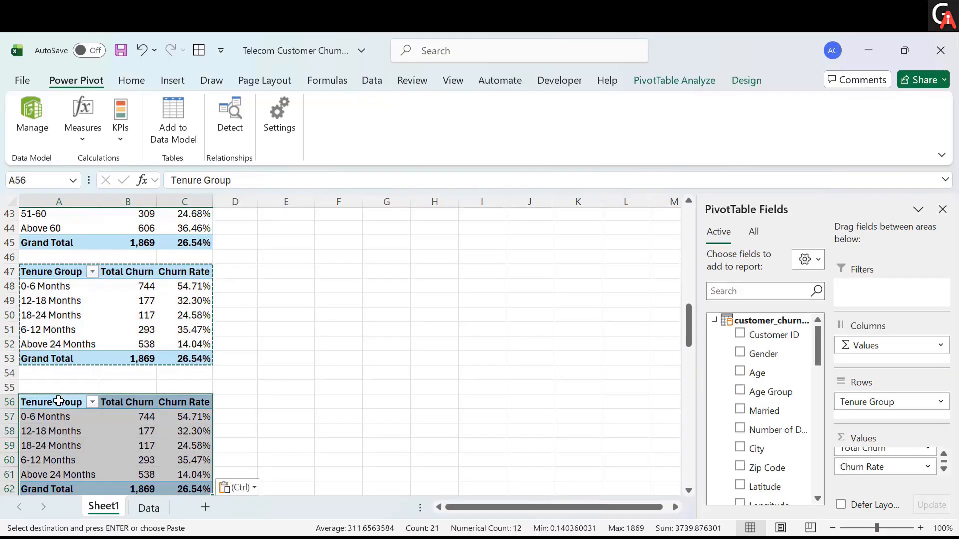
{"action": "key", "text": "Escape"}
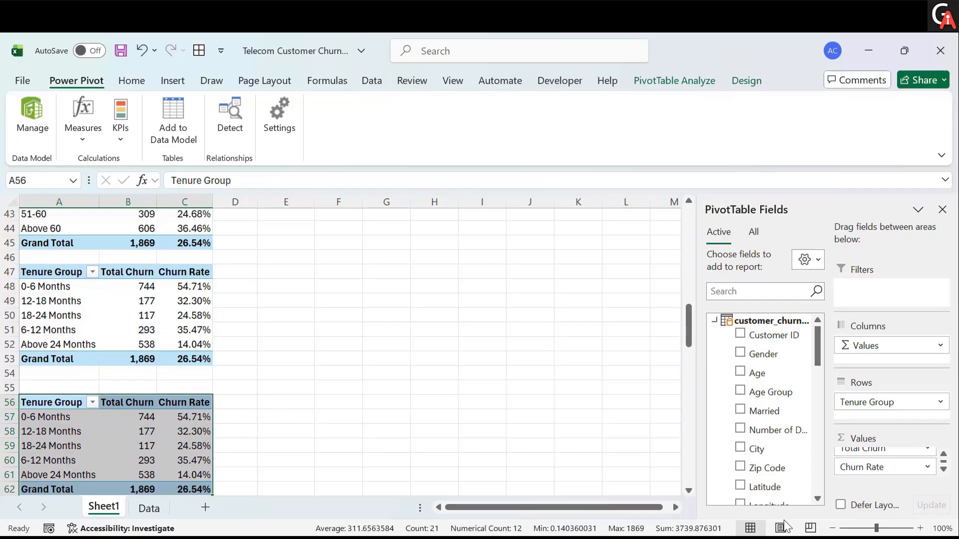
- Remove Churn Rate and Tenure Group from the PivotTable at A56 and add City as its row field
{"action": "left_click_drag", "start_coordinate": [856, 468], "coordinate": [546, 392]}
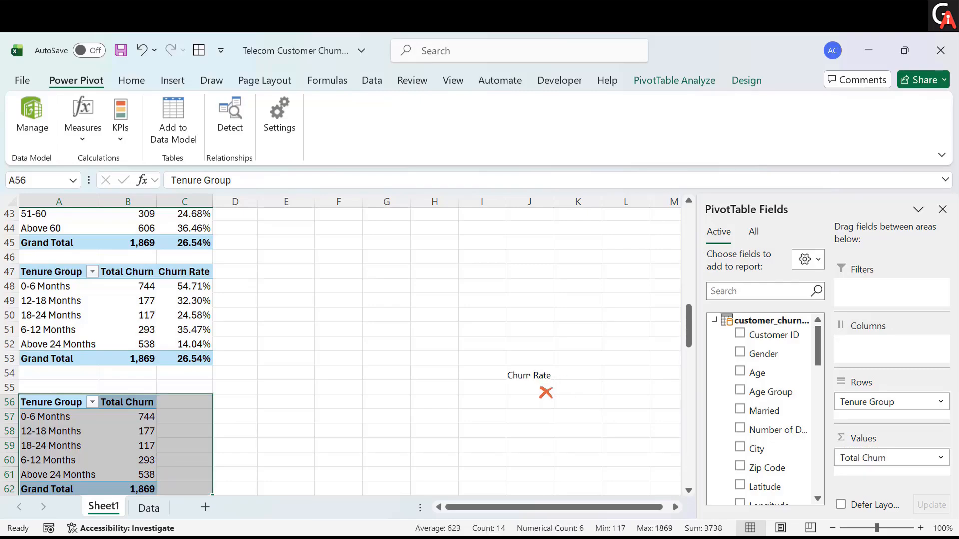
{"action": "scroll", "coordinate": [759, 420], "scroll_direction": "down", "scroll_amount": 1}
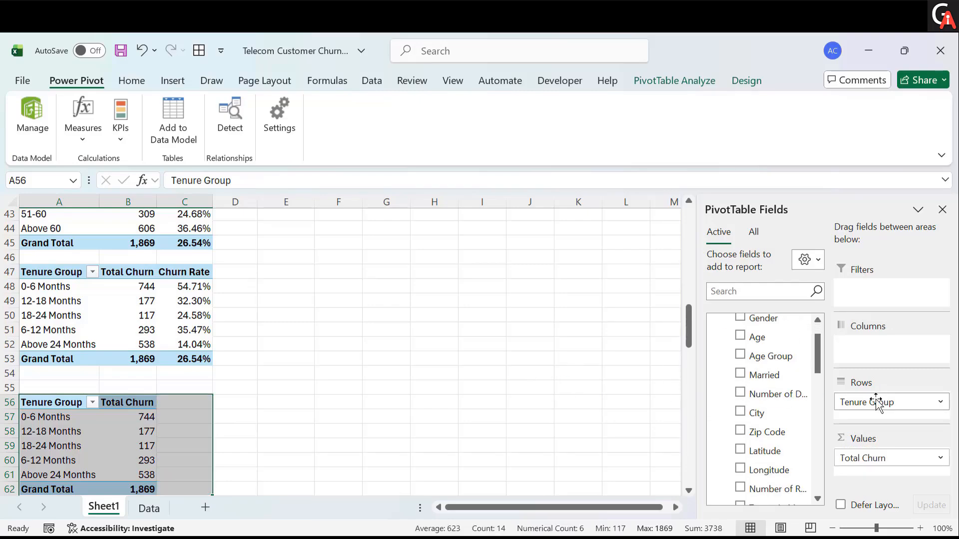
{"action": "left_click_drag", "start_coordinate": [878, 401], "coordinate": [465, 361]}
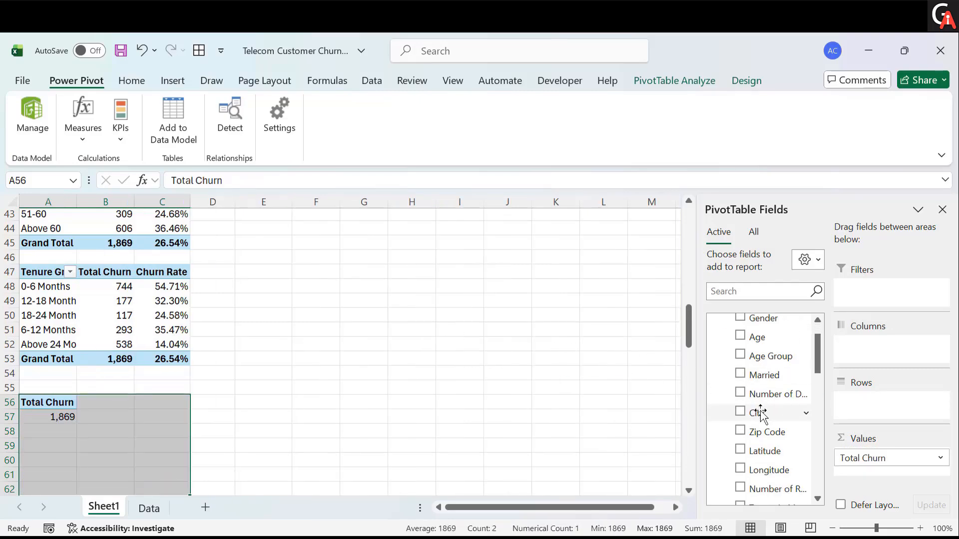
{"action": "left_click_drag", "start_coordinate": [756, 411], "coordinate": [879, 415]}
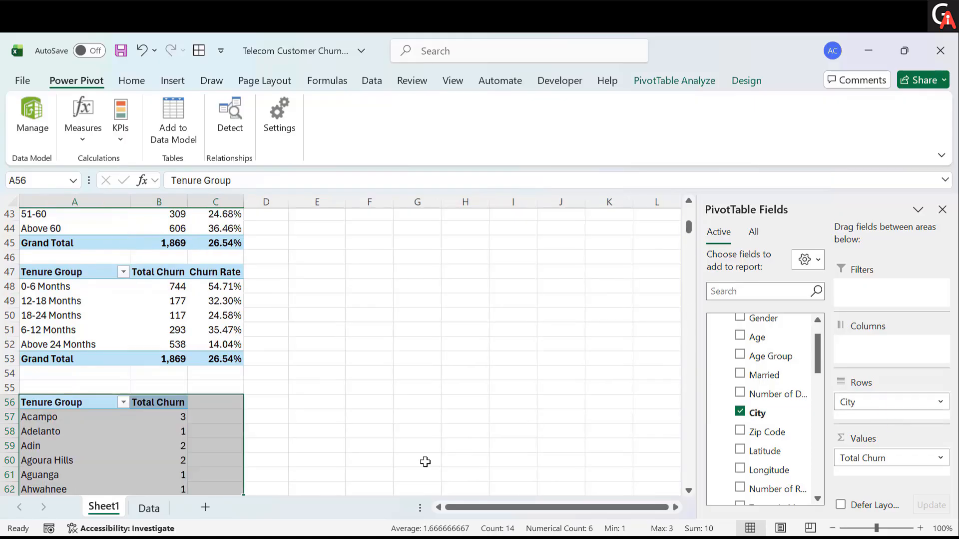
- Rename the row header of the PivotTable at A56 to City
{"action": "scroll", "coordinate": [425, 461], "scroll_direction": "down", "scroll_amount": 2}
{"action": "left_click", "coordinate": [150, 411]}
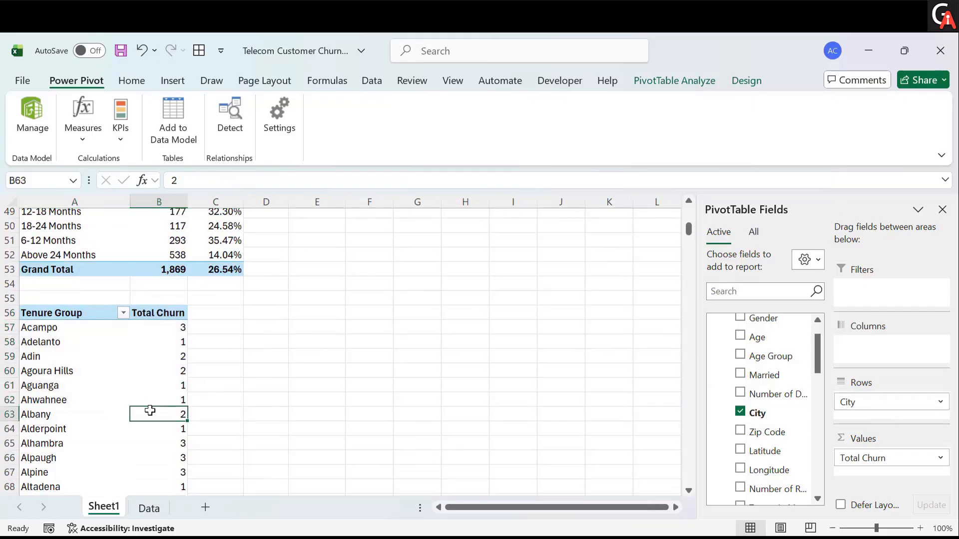
{"action": "left_click", "coordinate": [81, 317]}
{"action": "left_click", "coordinate": [238, 181]}
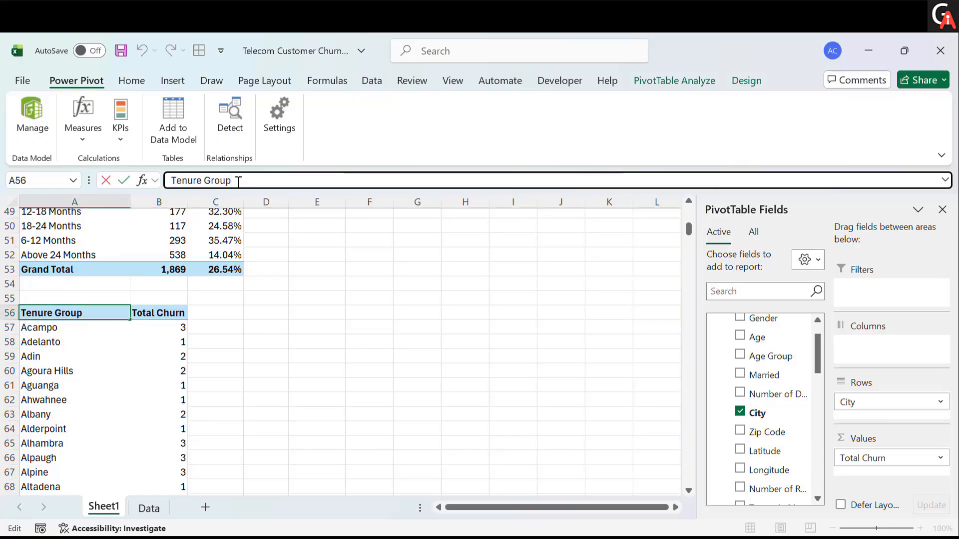
{"action": "key", "text": "BackSpace"}
{"action": "key", "text": "BackSpace"}
{"action": "key", "text": "BackSpace"}
{"action": "key", "text": "BackSpace"}
{"action": "key", "text": "BackSpace"}
{"action": "key", "text": "BackSpace"}
{"action": "key", "text": "BackSpace"}
{"action": "key", "text": "BackSpace"}
{"action": "key", "text": "BackSpace"}
{"action": "key", "text": "BackSpace"}
{"action": "key", "text": "BackSpace"}
{"action": "key", "text": "BackSpace"}
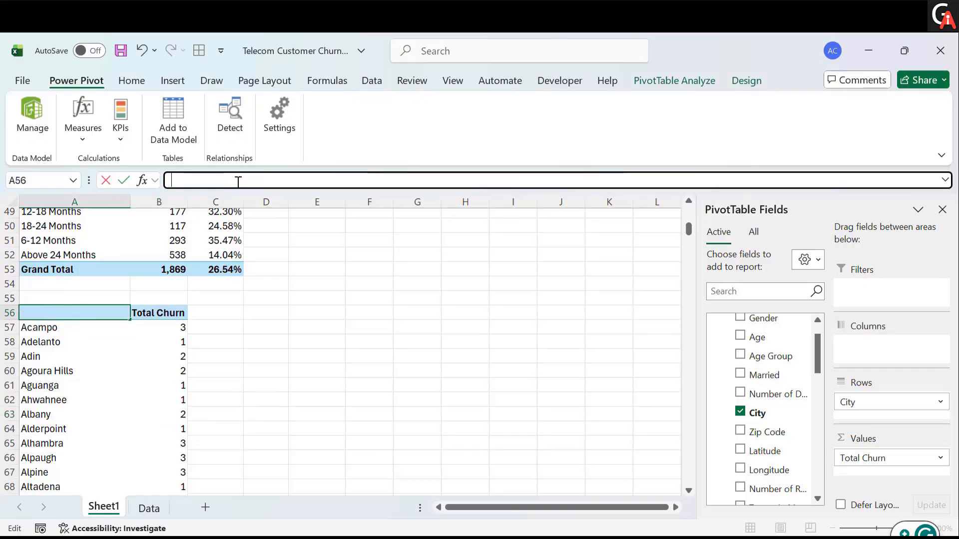
{"action": "type", "text": "City"}
{"action": "key", "text": "Return"}
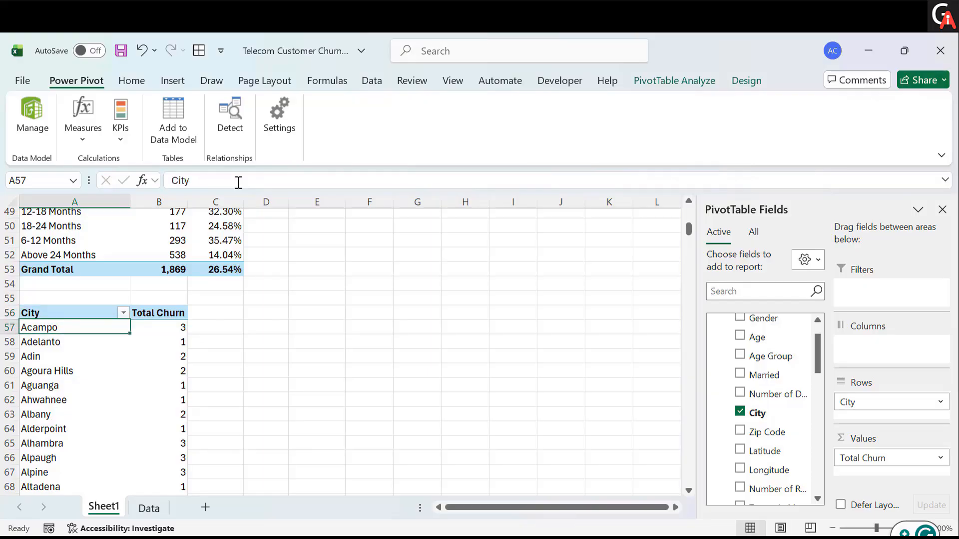
- Apply a Top 15 items filter by Total Churn to the City field
{"action": "left_click", "coordinate": [108, 313]}
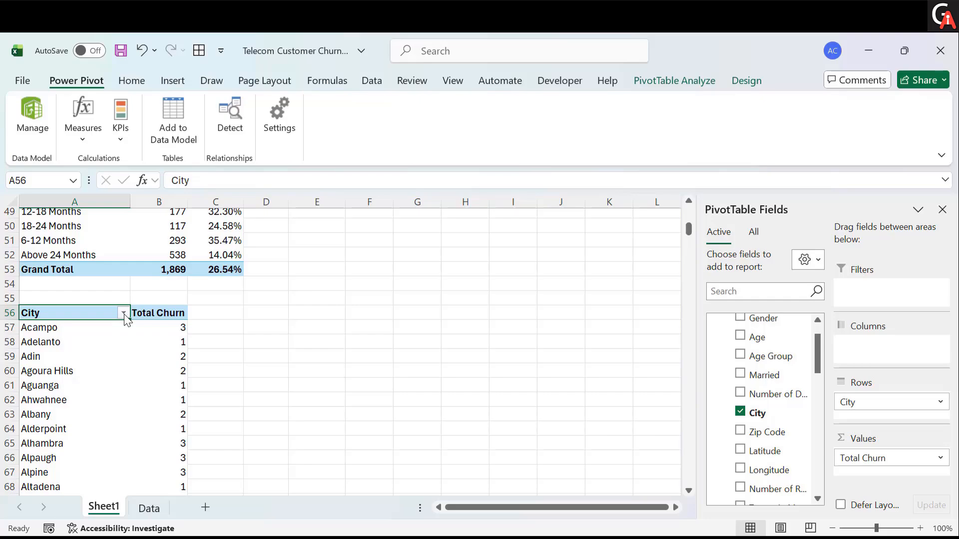
{"action": "left_click", "coordinate": [123, 313]}
{"action": "mouse_move", "coordinate": [163, 334]}
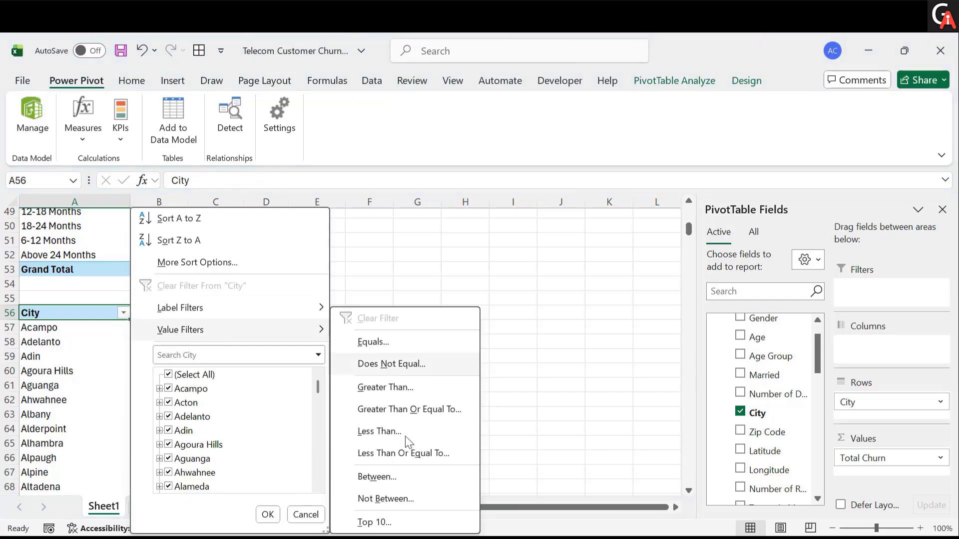
{"action": "left_click", "coordinate": [372, 522]}
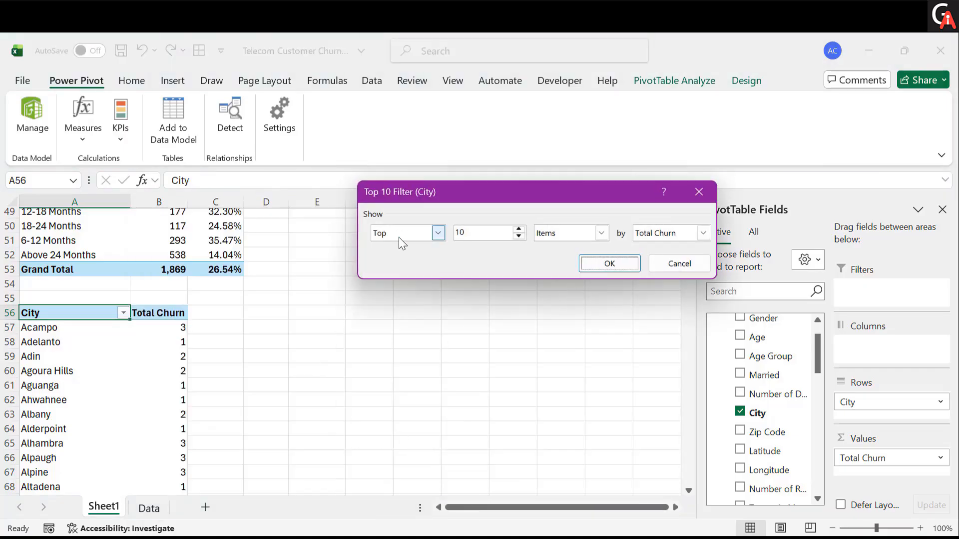
{"action": "left_click", "coordinate": [488, 236]}
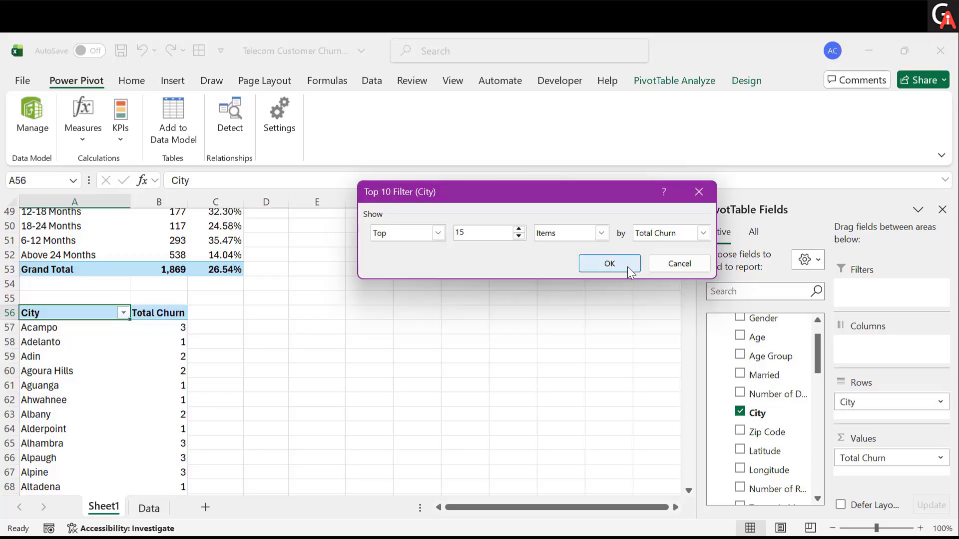
{"action": "left_click", "coordinate": [610, 263]}
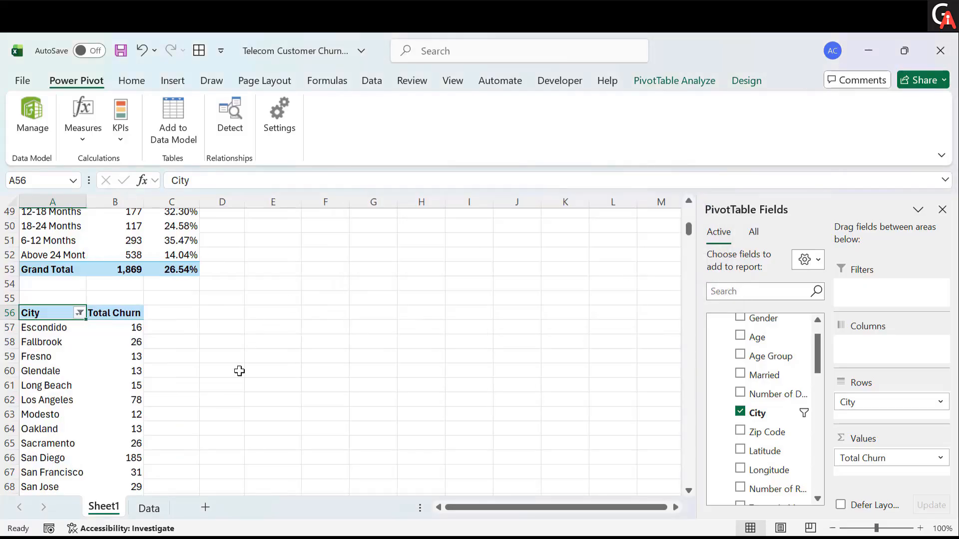
- Sort the cities in descending order by Total Churn
{"action": "scroll", "coordinate": [238, 361], "scroll_direction": "down", "scroll_amount": 1}
{"action": "scroll", "coordinate": [238, 361], "scroll_direction": "down", "scroll_amount": 1}
{"action": "scroll", "coordinate": [238, 362], "scroll_direction": "up", "scroll_amount": 1}
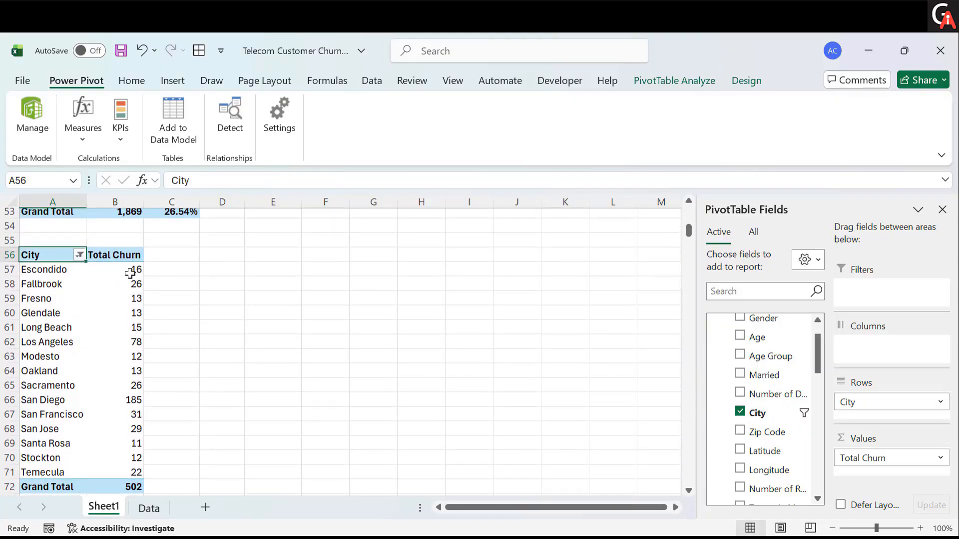
{"action": "left_click", "coordinate": [78, 254]}
{"action": "left_click", "coordinate": [143, 269]}
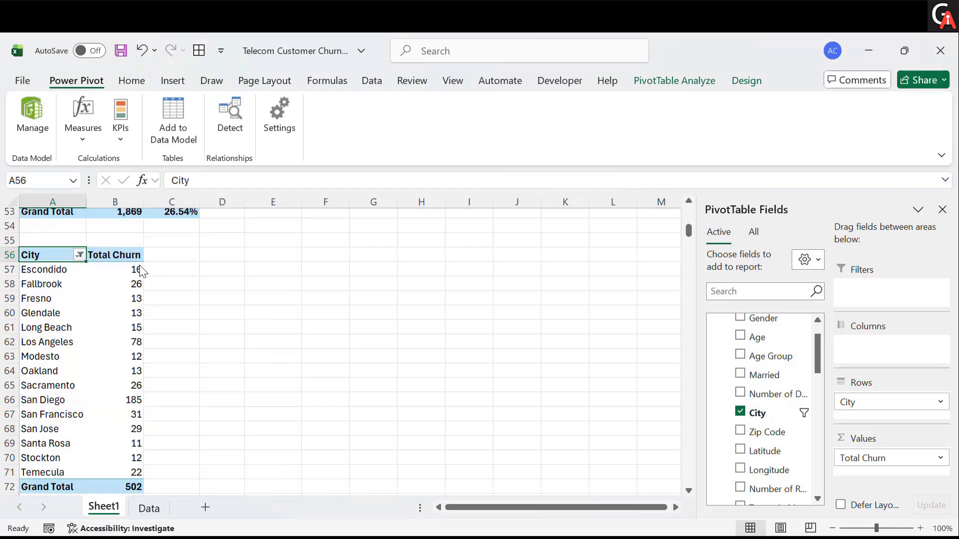
{"action": "left_click", "coordinate": [460, 218]}
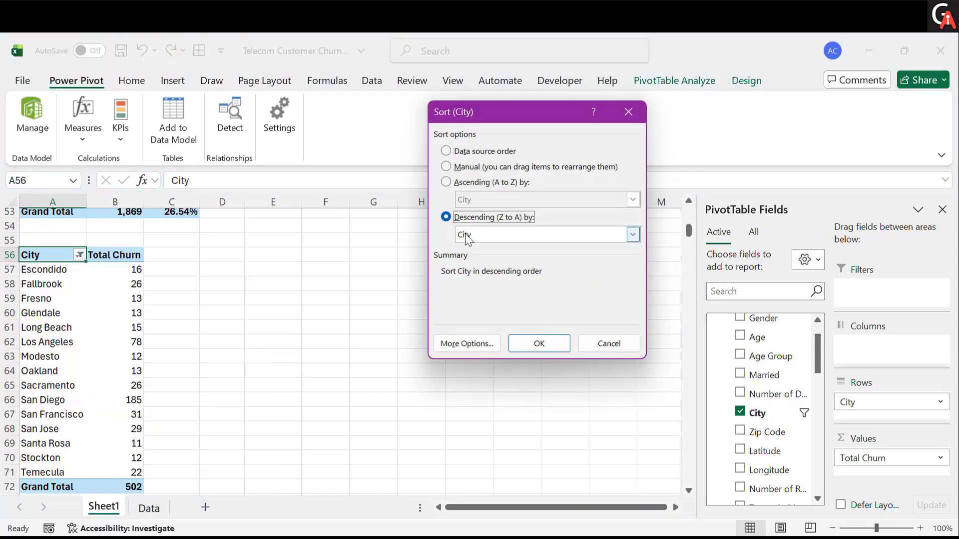
{"action": "left_click", "coordinate": [468, 239]}
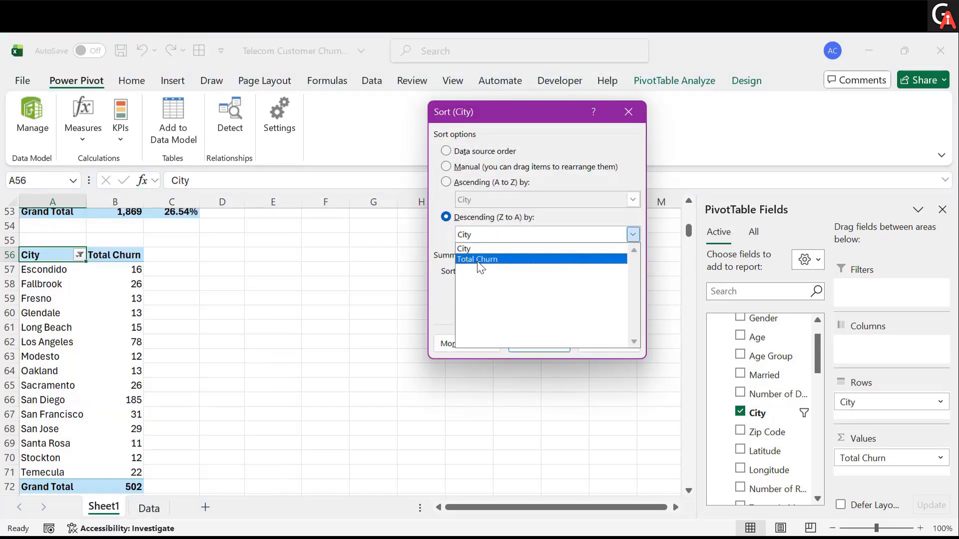
{"action": "left_click", "coordinate": [478, 261]}
{"action": "left_click", "coordinate": [539, 345]}
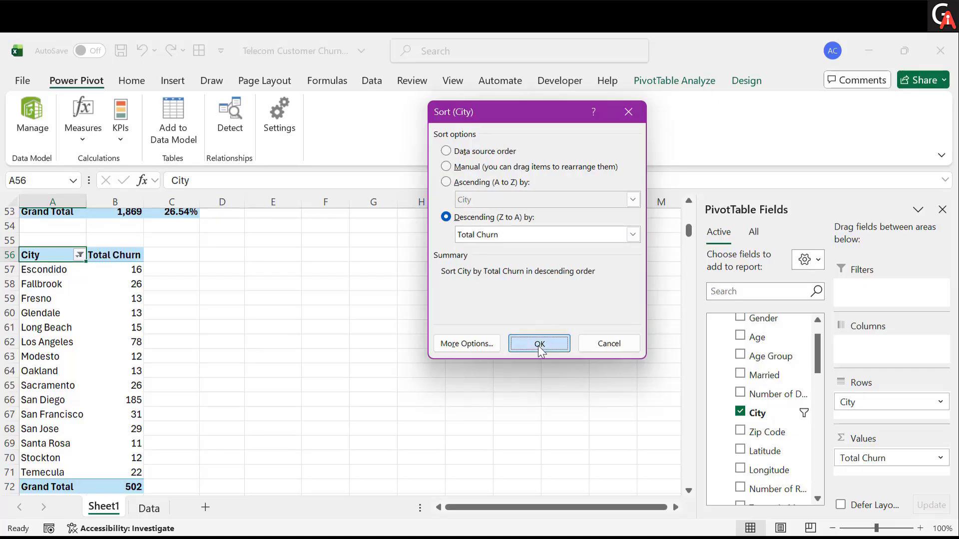
- Scroll through the PivotTables on Sheet1 to review them
{"action": "left_click", "coordinate": [73, 272]}
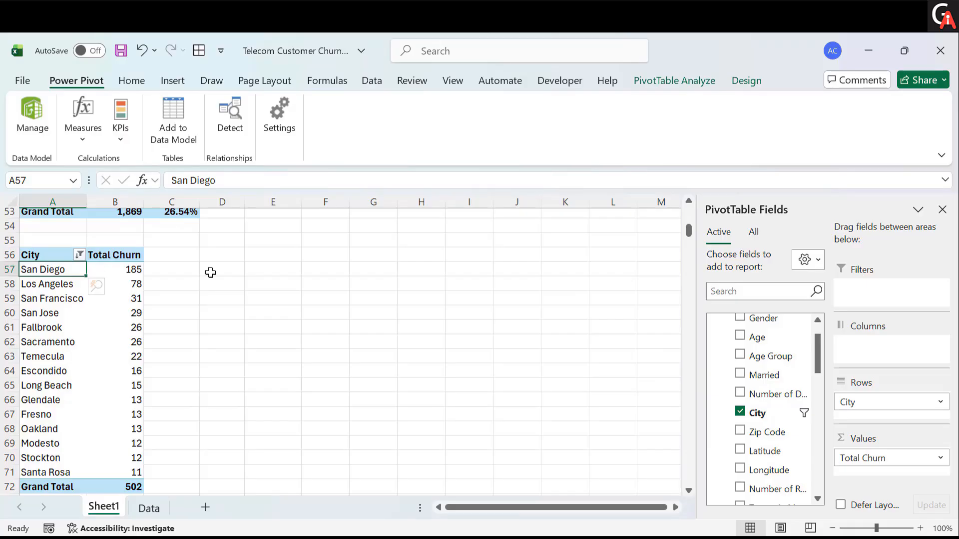
{"action": "left_click", "coordinate": [172, 284]}
{"action": "scroll", "coordinate": [174, 283], "scroll_direction": "up", "scroll_amount": 9}
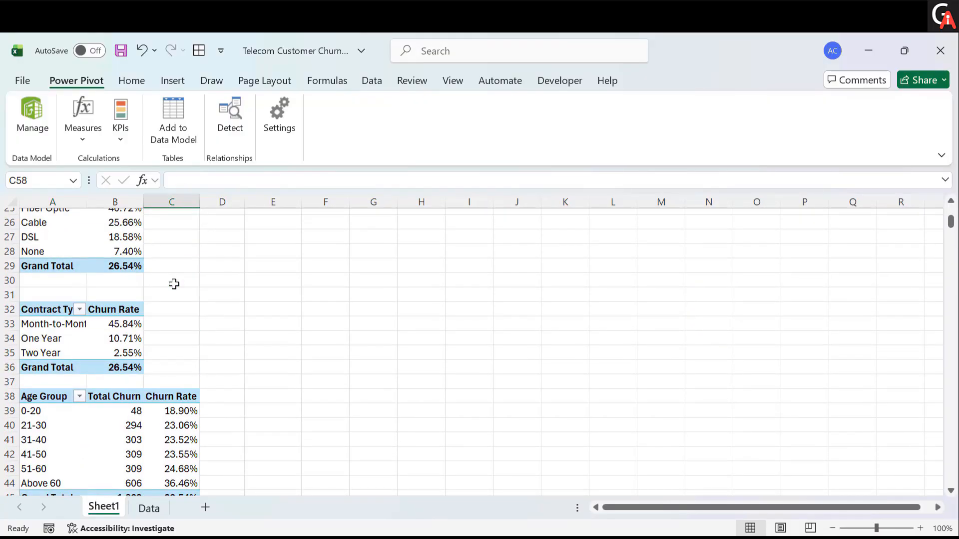
{"action": "scroll", "coordinate": [173, 283], "scroll_direction": "up", "scroll_amount": 8}
{"action": "scroll", "coordinate": [173, 283], "scroll_direction": "down", "scroll_amount": 2}
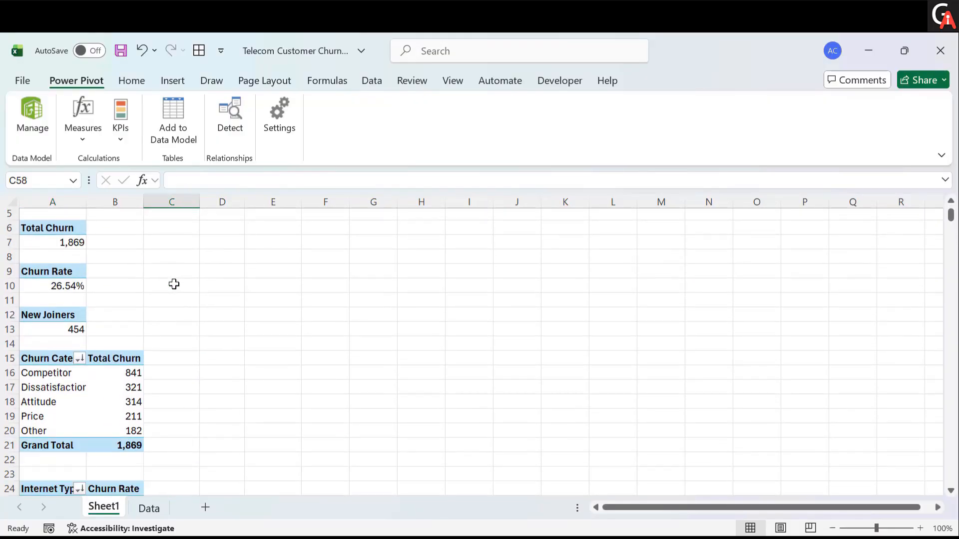
{"action": "scroll", "coordinate": [174, 284], "scroll_direction": "down", "scroll_amount": 1}
{"action": "scroll", "coordinate": [269, 375], "scroll_direction": "down", "scroll_amount": 2}
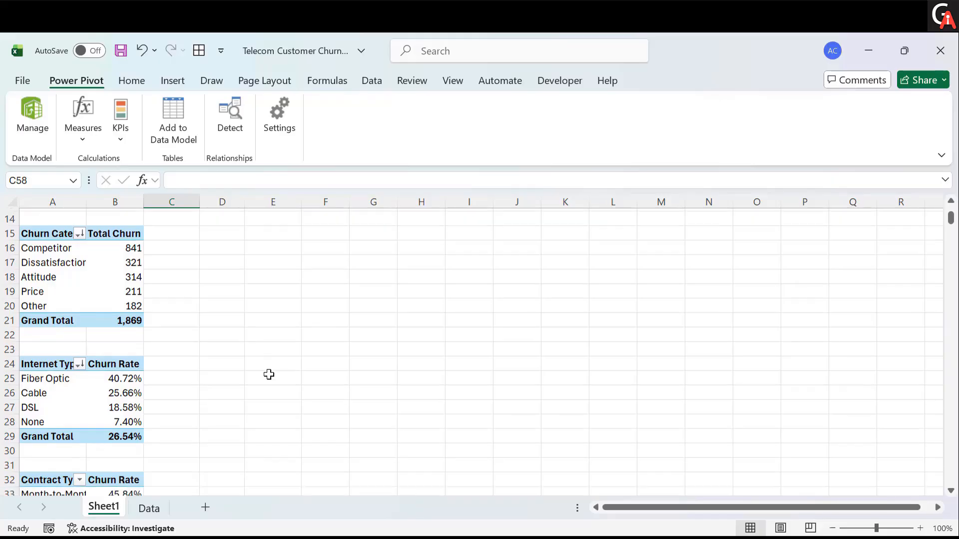
{"action": "scroll", "coordinate": [269, 374], "scroll_direction": "down", "scroll_amount": 2}
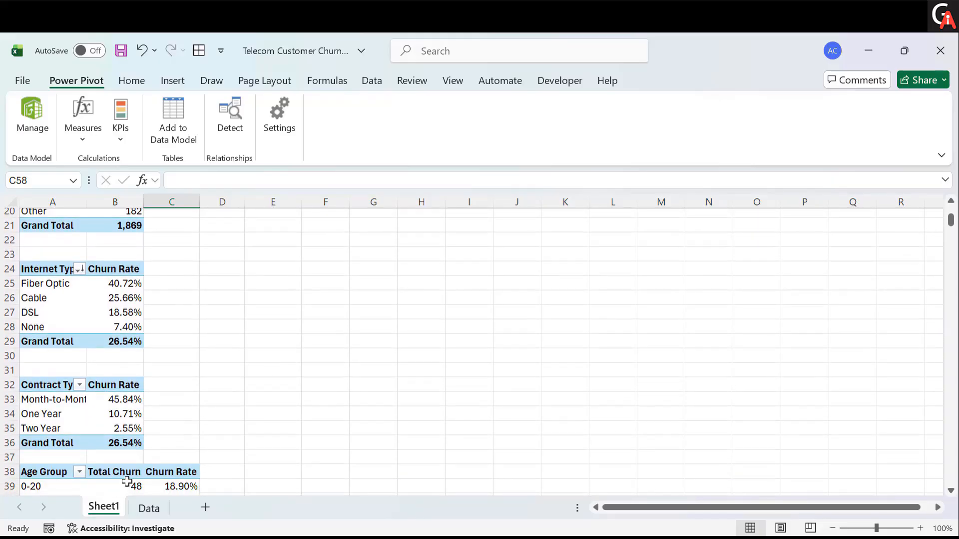
- Rename Sheet1 as Pivots
{"action": "double_click", "coordinate": [113, 506]}
{"action": "type", "text": "Pivots"}
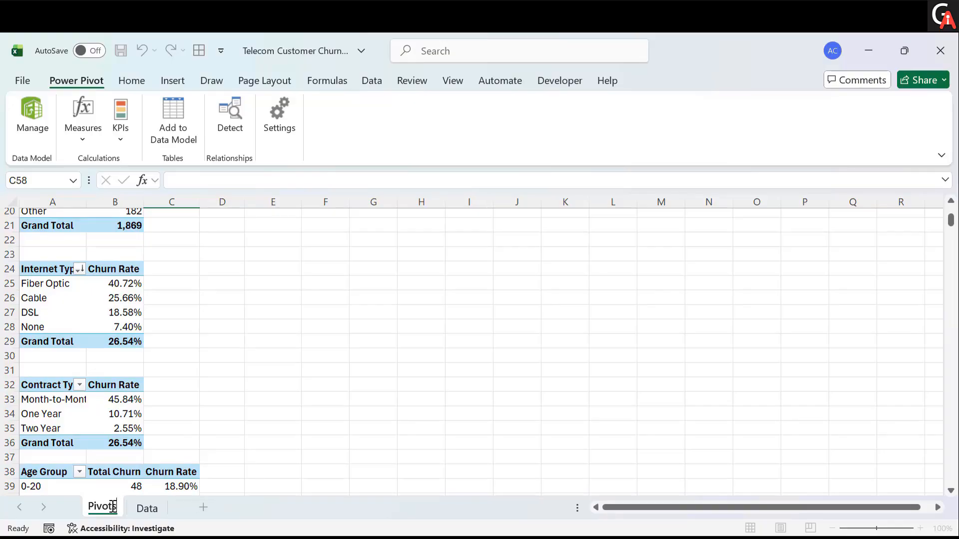
{"action": "key", "text": "Return"}
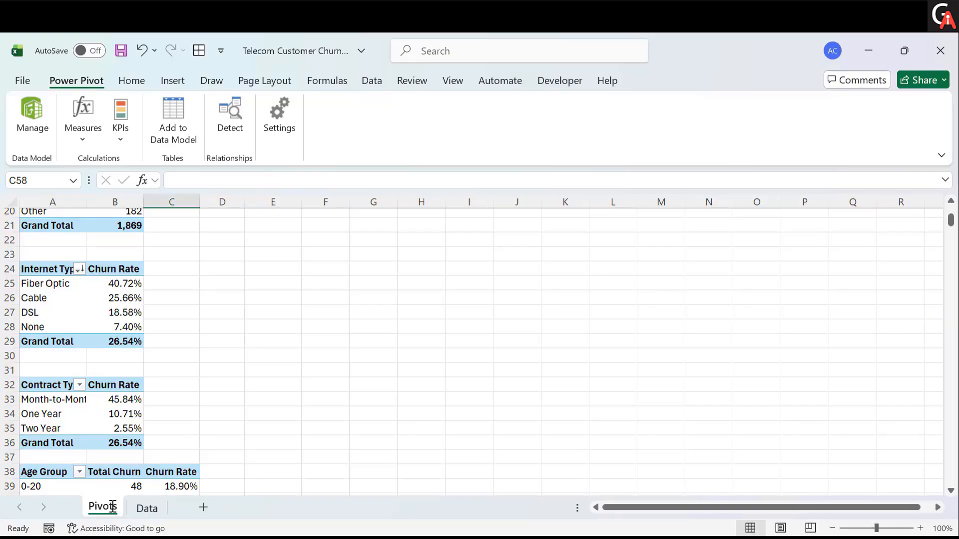
- Add a new worksheet and rename it Dashboard
{"action": "left_click", "coordinate": [196, 510]}
{"action": "double_click", "coordinate": [161, 509]}
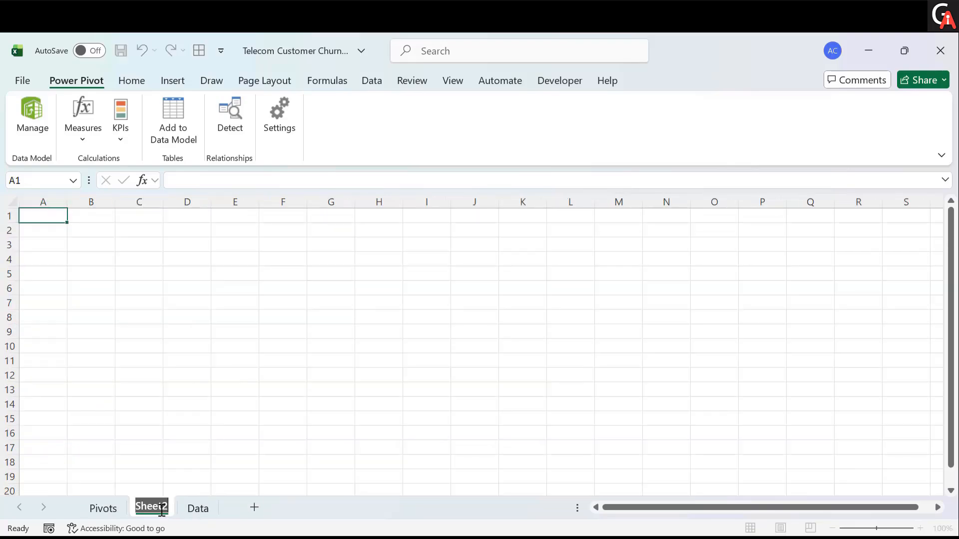
{"action": "type", "text": "Dashboard"}
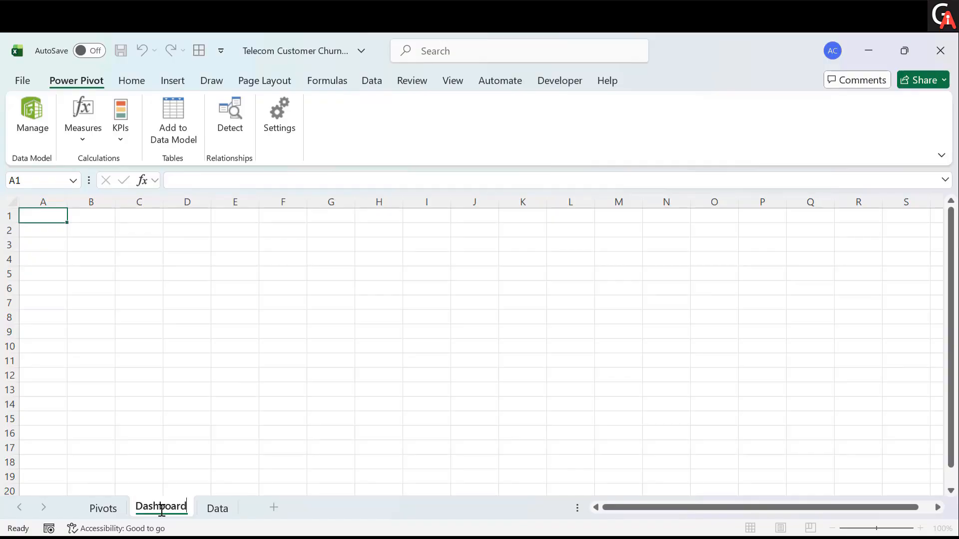
{"action": "key", "text": "Return"}
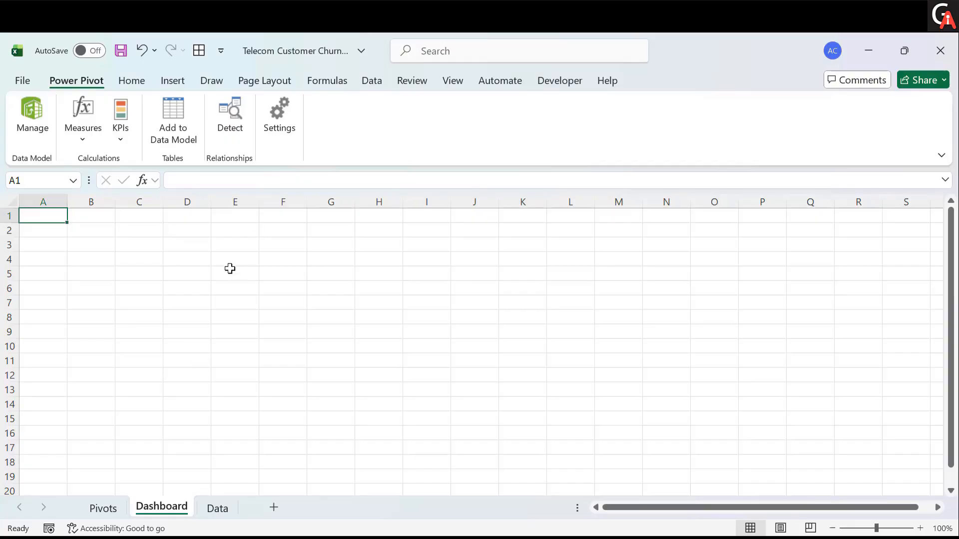
- Draw a wide text box across rows 2 to 4 of the Dashboard and enter the title Telecom Customer Churn Analysis
{"action": "left_click", "coordinate": [176, 83]}
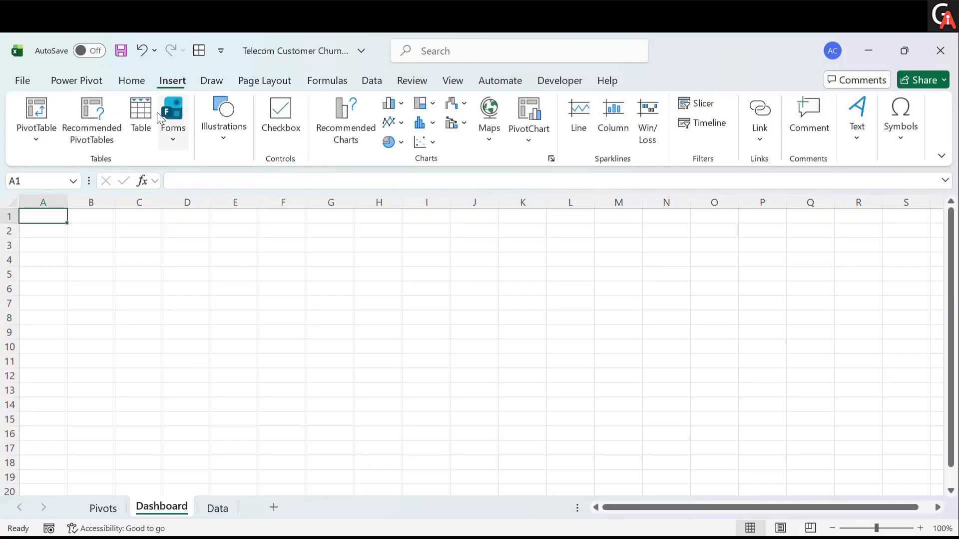
{"action": "left_click", "coordinate": [222, 141]}
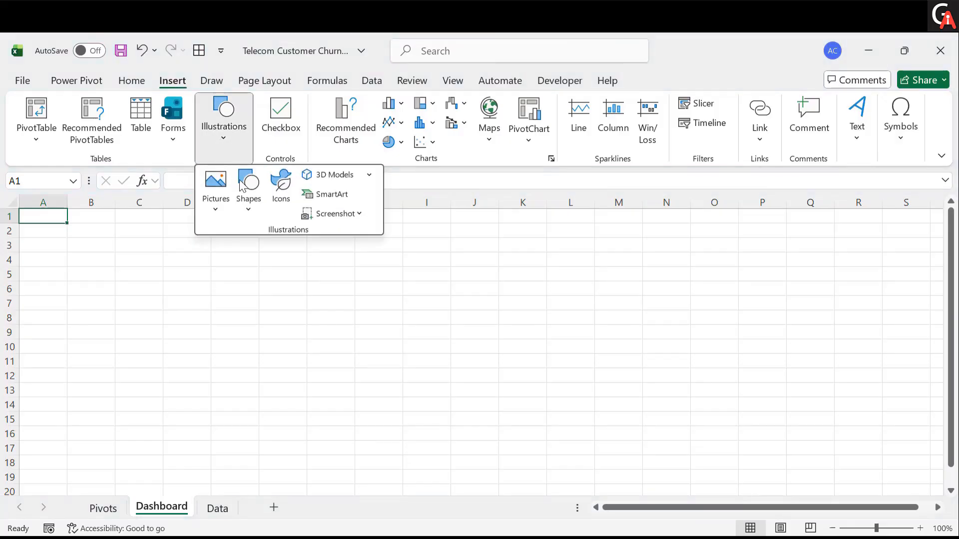
{"action": "left_click", "coordinate": [248, 210]}
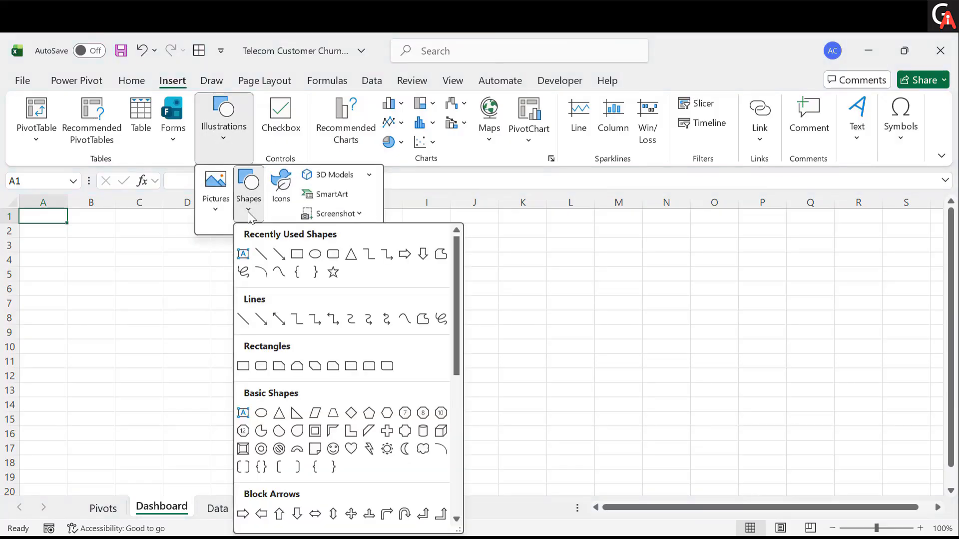
{"action": "left_click", "coordinate": [244, 253]}
{"action": "left_click_drag", "start_coordinate": [71, 225], "coordinate": [721, 270]}
{"action": "key", "text": "Escape"}
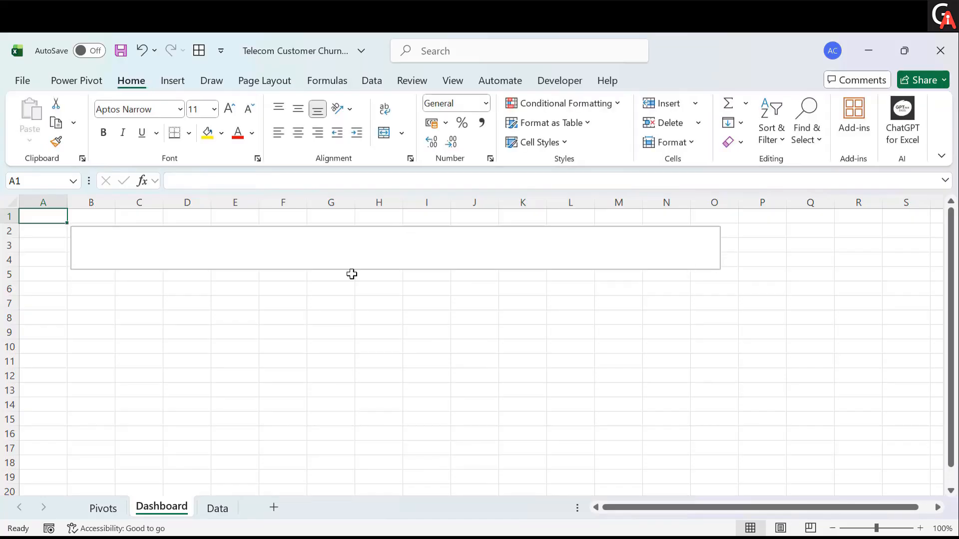
{"action": "left_click", "coordinate": [326, 244]}
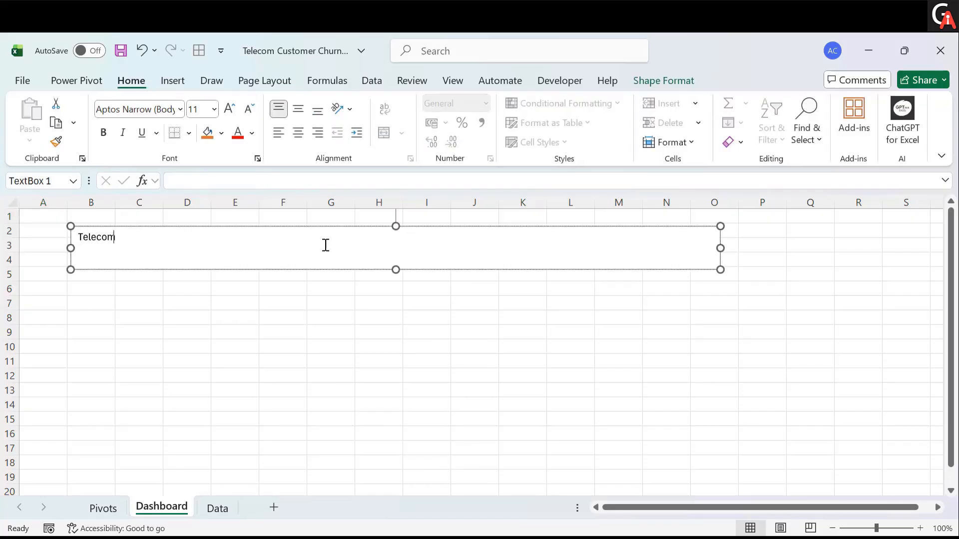
{"action": "type", "text": "Telecom Customer churn Analysis"}
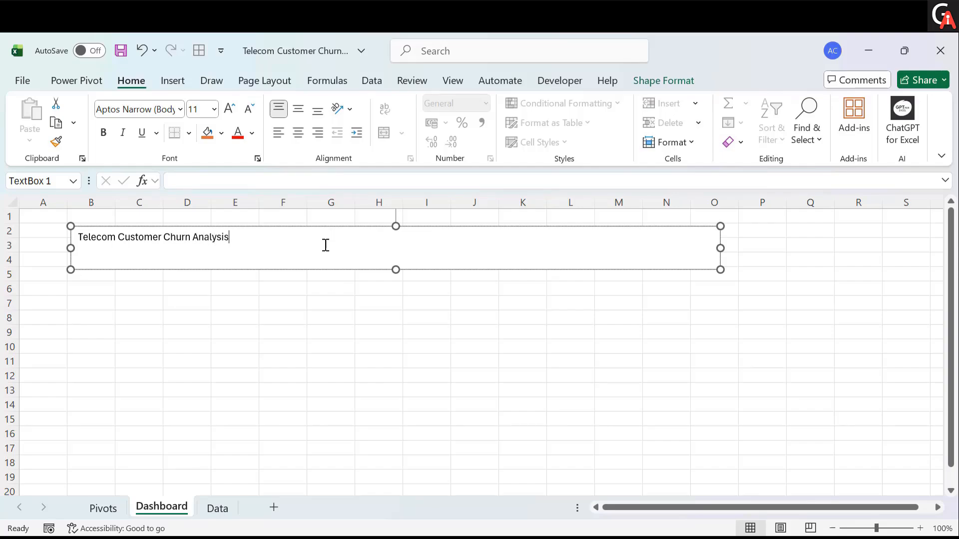
- Format the whole title text as 20 pt, centred and bold
{"action": "key", "text": "ctrl+a"}
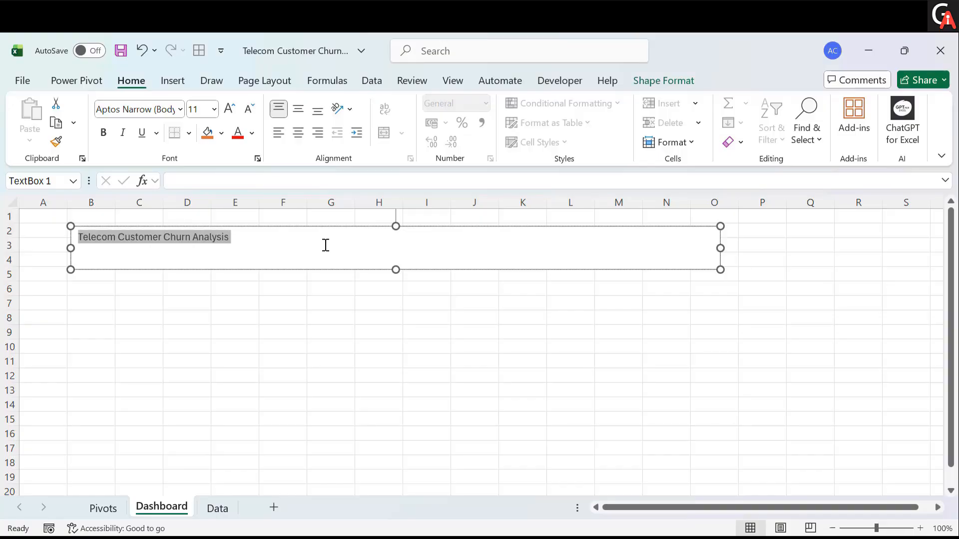
{"action": "left_click", "coordinate": [236, 114]}
{"action": "left_click", "coordinate": [236, 115]}
{"action": "left_click", "coordinate": [235, 115]}
{"action": "left_click", "coordinate": [235, 115]}
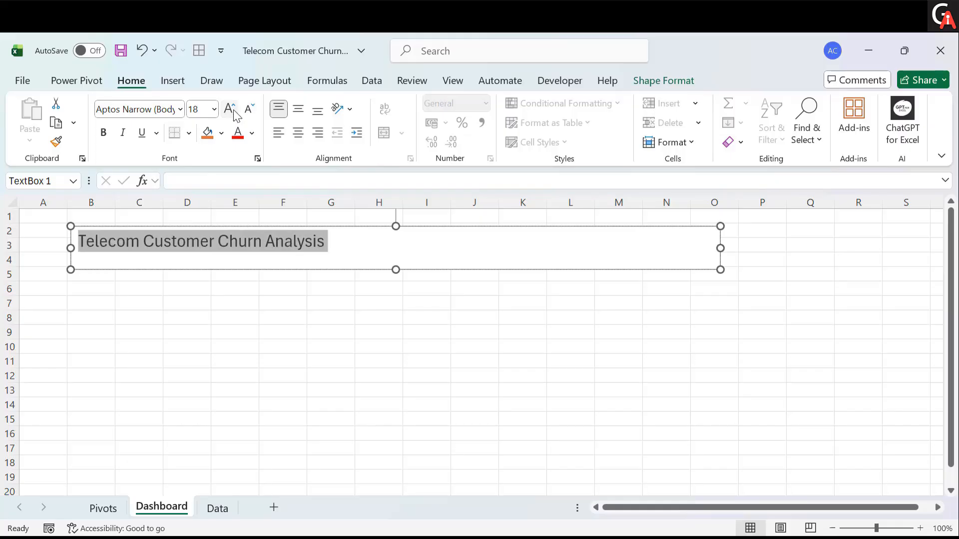
{"action": "left_click", "coordinate": [236, 114]}
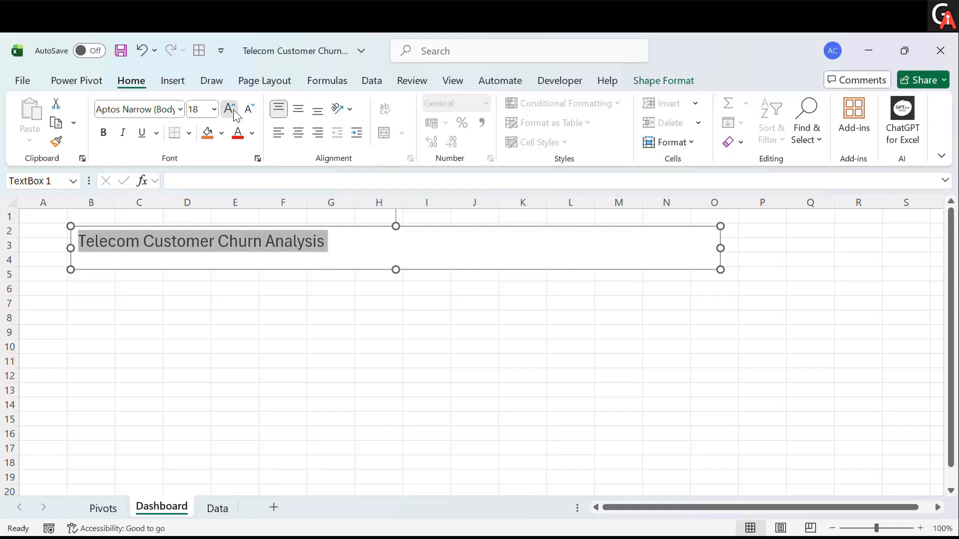
{"action": "left_click", "coordinate": [297, 136]}
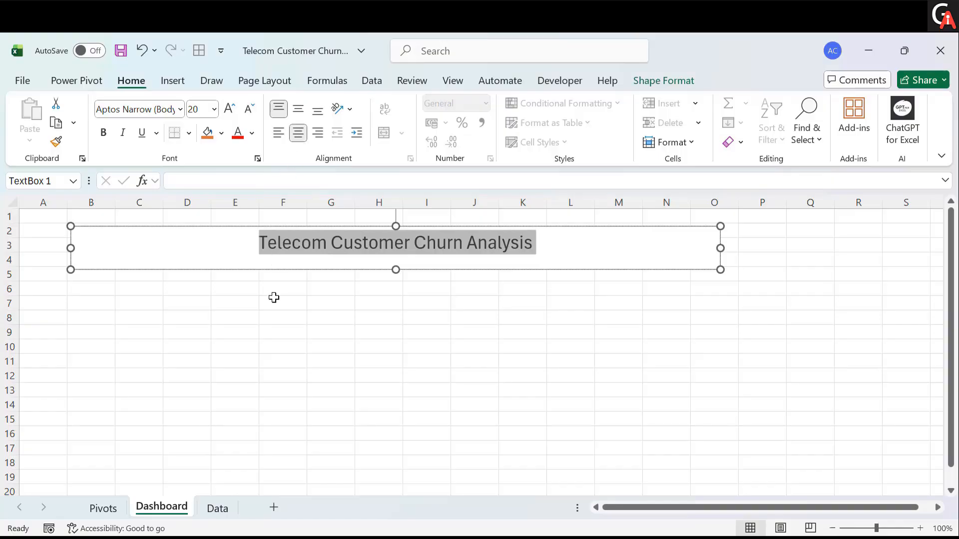
{"action": "key", "text": "ctrl+b"}
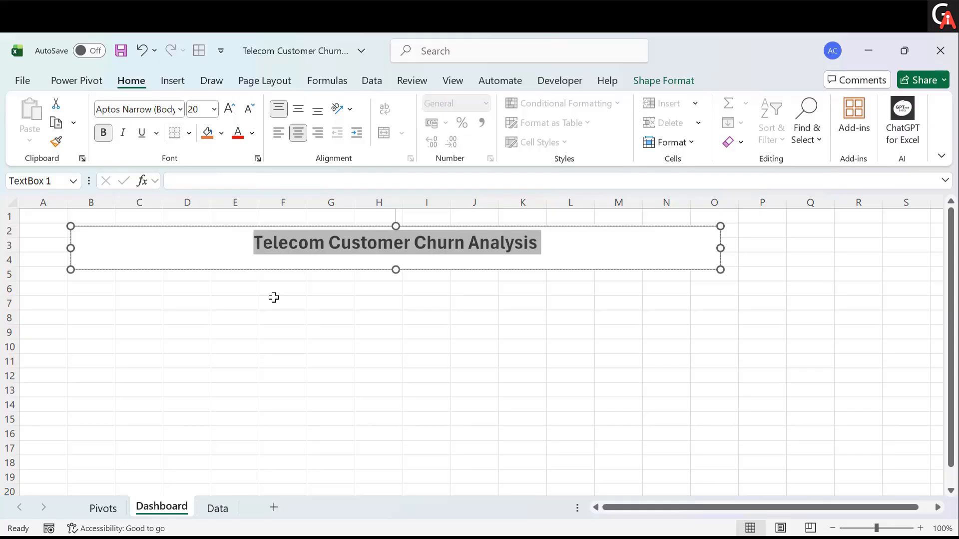
- Fill the title text box with a blue theme colour
{"action": "left_click", "coordinate": [325, 297]}
{"action": "left_click", "coordinate": [327, 264]}
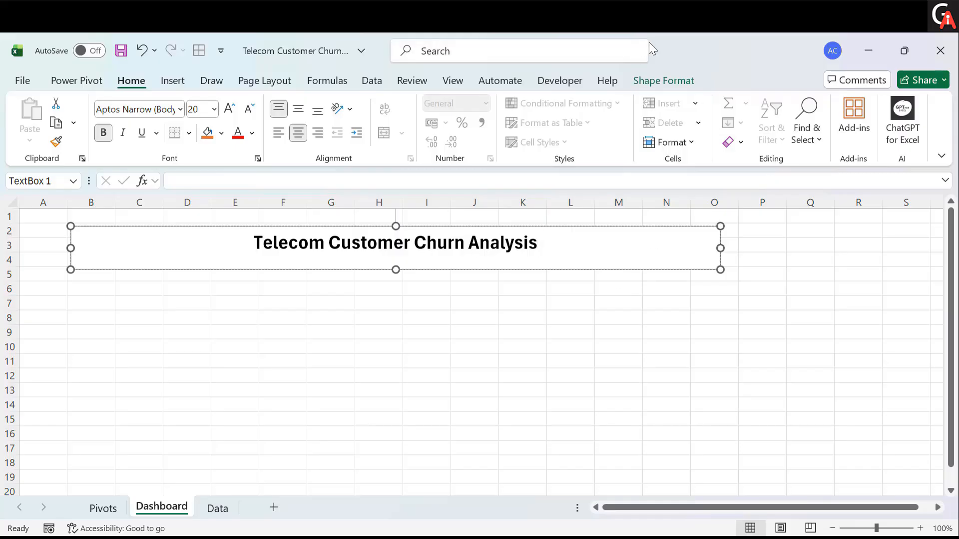
{"action": "left_click", "coordinate": [649, 80]}
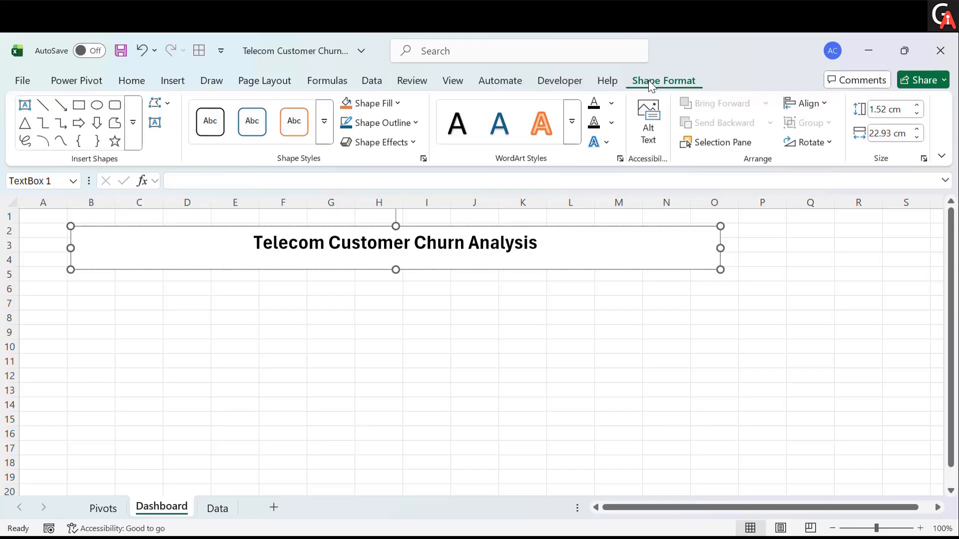
{"action": "left_click", "coordinate": [398, 104]}
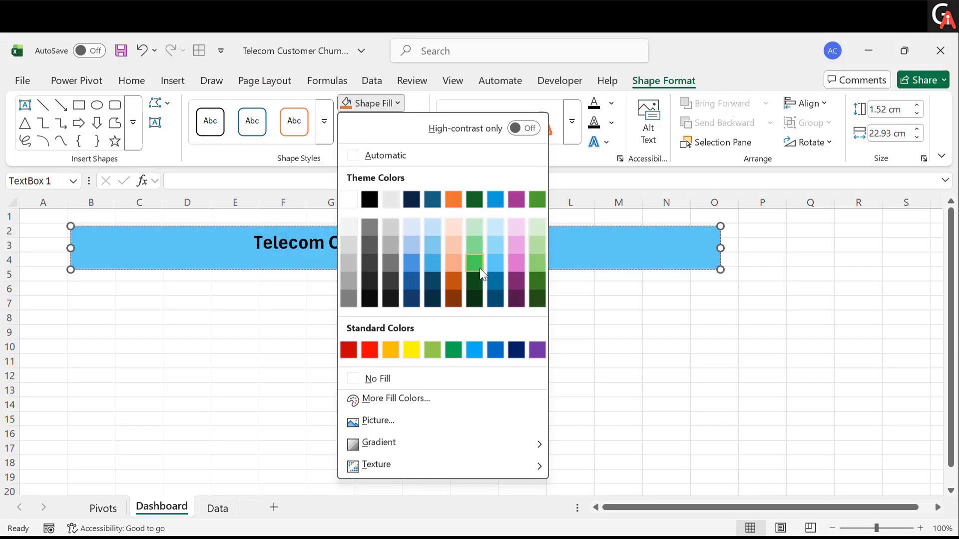
{"action": "left_click", "coordinate": [434, 266]}
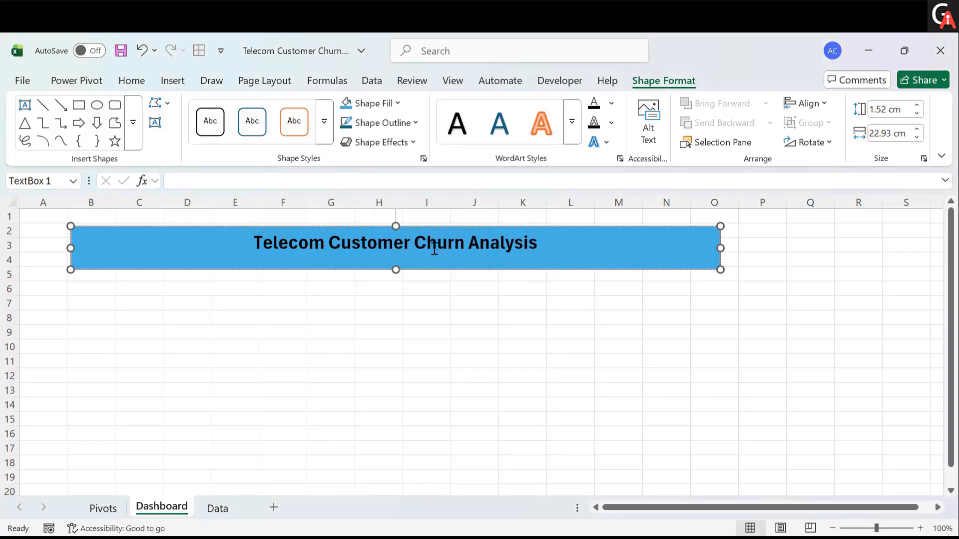
{"action": "left_click", "coordinate": [398, 104]}
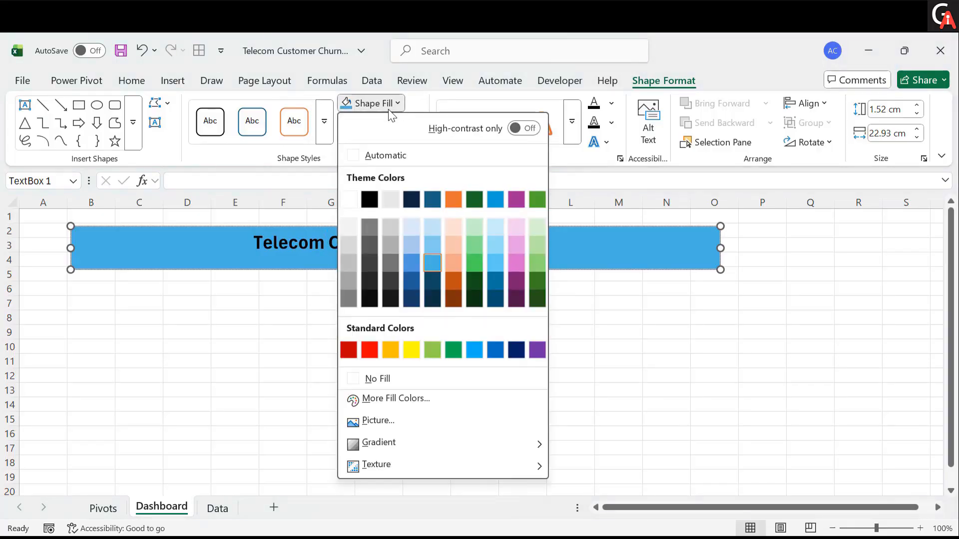
{"action": "left_click", "coordinate": [281, 247]}
{"action": "left_click", "coordinate": [242, 296]}
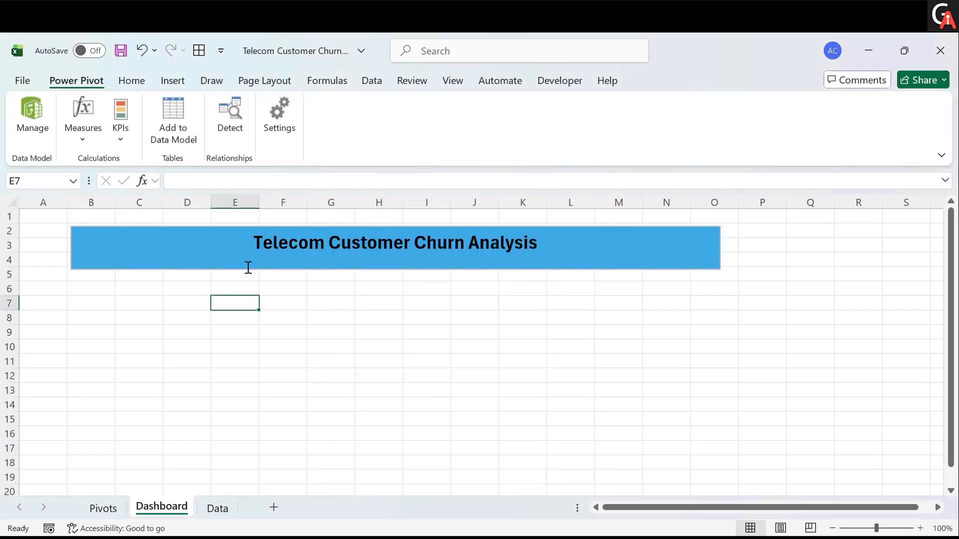
- Remove the outline from the title text box
{"action": "left_click", "coordinate": [248, 267]}
{"action": "left_click", "coordinate": [664, 81]}
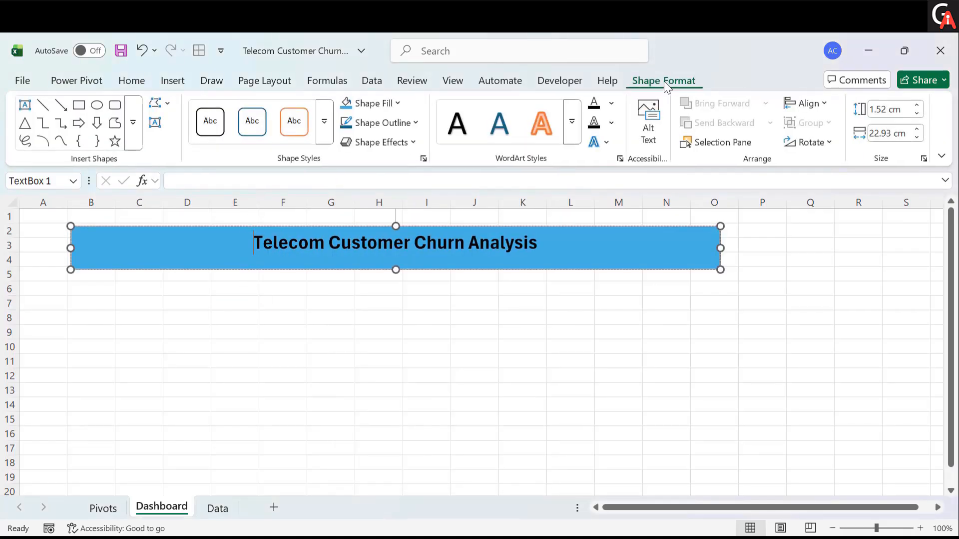
{"action": "left_click", "coordinate": [415, 123]}
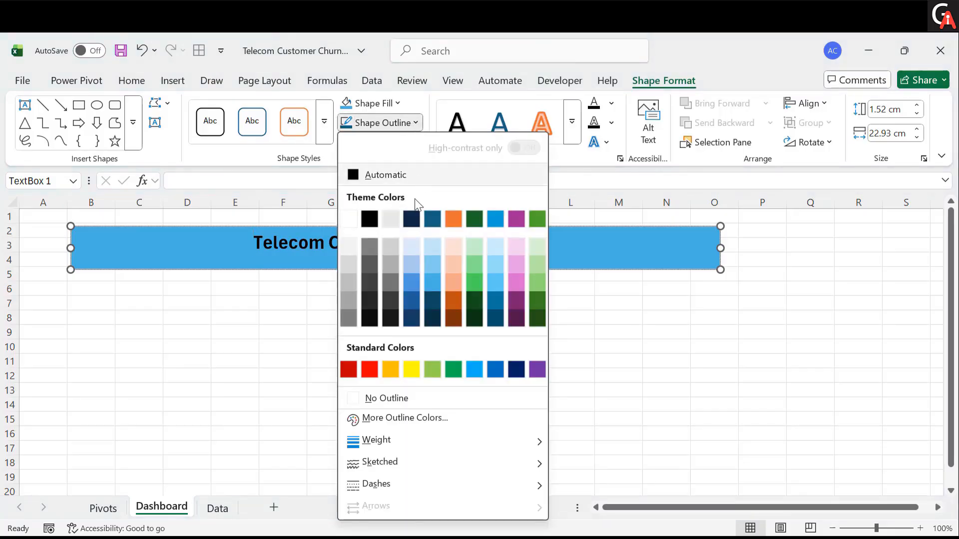
{"action": "left_click", "coordinate": [395, 400]}
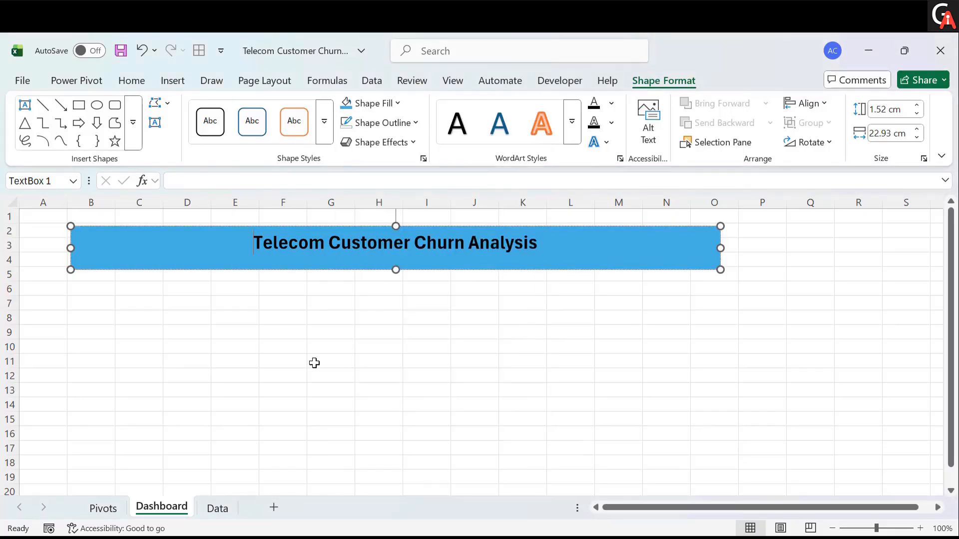
{"action": "left_click", "coordinate": [303, 349]}
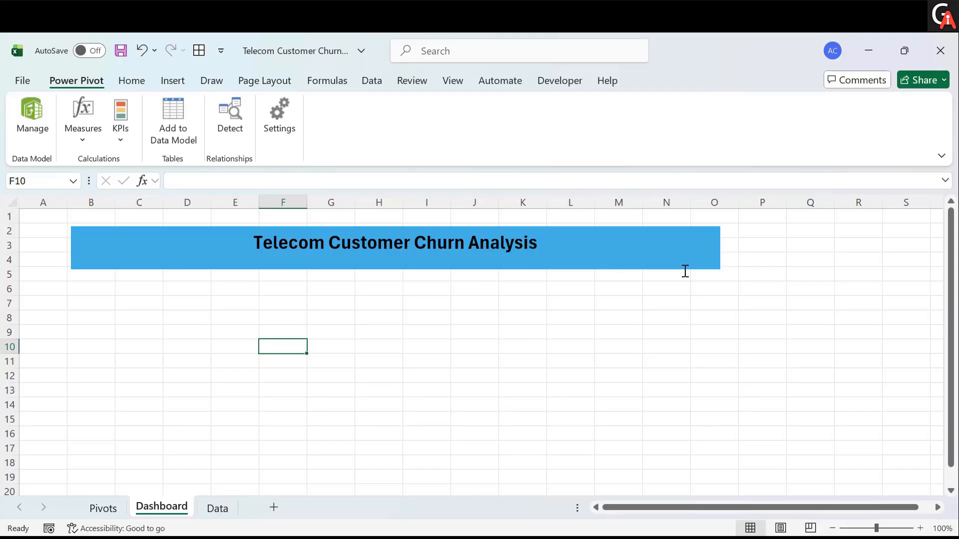
{"action": "left_click", "coordinate": [719, 267]}
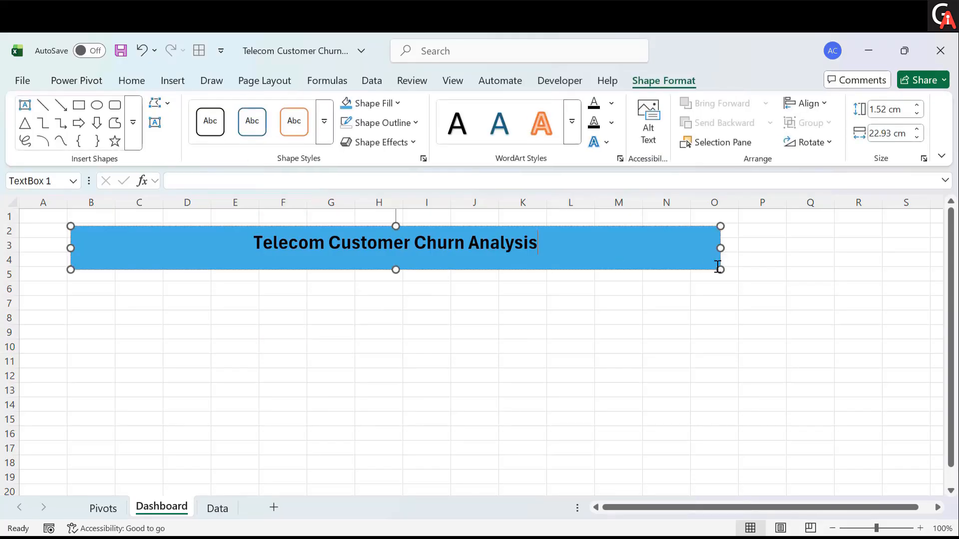
{"action": "left_click", "coordinate": [582, 306]}
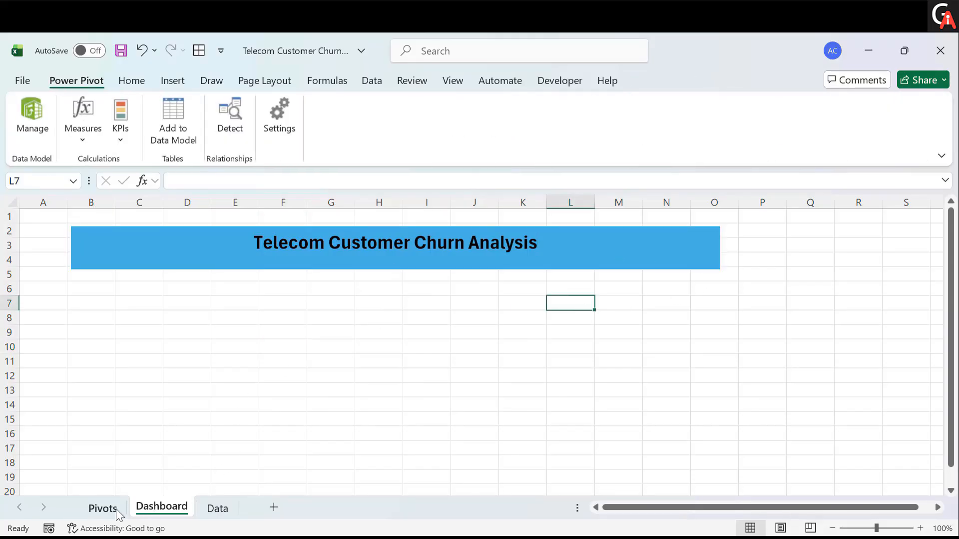
- Check the summary values on the Pivots sheet and return to the Dashboard
{"action": "left_click", "coordinate": [103, 507]}
{"action": "scroll", "coordinate": [94, 302], "scroll_direction": "up", "scroll_amount": 6}
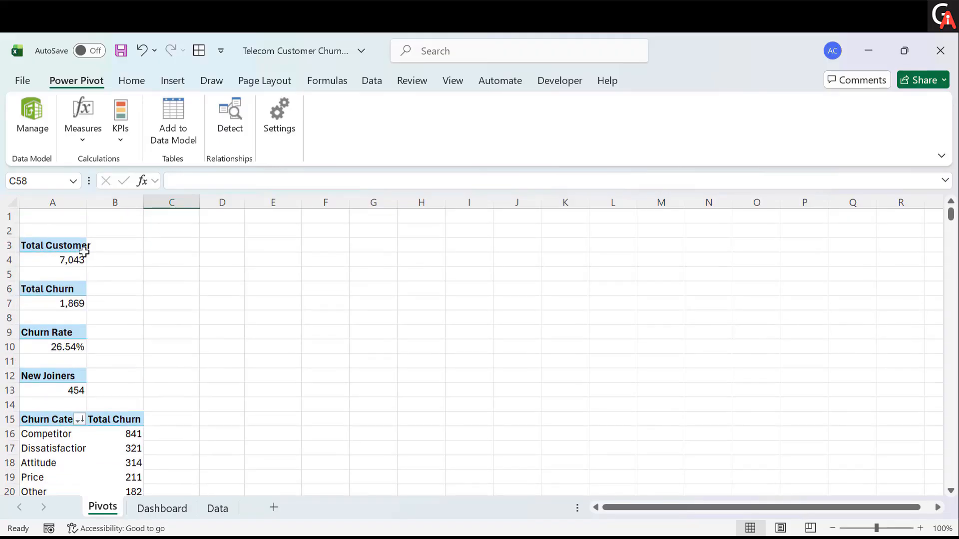
{"action": "double_click", "coordinate": [194, 511]}
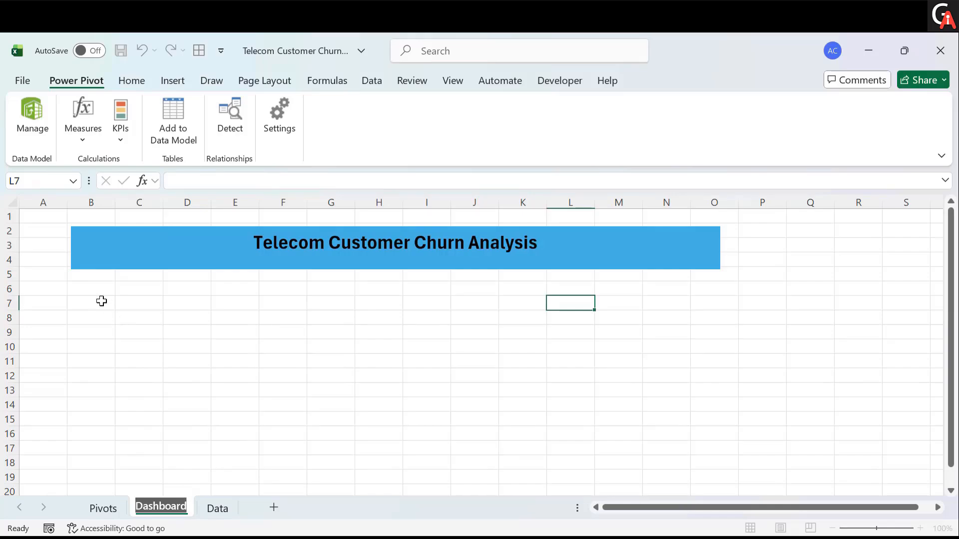
{"action": "left_click", "coordinate": [130, 80]}
{"action": "left_click", "coordinate": [173, 80]}
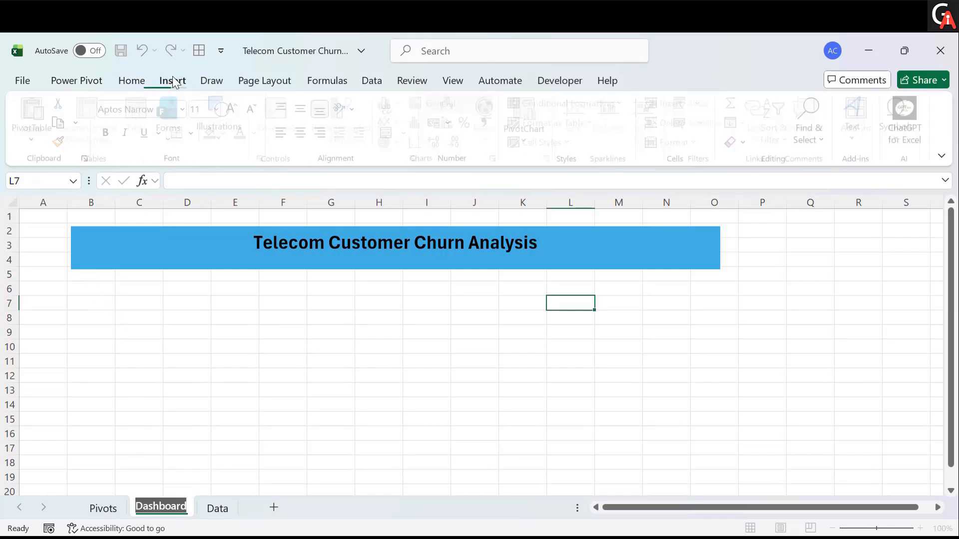
{"action": "left_click", "coordinate": [230, 139]}
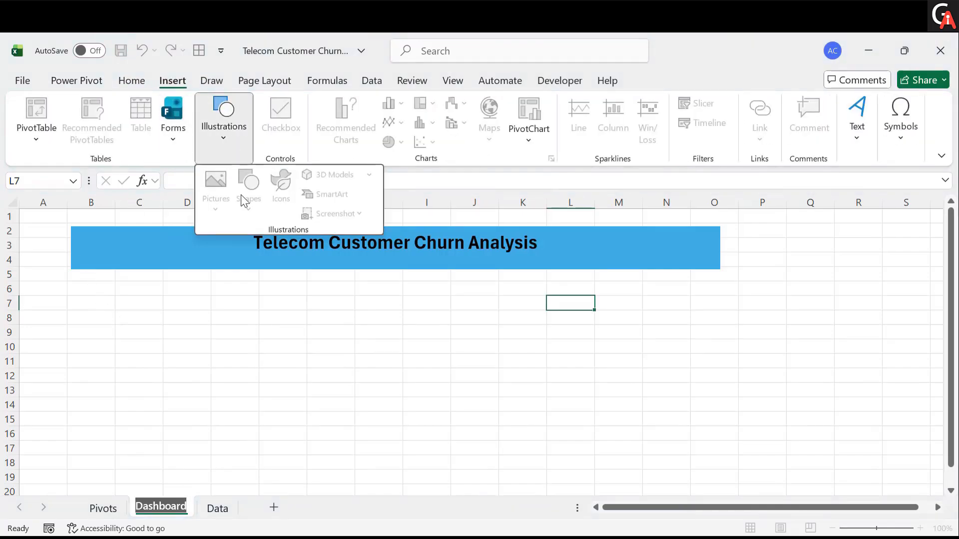
{"action": "left_click", "coordinate": [181, 302]}
{"action": "left_click", "coordinate": [140, 303]}
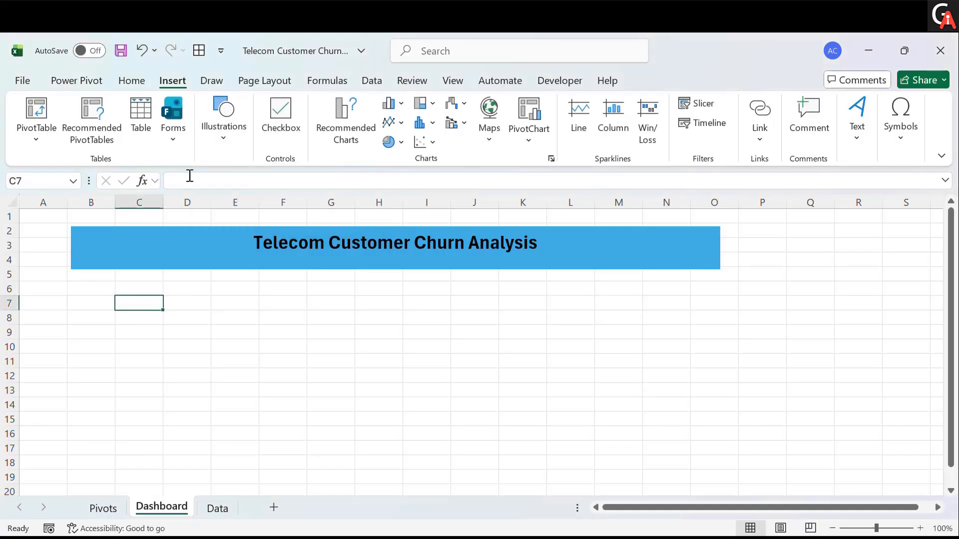
- Draw a small text box of about 0.85 × 3.12 cm below the title labelled Total Customers
{"action": "left_click", "coordinate": [223, 133]}
{"action": "left_click", "coordinate": [248, 205]}
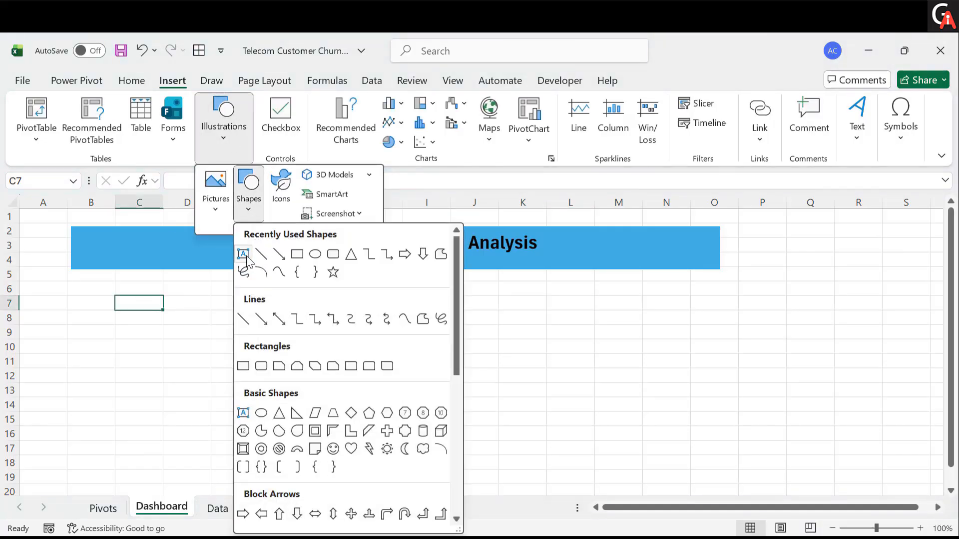
{"action": "left_click", "coordinate": [242, 254]}
{"action": "left_click_drag", "start_coordinate": [78, 284], "coordinate": [167, 310]}
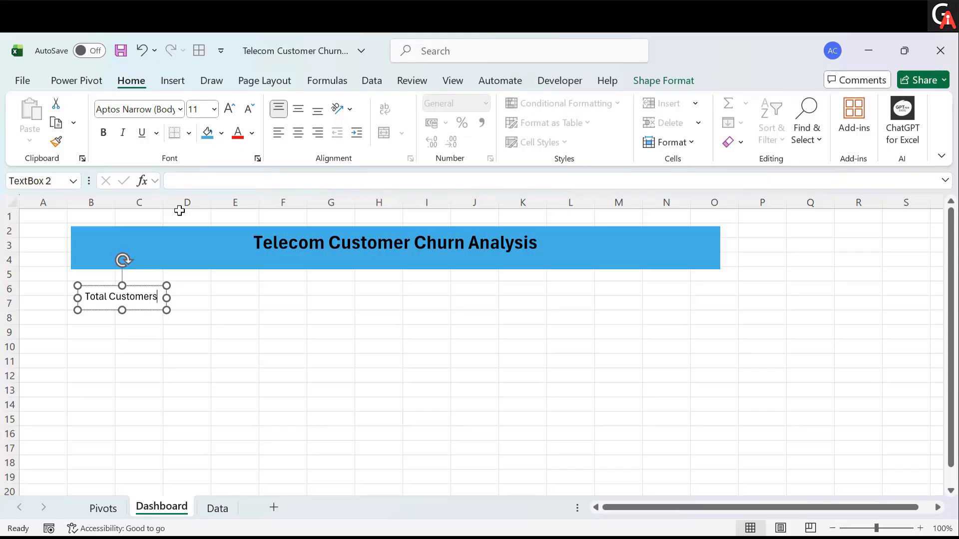
{"action": "left_click", "coordinate": [165, 329]}
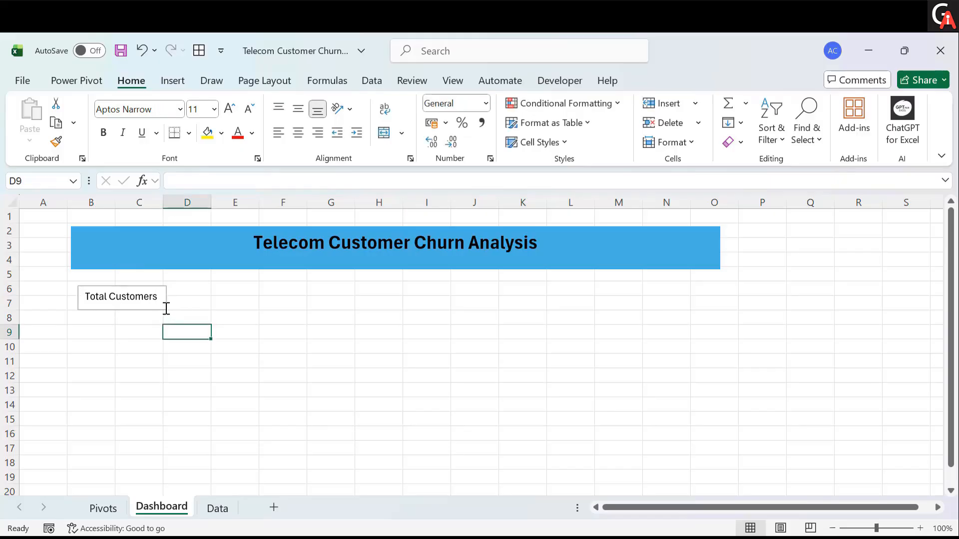
- Remove the outline from the Total Customers text box
{"action": "left_click", "coordinate": [167, 308]}
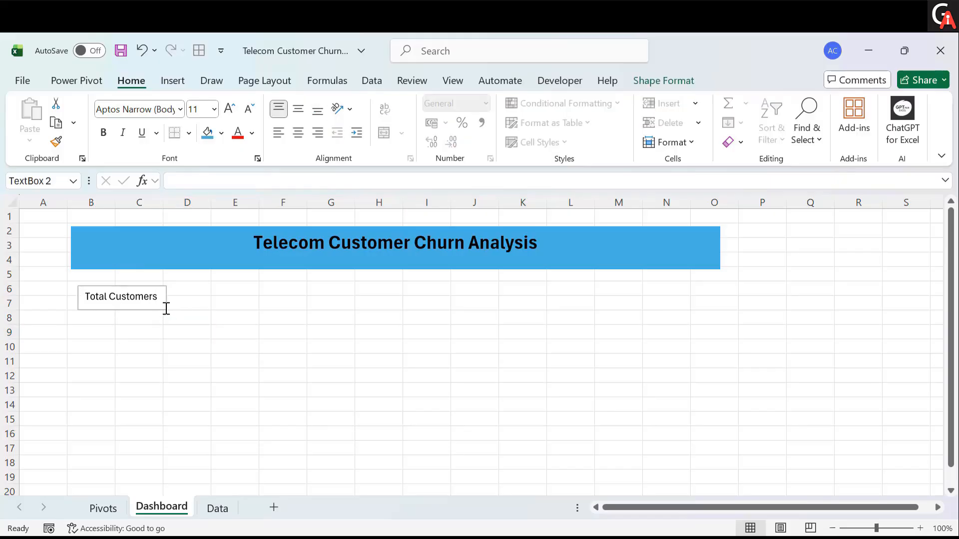
{"action": "left_click", "coordinate": [660, 80]}
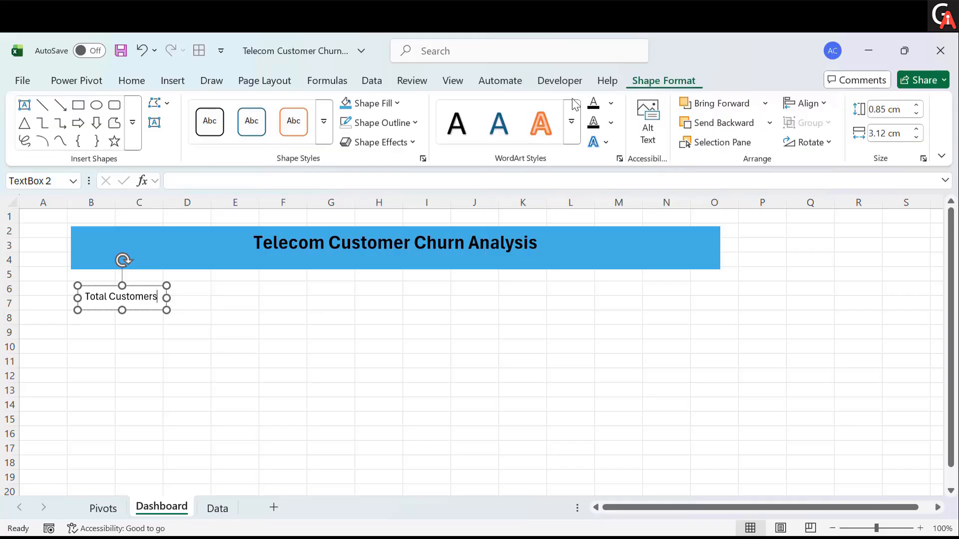
{"action": "left_click", "coordinate": [415, 123]}
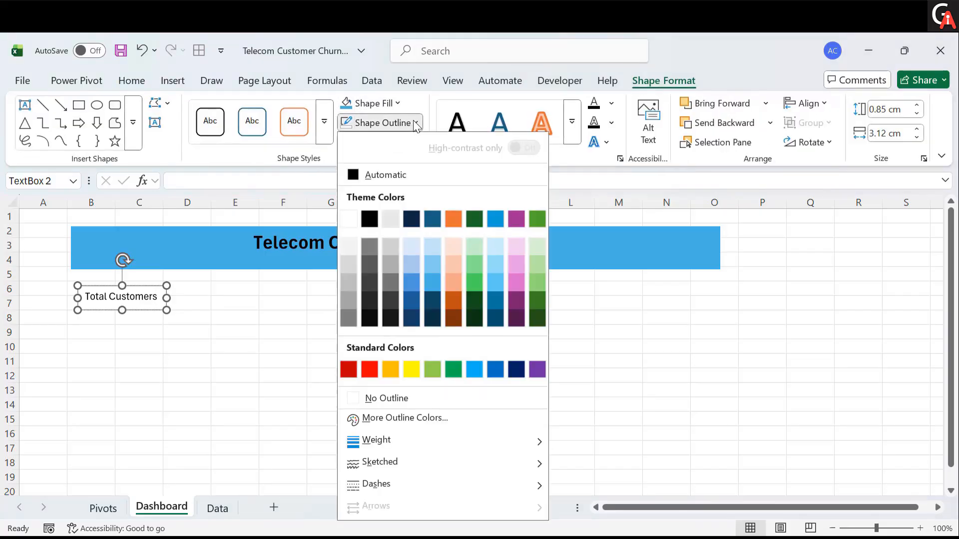
{"action": "left_click", "coordinate": [384, 403]}
{"action": "left_click", "coordinate": [275, 399]}
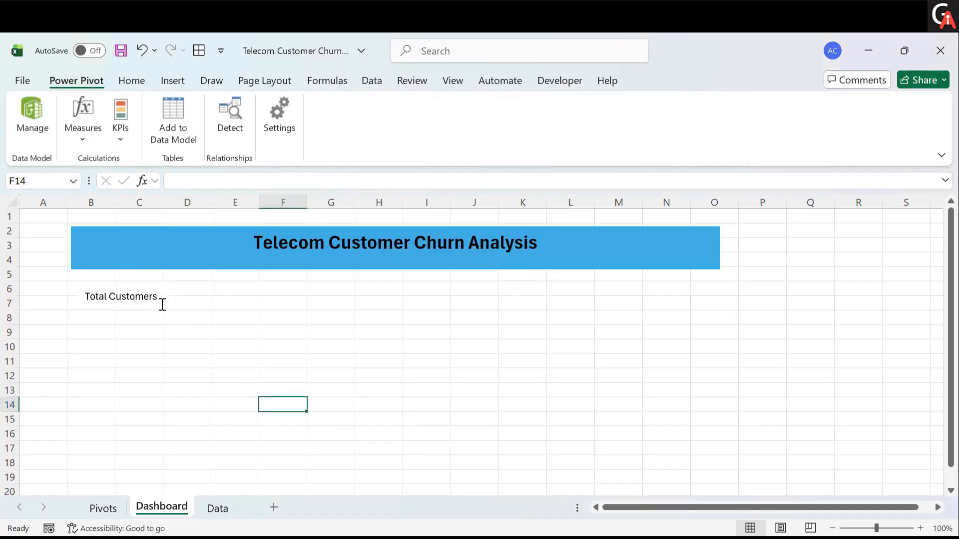
- Draw a text box of about 1.22 × 2.7 cm below the Total Customers label on the Dashboard
{"action": "left_click", "coordinate": [104, 507]}
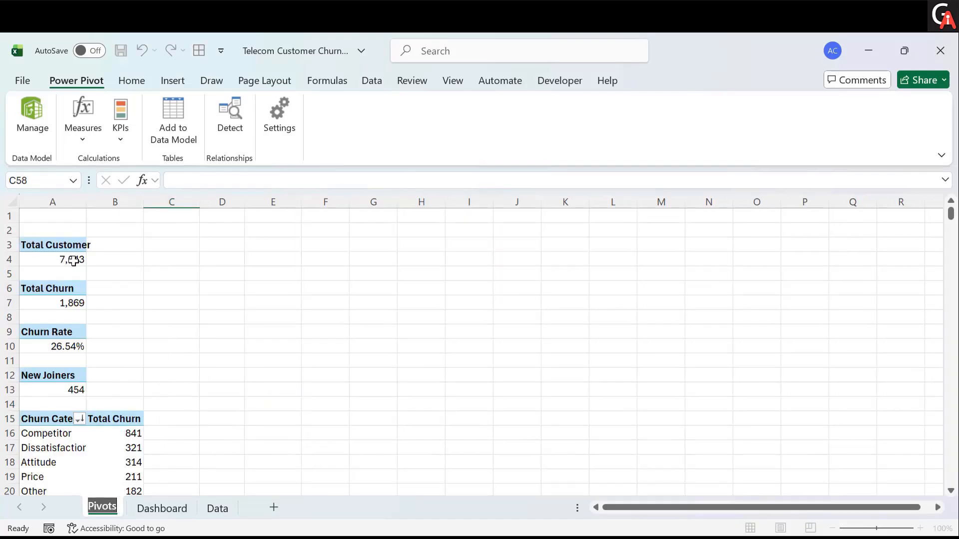
{"action": "left_click", "coordinate": [187, 506]}
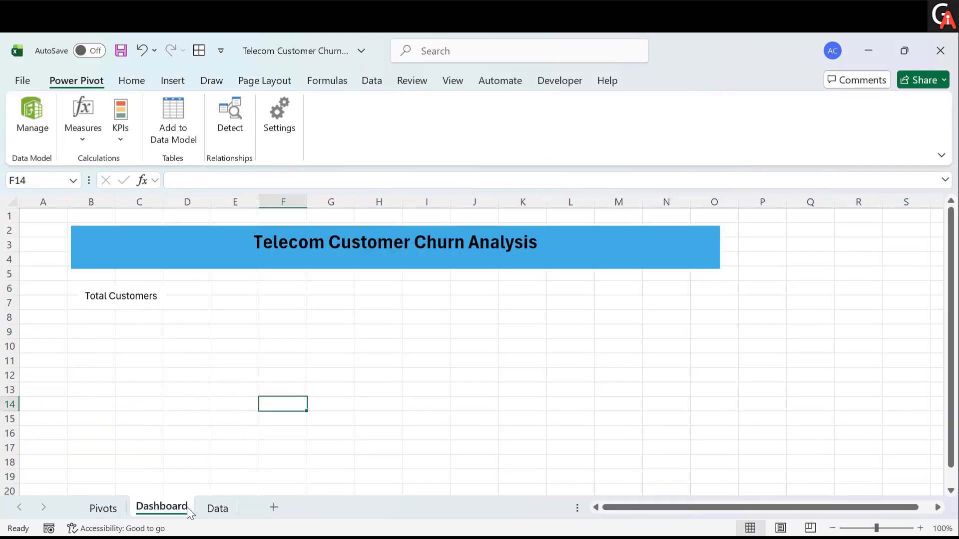
{"action": "left_click", "coordinate": [176, 82]}
{"action": "left_click", "coordinate": [224, 144]}
{"action": "left_click", "coordinate": [247, 294]}
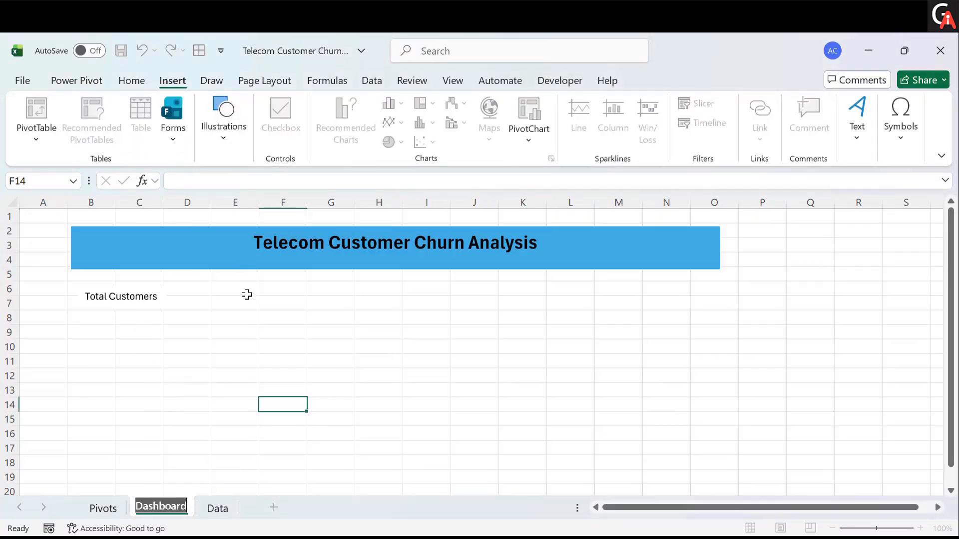
{"action": "left_click", "coordinate": [240, 357]}
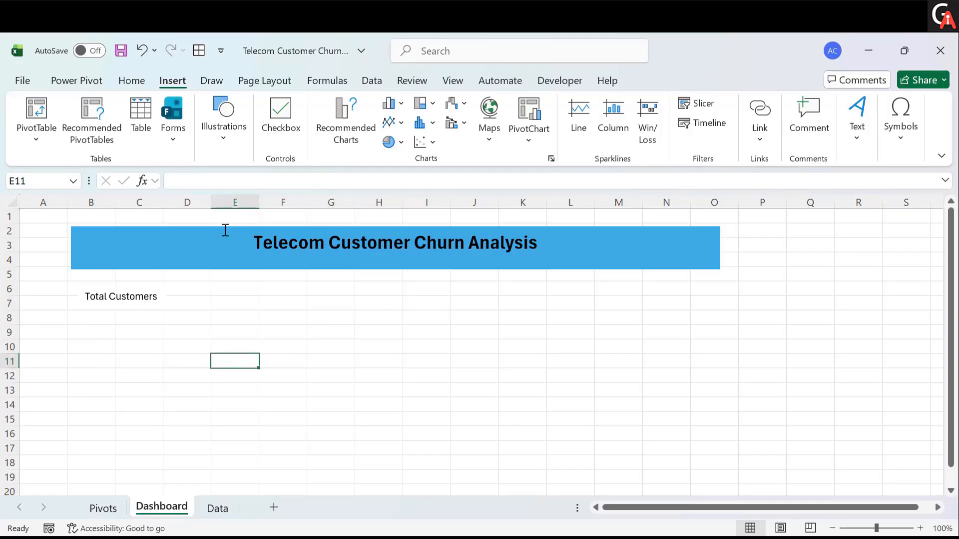
{"action": "left_click", "coordinate": [227, 150]}
{"action": "left_click", "coordinate": [248, 205]}
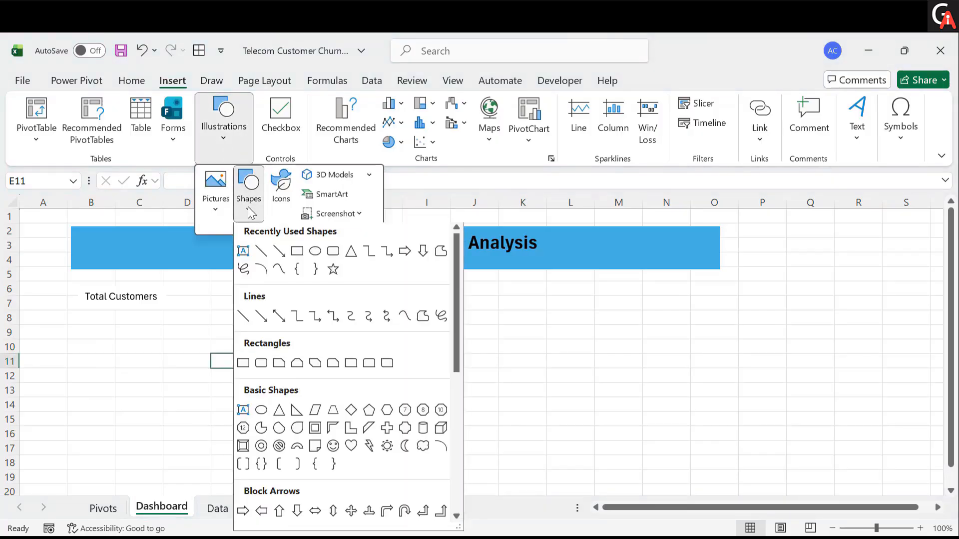
{"action": "left_click", "coordinate": [243, 254]}
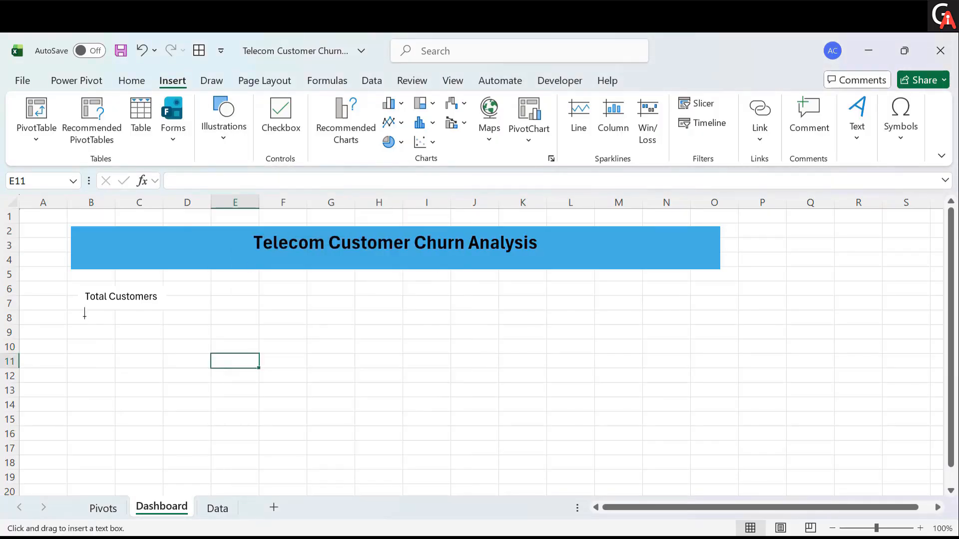
{"action": "left_click_drag", "start_coordinate": [83, 311], "coordinate": [159, 346]}
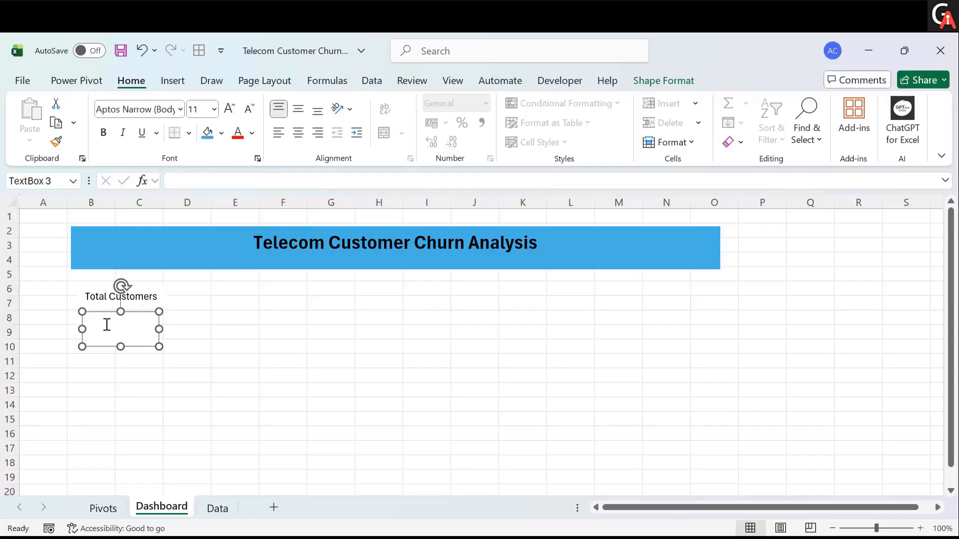
- Link the new text box to the Total Customers value with the formula =Pivots!A4
{"action": "left_click", "coordinate": [185, 186]}
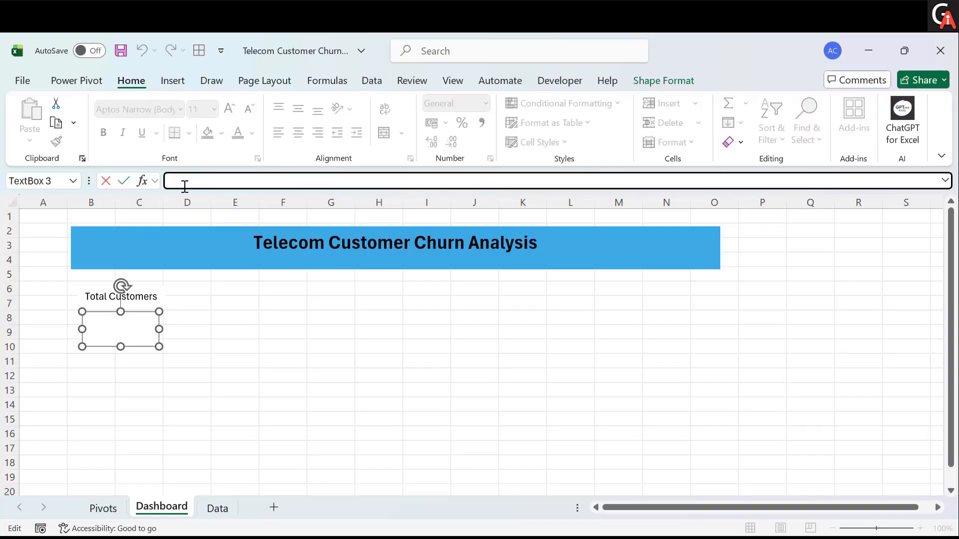
{"action": "type", "text": "="}
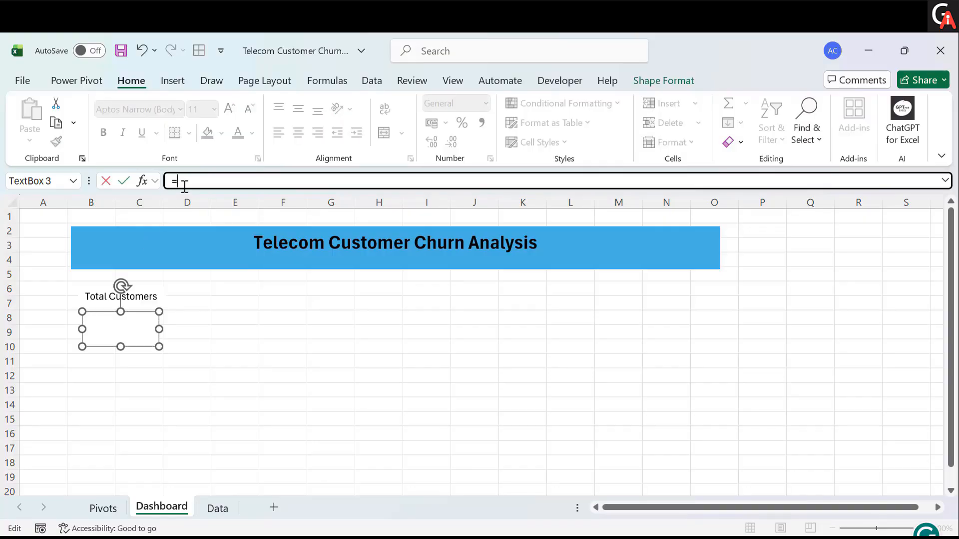
{"action": "left_click", "coordinate": [104, 508]}
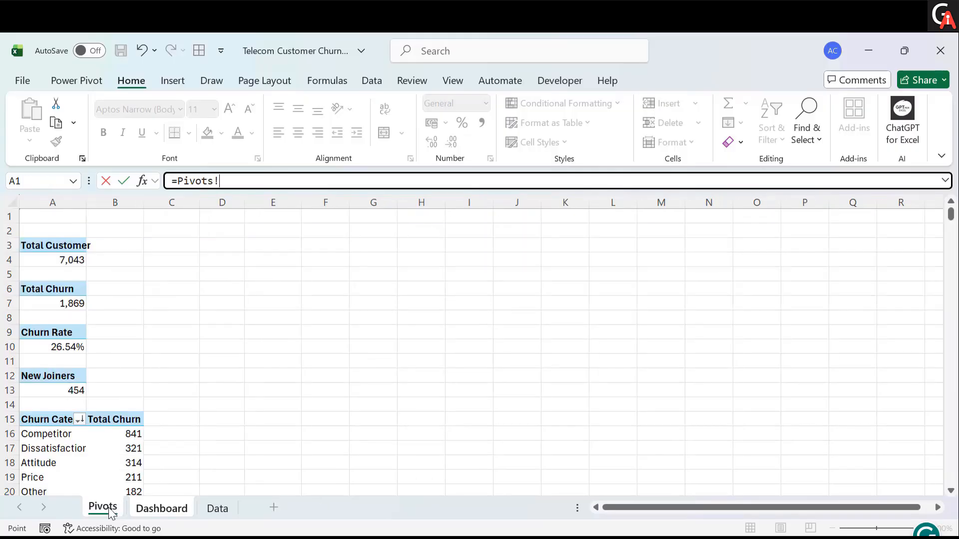
{"action": "left_click", "coordinate": [61, 260]}
{"action": "key", "text": "Return"}
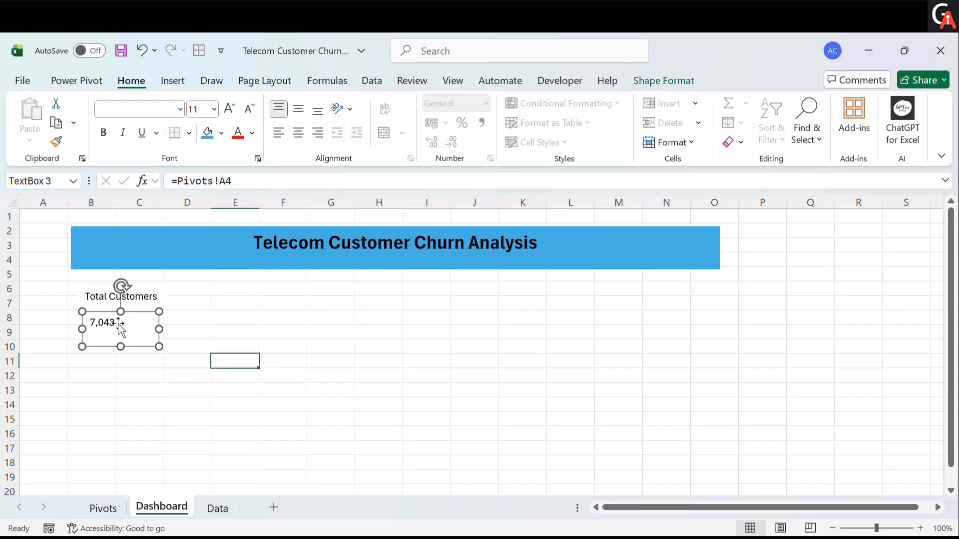
- Inspect the Total Customers PivotTable's options on the Pivots sheet and return to the Dashboard
{"action": "left_click", "coordinate": [103, 507]}
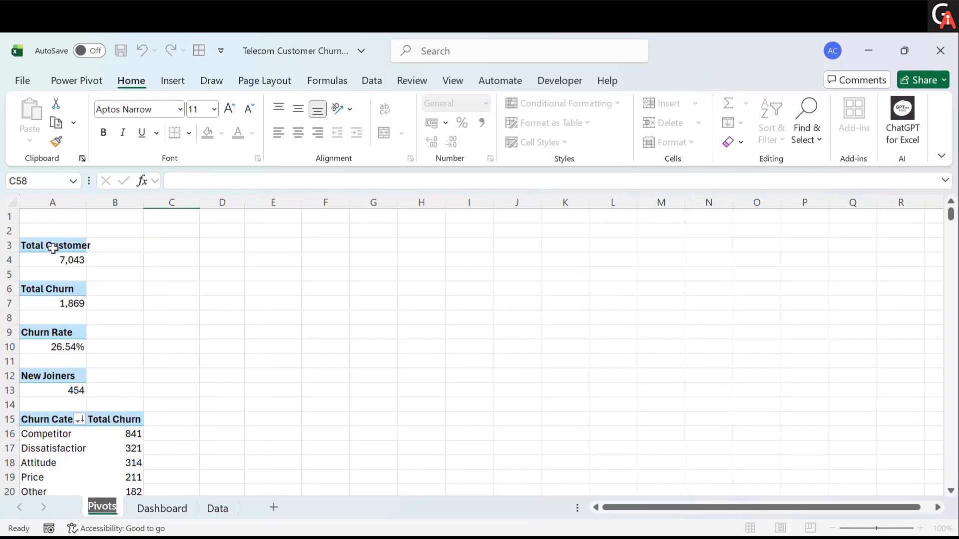
{"action": "left_click", "coordinate": [168, 506]}
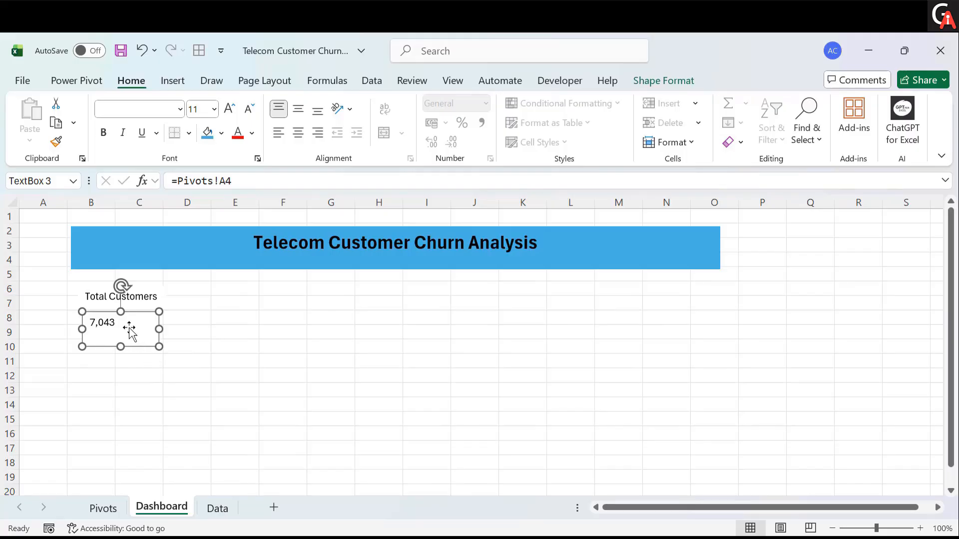
{"action": "left_click", "coordinate": [103, 506]}
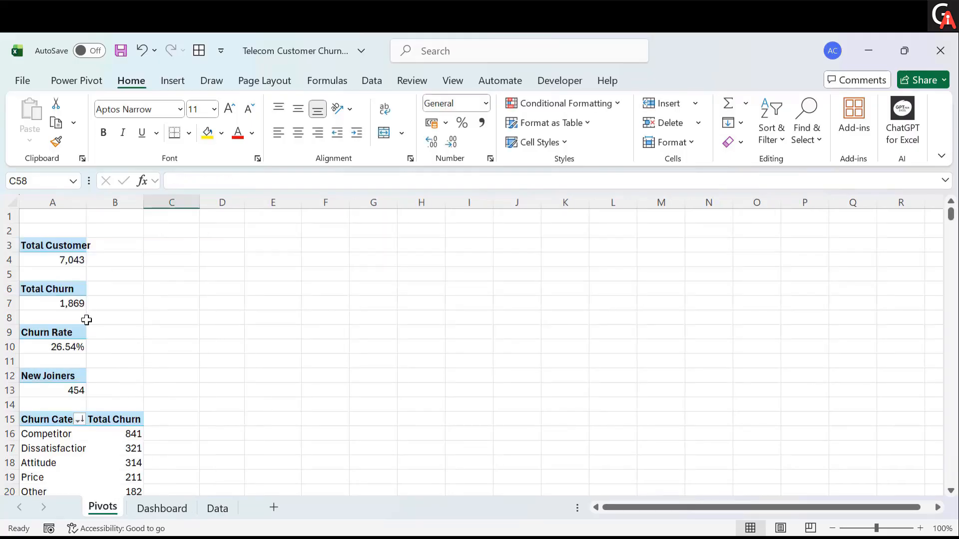
{"action": "left_click", "coordinate": [68, 263]}
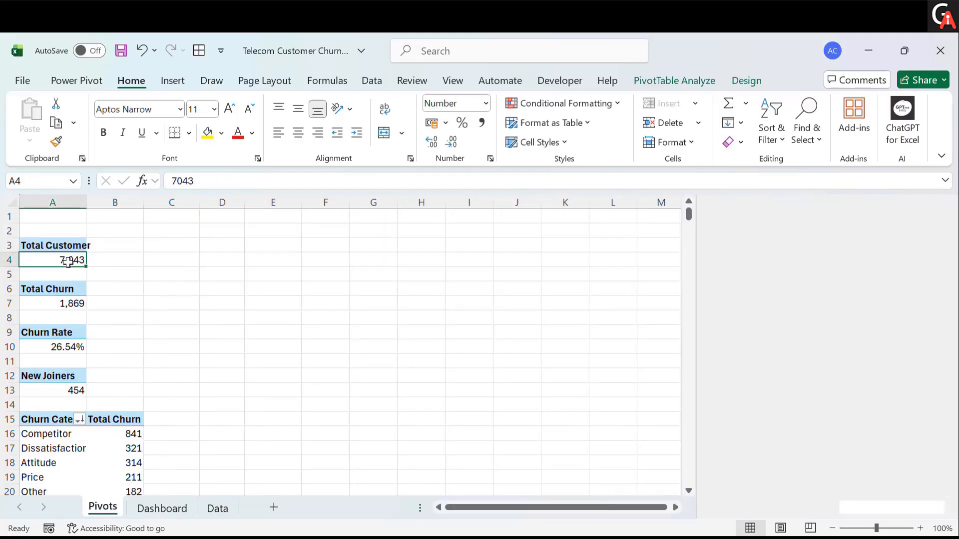
{"action": "left_click", "coordinate": [670, 85]}
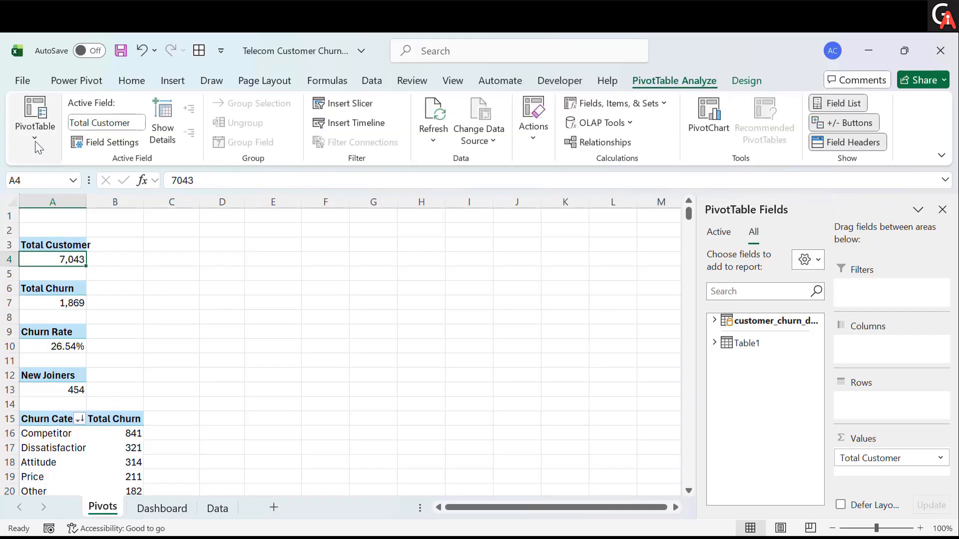
{"action": "left_click", "coordinate": [35, 142]}
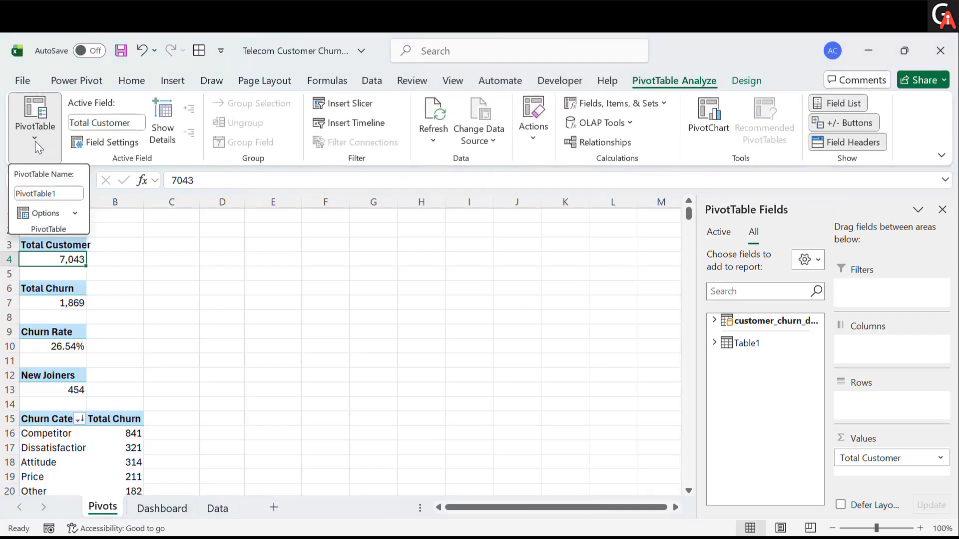
{"action": "left_click", "coordinate": [74, 215]}
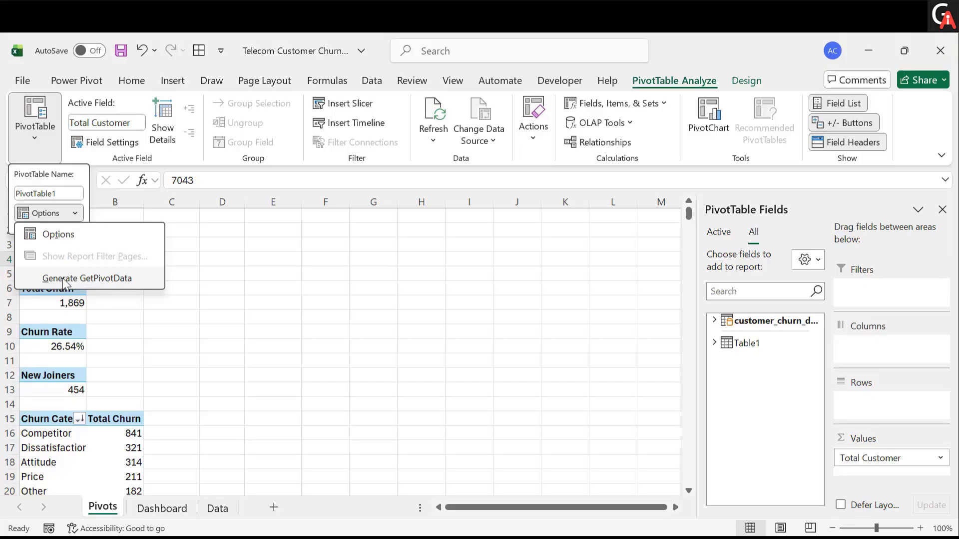
{"action": "left_click", "coordinate": [145, 364]}
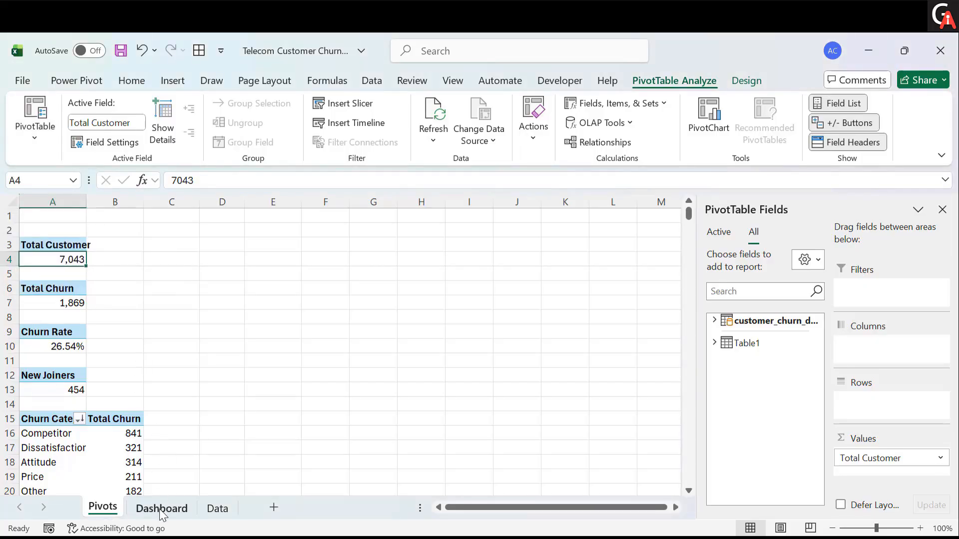
{"action": "left_click", "coordinate": [47, 136]}
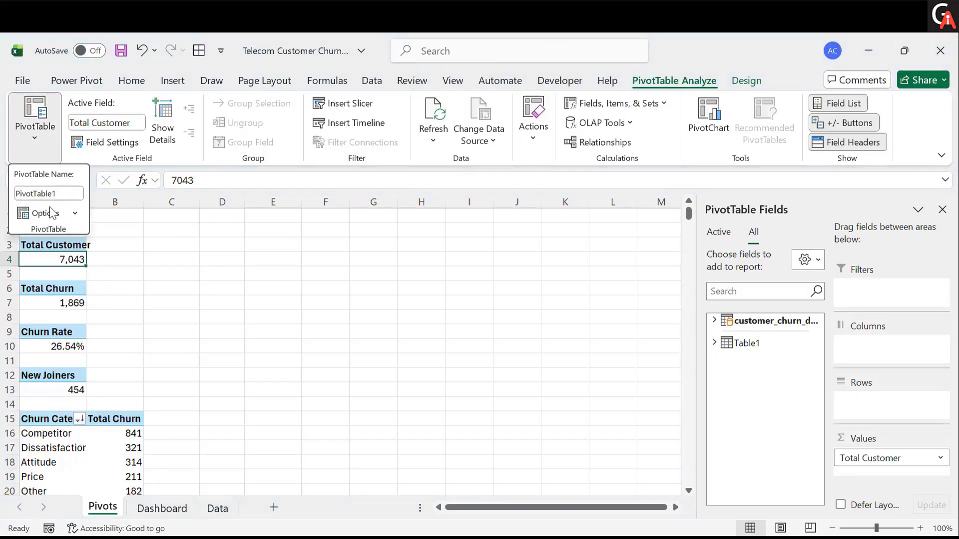
{"action": "left_click", "coordinate": [74, 218]}
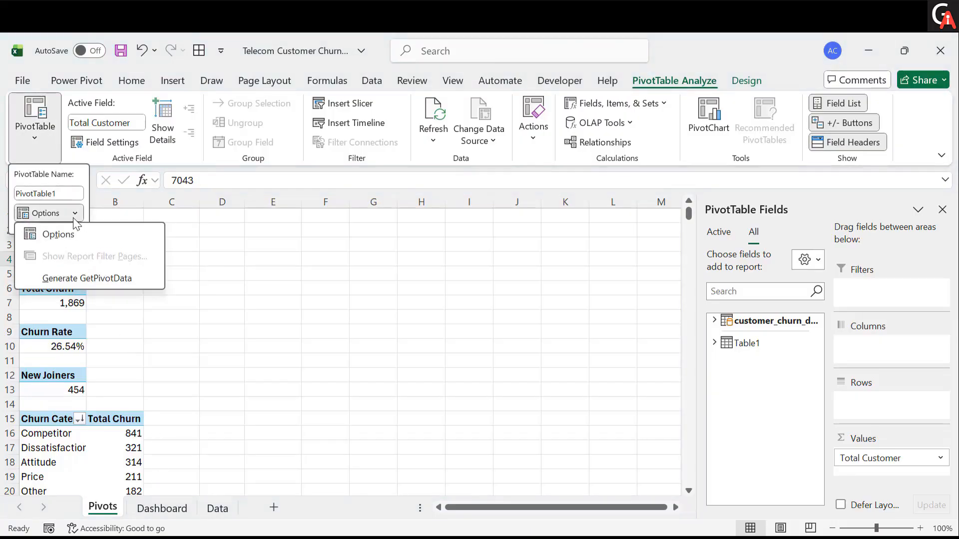
{"action": "left_click", "coordinate": [131, 362]}
{"action": "left_click", "coordinate": [165, 507]}
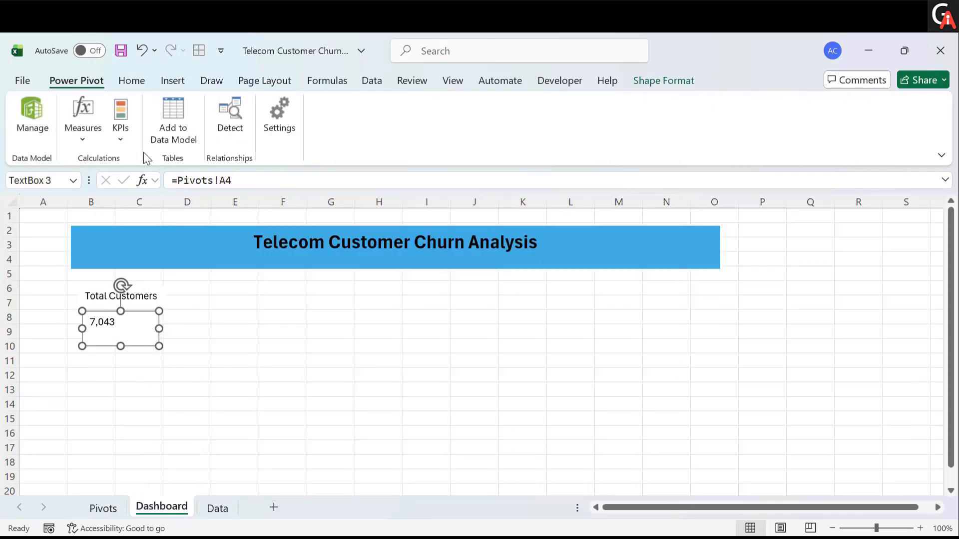
- Format the linked value text to 24 pt, bold and centred
{"action": "left_click", "coordinate": [128, 85]}
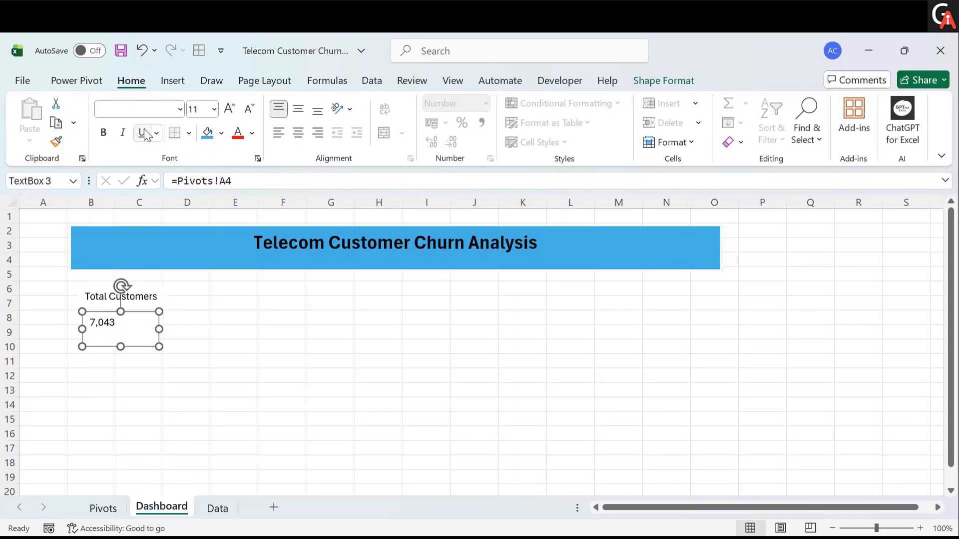
{"action": "left_click", "coordinate": [229, 109]}
{"action": "left_click", "coordinate": [229, 108]}
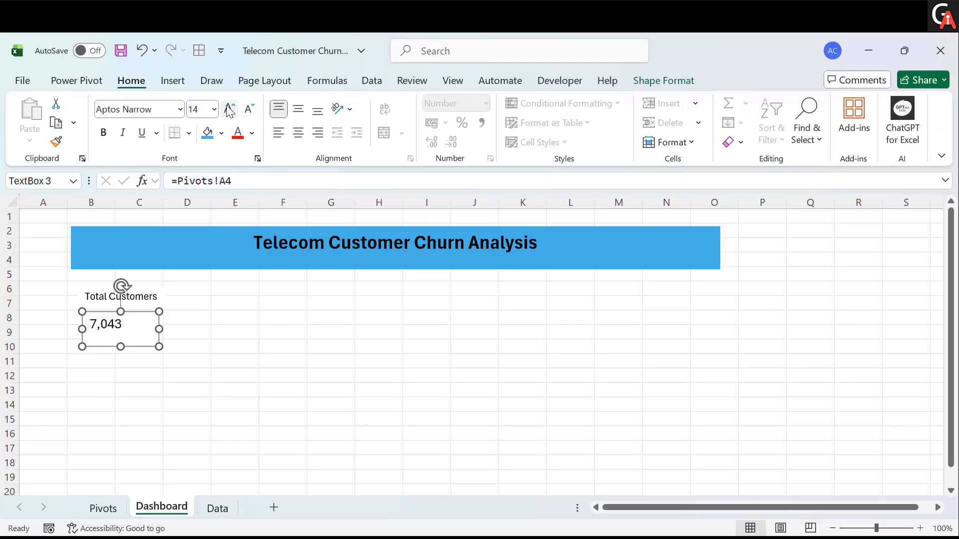
{"action": "left_click", "coordinate": [230, 109]}
{"action": "left_click", "coordinate": [229, 109]}
{"action": "left_click", "coordinate": [229, 109]}
{"action": "left_click", "coordinate": [230, 109]}
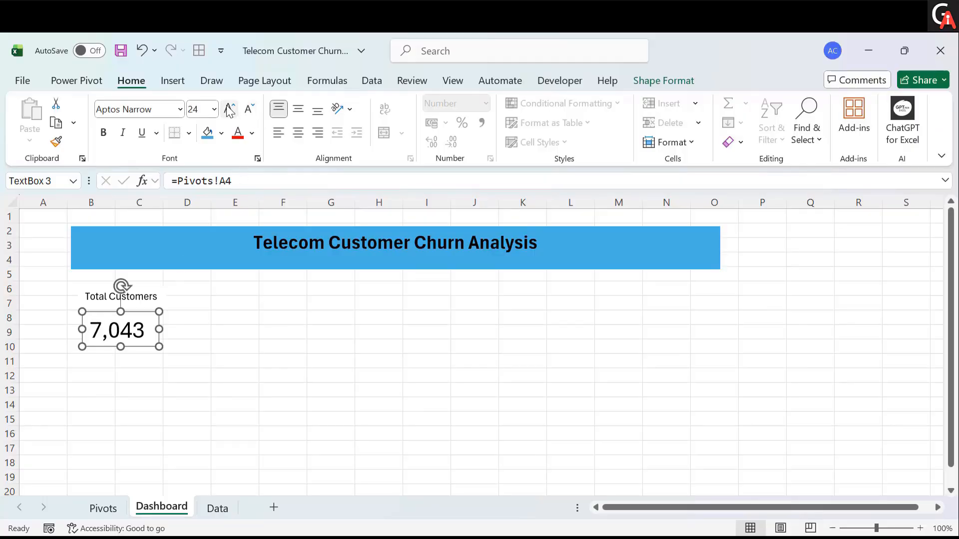
{"action": "key", "text": "ctrl+b"}
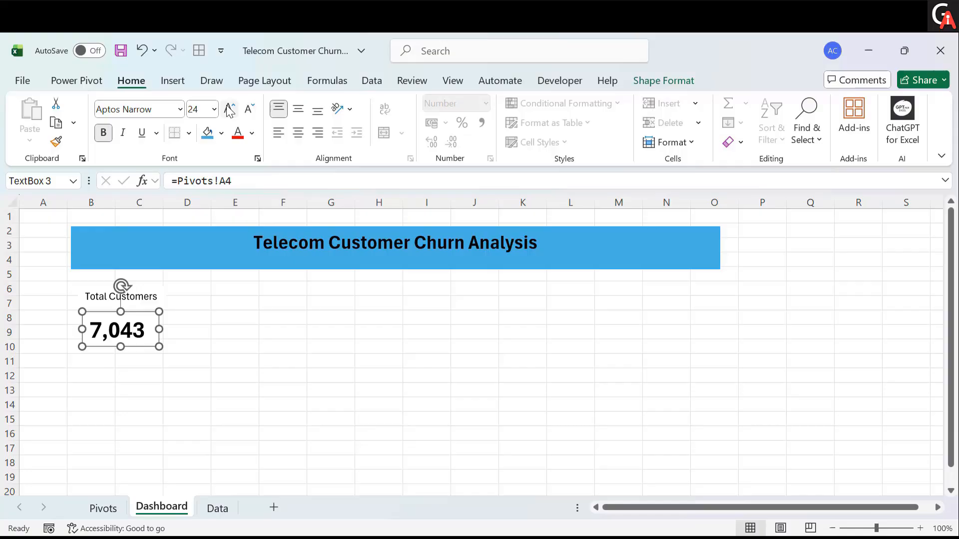
{"action": "left_click", "coordinate": [298, 133]}
{"action": "left_click", "coordinate": [231, 316]}
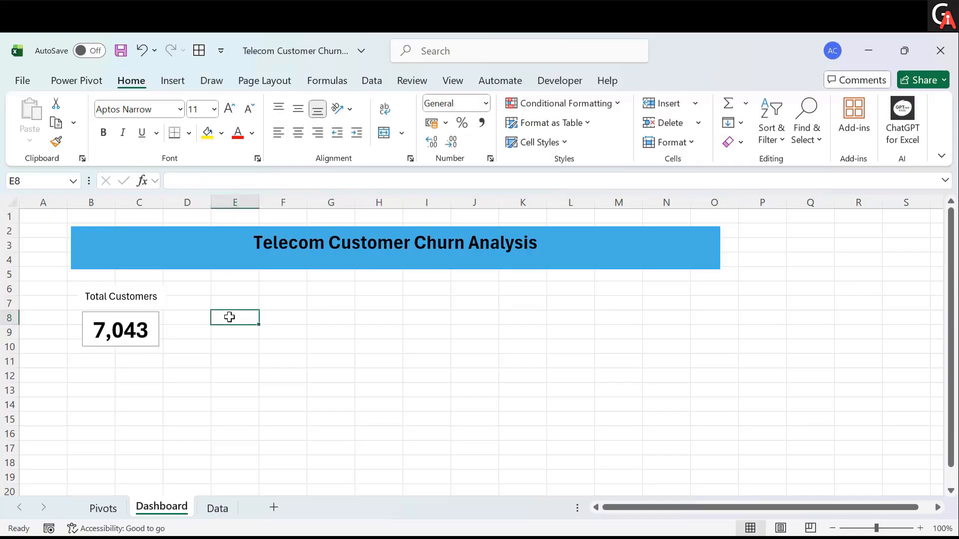
- Remove the outline from the linked value text box
{"action": "left_click", "coordinate": [157, 316]}
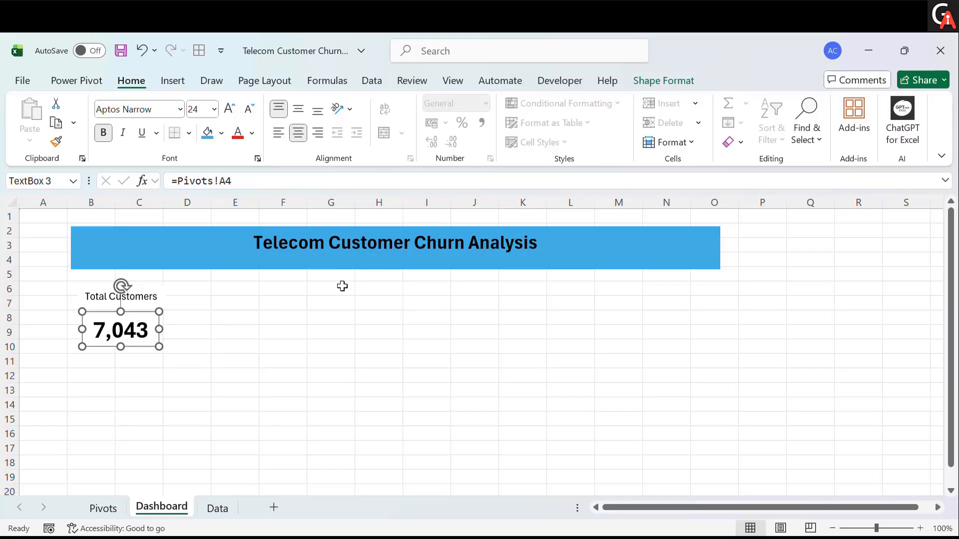
{"action": "left_click", "coordinate": [671, 83]}
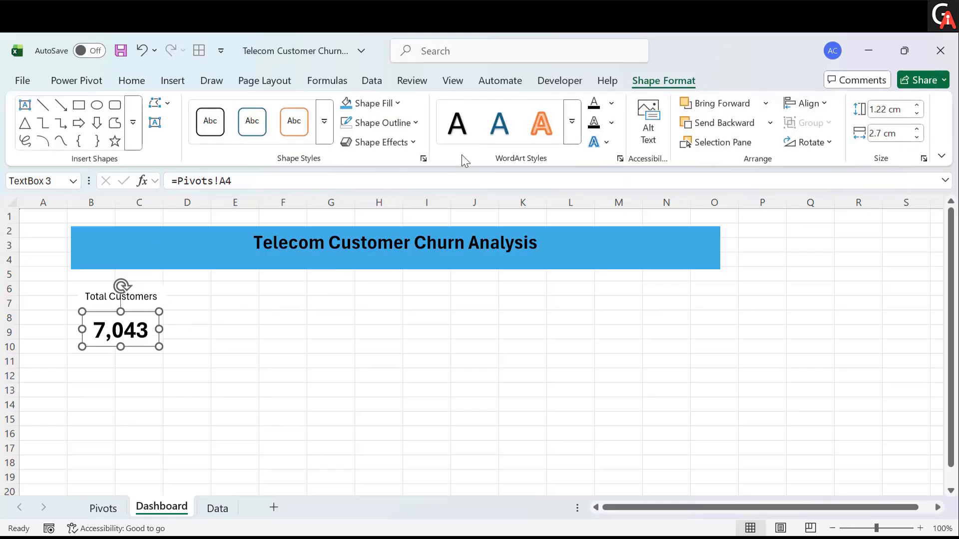
{"action": "left_click", "coordinate": [372, 124]}
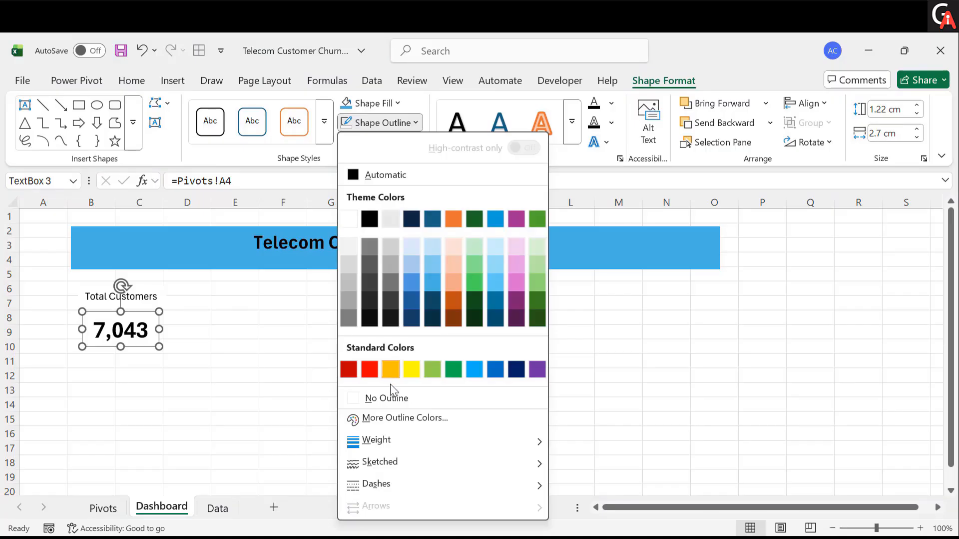
{"action": "left_click", "coordinate": [379, 398]}
{"action": "left_click", "coordinate": [228, 427]}
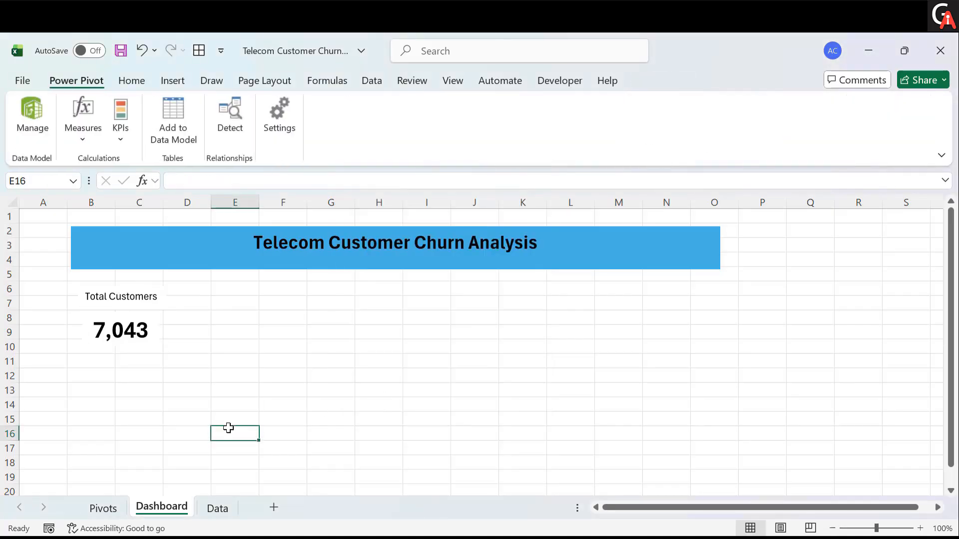
- Paste three copies of the Total Customers label text box and spread them across the row beside it
{"action": "key", "text": "ctrl+v"}
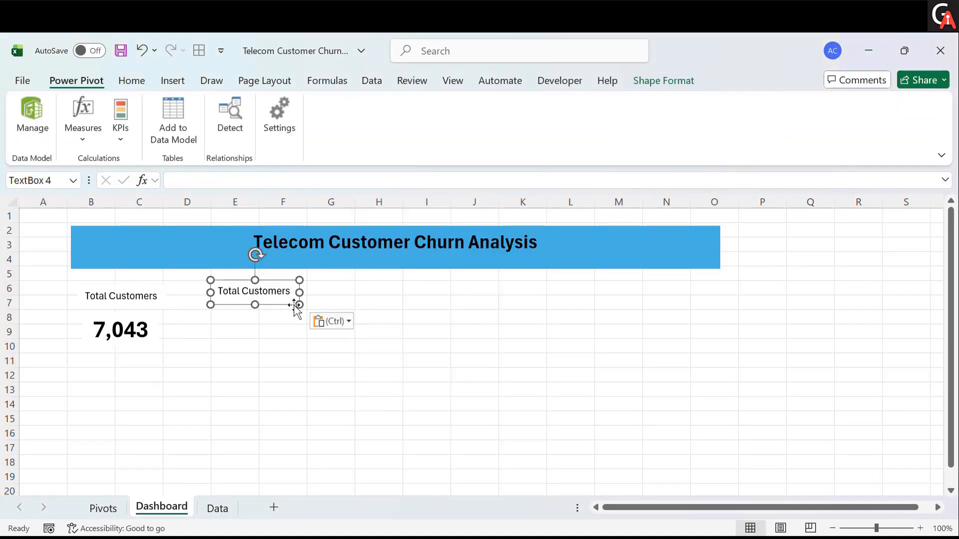
{"action": "left_click_drag", "start_coordinate": [296, 305], "coordinate": [295, 311]}
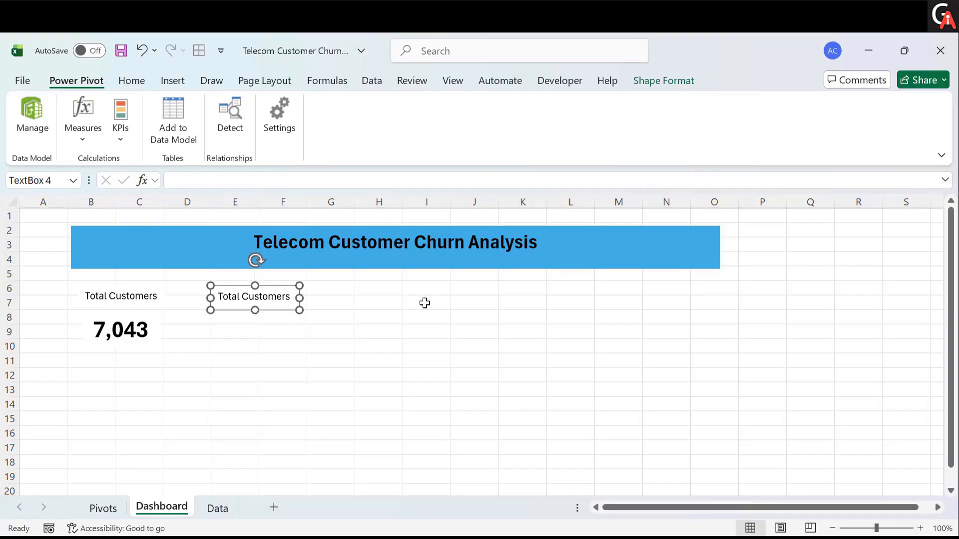
{"action": "key", "text": "ctrl+v"}
{"action": "key", "text": "ctrl+v"}
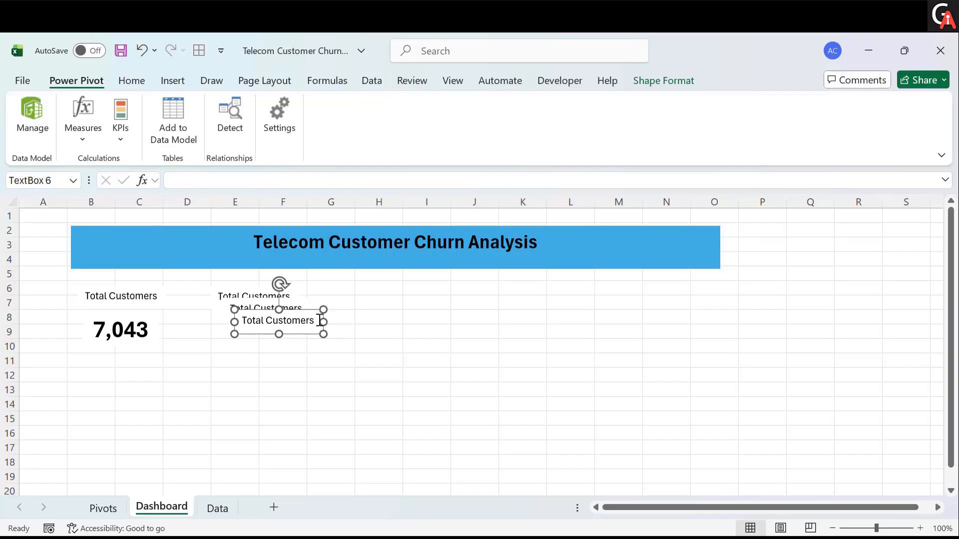
{"action": "left_click_drag", "start_coordinate": [259, 334], "coordinate": [533, 317]}
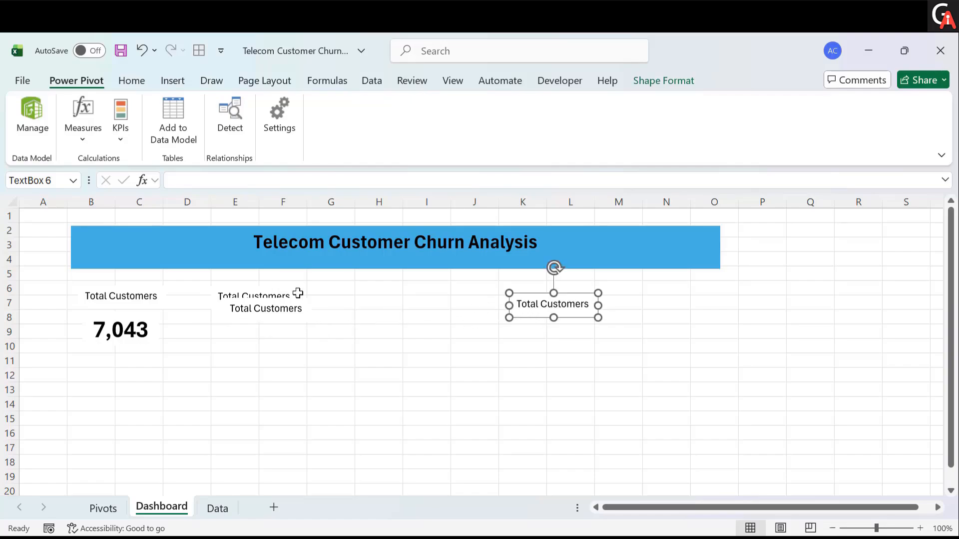
{"action": "left_click", "coordinate": [255, 308]}
{"action": "left_click_drag", "start_coordinate": [310, 325], "coordinate": [424, 314]}
- Relabel the second and third label boxes as "Total Churn" and "Churn Rate"
{"action": "left_click", "coordinate": [278, 293]}
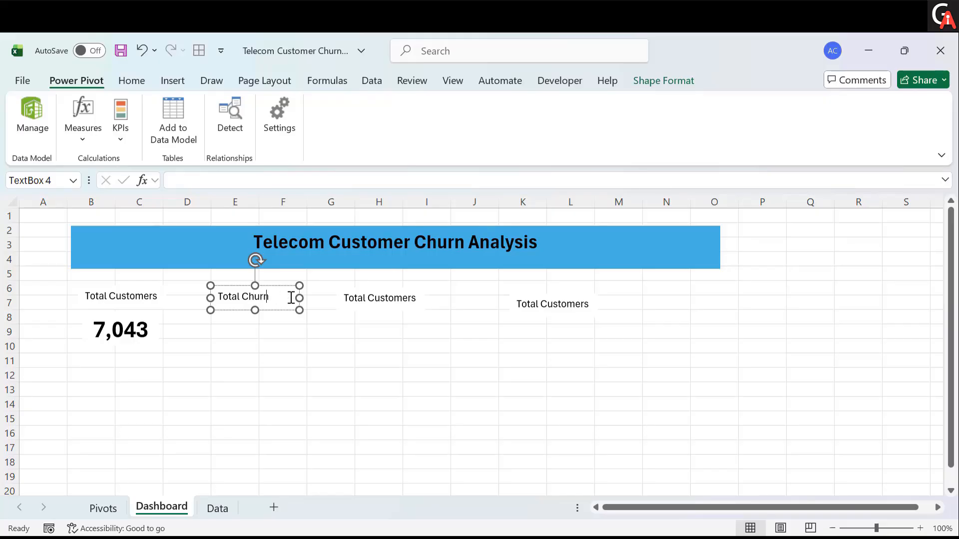
{"action": "left_click", "coordinate": [408, 298]}
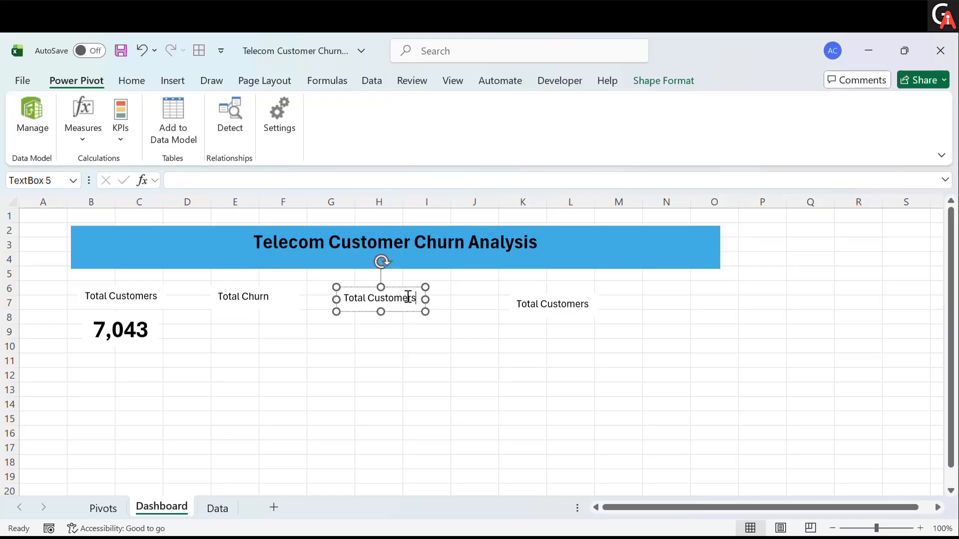
{"action": "key", "text": "ctrl+a"}
{"action": "type", "text": "Ch"}
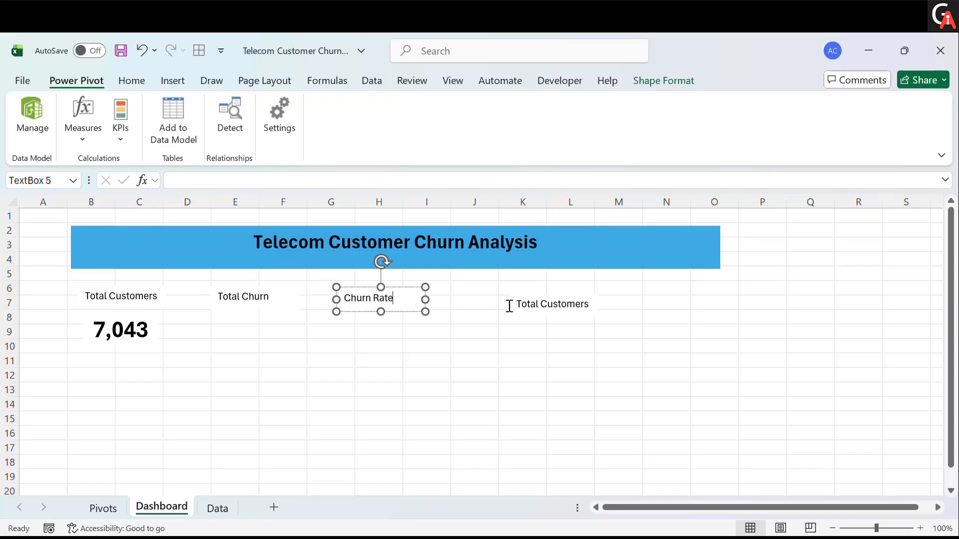
- Relabel the fourth label box as "New Joiners" and move it closer to the Churn Rate label
{"action": "left_click", "coordinate": [534, 304]}
{"action": "key", "text": "ctrl+a"}
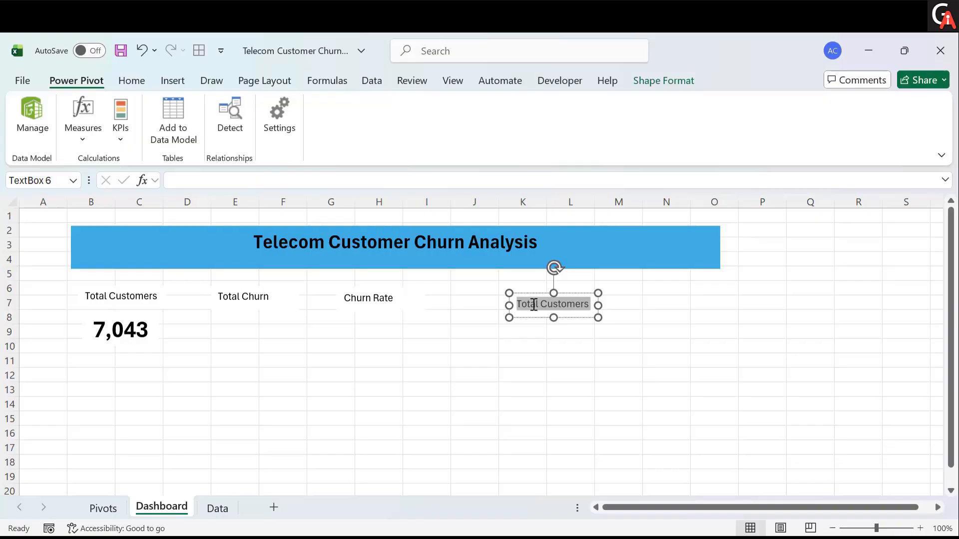
{"action": "type", "text": "New Joiners"}
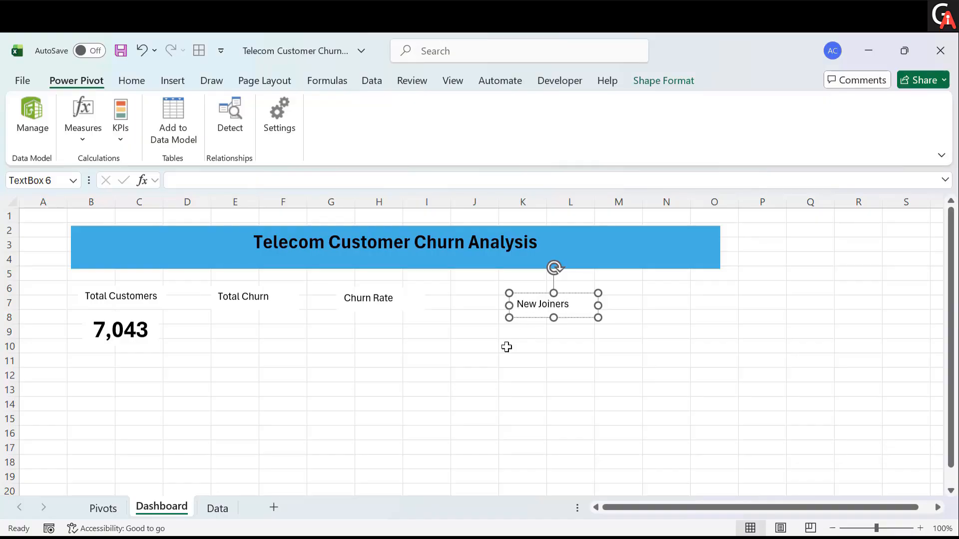
{"action": "left_click", "coordinate": [506, 345]}
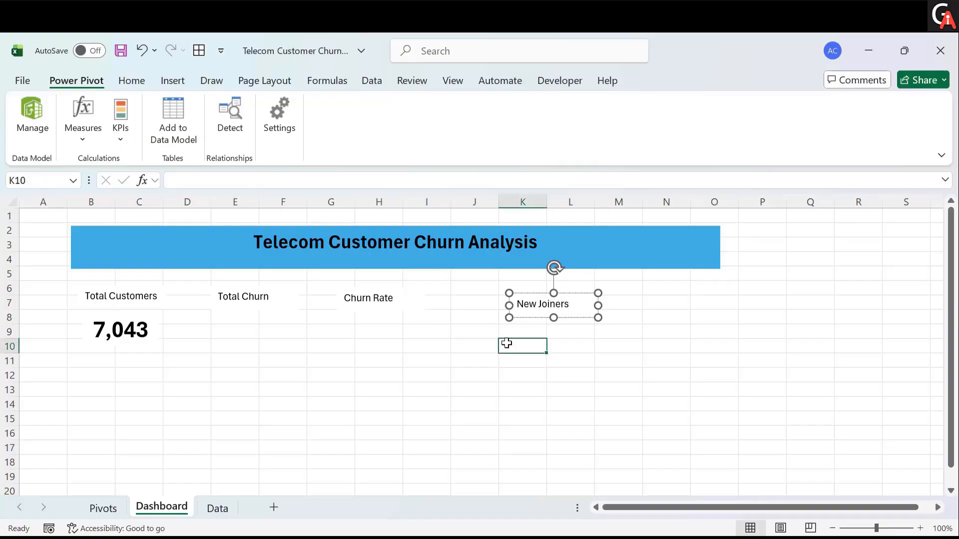
{"action": "left_click", "coordinate": [581, 310]}
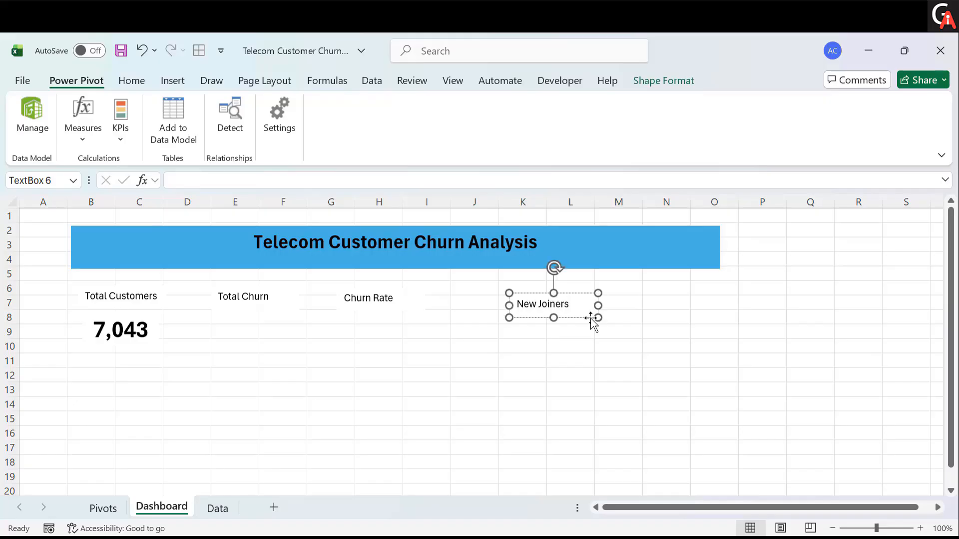
{"action": "left_click_drag", "start_coordinate": [593, 318], "coordinate": [555, 313]}
{"action": "left_click", "coordinate": [328, 357]}
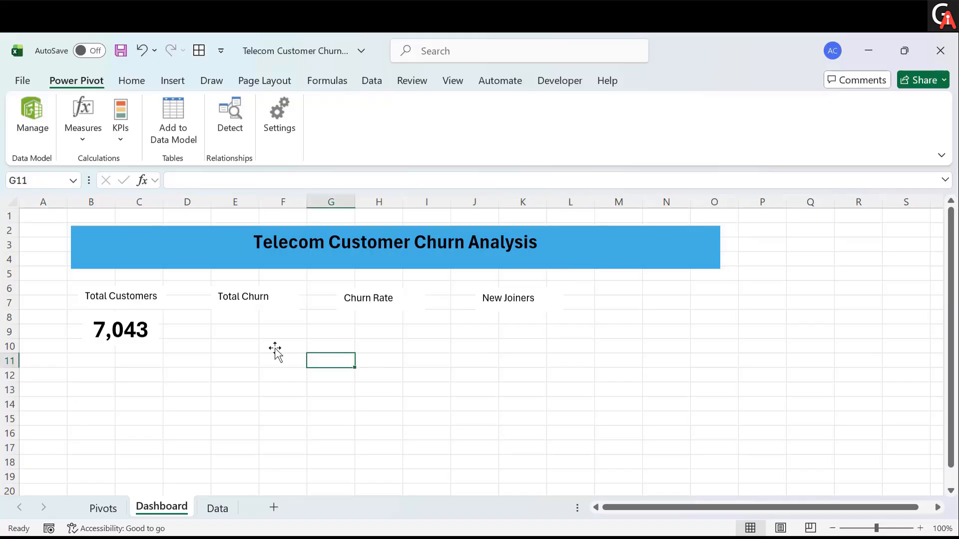
- Copy the Total Customers value text box and paste copies under the Total Churn, Churn Rate and New Joiners labels
{"action": "left_click", "coordinate": [129, 342]}
{"action": "left_click", "coordinate": [237, 334]}
{"action": "left_click", "coordinate": [150, 338]}
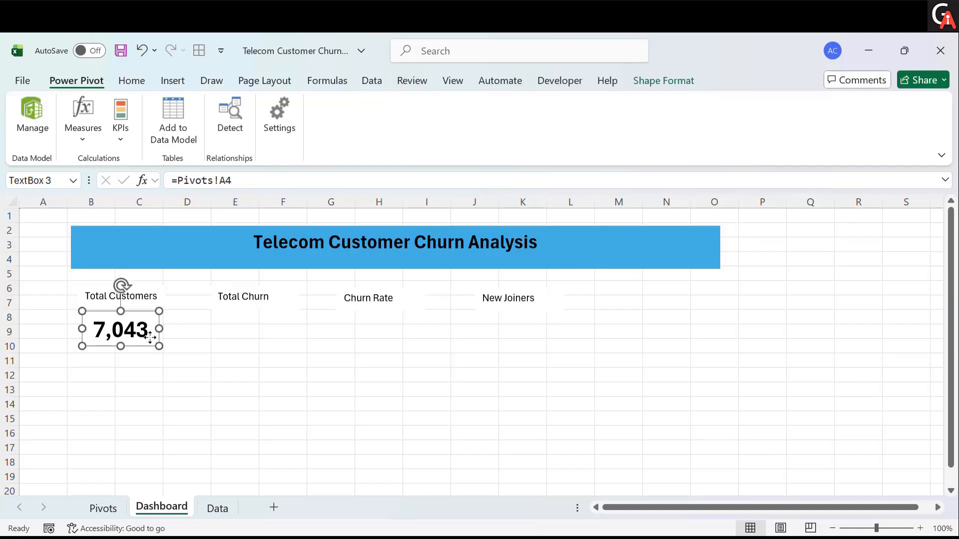
{"action": "key", "text": "ctrl+c"}
{"action": "left_click", "coordinate": [240, 350]}
{"action": "key", "text": "ctrl+v"}
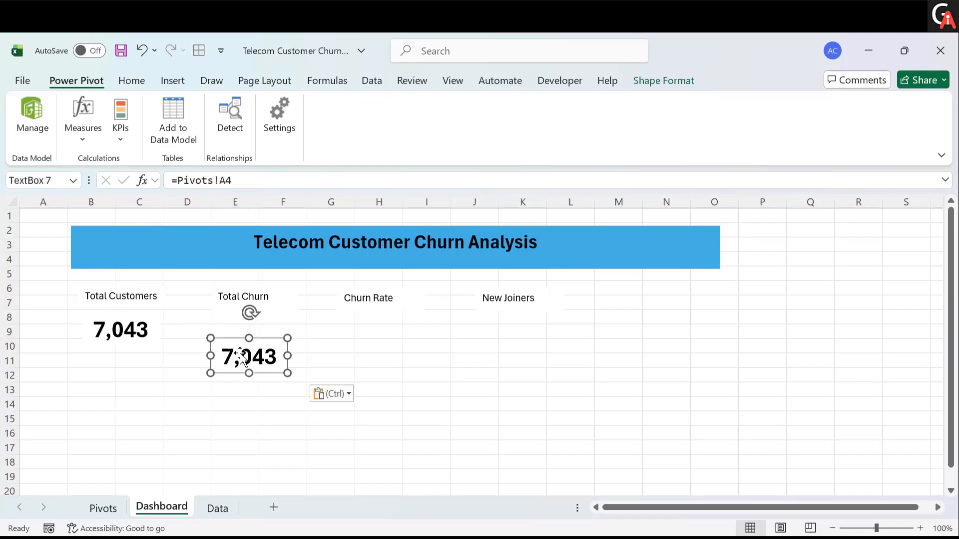
{"action": "left_click_drag", "start_coordinate": [241, 356], "coordinate": [243, 330]}
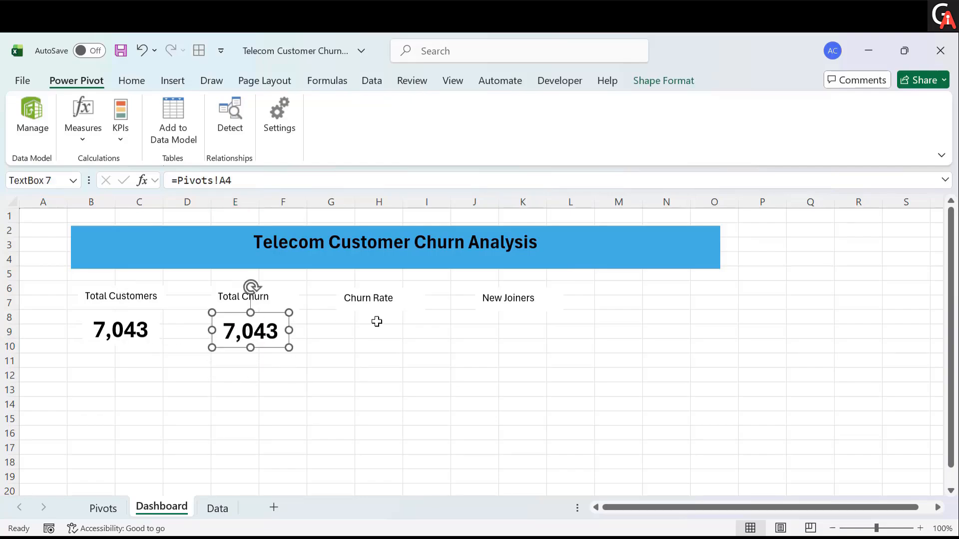
{"action": "left_click", "coordinate": [377, 321]}
{"action": "key", "text": "ctrl+v"}
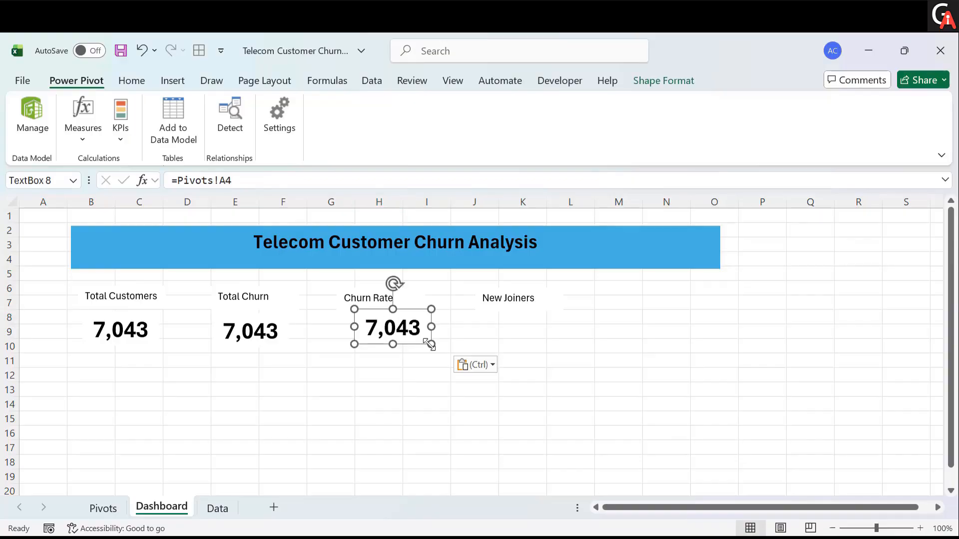
{"action": "left_click_drag", "start_coordinate": [424, 335], "coordinate": [518, 316], "text": "ctrl"}
{"action": "left_click", "coordinate": [394, 326]}
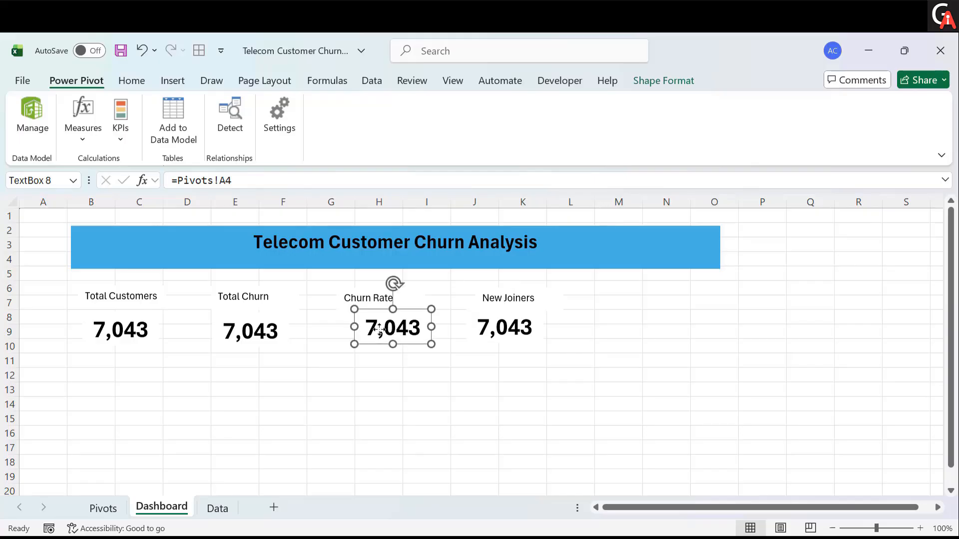
{"action": "left_click_drag", "start_coordinate": [394, 326], "coordinate": [374, 328]}
- Relink the Total Churn value box to the formula =Pivots!A7
{"action": "left_click", "coordinate": [242, 327]}
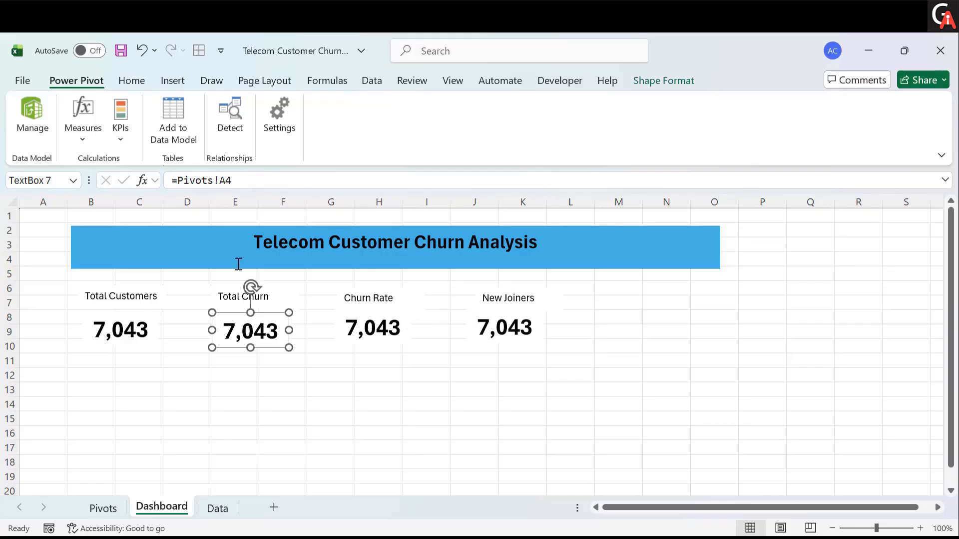
{"action": "left_click", "coordinate": [244, 179]}
{"action": "key", "text": "BackSpace"}
{"action": "key", "text": "BackSpace"}
{"action": "key", "text": "BackSpace"}
{"action": "key", "text": "BackSpace"}
{"action": "key", "text": "BackSpace"}
{"action": "key", "text": "BackSpace"}
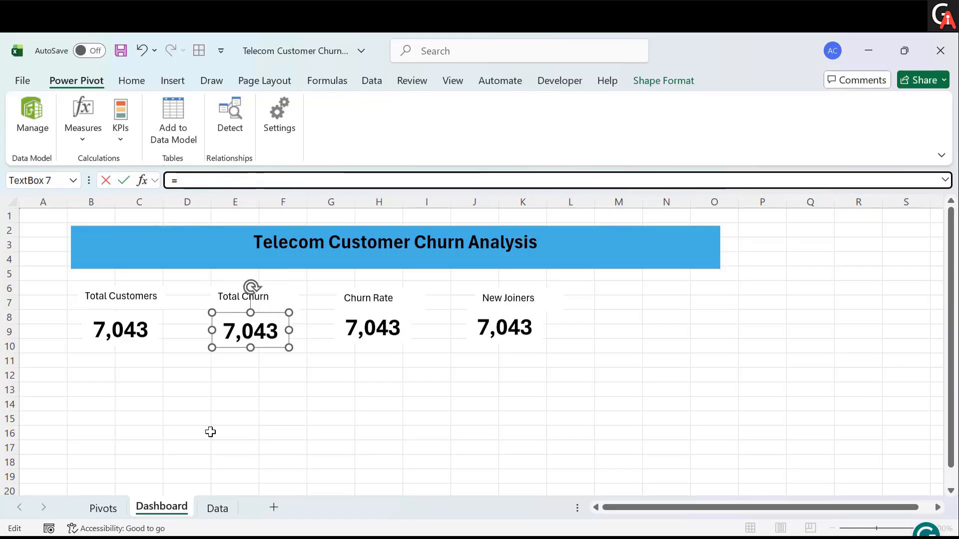
{"action": "left_click", "coordinate": [104, 507]}
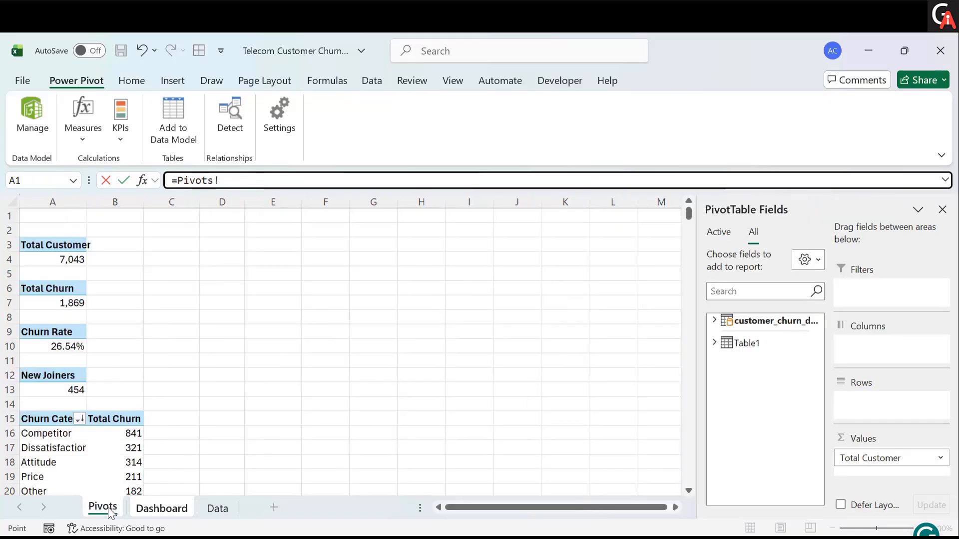
{"action": "left_click", "coordinate": [68, 302]}
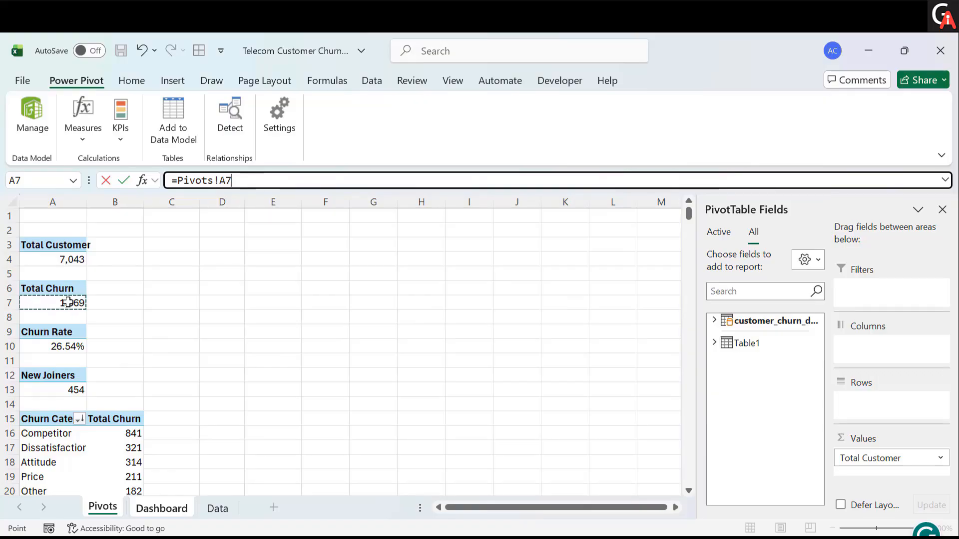
{"action": "key", "text": "Return"}
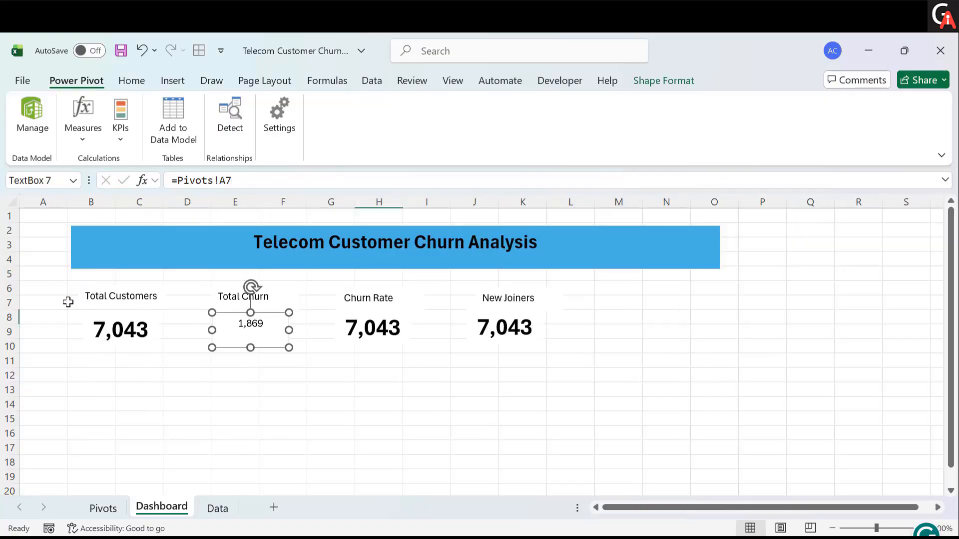
- Relink the Churn Rate value box to the formula =Pivots!A10
{"action": "left_click", "coordinate": [377, 332]}
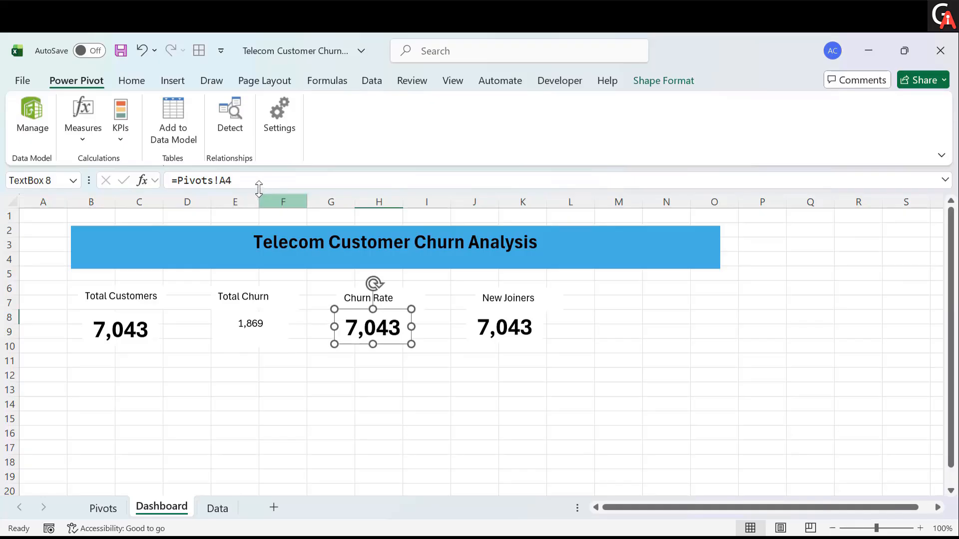
{"action": "left_click", "coordinate": [254, 184]}
{"action": "key", "text": "BackSpace"}
{"action": "key", "text": "BackSpace"}
{"action": "key", "text": "BackSpace"}
{"action": "key", "text": "BackSpace"}
{"action": "key", "text": "BackSpace"}
{"action": "key", "text": "BackSpace"}
{"action": "key", "text": "BackSpace"}
{"action": "key", "text": "BackSpace"}
{"action": "key", "text": "BackSpace"}
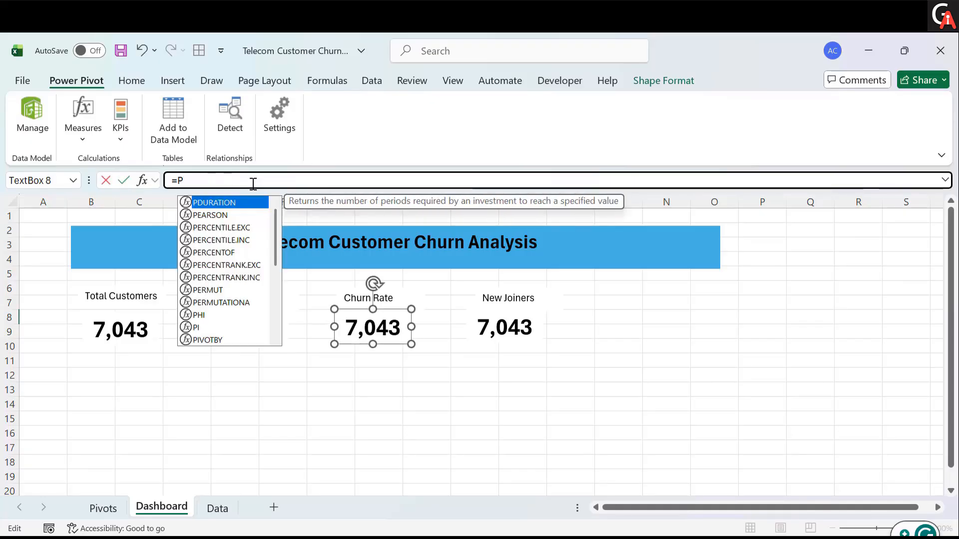
{"action": "left_click", "coordinate": [102, 507]}
{"action": "left_click", "coordinate": [63, 350]}
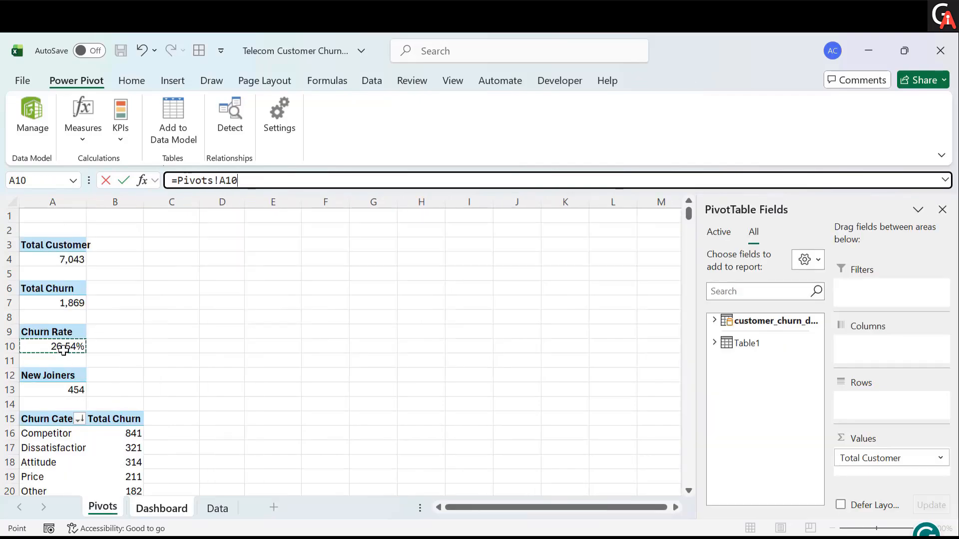
{"action": "key", "text": "Return"}
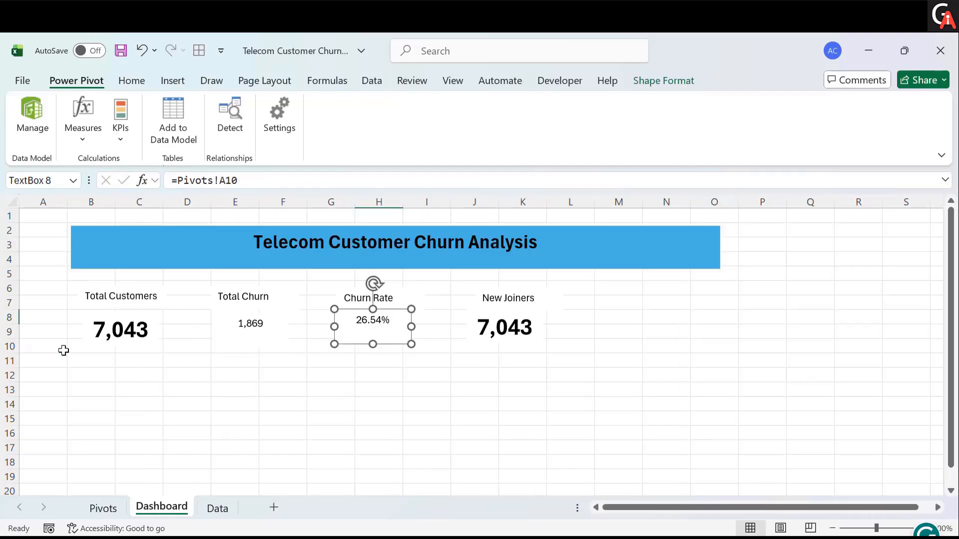
- Relink the New Joiners value box to the formula =Pivots!A13
{"action": "left_click", "coordinate": [496, 325]}
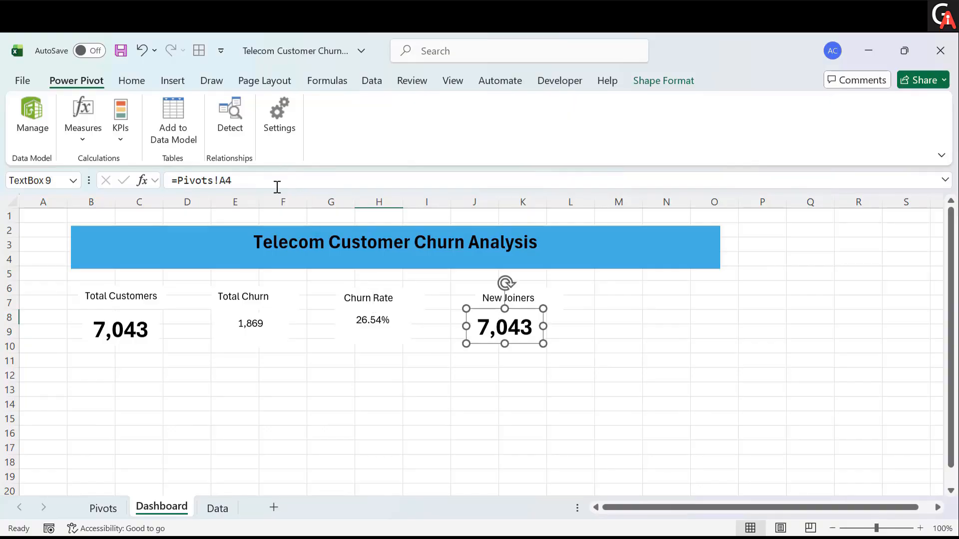
{"action": "left_click", "coordinate": [278, 186]}
{"action": "key", "text": "BackSpace"}
{"action": "key", "text": "BackSpace"}
{"action": "key", "text": "BackSpace"}
{"action": "key", "text": "BackSpace"}
{"action": "key", "text": "BackSpace"}
{"action": "key", "text": "BackSpace"}
{"action": "key", "text": "BackSpace"}
{"action": "key", "text": "BackSpace"}
{"action": "key", "text": "BackSpace"}
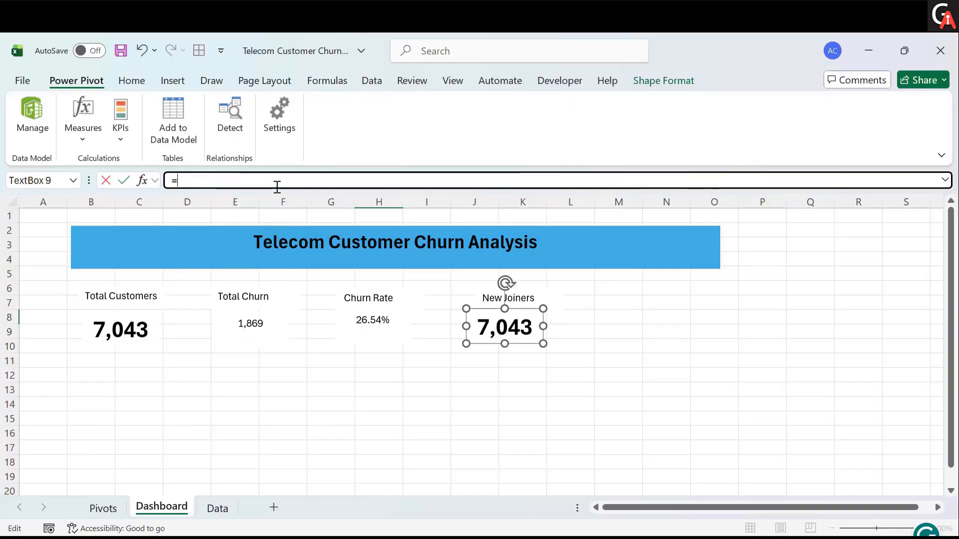
{"action": "left_click", "coordinate": [101, 506]}
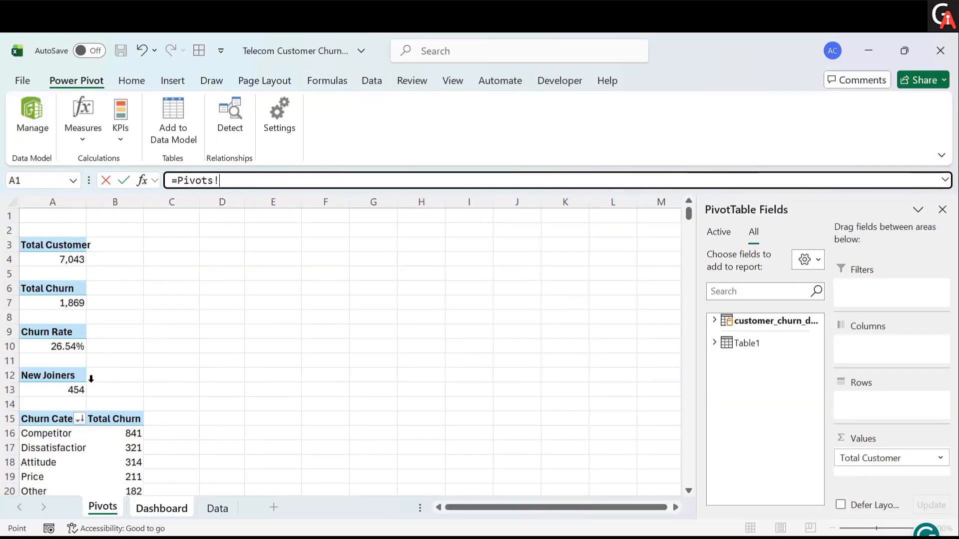
{"action": "left_click", "coordinate": [64, 390]}
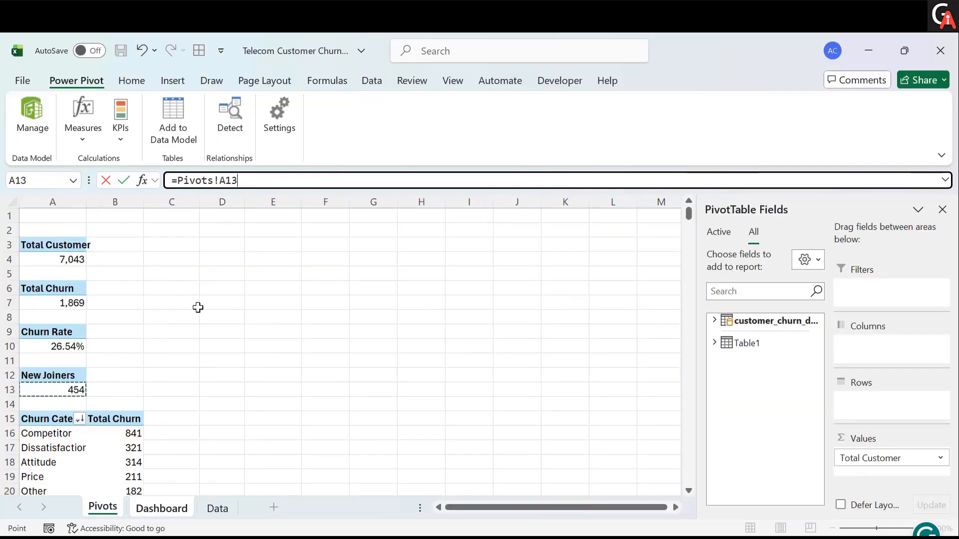
{"action": "key", "text": "Return"}
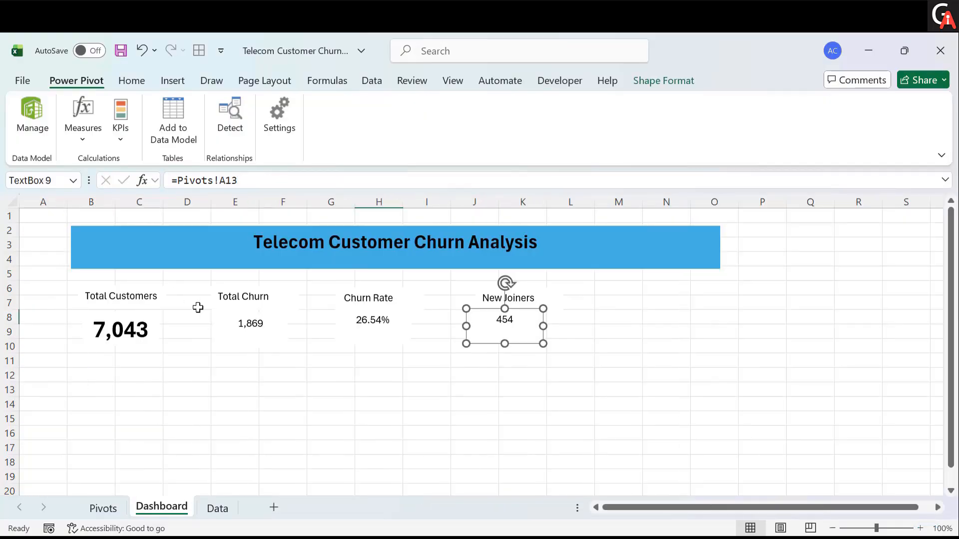
{"action": "left_click", "coordinate": [440, 375]}
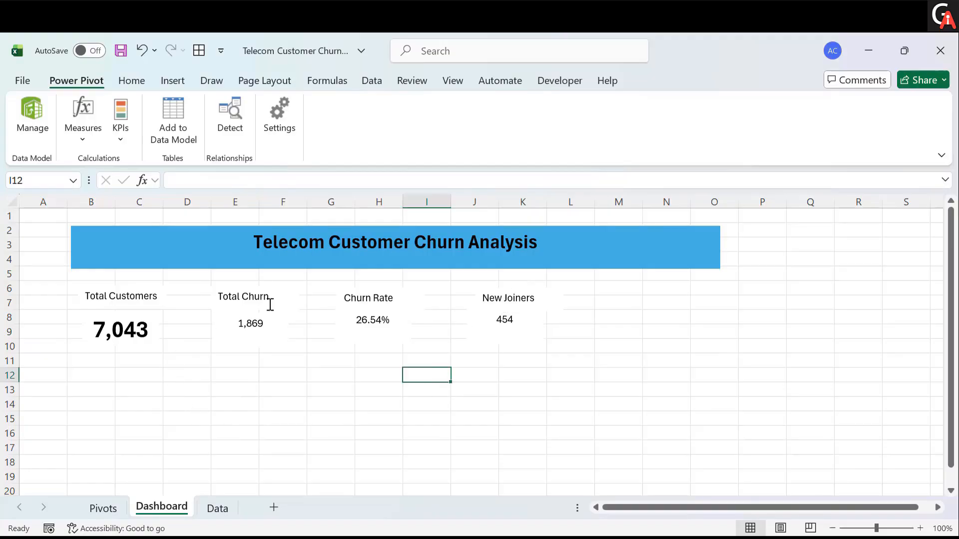
- Copy the Total Customers value box's formatting onto the Total Churn, Churn Rate and New Joiners value boxes
{"action": "left_click", "coordinate": [149, 337]}
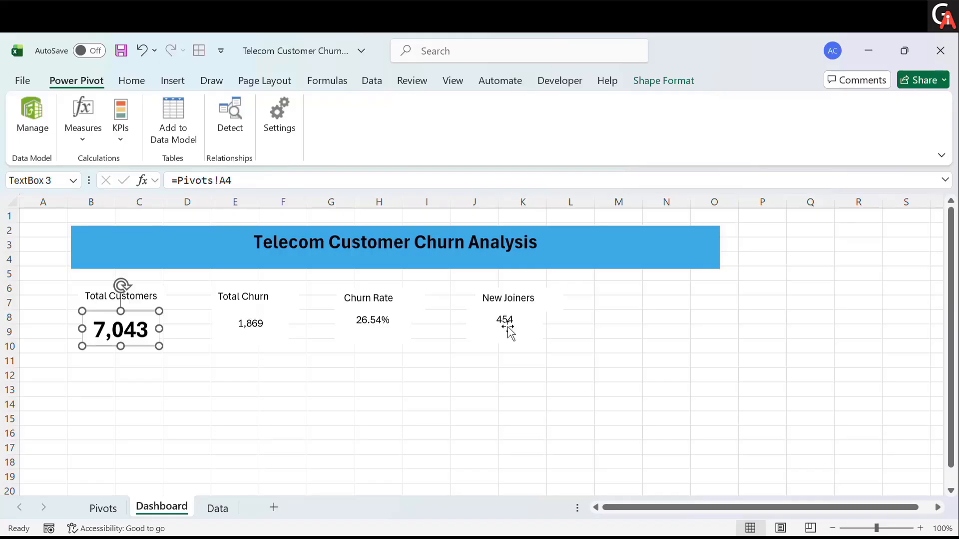
{"action": "left_click", "coordinate": [134, 83]}
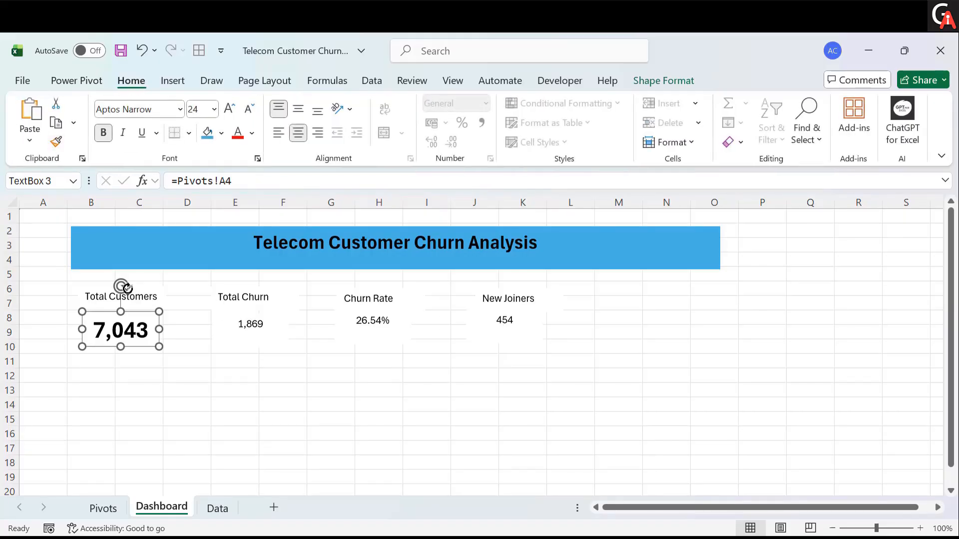
{"action": "left_click", "coordinate": [59, 146]}
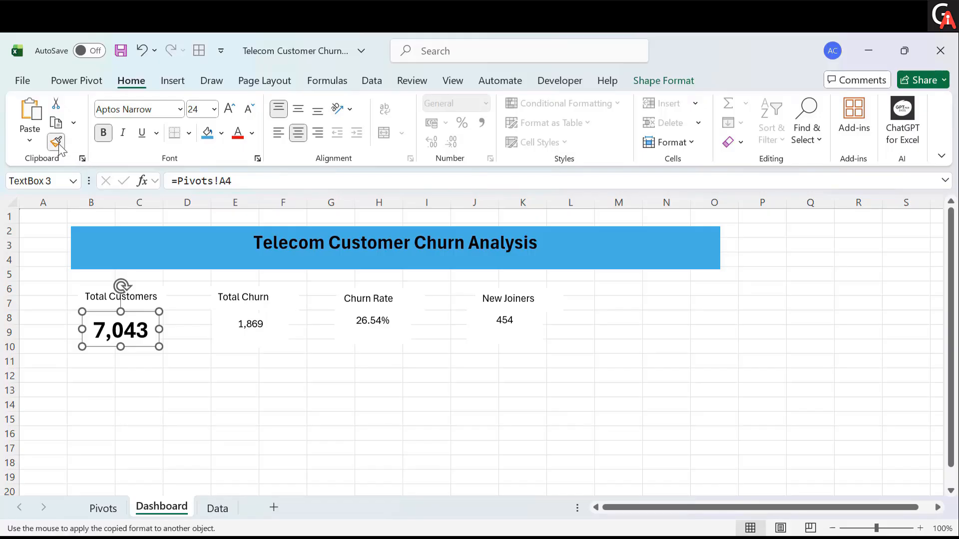
{"action": "left_click", "coordinate": [257, 328]}
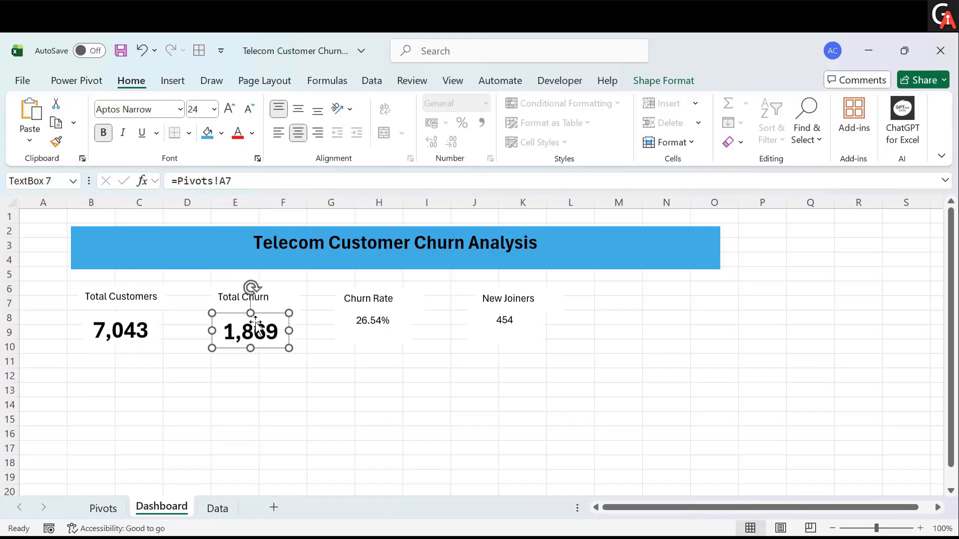
{"action": "left_click", "coordinate": [56, 141]}
{"action": "left_click", "coordinate": [384, 331]}
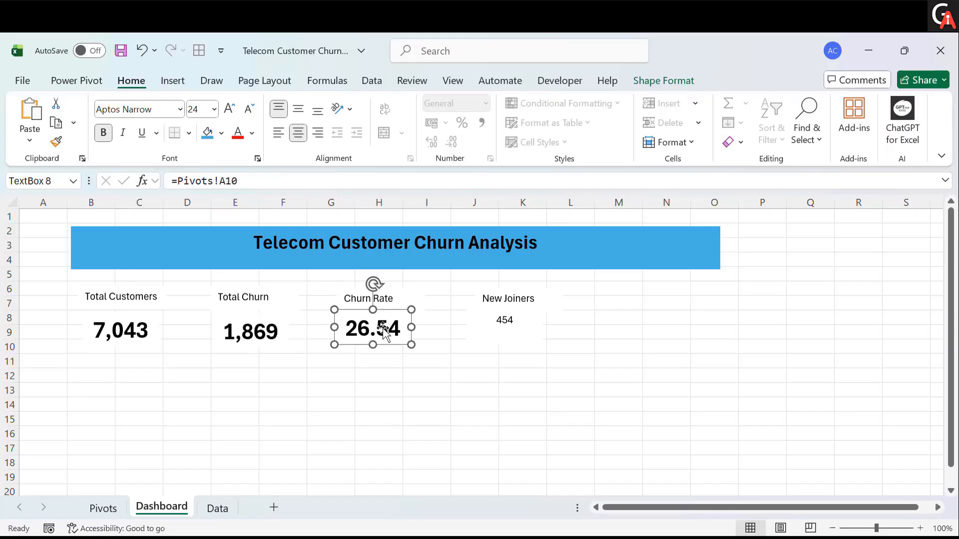
{"action": "left_click", "coordinate": [56, 141]}
{"action": "left_click", "coordinate": [497, 327]}
{"action": "left_click", "coordinate": [388, 330]}
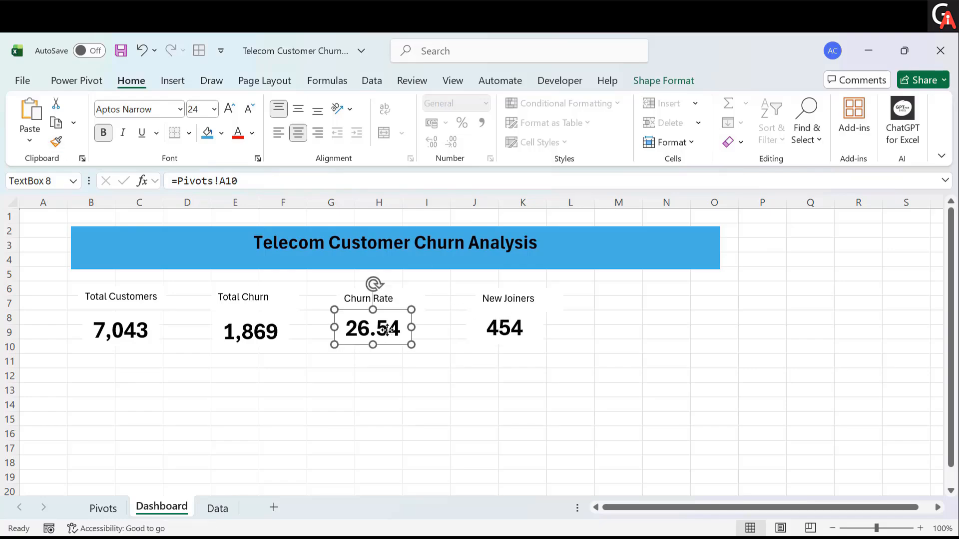
{"action": "left_click", "coordinate": [417, 372]}
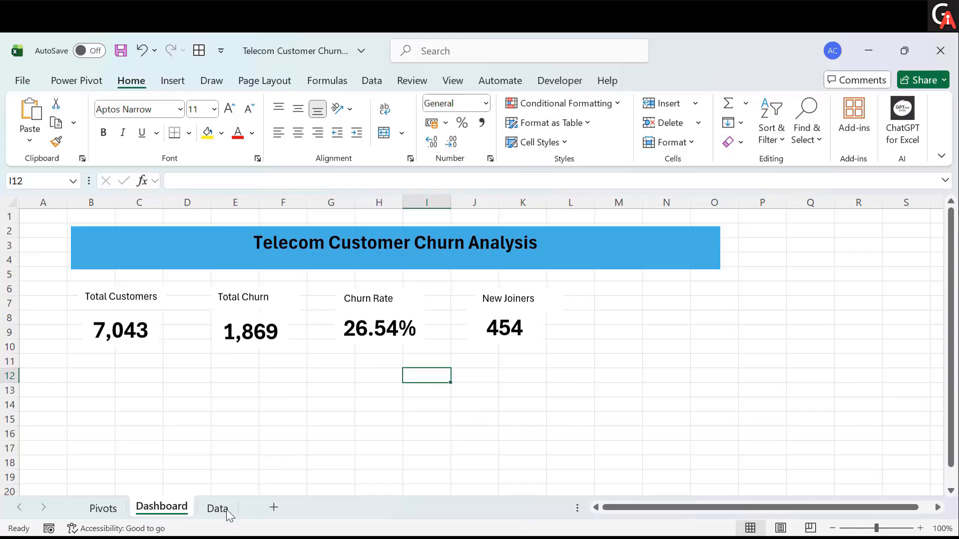
- Create a clustered bar PivotChart from the Churn Category pivot table on the Pivots sheet
{"action": "left_click", "coordinate": [102, 508]}
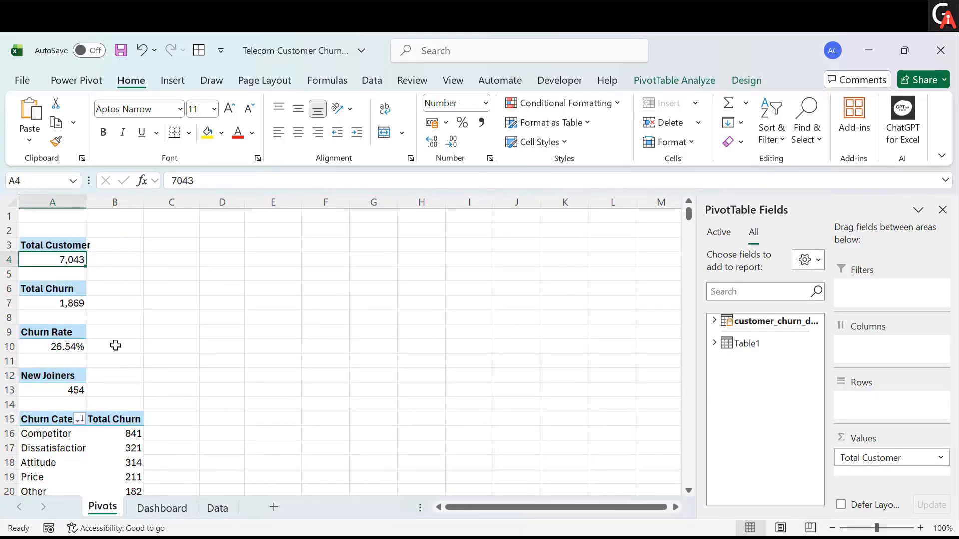
{"action": "scroll", "coordinate": [116, 345], "scroll_direction": "down", "scroll_amount": 2}
{"action": "scroll", "coordinate": [75, 360], "scroll_direction": "down", "scroll_amount": 4}
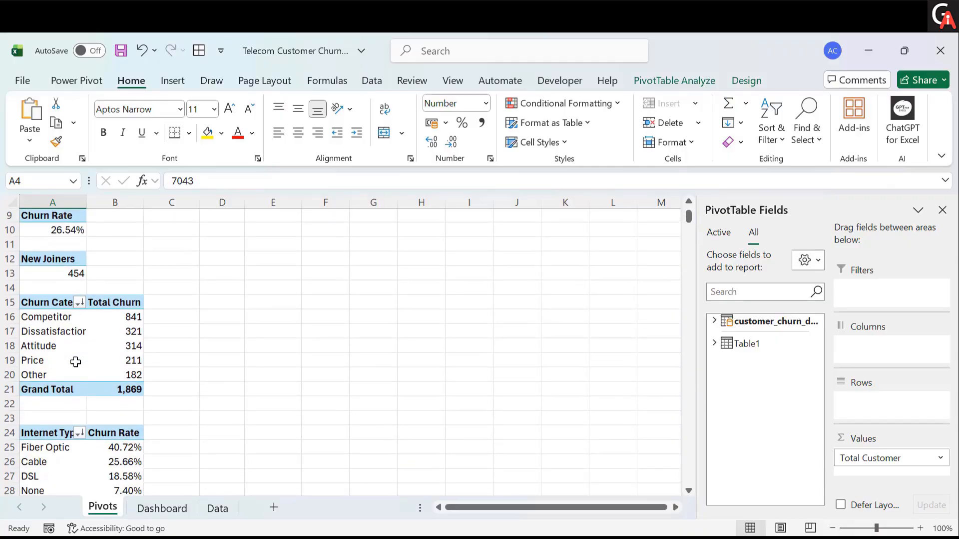
{"action": "left_click_drag", "start_coordinate": [49, 286], "coordinate": [125, 374]}
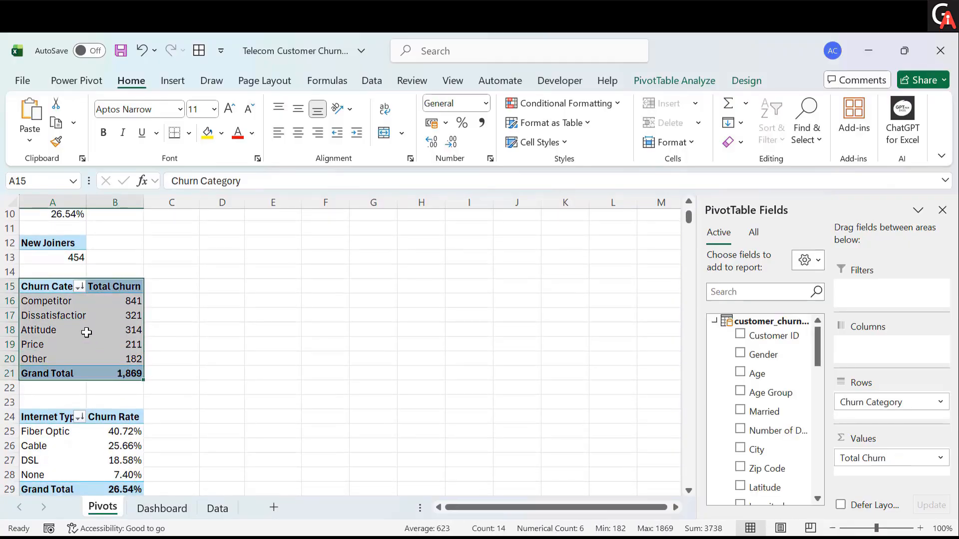
{"action": "left_click", "coordinate": [65, 318]}
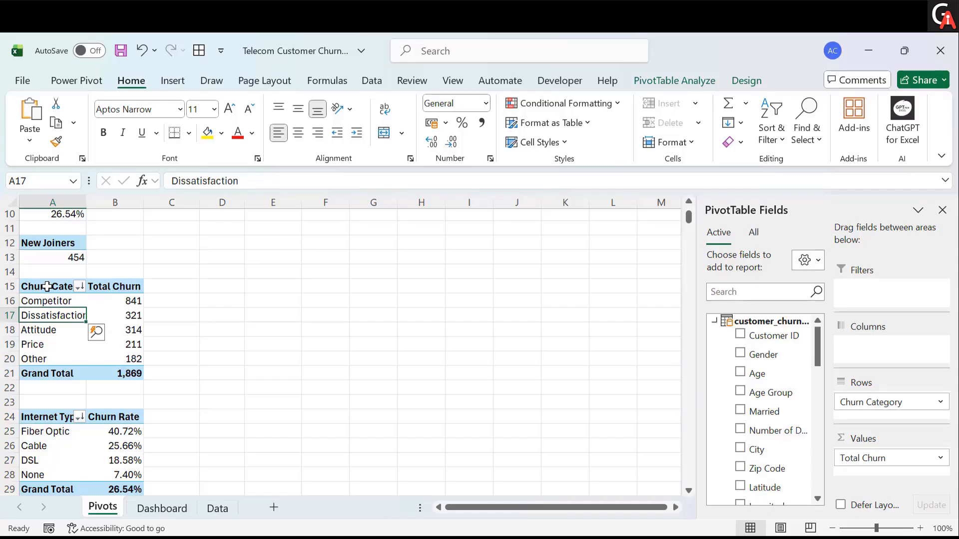
{"action": "left_click_drag", "start_coordinate": [46, 286], "coordinate": [133, 359]}
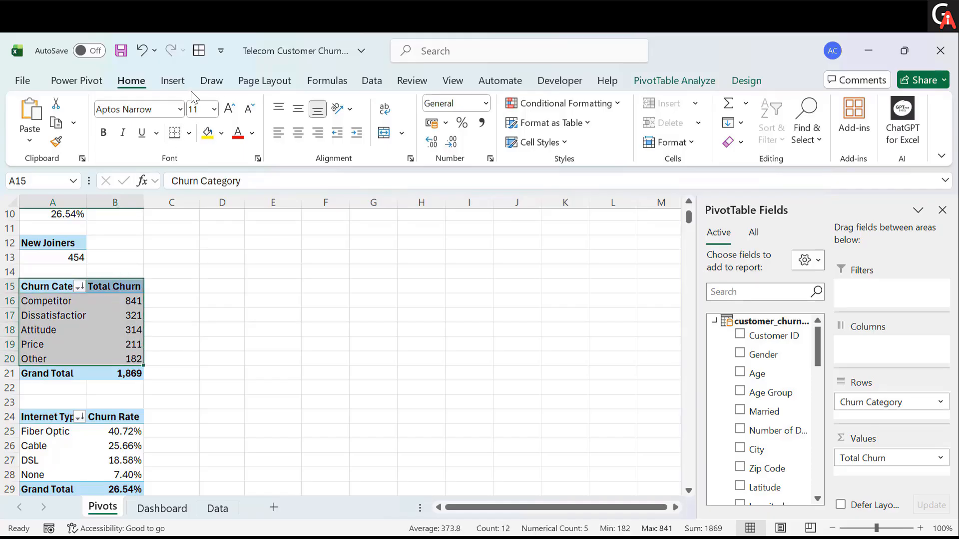
{"action": "left_click", "coordinate": [171, 81]}
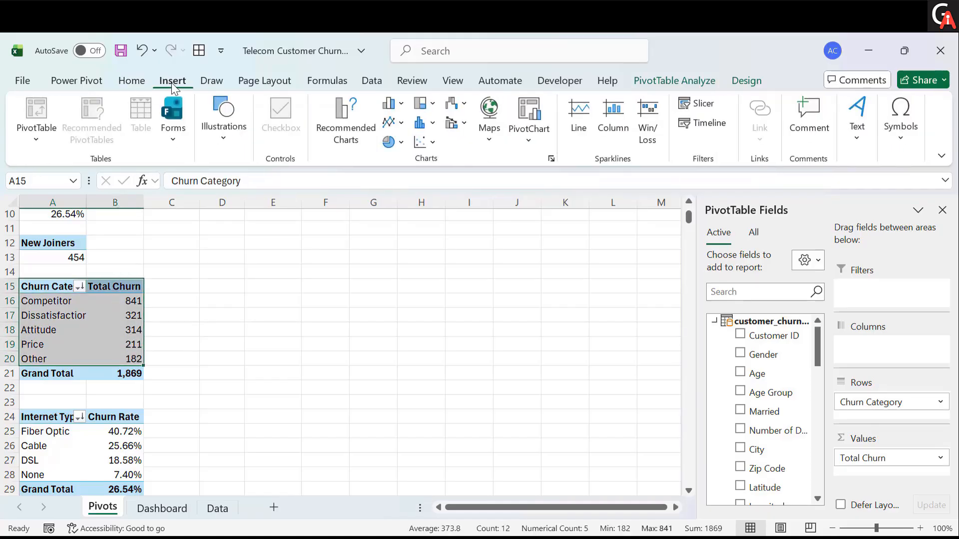
{"action": "left_click", "coordinate": [661, 81]}
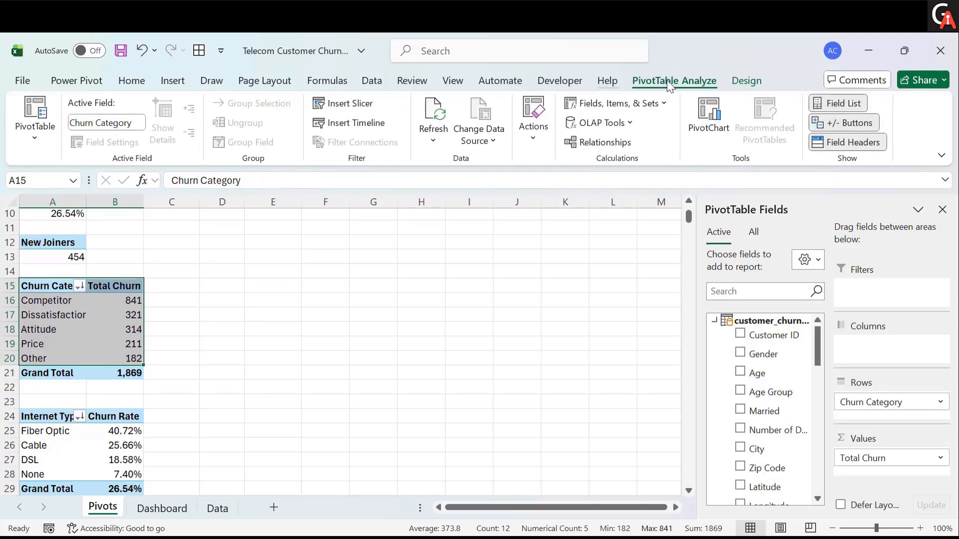
{"action": "left_click", "coordinate": [698, 129]}
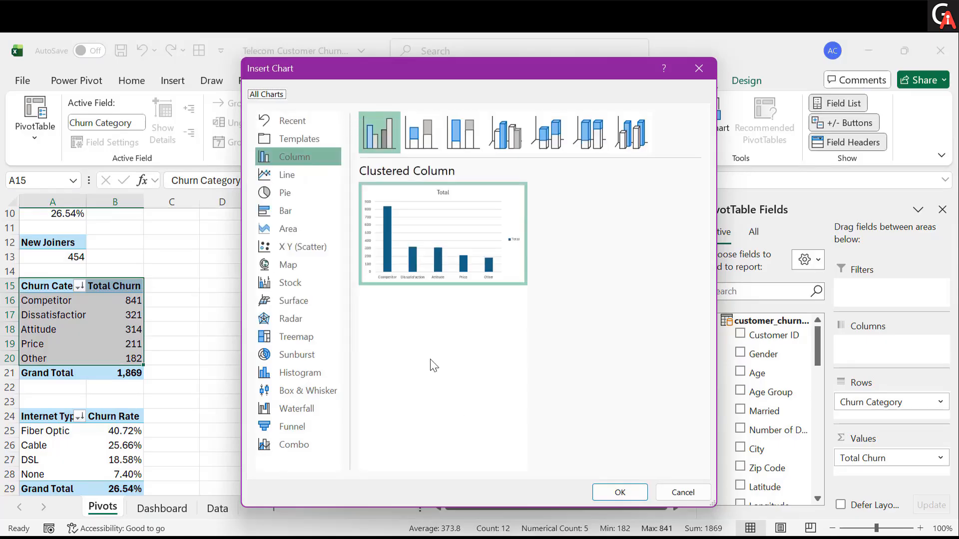
{"action": "left_click", "coordinate": [302, 207]}
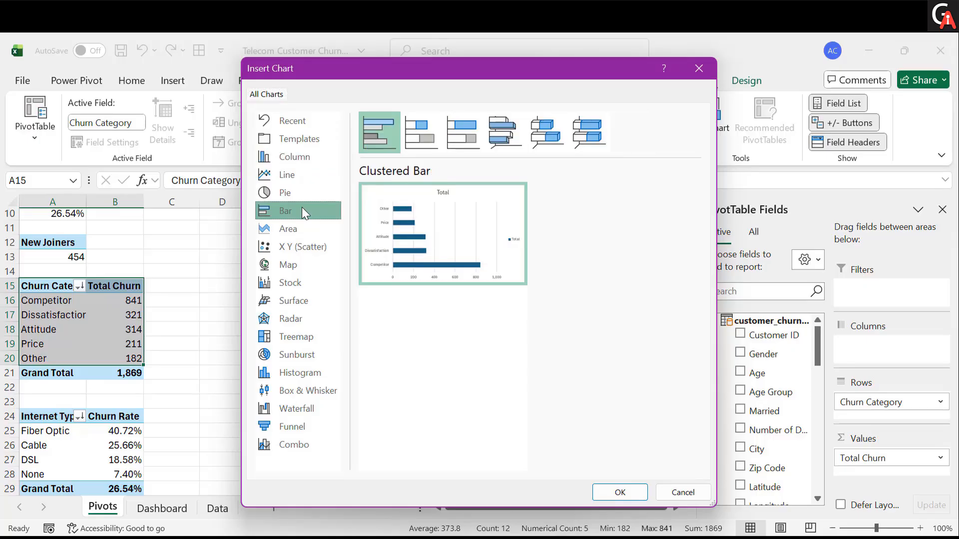
{"action": "left_click", "coordinate": [602, 494]}
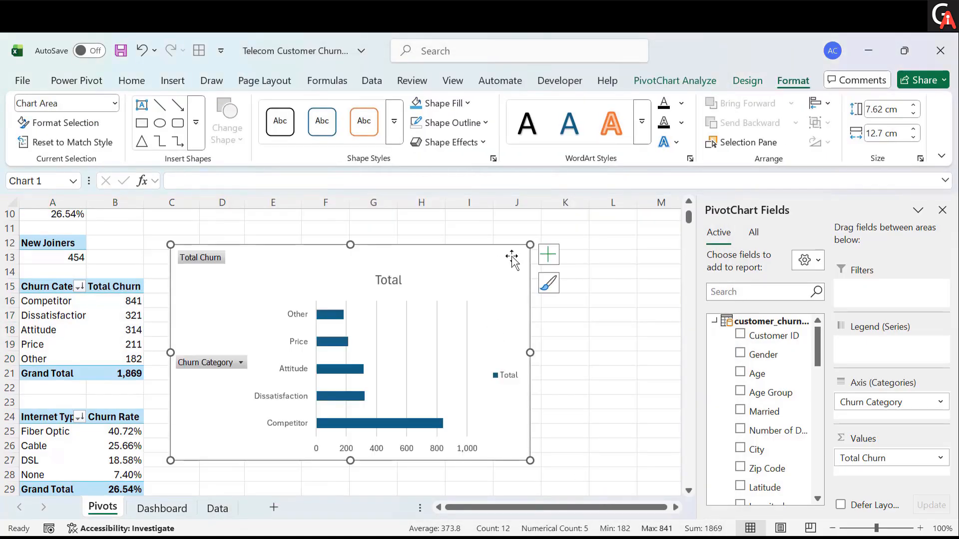
- Move the bar chart to the Dashboard sheet, placing it at cell B12 below the KPI cards
{"action": "left_click_drag", "start_coordinate": [513, 257], "coordinate": [549, 249]}
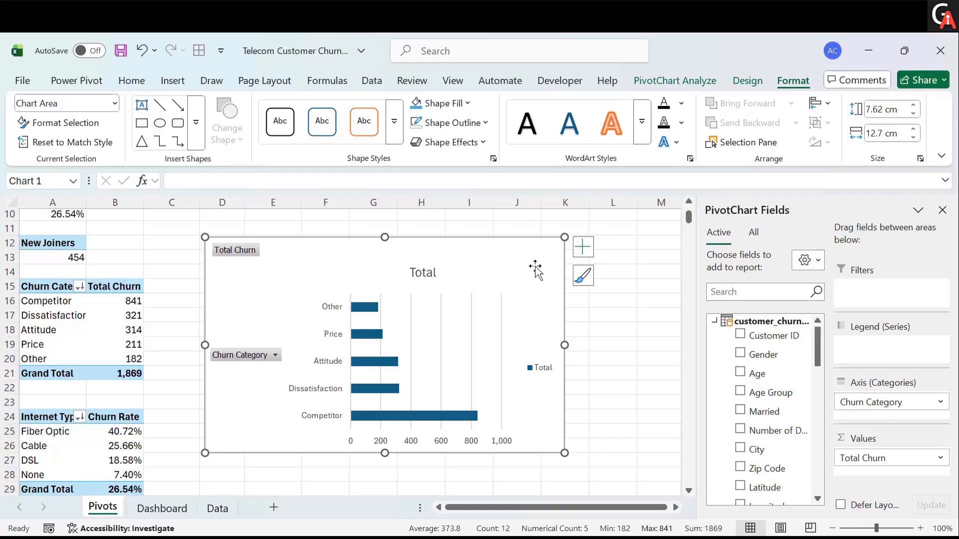
{"action": "key", "text": "ctrl+x"}
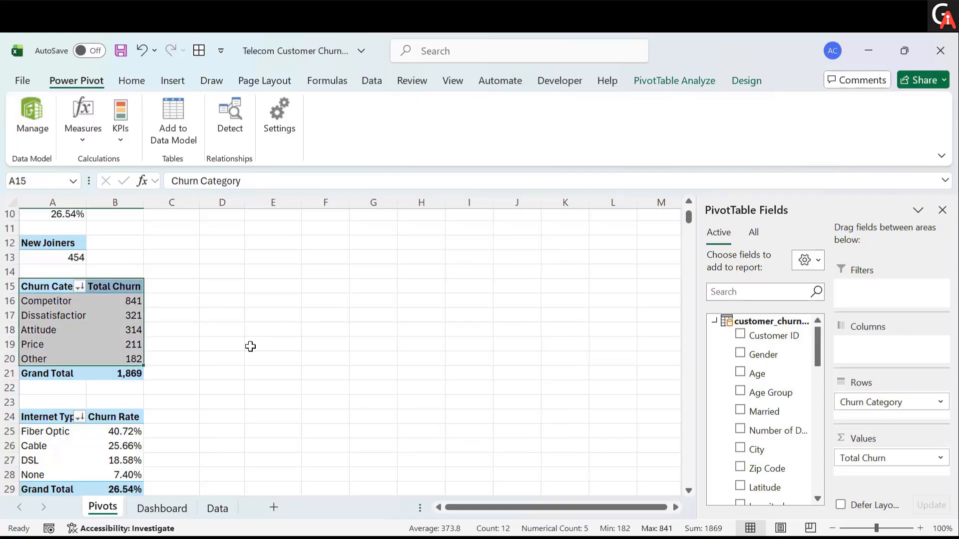
{"action": "left_click", "coordinate": [148, 511]}
{"action": "left_click", "coordinate": [103, 382]}
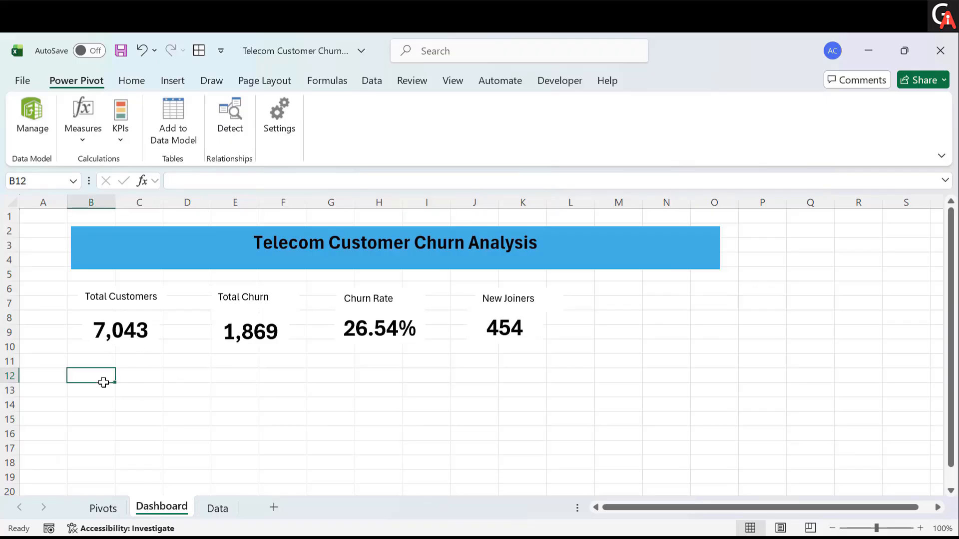
{"action": "key", "text": "ctrl+v"}
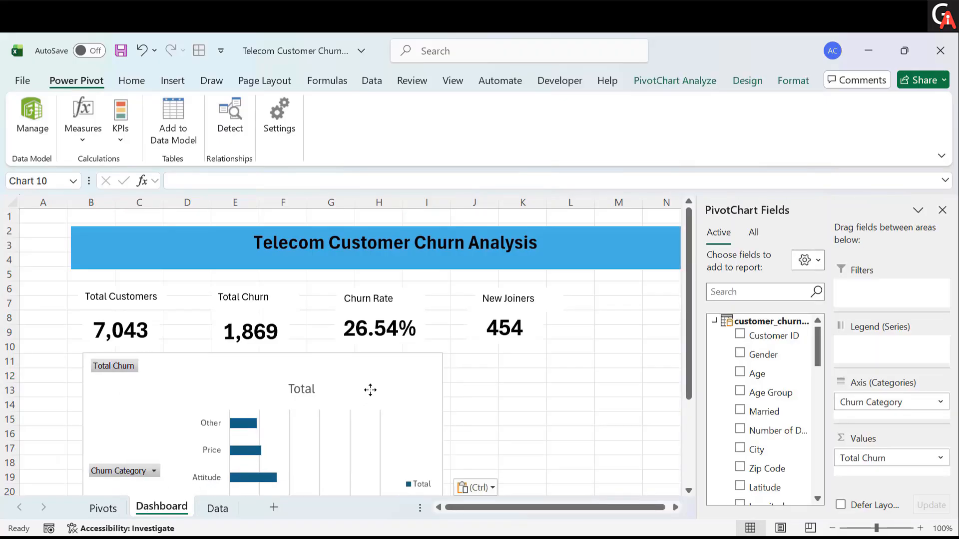
- Shrink the bar chart and retitle it Total Churn by Churn Category
{"action": "left_click", "coordinate": [370, 390]}
{"action": "scroll", "coordinate": [410, 420], "scroll_direction": "down", "scroll_amount": 2}
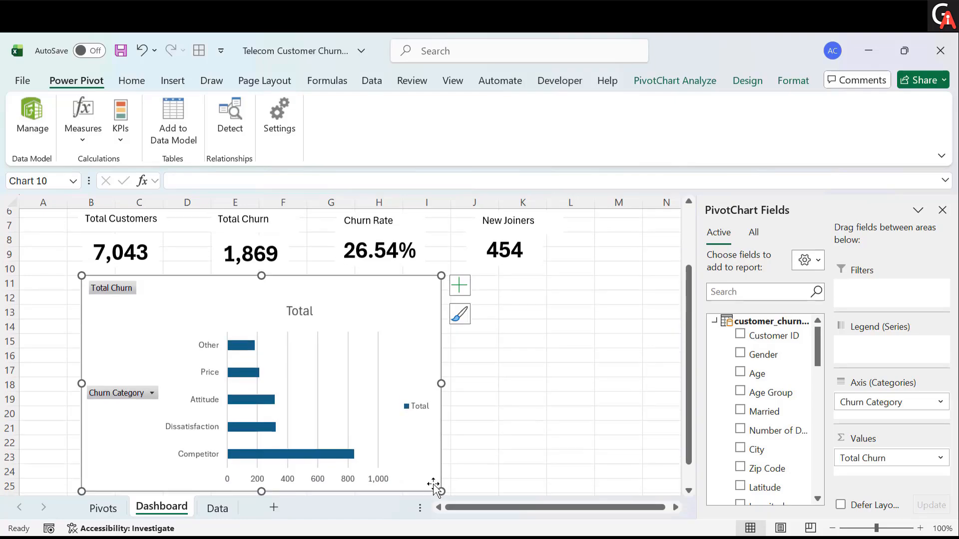
{"action": "left_click_drag", "start_coordinate": [425, 481], "coordinate": [379, 405]}
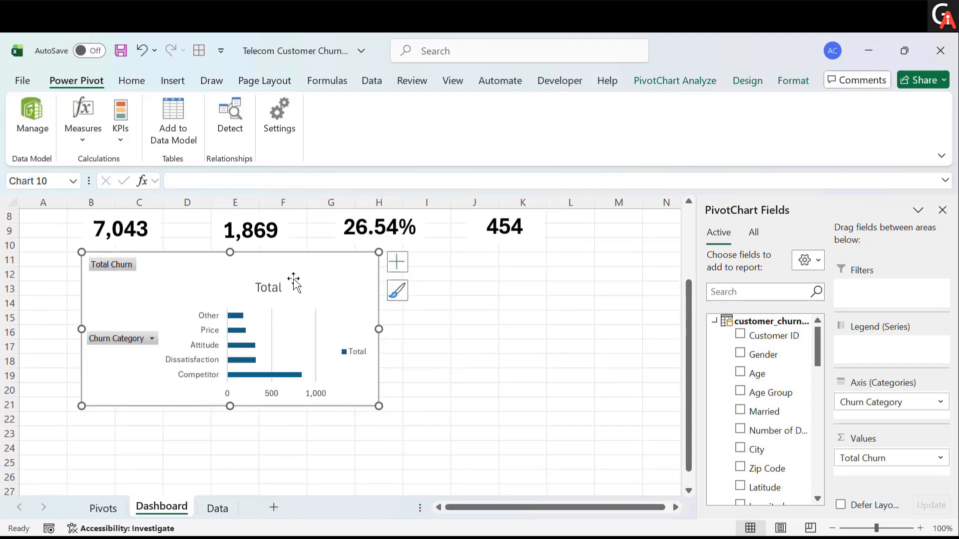
{"action": "left_click", "coordinate": [268, 290]}
{"action": "left_click", "coordinate": [268, 290]}
{"action": "double_click", "coordinate": [268, 290]}
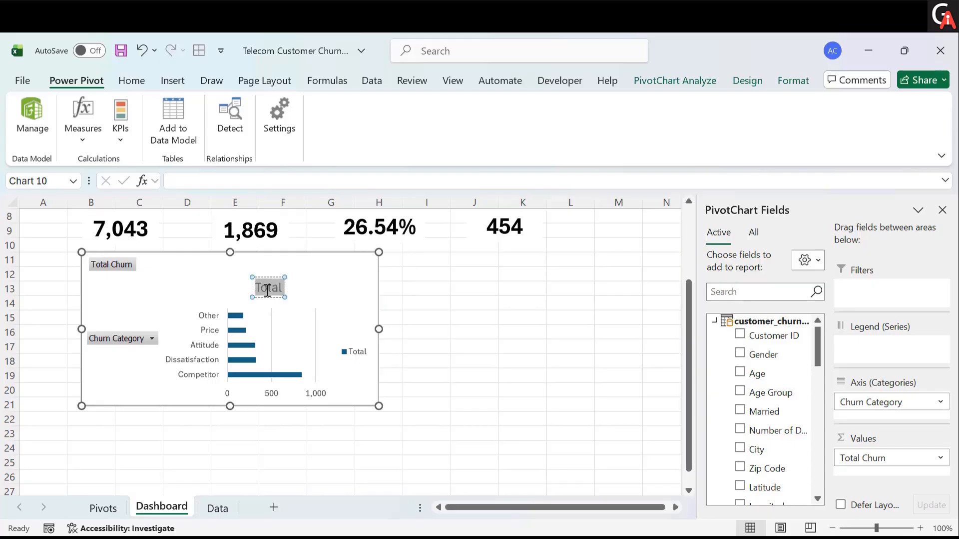
{"action": "key", "text": "BackSpace"}
{"action": "type", "text": "Total Churn"}
{"action": "type", "text": " by Chur"}
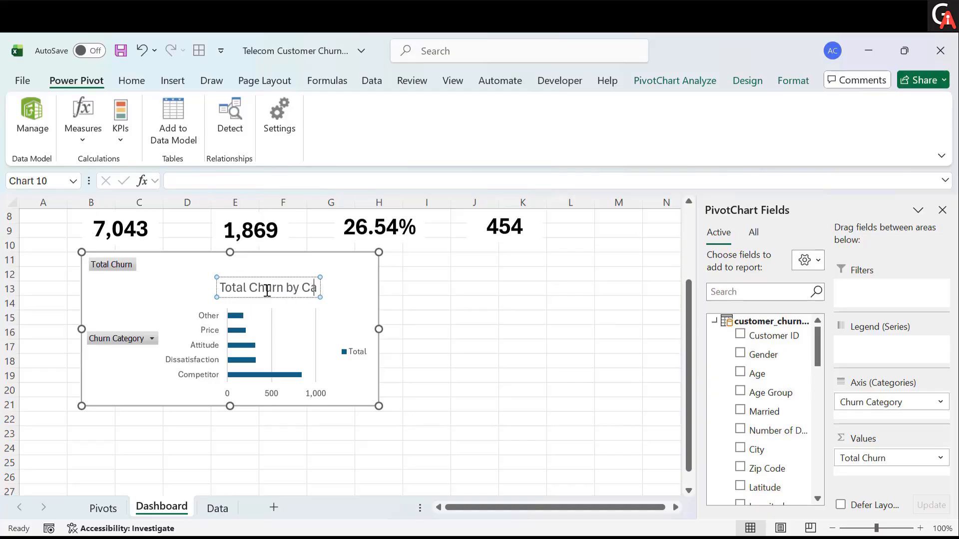
{"action": "type", "text": "n Category"}
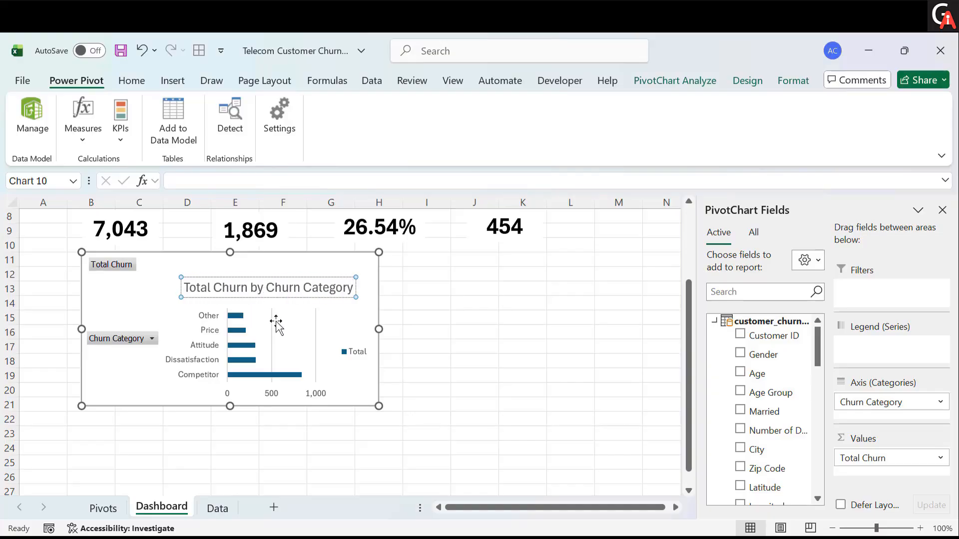
{"action": "left_click", "coordinate": [426, 359]}
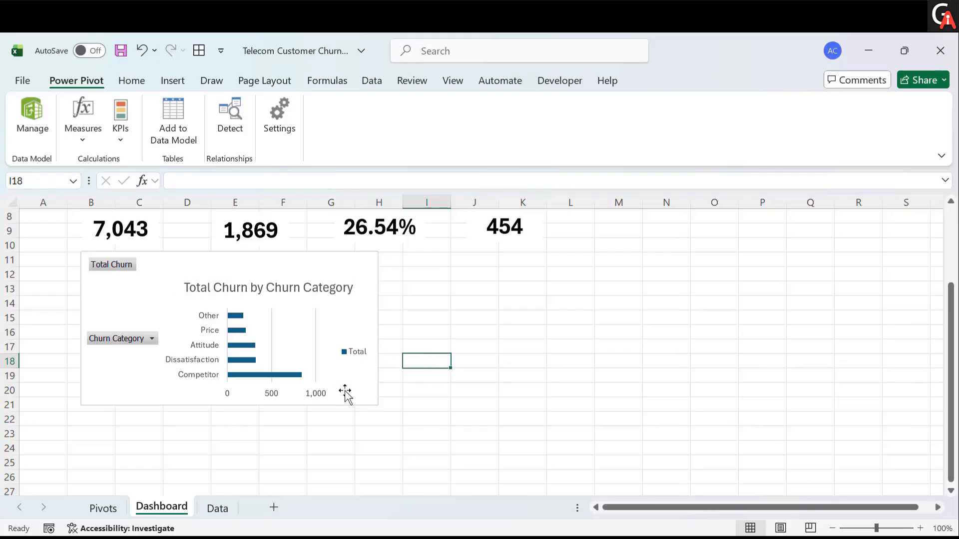
- Insert a pie PivotChart from the Internet Type churn rate pivot table on the Pivots sheet
{"action": "left_click", "coordinate": [106, 507]}
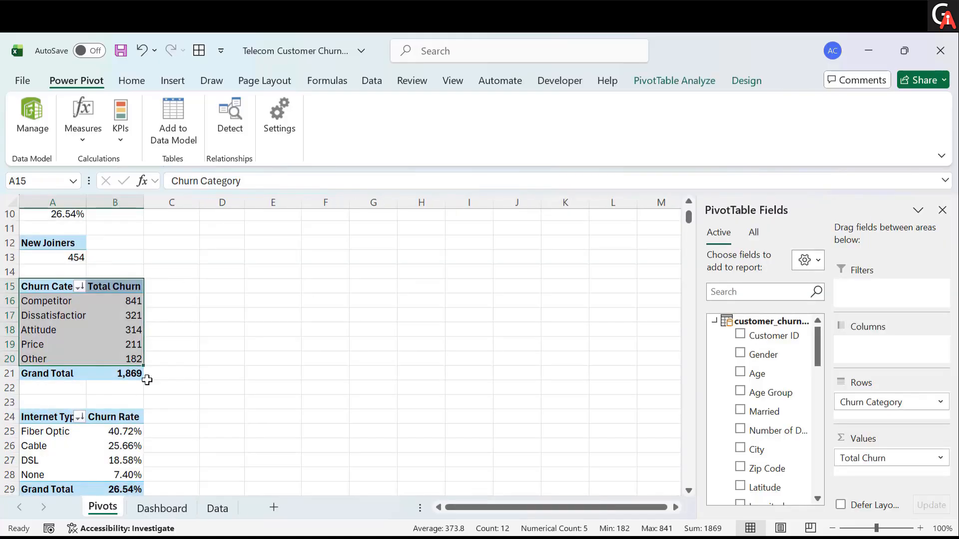
{"action": "scroll", "coordinate": [144, 379], "scroll_direction": "down", "scroll_amount": 2}
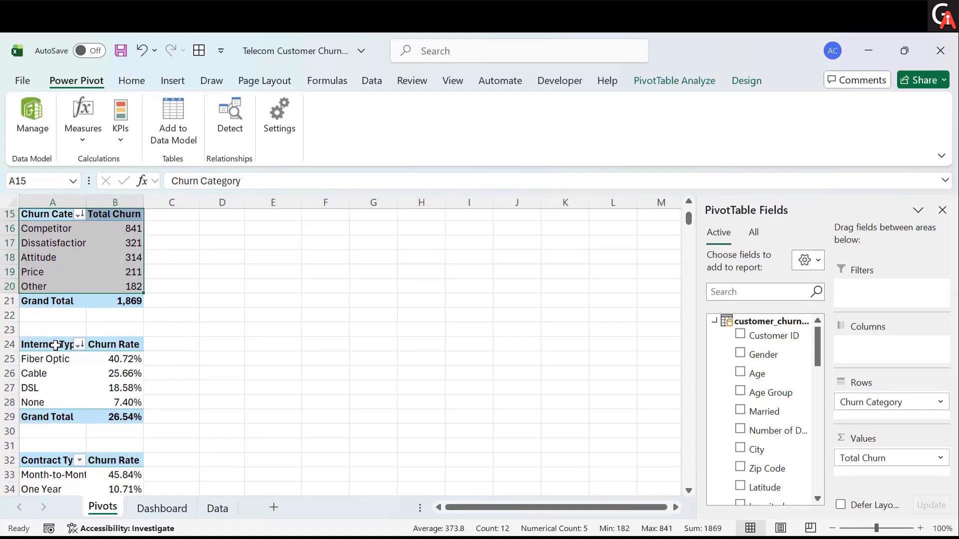
{"action": "left_click_drag", "start_coordinate": [56, 345], "coordinate": [114, 405]}
{"action": "mouse_move", "coordinate": [129, 371]}
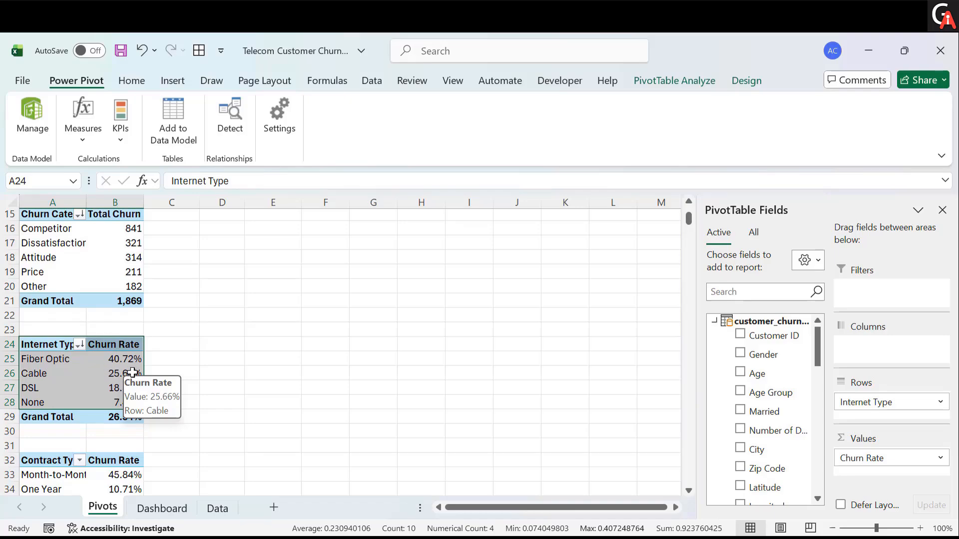
{"action": "mouse_move", "coordinate": [86, 360]}
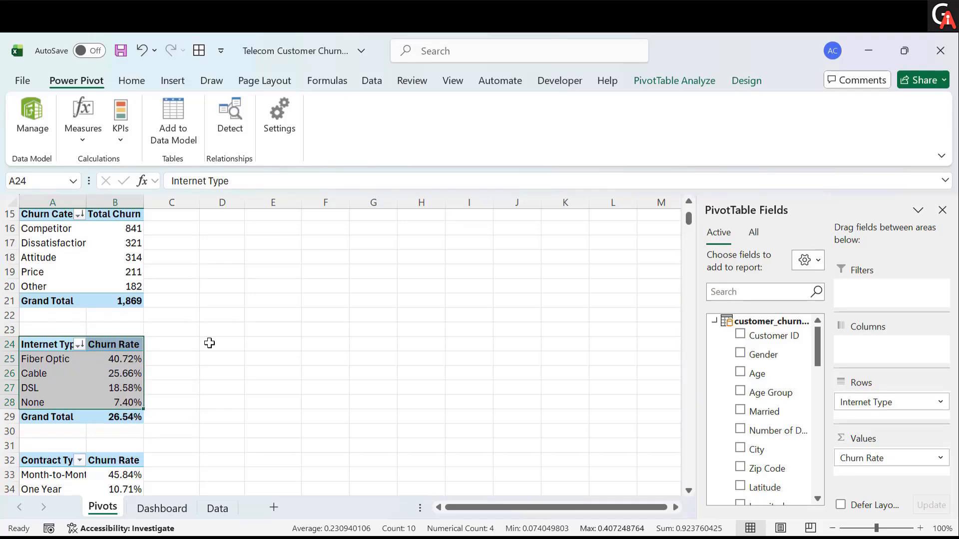
{"action": "left_click", "coordinate": [674, 76]}
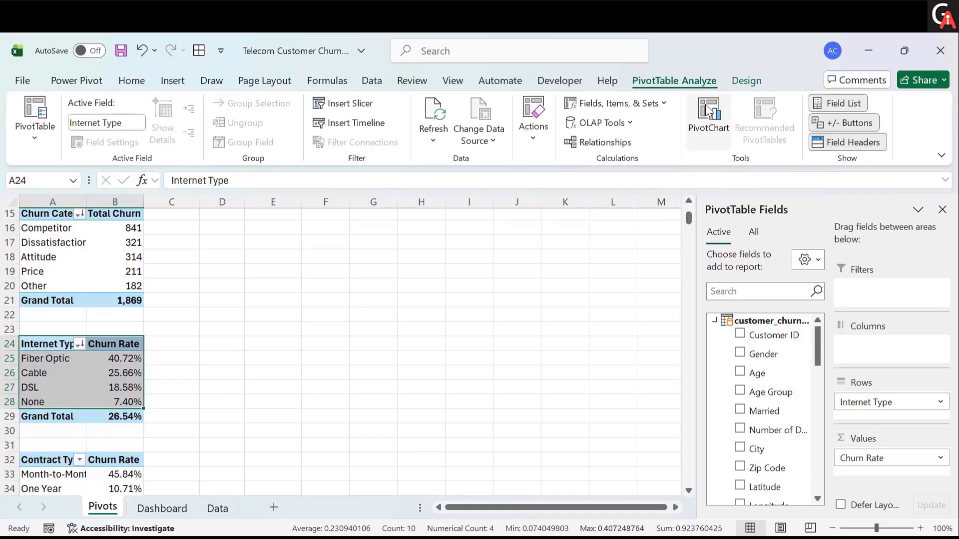
{"action": "left_click", "coordinate": [708, 109]}
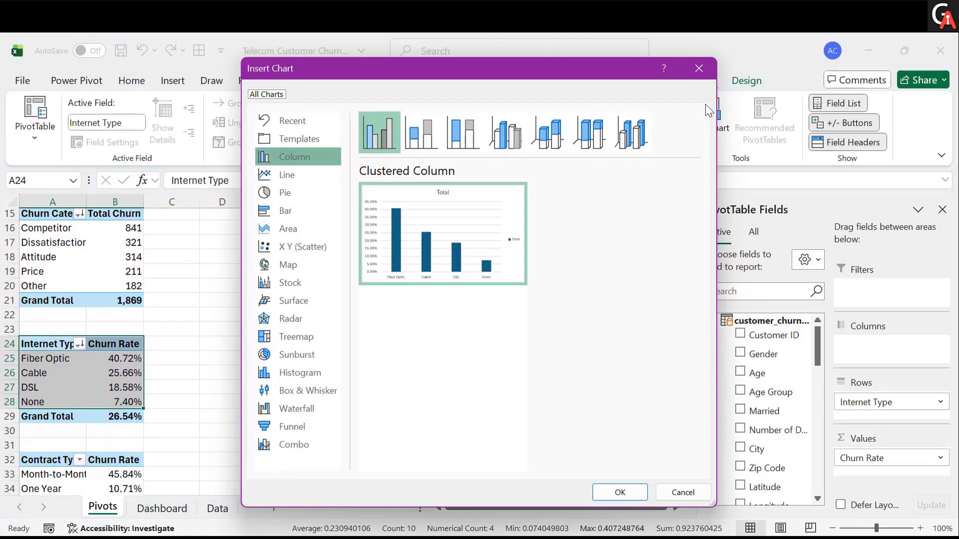
{"action": "left_click", "coordinate": [303, 194]}
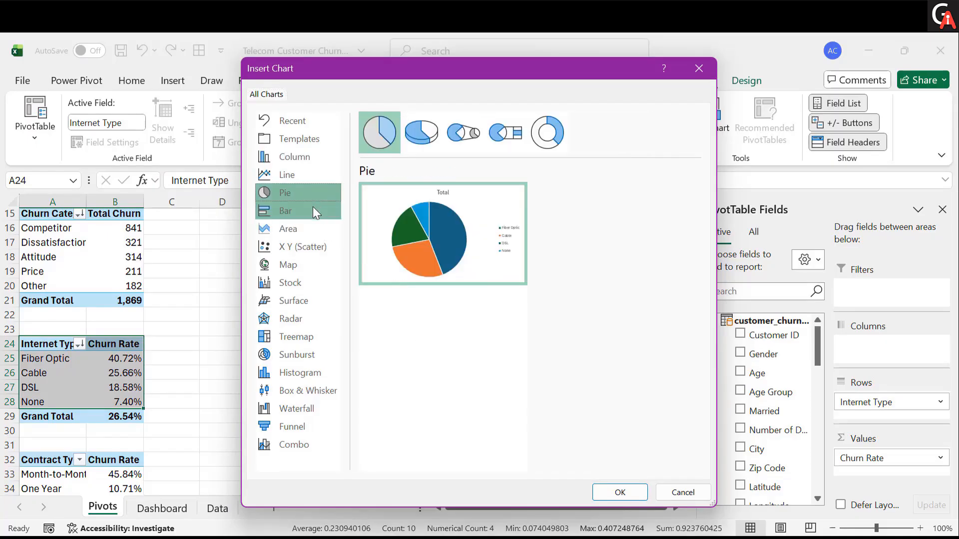
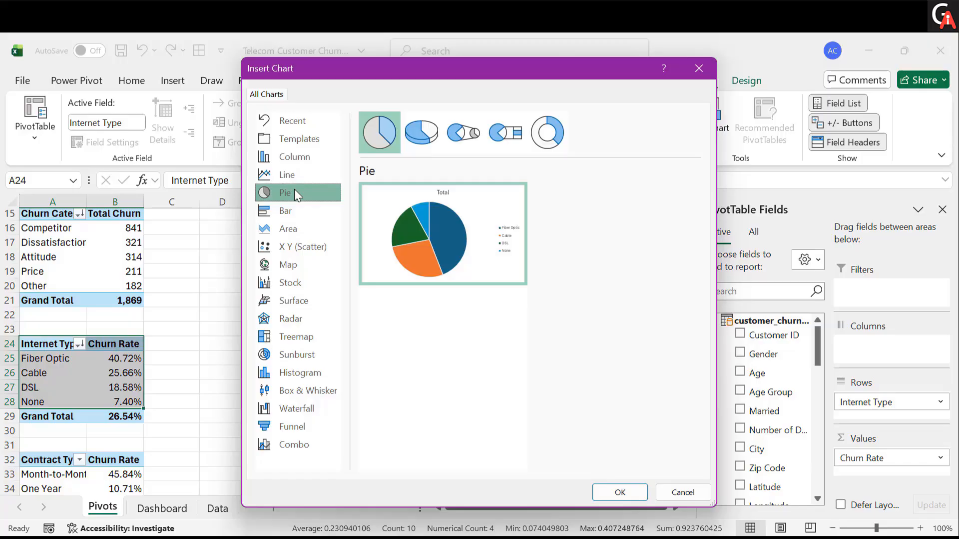
- Make the Internet Type PivotChart a doughnut chart and move it to the Dashboard sheet
{"action": "left_click", "coordinate": [549, 135]}
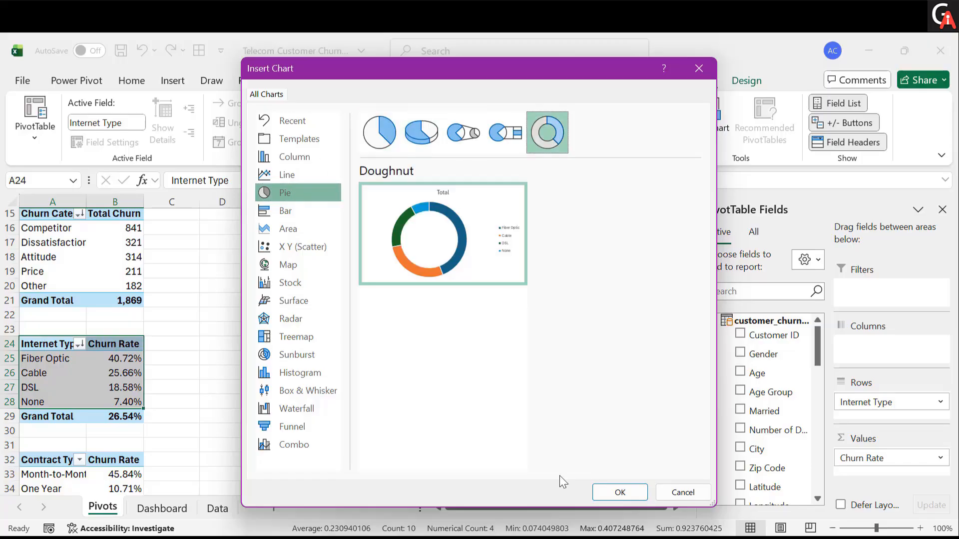
{"action": "left_click", "coordinate": [618, 493]}
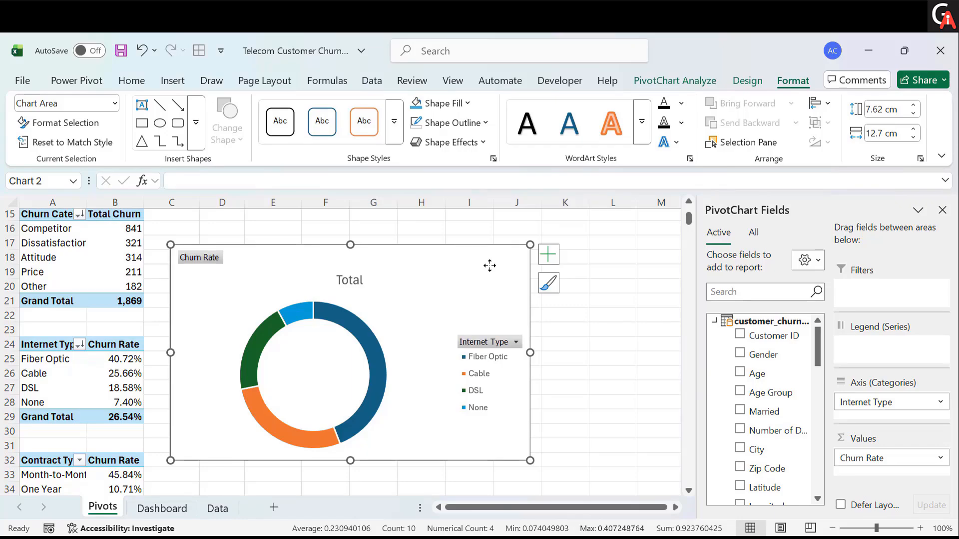
{"action": "key", "text": "ctrl+x"}
{"action": "left_click", "coordinate": [167, 510]}
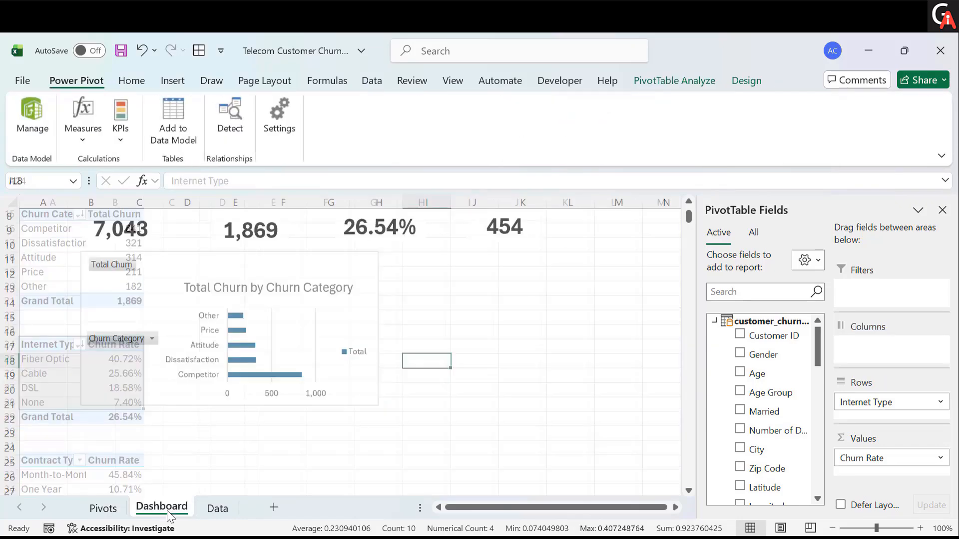
{"action": "key", "text": "ctrl+v"}
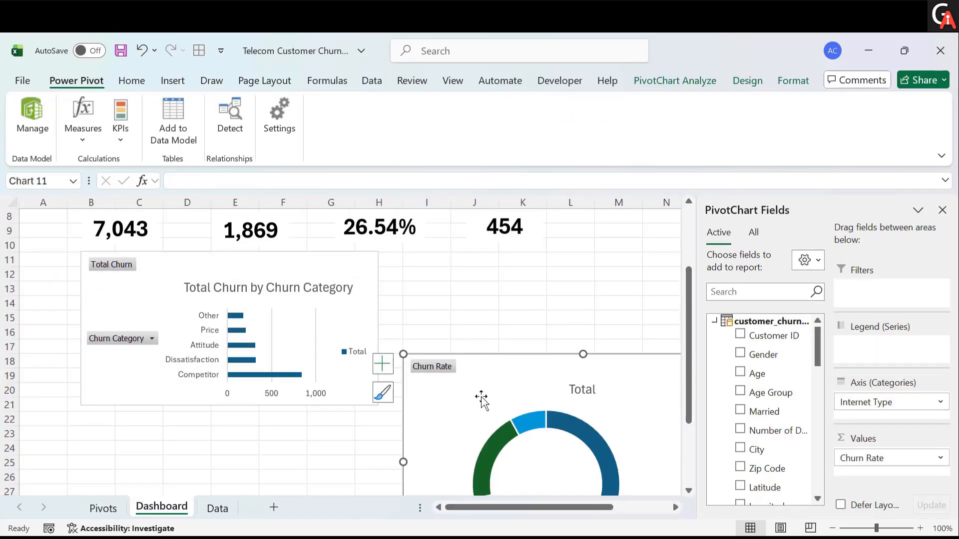
- Place the doughnut chart beside the bar chart and shrink it to about the H11:L19 area
{"action": "left_click_drag", "start_coordinate": [482, 397], "coordinate": [465, 305]}
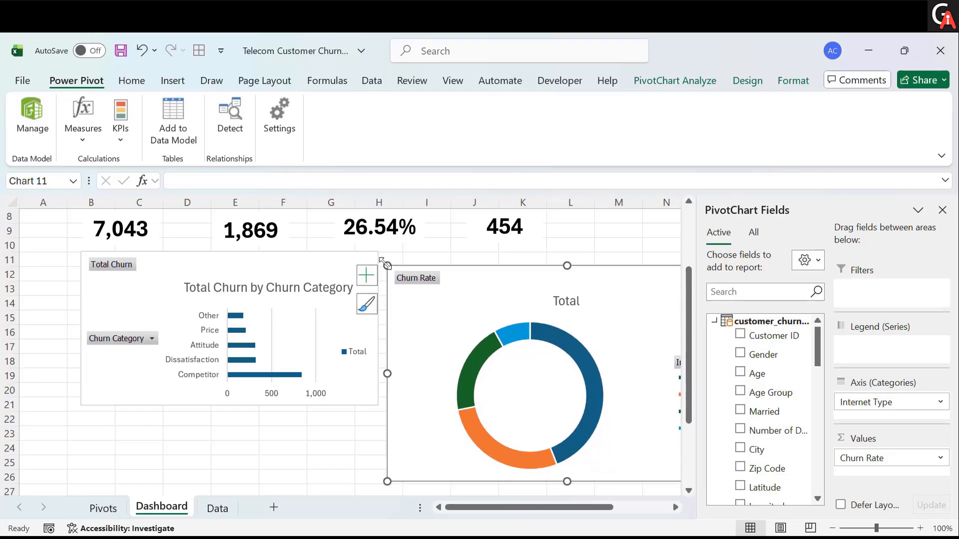
{"action": "left_click_drag", "start_coordinate": [389, 268], "coordinate": [543, 361]}
{"action": "left_click_drag", "start_coordinate": [613, 380], "coordinate": [455, 272]}
{"action": "left_click", "coordinate": [485, 292]}
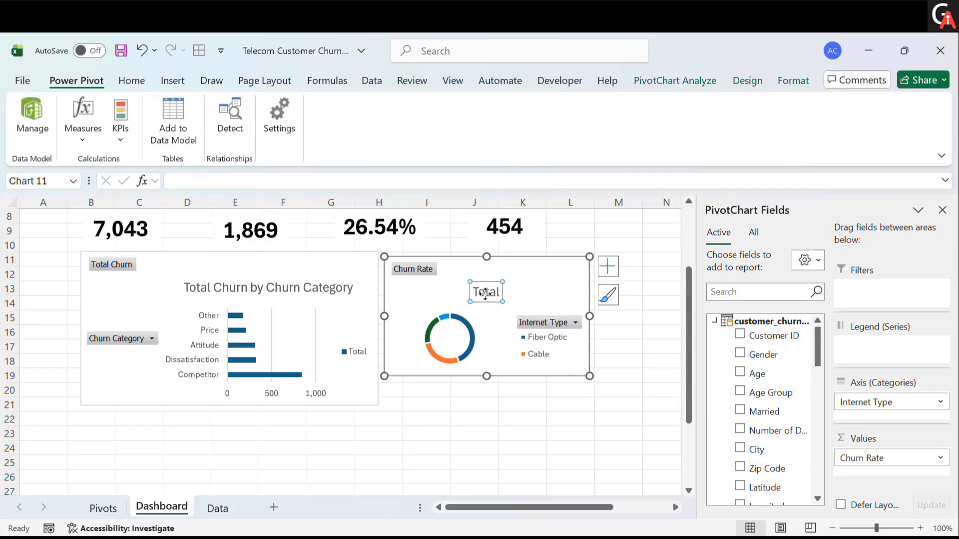
- Retitle the doughnut chart Churn Rate by Internet Type
{"action": "double_click", "coordinate": [486, 293]}
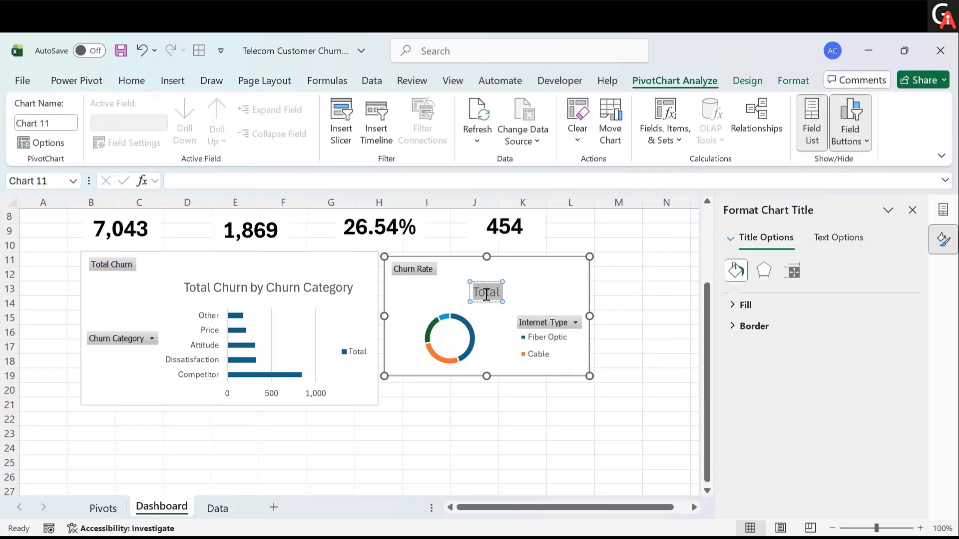
{"action": "type", "text": "Total"}
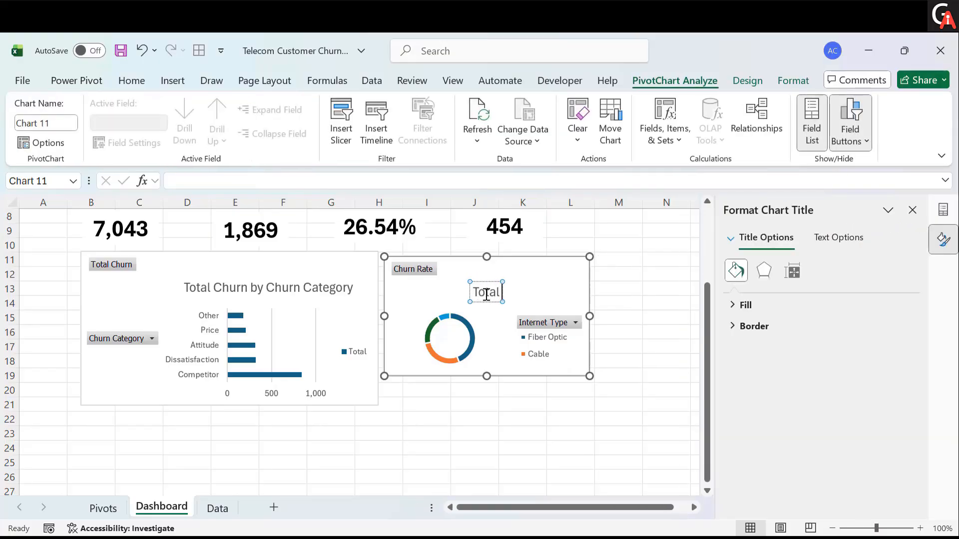
{"action": "key", "text": "BackSpace"}
{"action": "key", "text": "BackSpace"}
{"action": "key", "text": "BackSpace"}
{"action": "key", "text": "BackSpace"}
{"action": "key", "text": "BackSpace"}
{"action": "type", "text": "Chu"}
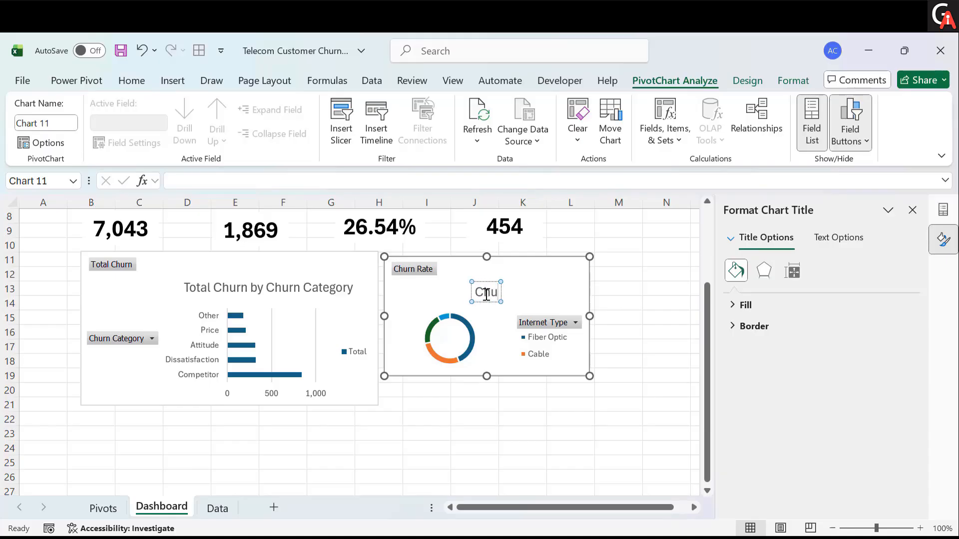
{"action": "type", "text": "rn Rate by In"}
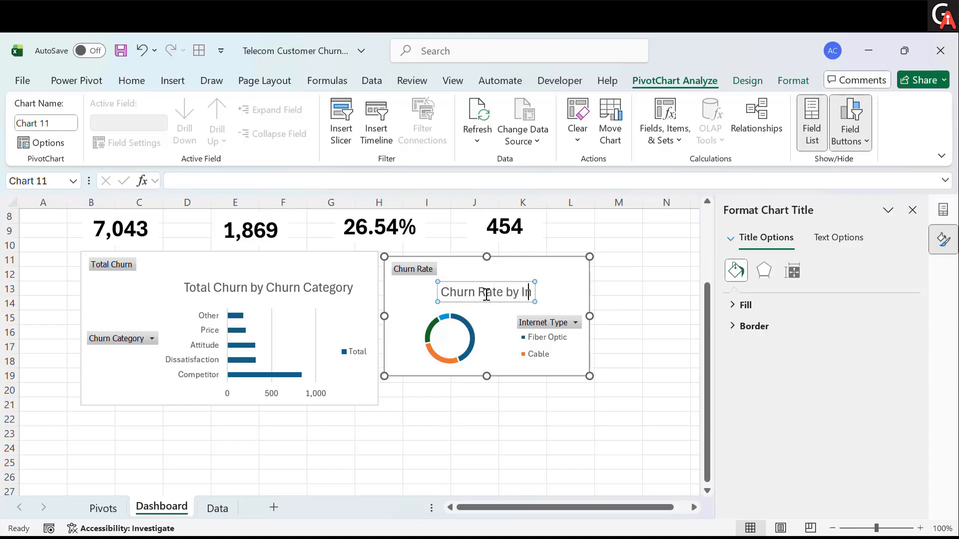
{"action": "type", "text": "ternet Type"}
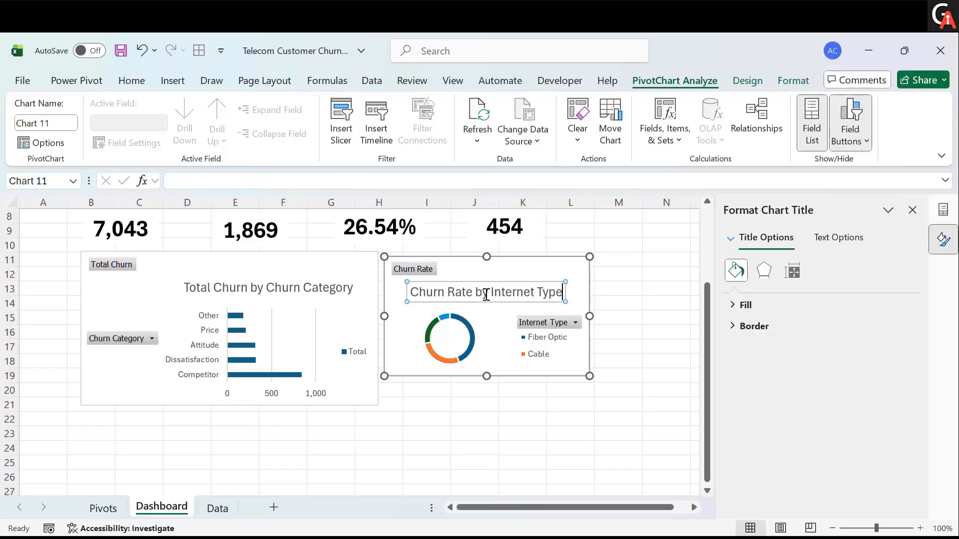
{"action": "left_click", "coordinate": [461, 404]}
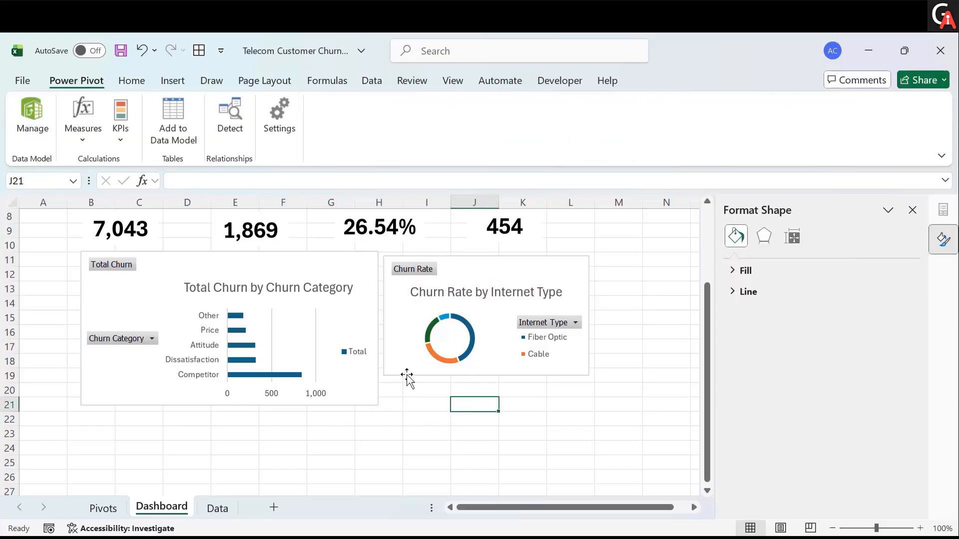
- Insert a doughnut PivotChart from the Contract Type churn rate pivot table on the Pivots sheet
{"action": "left_click", "coordinate": [105, 507]}
{"action": "scroll", "coordinate": [122, 345], "scroll_direction": "down", "scroll_amount": 3}
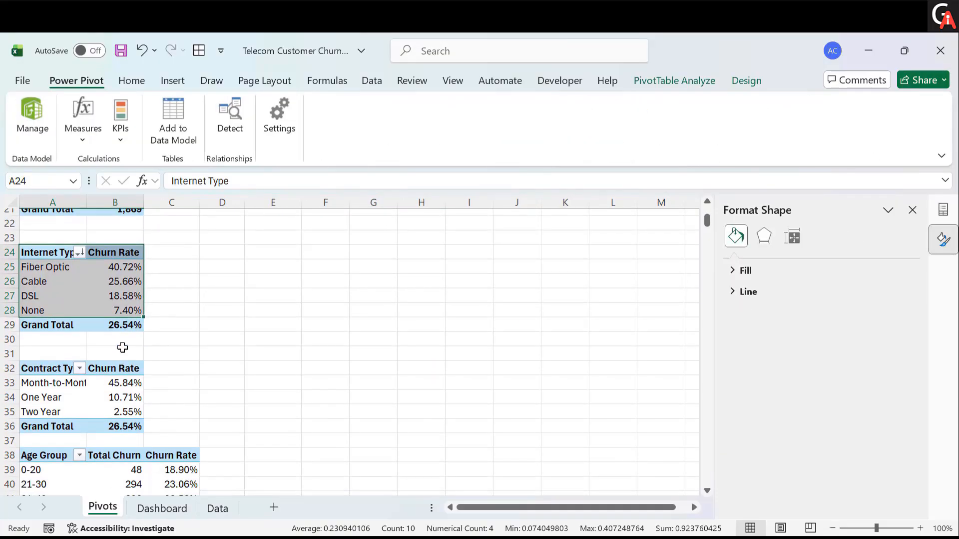
{"action": "left_click_drag", "start_coordinate": [77, 369], "coordinate": [121, 408]}
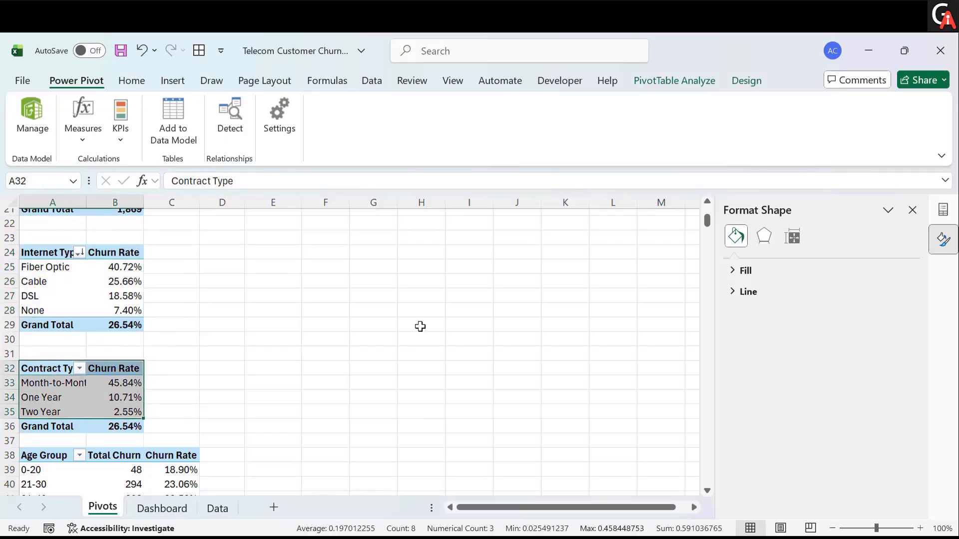
{"action": "left_click", "coordinate": [692, 79]}
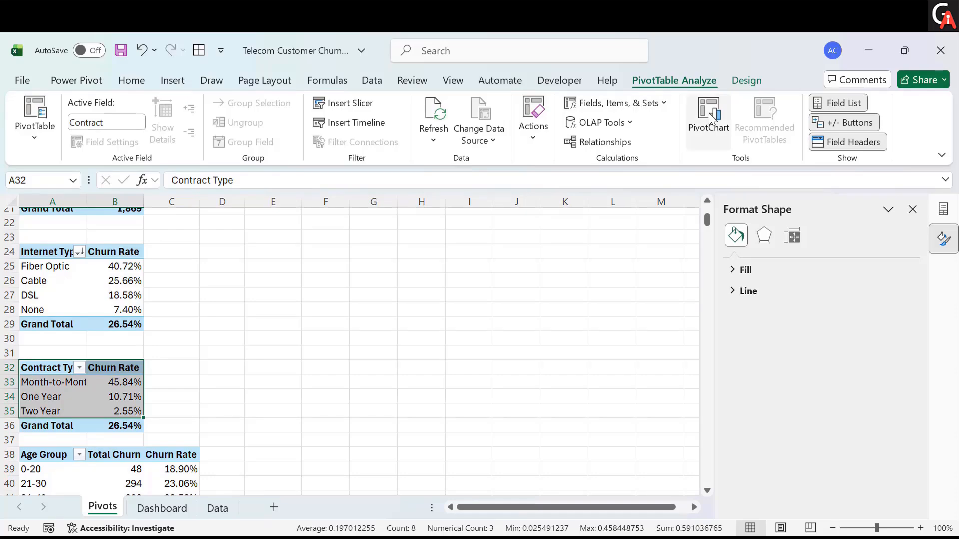
{"action": "left_click", "coordinate": [712, 120]}
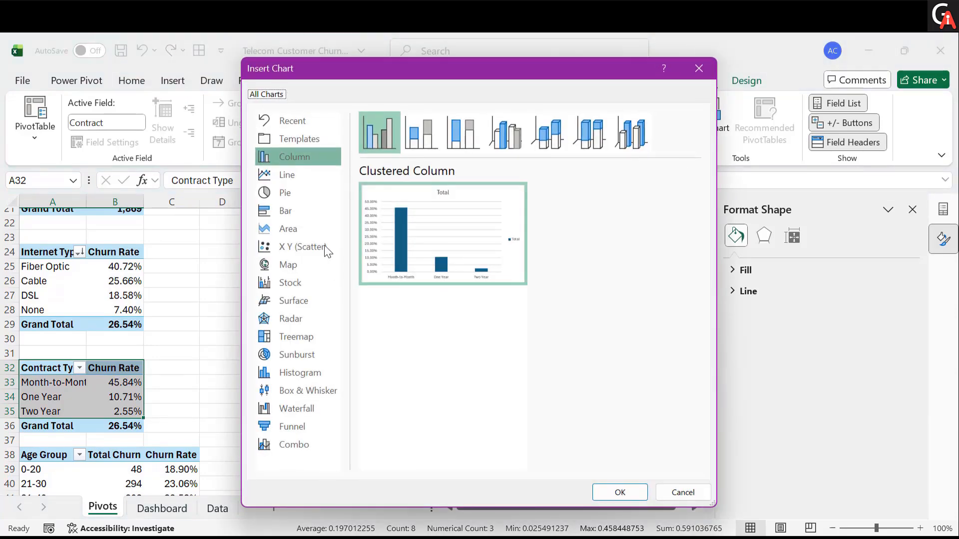
{"action": "left_click", "coordinate": [300, 192]}
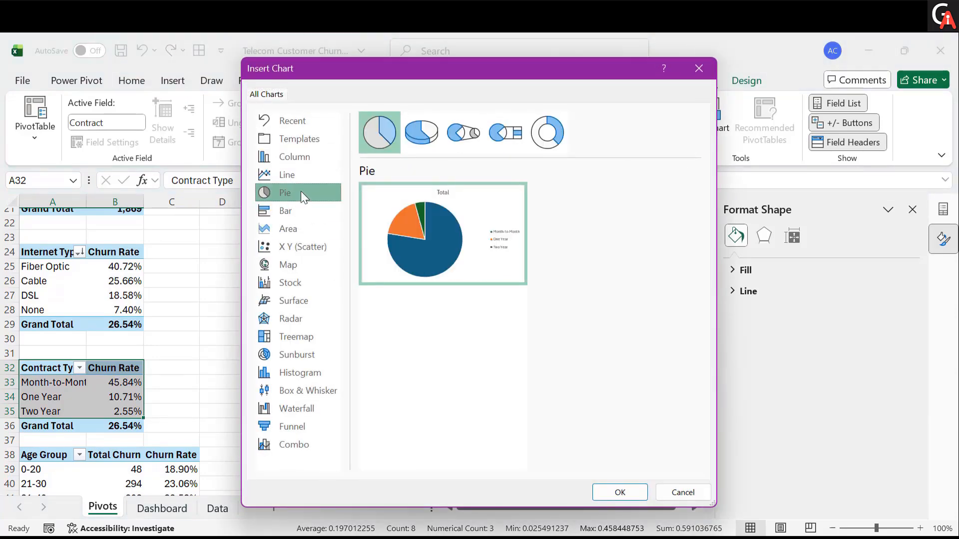
{"action": "left_click", "coordinate": [550, 135]}
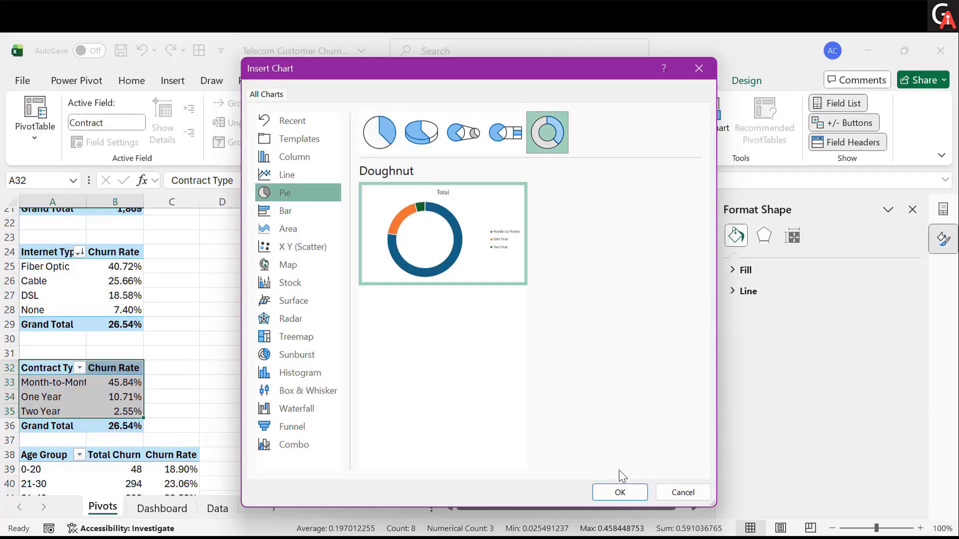
{"action": "left_click", "coordinate": [619, 492]}
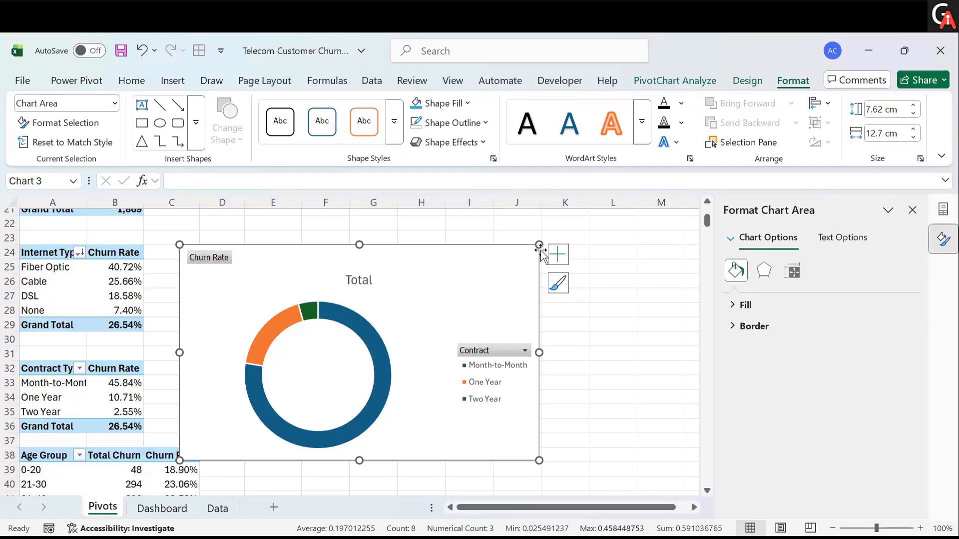
- Move the Contract Type doughnut chart to the Dashboard sheet, placing it below the Internet Type chart
{"action": "key", "text": "Delete"}
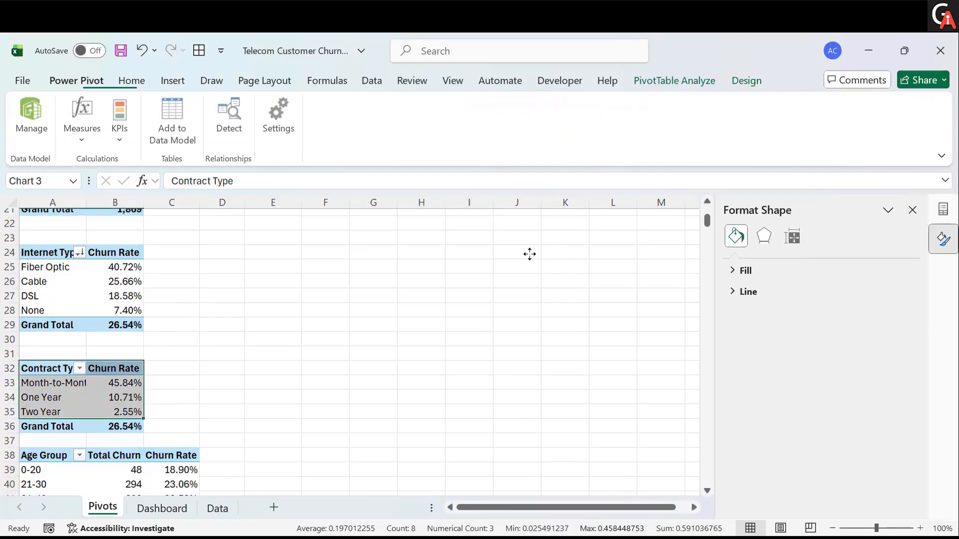
{"action": "left_click", "coordinate": [185, 508]}
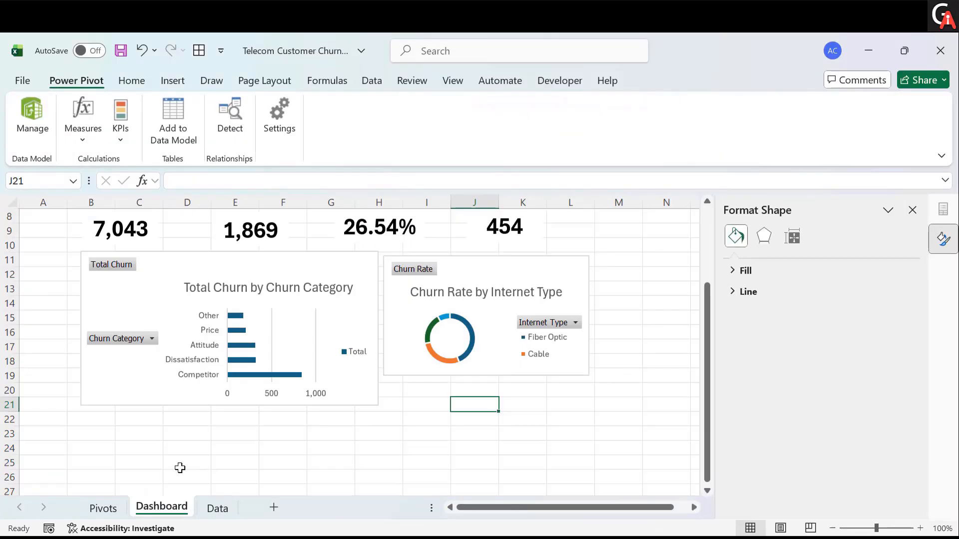
{"action": "key", "text": "ctrl+v"}
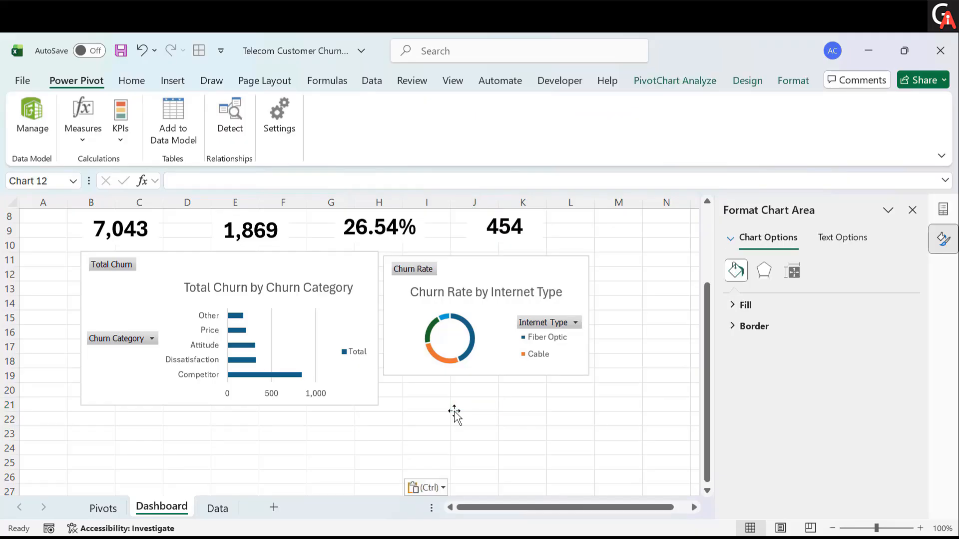
{"action": "scroll", "coordinate": [454, 405], "scroll_direction": "down", "scroll_amount": 2}
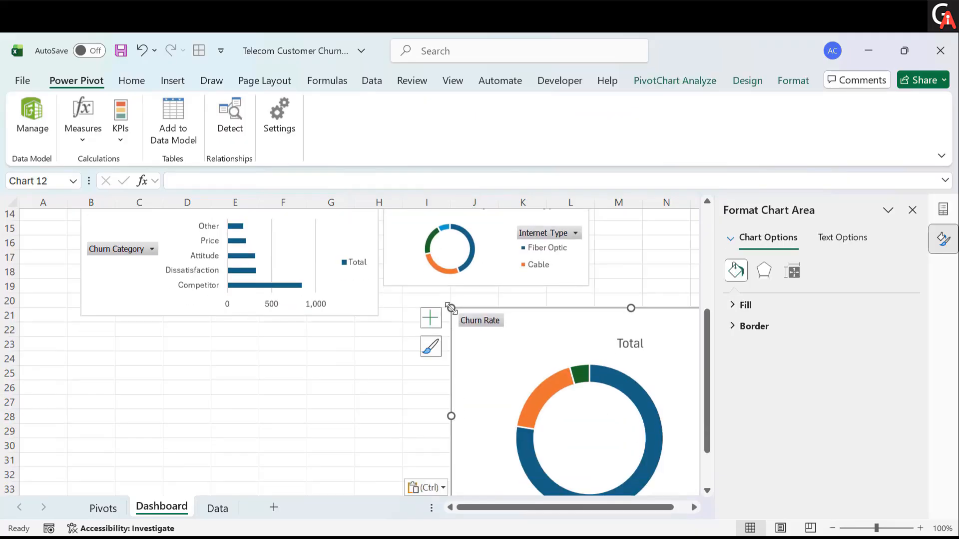
{"action": "left_click_drag", "start_coordinate": [465, 334], "coordinate": [438, 319]}
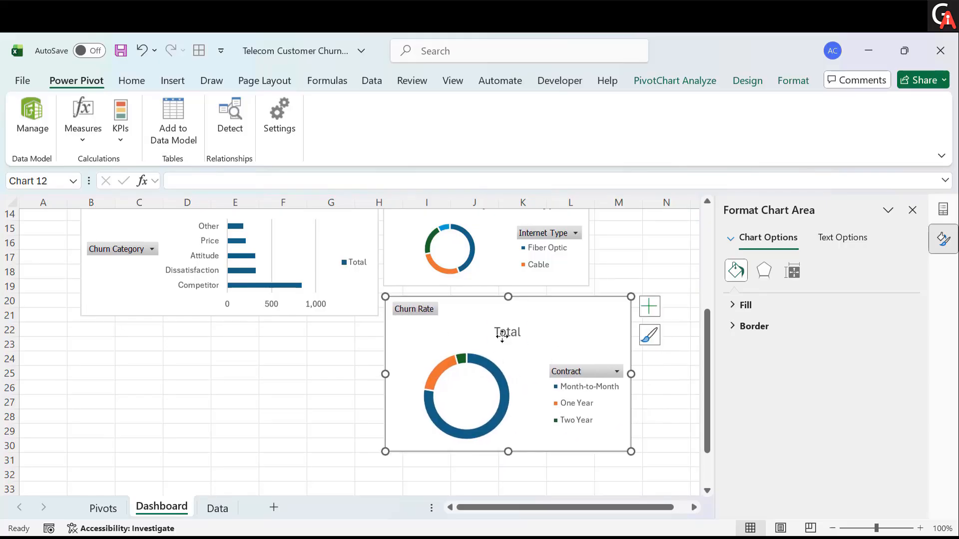
- Retitle the Contract Type chart Churn Rate by Contract Type
{"action": "left_click", "coordinate": [503, 339]}
{"action": "double_click", "coordinate": [503, 338]}
{"action": "type", "text": "Ch"}
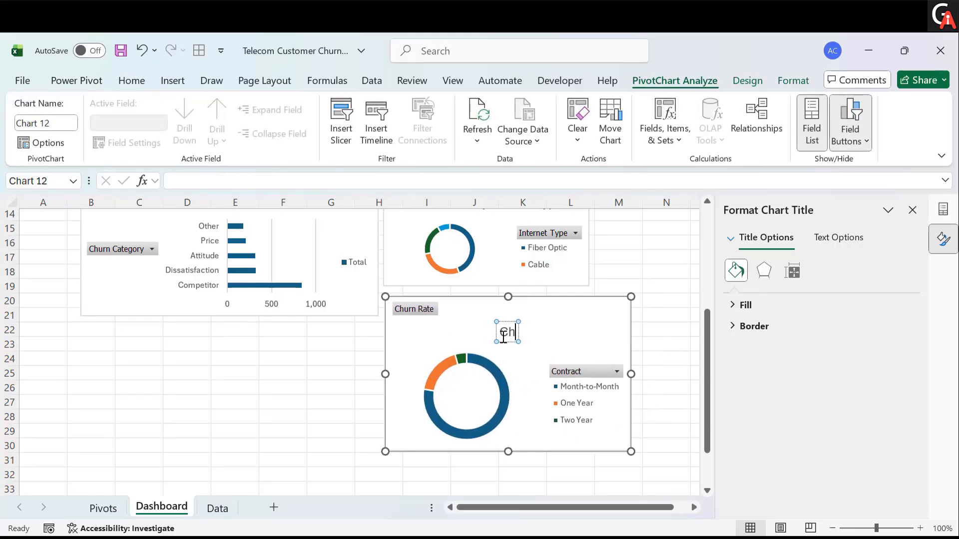
{"action": "type", "text": "urn Rate by"}
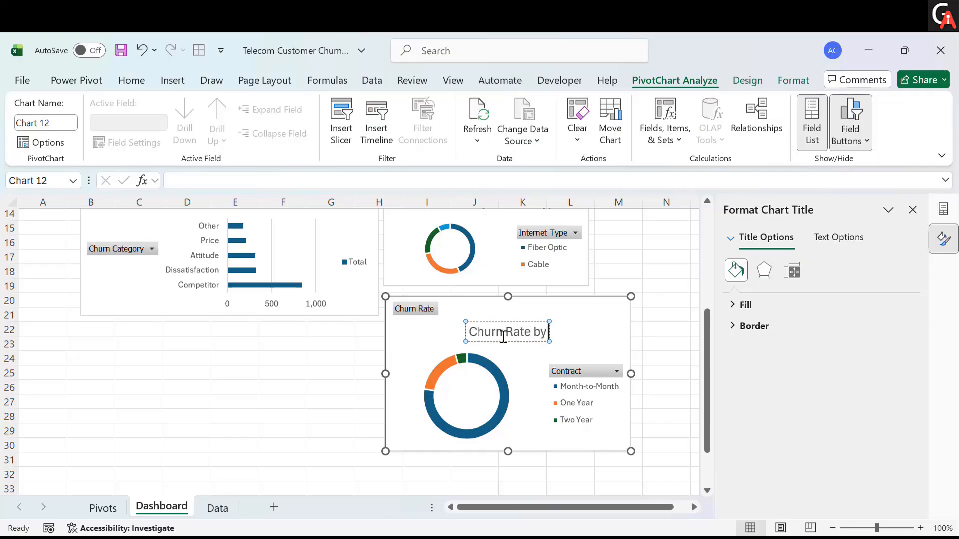
{"action": "type", "text": " Contrac"}
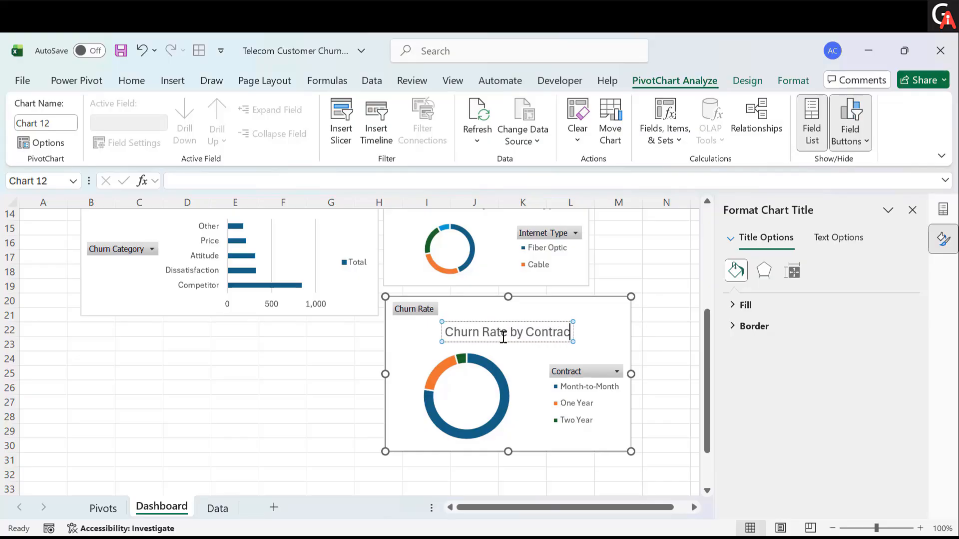
{"action": "type", "text": "t Type"}
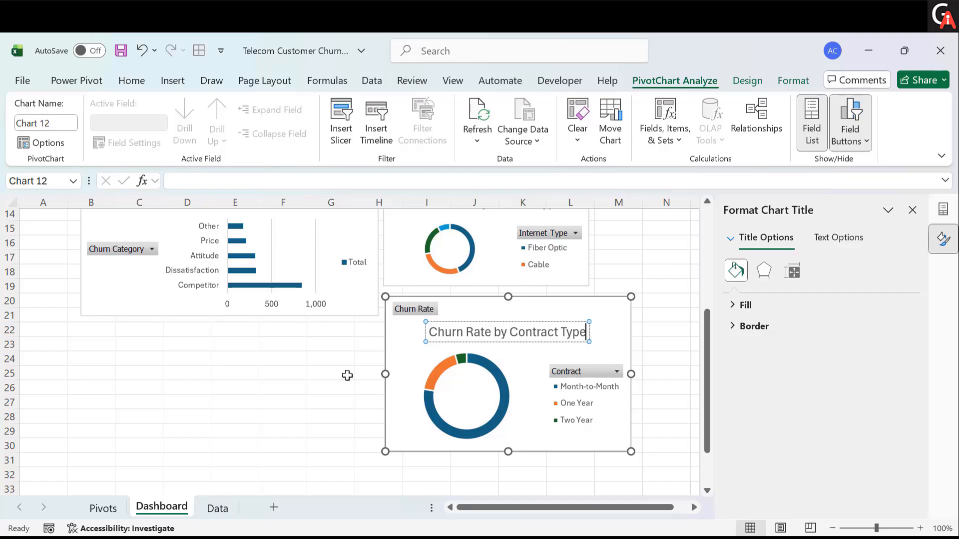
{"action": "left_click", "coordinate": [348, 375]}
- Close the side panes and move the Contract Type chart up beside the Internet Type chart
{"action": "left_click", "coordinate": [913, 210]}
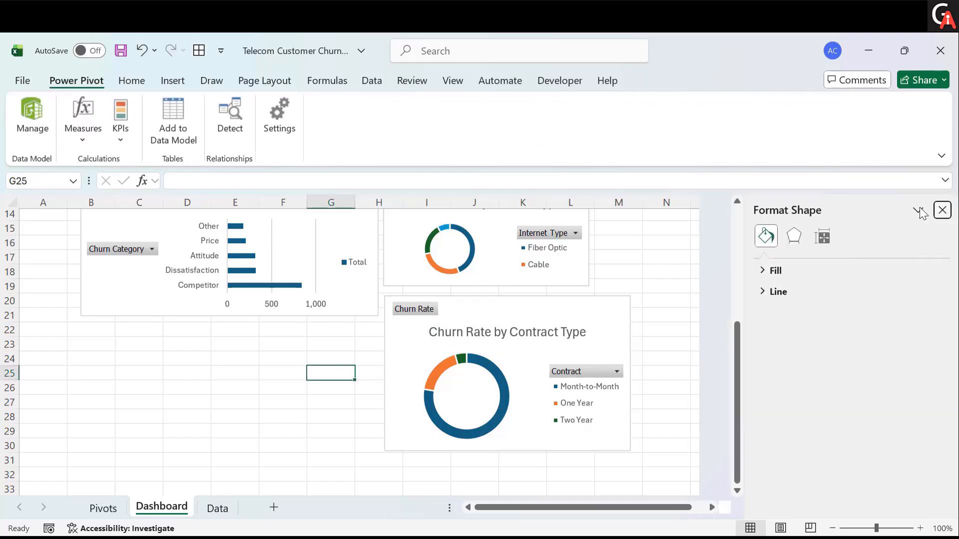
{"action": "left_click", "coordinate": [632, 314]}
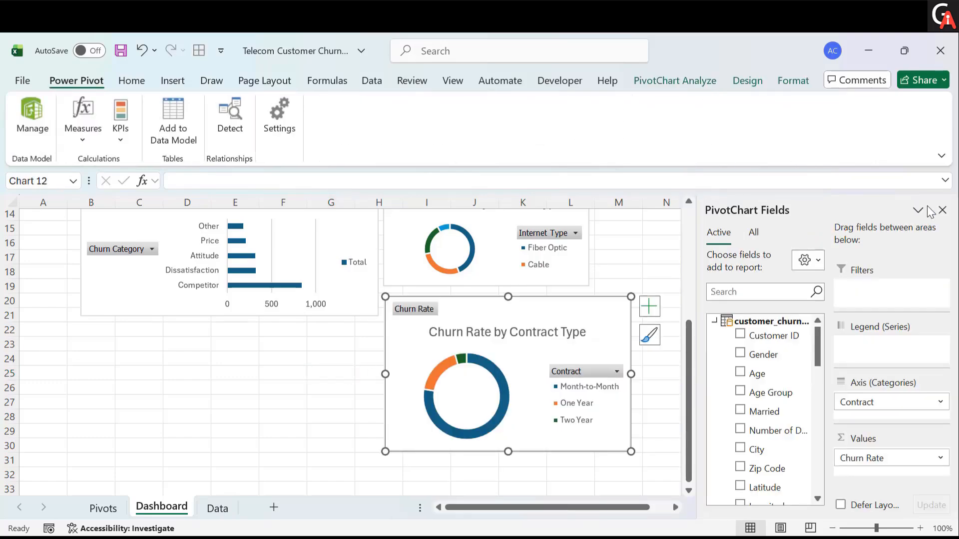
{"action": "left_click", "coordinate": [948, 210]}
{"action": "left_click_drag", "start_coordinate": [623, 314], "coordinate": [834, 229]}
{"action": "left_click", "coordinate": [338, 390]}
- Insert a Combo PivotChart from the Age Group pivot table on the Pivots sheet, plotting Churn Rate as a line on the secondary axis
{"action": "left_click", "coordinate": [103, 509]}
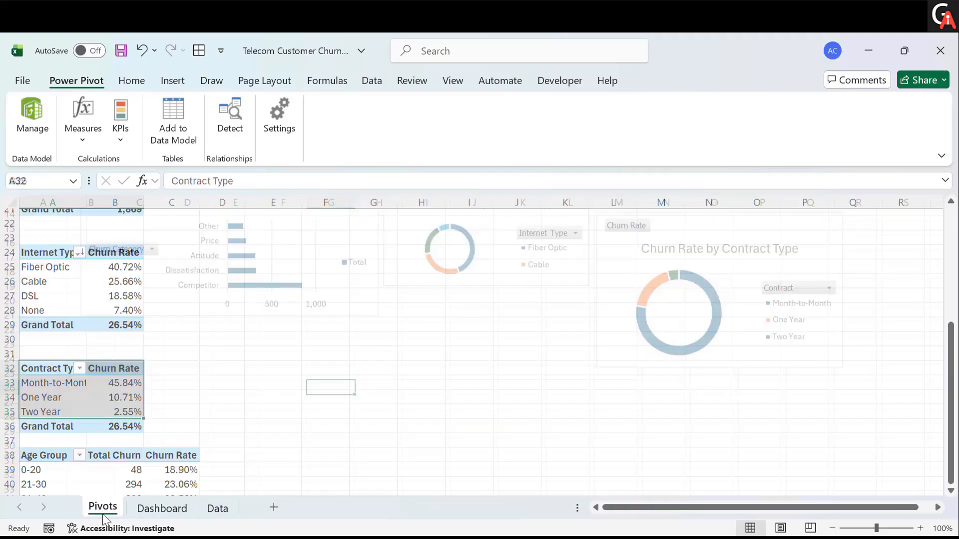
{"action": "scroll", "coordinate": [135, 405], "scroll_direction": "down", "scroll_amount": 3}
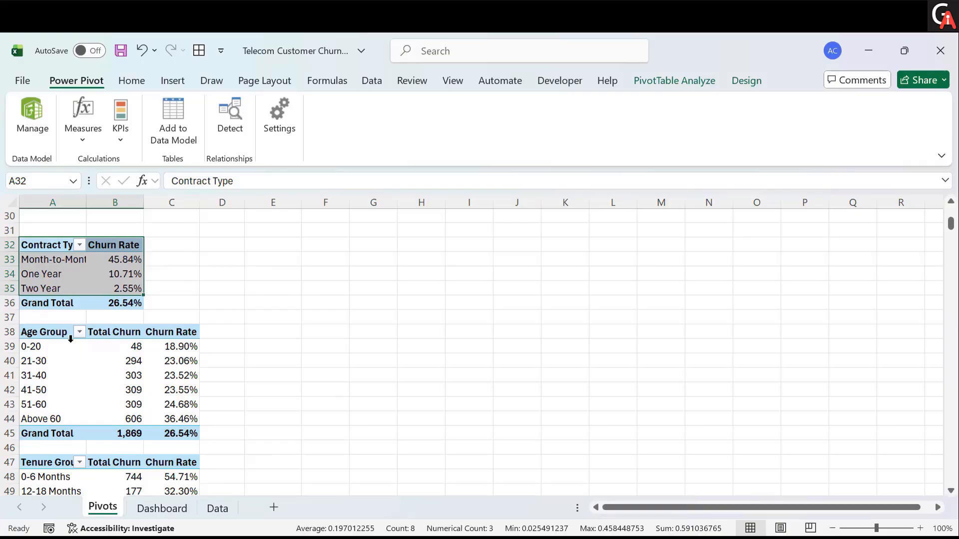
{"action": "scroll", "coordinate": [65, 340], "scroll_direction": "down", "scroll_amount": 1}
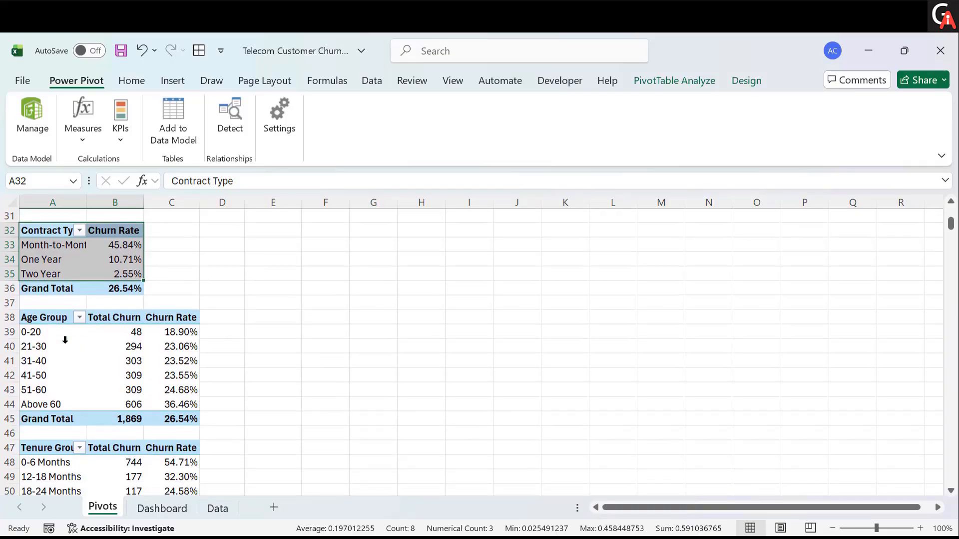
{"action": "left_click_drag", "start_coordinate": [49, 317], "coordinate": [174, 403]}
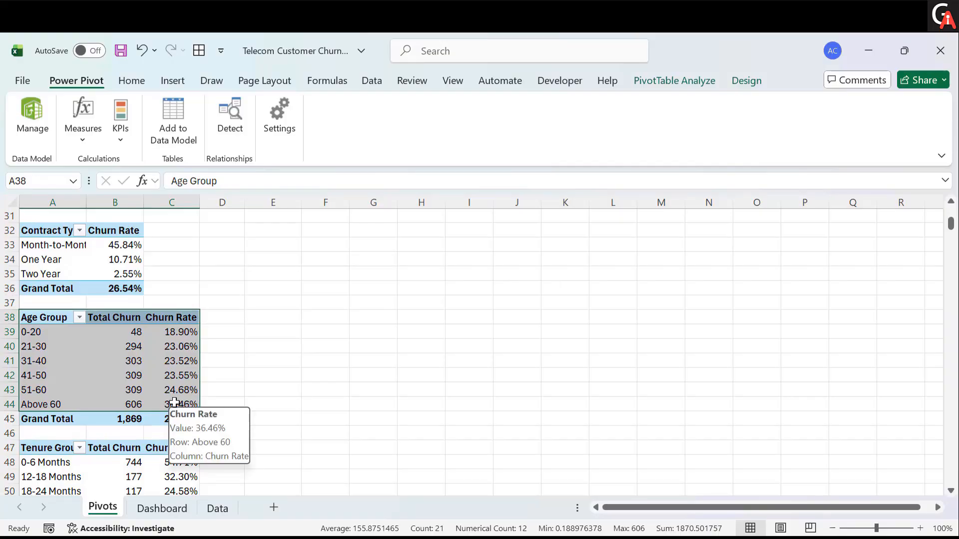
{"action": "left_click", "coordinate": [664, 79]}
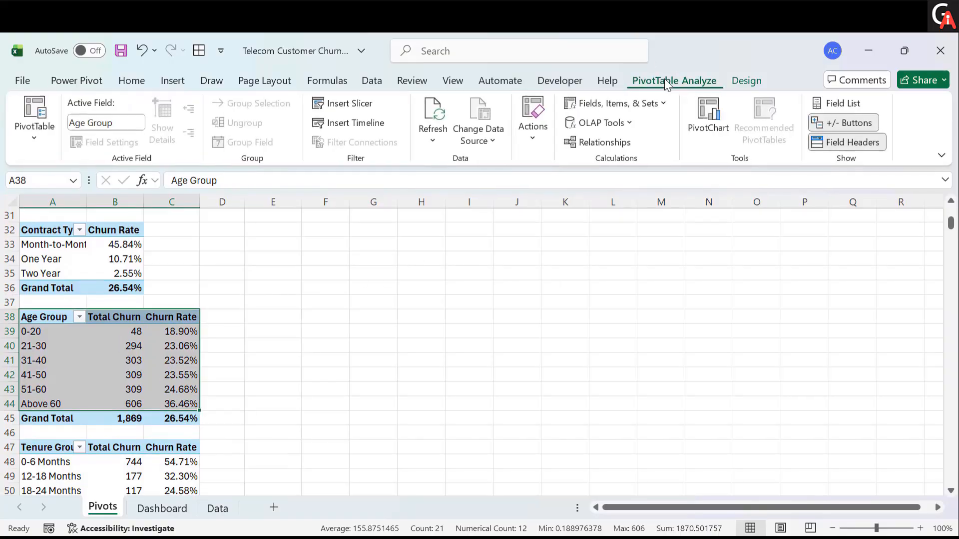
{"action": "left_click", "coordinate": [700, 121]}
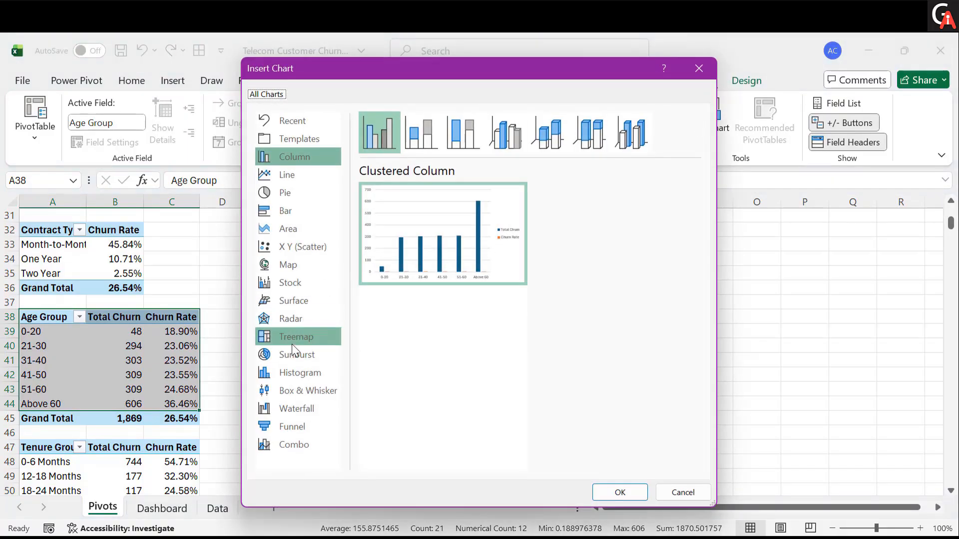
{"action": "left_click", "coordinate": [290, 445]}
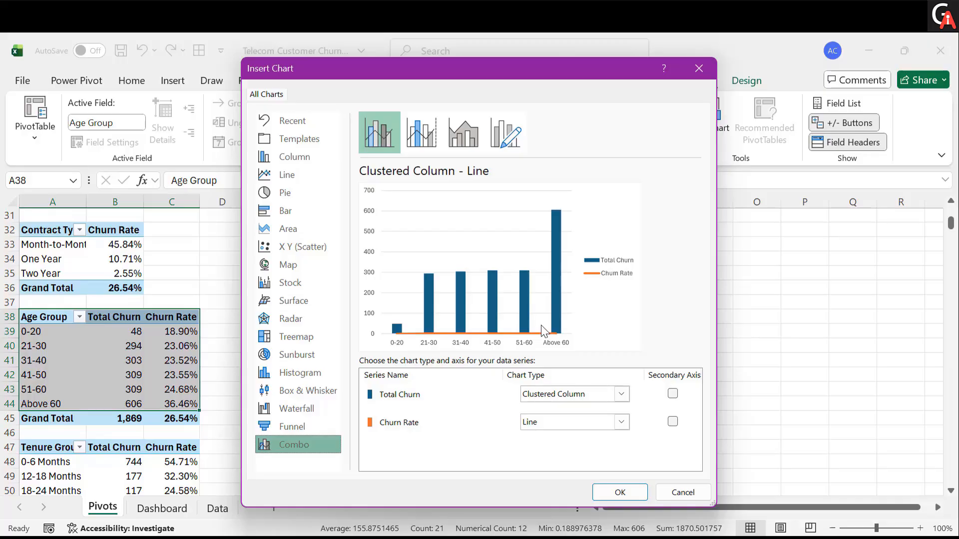
{"action": "left_click", "coordinate": [672, 421]}
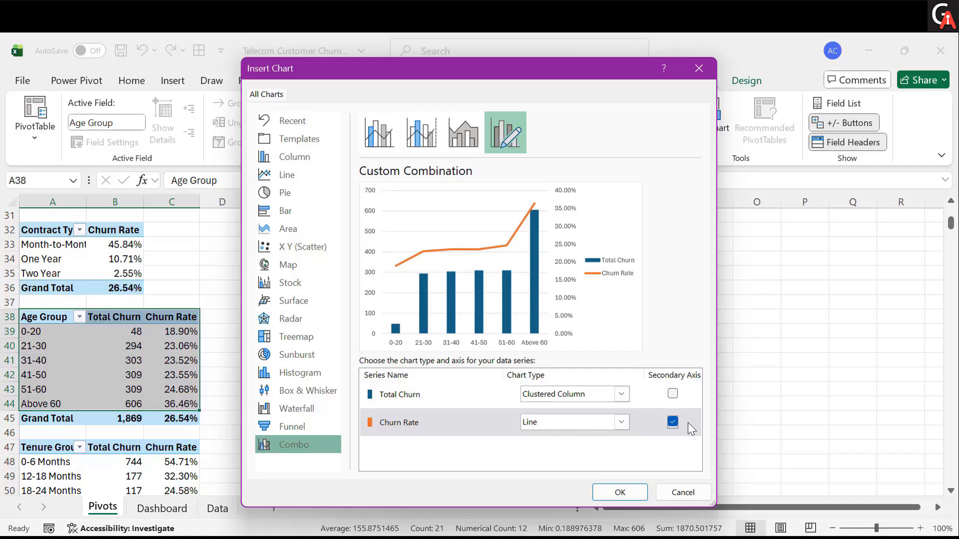
{"action": "left_click", "coordinate": [673, 421]}
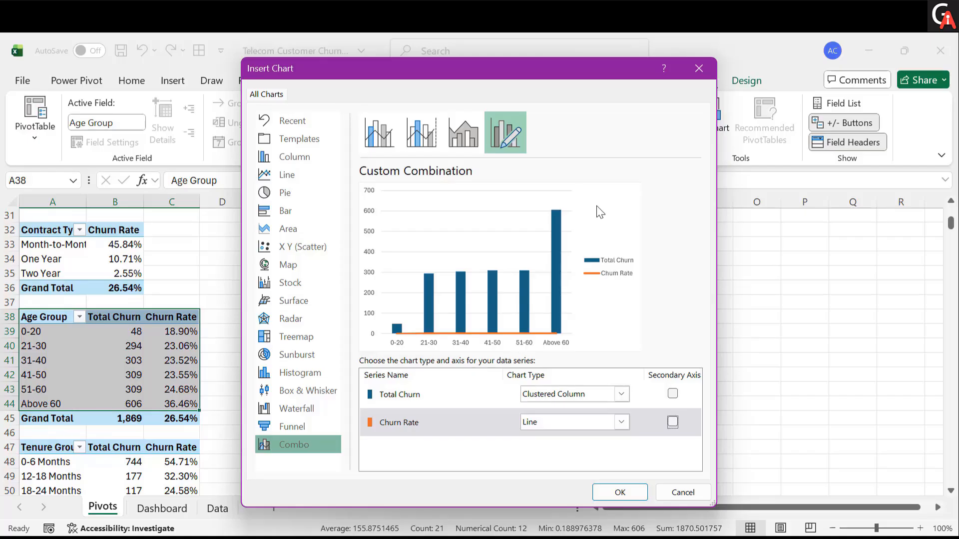
{"action": "left_click", "coordinate": [672, 421]}
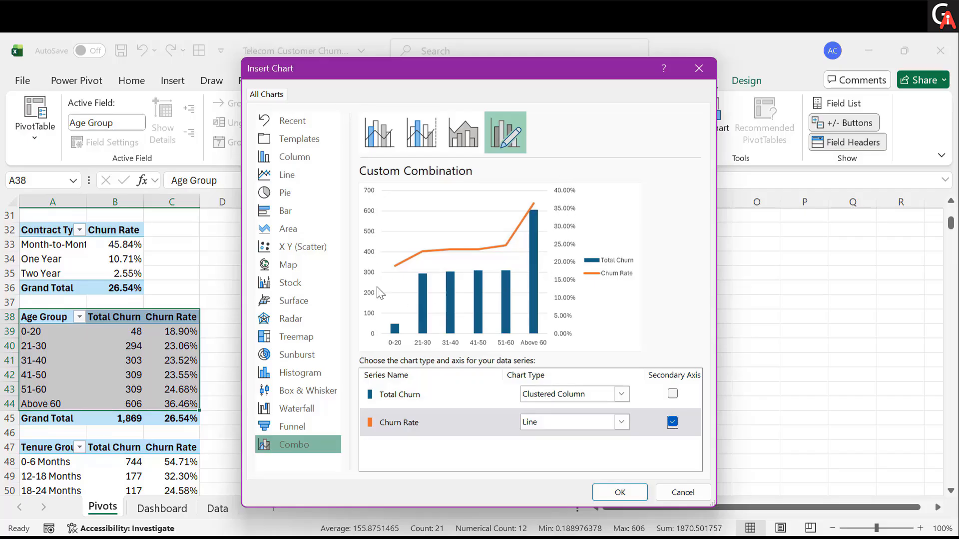
{"action": "left_click", "coordinate": [620, 492]}
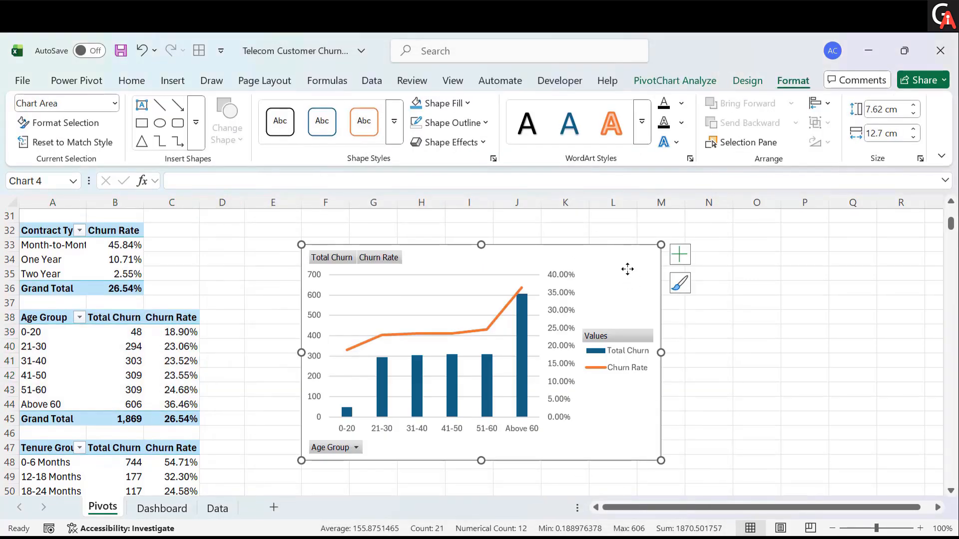
- Move the Age Group combo chart to the Dashboard sheet, placing it below the Churn Category chart
{"action": "key", "text": "ctrl+z"}
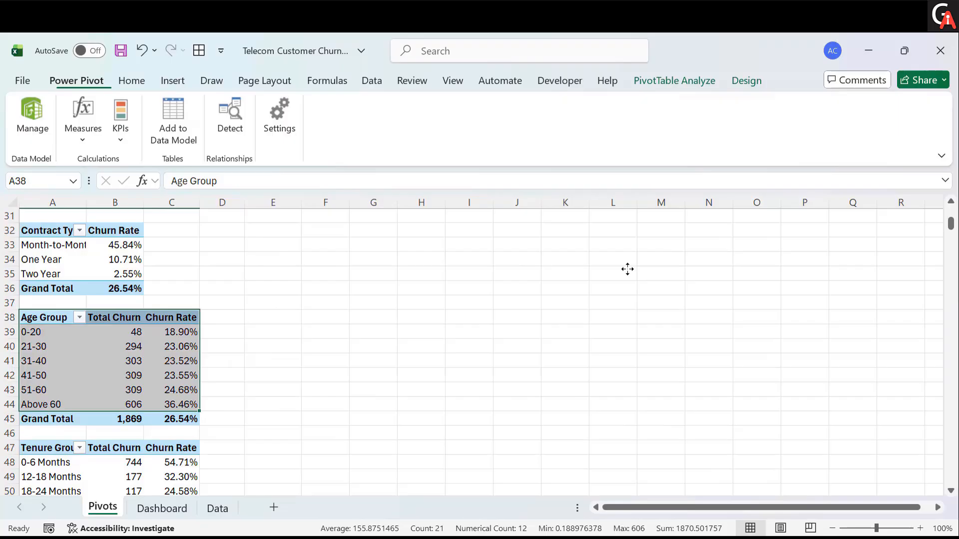
{"action": "left_click", "coordinate": [185, 508]}
{"action": "key", "text": "ctrl+v"}
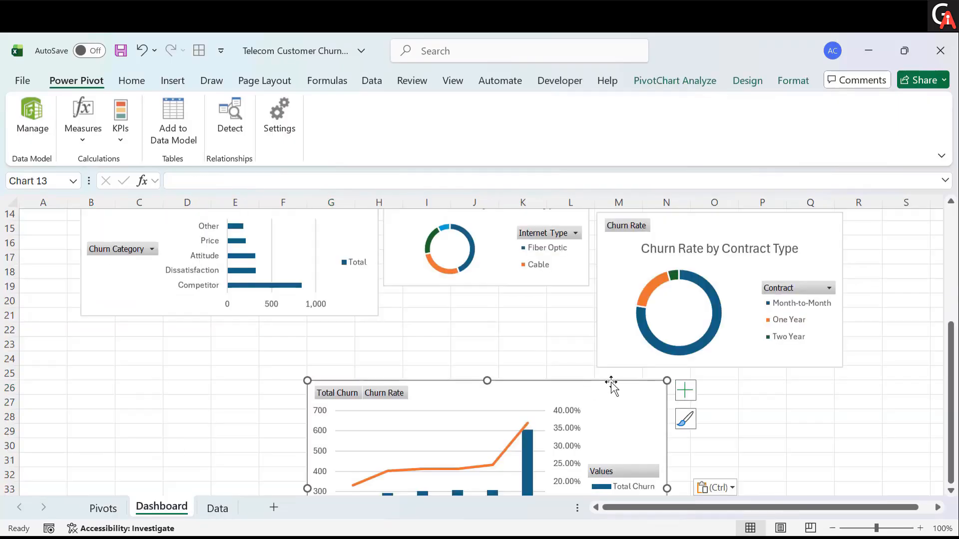
{"action": "left_click_drag", "start_coordinate": [615, 388], "coordinate": [390, 332]}
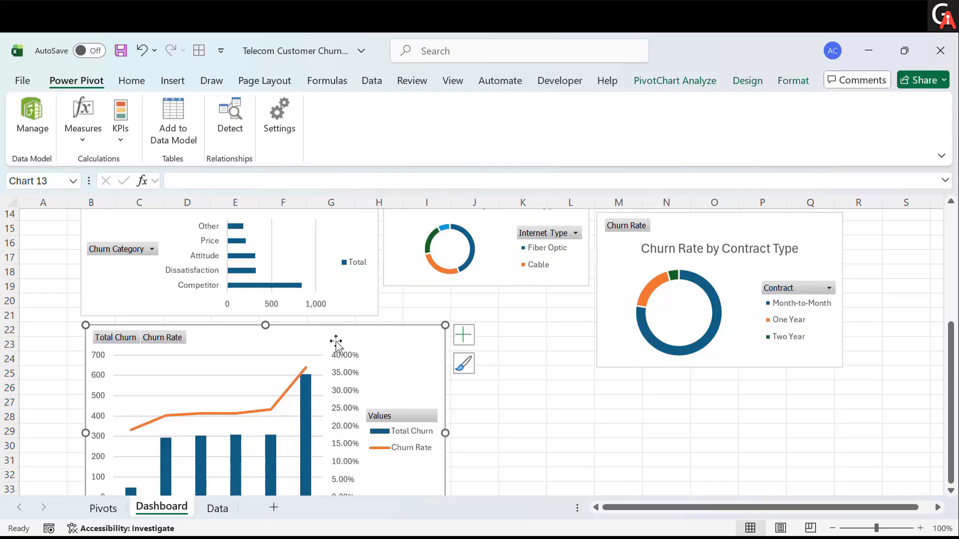
- Add a chart title to the Age Group chart reading Total Churn & Churn Rate by Age Group
{"action": "left_click", "coordinate": [459, 339]}
{"action": "left_click", "coordinate": [495, 388]}
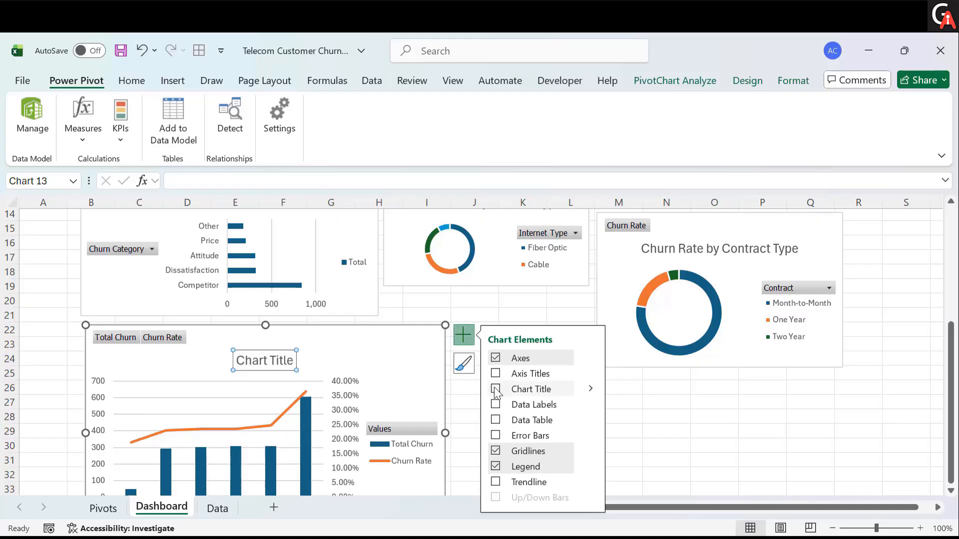
{"action": "left_click", "coordinate": [287, 360]}
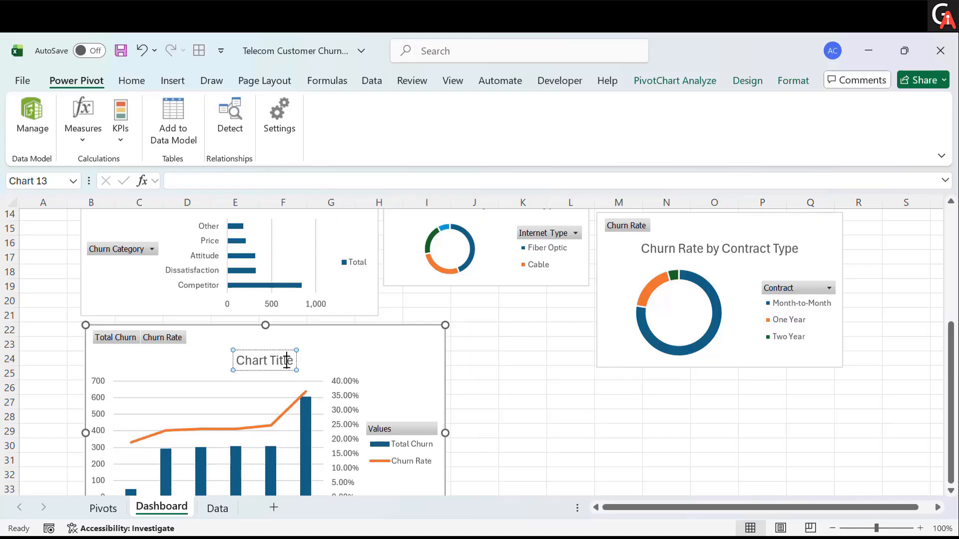
{"action": "triple_click", "coordinate": [287, 361]}
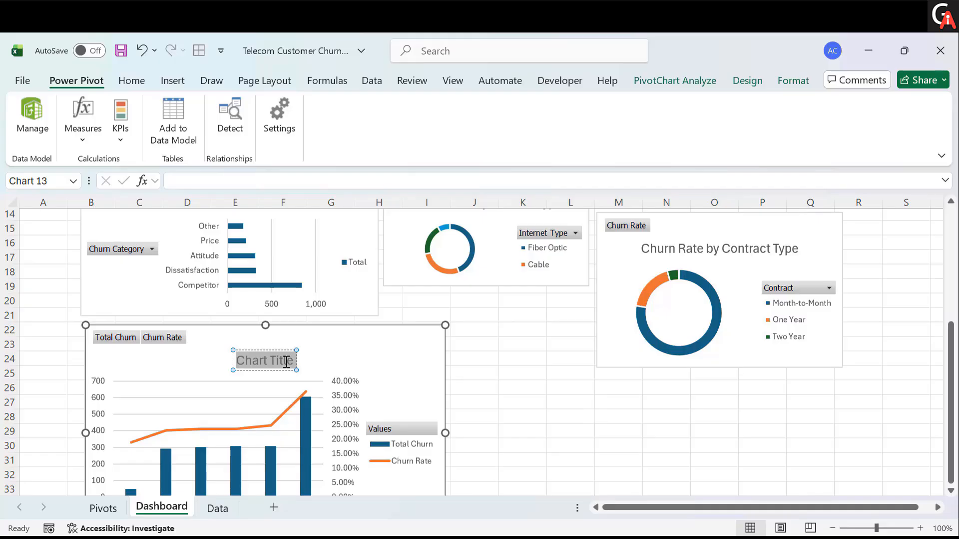
{"action": "type", "text": "Total Ch"}
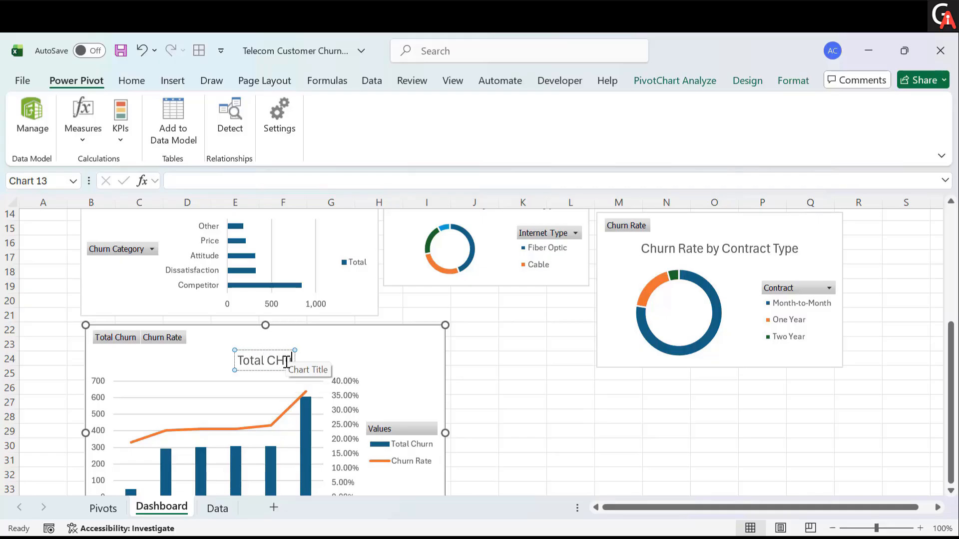
{"action": "type", "text": "urn & Churn"}
{"action": "key", "text": "BackSpace"}
{"action": "key", "text": "BackSpace"}
{"action": "key", "text": "BackSpace"}
{"action": "key", "text": "BackSpace"}
{"action": "type", "text": "hurn"}
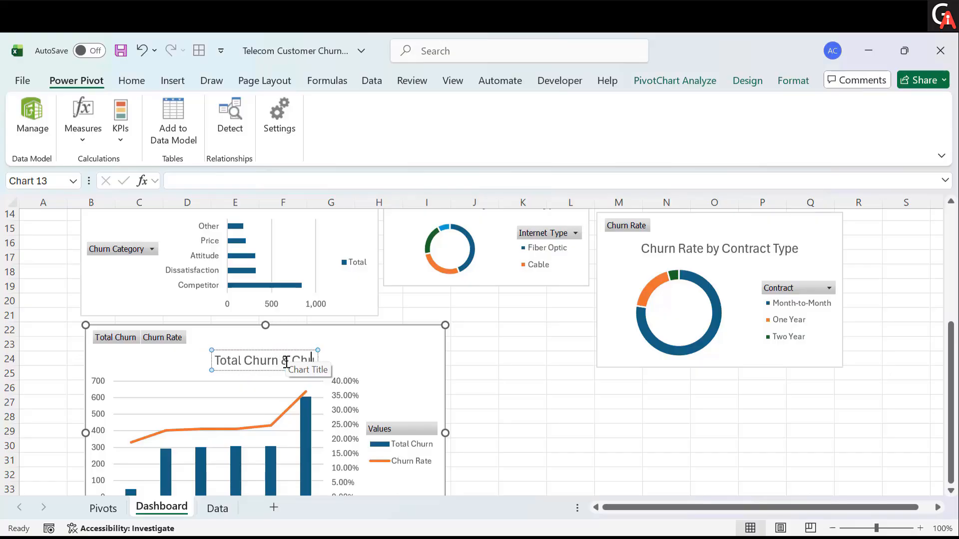
{"action": "type", "text": " Rate by"}
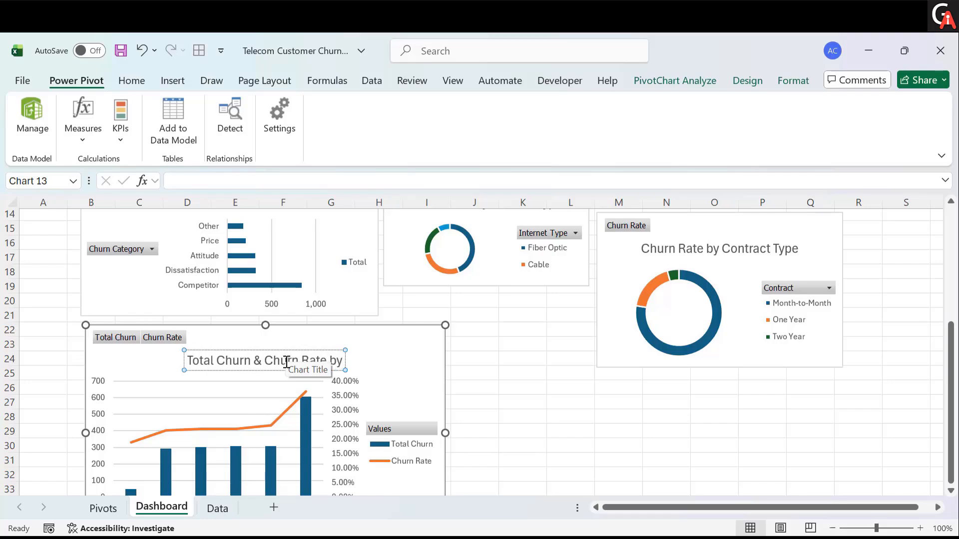
{"action": "scroll", "coordinate": [287, 361], "scroll_direction": "down", "scroll_amount": 2}
{"action": "scroll", "coordinate": [286, 361], "scroll_direction": "up", "scroll_amount": 1}
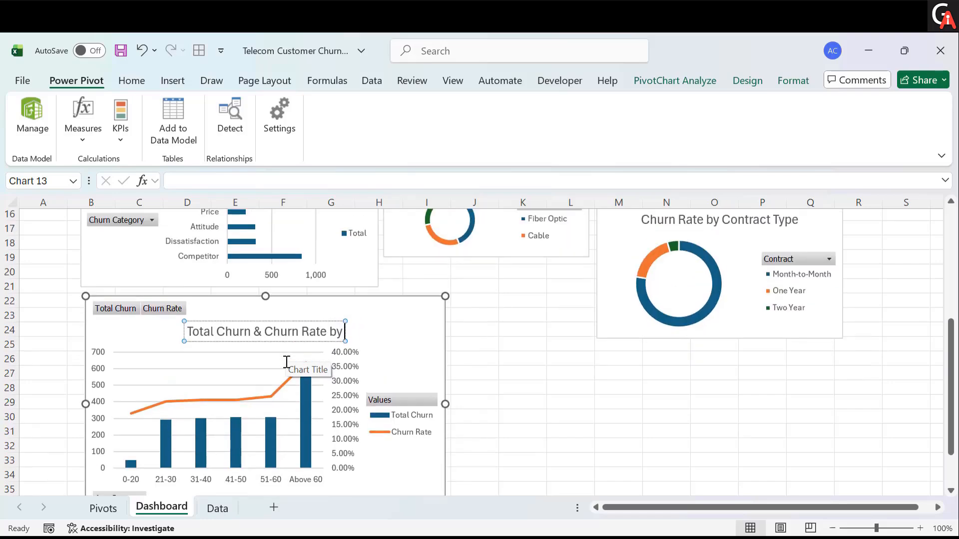
{"action": "type", "text": "Age Group"}
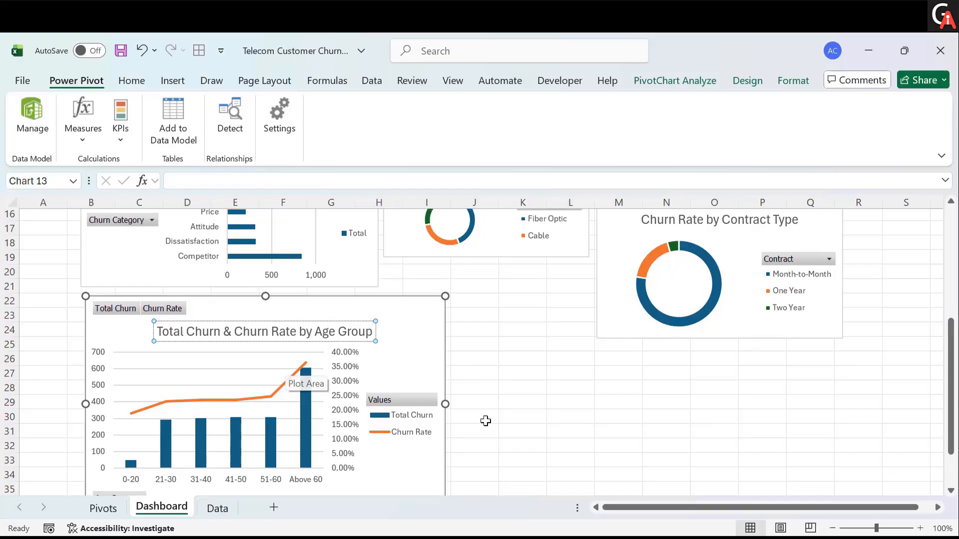
{"action": "left_click", "coordinate": [529, 419]}
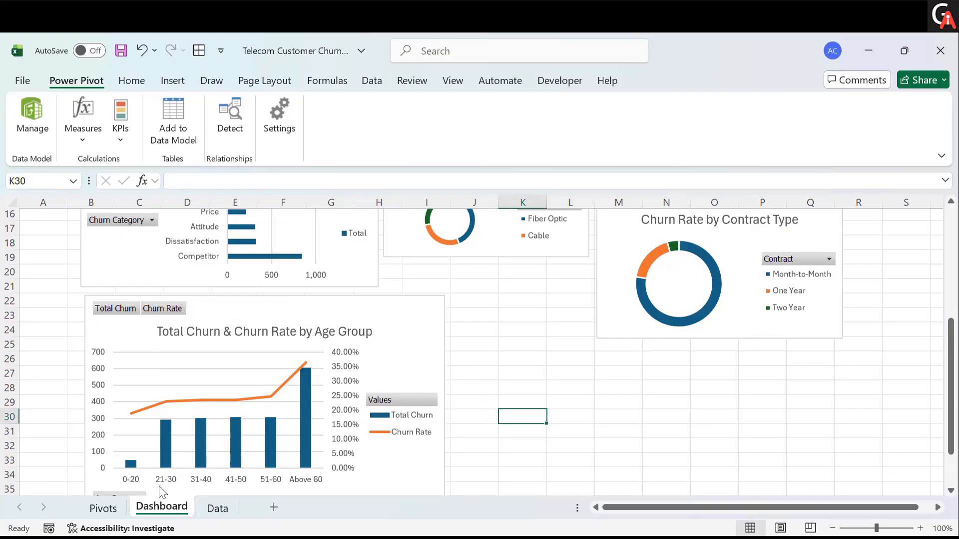
- Insert a Combo PivotChart from the Tenure Group pivot table, plotting Churn Rate as a line on the secondary axis
{"action": "left_click", "coordinate": [120, 508]}
{"action": "scroll", "coordinate": [167, 390], "scroll_direction": "down", "scroll_amount": 2}
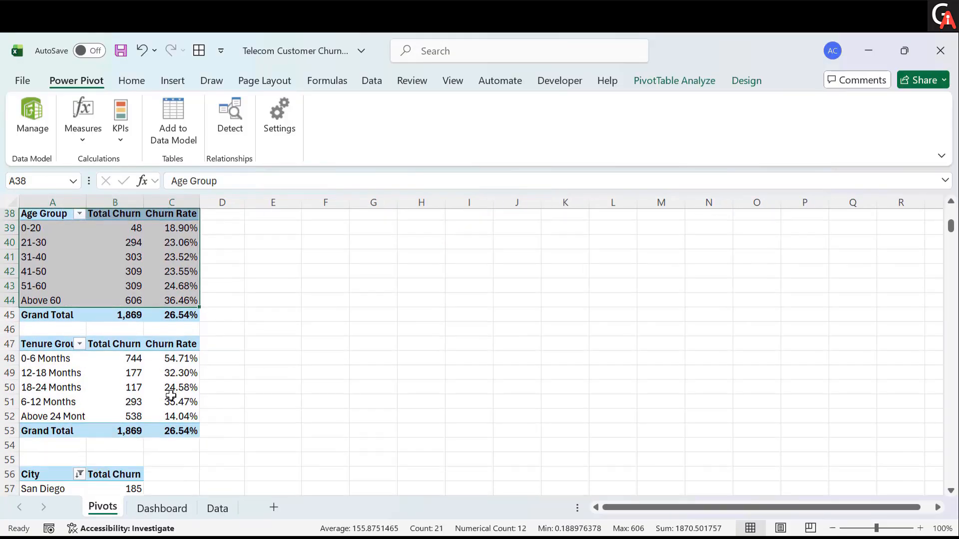
{"action": "left_click_drag", "start_coordinate": [48, 339], "coordinate": [187, 411]}
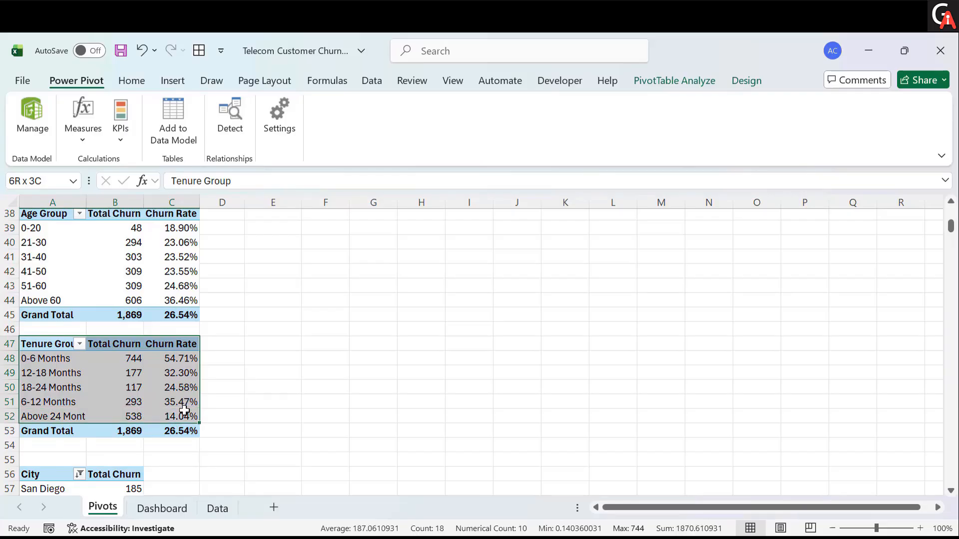
{"action": "left_click", "coordinate": [661, 80]}
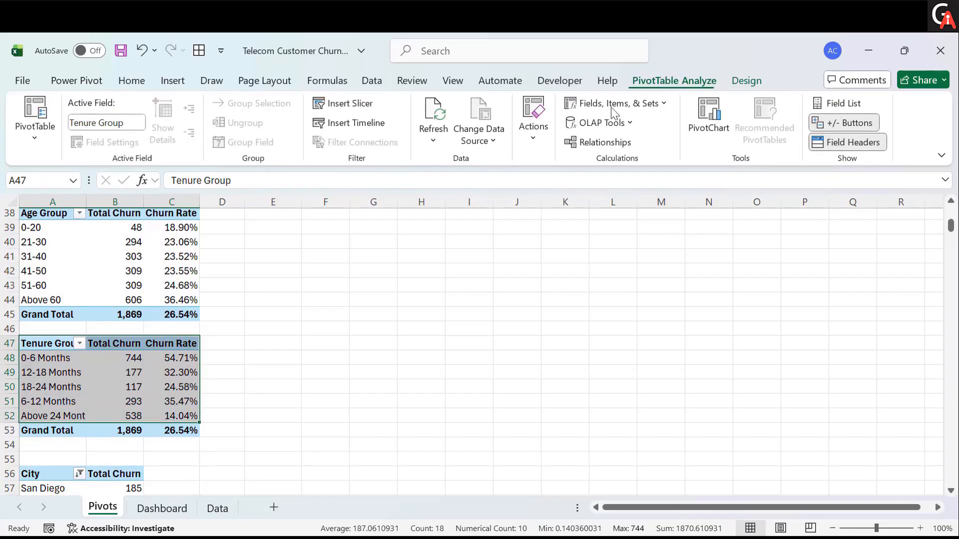
{"action": "left_click", "coordinate": [704, 126]}
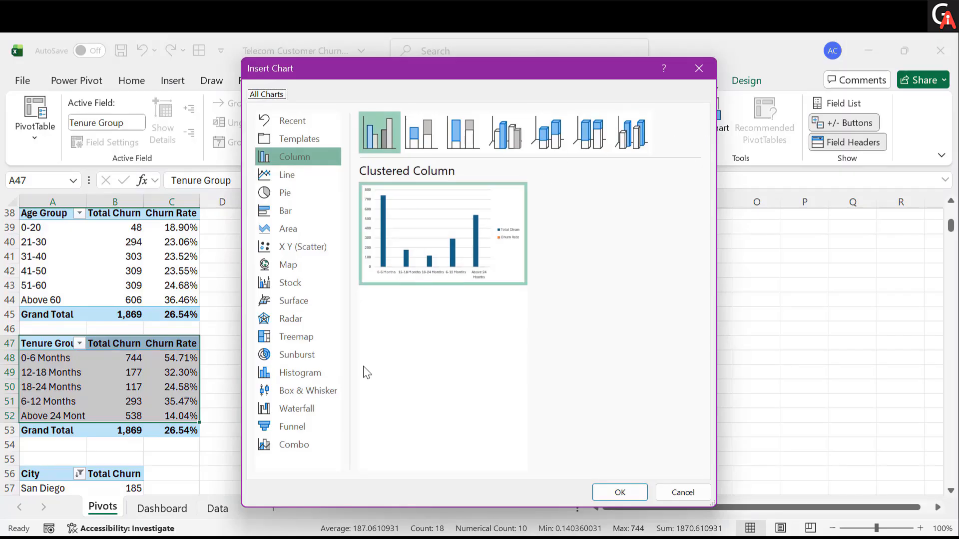
{"action": "left_click", "coordinate": [303, 441]}
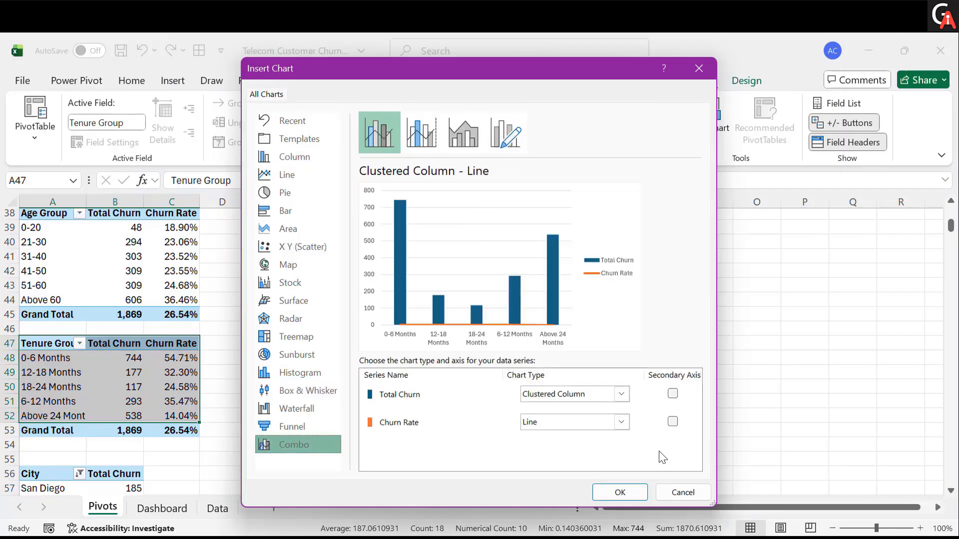
{"action": "left_click", "coordinate": [674, 423]}
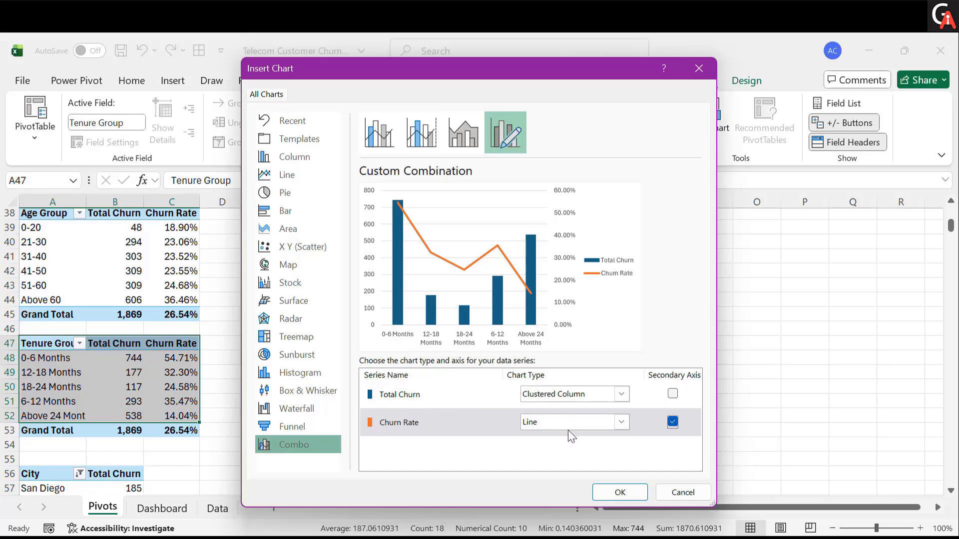
{"action": "left_click", "coordinate": [613, 496]}
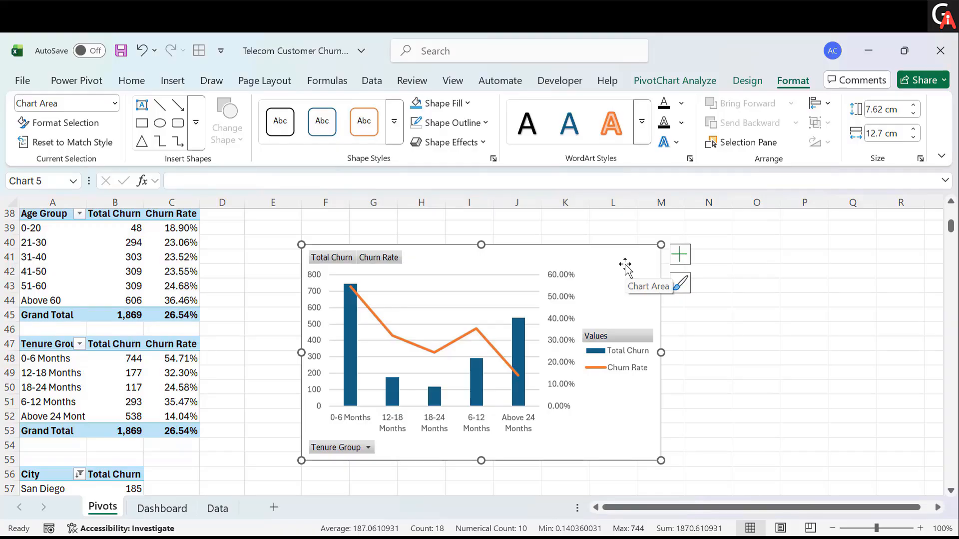
- Move the Tenure Group combo chart to the Dashboard sheet, pasting it below the Contract Type chart
{"action": "key", "text": "ctrl+x"}
{"action": "left_click", "coordinate": [163, 514]}
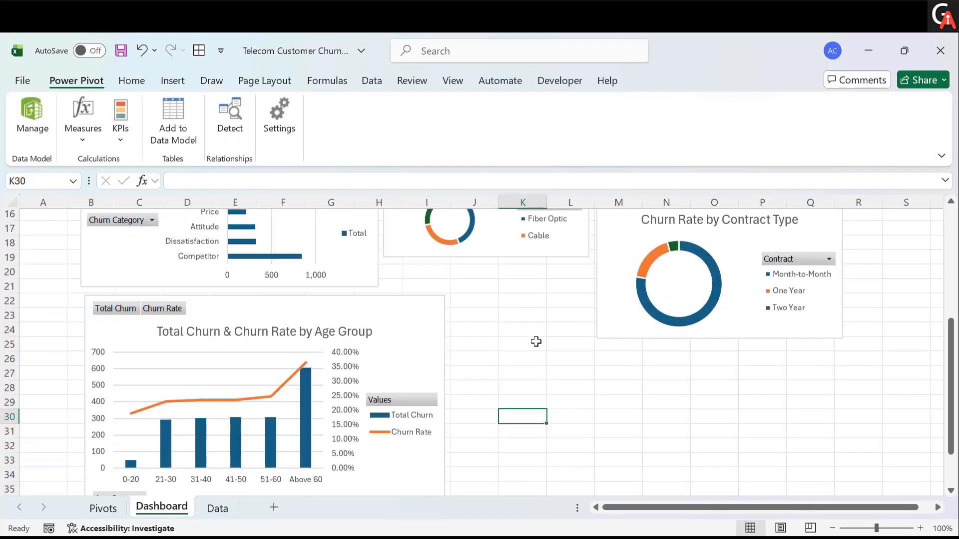
{"action": "left_click", "coordinate": [502, 359]}
{"action": "key", "text": "ctrl+v"}
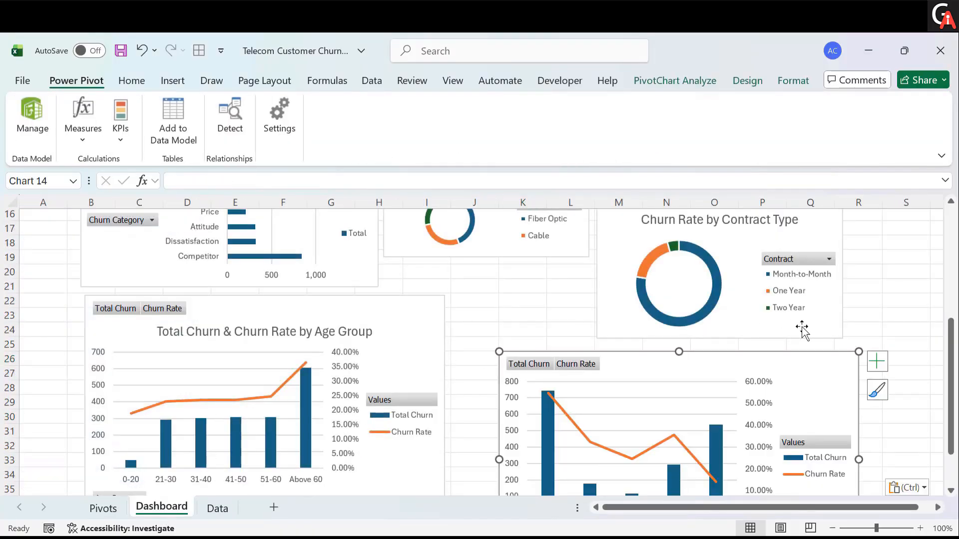
- Resize the Contract Type chart from its lower corner, reducing its height to the title row
{"action": "left_click", "coordinate": [804, 329]}
{"action": "left_click_drag", "start_coordinate": [844, 338], "coordinate": [803, 251]}
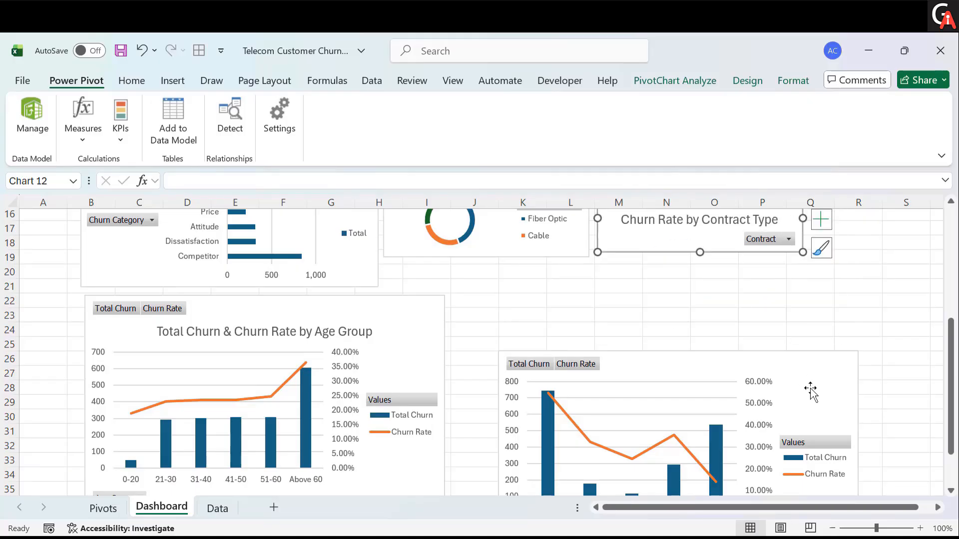
- Move the Tenure Group chart up beside the Age Group chart
{"action": "left_click", "coordinate": [782, 375]}
{"action": "left_click_drag", "start_coordinate": [781, 375], "coordinate": [768, 332]}
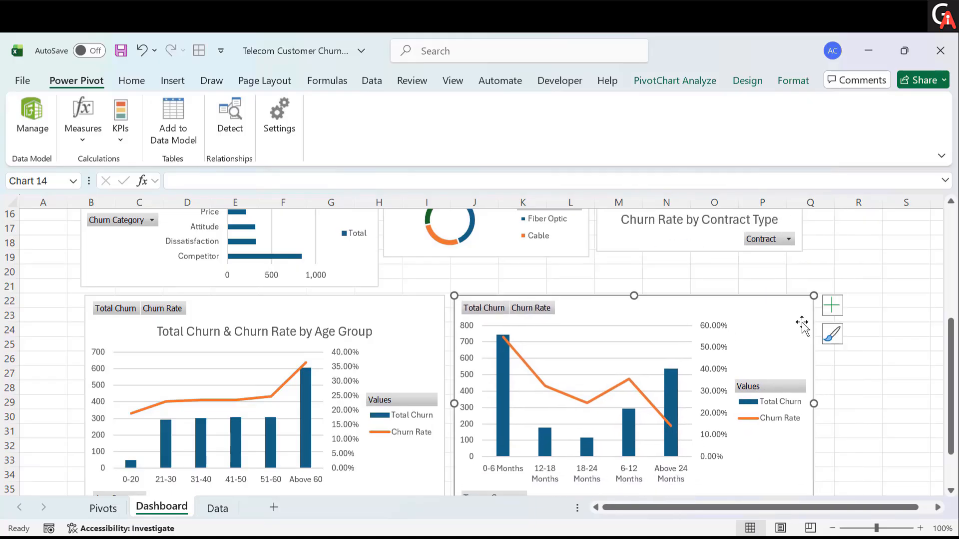
- Add a chart title to the Tenure Group chart reading "Total Churn & Churn Rate by Tenure Group"
{"action": "left_click", "coordinate": [829, 306]}
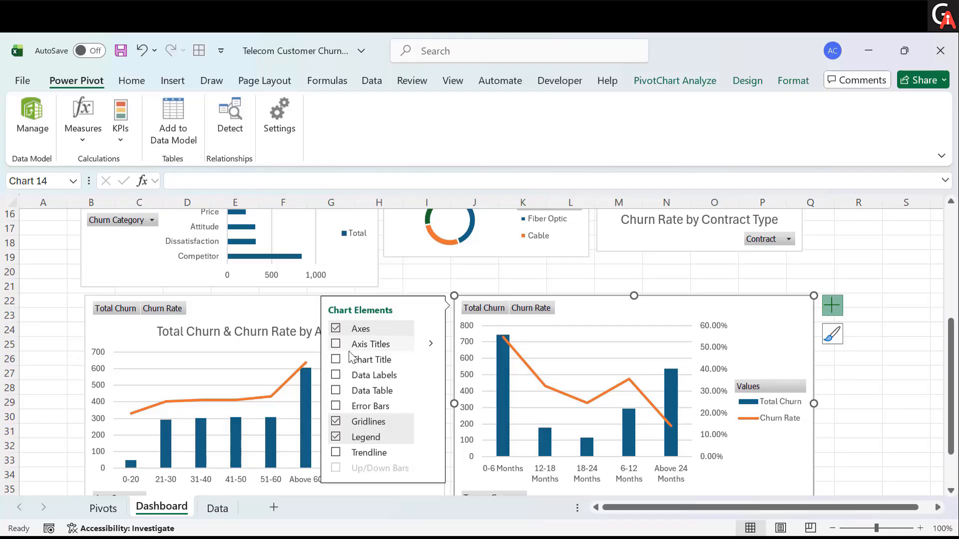
{"action": "left_click", "coordinate": [336, 359]}
{"action": "left_click", "coordinate": [625, 331]}
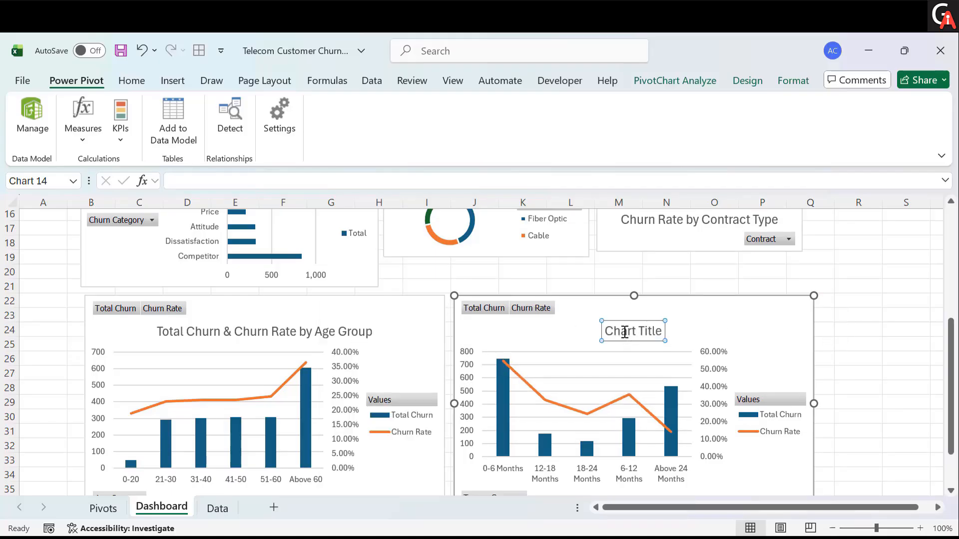
{"action": "double_click", "coordinate": [625, 330]}
{"action": "key", "text": "ctrl+a"}
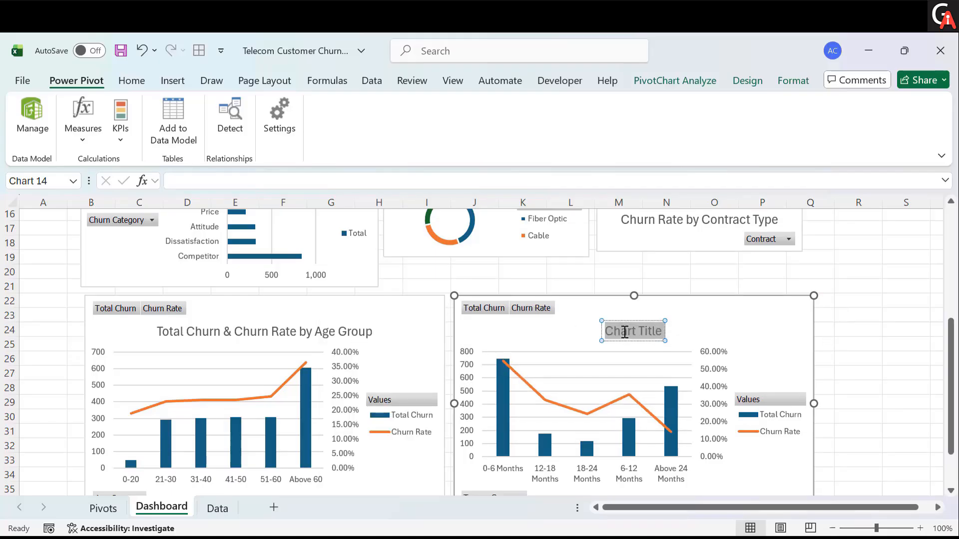
{"action": "type", "text": "Total Chur"}
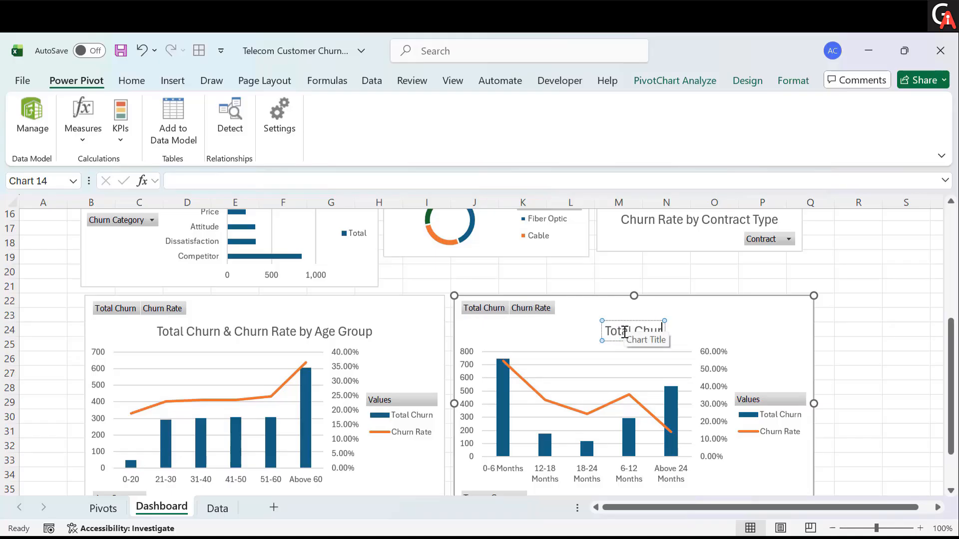
{"action": "type", "text": "n"}
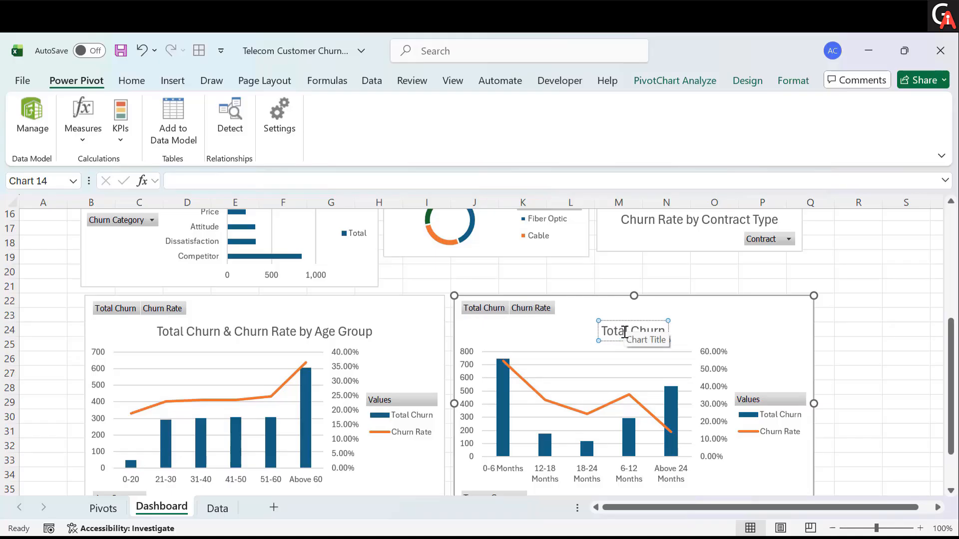
{"action": "type", "text": " & Churn Rat"}
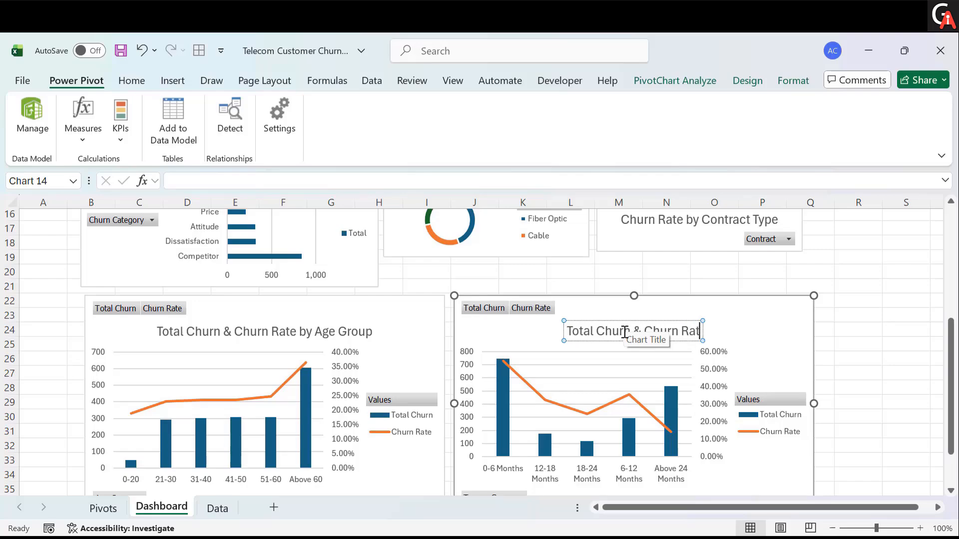
{"action": "type", "text": "e by Tenure G"}
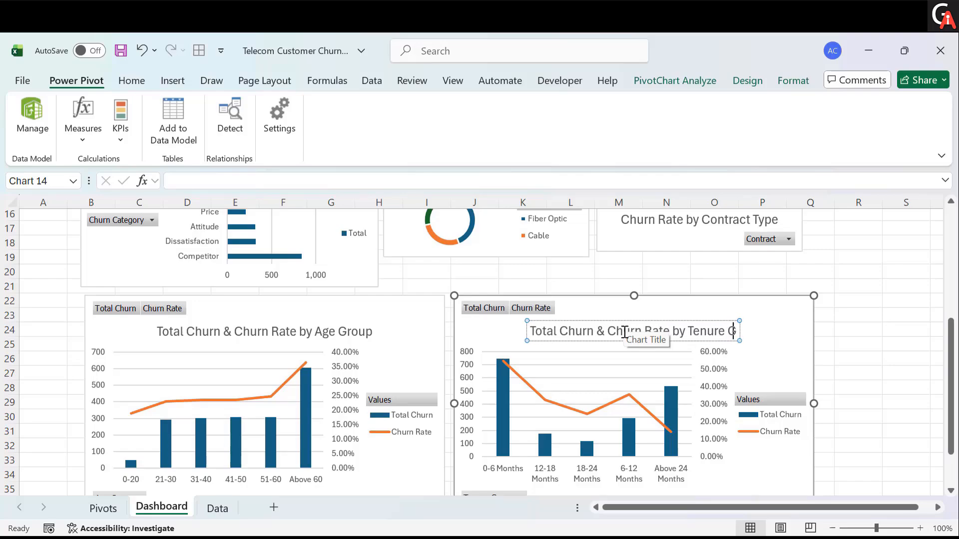
{"action": "type", "text": "roup"}
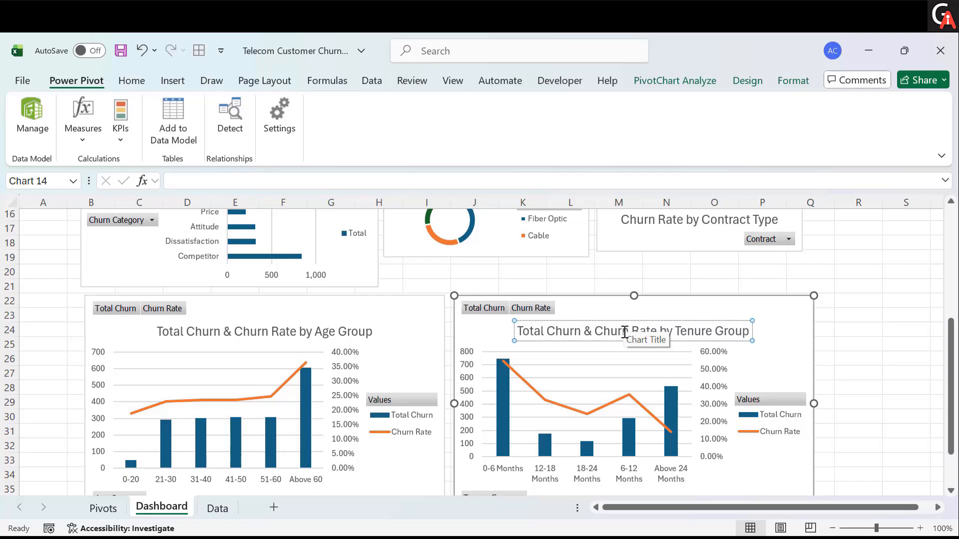
{"action": "left_click", "coordinate": [842, 359]}
- Insert a Clustered Bar PivotChart from the City pivot table on the Pivots sheet
{"action": "left_click", "coordinate": [102, 508]}
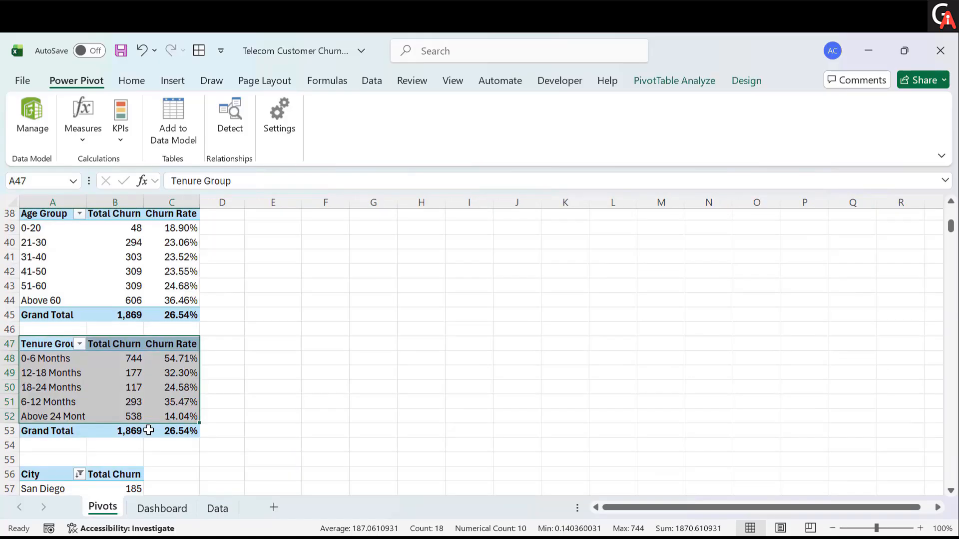
{"action": "scroll", "coordinate": [148, 430], "scroll_direction": "down", "scroll_amount": 3}
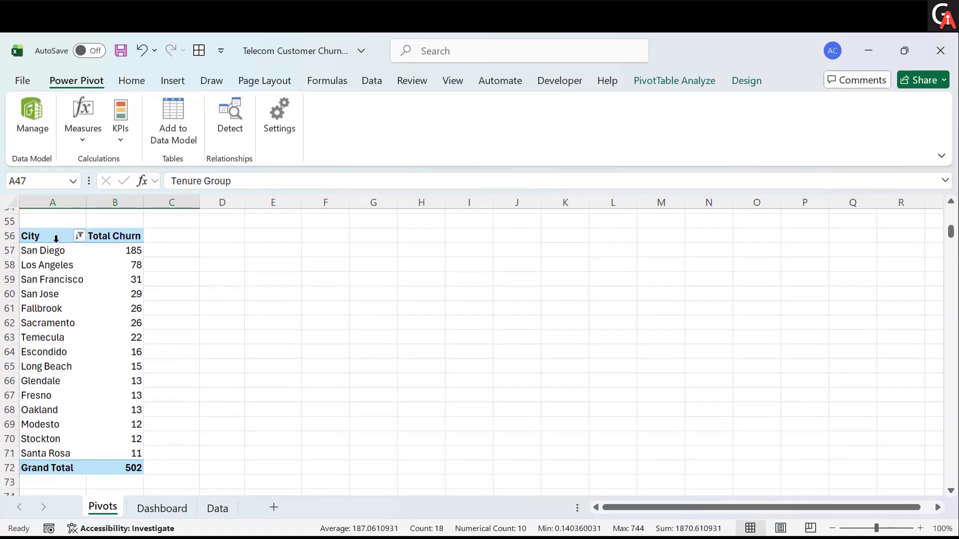
{"action": "left_click_drag", "start_coordinate": [52, 236], "coordinate": [125, 451]}
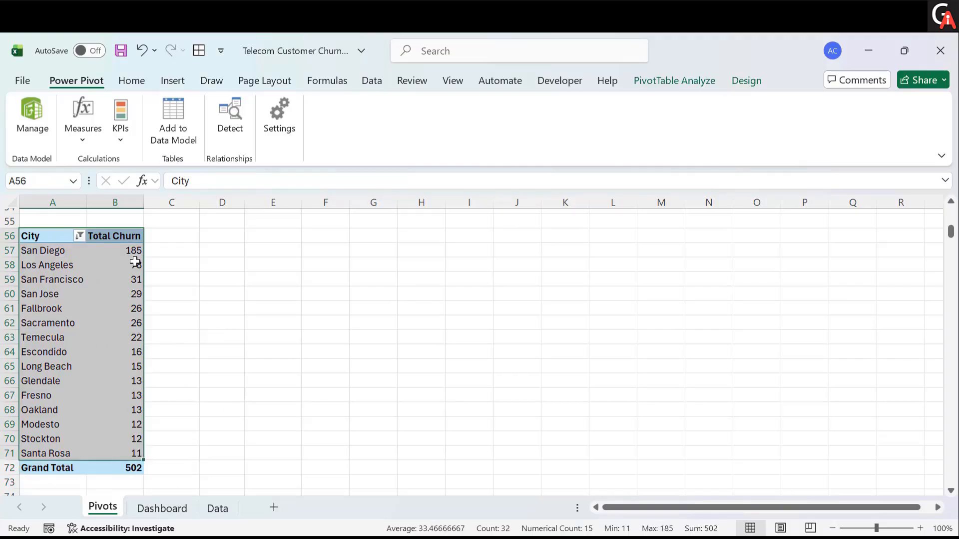
{"action": "left_click", "coordinate": [675, 70]}
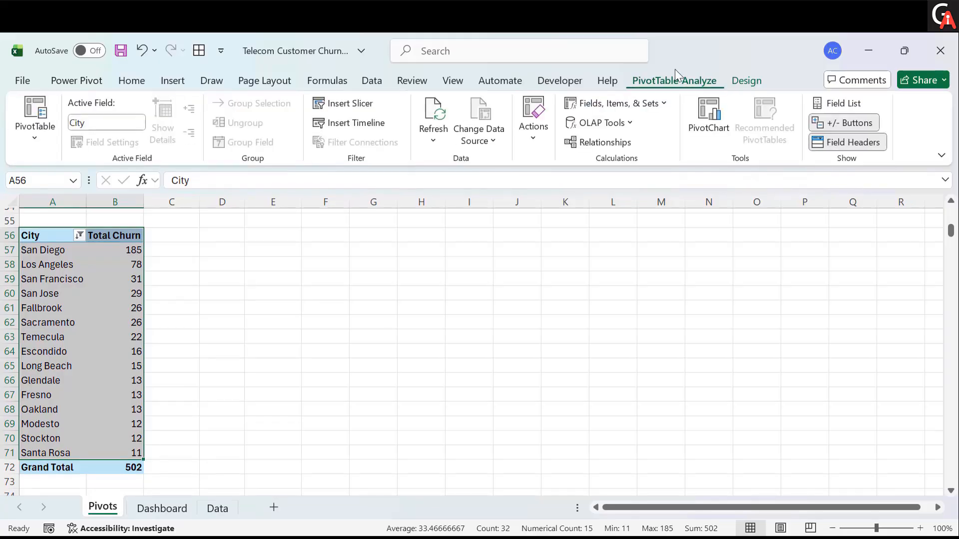
{"action": "left_click", "coordinate": [694, 106]}
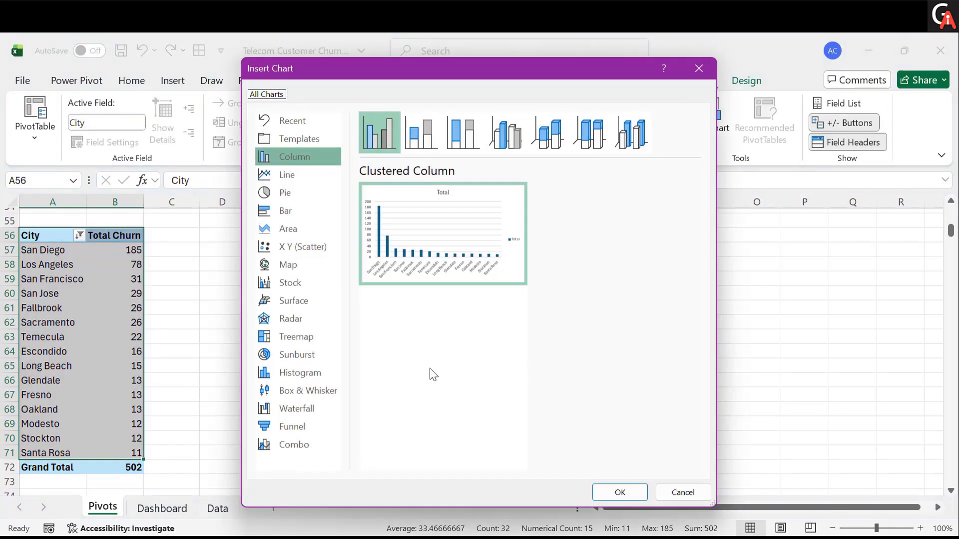
{"action": "mouse_move", "coordinate": [370, 233]}
{"action": "left_click", "coordinate": [285, 214]}
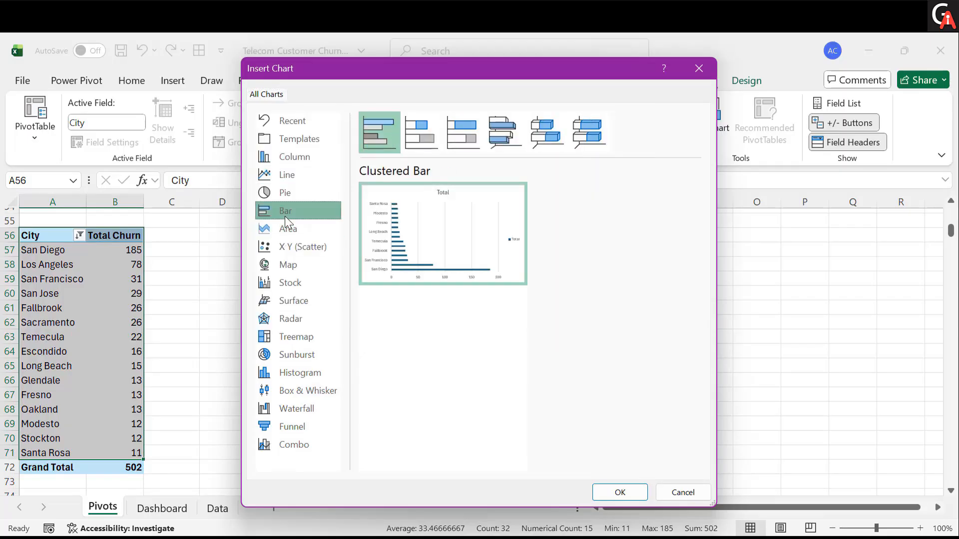
{"action": "left_click", "coordinate": [617, 491]}
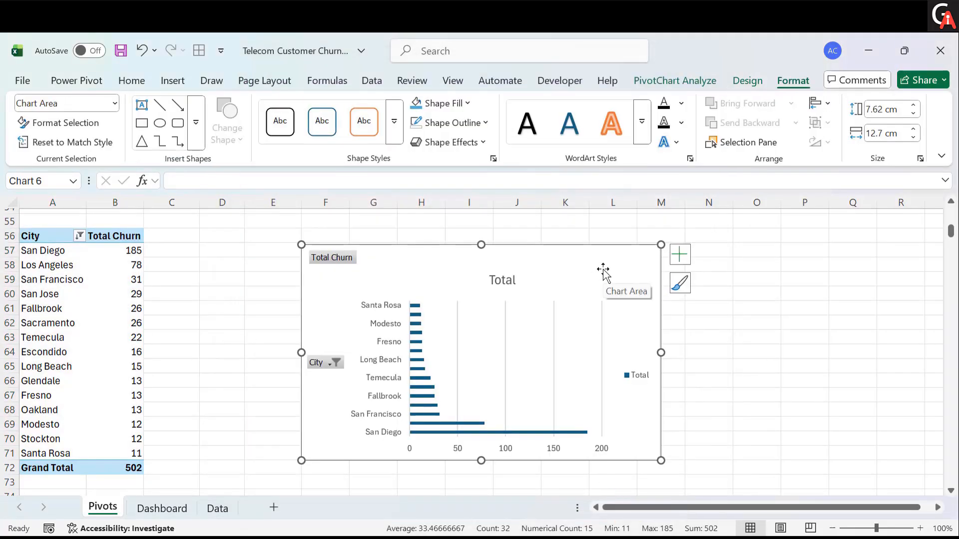
- Move the City bar chart to the Dashboard sheet, pasting it to the right of the Contract Type chart
{"action": "key", "text": "ctrl+z"}
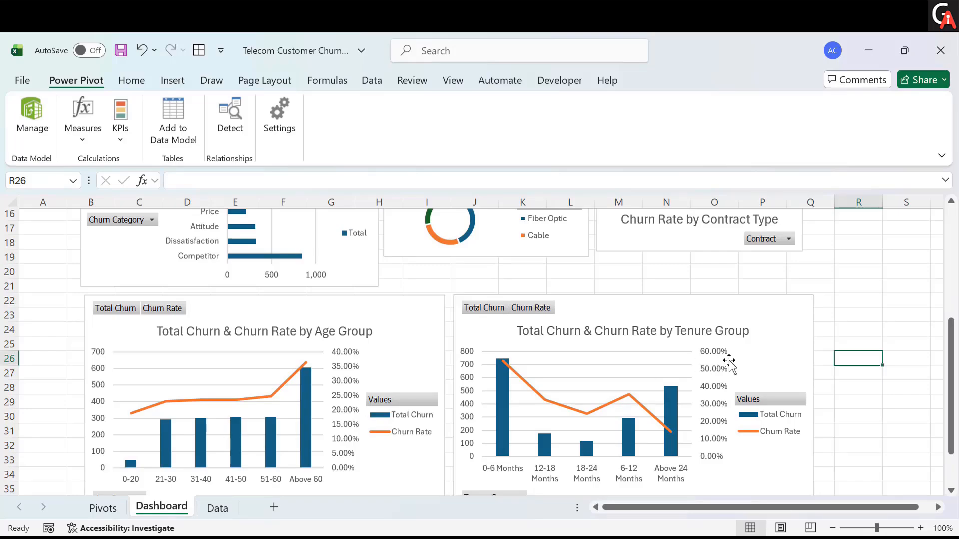
{"action": "scroll", "coordinate": [728, 363], "scroll_direction": "right", "scroll_amount": 7}
{"action": "scroll", "coordinate": [582, 285], "scroll_direction": "up", "scroll_amount": 1}
{"action": "scroll", "coordinate": [583, 285], "scroll_direction": "up", "scroll_amount": 5}
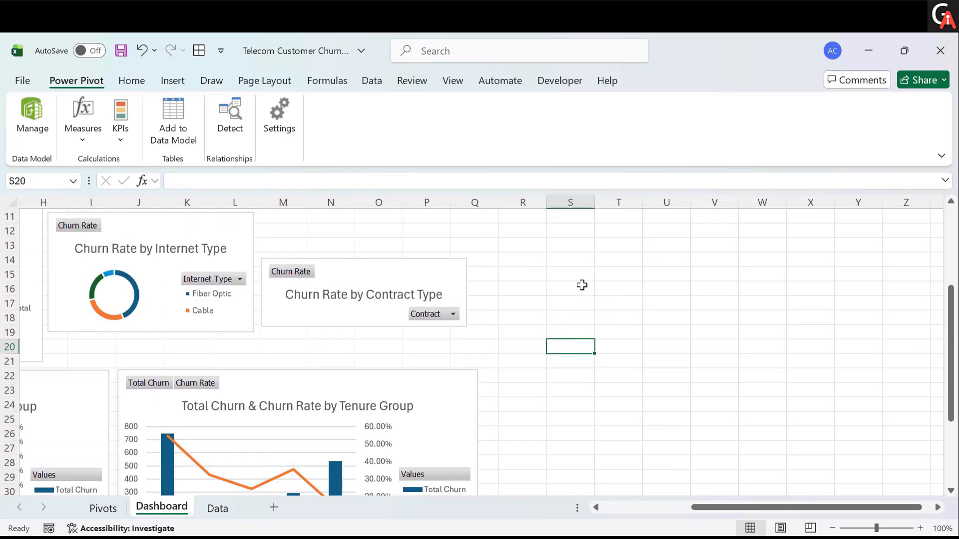
{"action": "left_click", "coordinate": [519, 287]}
{"action": "key", "text": "ctrl+v"}
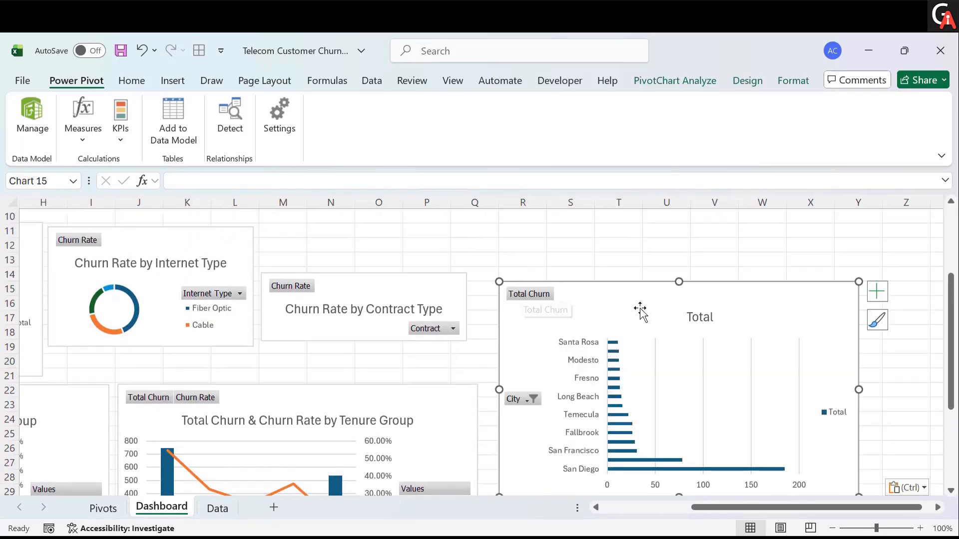
- Retitle the City bar chart "Top 15 Cities by Total Churn"
{"action": "left_click", "coordinate": [712, 322]}
{"action": "double_click", "coordinate": [714, 322]}
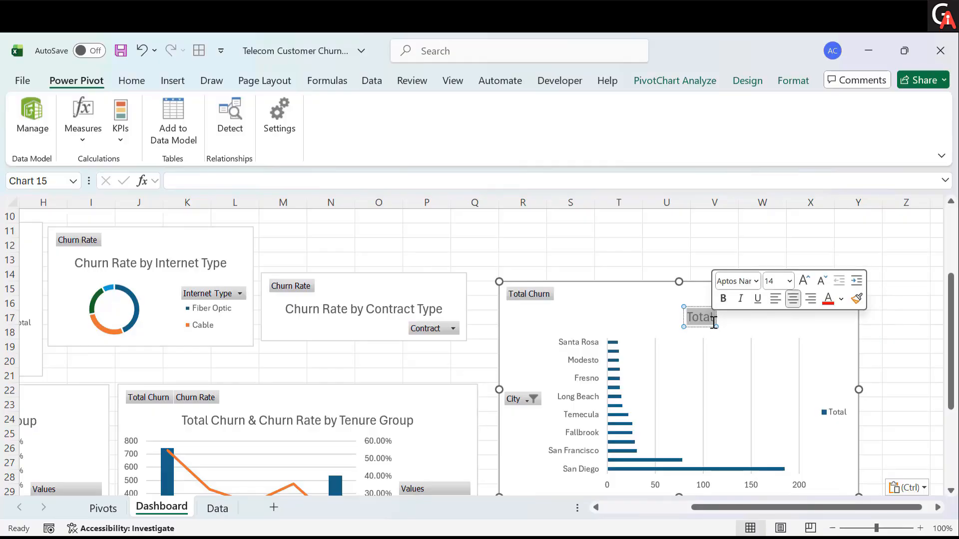
{"action": "type", "text": "Top 15"}
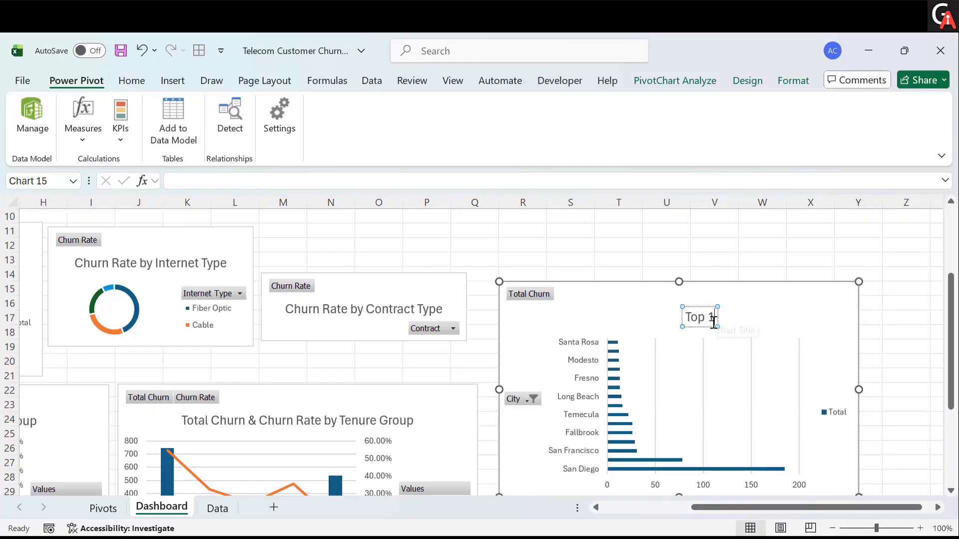
{"action": "type", "text": " Cities by"}
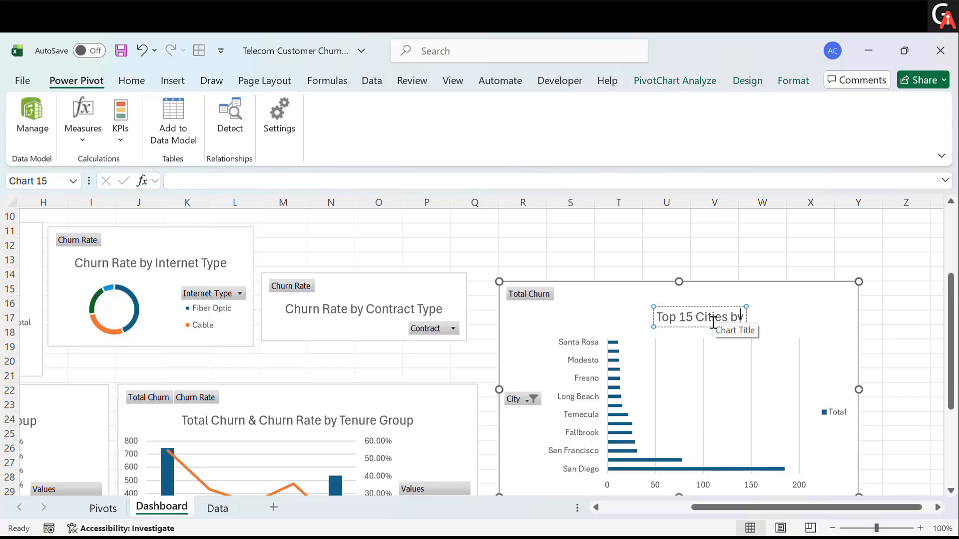
{"action": "type", "text": " Total CHurn"}
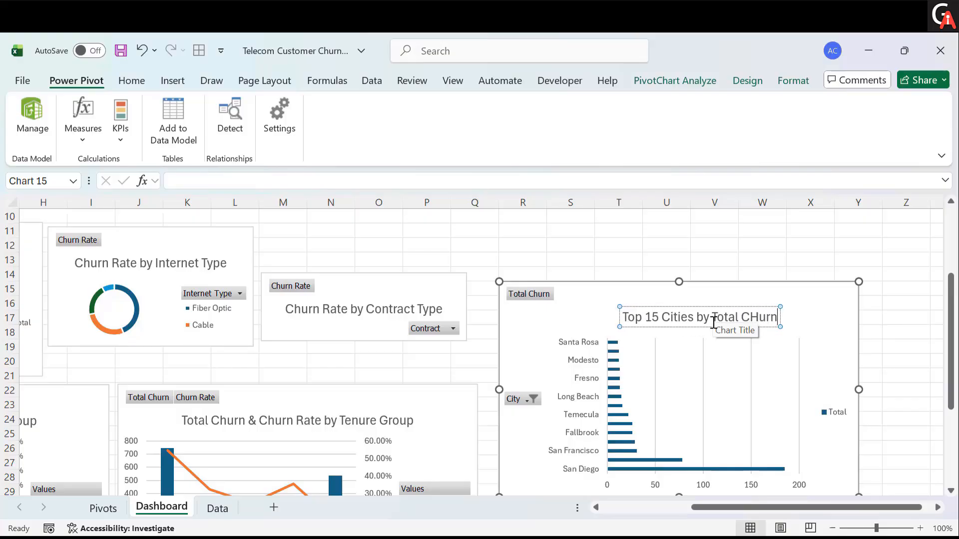
{"action": "key", "text": "BackSpace"}
{"action": "key", "text": "BackSpace"}
{"action": "type", "text": "hurn"}
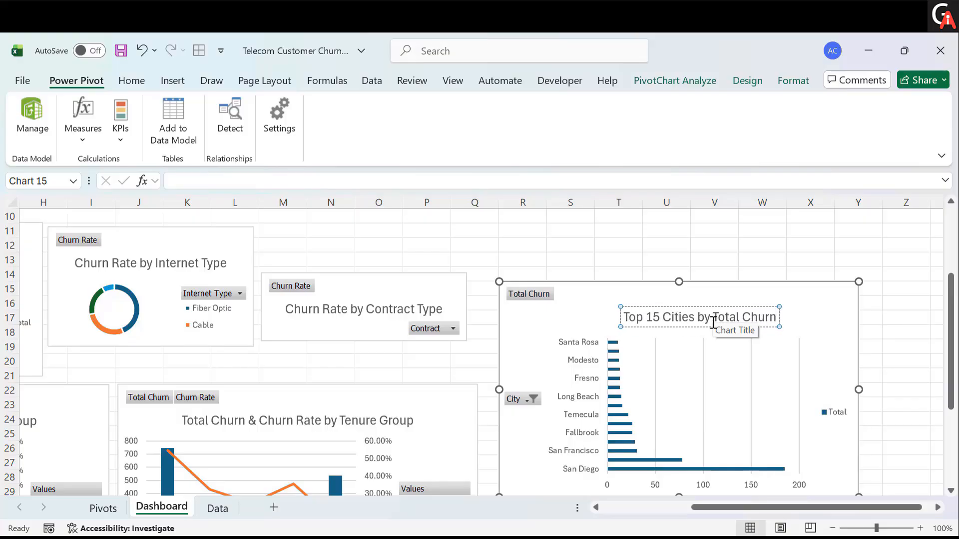
{"action": "left_click", "coordinate": [886, 348]}
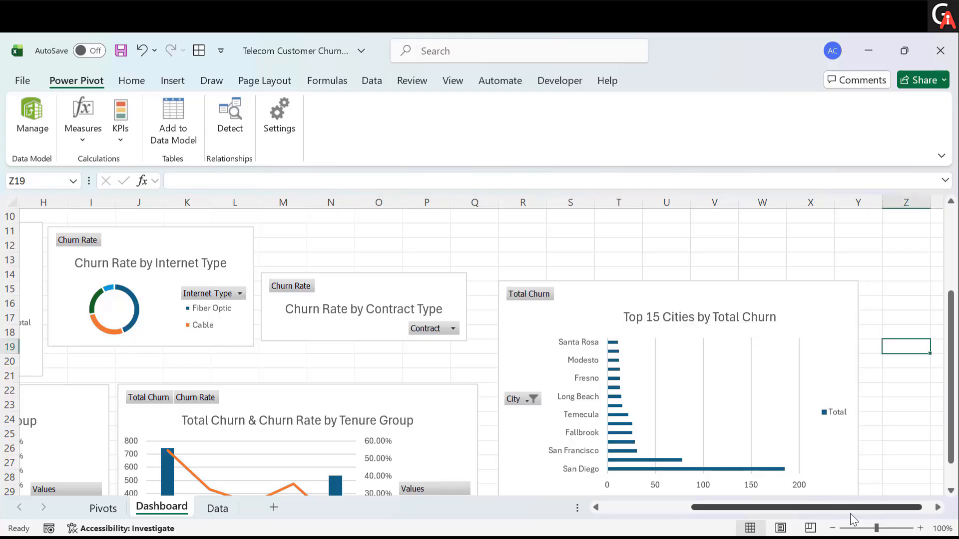
- Enlarge the Contract Type chart upward so its doughnut shows beside the Internet Type chart
{"action": "scroll", "coordinate": [646, 410], "scroll_direction": "down", "scroll_amount": 3, "text": "ctrl"}
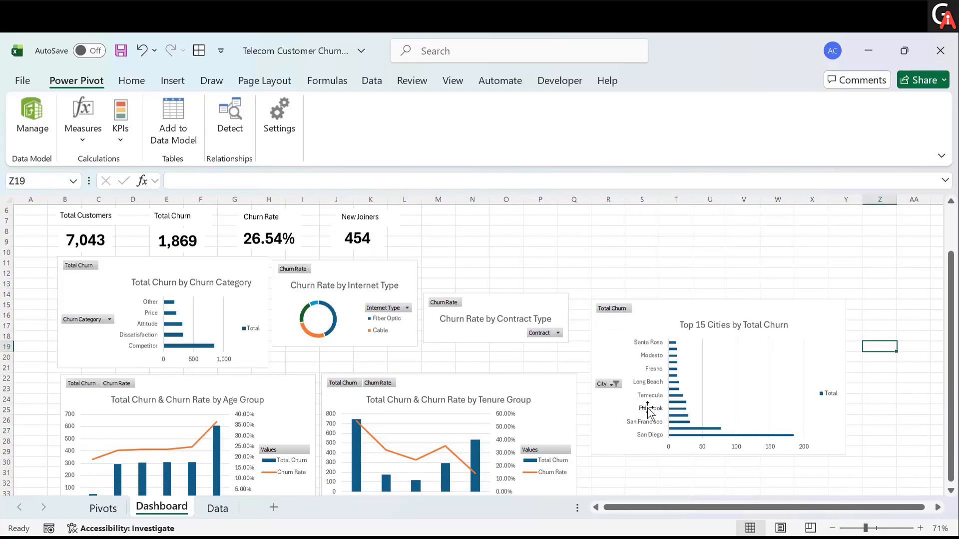
{"action": "left_click_drag", "start_coordinate": [522, 310], "coordinate": [490, 256]}
{"action": "left_click", "coordinate": [495, 356]}
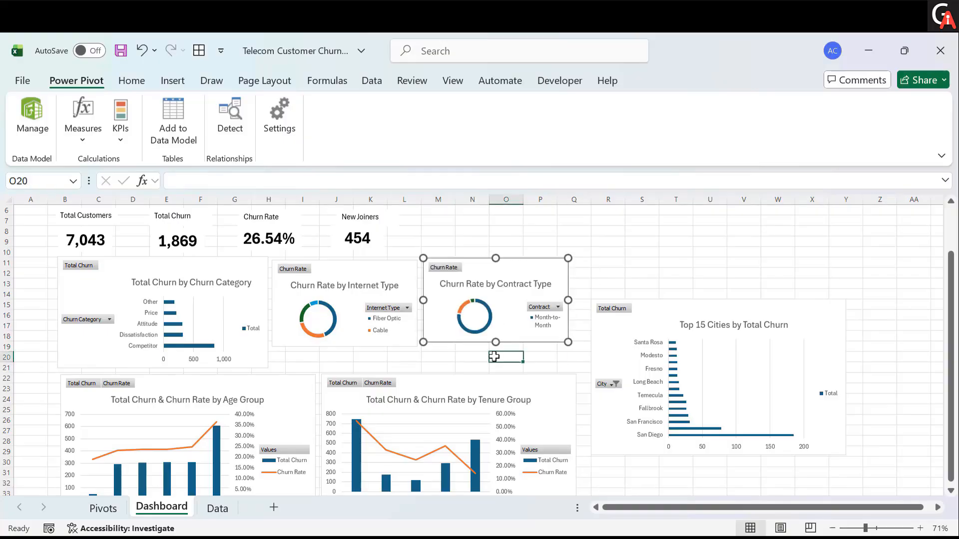
- Hide the row and column headings on the Dashboard sheet
{"action": "scroll", "coordinate": [495, 356], "scroll_direction": "up", "scroll_amount": 2}
{"action": "left_click", "coordinate": [450, 248]}
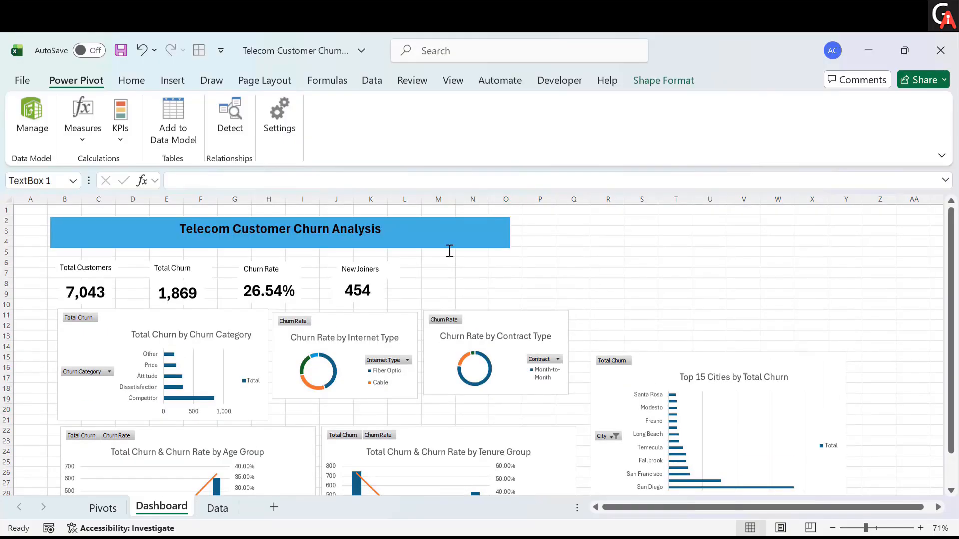
{"action": "left_click", "coordinate": [636, 271]}
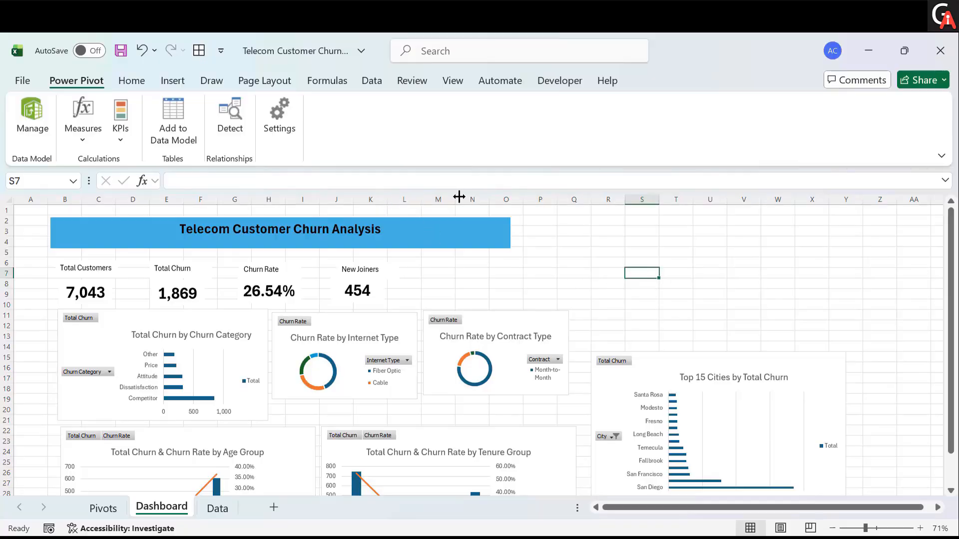
{"action": "left_click", "coordinate": [456, 81]}
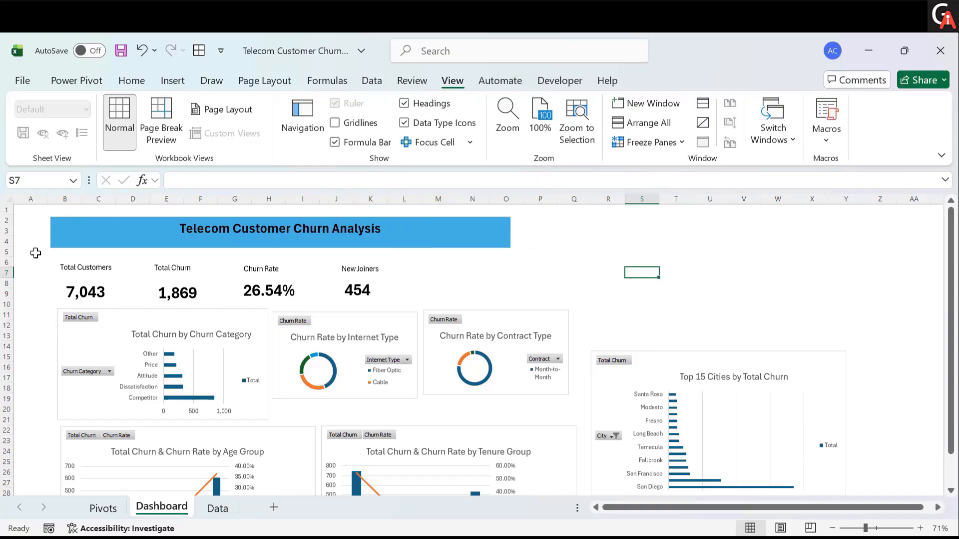
{"action": "left_click", "coordinate": [404, 104]}
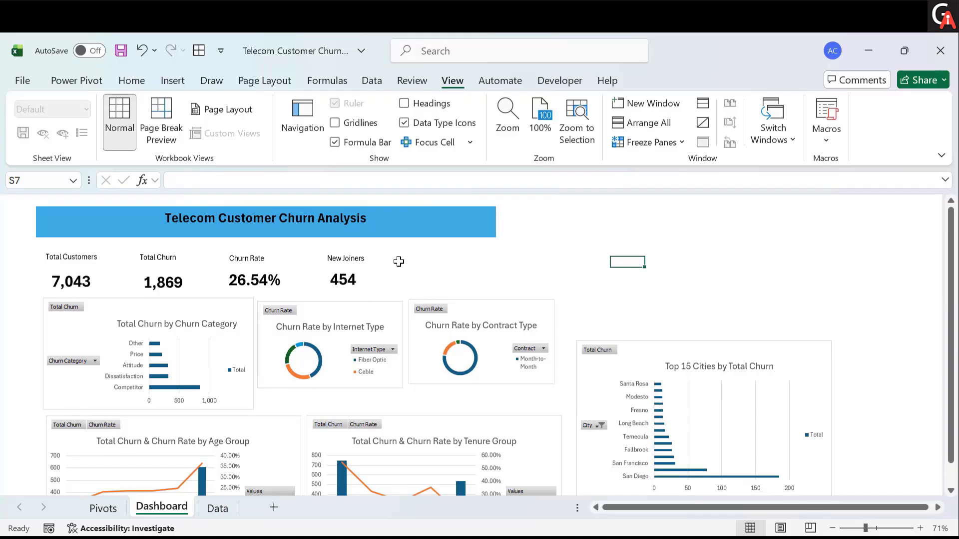
- Hide all field buttons on the Churn Category chart
{"action": "left_click", "coordinate": [204, 312]}
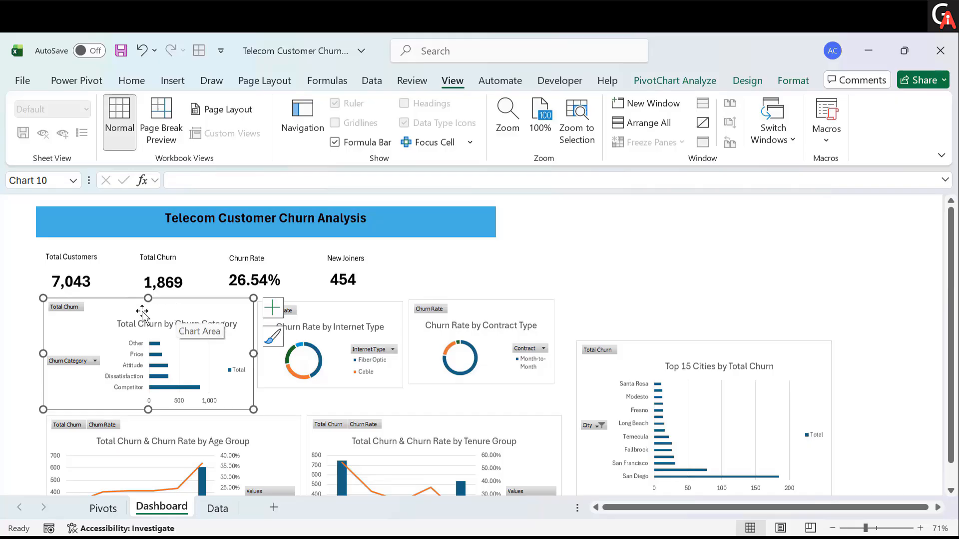
{"action": "scroll", "coordinate": [146, 313], "scroll_direction": "down", "scroll_amount": 1}
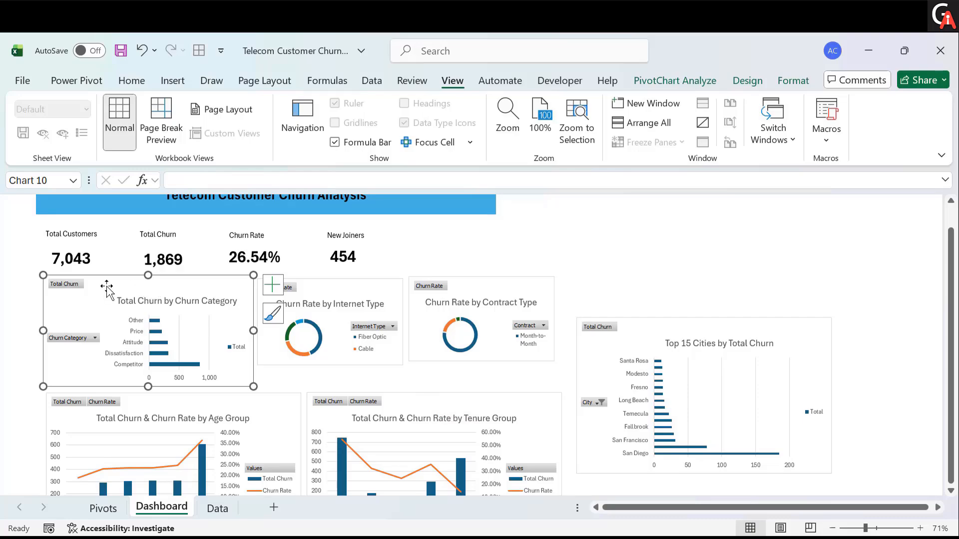
{"action": "right_click", "coordinate": [75, 290]}
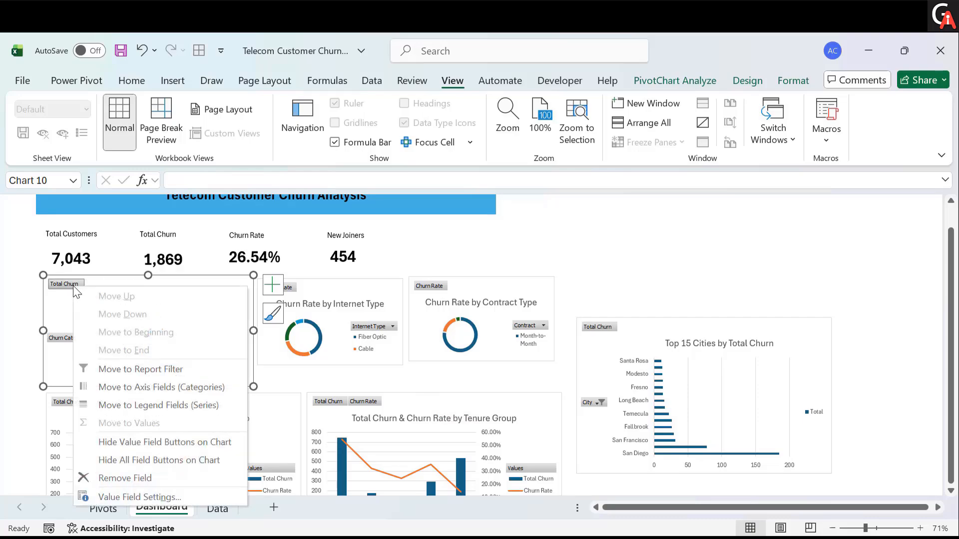
{"action": "left_click", "coordinate": [141, 460]}
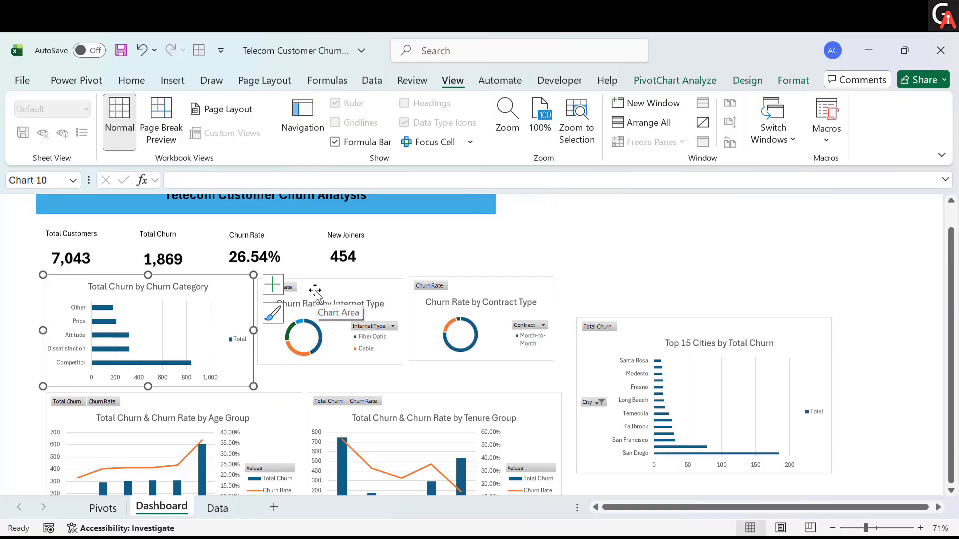
- Hide all field buttons on the Internet Type chart
{"action": "left_click", "coordinate": [315, 291]}
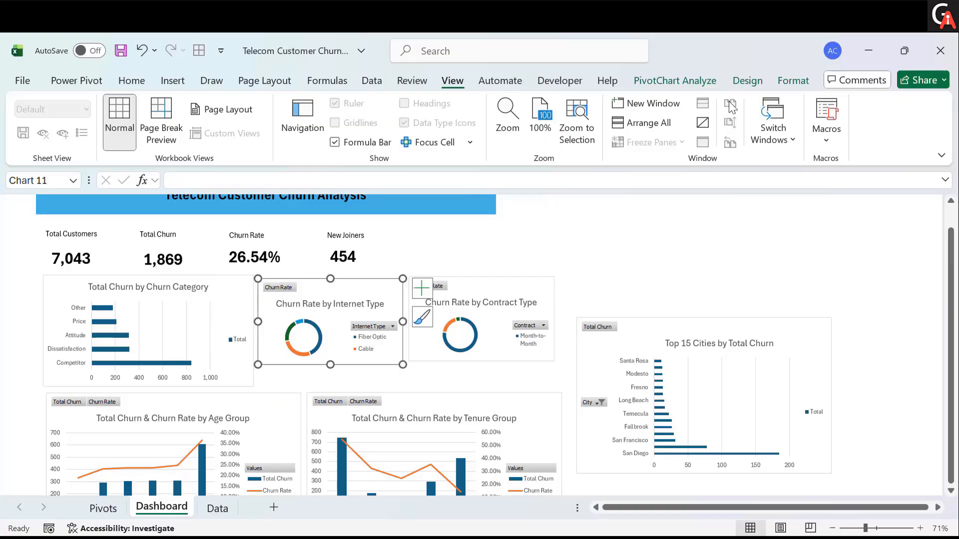
{"action": "left_click", "coordinate": [697, 85]}
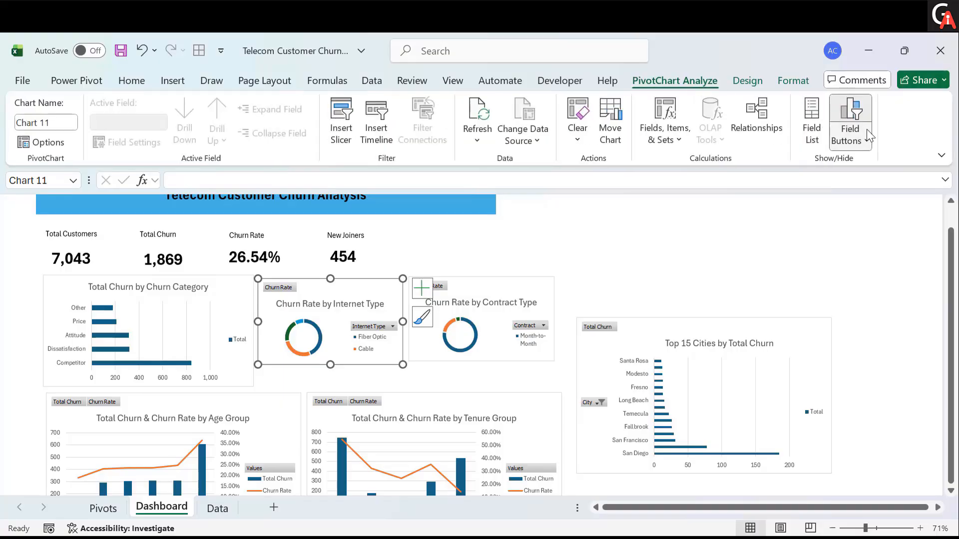
{"action": "left_click", "coordinate": [855, 115]}
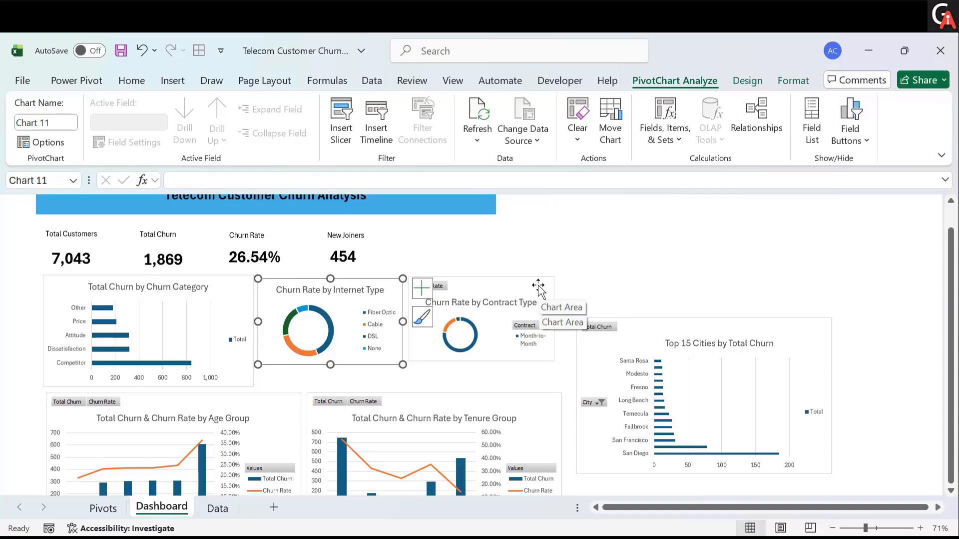
- Hide all field buttons on the Contract Type chart
{"action": "left_click", "coordinate": [539, 286]}
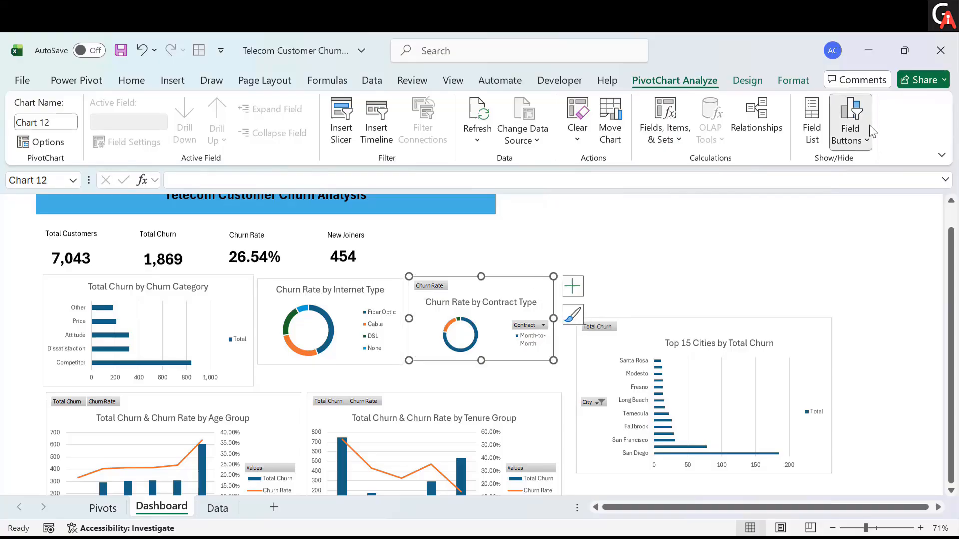
{"action": "left_click", "coordinate": [852, 116]}
- Hide all field buttons on the Tenure Group and Age Group combo charts
{"action": "scroll", "coordinate": [550, 300], "scroll_direction": "down", "scroll_amount": 1}
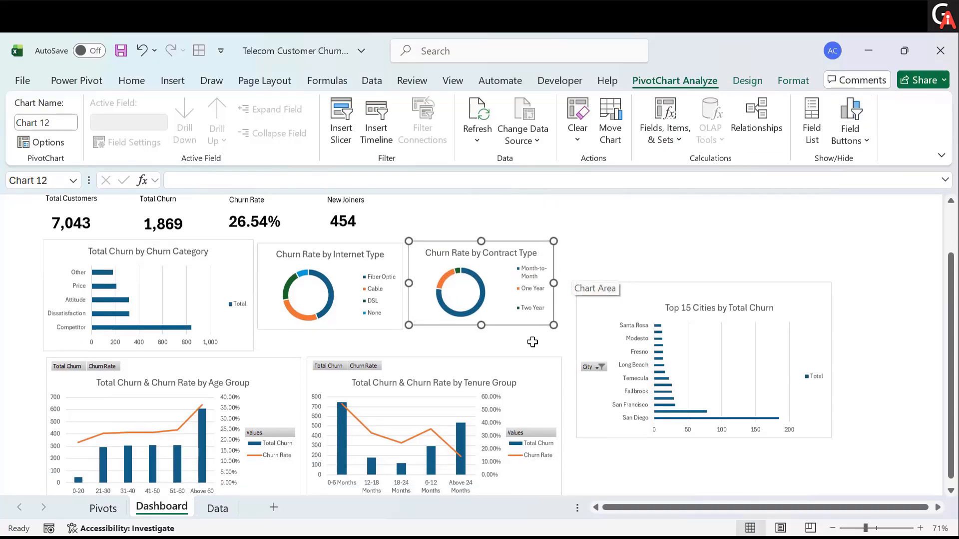
{"action": "left_click", "coordinate": [529, 369]}
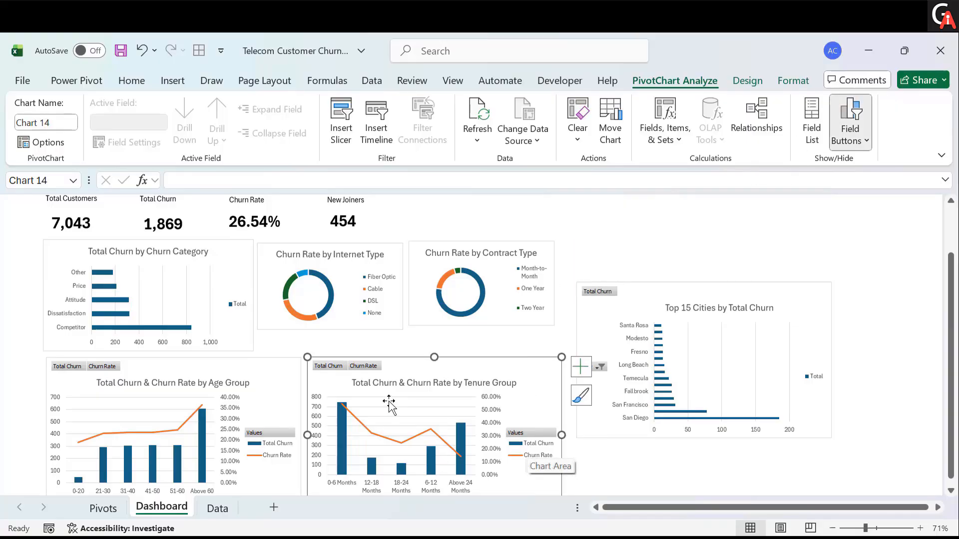
{"action": "left_click", "coordinate": [851, 120]}
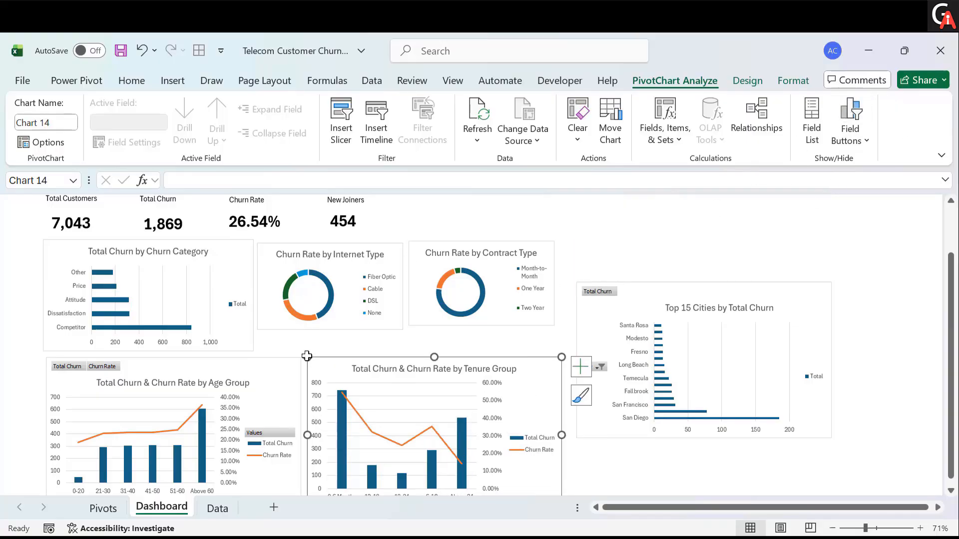
{"action": "left_click", "coordinate": [275, 381]}
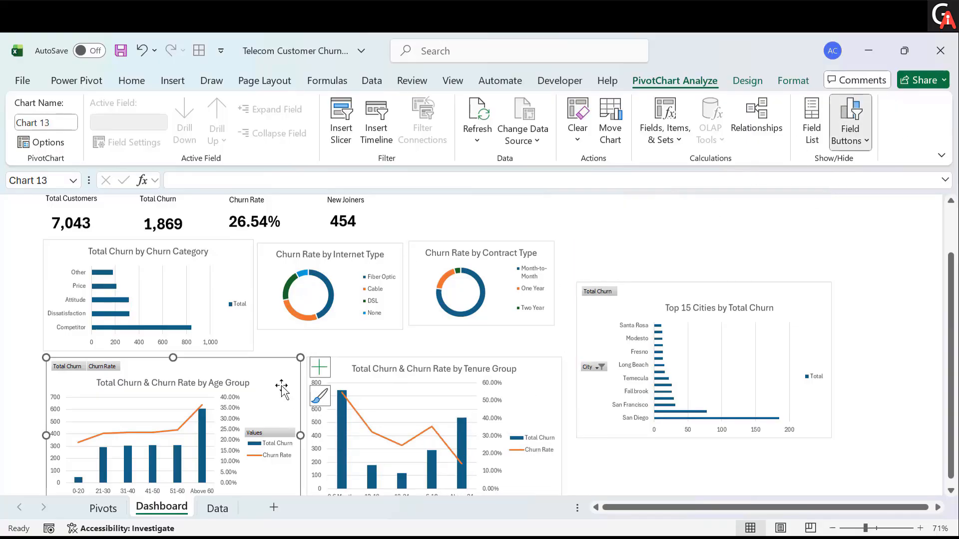
{"action": "left_click", "coordinate": [851, 108]}
- Hide all field buttons on the Top 15 Cities chart
{"action": "scroll", "coordinate": [648, 279], "scroll_direction": "down", "scroll_amount": 1}
{"action": "left_click", "coordinate": [649, 278]}
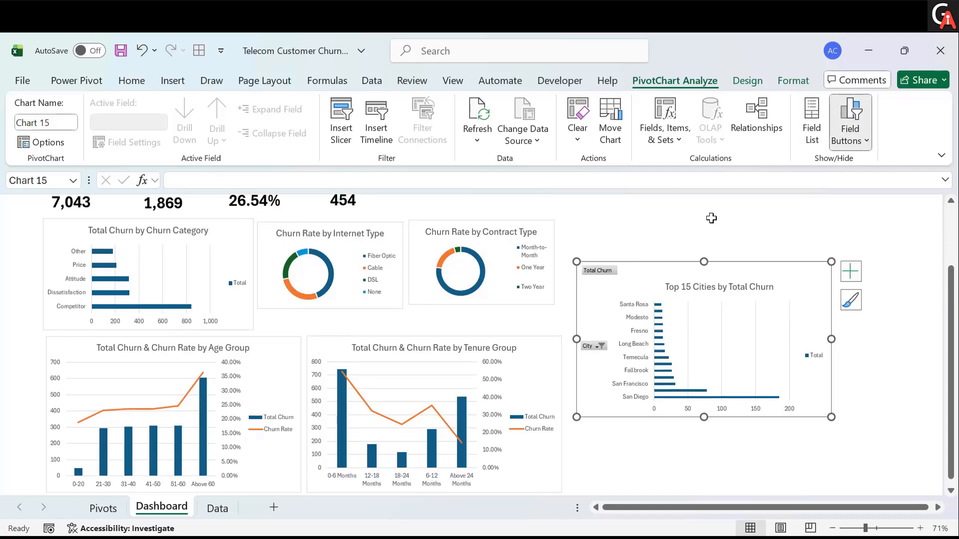
{"action": "left_click", "coordinate": [849, 122]}
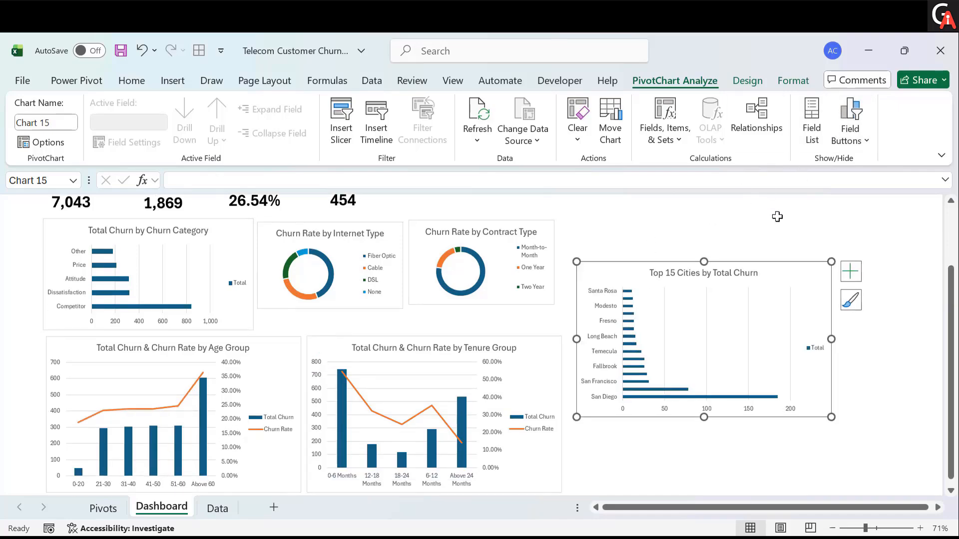
- Remove the gridlines and the legend from the Churn Category chart
{"action": "scroll", "coordinate": [579, 256], "scroll_direction": "up", "scroll_amount": 1}
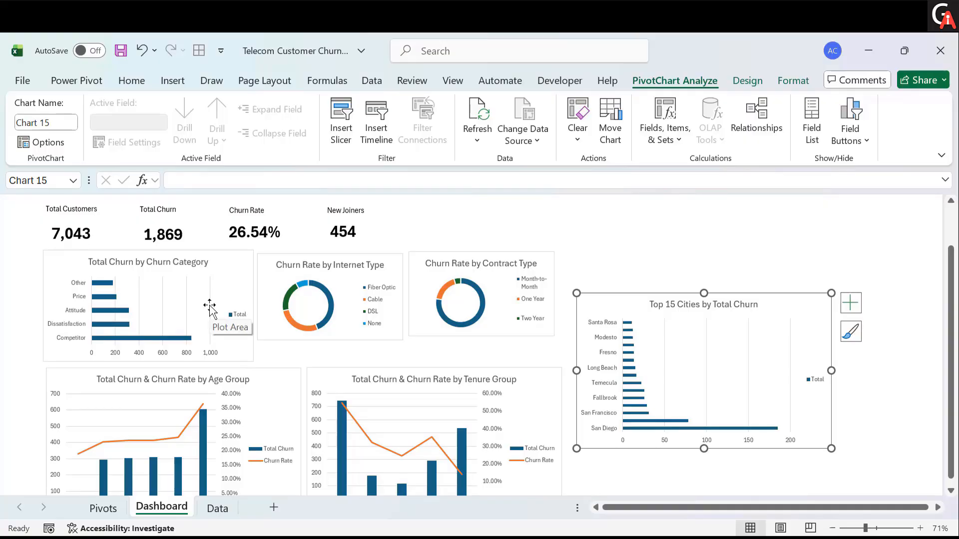
{"action": "left_click", "coordinate": [229, 271]}
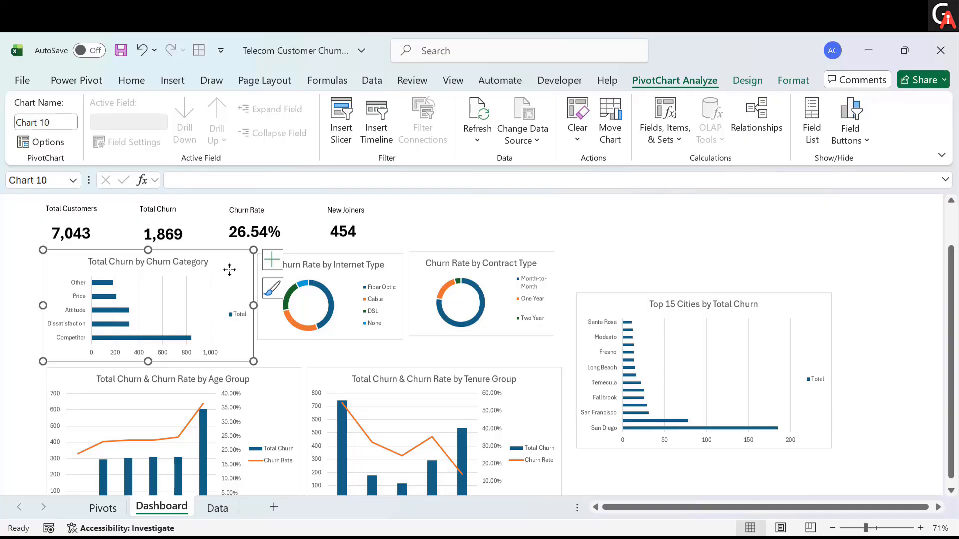
{"action": "mouse_move", "coordinate": [230, 271]}
{"action": "left_mouse_down"}
{"action": "mouse_move", "coordinate": [268, 255]}
{"action": "mouse_move", "coordinate": [231, 267]}
{"action": "left_mouse_up"}
{"action": "left_click", "coordinate": [274, 257]}
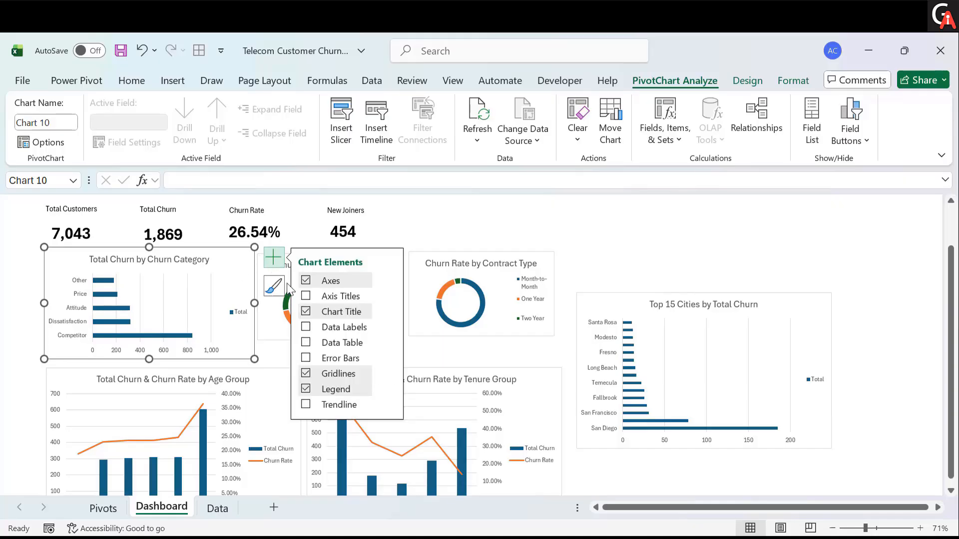
{"action": "left_click", "coordinate": [305, 372]}
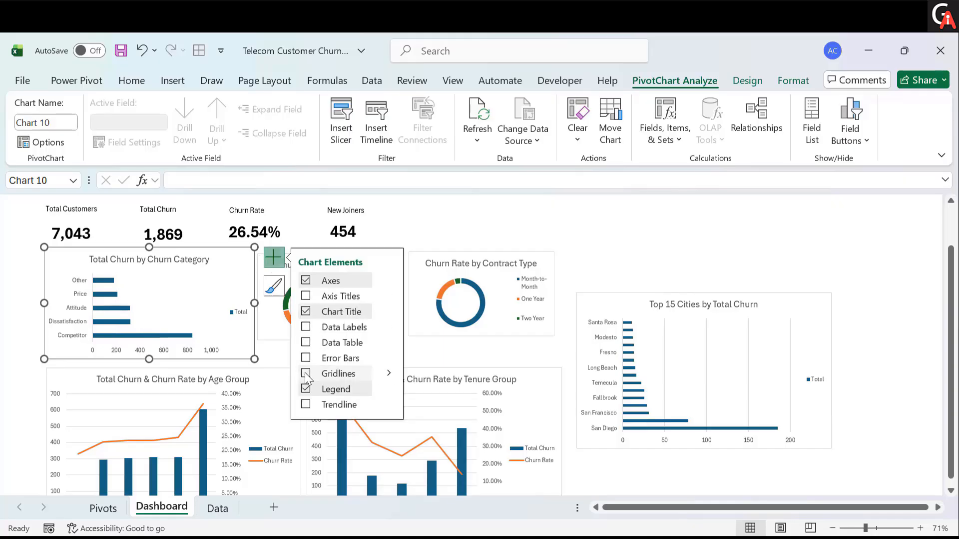
{"action": "left_click", "coordinate": [237, 316]}
{"action": "key", "text": "Delete"}
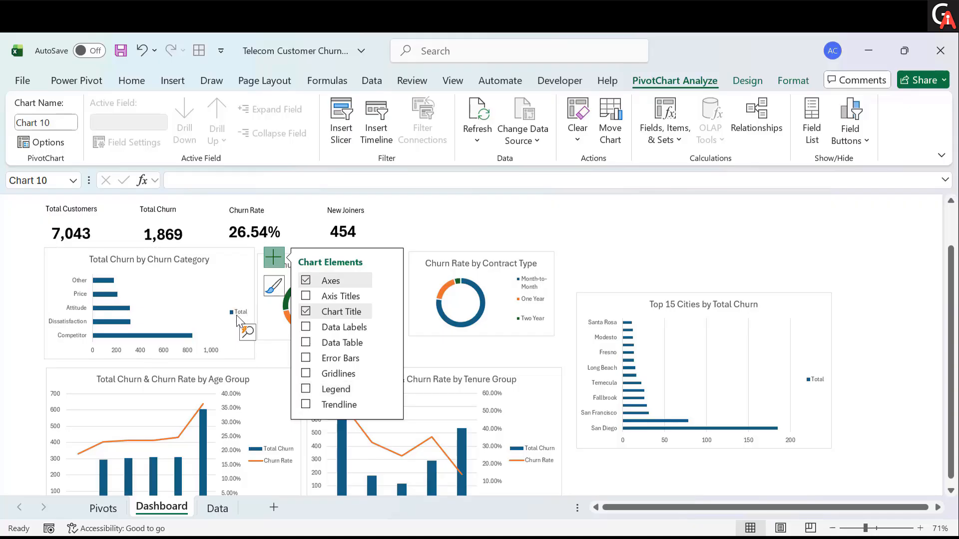
- Remove the gridlines from the Age Group and Tenure Group charts
{"action": "left_click", "coordinate": [263, 386]}
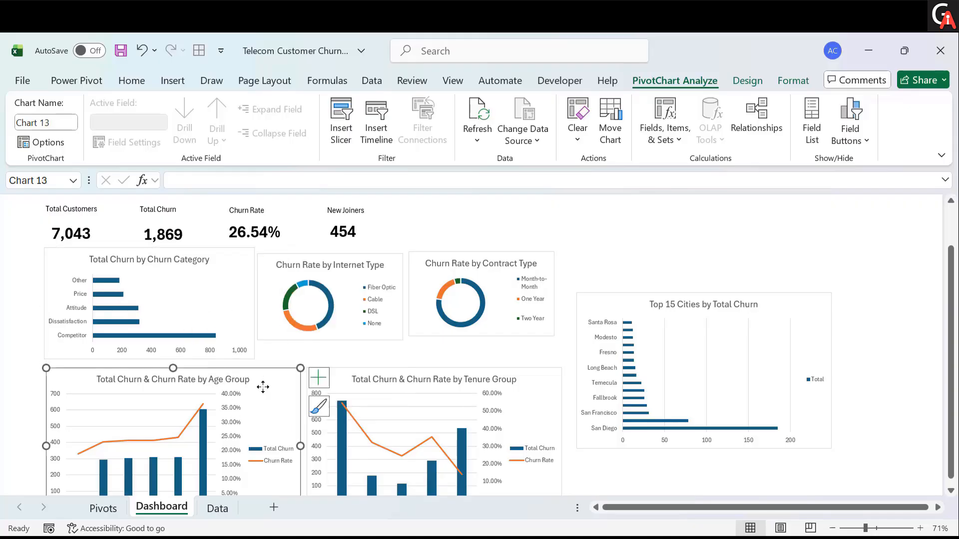
{"action": "left_click", "coordinate": [319, 377]}
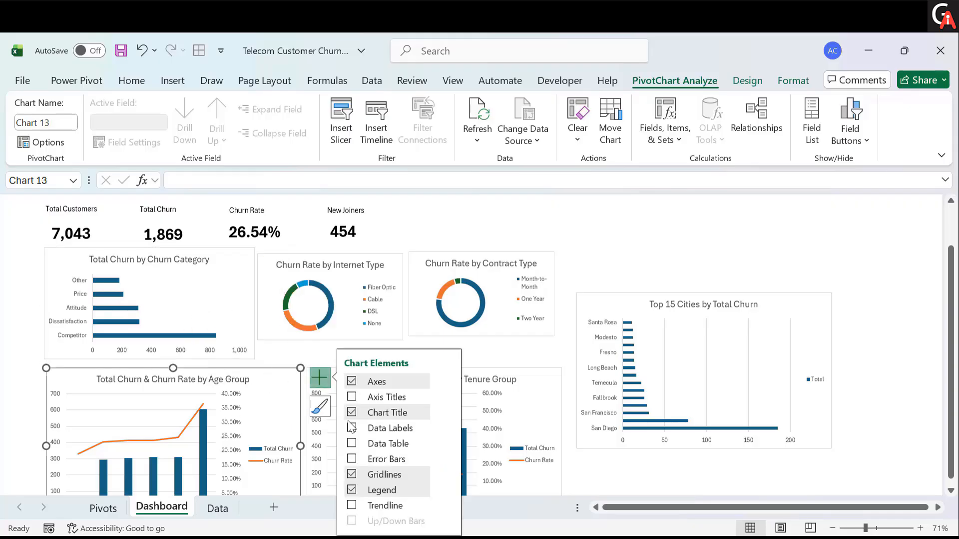
{"action": "left_click", "coordinate": [351, 475]}
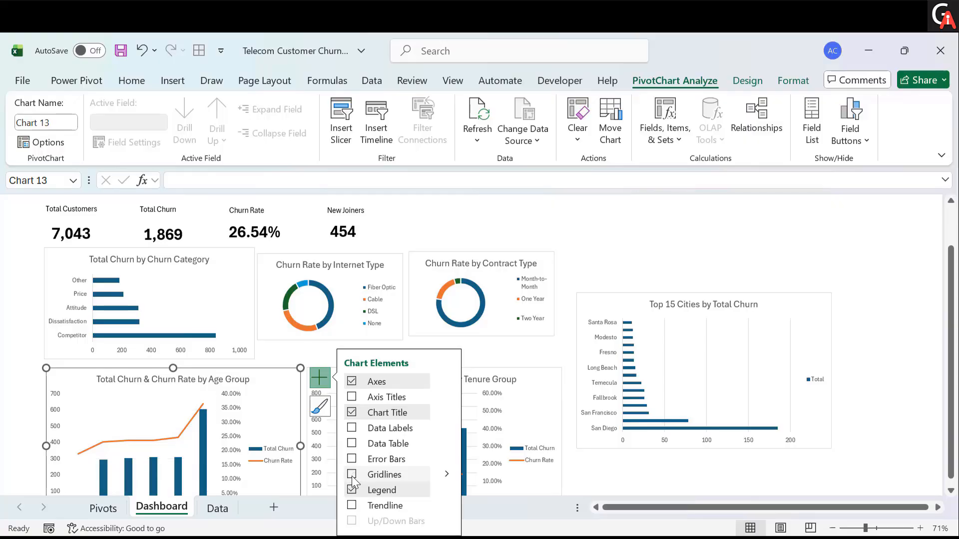
{"action": "left_click", "coordinate": [477, 353]}
{"action": "scroll", "coordinate": [500, 345], "scroll_direction": "down", "scroll_amount": 2}
{"action": "left_click", "coordinate": [542, 339]}
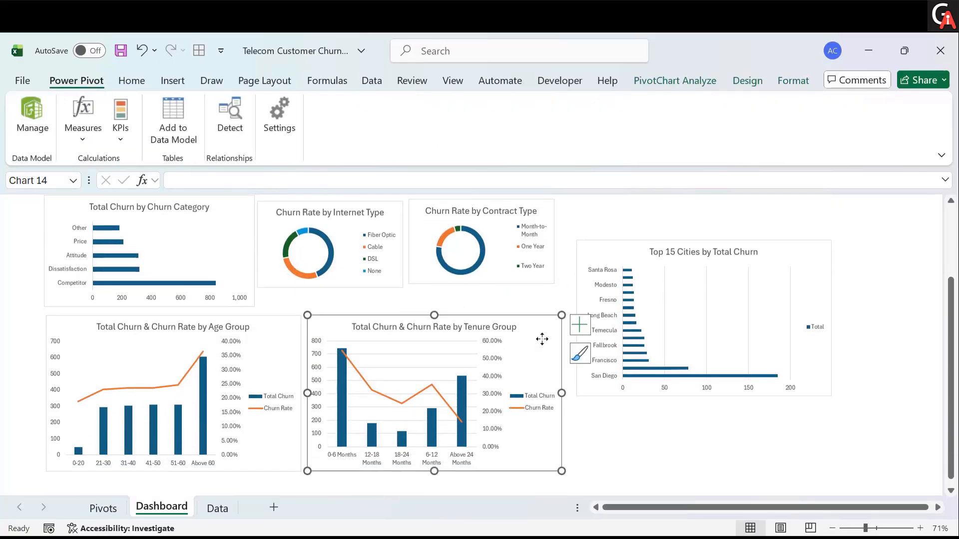
{"action": "left_click", "coordinate": [580, 325]}
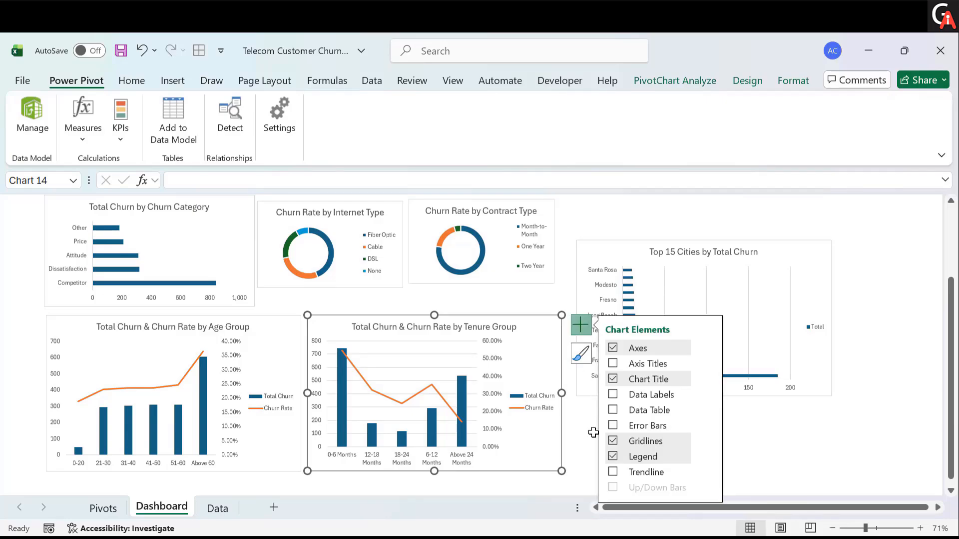
{"action": "left_click", "coordinate": [613, 440]}
- Remove the gridlines and the legend from the Top 15 Cities chart
{"action": "left_click", "coordinate": [795, 249]}
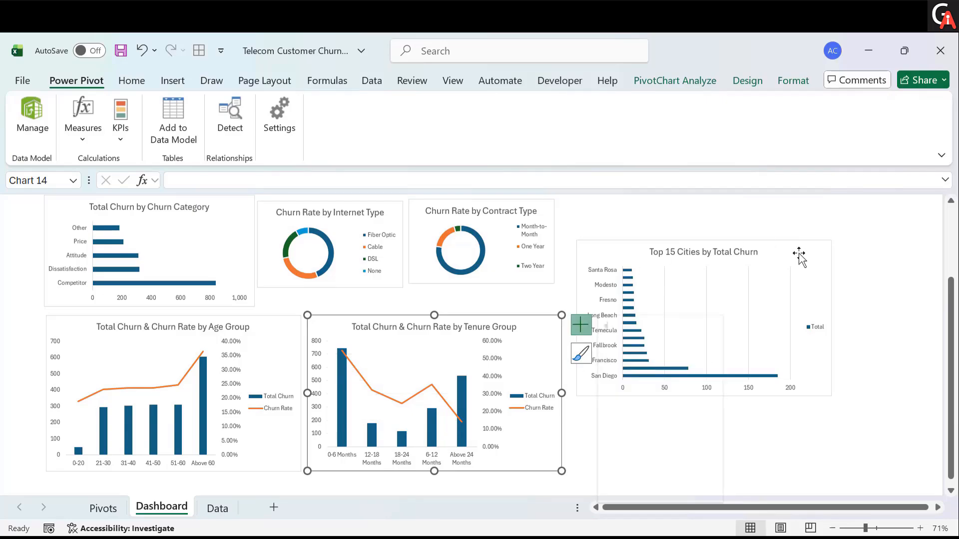
{"action": "left_click", "coordinate": [795, 250]}
{"action": "left_click", "coordinate": [850, 250]}
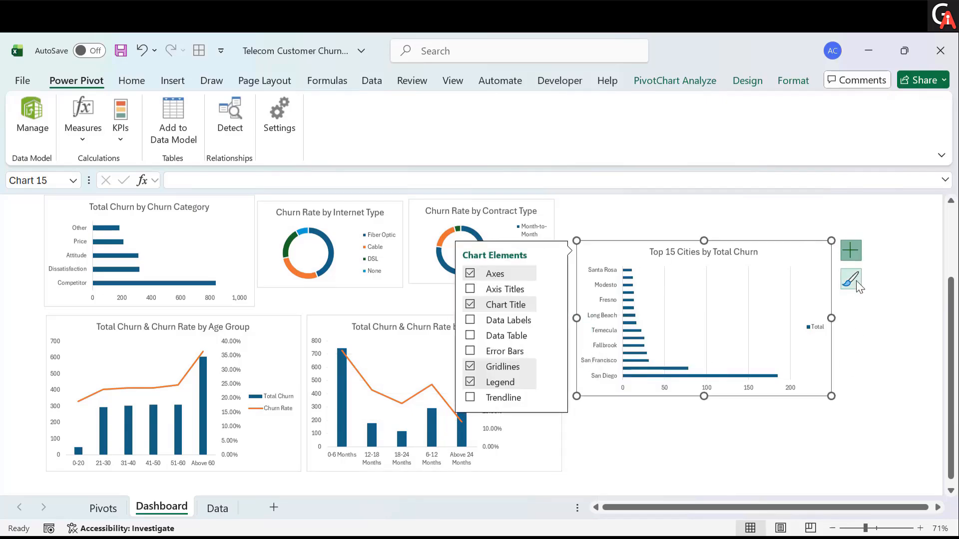
{"action": "left_click", "coordinate": [852, 253]}
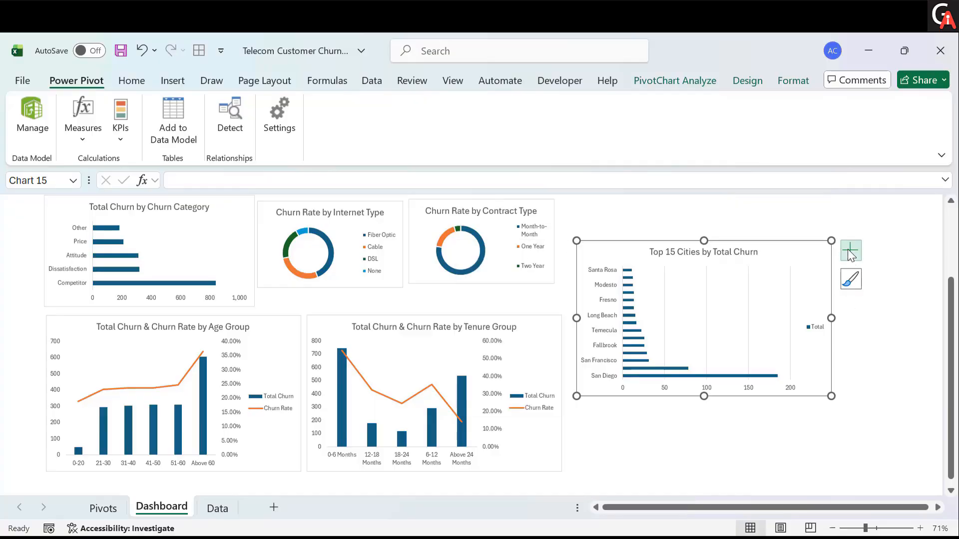
{"action": "left_click", "coordinate": [851, 253]}
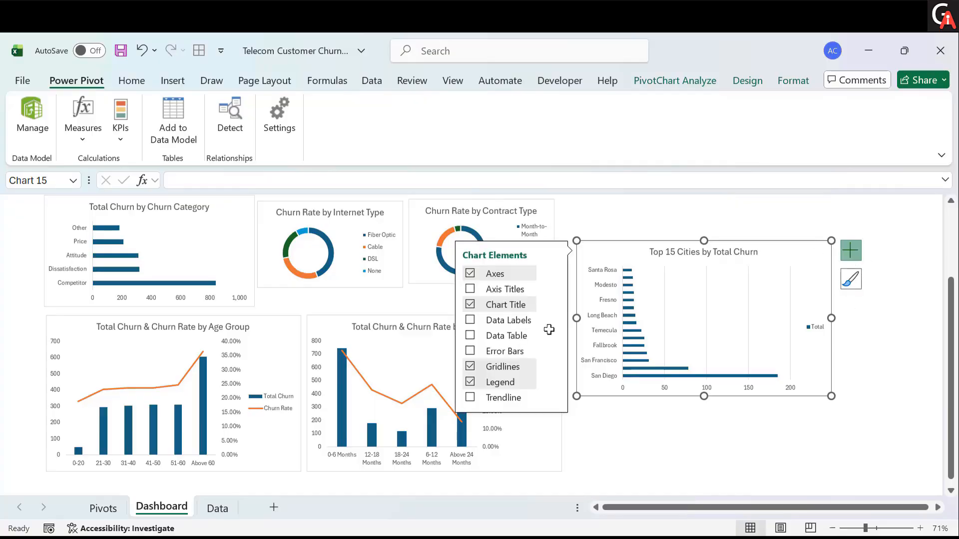
{"action": "left_click", "coordinate": [471, 365]}
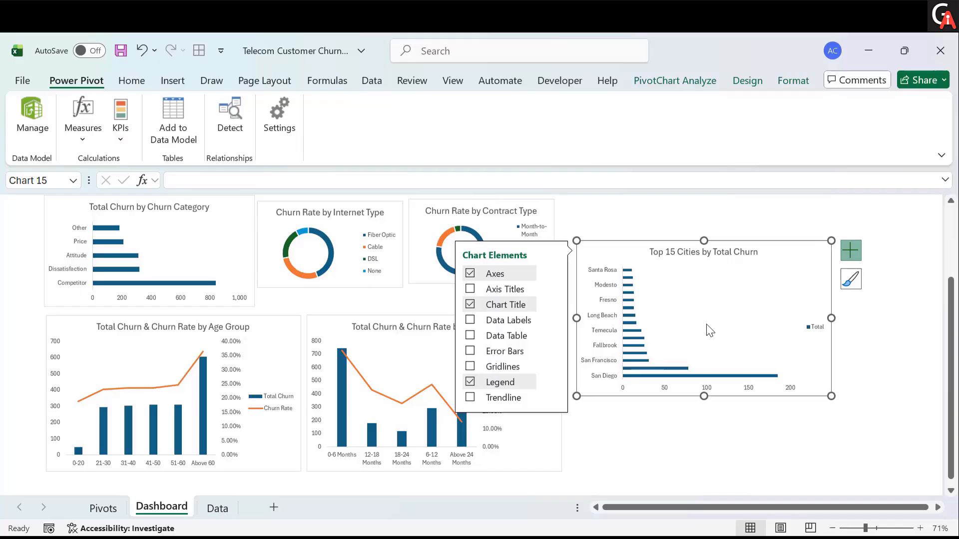
{"action": "left_click", "coordinate": [820, 327]}
{"action": "key", "text": "Delete"}
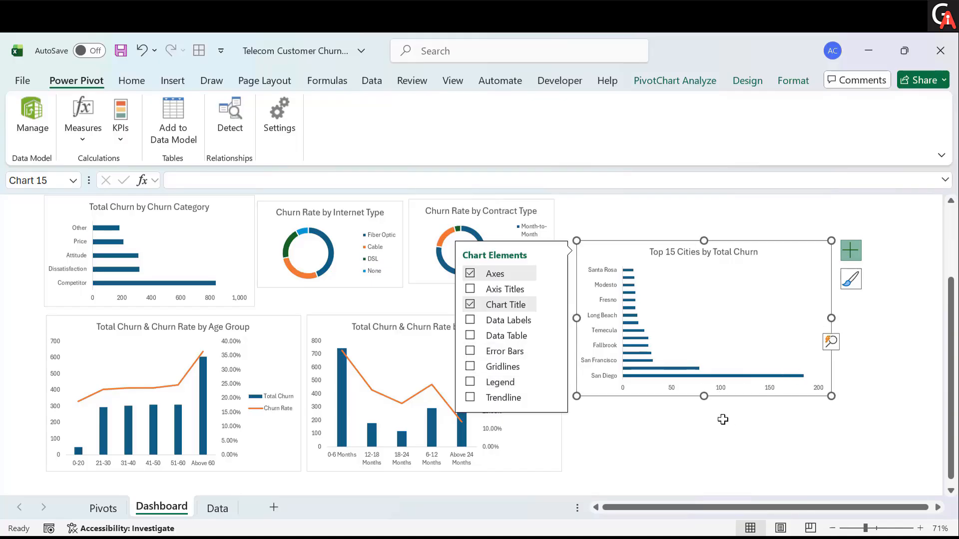
- Move the Top 15 Cities chart up and stretch it downward so all fifteen cities show
{"action": "left_click", "coordinate": [698, 430]}
{"action": "left_click_drag", "start_coordinate": [779, 259], "coordinate": [772, 210]}
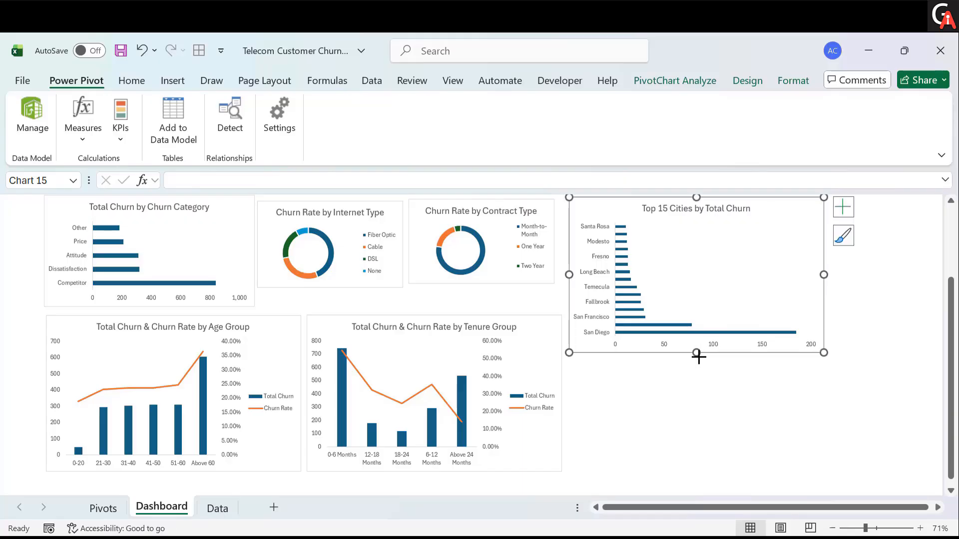
{"action": "left_click_drag", "start_coordinate": [698, 356], "coordinate": [690, 475]}
{"action": "scroll", "coordinate": [469, 464], "scroll_direction": "up", "scroll_amount": 1}
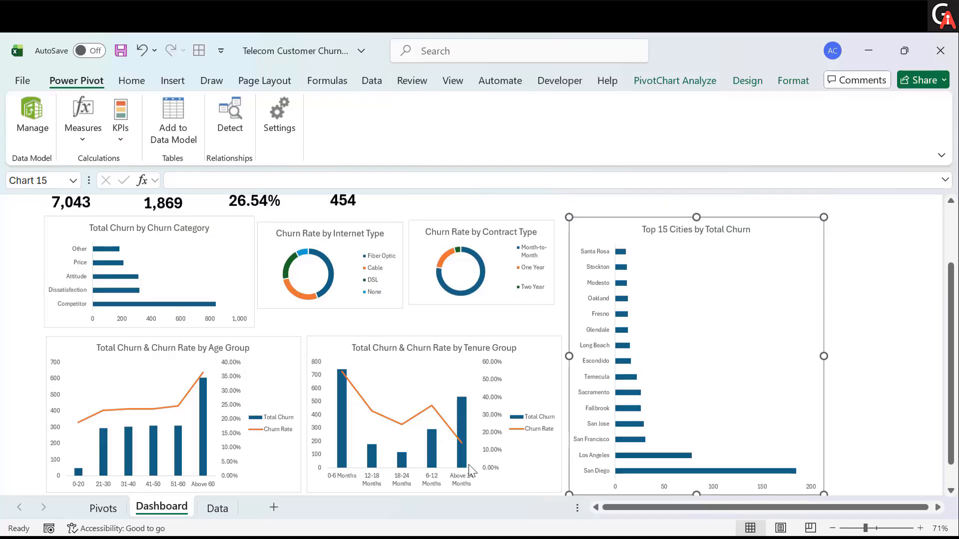
- Extend the Internet Type chart downward to line up with the Churn Category chart
{"action": "scroll", "coordinate": [265, 310], "scroll_direction": "up", "scroll_amount": 1}
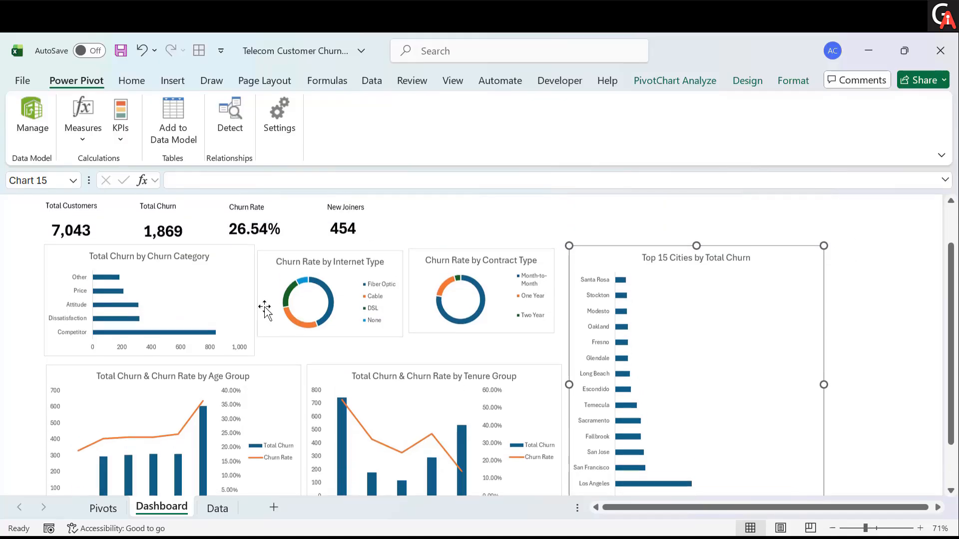
{"action": "left_click", "coordinate": [389, 270]}
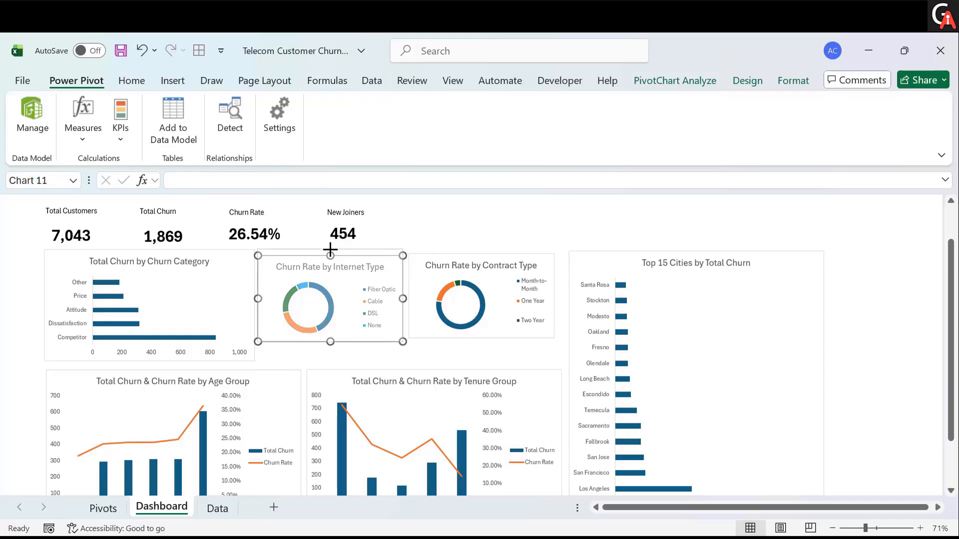
{"action": "left_click_drag", "start_coordinate": [331, 249], "coordinate": [330, 248]}
{"action": "left_click_drag", "start_coordinate": [330, 342], "coordinate": [331, 360]}
- Extend the Contract Type chart downward to match the Internet Type chart's height
{"action": "left_click", "coordinate": [493, 335]}
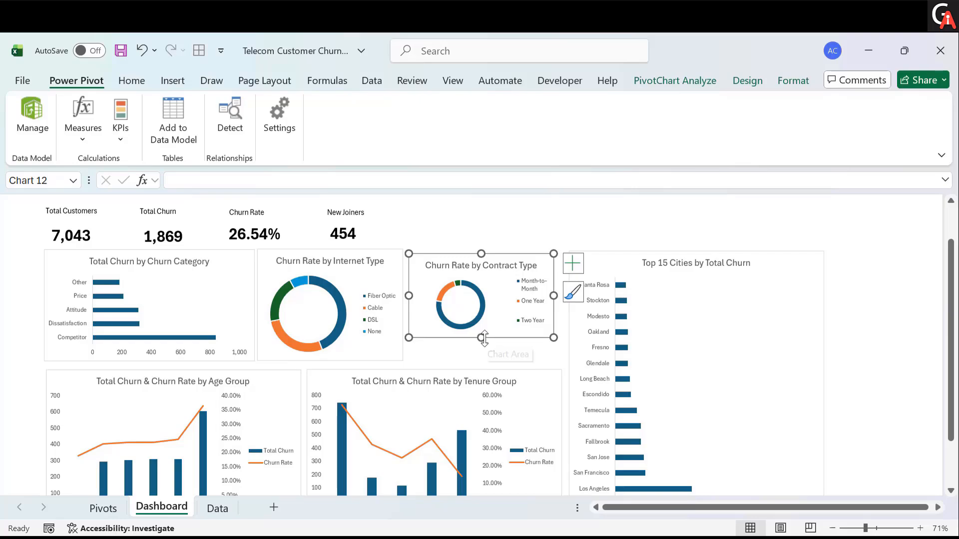
{"action": "left_click_drag", "start_coordinate": [482, 338], "coordinate": [486, 360]}
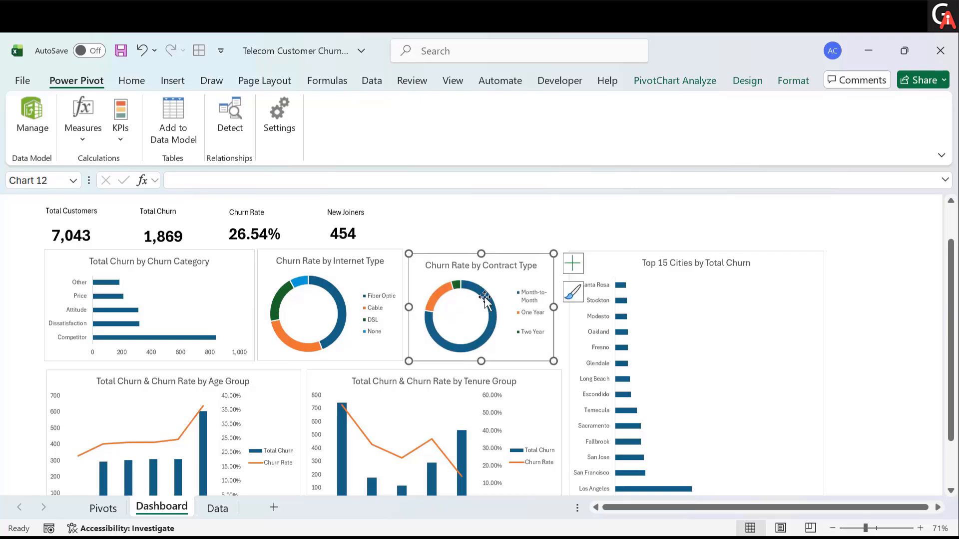
{"action": "left_click", "coordinate": [741, 300]}
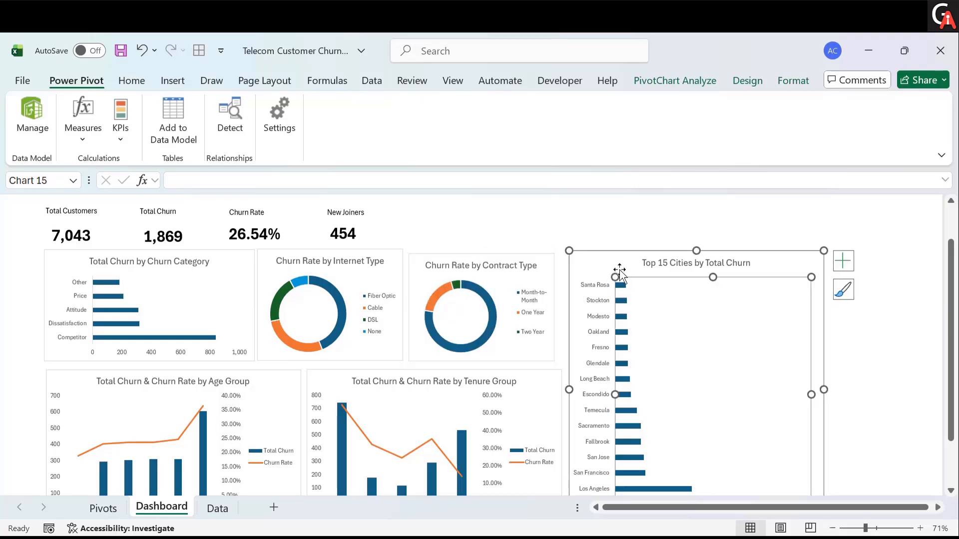
{"action": "left_click", "coordinate": [425, 272]}
{"action": "left_click_drag", "start_coordinate": [479, 253], "coordinate": [480, 249]}
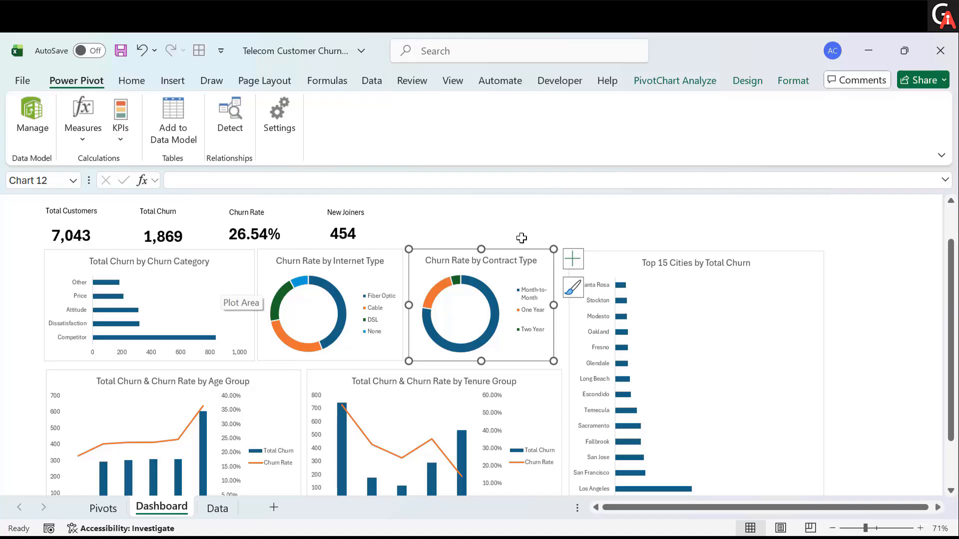
{"action": "left_click", "coordinate": [612, 266]}
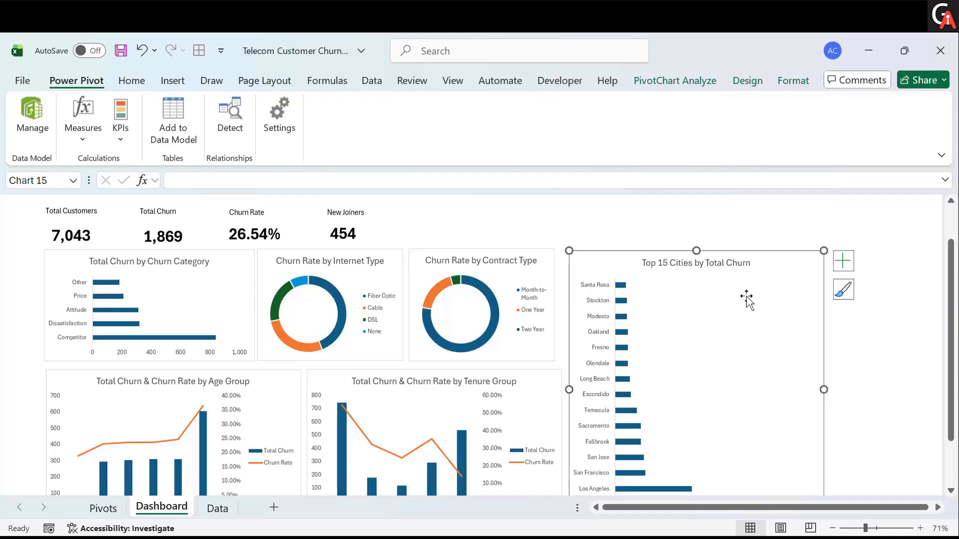
- Reverse the category order on the Total Churn by Churn Category chart's vertical axis
{"action": "scroll", "coordinate": [747, 298], "scroll_direction": "down", "scroll_amount": 1}
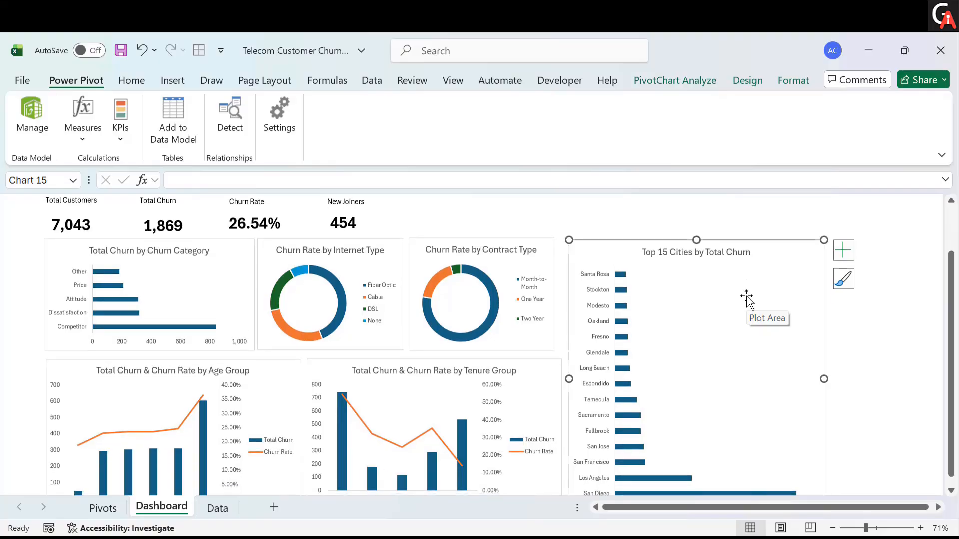
{"action": "scroll", "coordinate": [747, 298], "scroll_direction": "down", "scroll_amount": 2}
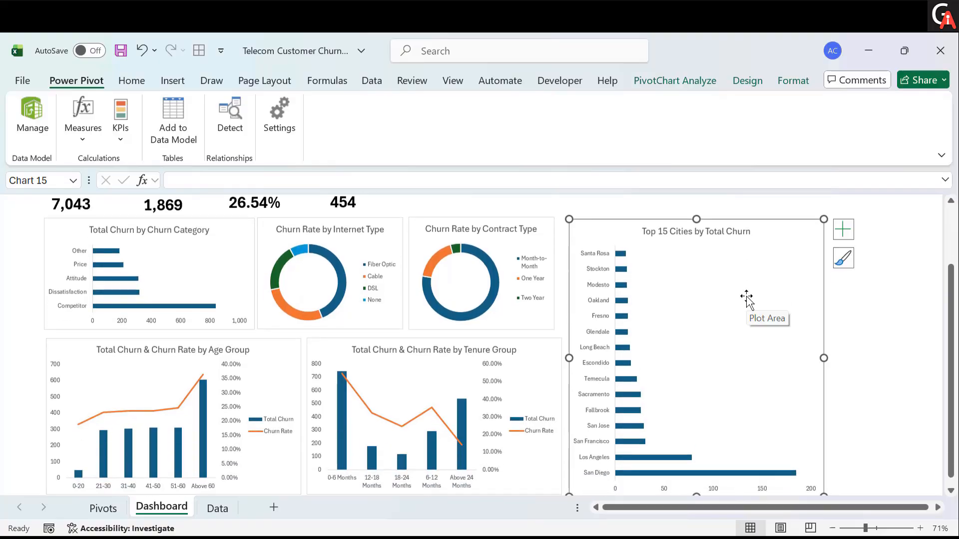
{"action": "scroll", "coordinate": [563, 360], "scroll_direction": "up", "scroll_amount": 3}
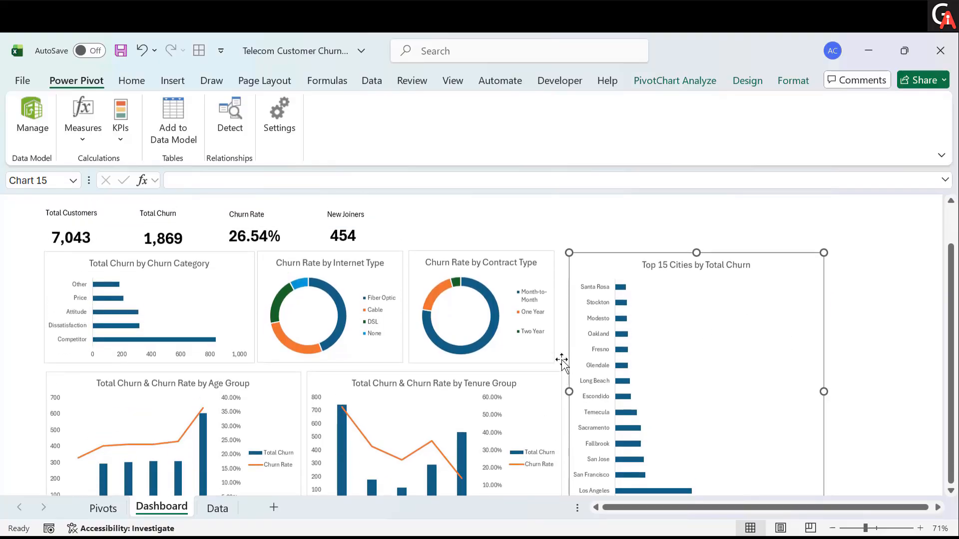
{"action": "scroll", "coordinate": [393, 296], "scroll_direction": "up", "scroll_amount": 3}
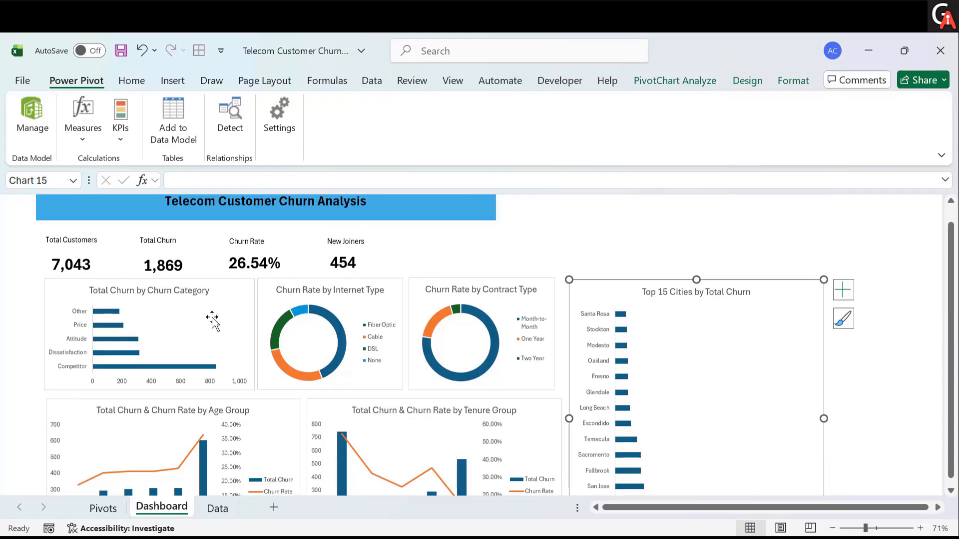
{"action": "double_click", "coordinate": [234, 294]}
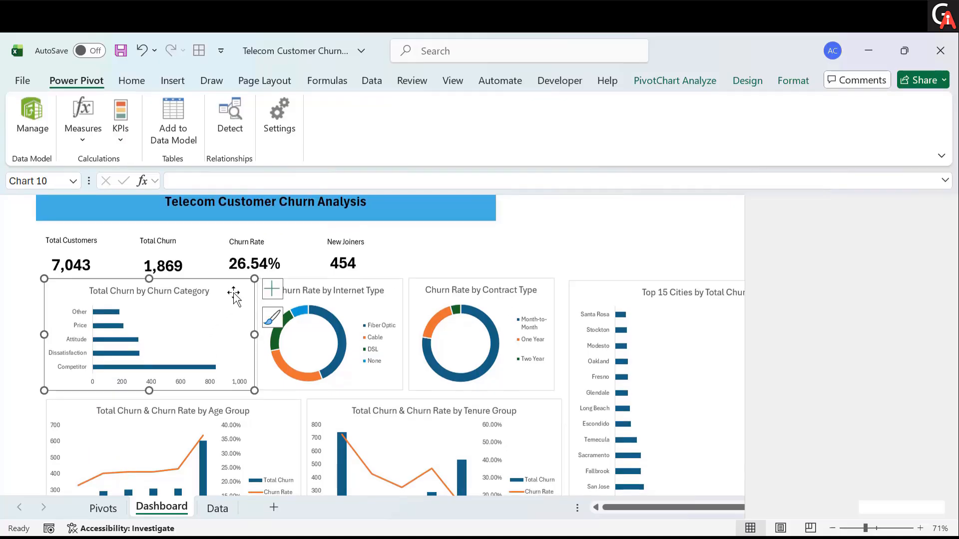
{"action": "left_click", "coordinate": [75, 329]}
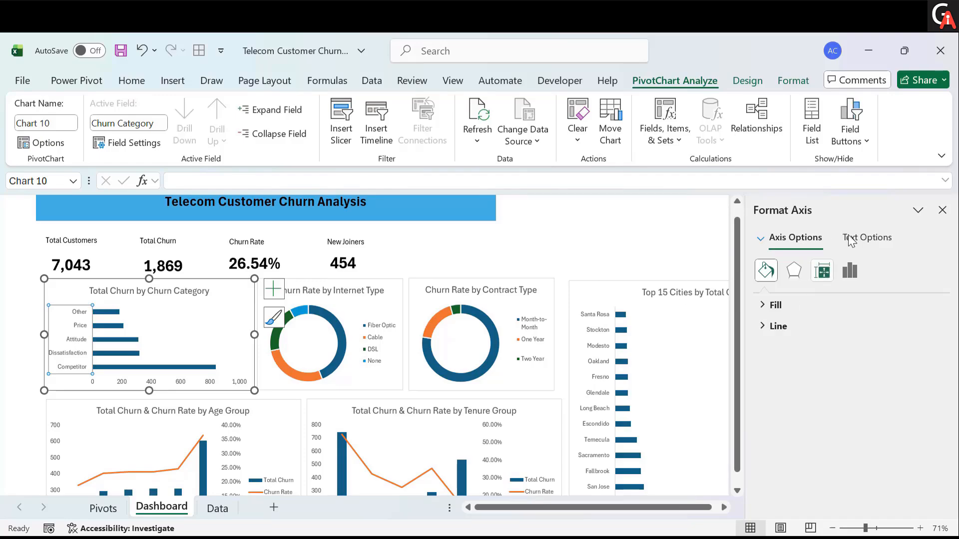
{"action": "left_click", "coordinate": [850, 270]}
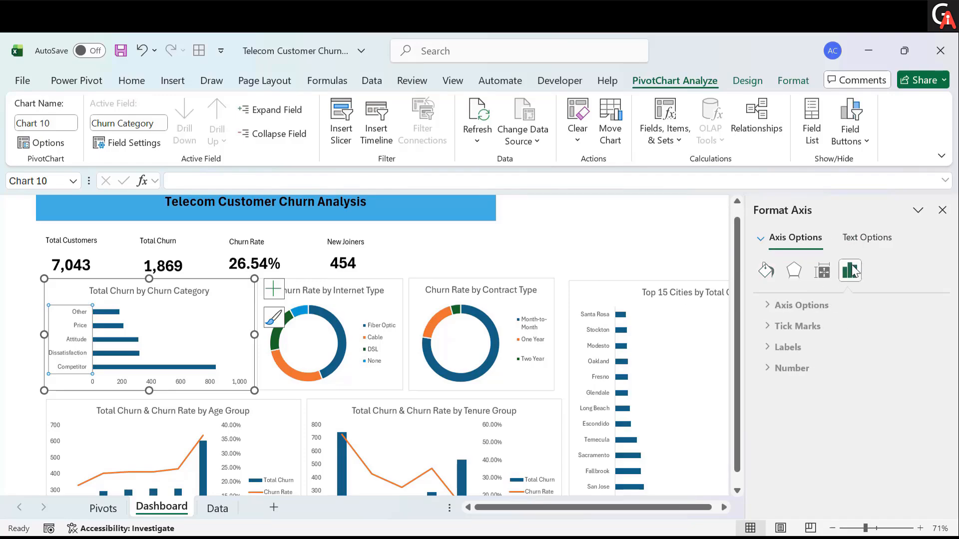
{"action": "left_click", "coordinate": [765, 304]}
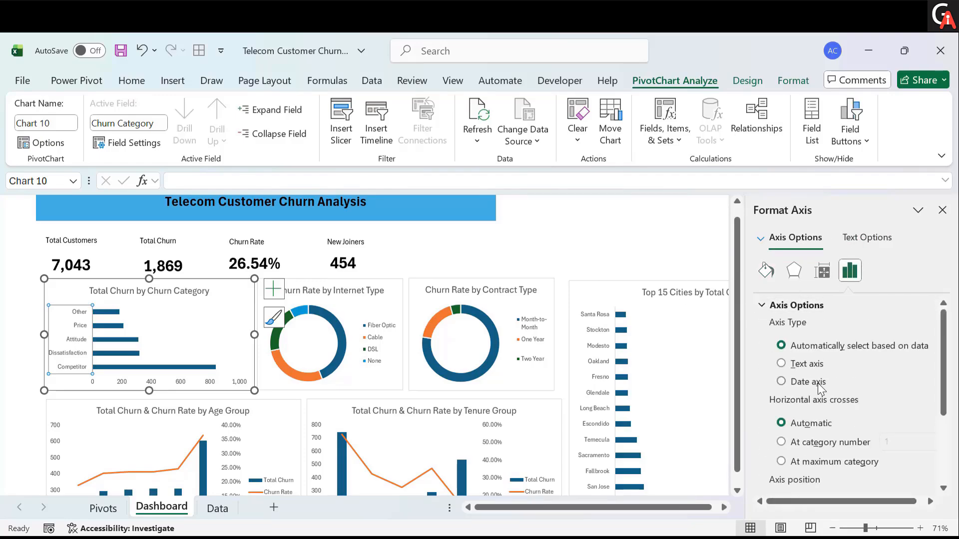
{"action": "scroll", "coordinate": [818, 384], "scroll_direction": "down", "scroll_amount": 4}
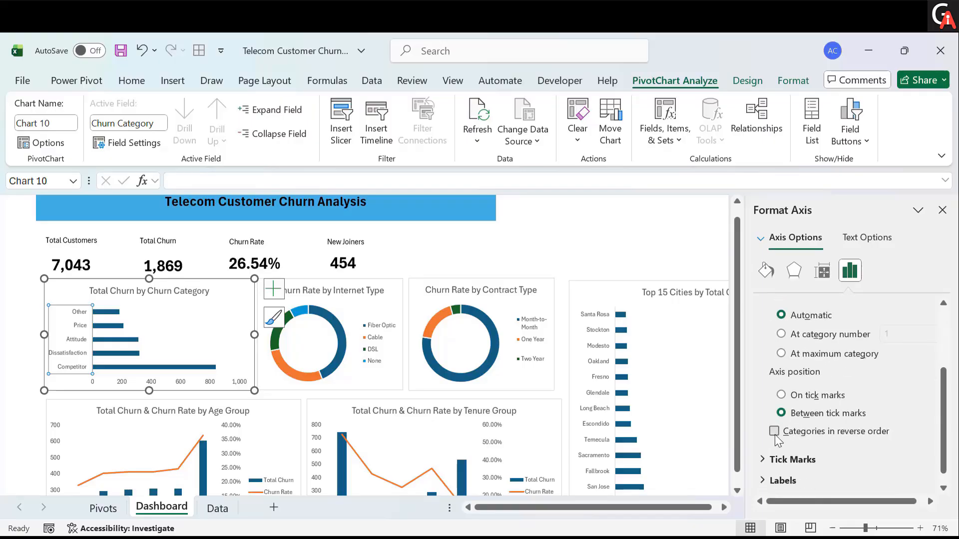
{"action": "left_click", "coordinate": [775, 432]}
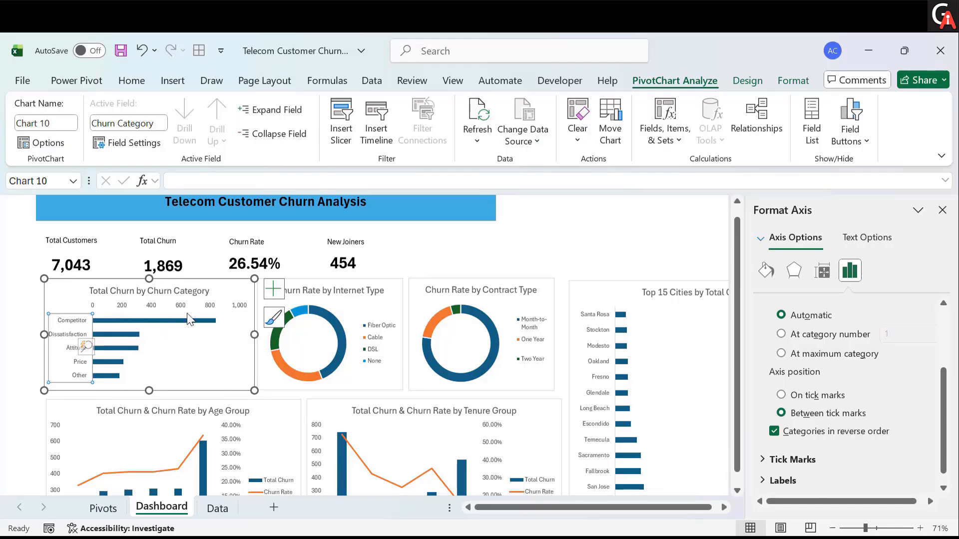
- Delete the horizontal value axis from the Churn Category chart
{"action": "left_click", "coordinate": [135, 306]}
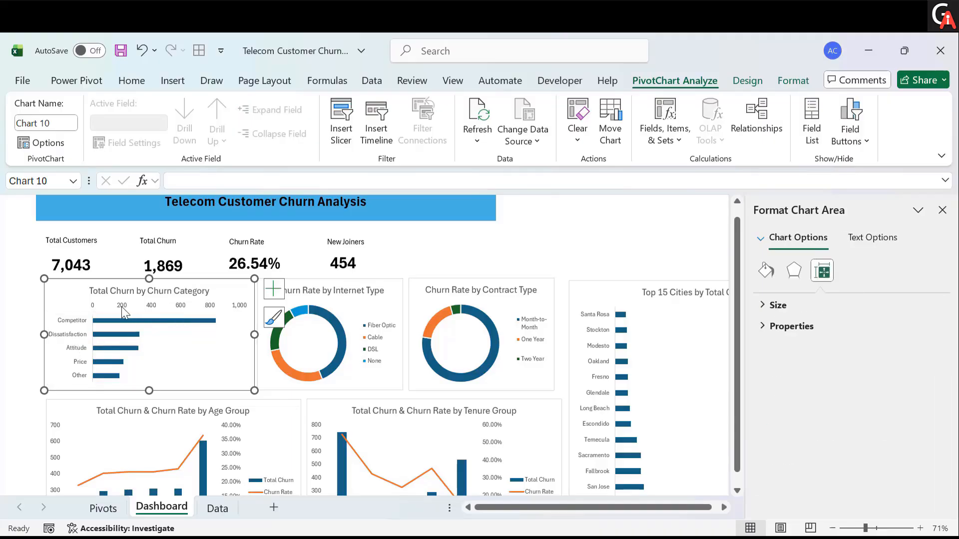
{"action": "left_click", "coordinate": [122, 306]}
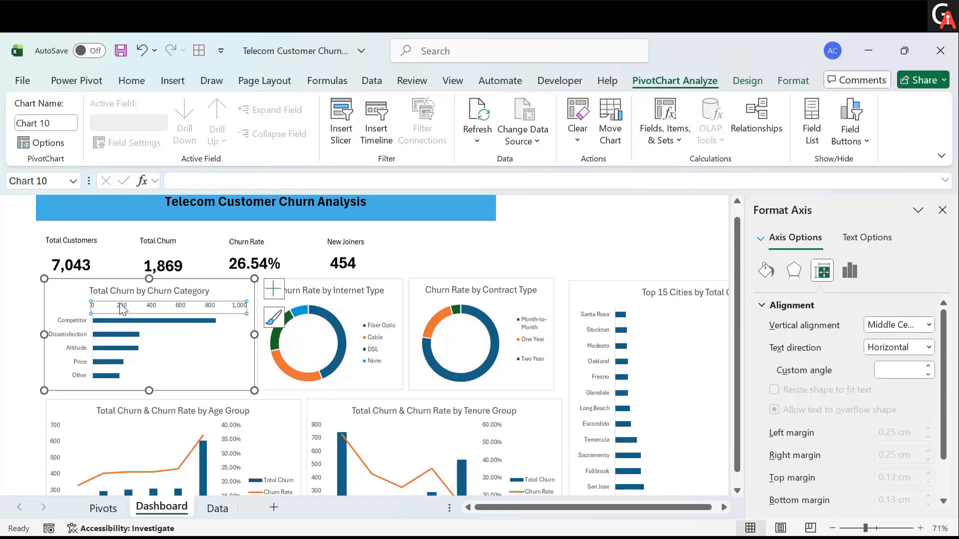
{"action": "key", "text": "Delete"}
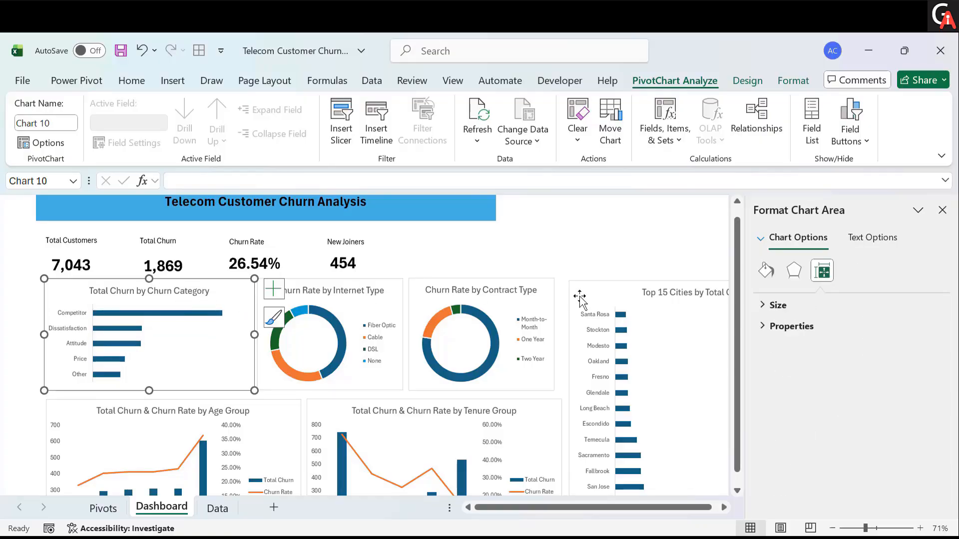
- Reverse the category order on the Top 15 Cities chart's vertical axis
{"action": "left_click", "coordinate": [590, 294]}
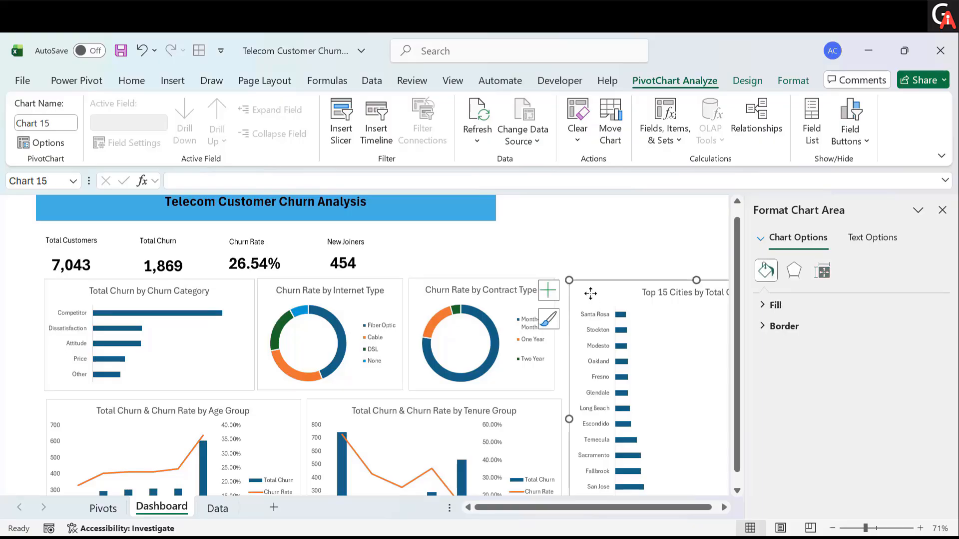
{"action": "left_click", "coordinate": [596, 320]}
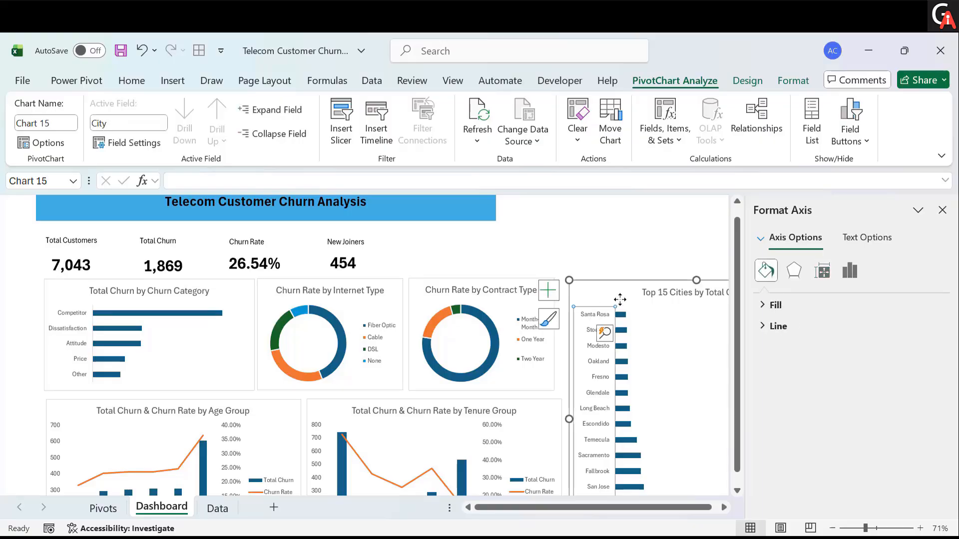
{"action": "left_click", "coordinate": [849, 272]}
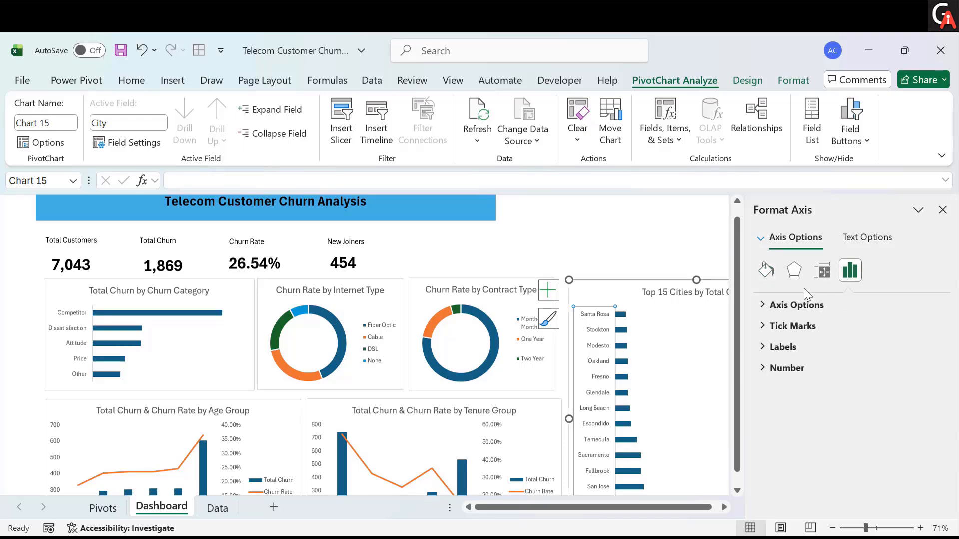
{"action": "left_click", "coordinate": [767, 306]}
{"action": "scroll", "coordinate": [777, 445], "scroll_direction": "down", "scroll_amount": 3}
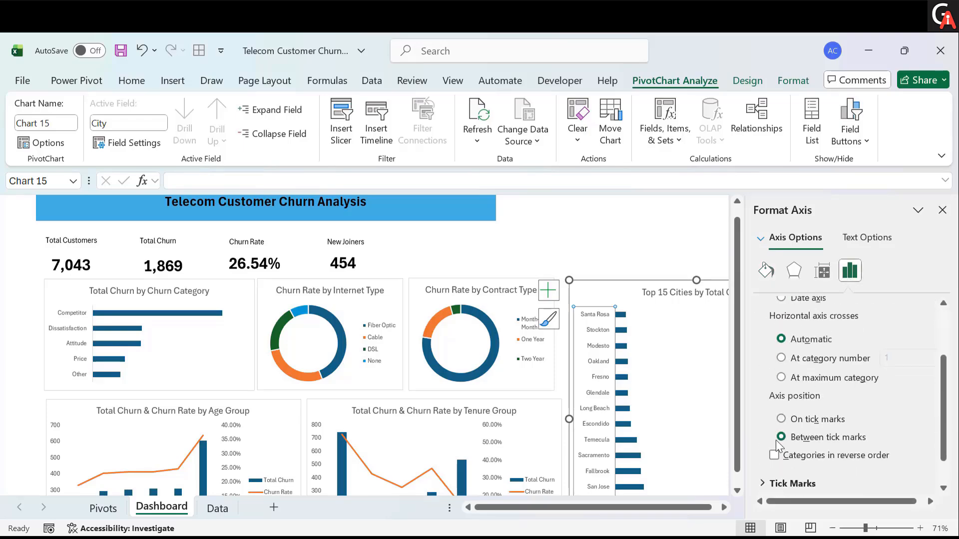
{"action": "left_click", "coordinate": [775, 455]}
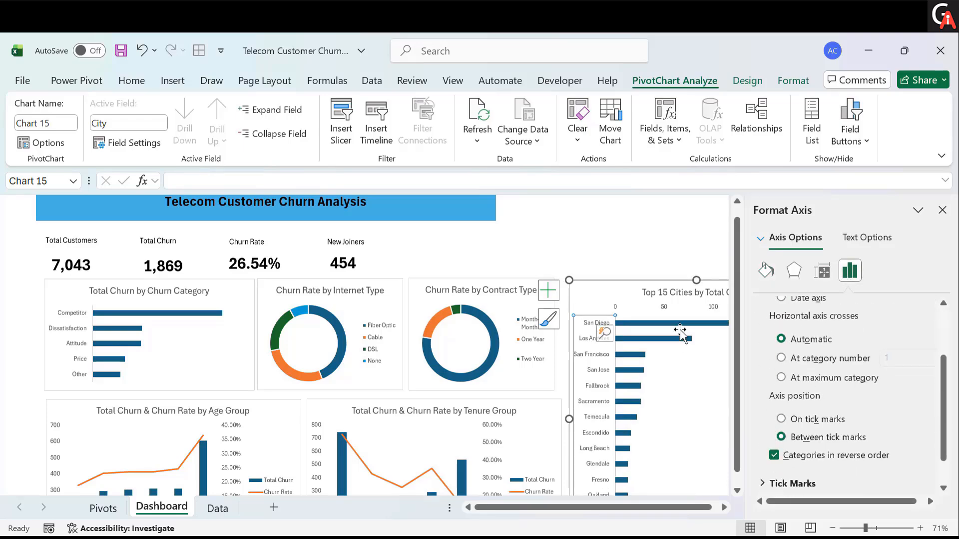
- Delete the horizontal value axis from the Top 15 Cities chart and close the formatting pane
{"action": "left_click", "coordinate": [662, 308]}
{"action": "key", "text": "Delete"}
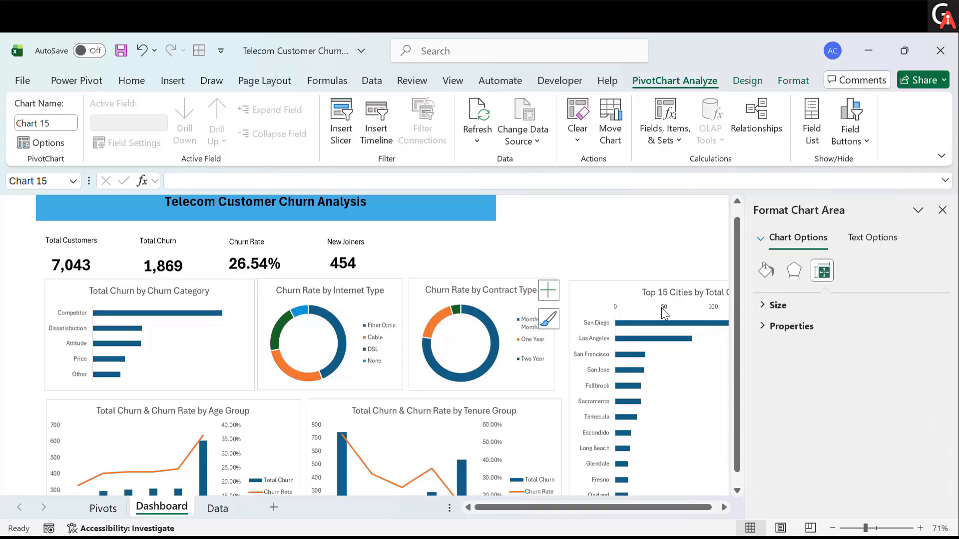
{"action": "left_click", "coordinate": [943, 210]}
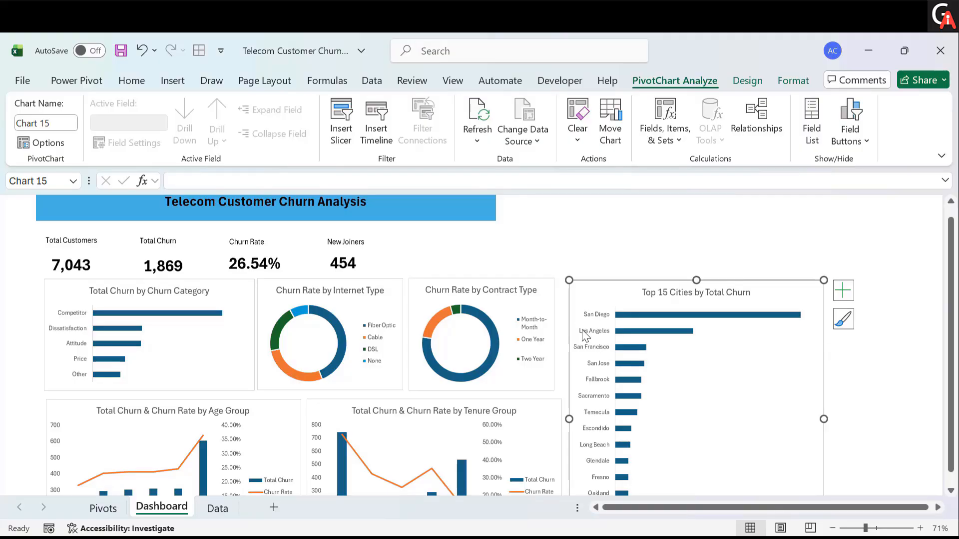
- Add data labels to the Total Churn by Churn Category chart
{"action": "left_click", "coordinate": [166, 344]}
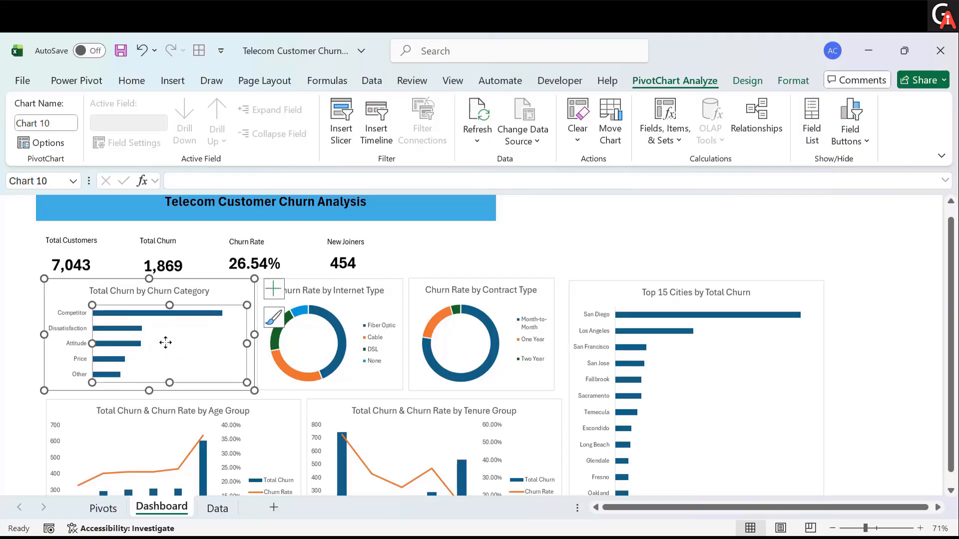
{"action": "left_click", "coordinate": [76, 282]}
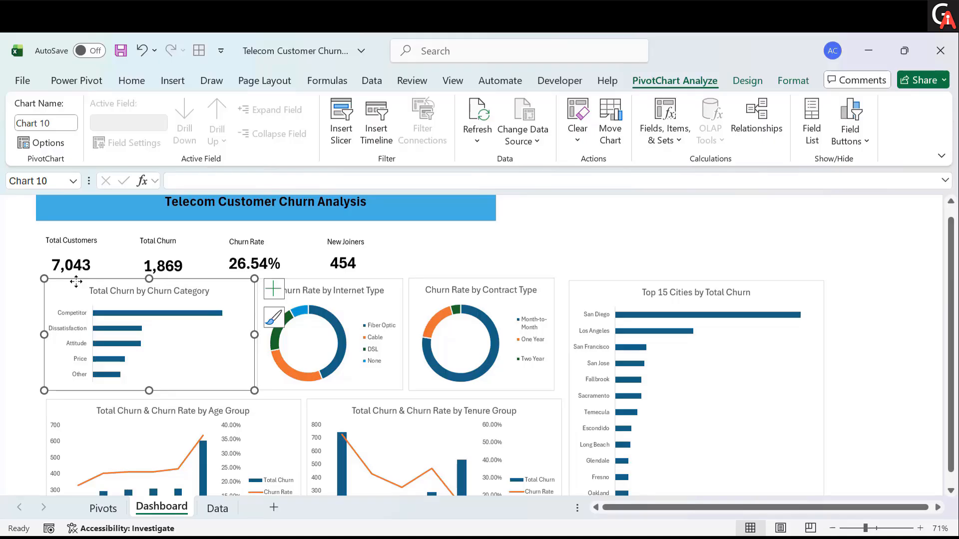
{"action": "left_click", "coordinate": [275, 290]}
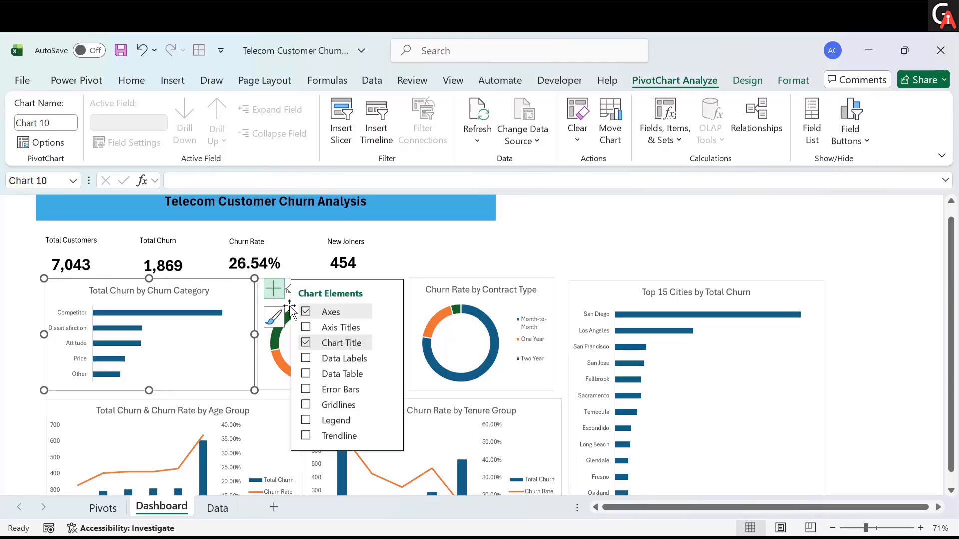
{"action": "left_click", "coordinate": [306, 358]}
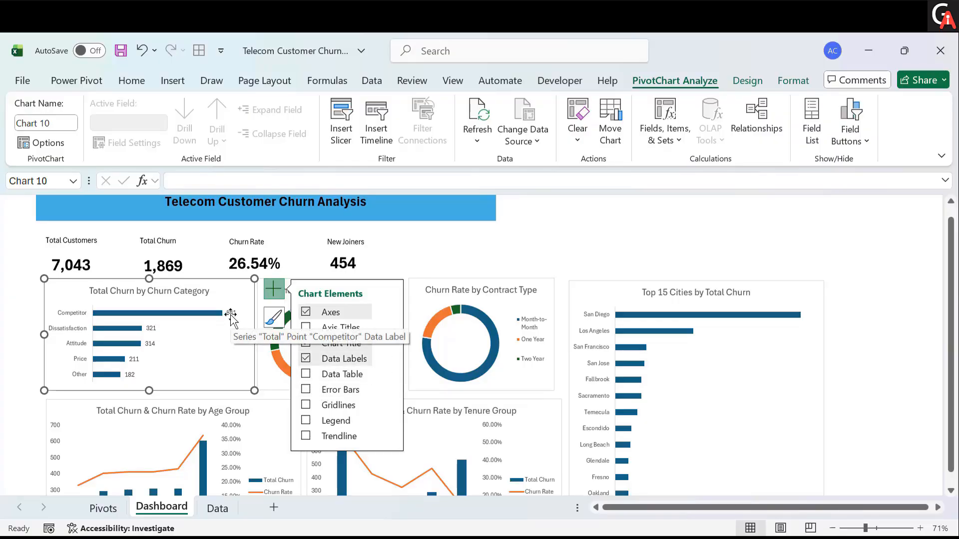
- Add data labels to the Top 15 Cities by Total Churn chart
{"action": "left_click", "coordinate": [620, 303]}
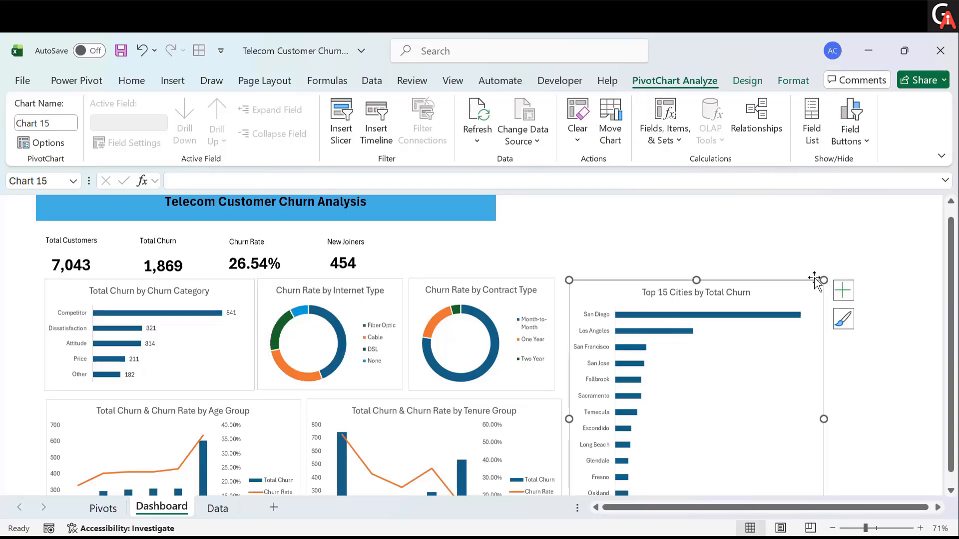
{"action": "left_click", "coordinate": [844, 290]}
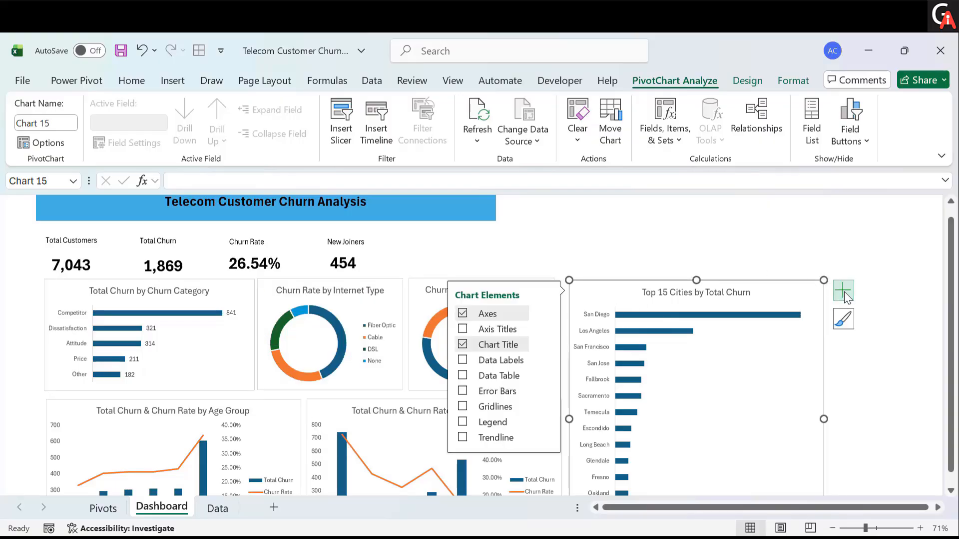
{"action": "left_click", "coordinate": [463, 360]}
{"action": "left_click", "coordinate": [550, 222]}
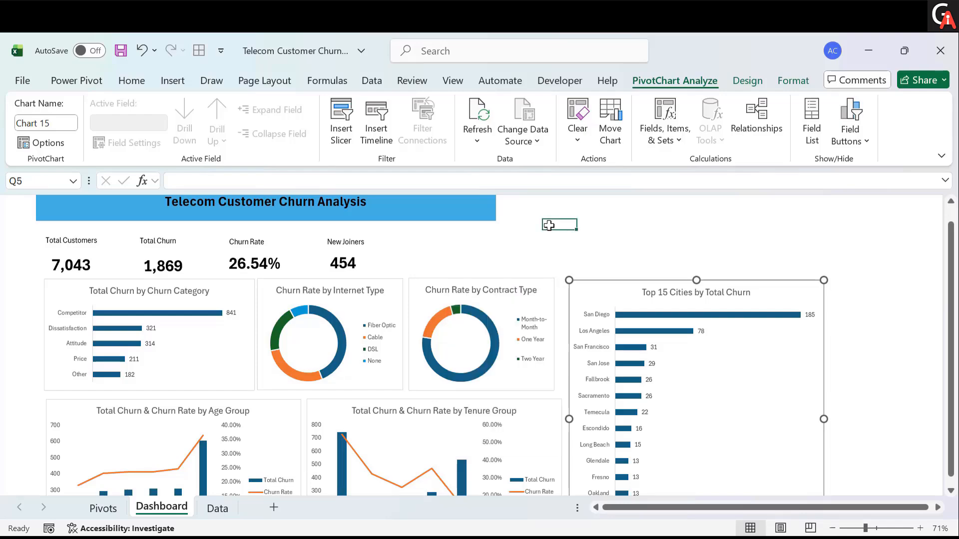
- Move the Top 15 Cities chart up and slightly to the right
{"action": "scroll", "coordinate": [499, 340], "scroll_direction": "down", "scroll_amount": 1}
{"action": "scroll", "coordinate": [499, 340], "scroll_direction": "down", "scroll_amount": 2}
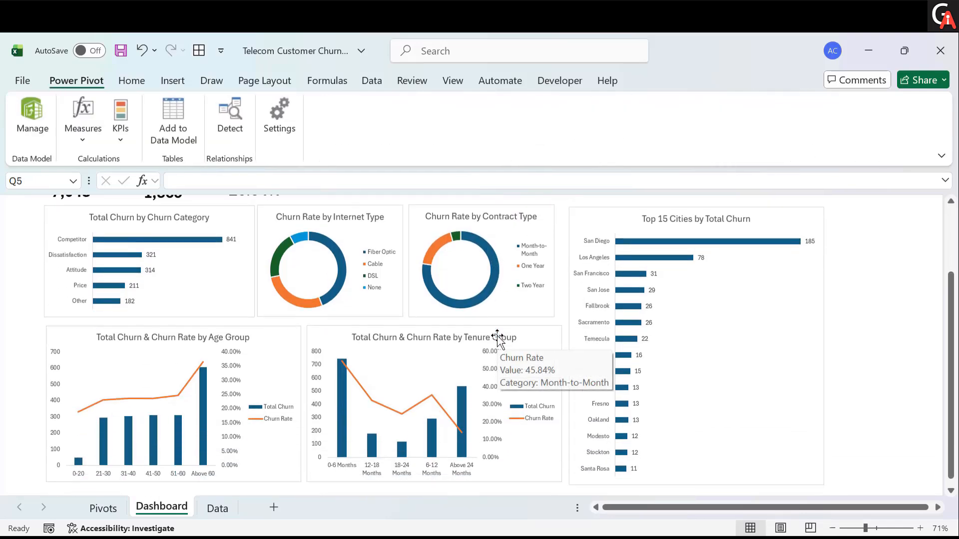
{"action": "left_click", "coordinate": [735, 369]}
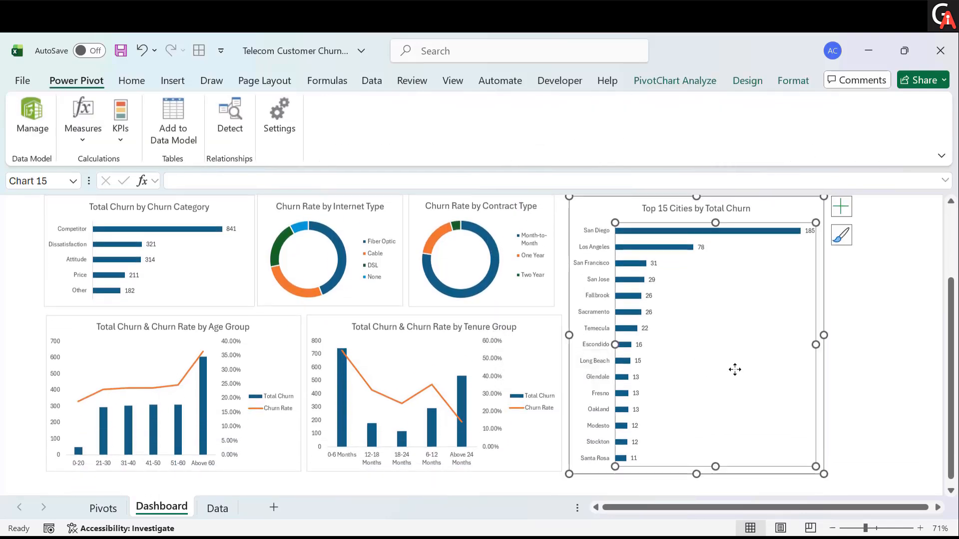
{"action": "left_click", "coordinate": [586, 211]}
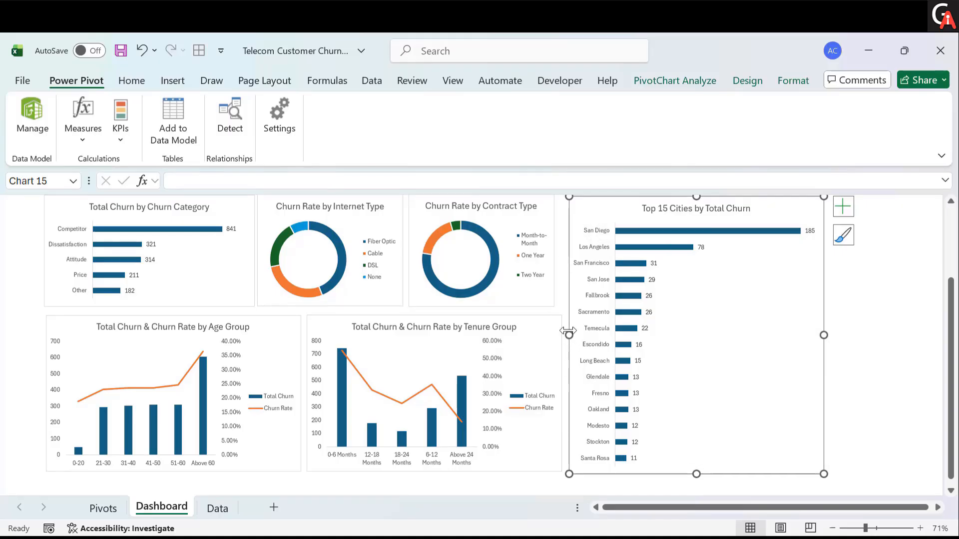
{"action": "scroll", "coordinate": [647, 322], "scroll_direction": "up", "scroll_amount": 4}
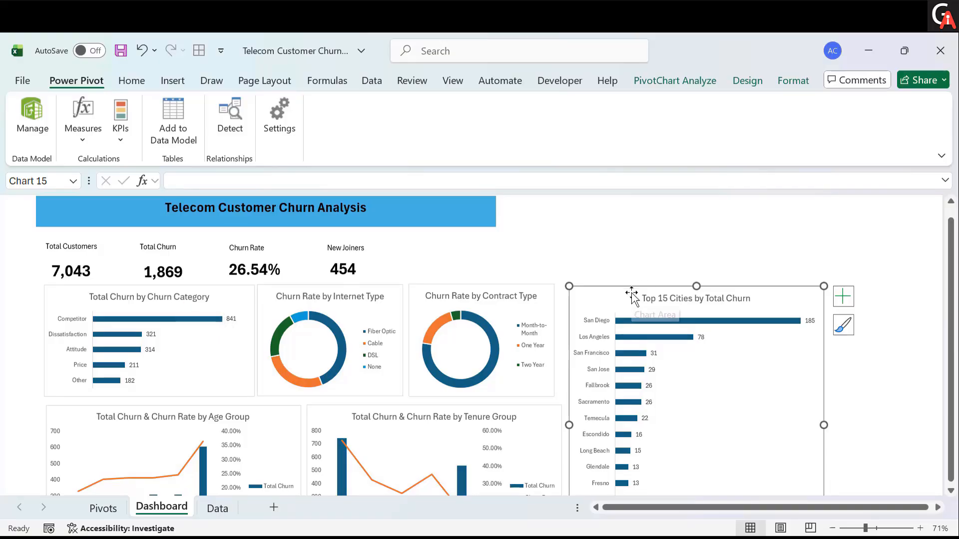
{"action": "left_click_drag", "start_coordinate": [630, 295], "coordinate": [645, 231]}
- Stretch the Top 15 Cities chart slightly downward and narrow it from its left edge
{"action": "scroll", "coordinate": [676, 421], "scroll_direction": "down", "scroll_amount": 2}
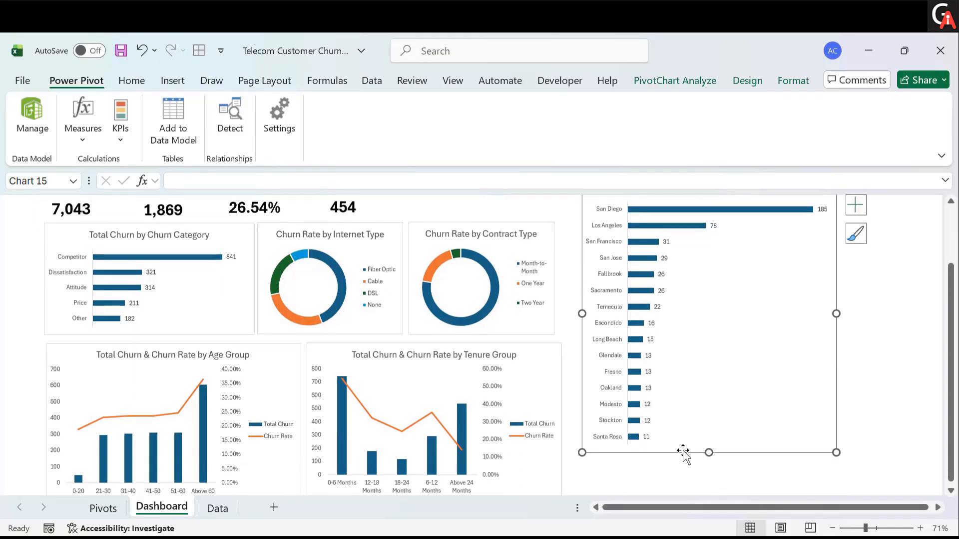
{"action": "left_click_drag", "start_coordinate": [709, 452], "coordinate": [715, 472]}
{"action": "left_click_drag", "start_coordinate": [582, 306], "coordinate": [631, 306]}
- Widen the Tenure Group chart to the right and shift it right
{"action": "left_click", "coordinate": [561, 322]}
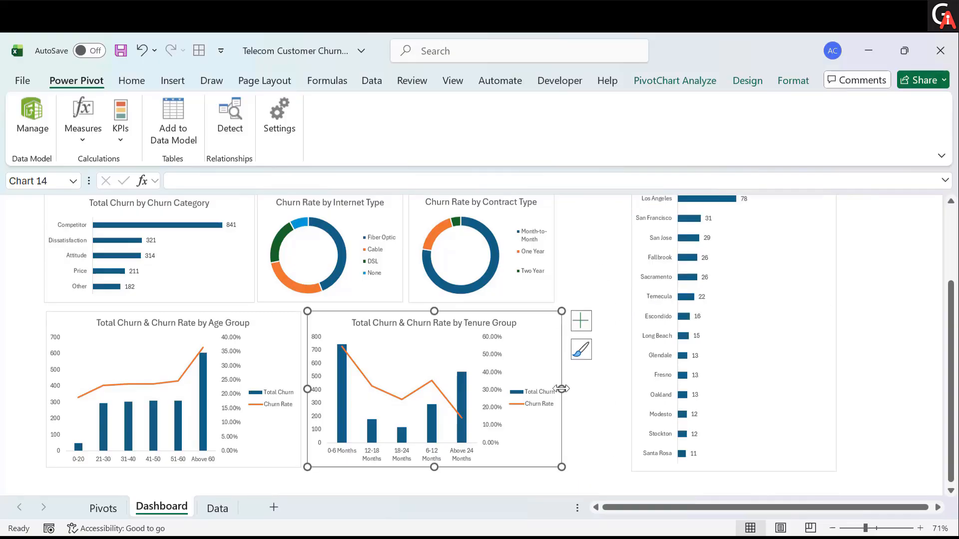
{"action": "left_click_drag", "start_coordinate": [562, 388], "coordinate": [588, 390]}
{"action": "mouse_move", "coordinate": [568, 434]}
{"action": "left_mouse_down"}
{"action": "mouse_move", "coordinate": [597, 432]}
{"action": "mouse_move", "coordinate": [574, 433]}
{"action": "mouse_move", "coordinate": [583, 432]}
{"action": "left_mouse_up"}
- Widen the Age Group chart to the right to close the gap beside the Tenure Group chart
{"action": "left_click", "coordinate": [298, 444]}
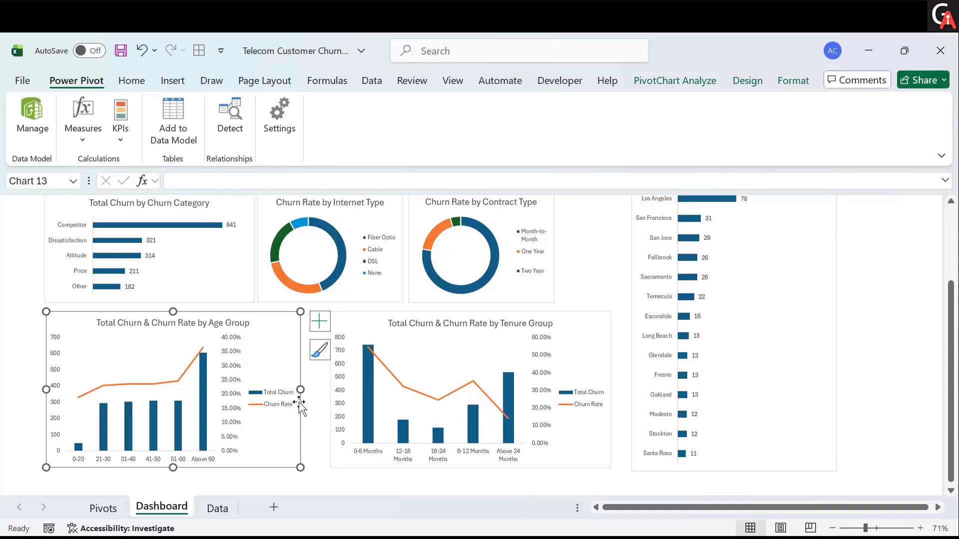
{"action": "left_click_drag", "start_coordinate": [300, 390], "coordinate": [339, 390]}
{"action": "left_click", "coordinate": [364, 322]}
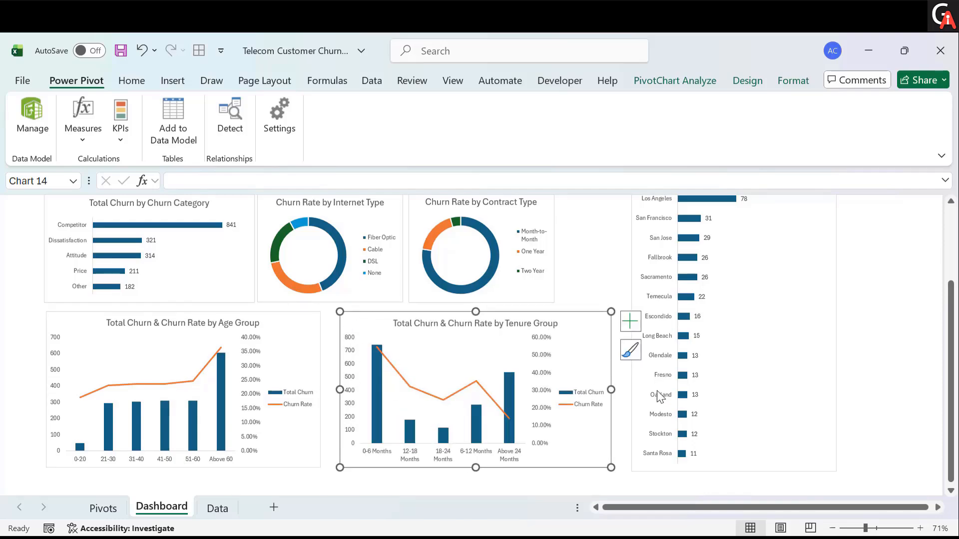
- Widen the Tenure Group and Age Group charts slightly to the right to align their edges
{"action": "left_click_drag", "start_coordinate": [614, 390], "coordinate": [622, 389]}
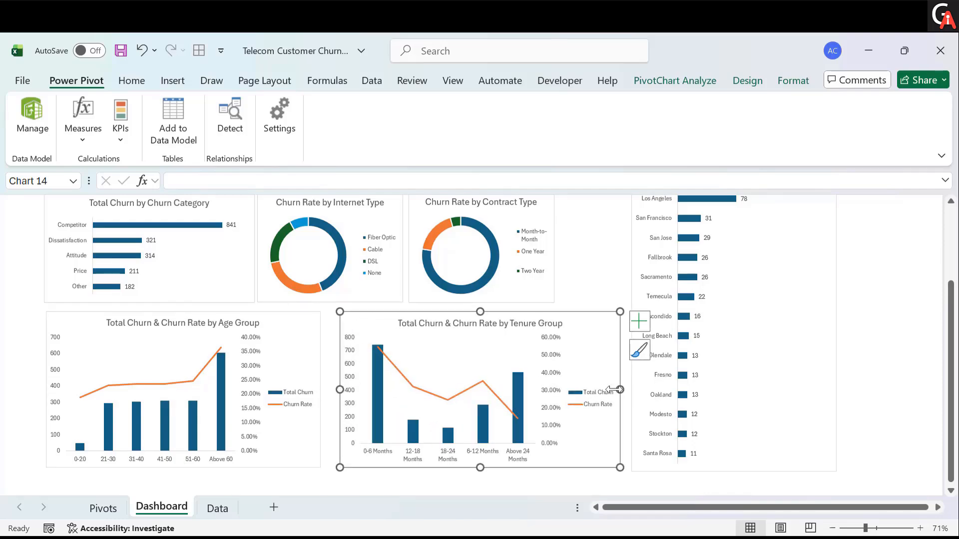
{"action": "left_click", "coordinate": [299, 403]}
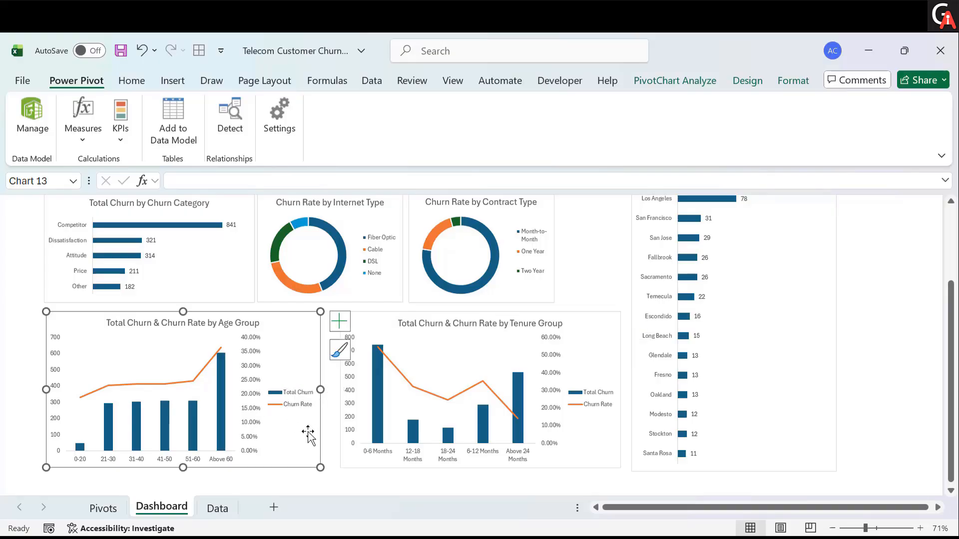
{"action": "left_click_drag", "start_coordinate": [320, 389], "coordinate": [330, 389]}
- Move and widen the Contract Type chart so it reaches the Top 15 Cities chart
{"action": "scroll", "coordinate": [458, 360], "scroll_direction": "up", "scroll_amount": 1}
{"action": "scroll", "coordinate": [458, 359], "scroll_direction": "up", "scroll_amount": 1}
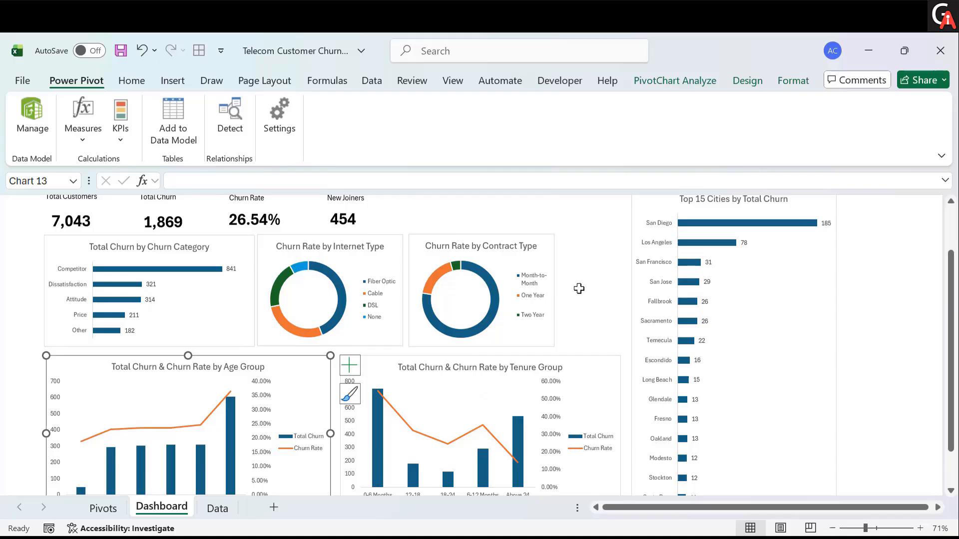
{"action": "left_click", "coordinate": [550, 254]}
{"action": "left_click_drag", "start_coordinate": [553, 289], "coordinate": [574, 270]}
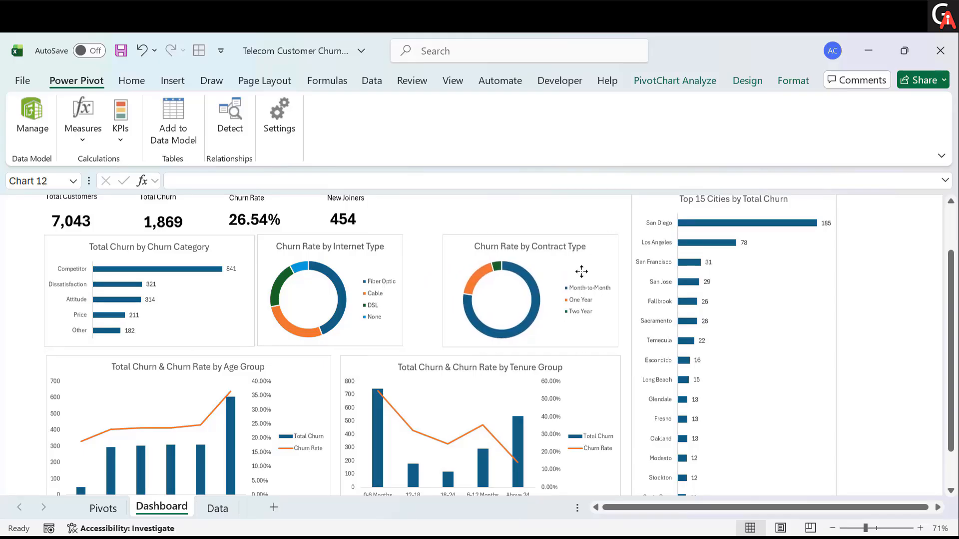
- Widen the Internet Type chart to the right to close the gap beside the Contract Type chart
{"action": "left_click", "coordinate": [395, 253]}
{"action": "left_click_drag", "start_coordinate": [403, 289], "coordinate": [436, 296]}
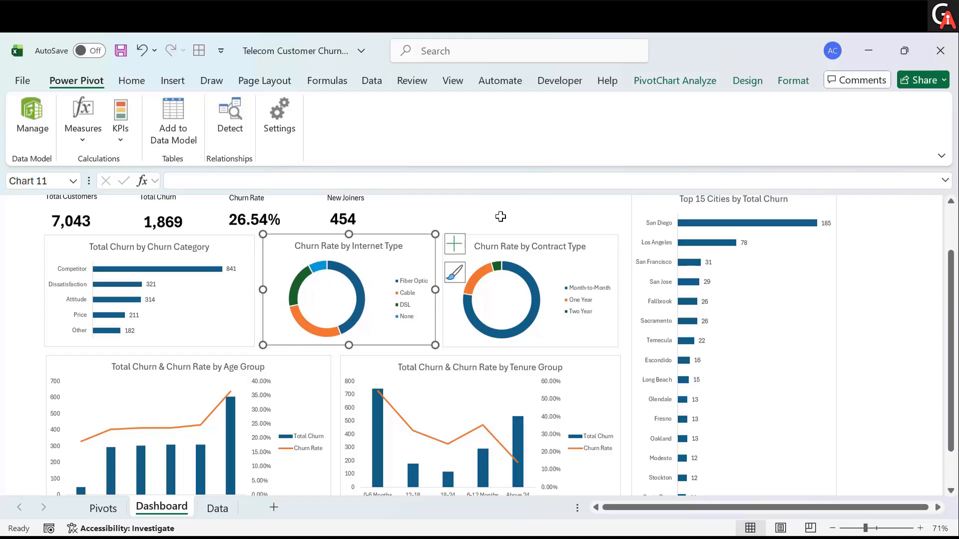
{"action": "left_click", "coordinate": [499, 212]}
- Make the Churn Category chart's title bold and black
{"action": "scroll", "coordinate": [504, 213], "scroll_direction": "up", "scroll_amount": 1}
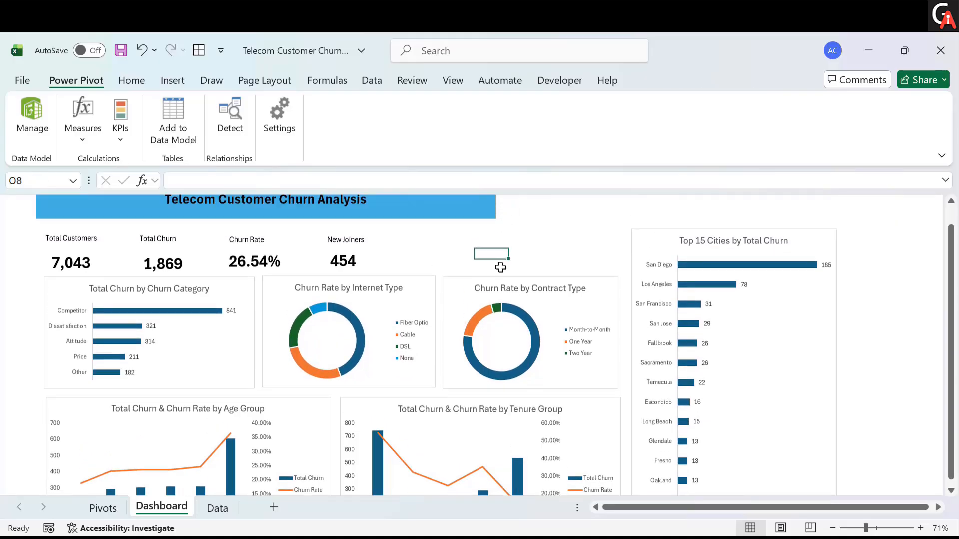
{"action": "scroll", "coordinate": [475, 296], "scroll_direction": "down", "scroll_amount": 1}
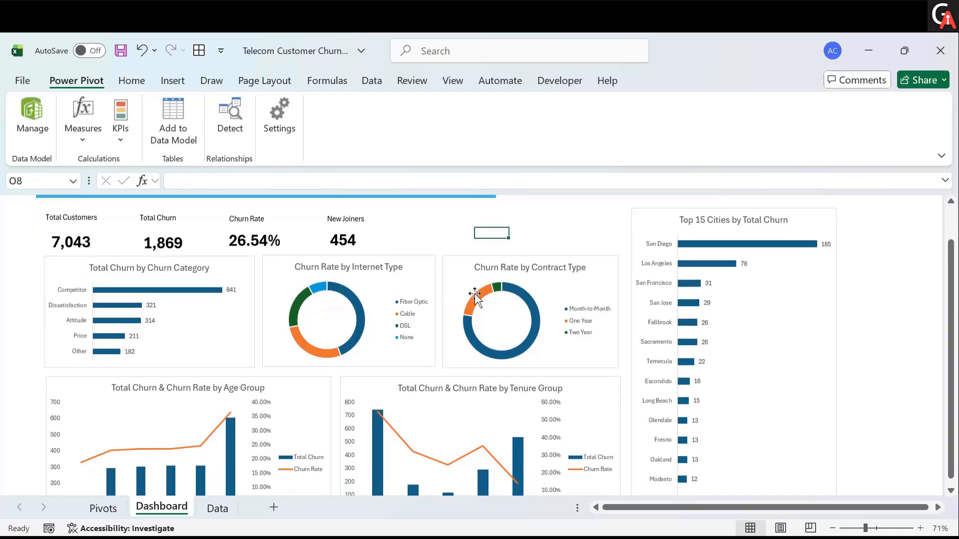
{"action": "left_click", "coordinate": [199, 272]}
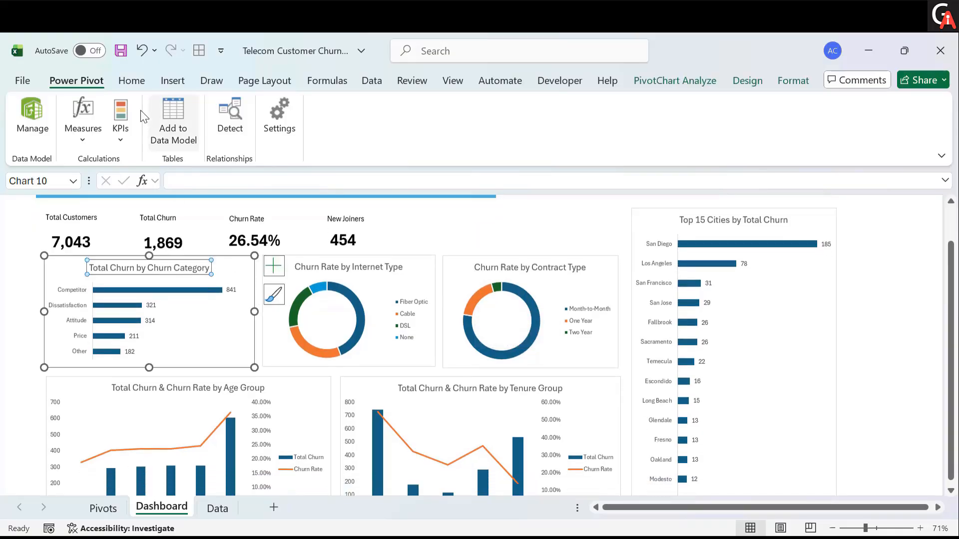
{"action": "left_click", "coordinate": [128, 84]}
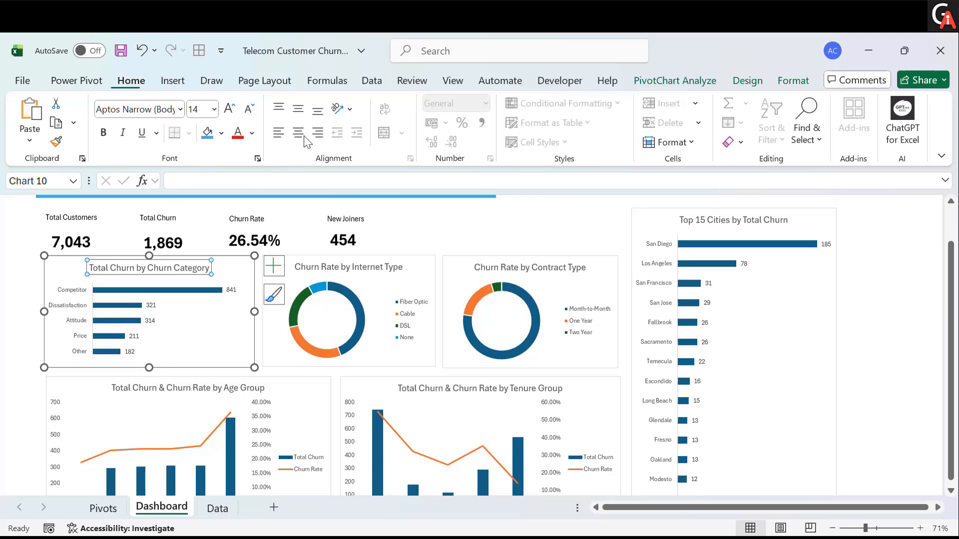
{"action": "left_click", "coordinate": [252, 133]}
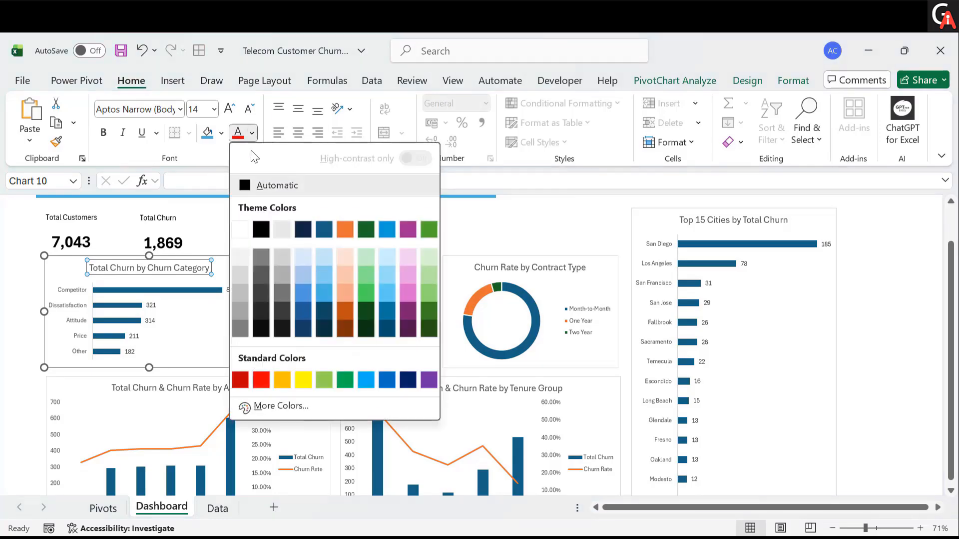
{"action": "left_click", "coordinate": [261, 229]}
{"action": "key", "text": "ctrl+b"}
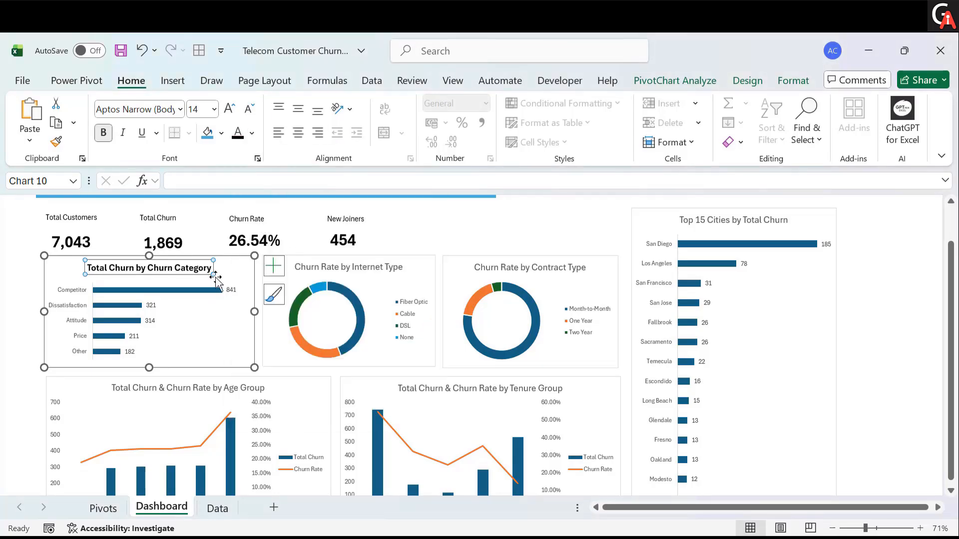
- Make the Churn Category chart's category axis labels bold and black, and bold its data labels
{"action": "left_click", "coordinate": [64, 306]}
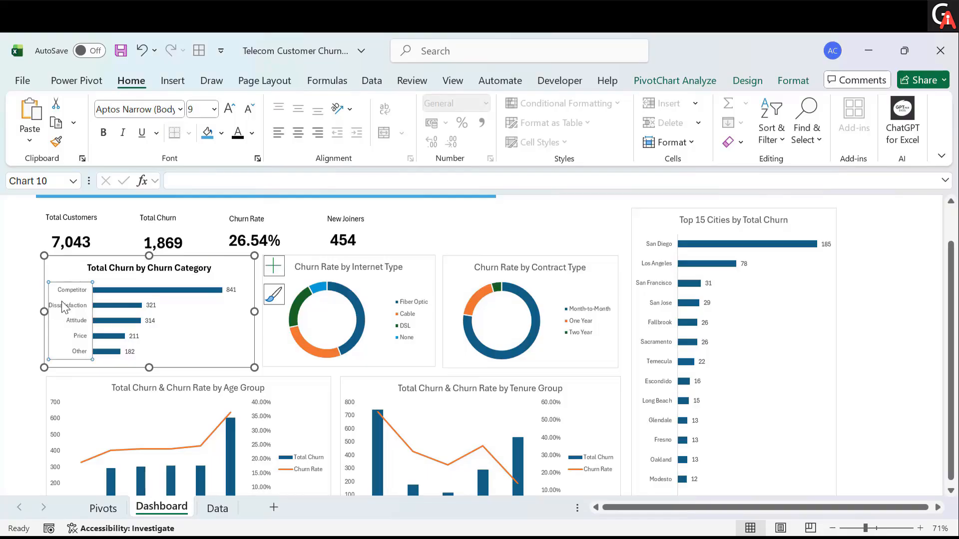
{"action": "left_click", "coordinate": [103, 132]}
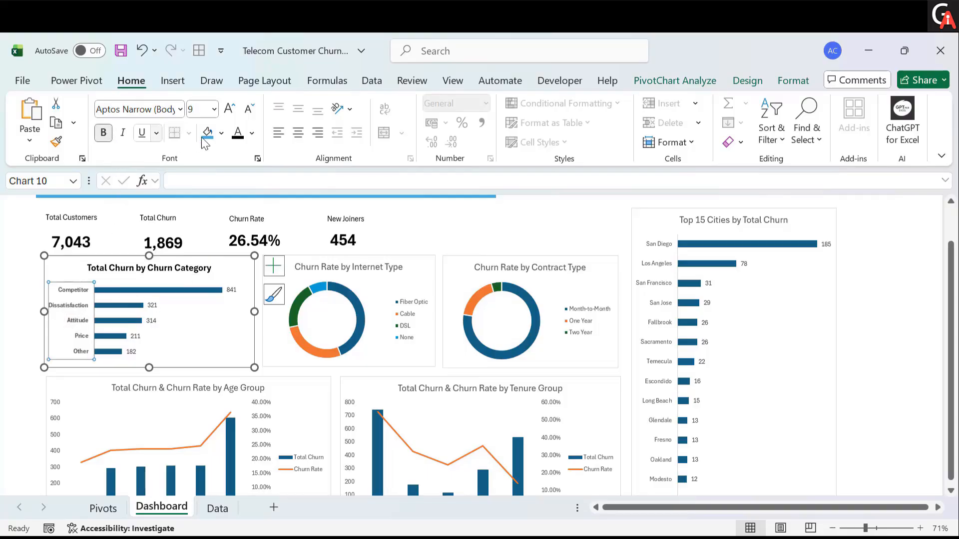
{"action": "left_click", "coordinate": [237, 133]}
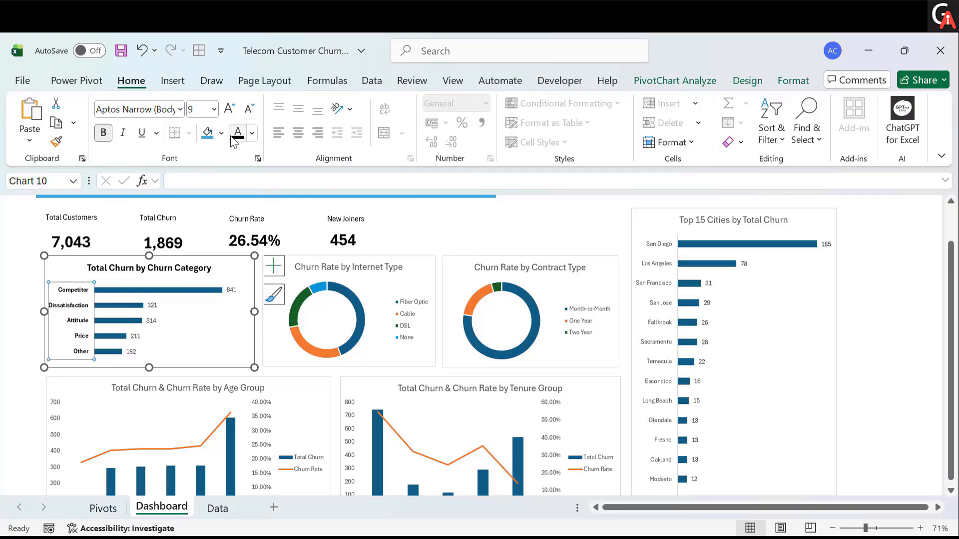
{"action": "left_click", "coordinate": [151, 305]}
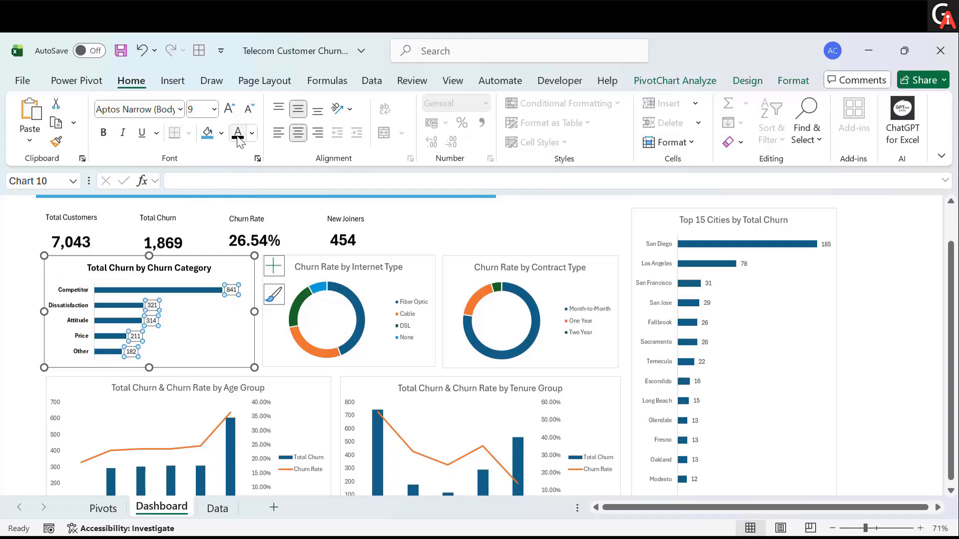
{"action": "key", "text": "ctrl+b"}
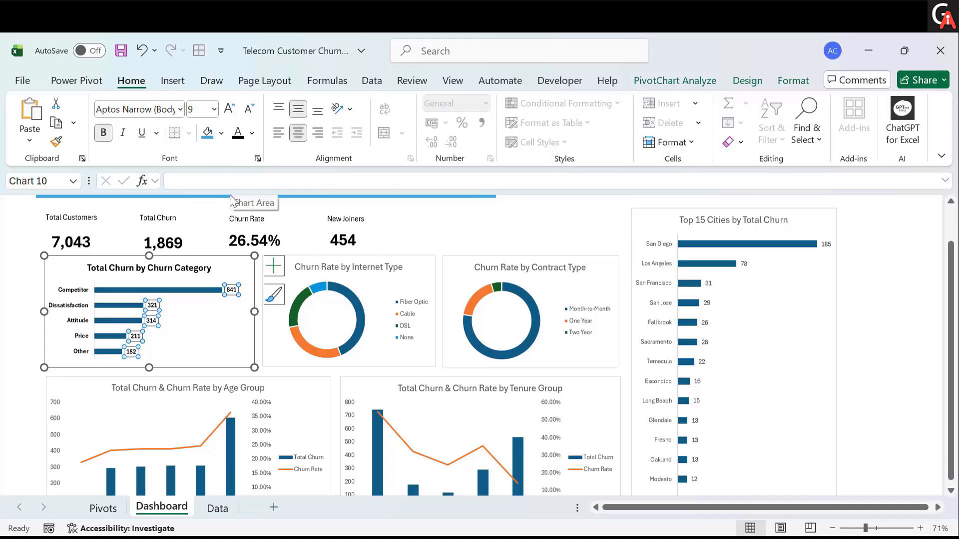
- Bold the titles of the Internet Type, Contract Type, Tenure Group and Age Group charts
{"action": "left_click", "coordinate": [317, 268]}
{"action": "key", "text": "ctrl+b"}
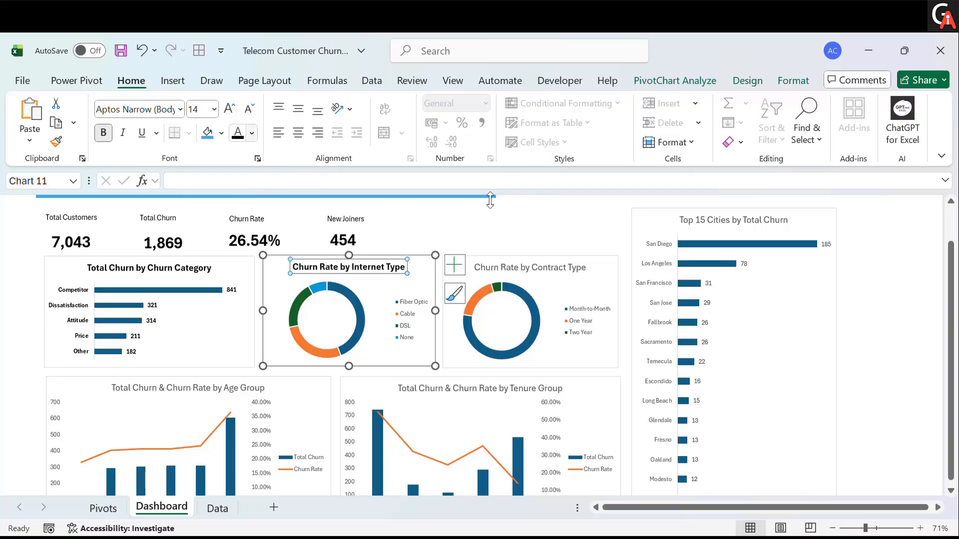
{"action": "left_click", "coordinate": [540, 268]}
{"action": "key", "text": "ctrl+b"}
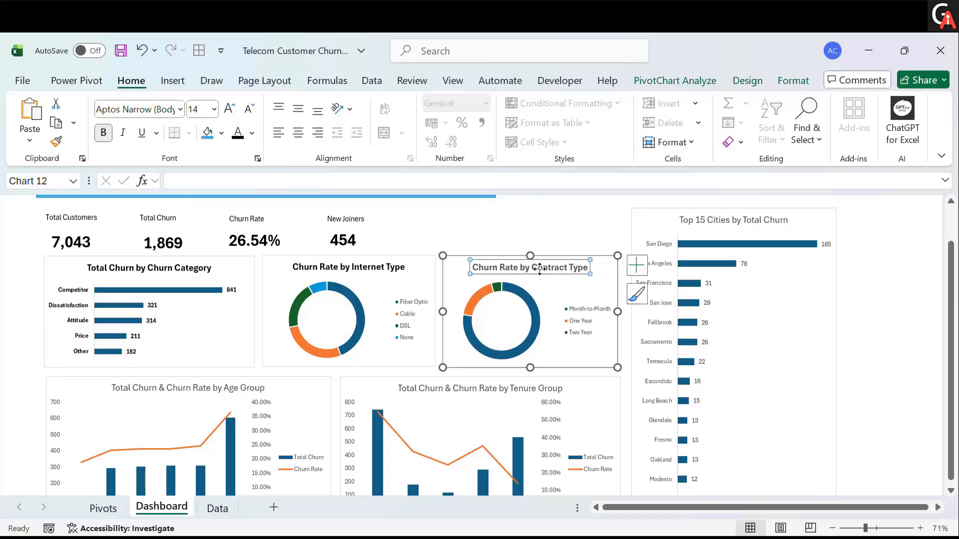
{"action": "left_click", "coordinate": [423, 388]}
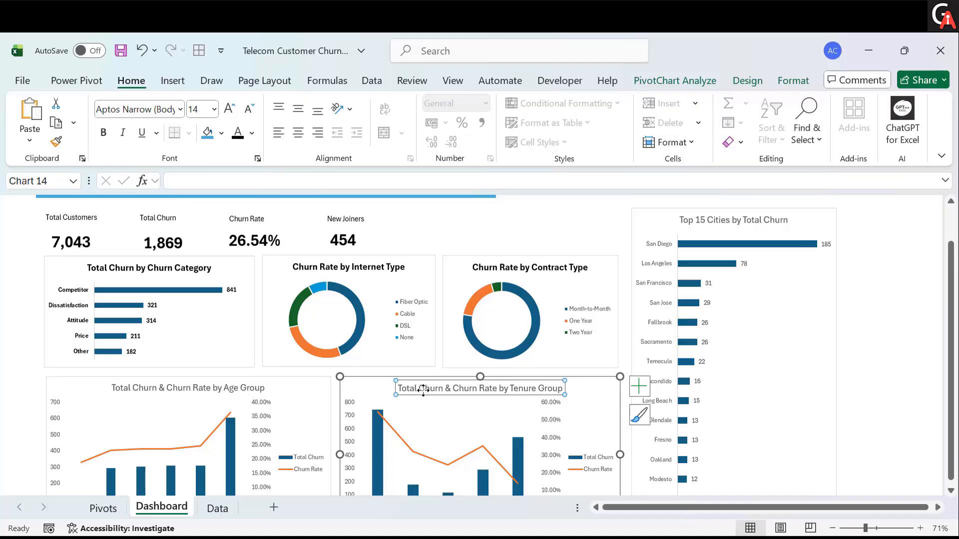
{"action": "key", "text": "ctrl+b"}
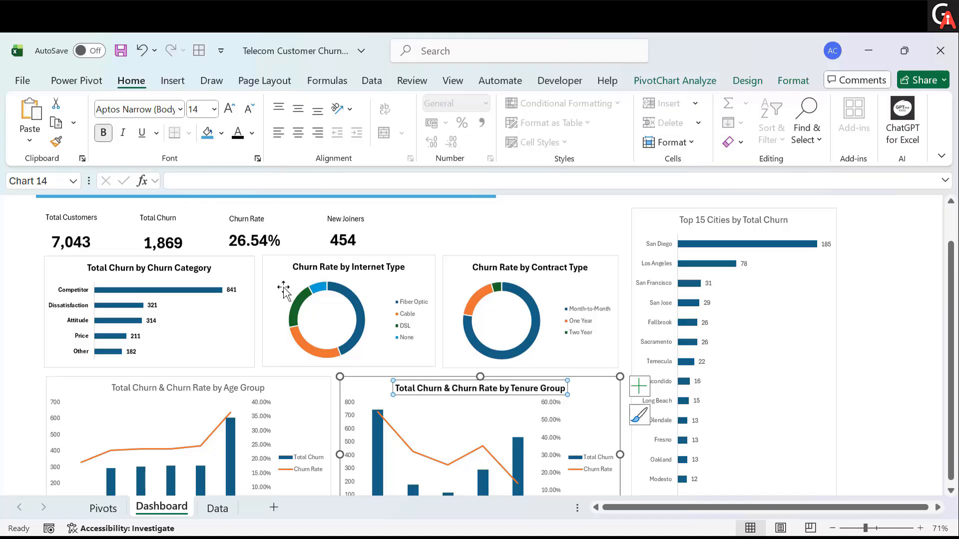
{"action": "left_click", "coordinate": [184, 388]}
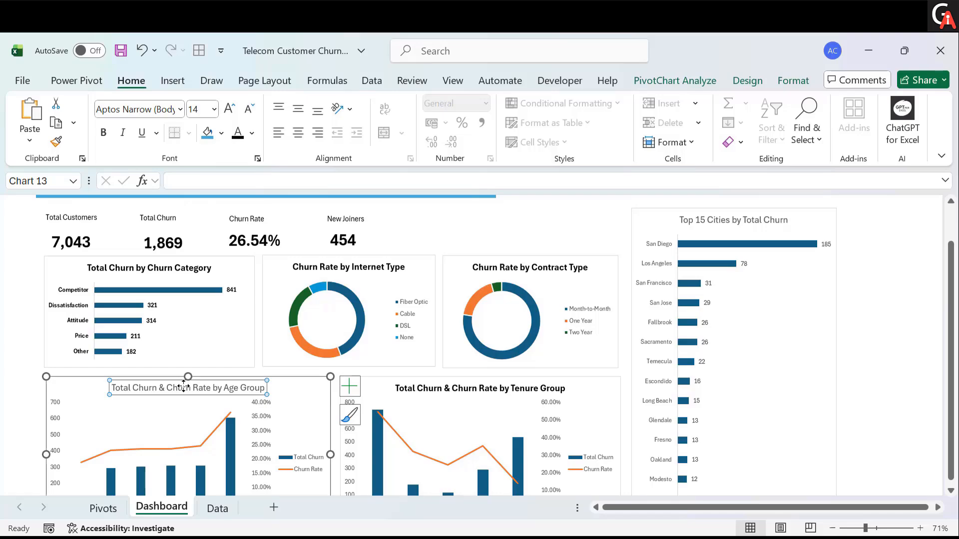
{"action": "key", "text": "ctrl+b"}
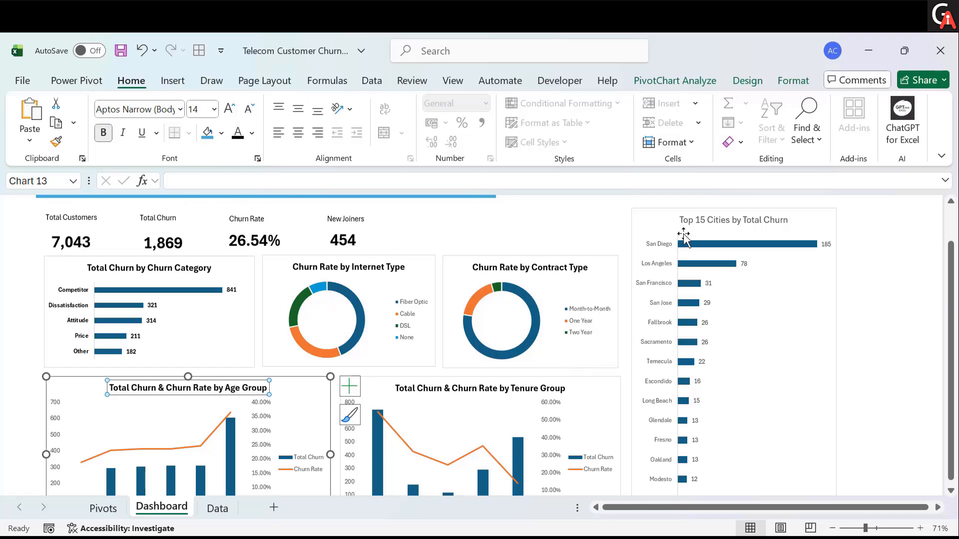
- Bold the Top 15 Cities chart's title, city axis labels and data labels
{"action": "left_click", "coordinate": [695, 220]}
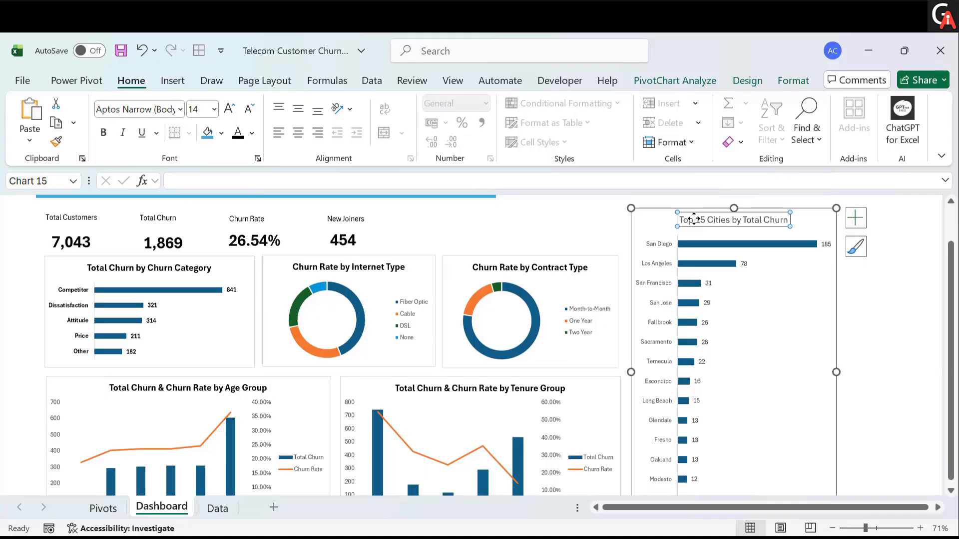
{"action": "key", "text": "ctrl+b"}
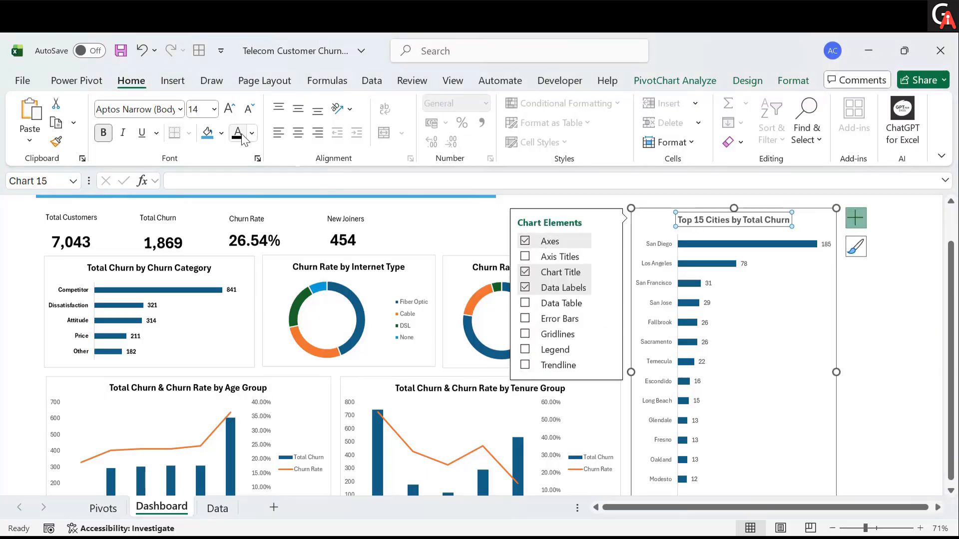
{"action": "left_click", "coordinate": [671, 244]}
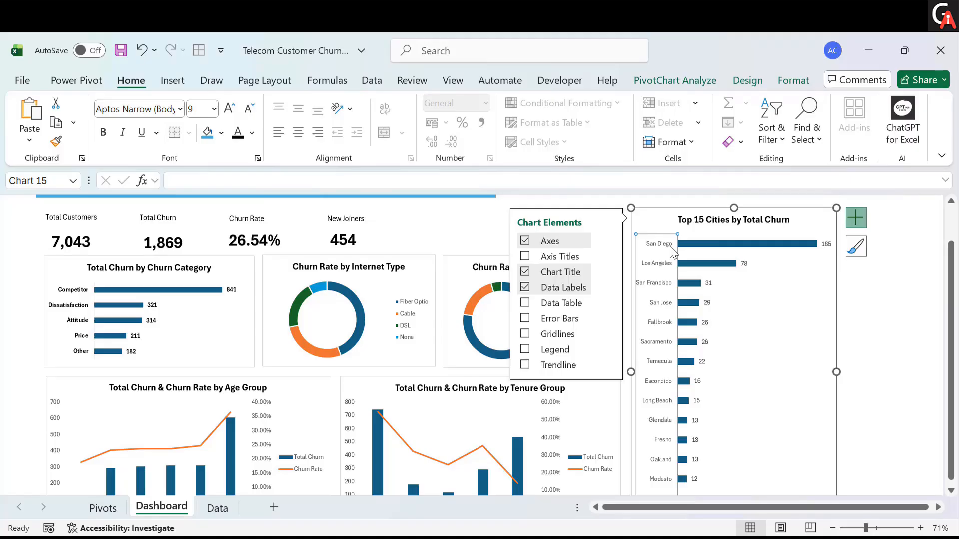
{"action": "key", "text": "ctrl+b"}
{"action": "left_click", "coordinate": [746, 263]}
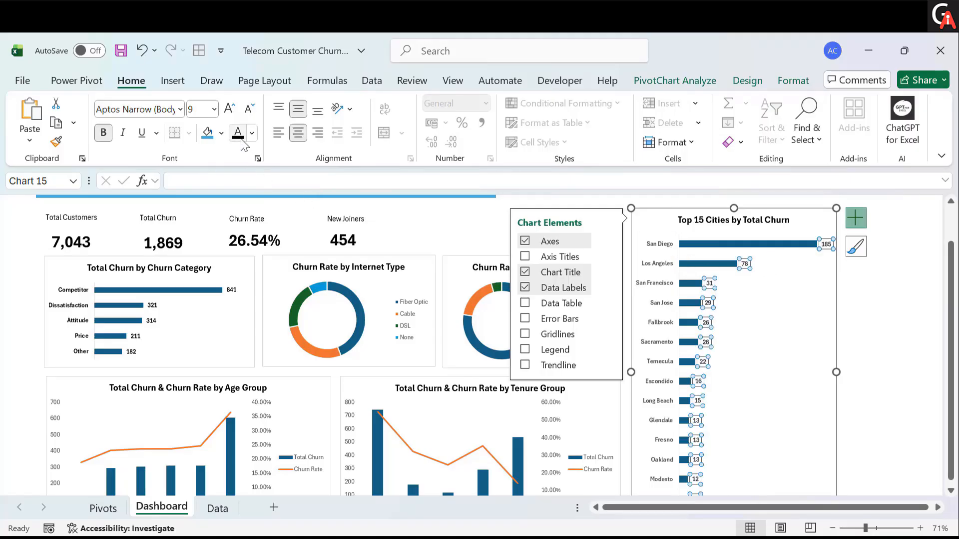
- Move the Internet Type chart's legend to the top, increase its font size to 10 and bold it
{"action": "left_click", "coordinate": [385, 306]}
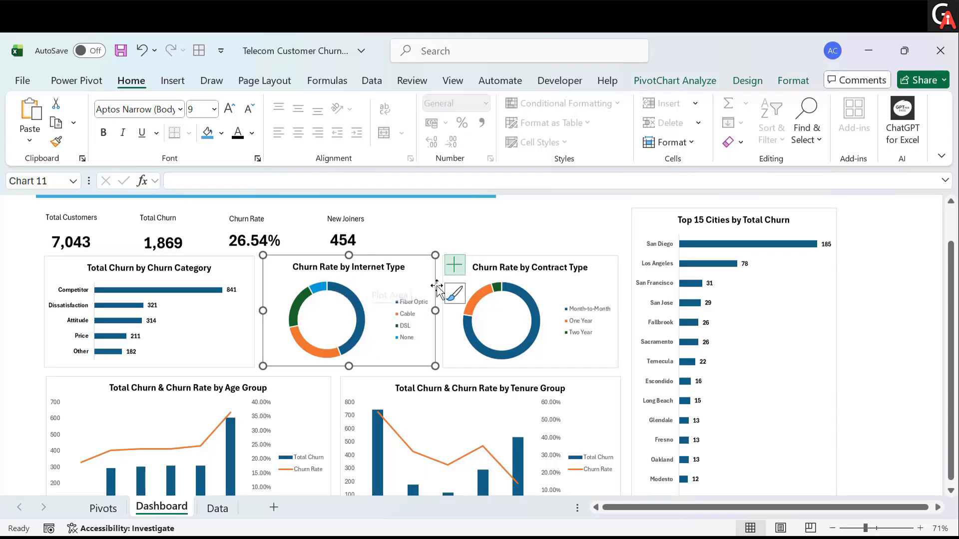
{"action": "left_click", "coordinate": [455, 265]}
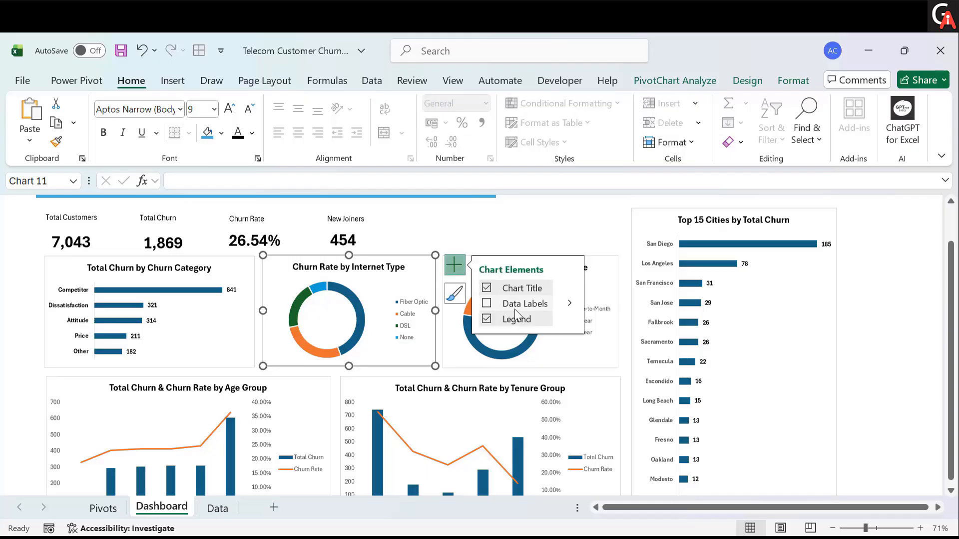
{"action": "left_click", "coordinate": [569, 319]}
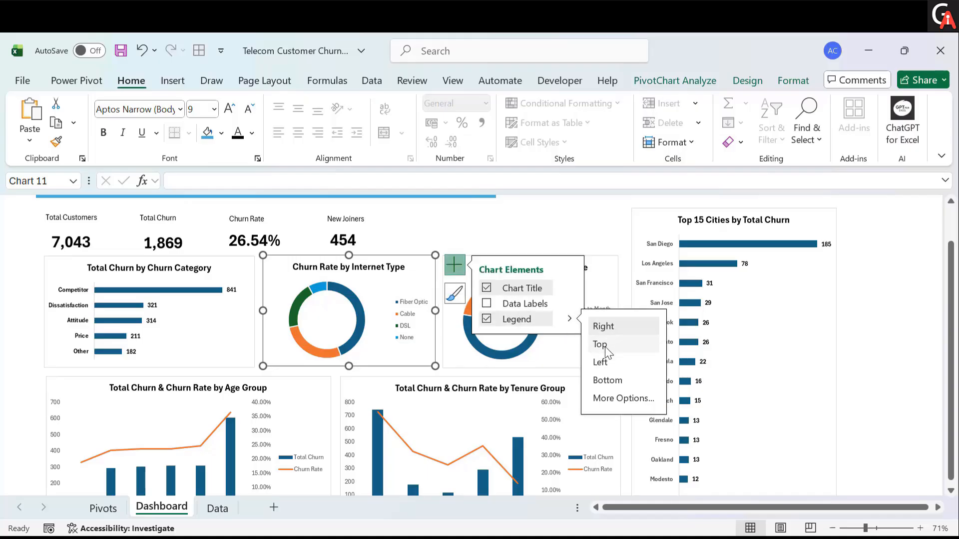
{"action": "left_click", "coordinate": [601, 345]}
{"action": "left_click", "coordinate": [357, 283]}
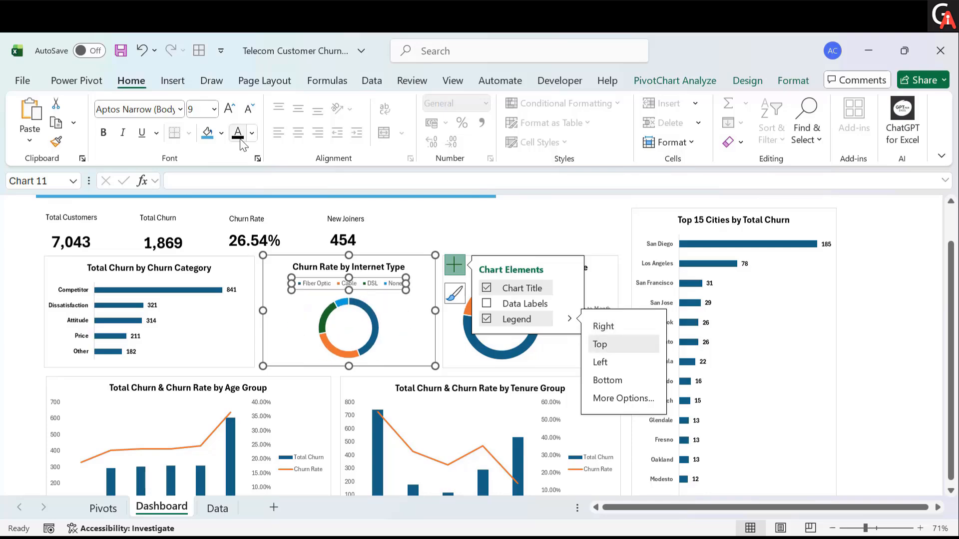
{"action": "left_click", "coordinate": [228, 110]}
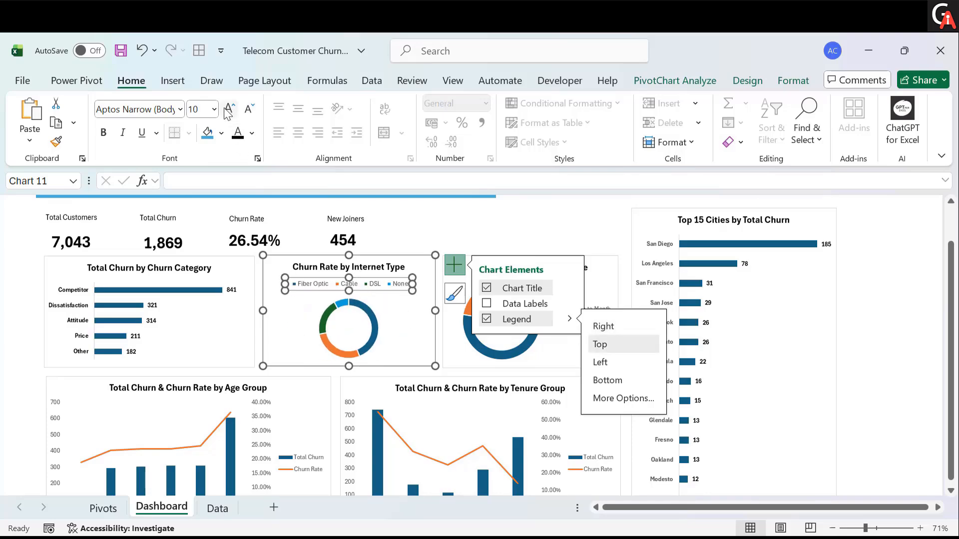
{"action": "left_click", "coordinate": [109, 138]}
- Increase the Contract Type chart's legend font size to 10 and make it bold
{"action": "scroll", "coordinate": [424, 336], "scroll_direction": "down", "scroll_amount": 1}
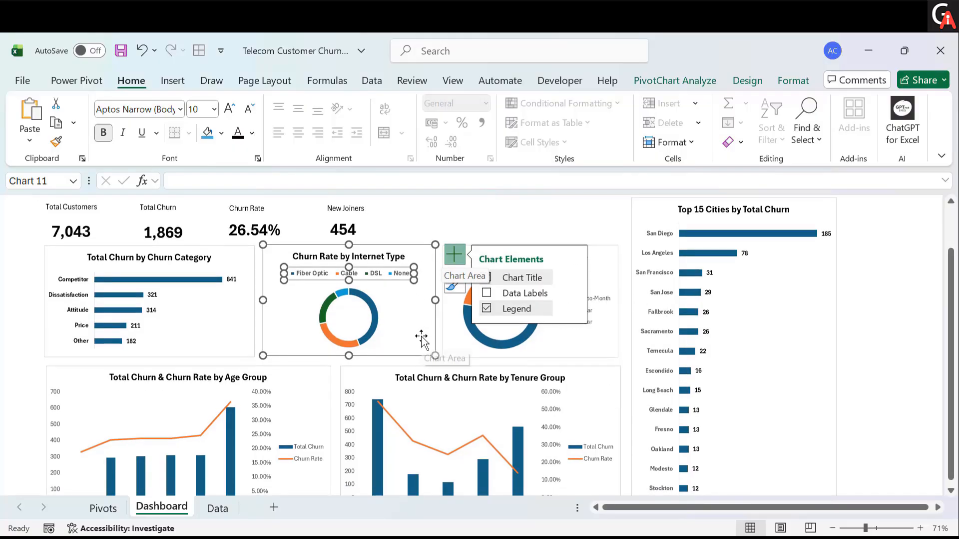
{"action": "left_click", "coordinate": [595, 266]}
{"action": "left_click", "coordinate": [580, 307]}
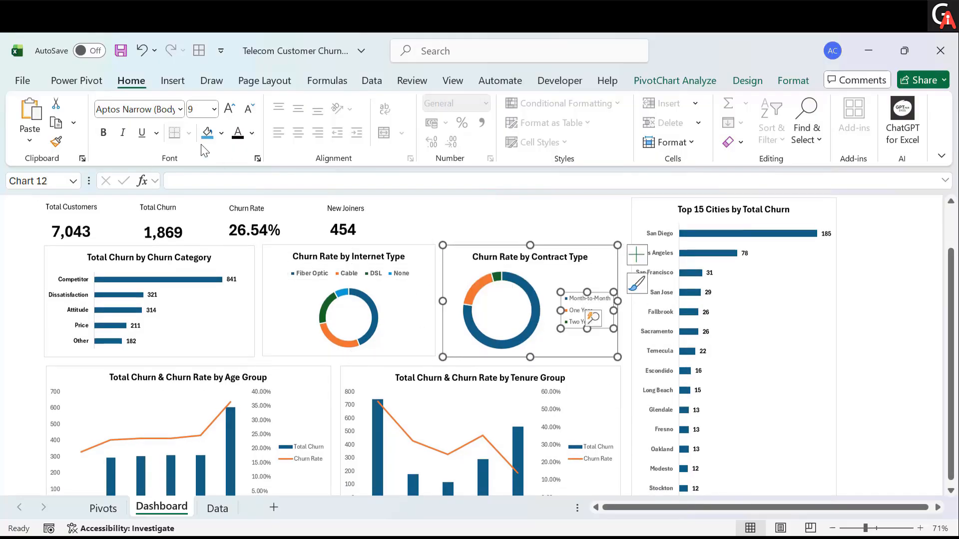
{"action": "left_click", "coordinate": [228, 111]}
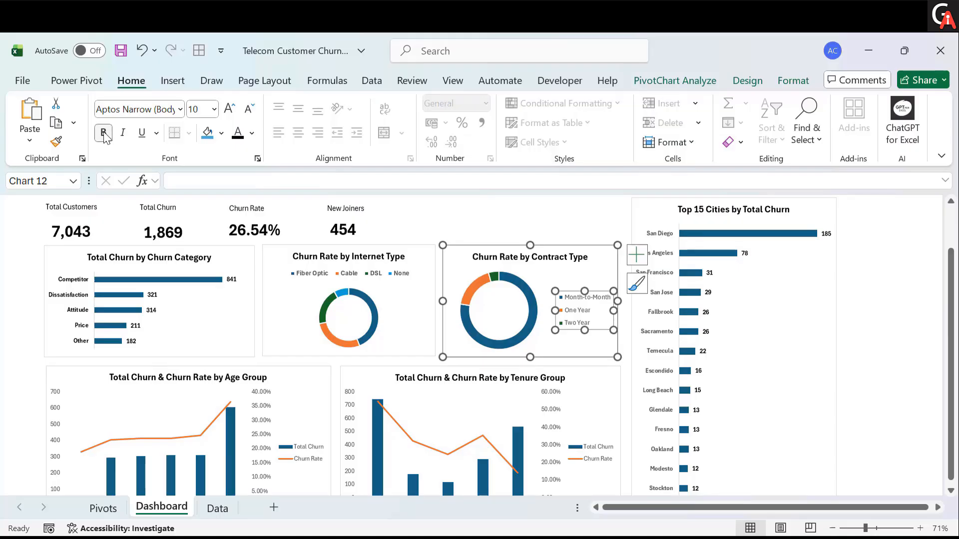
{"action": "left_click", "coordinate": [103, 133]}
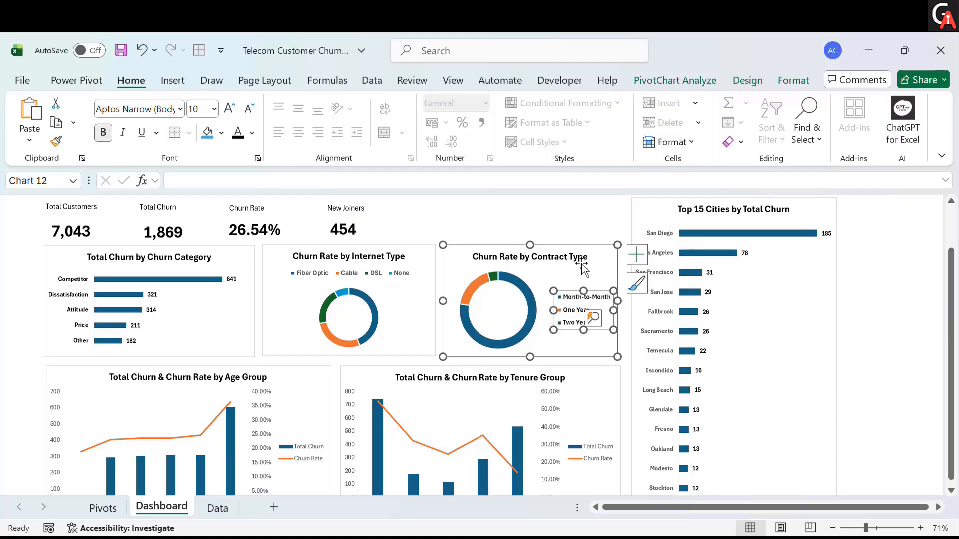
- Move the Contract Type chart's legend to the top of the chart
{"action": "left_click", "coordinate": [637, 254]}
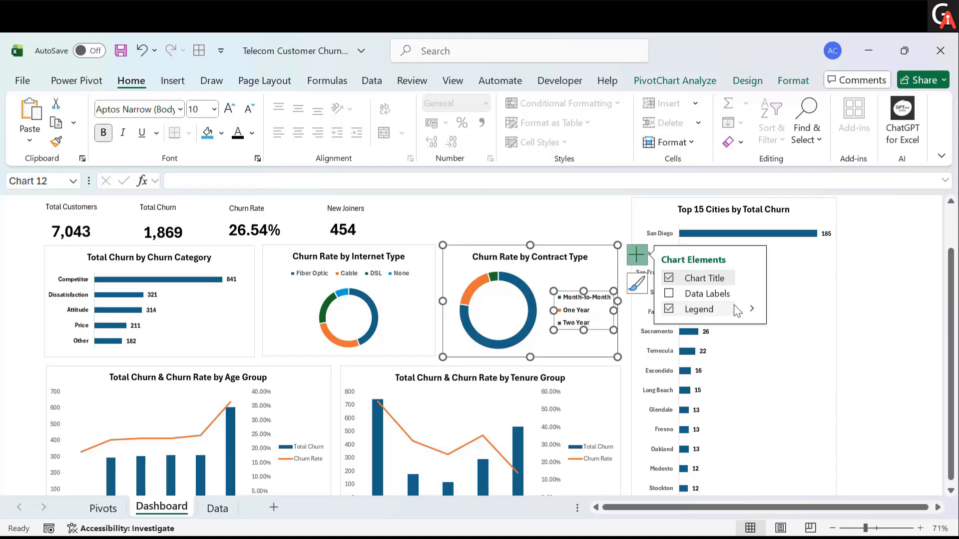
{"action": "left_click", "coordinate": [752, 308]}
{"action": "left_click", "coordinate": [779, 334]}
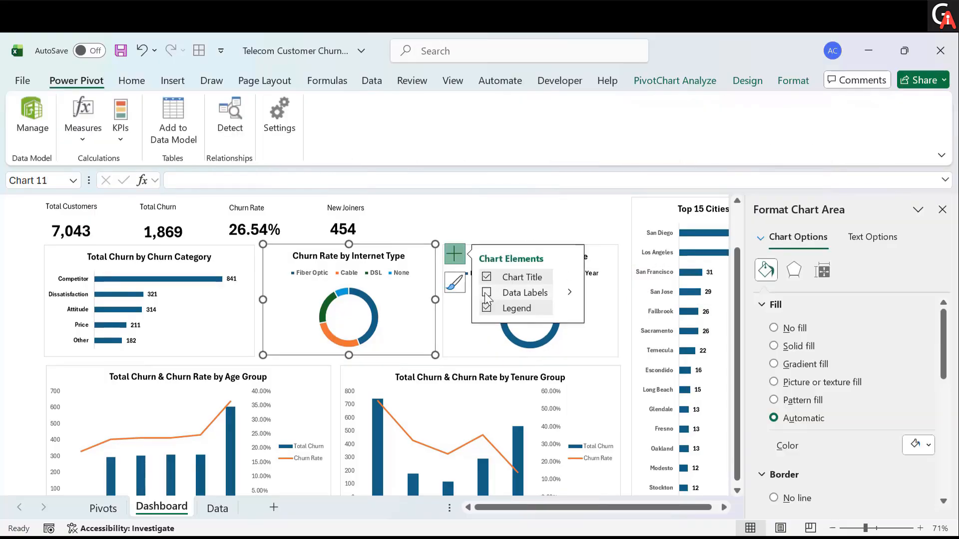
- Turn on data labels for the Internet Type doughnut chart and reposition the labels around the ring
{"action": "left_click", "coordinate": [486, 292]}
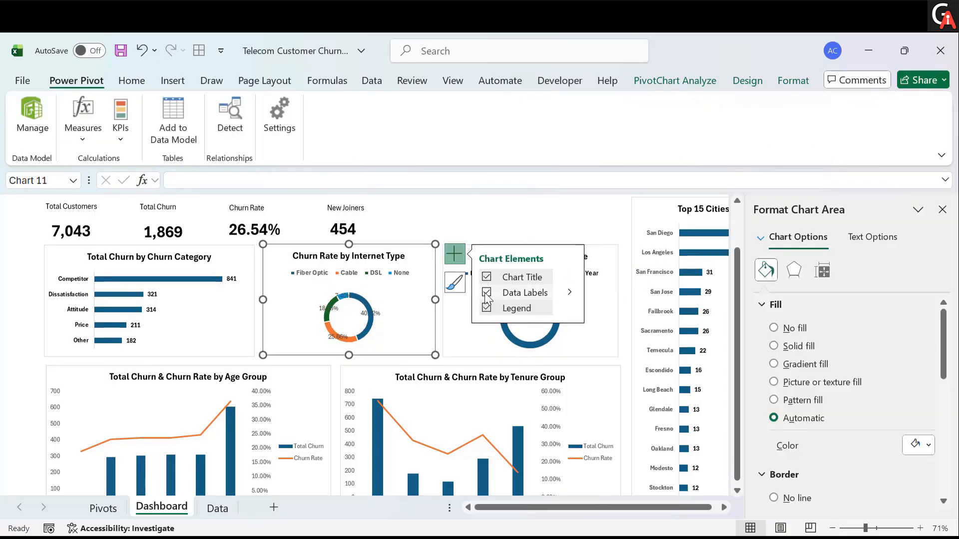
{"action": "left_click", "coordinate": [385, 309]}
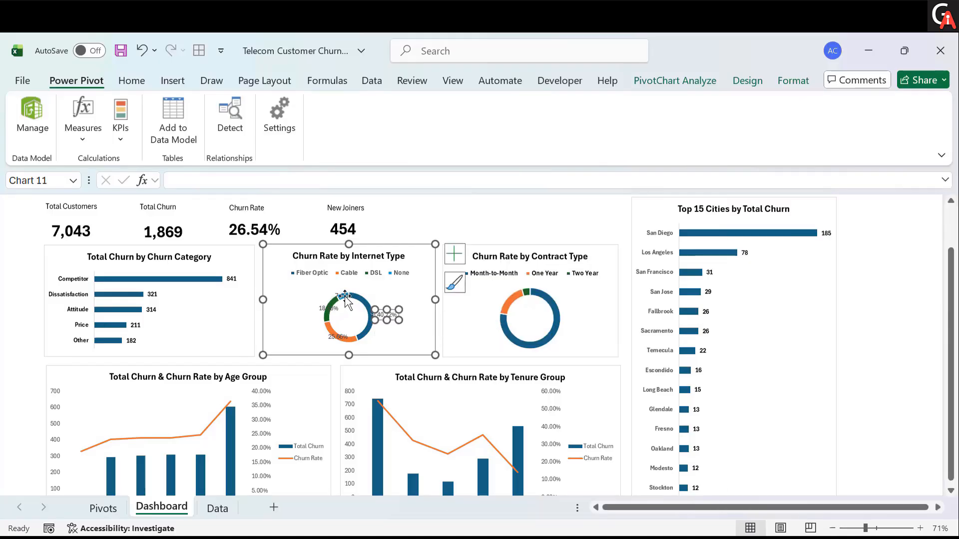
{"action": "left_click_drag", "start_coordinate": [338, 296], "coordinate": [317, 339]}
{"action": "left_click", "coordinate": [323, 309]}
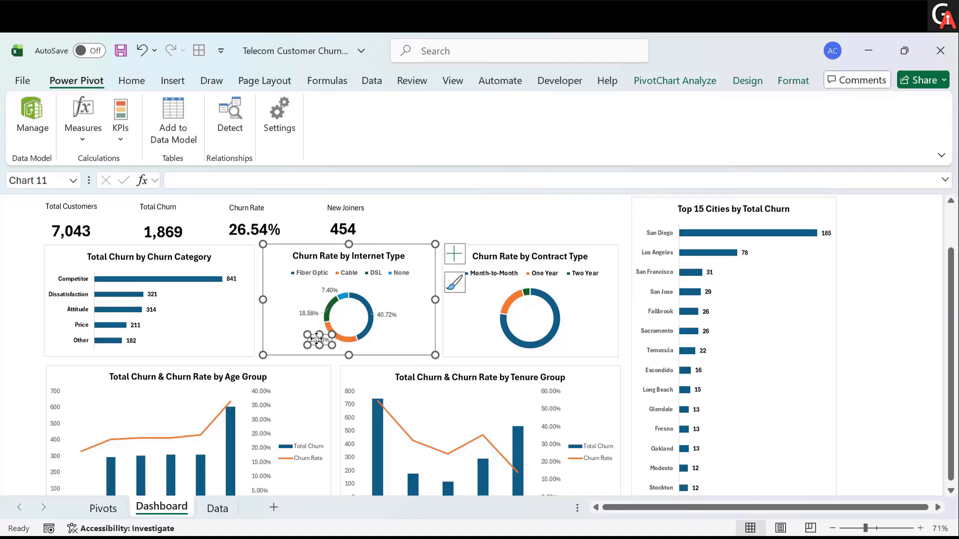
{"action": "left_click", "coordinate": [451, 211]}
- Turn on data labels for the Contract Type doughnut chart and move the labels outside the ring
{"action": "left_click", "coordinate": [559, 285]}
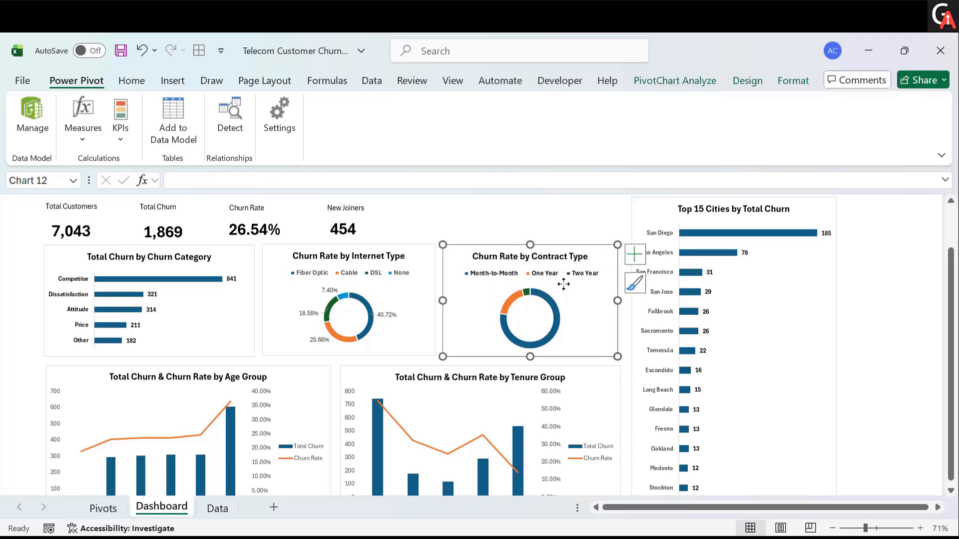
{"action": "left_click", "coordinate": [638, 255]}
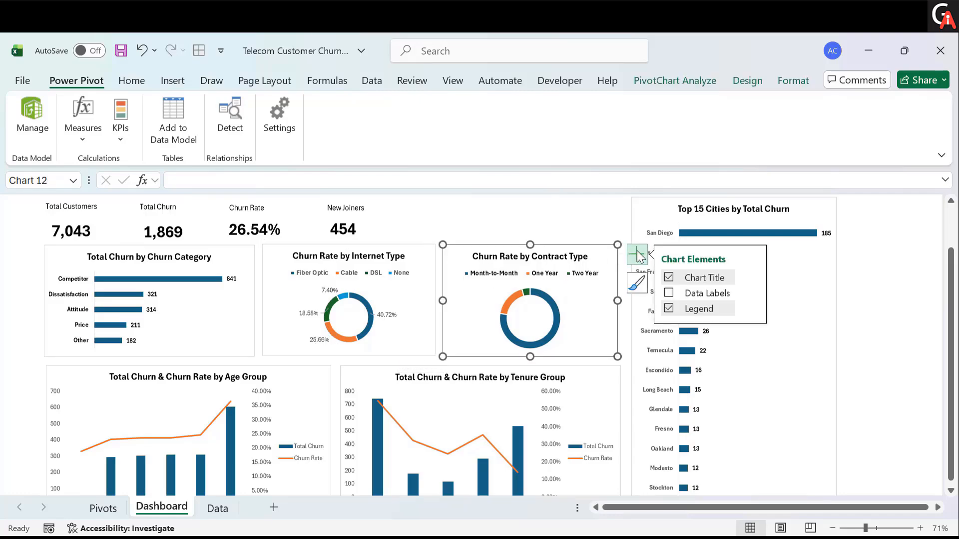
{"action": "left_click", "coordinate": [670, 293]}
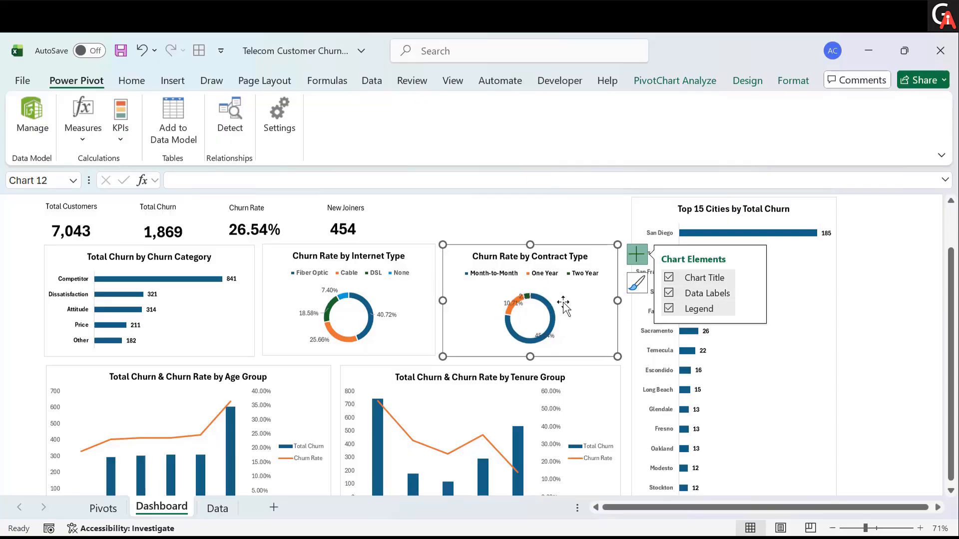
{"action": "left_click_drag", "start_coordinate": [543, 334], "coordinate": [564, 343]}
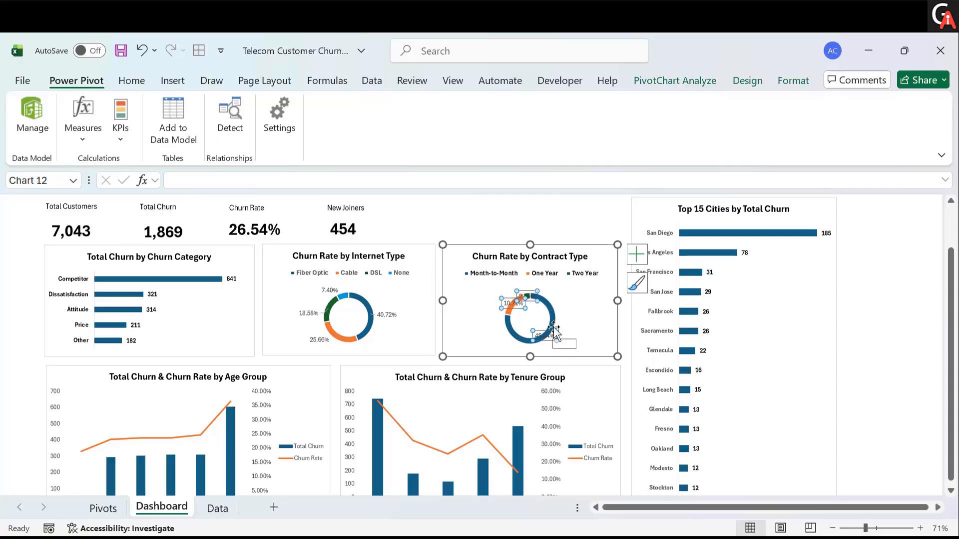
{"action": "left_click_drag", "start_coordinate": [532, 295], "coordinate": [550, 288]}
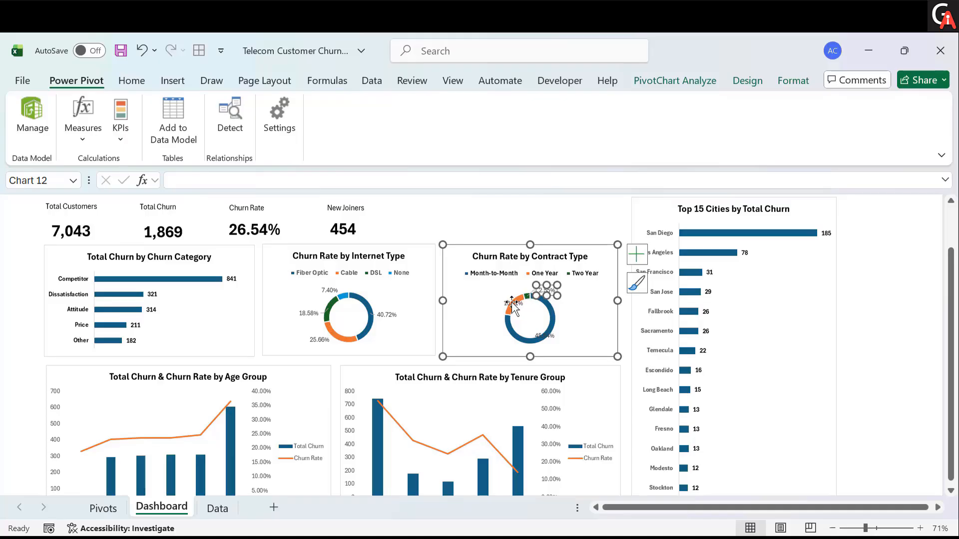
{"action": "left_click_drag", "start_coordinate": [513, 303], "coordinate": [494, 303]}
{"action": "left_click", "coordinate": [545, 336]}
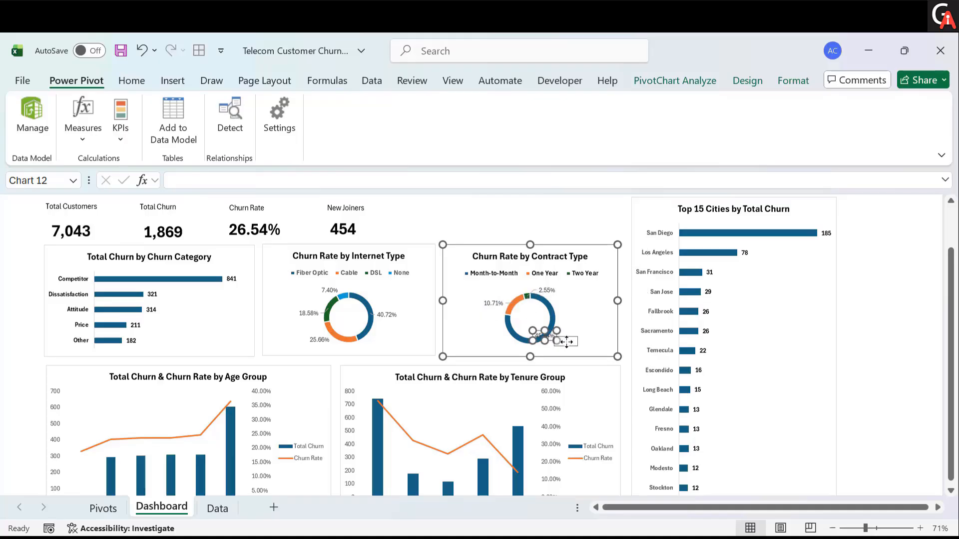
{"action": "left_click_drag", "start_coordinate": [545, 336], "coordinate": [566, 341]}
{"action": "left_click", "coordinate": [552, 204]}
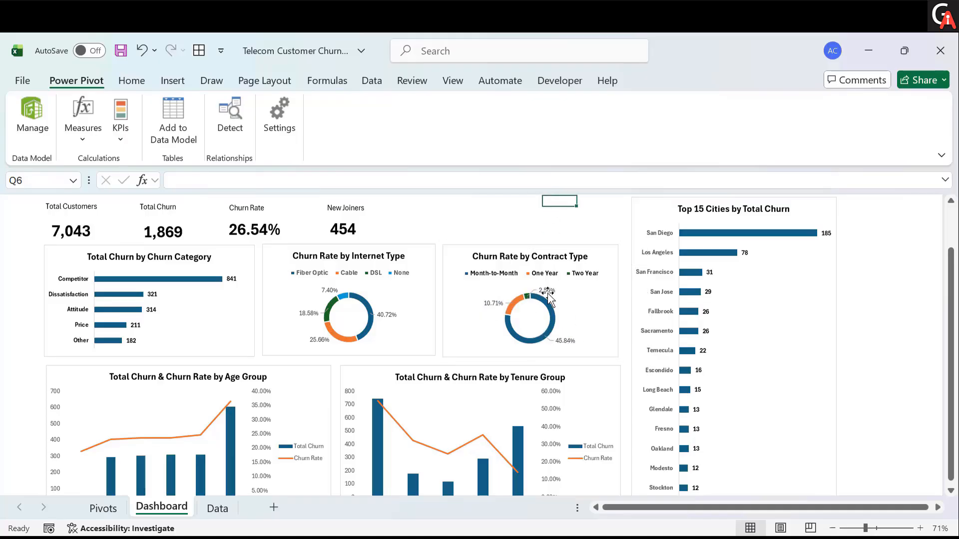
- Bold the data labels of the Contract Type and Internet Type charts
{"action": "left_click", "coordinate": [547, 291]}
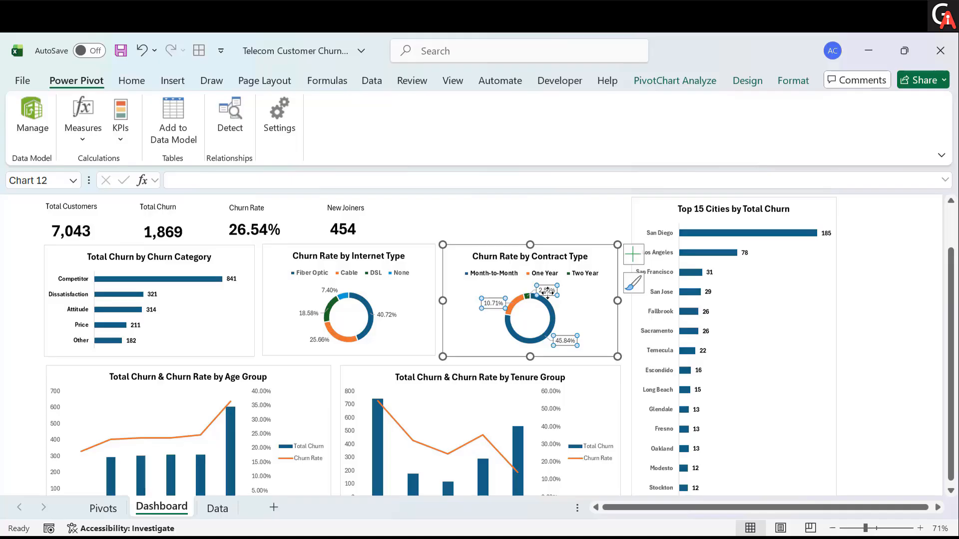
{"action": "left_click", "coordinate": [122, 83]}
{"action": "key", "text": "ctrl+b"}
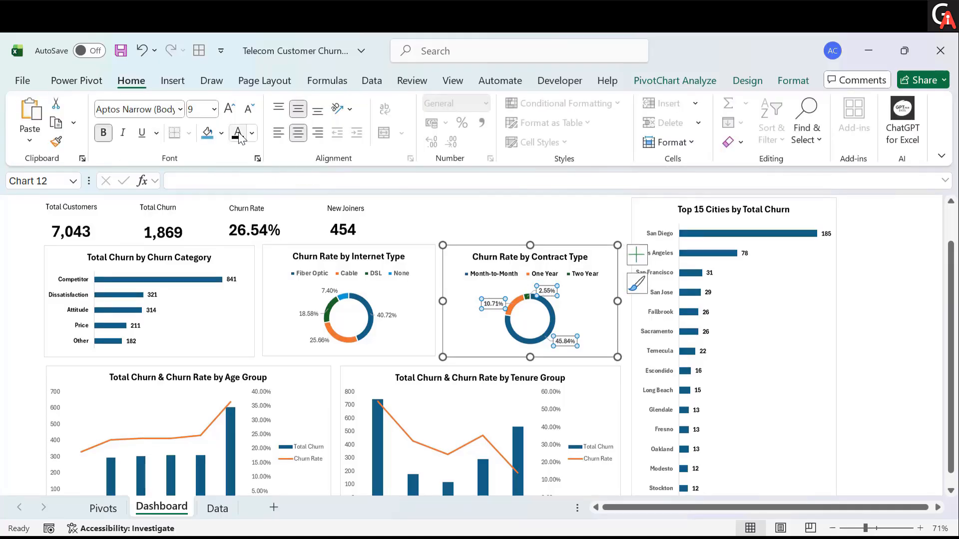
{"action": "left_click", "coordinate": [379, 310]}
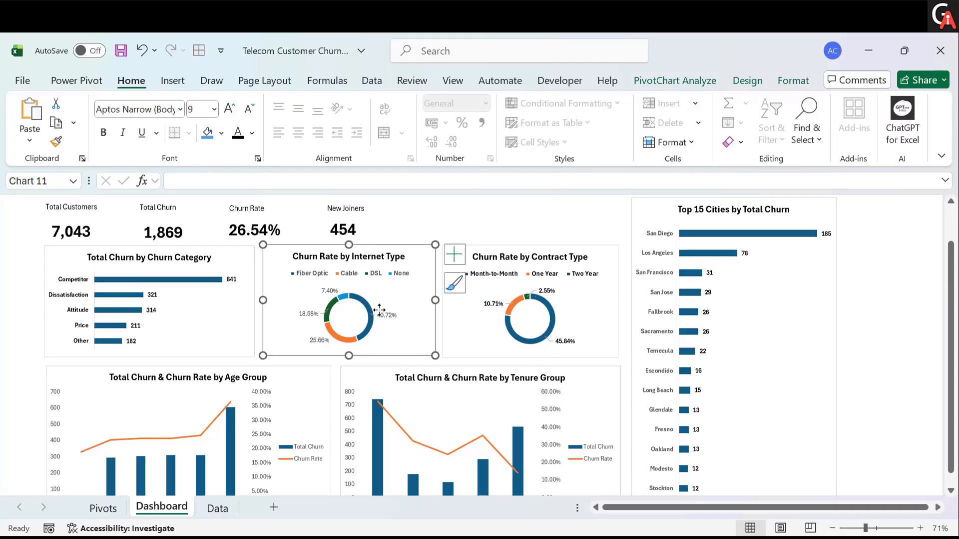
{"action": "left_click", "coordinate": [383, 316]}
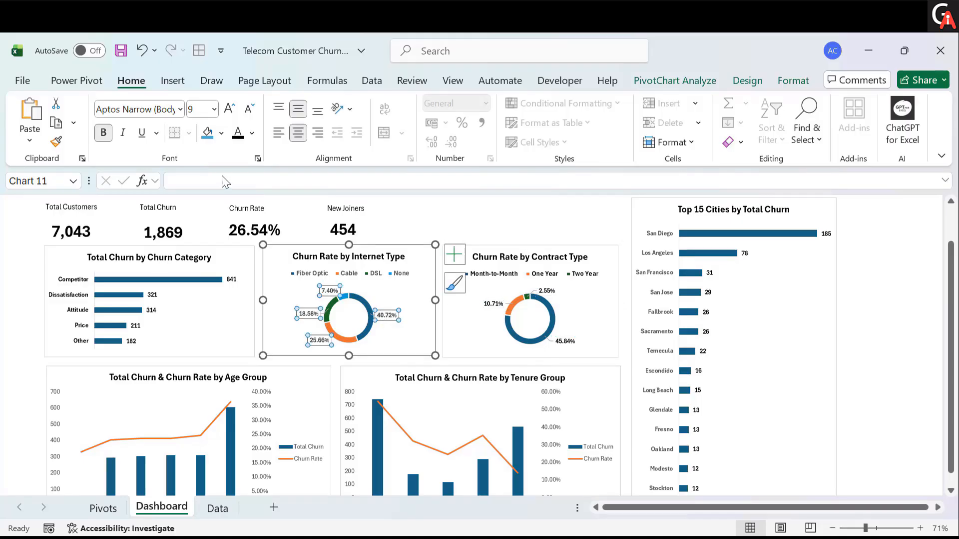
{"action": "left_click", "coordinate": [434, 231]}
{"action": "scroll", "coordinate": [698, 357], "scroll_direction": "up", "scroll_amount": 1}
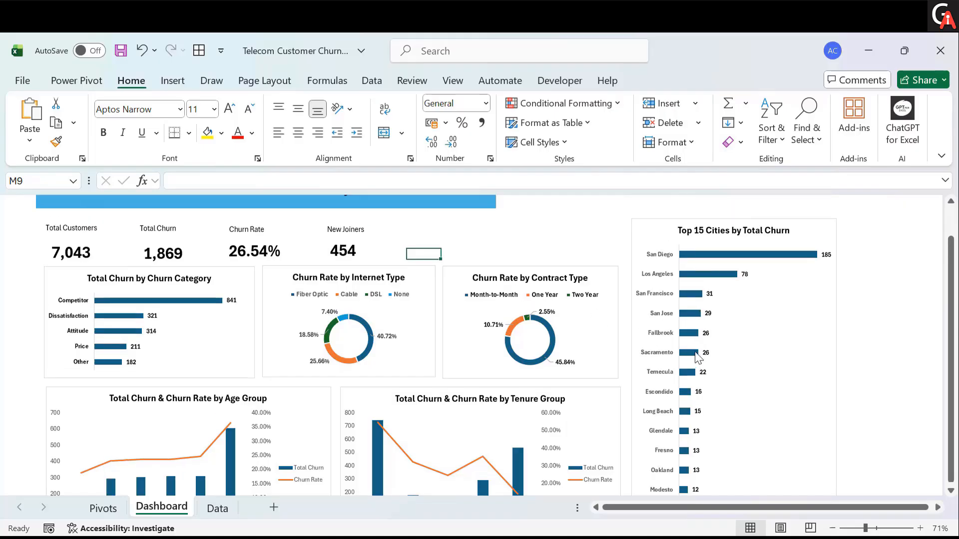
{"action": "scroll", "coordinate": [698, 357], "scroll_direction": "up", "scroll_amount": 1}
{"action": "left_click", "coordinate": [667, 306]}
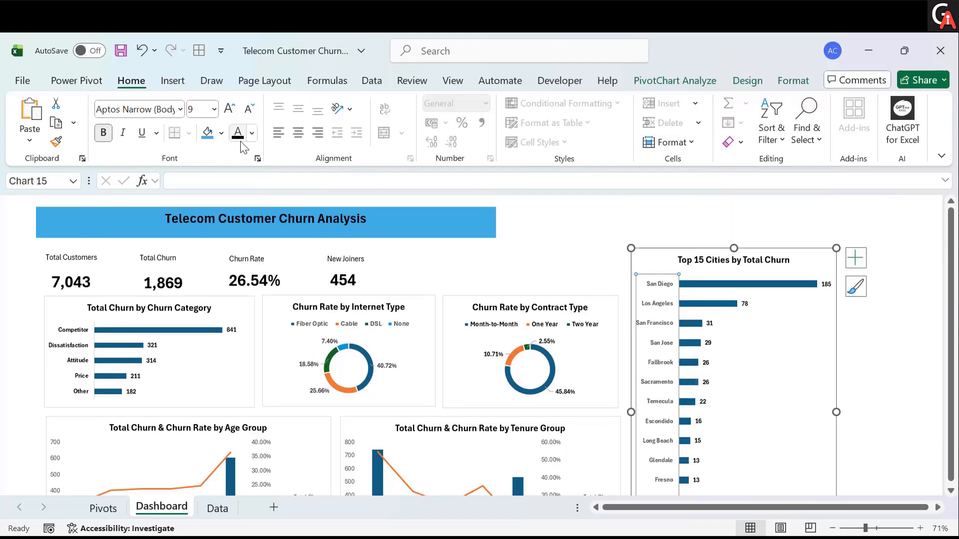
{"action": "left_click", "coordinate": [559, 265]}
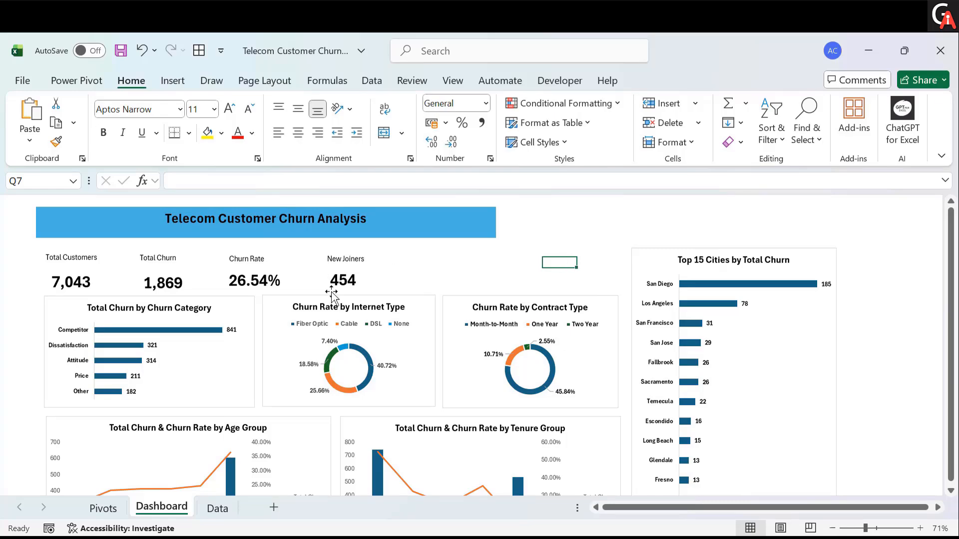
- Move the Age Group chart's legend to the top of the chart
{"action": "scroll", "coordinate": [426, 386], "scroll_direction": "down", "scroll_amount": 3}
{"action": "scroll", "coordinate": [425, 386], "scroll_direction": "up", "scroll_amount": 1}
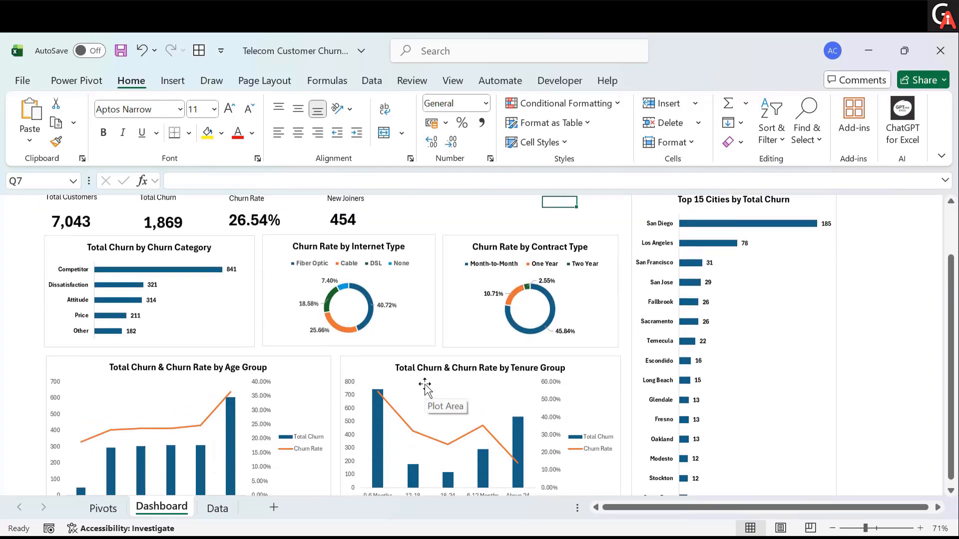
{"action": "scroll", "coordinate": [425, 386], "scroll_direction": "down", "scroll_amount": 1}
{"action": "left_click", "coordinate": [327, 365]}
{"action": "scroll", "coordinate": [326, 366], "scroll_direction": "down", "scroll_amount": 2}
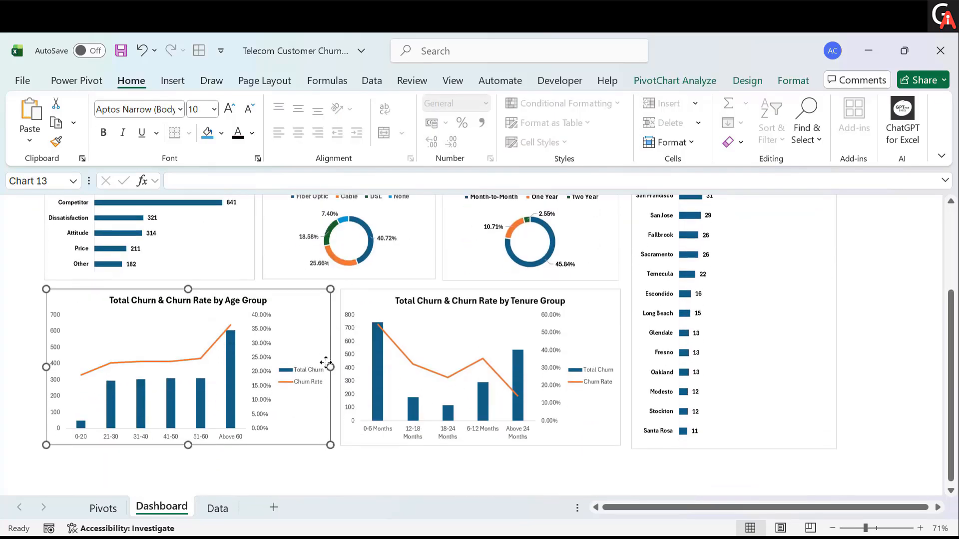
{"action": "left_click", "coordinate": [349, 298]}
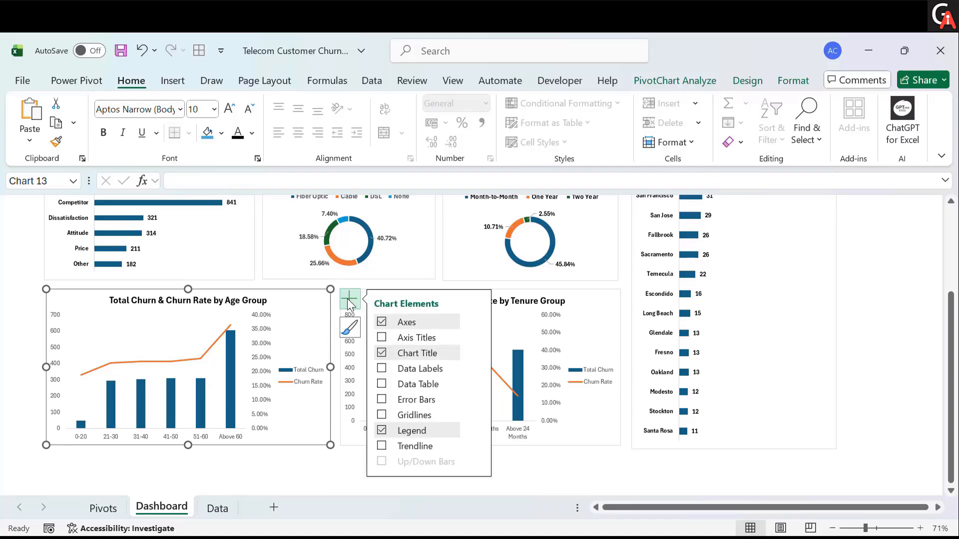
{"action": "scroll", "coordinate": [418, 227], "scroll_direction": "up", "scroll_amount": 2}
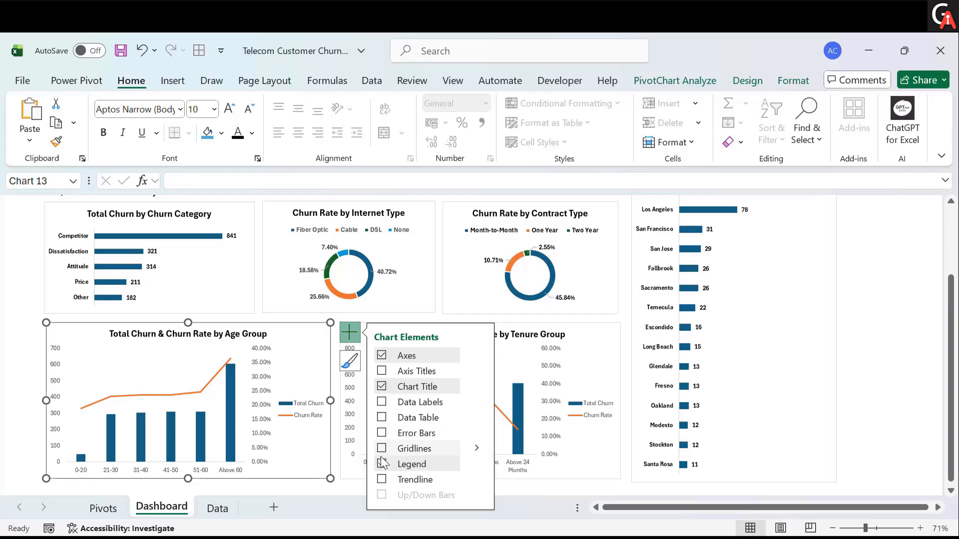
{"action": "left_click", "coordinate": [475, 464]}
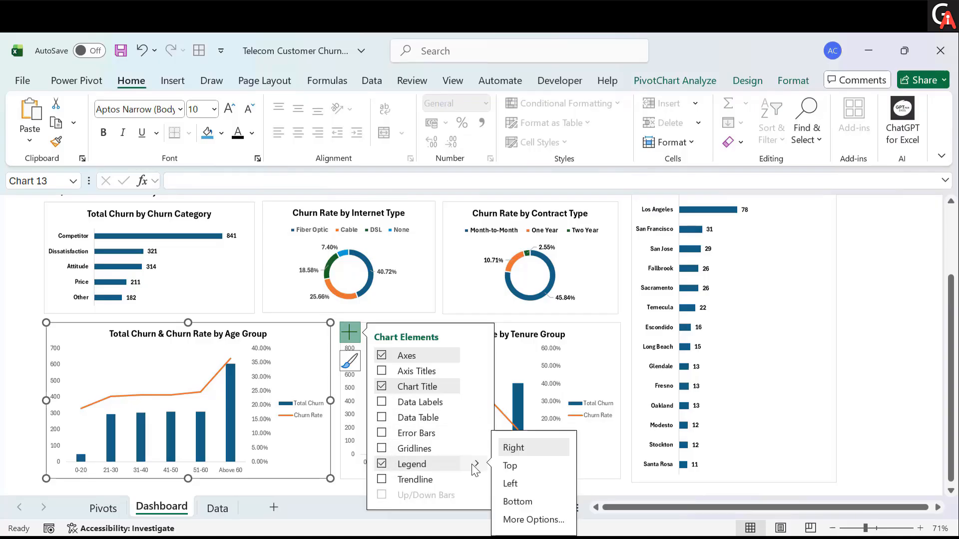
{"action": "left_click", "coordinate": [509, 466]}
- Move the Tenure Group chart's legend to the top of the chart
{"action": "left_click", "coordinate": [583, 345]}
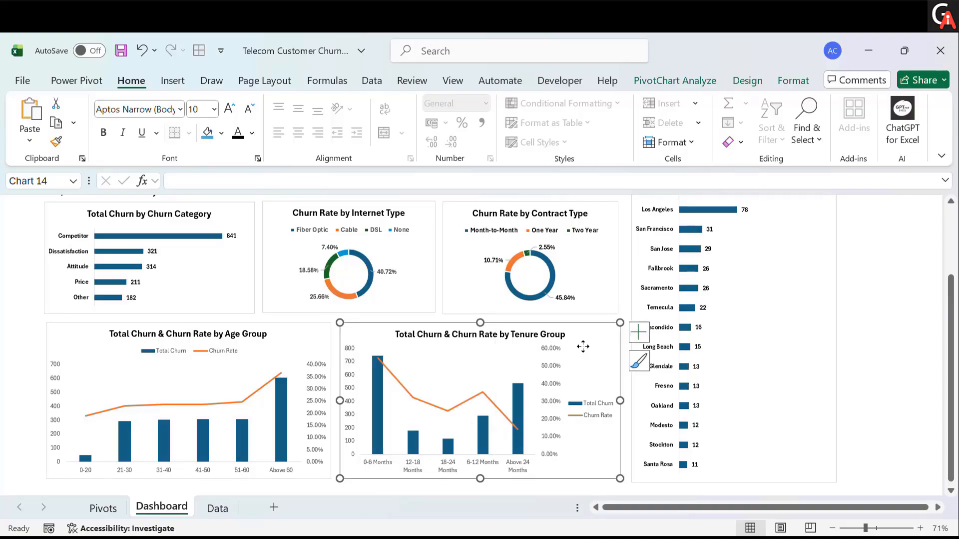
{"action": "left_click", "coordinate": [639, 332]}
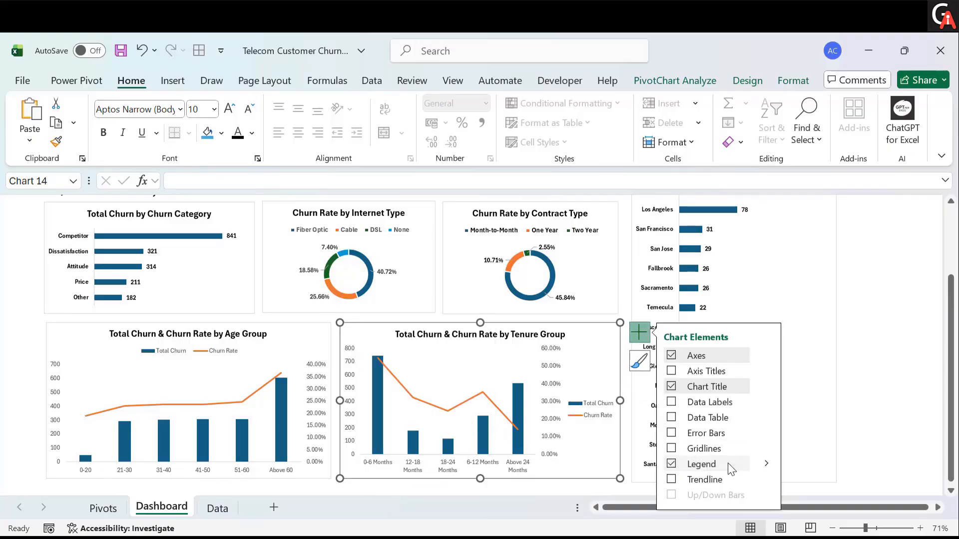
{"action": "mouse_move", "coordinate": [763, 463]}
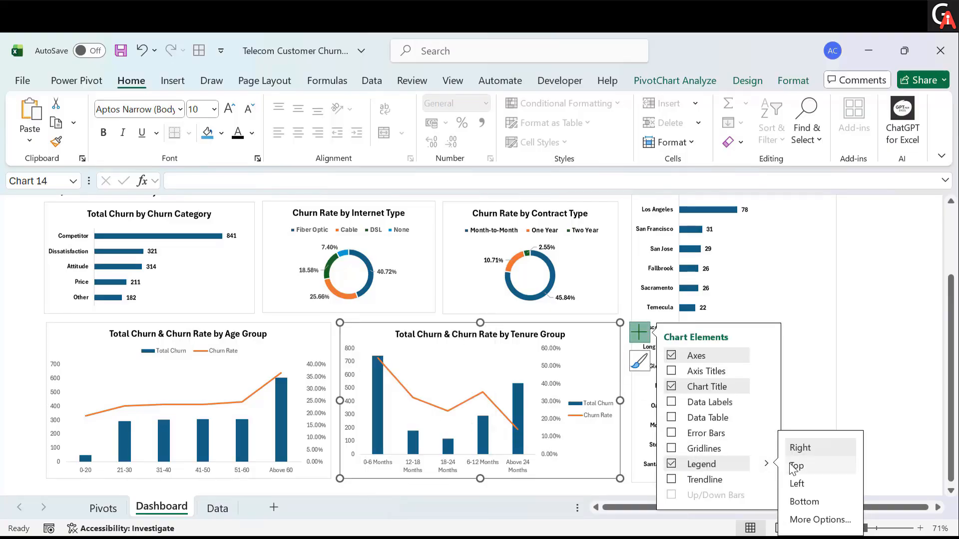
- Bold the value axis labels of the Tenure Group and Age Group charts and apply the font colour to them
{"action": "left_click", "coordinate": [350, 392]}
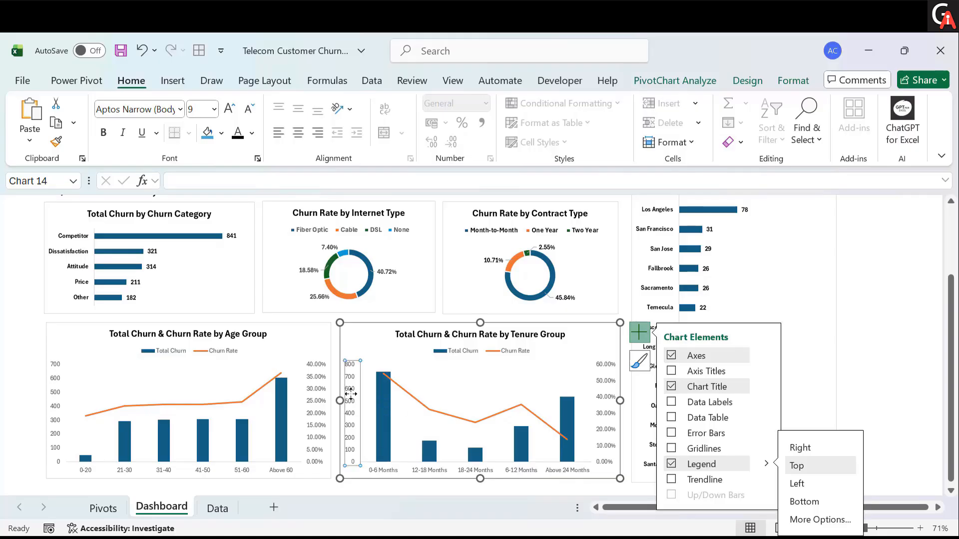
{"action": "key", "text": "ctrl+b"}
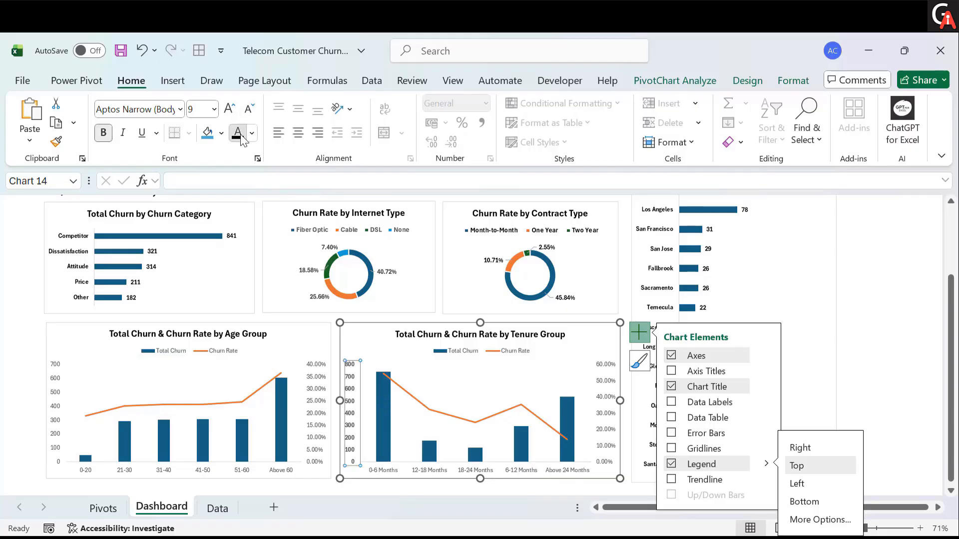
{"action": "left_click", "coordinate": [57, 384]}
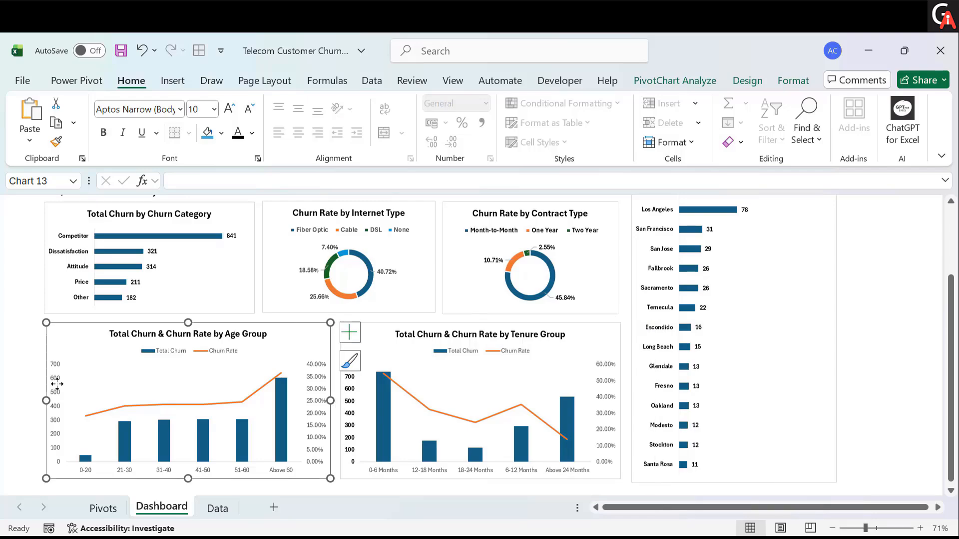
{"action": "left_click", "coordinate": [238, 132]}
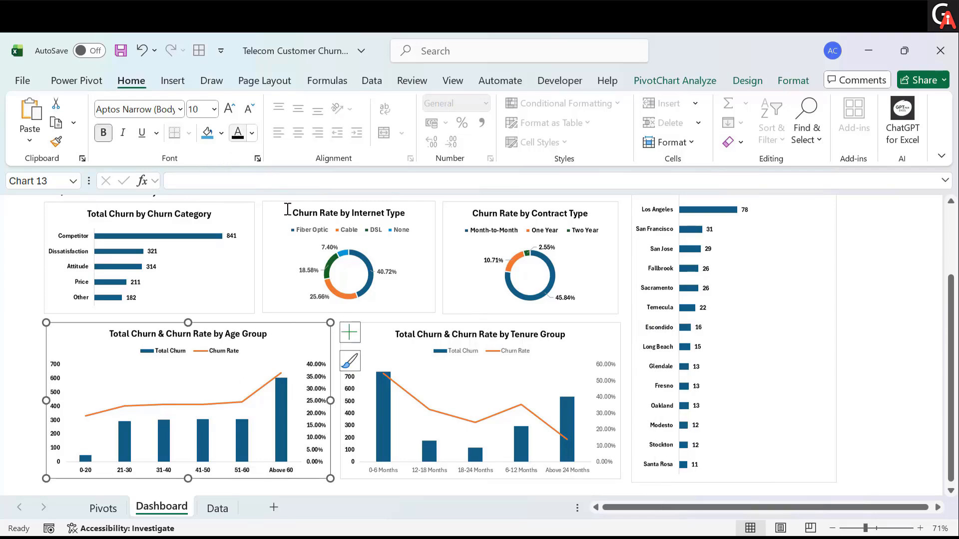
{"action": "left_click", "coordinate": [608, 388]}
{"action": "key", "text": "ctrl+b"}
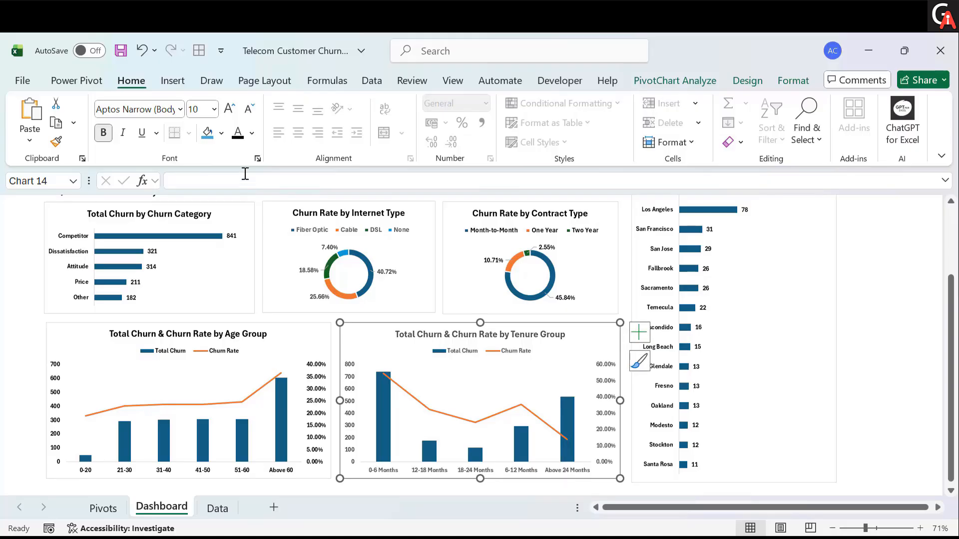
{"action": "left_click", "coordinate": [238, 132]}
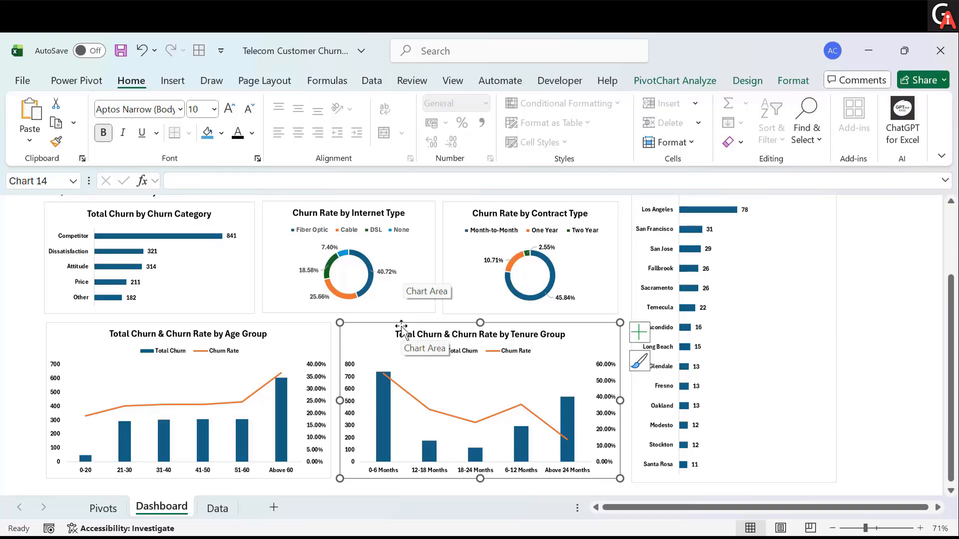
- Apply the font colour to the Internet Type chart's legend
{"action": "scroll", "coordinate": [401, 330], "scroll_direction": "up", "scroll_amount": 2}
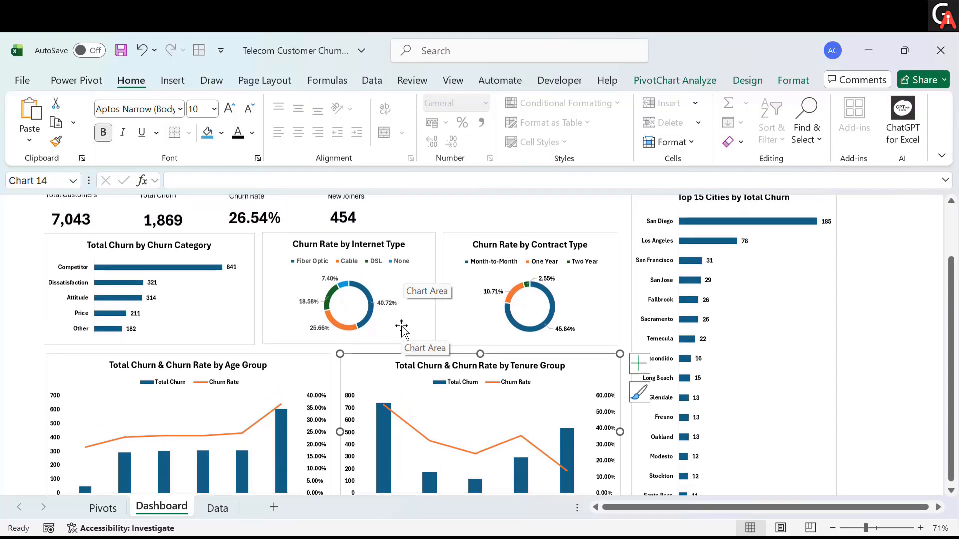
{"action": "scroll", "coordinate": [388, 320], "scroll_direction": "up", "scroll_amount": 1}
{"action": "left_click", "coordinate": [355, 272]}
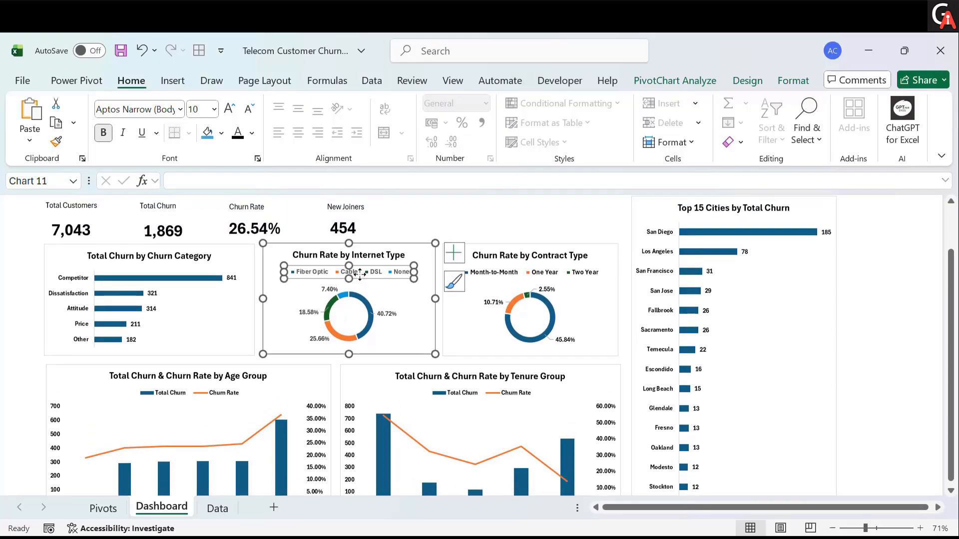
{"action": "left_click", "coordinate": [242, 134]}
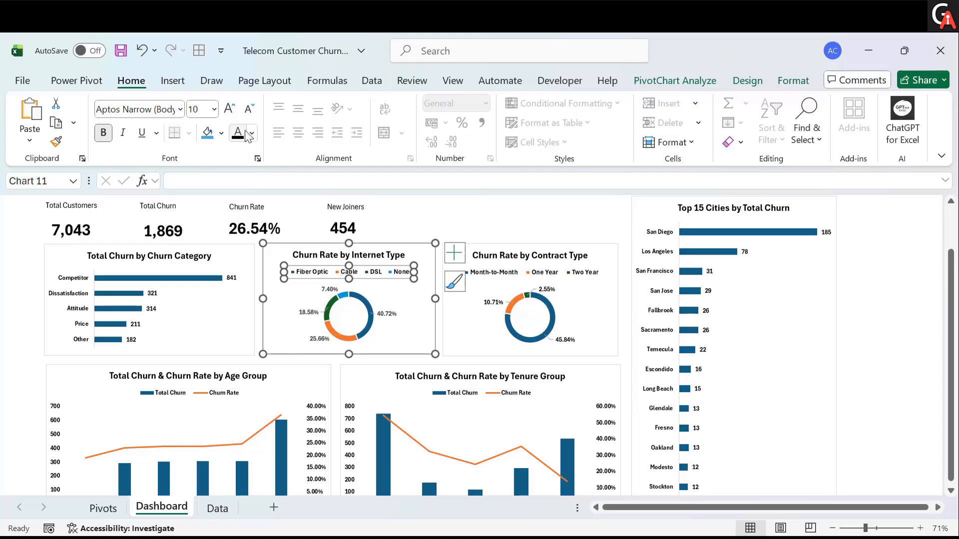
{"action": "left_click", "coordinate": [406, 223]}
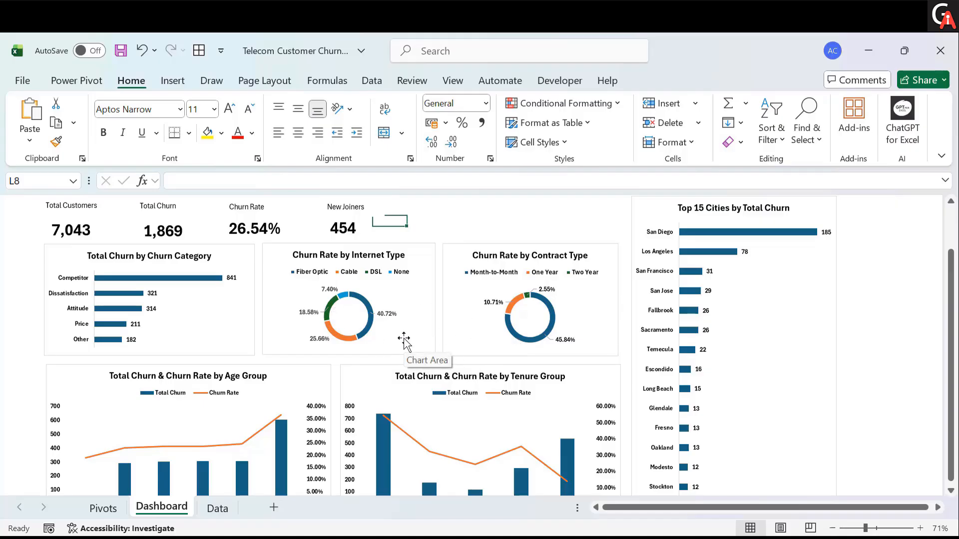
{"action": "scroll", "coordinate": [500, 255], "scroll_direction": "up", "scroll_amount": 1}
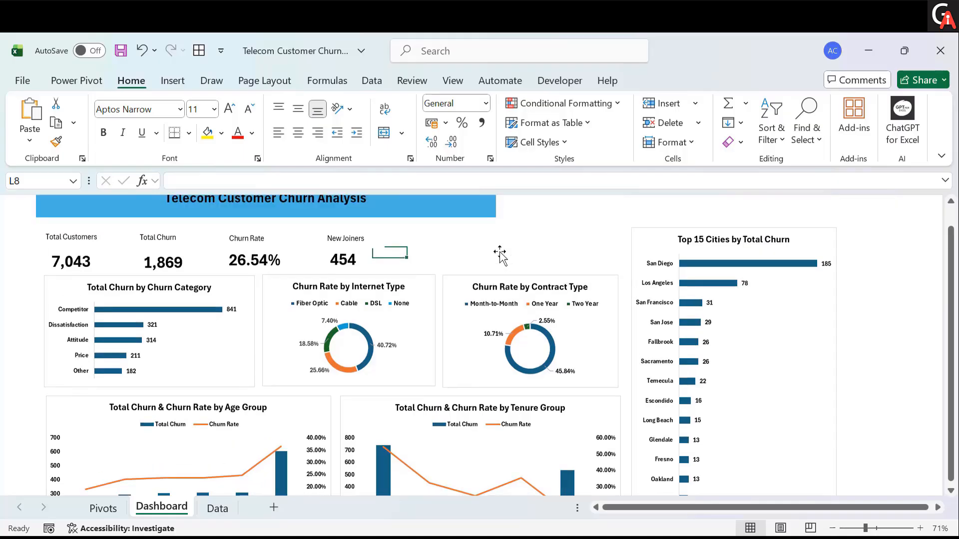
{"action": "scroll", "coordinate": [499, 254], "scroll_direction": "down", "scroll_amount": 1}
{"action": "scroll", "coordinate": [499, 254], "scroll_direction": "down", "scroll_amount": 1}
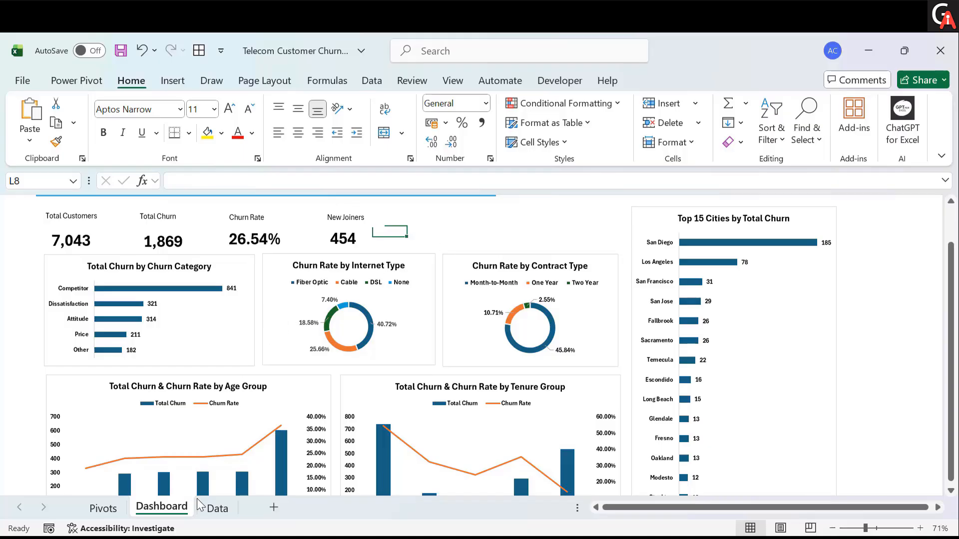
- Insert Gender and Married slicers for the city churn PivotTable on the Pivots sheet
{"action": "left_click", "coordinate": [111, 507]}
{"action": "left_click", "coordinate": [128, 278]}
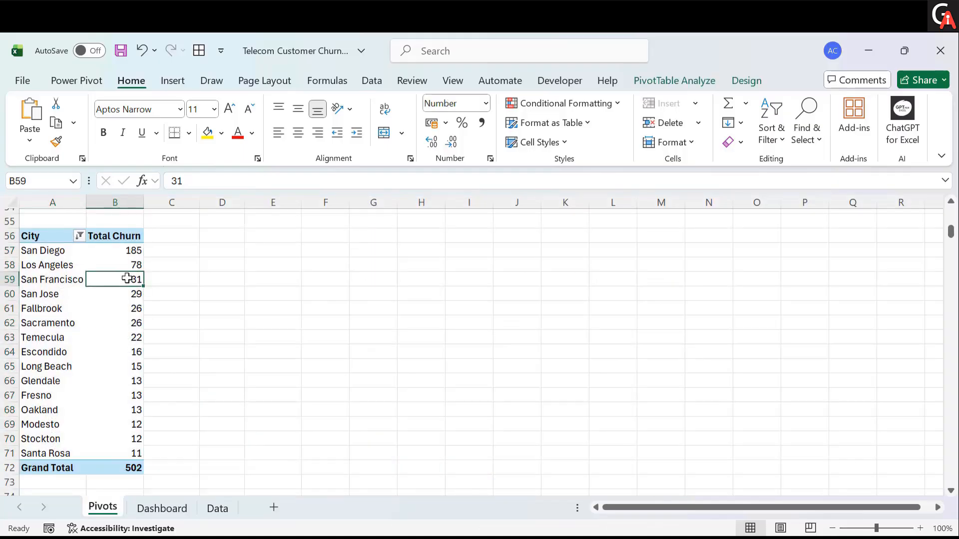
{"action": "left_click", "coordinate": [75, 279]}
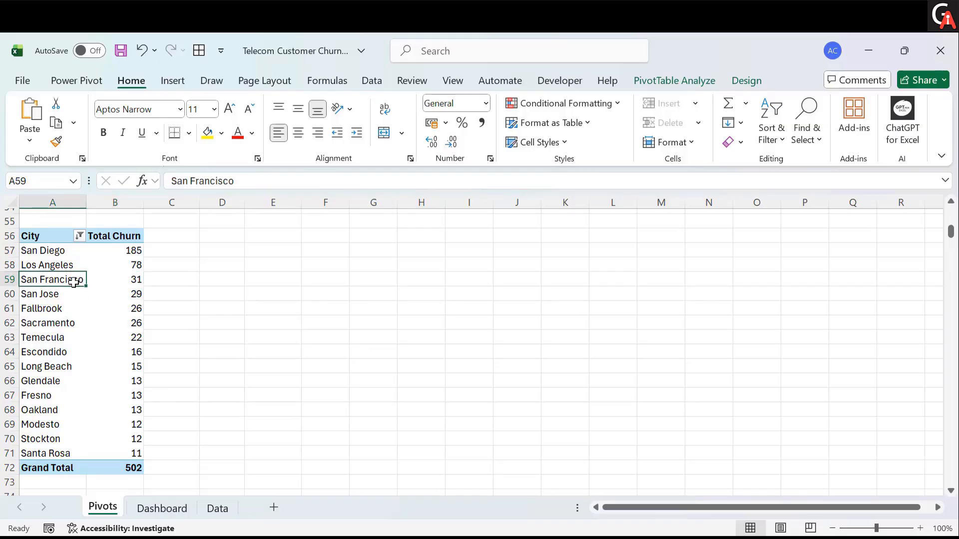
{"action": "left_click", "coordinate": [673, 82]}
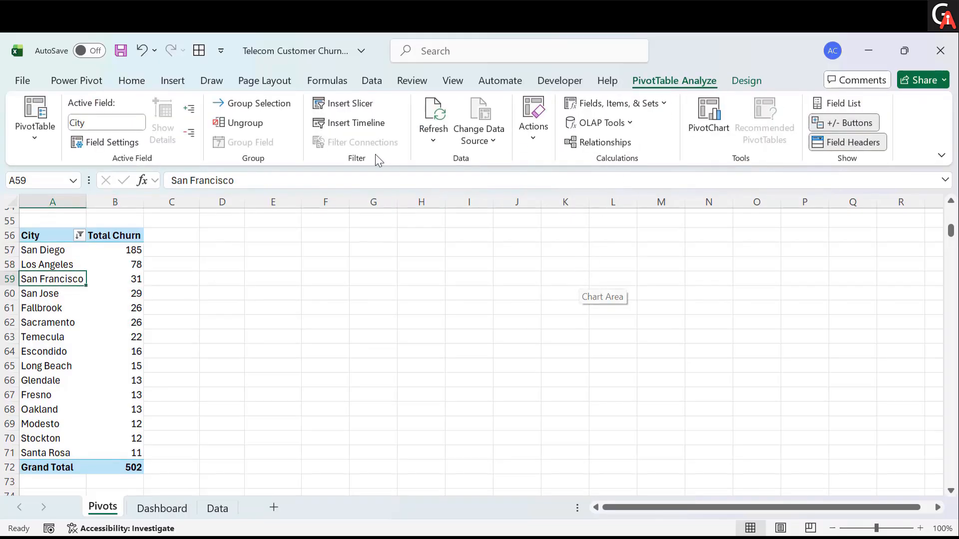
{"action": "left_click", "coordinate": [355, 107]}
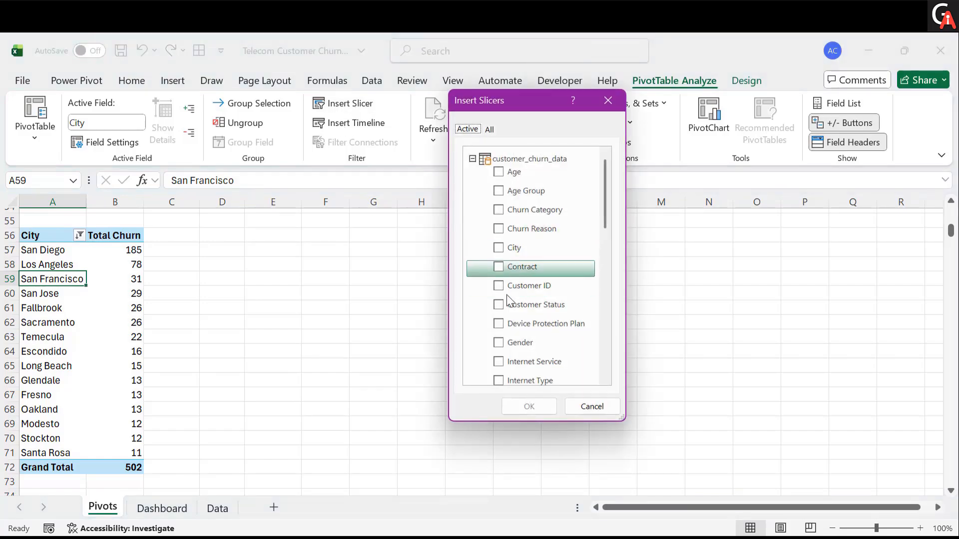
{"action": "scroll", "coordinate": [507, 295], "scroll_direction": "down", "scroll_amount": 1}
{"action": "left_click", "coordinate": [499, 273]}
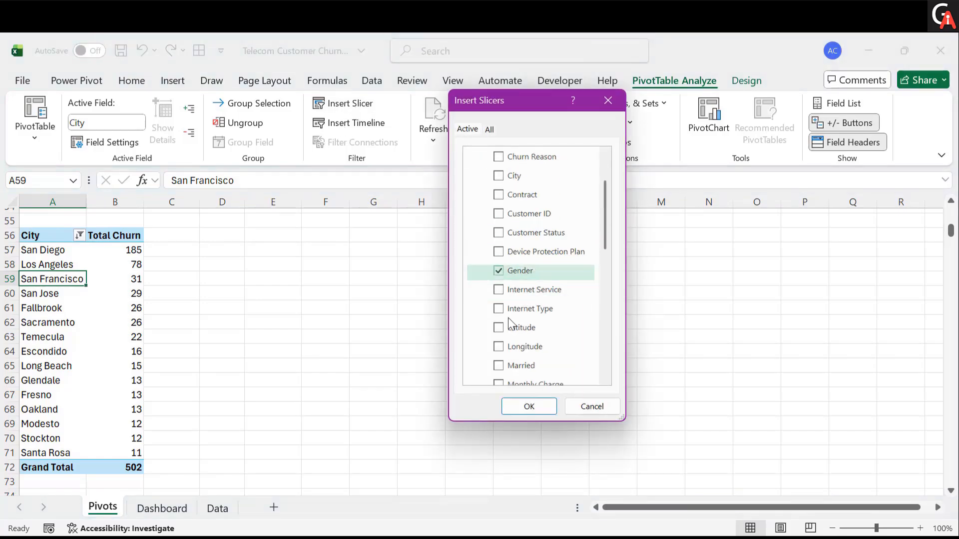
{"action": "scroll", "coordinate": [500, 345], "scroll_direction": "down", "scroll_amount": 1}
{"action": "left_click", "coordinate": [500, 344]}
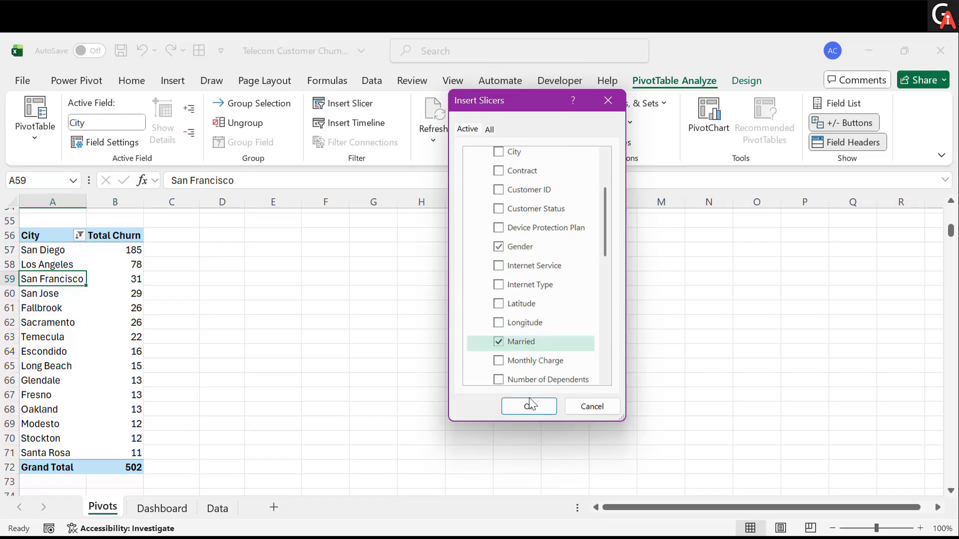
{"action": "left_click", "coordinate": [529, 406]}
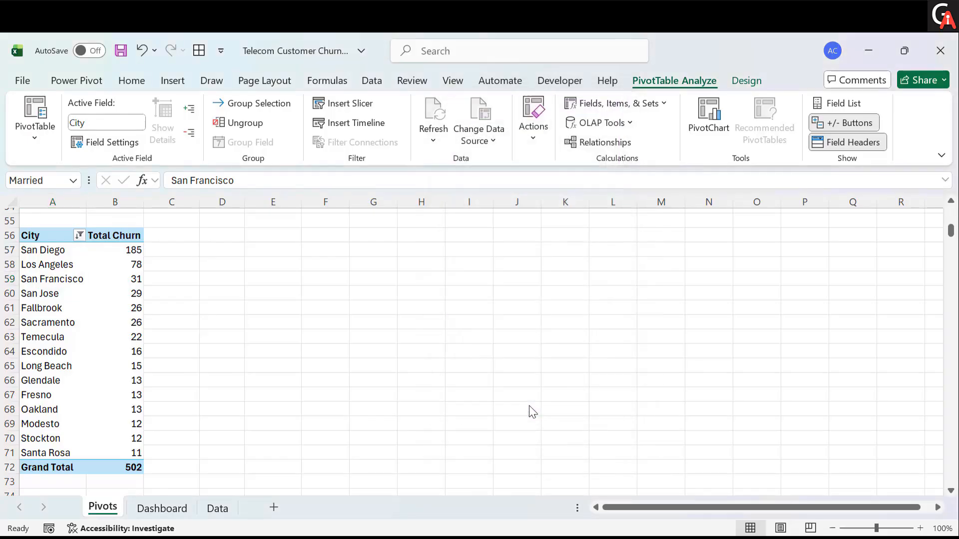
- Shrink the Gender and Married slicers to fit just their two buttons
{"action": "left_click_drag", "start_coordinate": [514, 404], "coordinate": [638, 364]}
{"action": "left_click_drag", "start_coordinate": [634, 433], "coordinate": [638, 311]}
{"action": "left_click", "coordinate": [484, 406]}
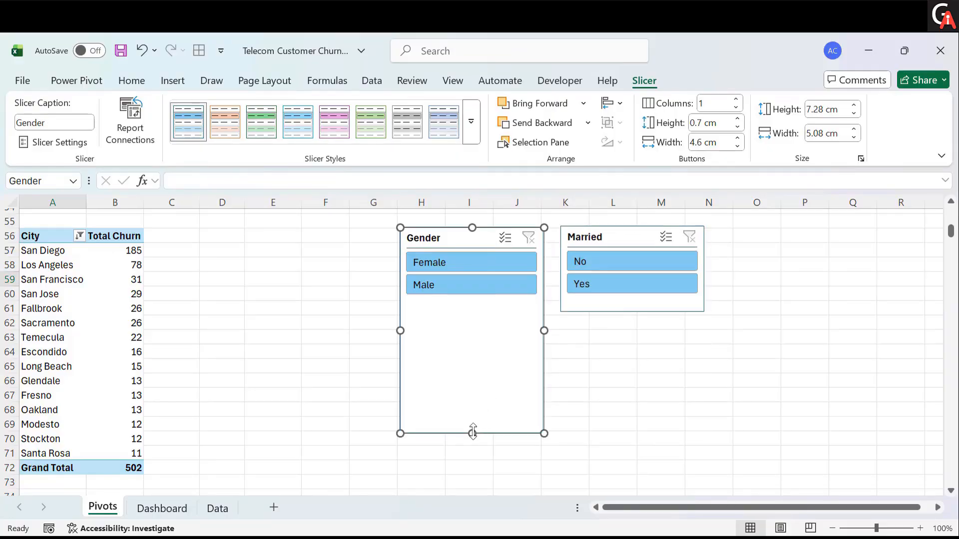
{"action": "left_click_drag", "start_coordinate": [472, 432], "coordinate": [474, 309]}
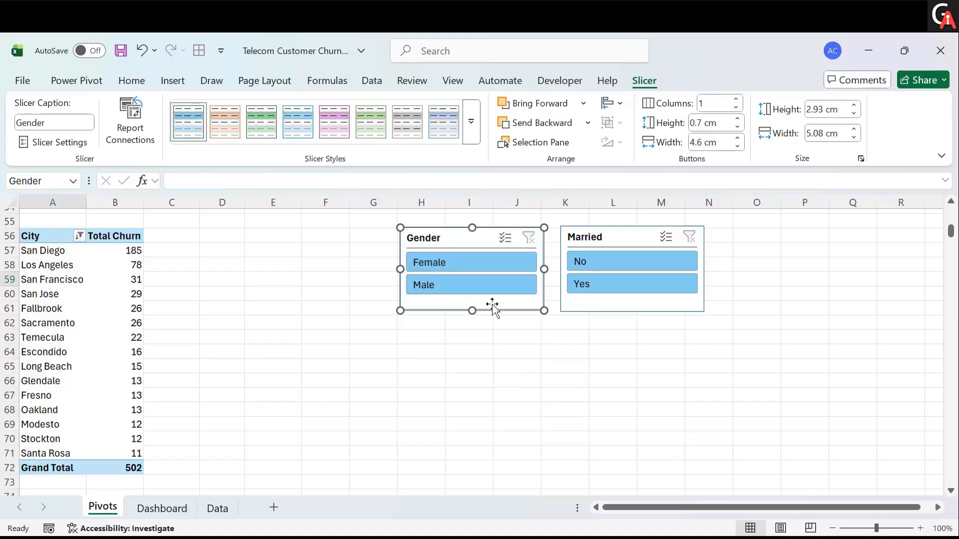
- Move both slicers from the Pivots sheet onto the Dashboard sheet
{"action": "left_click", "coordinate": [581, 300], "text": "ctrl"}
{"action": "key", "text": "Escape"}
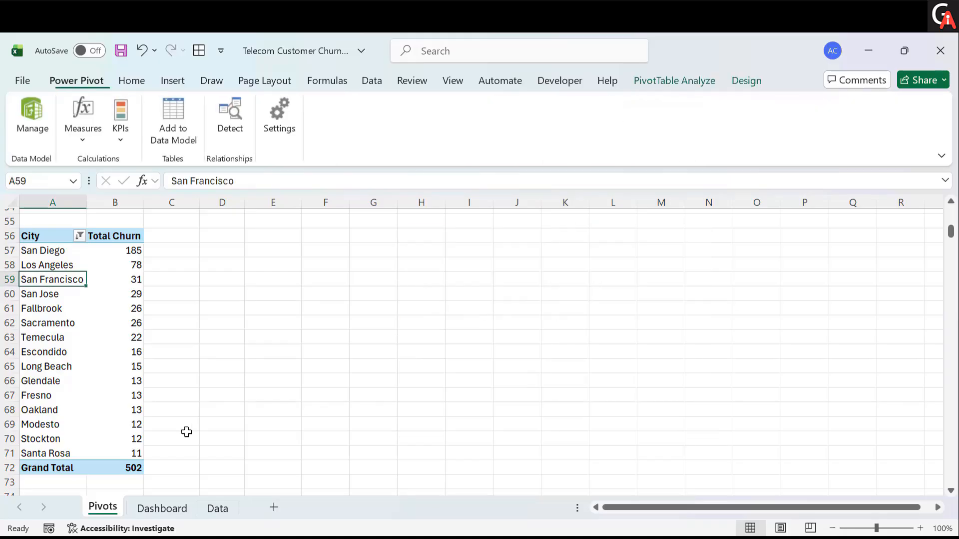
{"action": "left_click", "coordinate": [161, 507]}
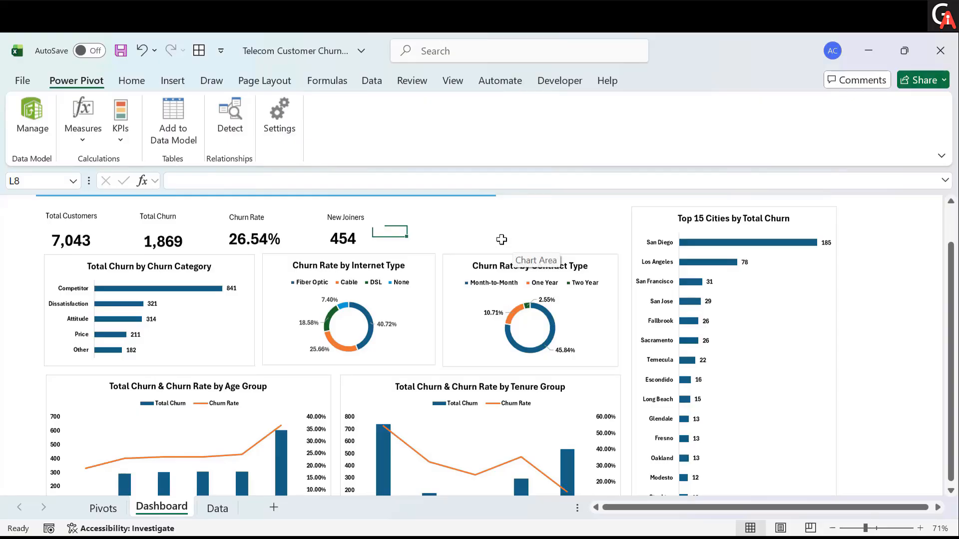
{"action": "key", "text": "ctrl+v"}
- Position and resize the Gender slicer beside the KPI cards, next to the Married slicer
{"action": "left_click_drag", "start_coordinate": [462, 235], "coordinate": [490, 234]}
{"action": "left_click", "coordinate": [515, 216]}
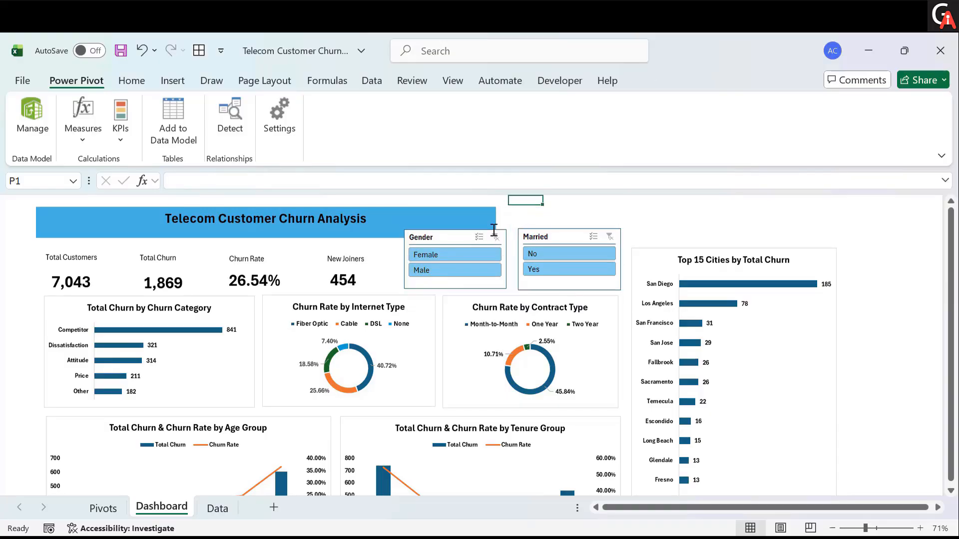
{"action": "left_click", "coordinate": [462, 235]}
{"action": "left_click_drag", "start_coordinate": [455, 229], "coordinate": [456, 241]}
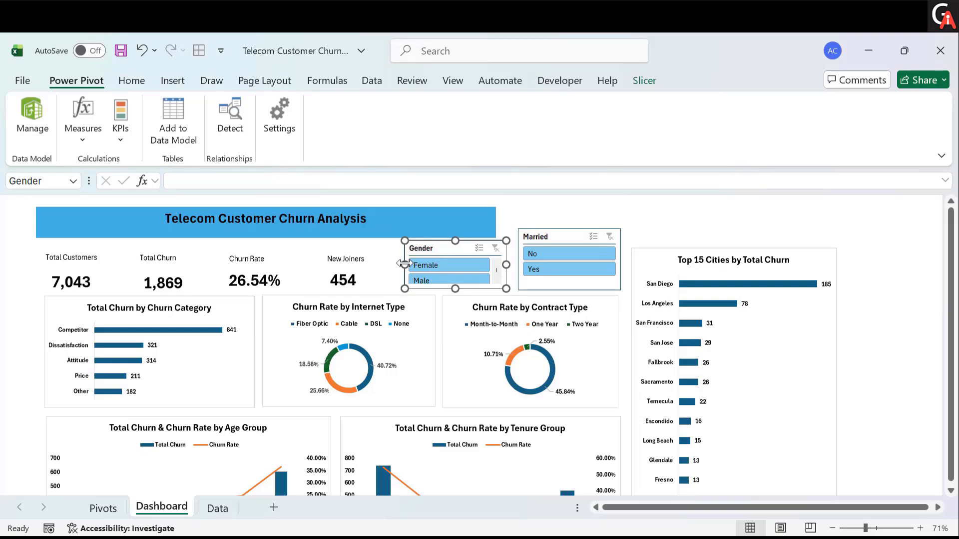
{"action": "left_click_drag", "start_coordinate": [405, 263], "coordinate": [395, 264]}
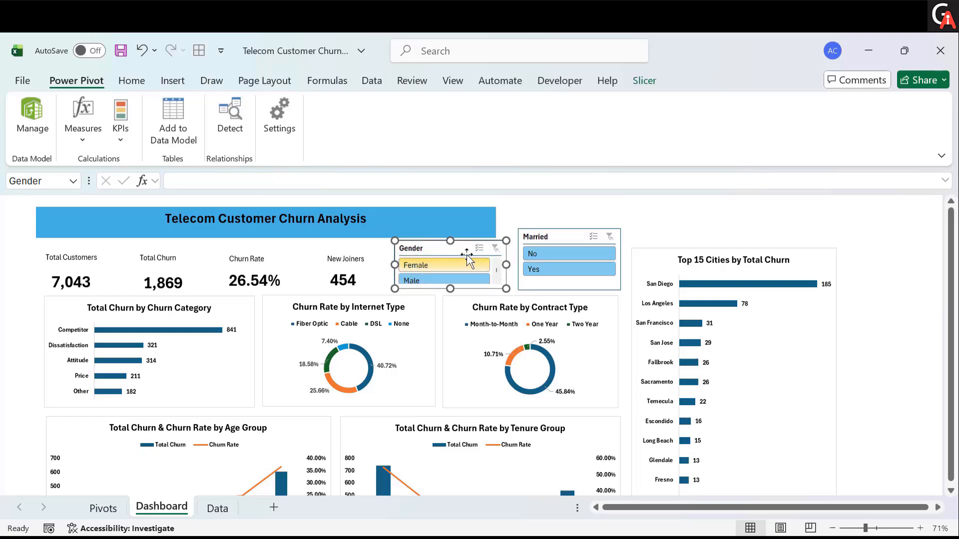
{"action": "left_click_drag", "start_coordinate": [450, 242], "coordinate": [448, 238]}
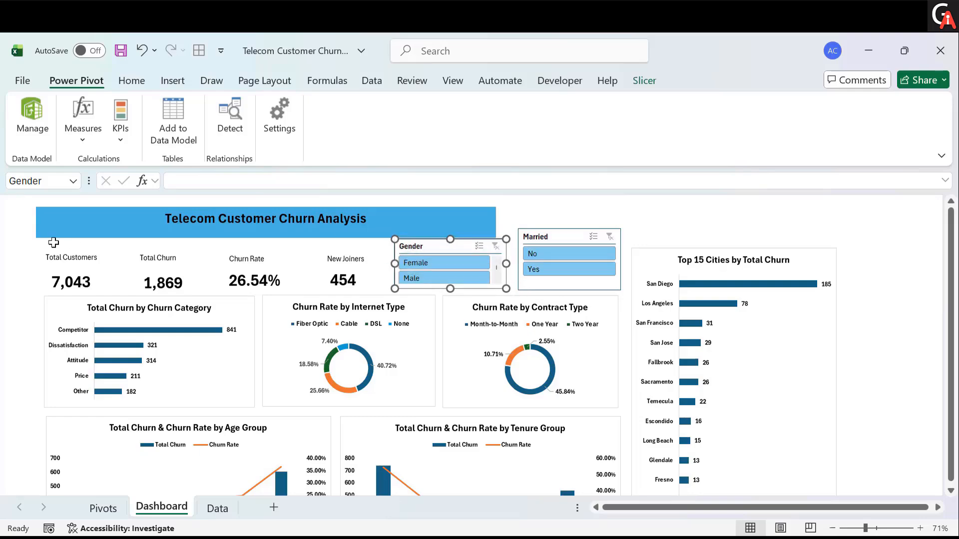
{"action": "left_click", "coordinate": [14, 244]}
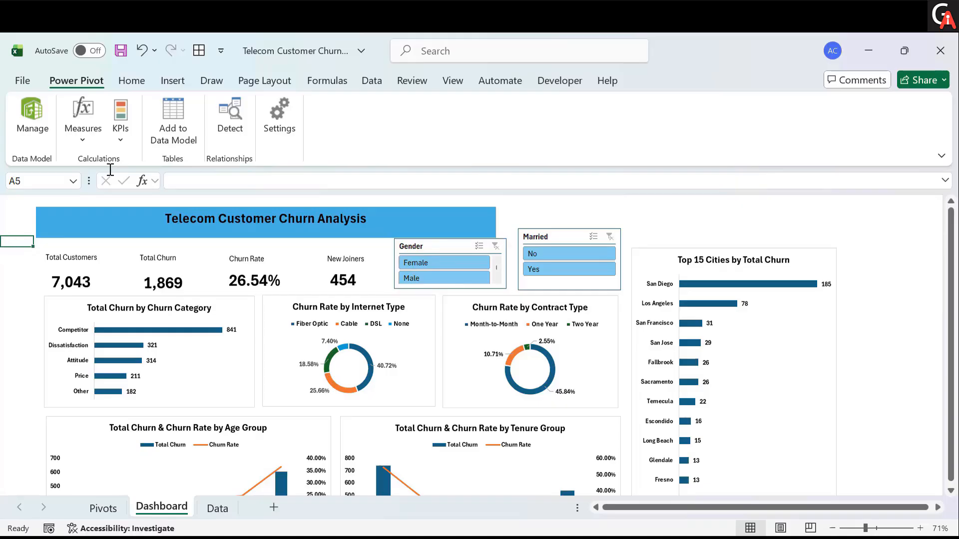
- Show the sheet headings and insert a blank row 5 above the KPI cards
{"action": "left_click", "coordinate": [455, 81]}
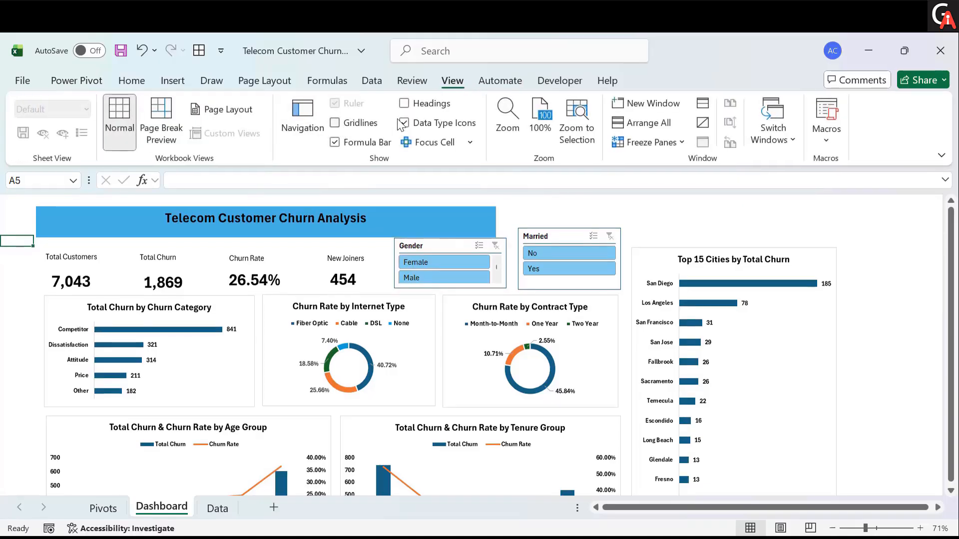
{"action": "left_click", "coordinate": [404, 104]}
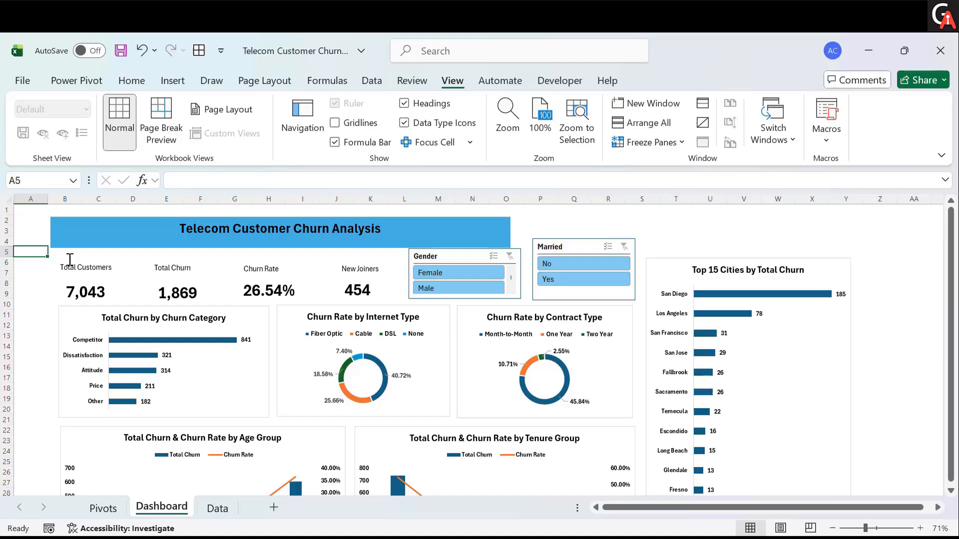
{"action": "right_click", "coordinate": [6, 251]}
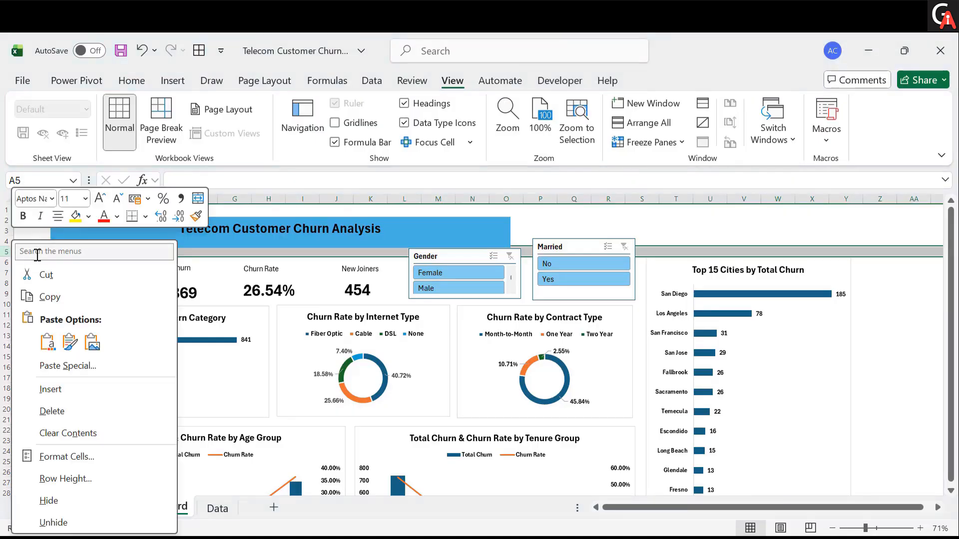
{"action": "left_click", "coordinate": [50, 388]}
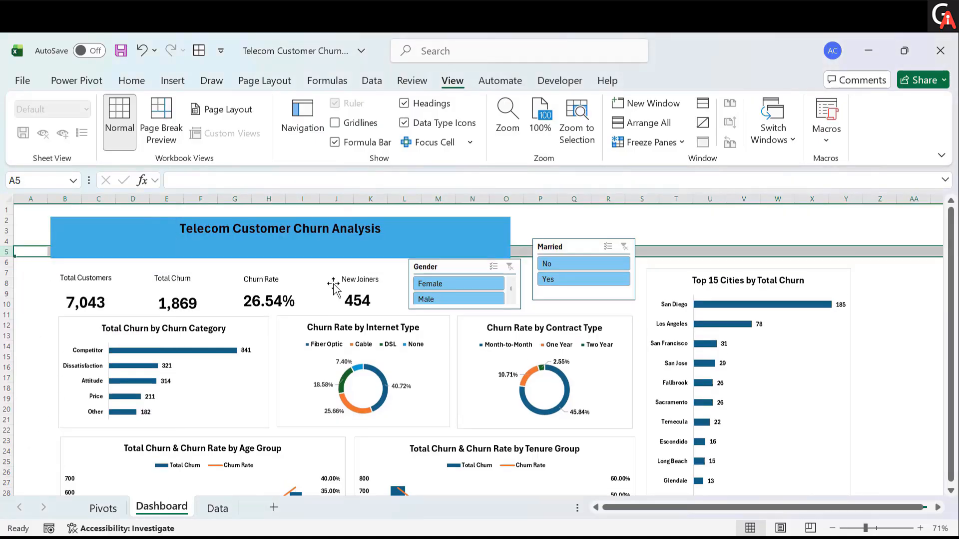
- Shorten the Married slicer from the top and reduce the title banner's height
{"action": "left_click", "coordinate": [555, 246]}
{"action": "left_click_drag", "start_coordinate": [573, 248], "coordinate": [584, 256]}
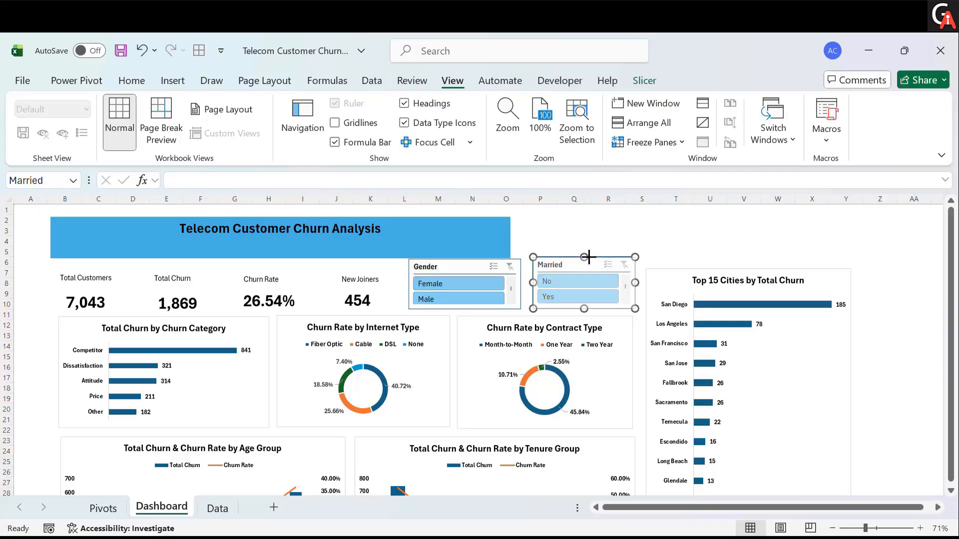
{"action": "left_click", "coordinate": [498, 245]}
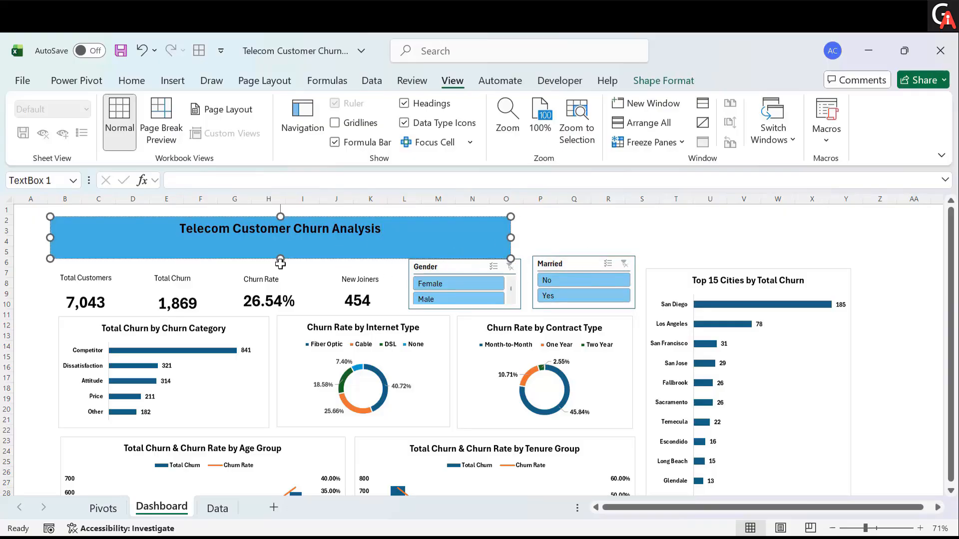
{"action": "left_click_drag", "start_coordinate": [278, 257], "coordinate": [278, 247]}
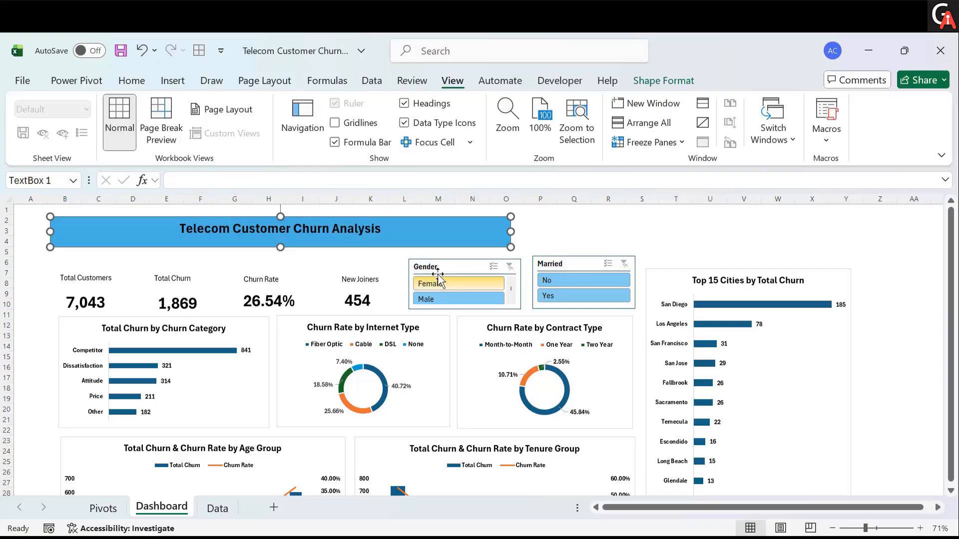
- Resize the Gender and Married slicers so their top and side edges line up
{"action": "left_click", "coordinate": [456, 261]}
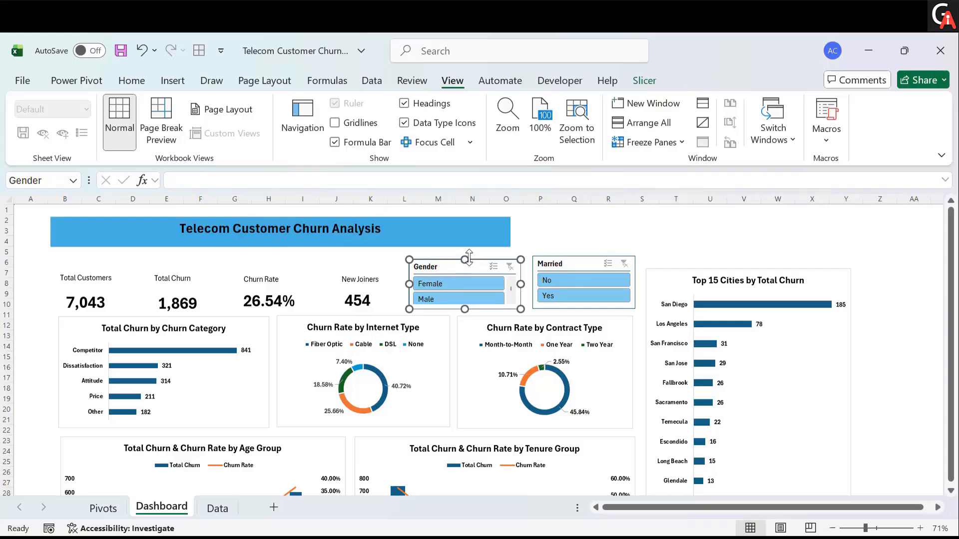
{"action": "left_click_drag", "start_coordinate": [469, 257], "coordinate": [467, 252]}
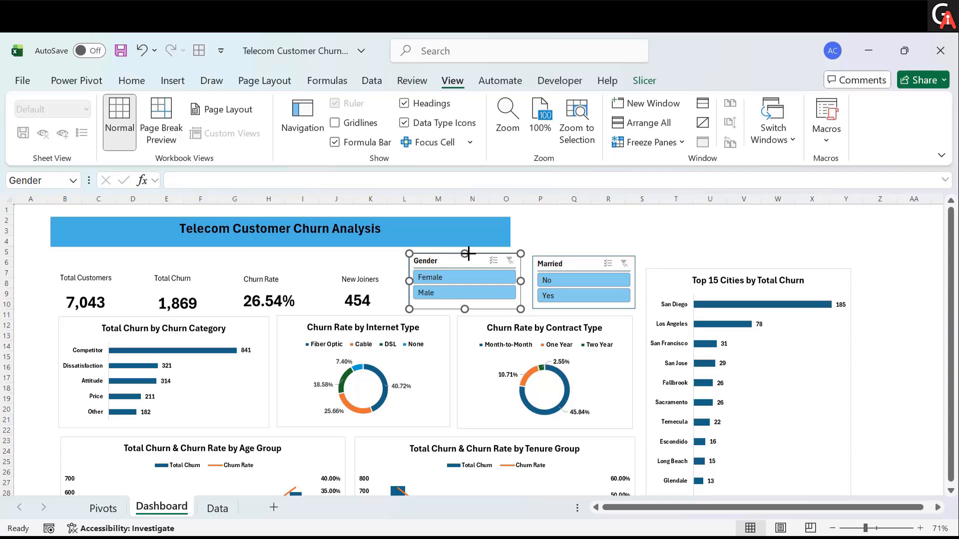
{"action": "left_click", "coordinate": [533, 280]}
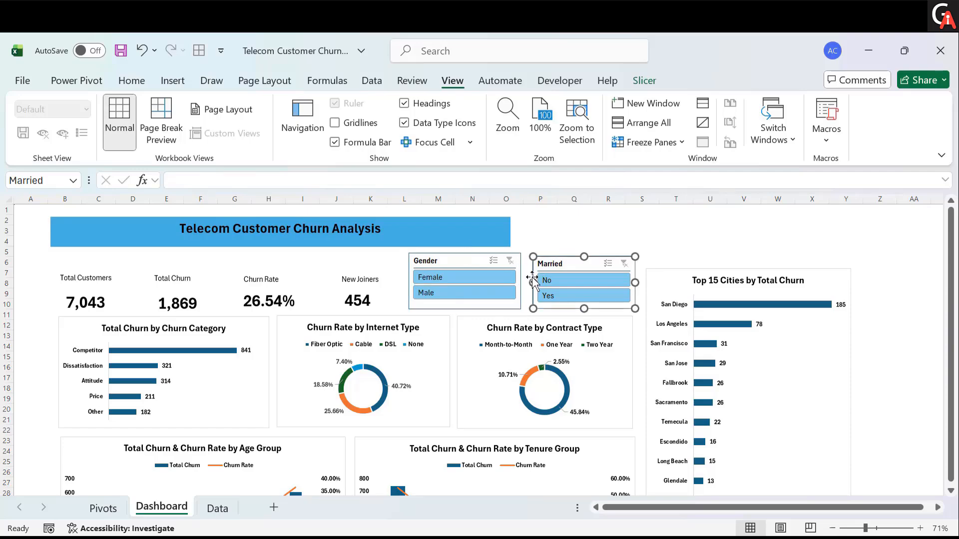
{"action": "left_click_drag", "start_coordinate": [531, 277], "coordinate": [526, 279]}
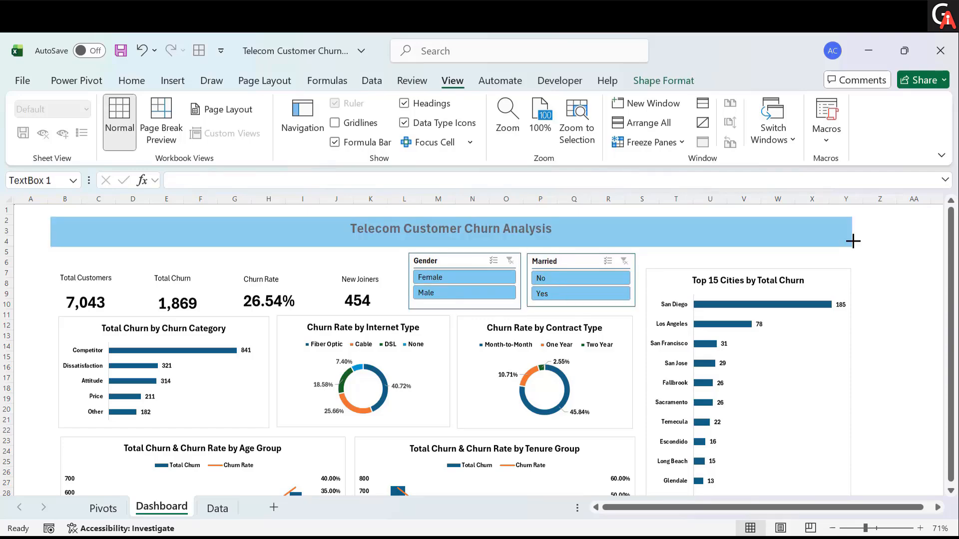
- Stretch the title banner to span the full dashboard width to the cities chart's edge
{"action": "left_click_drag", "start_coordinate": [853, 242], "coordinate": [853, 242]}
{"action": "left_click", "coordinate": [465, 312]}
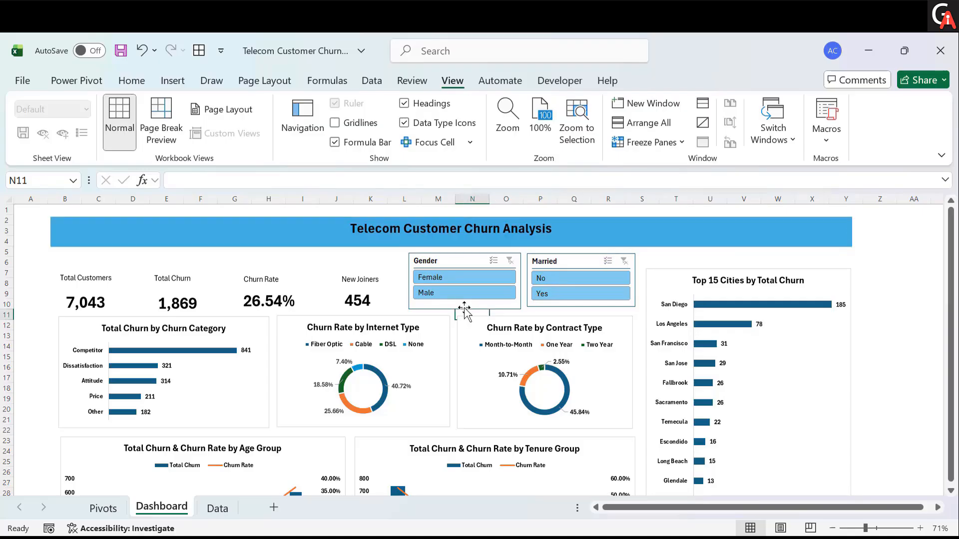
- Adjust the Gender slicer's height so both buttons show, clearing its Male filter
{"action": "left_click", "coordinate": [465, 307]}
{"action": "left_click_drag", "start_coordinate": [465, 308], "coordinate": [465, 302]}
{"action": "left_click", "coordinate": [465, 294]}
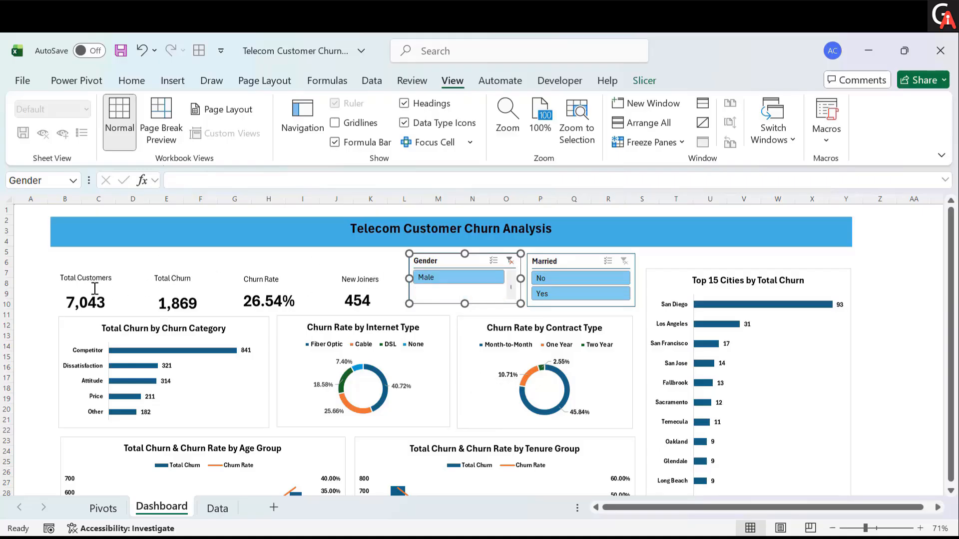
{"action": "left_click", "coordinate": [511, 261]}
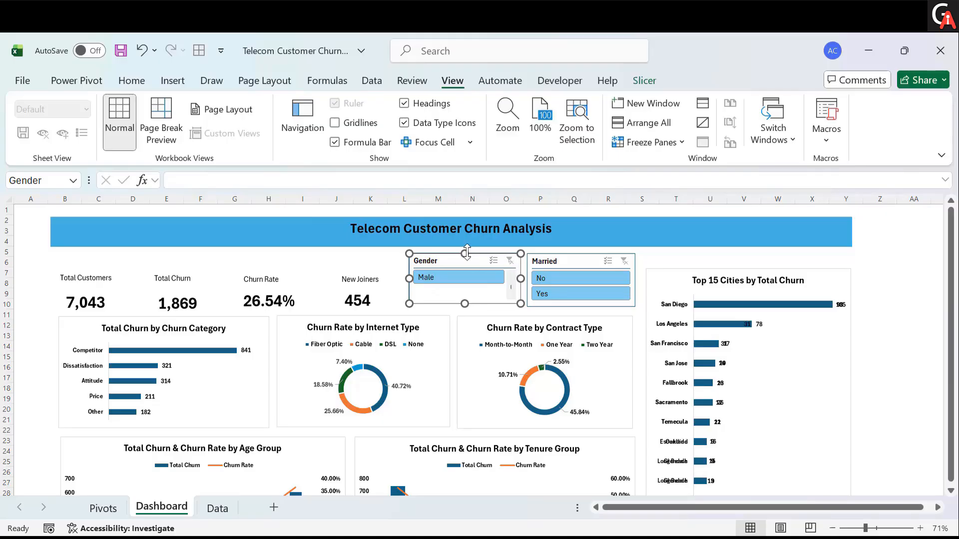
{"action": "left_click_drag", "start_coordinate": [466, 250], "coordinate": [465, 249]}
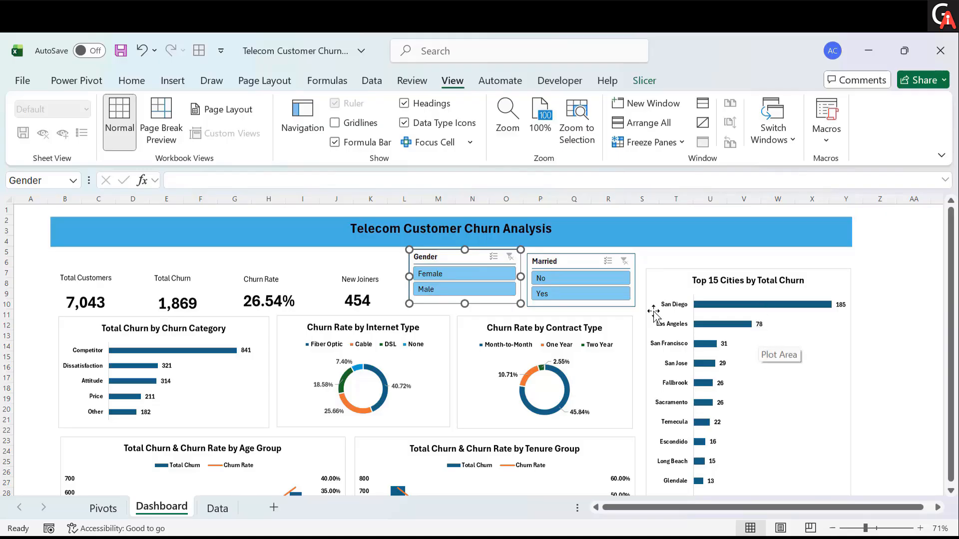
- Test the Married slicer by filtering to Yes, then clear the filter and select the Top 15 Cities chart
{"action": "left_click", "coordinate": [562, 291]}
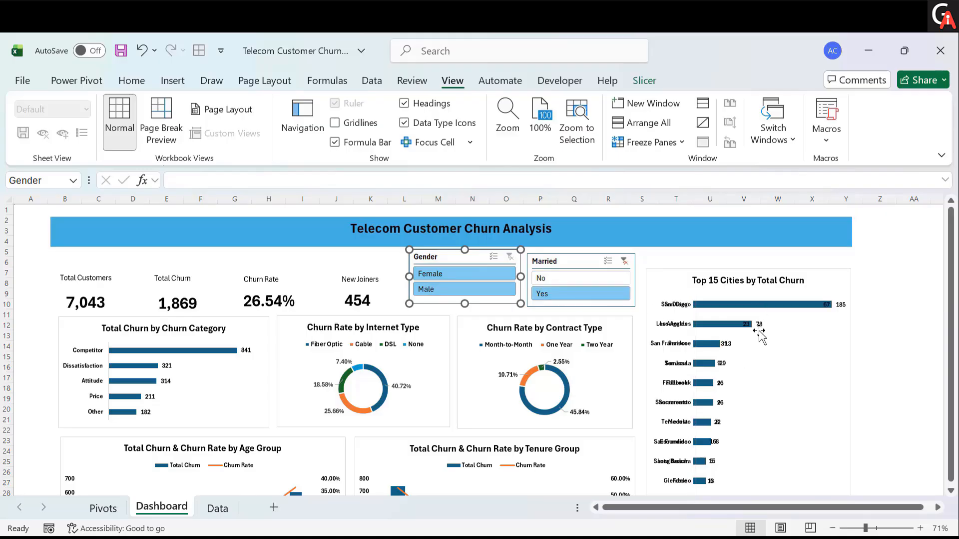
{"action": "left_click", "coordinate": [585, 289]}
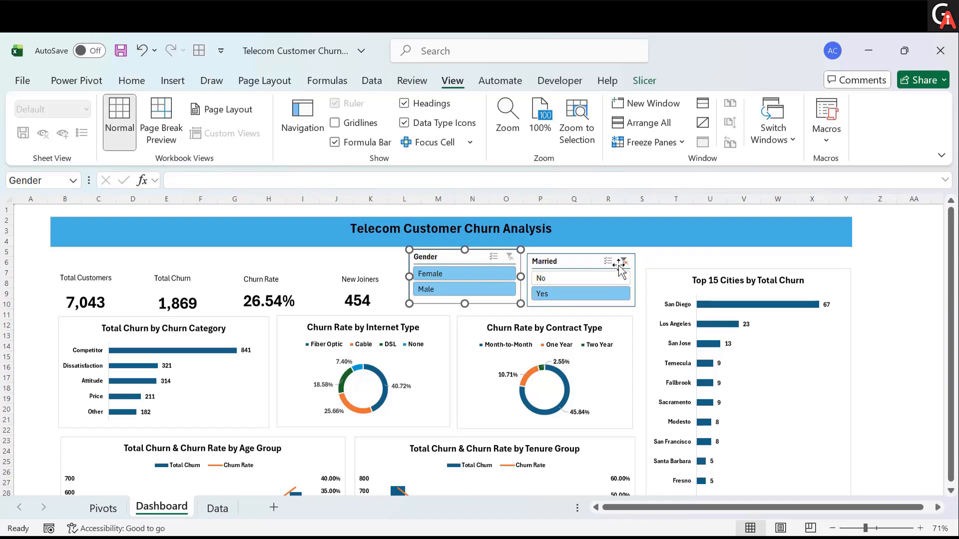
{"action": "left_click", "coordinate": [622, 263]}
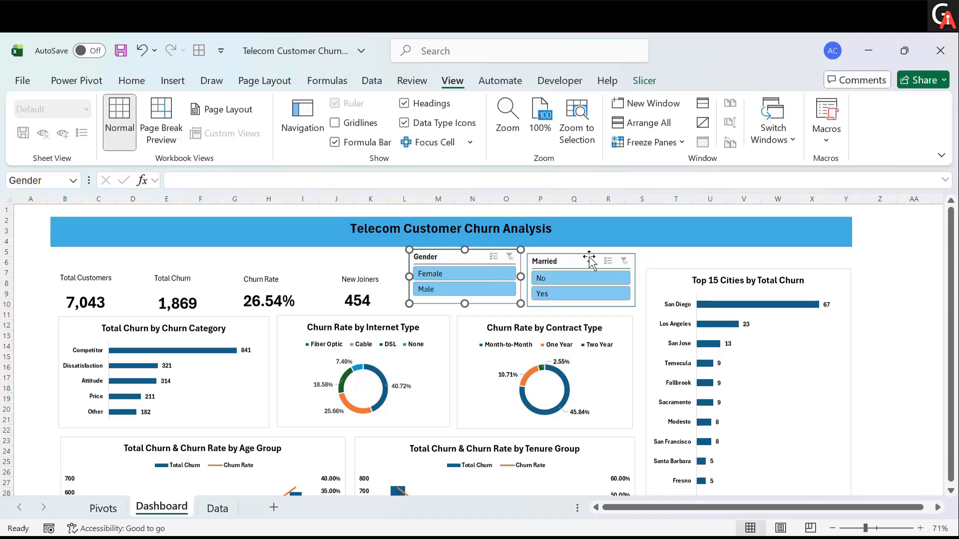
{"action": "left_click", "coordinate": [660, 278]}
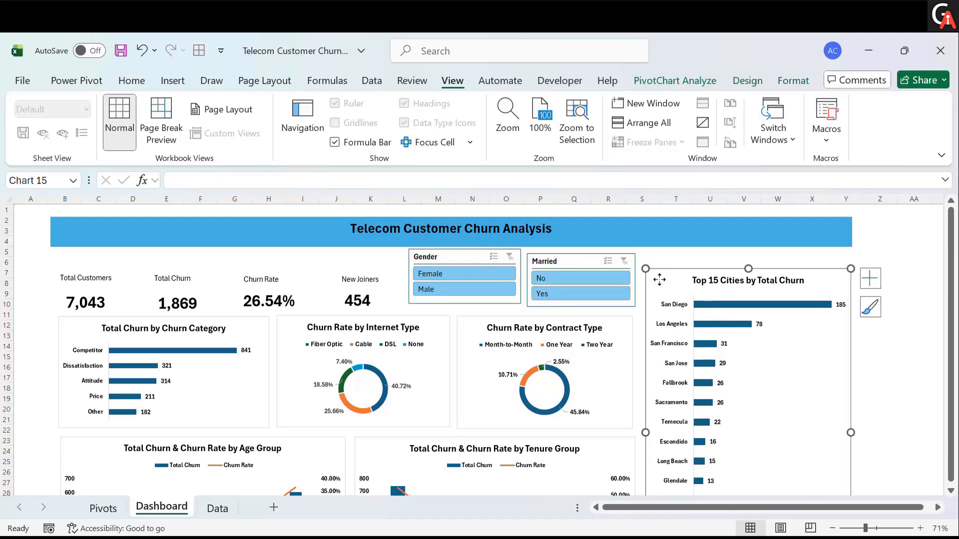
- Connect the Gender slicer to all ten PivotTables, PivotTable1 through PivotTable10, on the Pivots sheet
{"action": "left_click", "coordinate": [102, 508]}
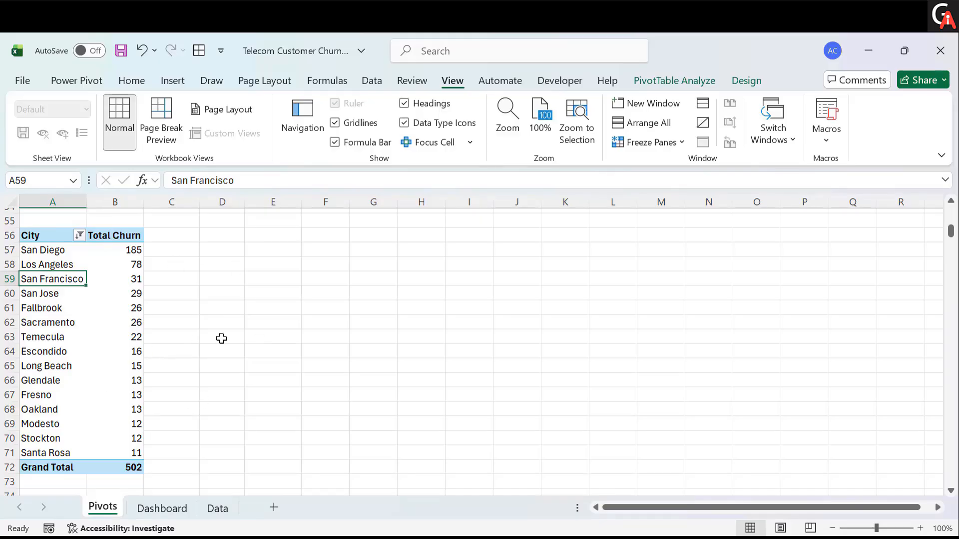
{"action": "left_click", "coordinate": [162, 508]}
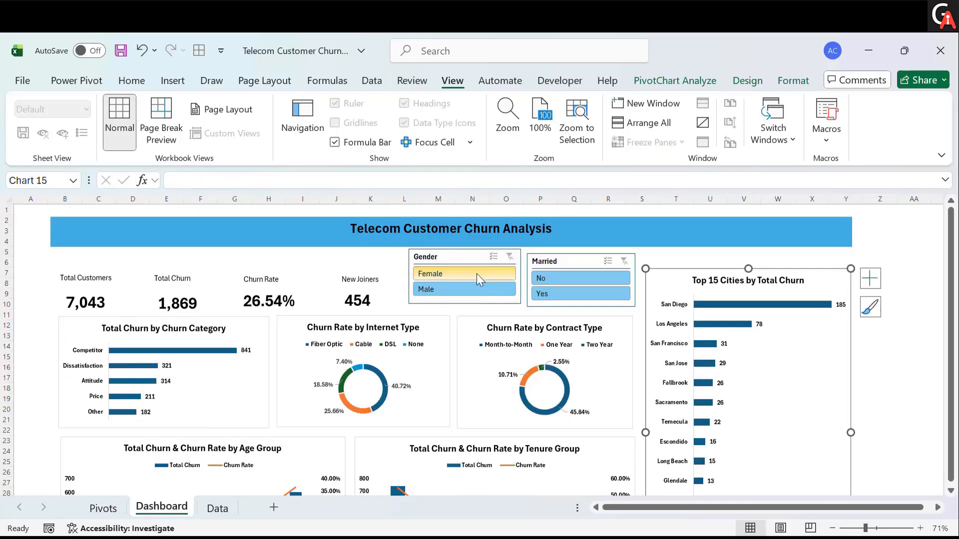
{"action": "left_click_drag", "start_coordinate": [473, 265], "coordinate": [473, 268]}
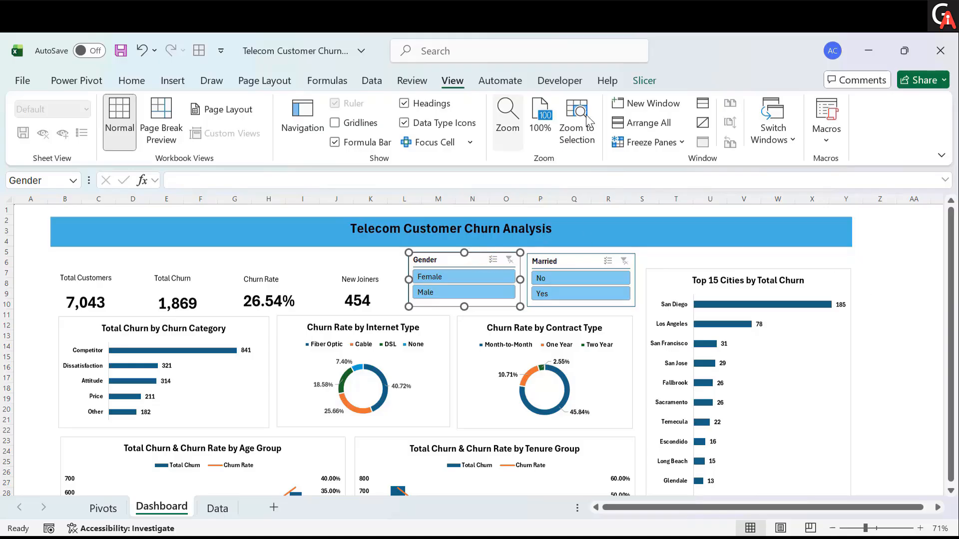
{"action": "left_click", "coordinate": [647, 82]}
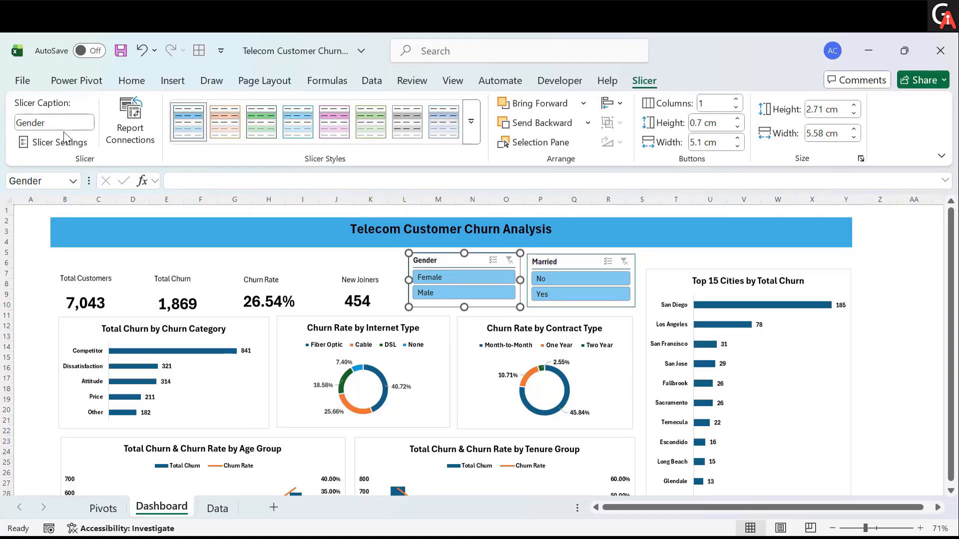
{"action": "left_click", "coordinate": [139, 145]}
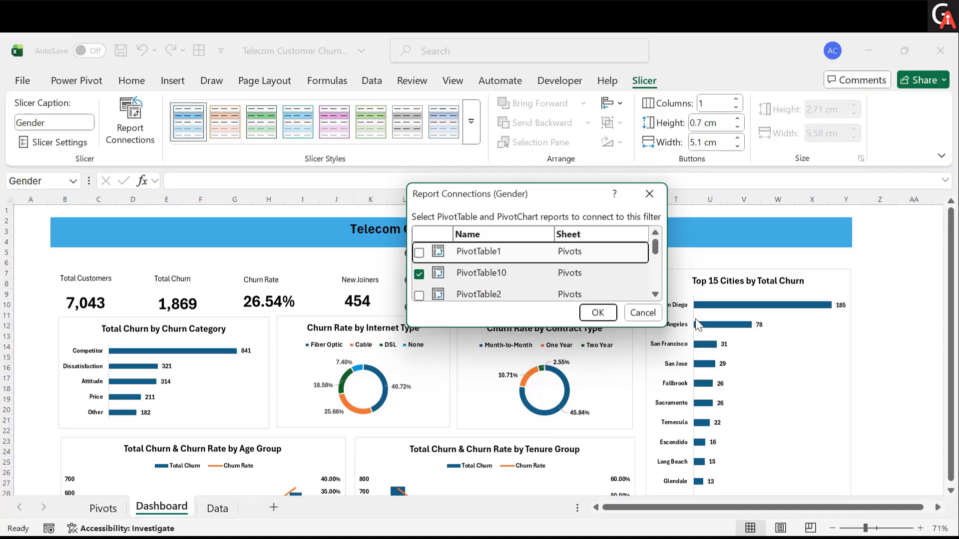
{"action": "left_click_drag", "start_coordinate": [669, 330], "coordinate": [848, 492]}
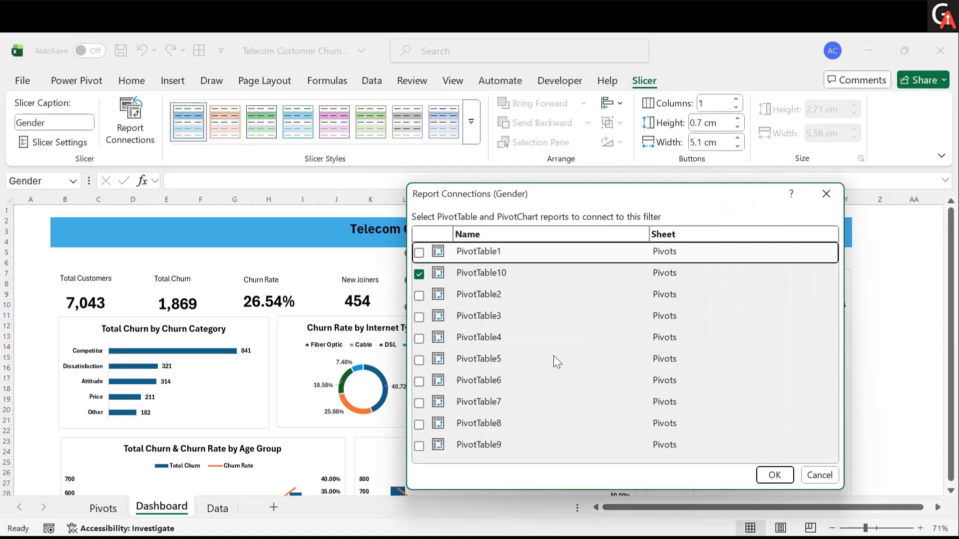
{"action": "left_click", "coordinate": [418, 253]}
{"action": "left_click", "coordinate": [419, 296]}
{"action": "left_click", "coordinate": [419, 317]}
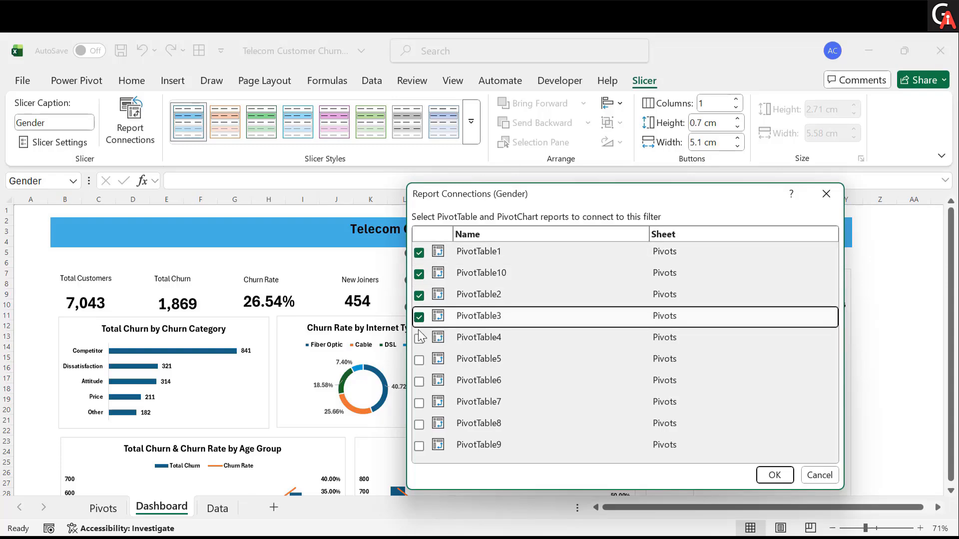
{"action": "left_click", "coordinate": [420, 338]}
{"action": "left_click", "coordinate": [420, 359]}
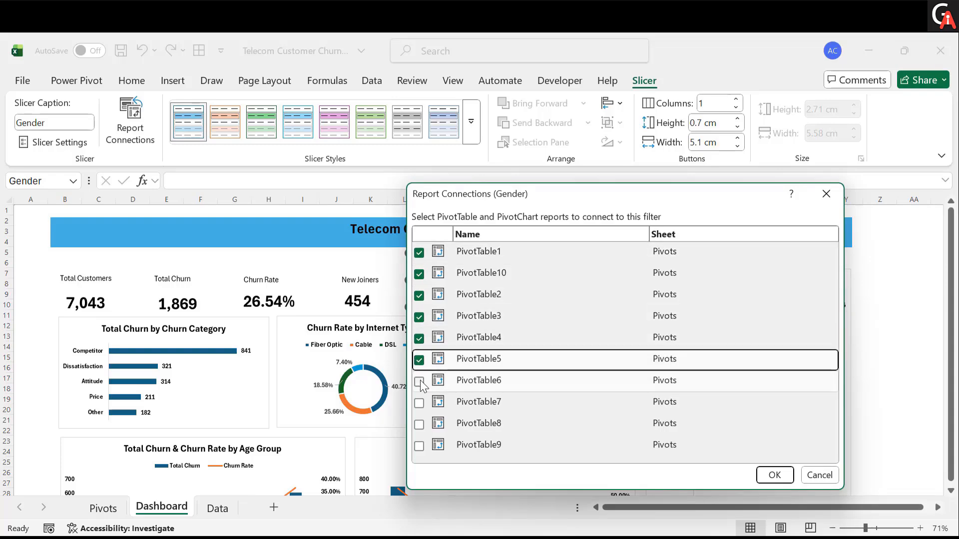
{"action": "left_click", "coordinate": [420, 382]}
{"action": "left_click", "coordinate": [420, 403]}
{"action": "left_click", "coordinate": [420, 424]}
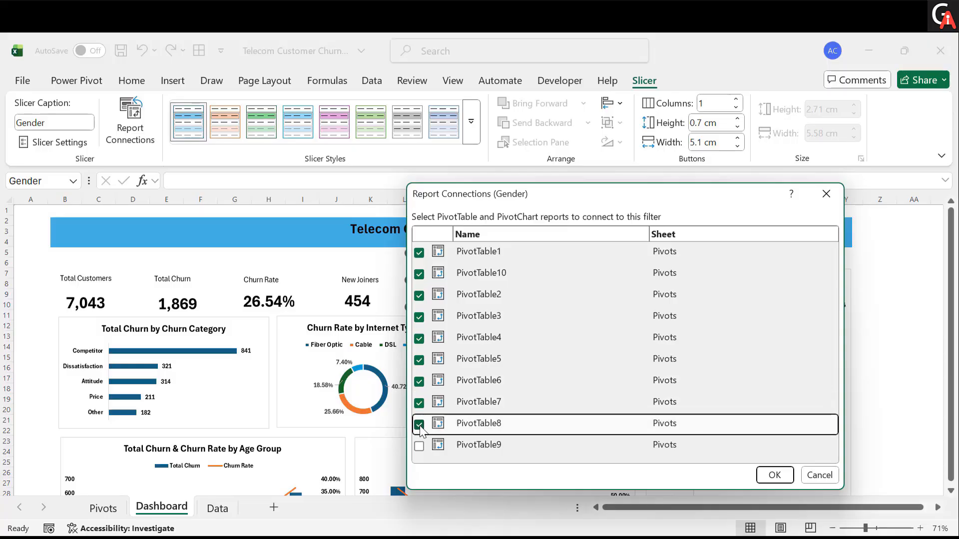
{"action": "left_click", "coordinate": [419, 446]}
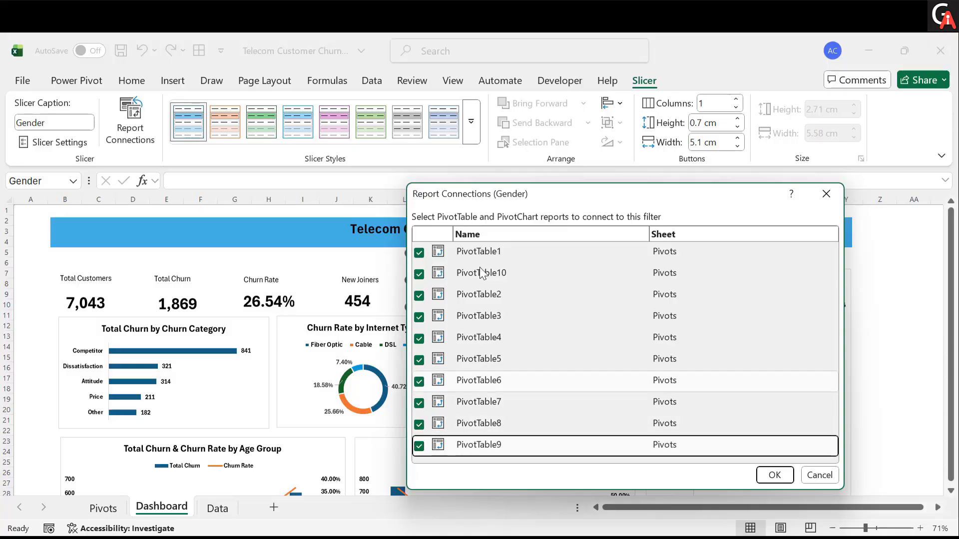
{"action": "left_click", "coordinate": [770, 475]}
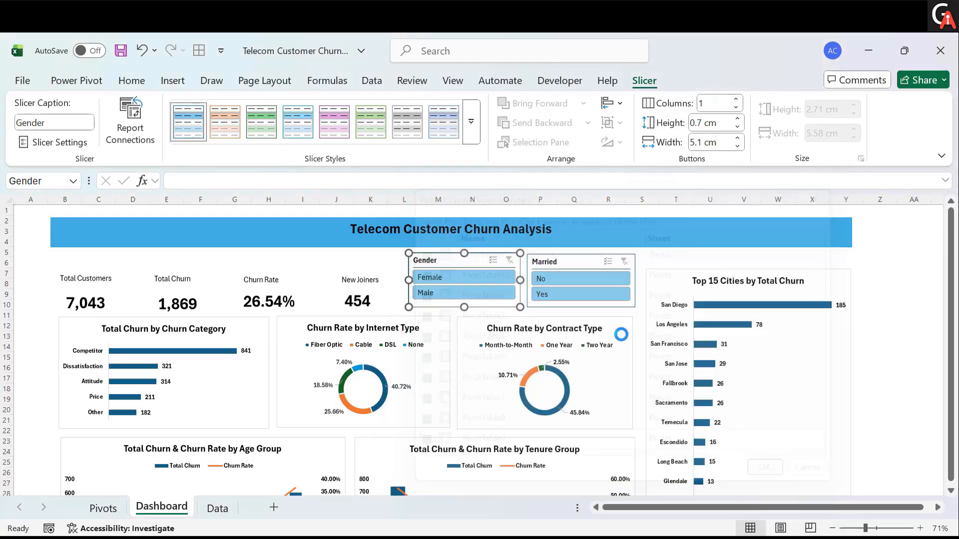
- Connect the Married slicer to all ten PivotTables on the Pivots sheet as well
{"action": "left_click", "coordinate": [587, 269]}
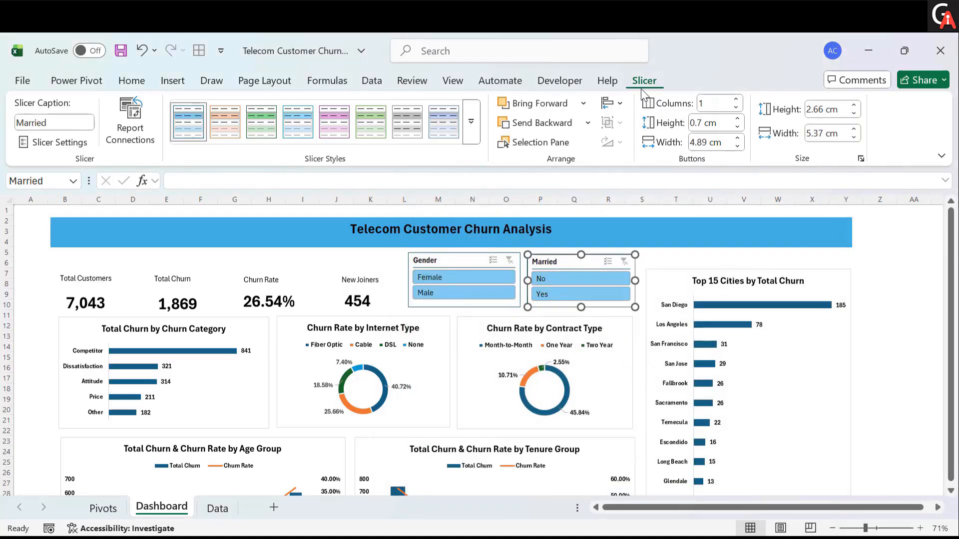
{"action": "left_click", "coordinate": [138, 141]}
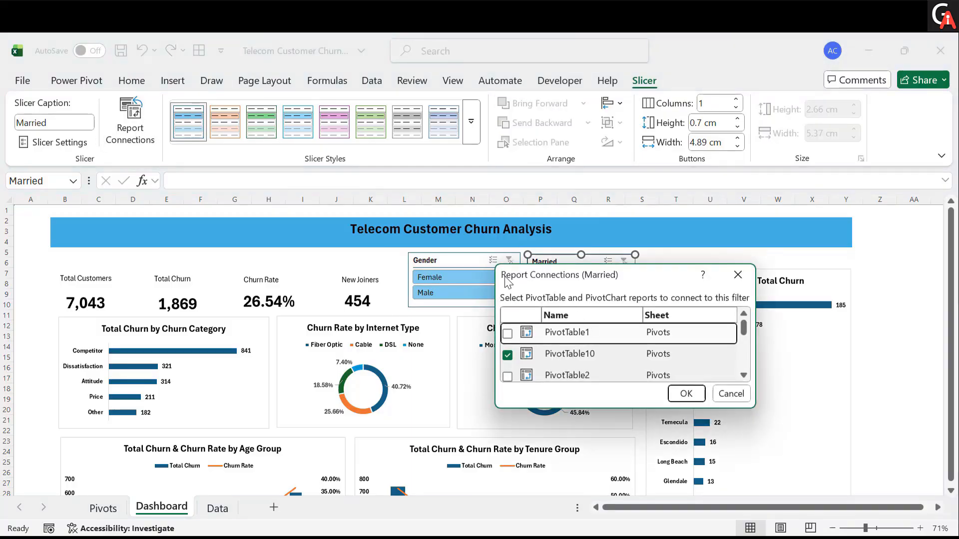
{"action": "left_click_drag", "start_coordinate": [498, 266], "coordinate": [302, 150]}
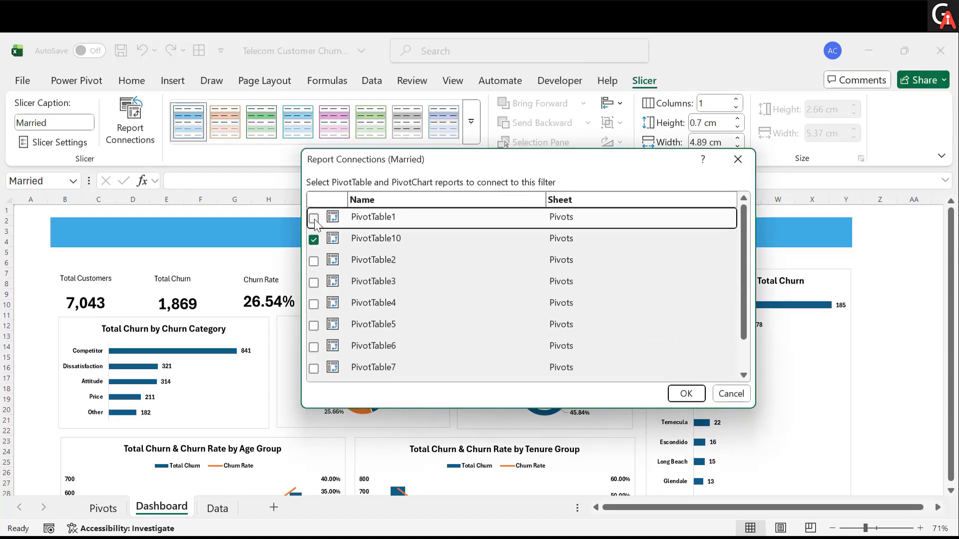
{"action": "left_click", "coordinate": [313, 261]}
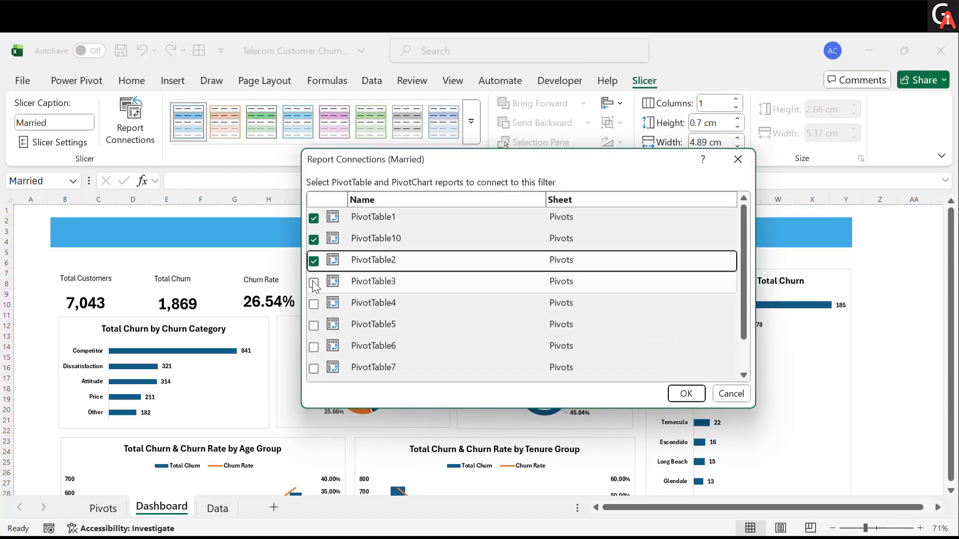
{"action": "left_click", "coordinate": [314, 281]}
{"action": "left_click", "coordinate": [314, 303]}
{"action": "left_click", "coordinate": [313, 325]}
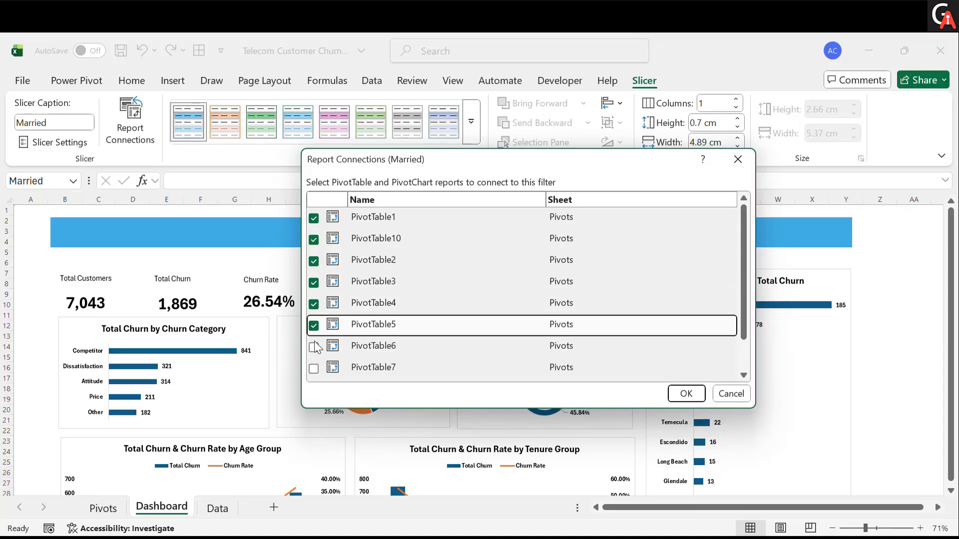
{"action": "left_click", "coordinate": [314, 347]}
{"action": "left_click", "coordinate": [313, 368]}
{"action": "scroll", "coordinate": [382, 349], "scroll_direction": "down", "scroll_amount": 1}
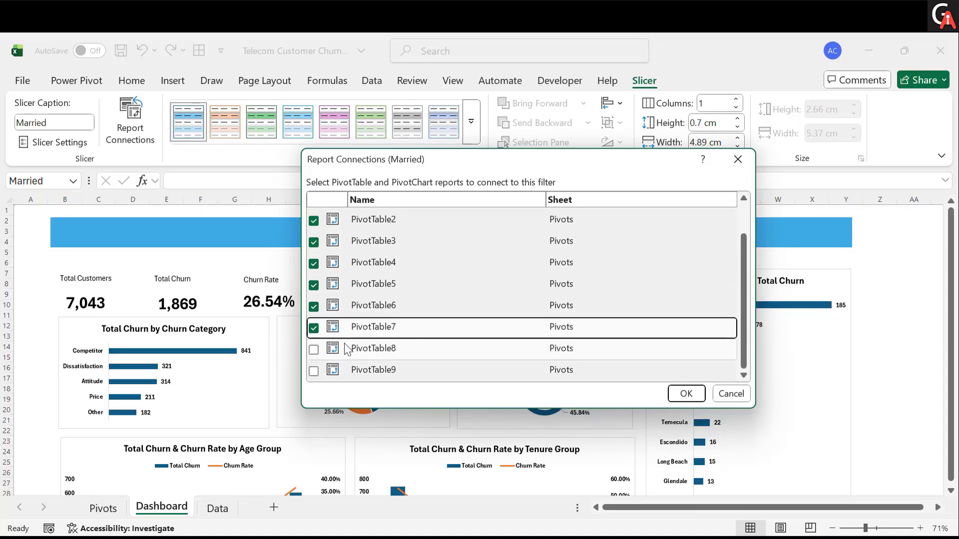
{"action": "left_click", "coordinate": [314, 350]}
{"action": "left_click", "coordinate": [314, 371]}
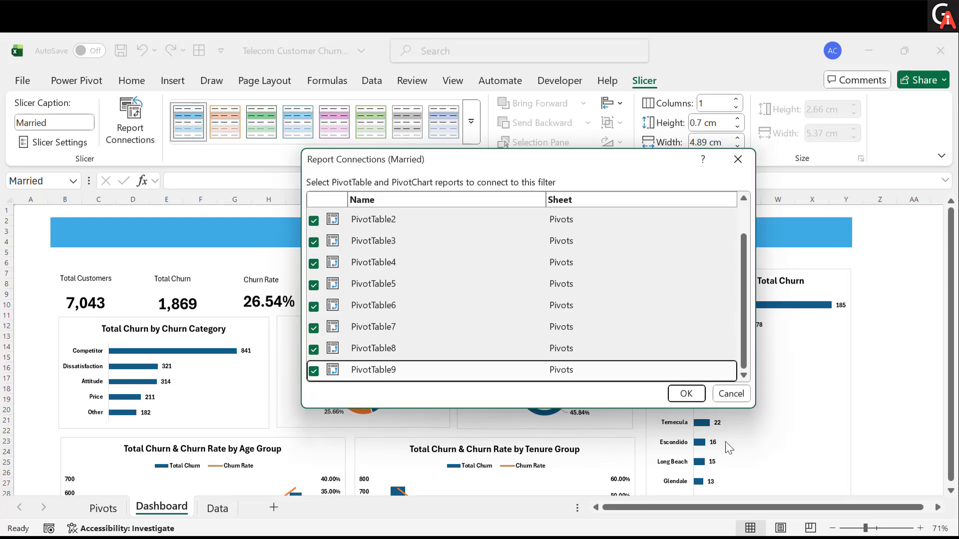
{"action": "left_click", "coordinate": [692, 398]}
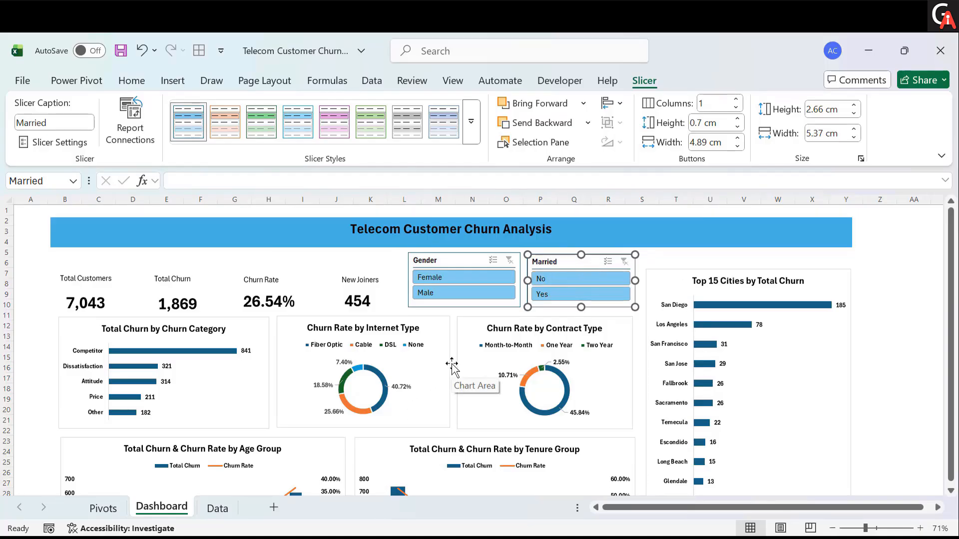
- Test the slicers by filtering Gender to Female and Married to Yes, clearing each filter afterwards
{"action": "left_click", "coordinate": [464, 279]}
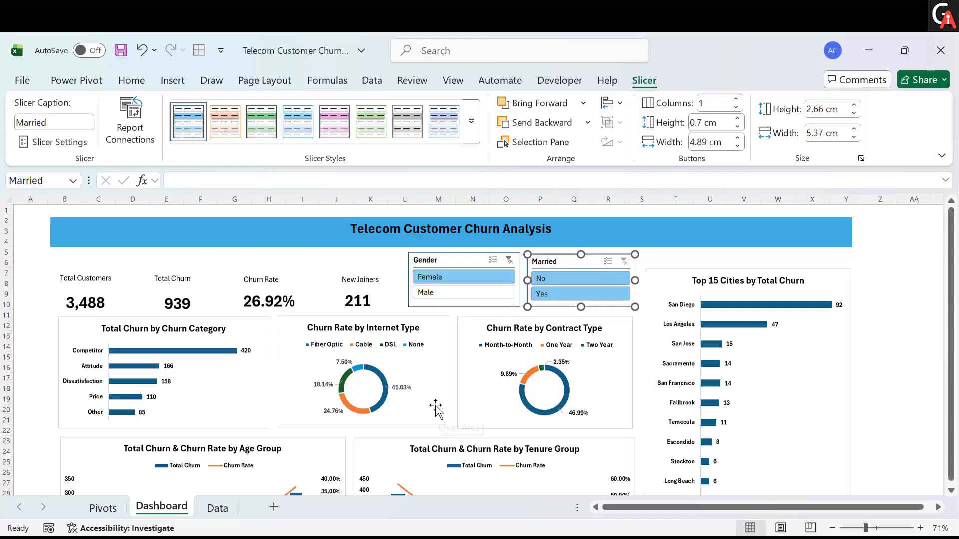
{"action": "left_click", "coordinate": [862, 529]}
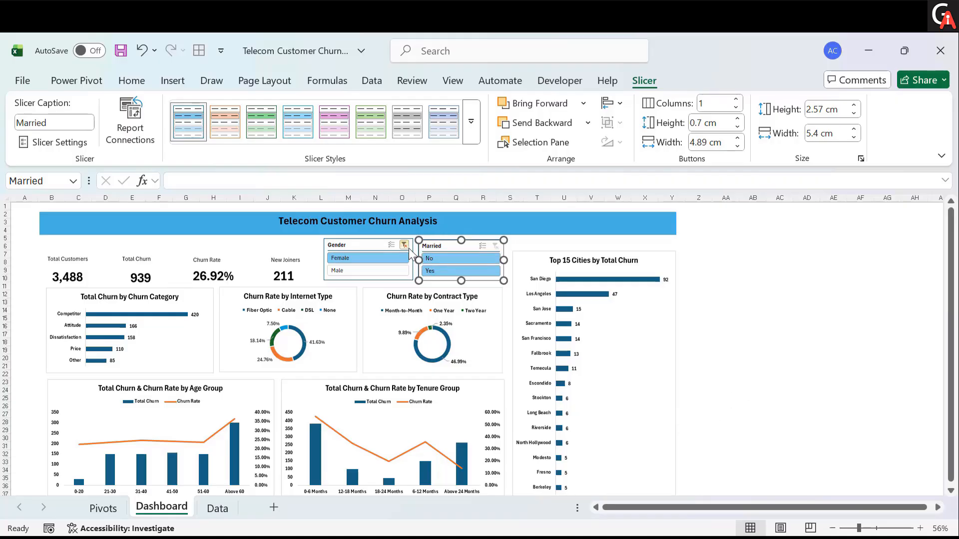
{"action": "left_click", "coordinate": [409, 248]}
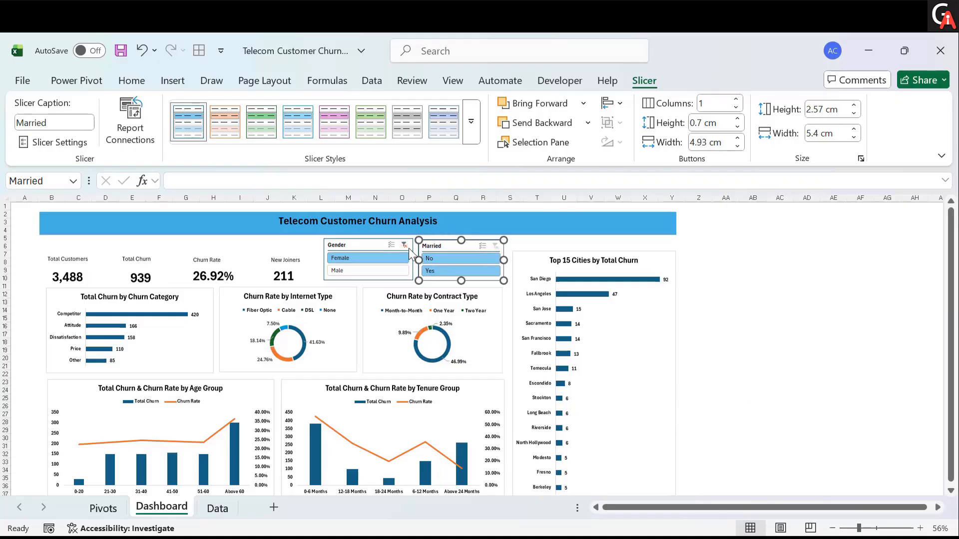
{"action": "left_click", "coordinate": [446, 268]}
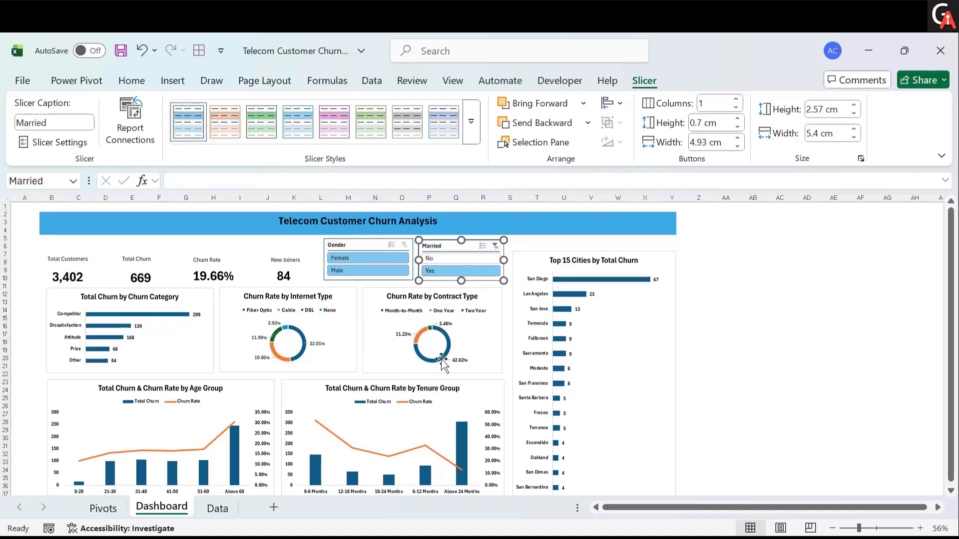
{"action": "mouse_move", "coordinate": [441, 359]}
{"action": "left_click", "coordinate": [495, 245]}
{"action": "key", "text": "Escape"}
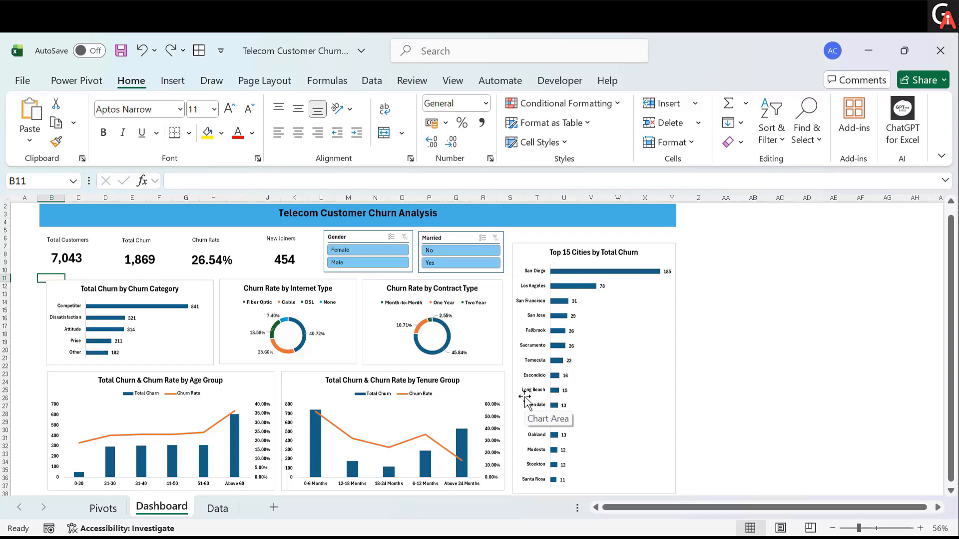
- Filter the dashboard to Female customers who are not married using both slicers
{"action": "left_click", "coordinate": [806, 369]}
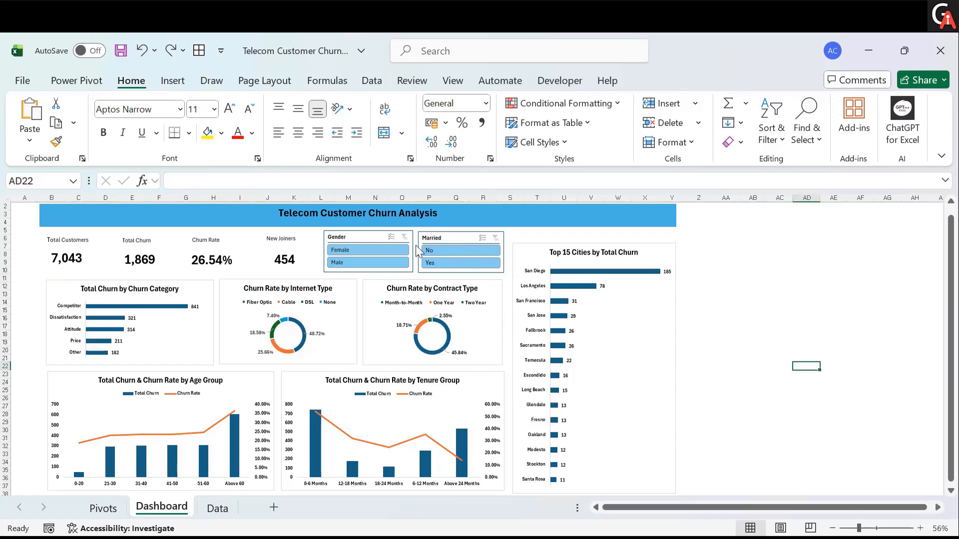
{"action": "left_click", "coordinate": [388, 251]}
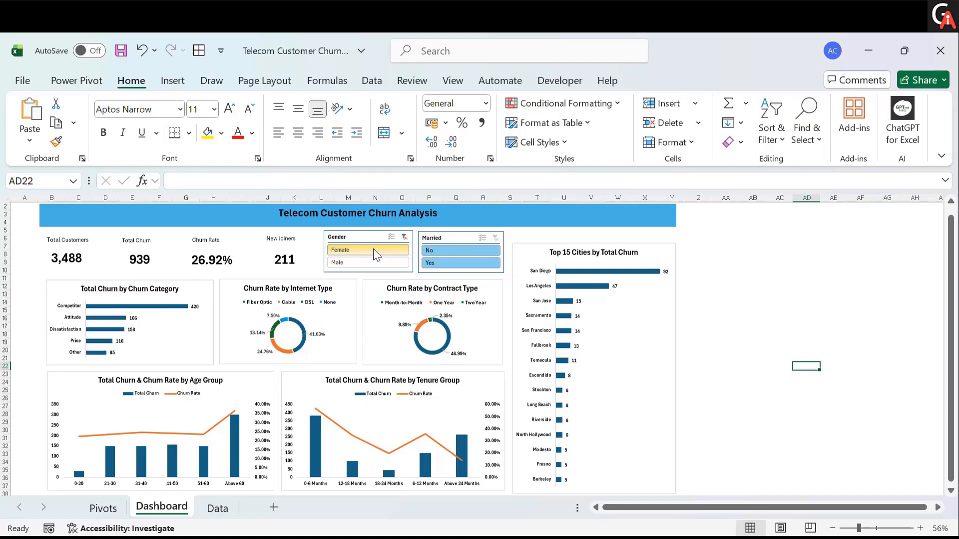
{"action": "left_click", "coordinate": [427, 251]}
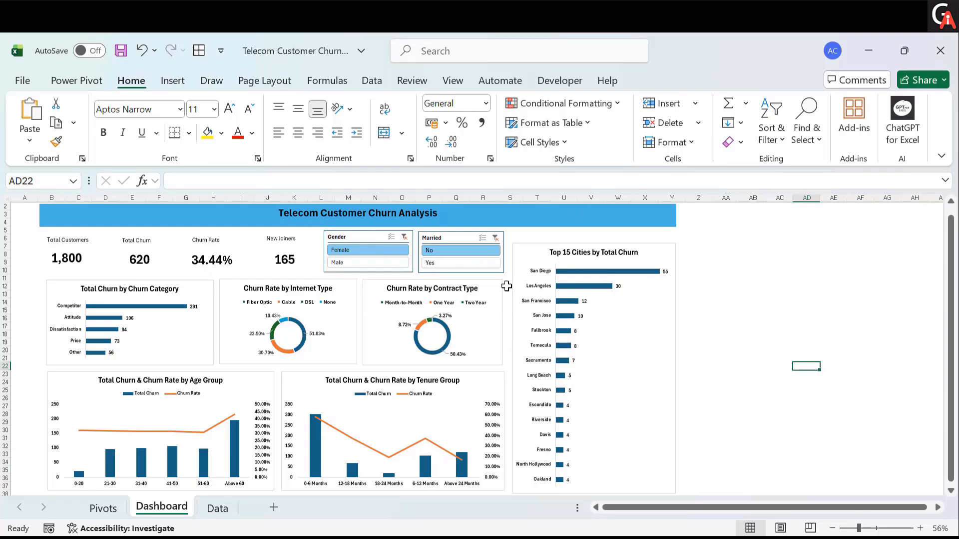
- Apply the Green theme colour palette to the workbook
{"action": "left_click", "coordinate": [265, 85]}
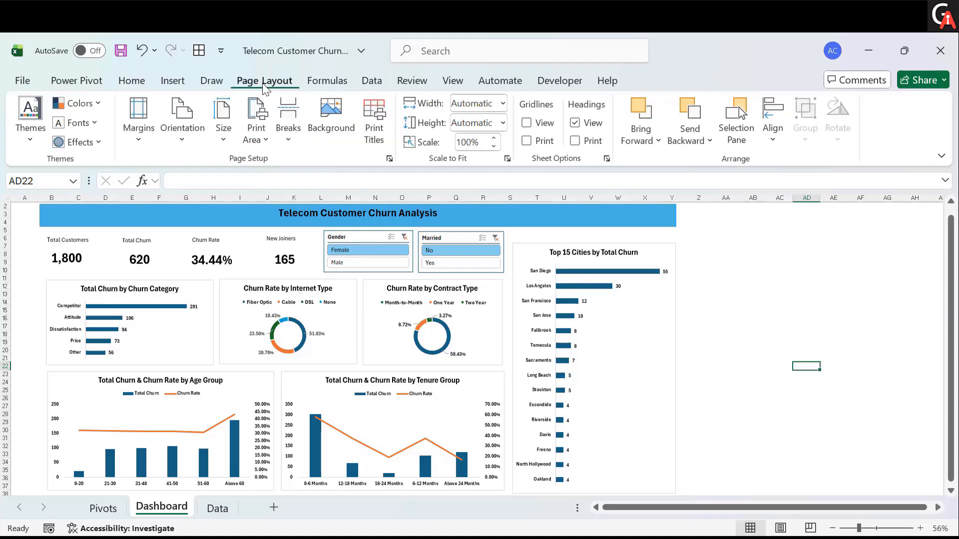
{"action": "left_click", "coordinate": [100, 104]}
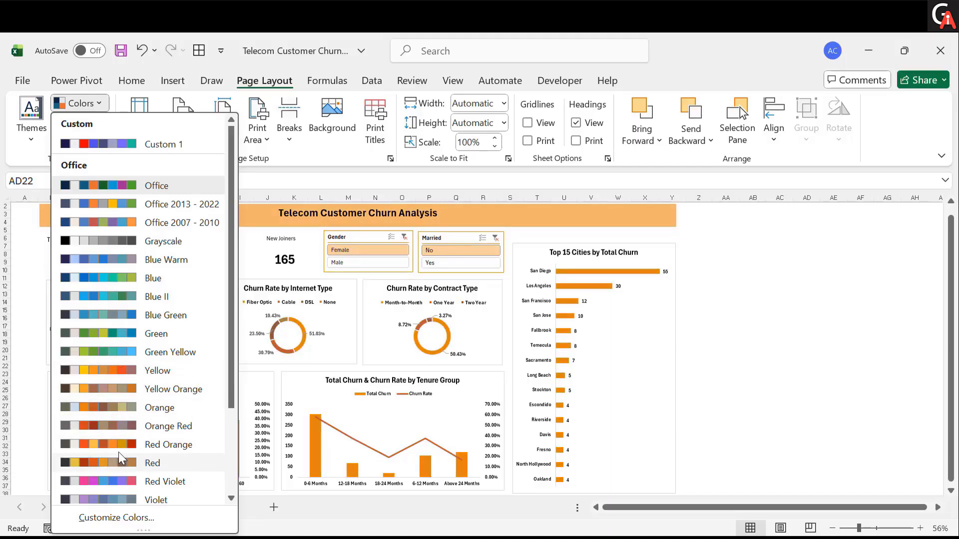
{"action": "scroll", "coordinate": [118, 451], "scroll_direction": "down", "scroll_amount": 2}
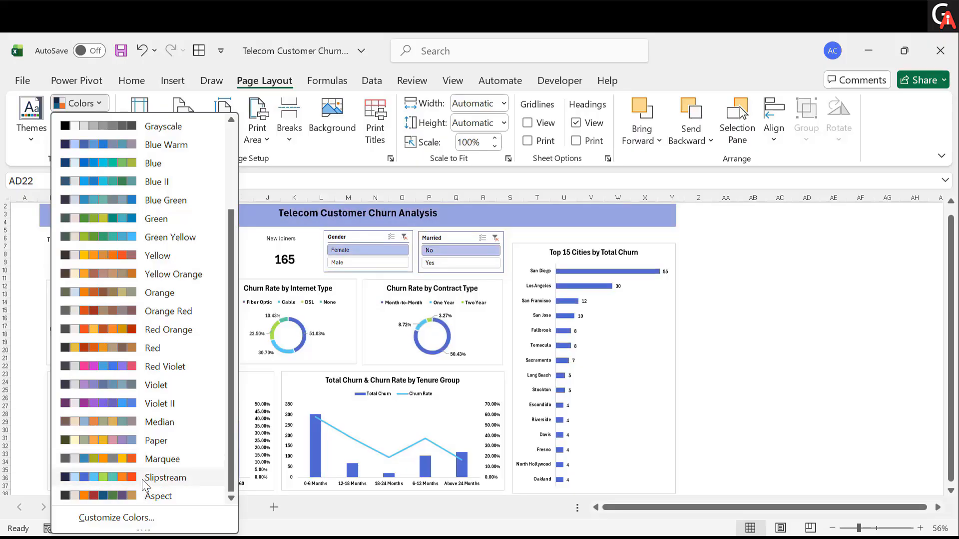
{"action": "scroll", "coordinate": [156, 292], "scroll_direction": "up", "scroll_amount": 2}
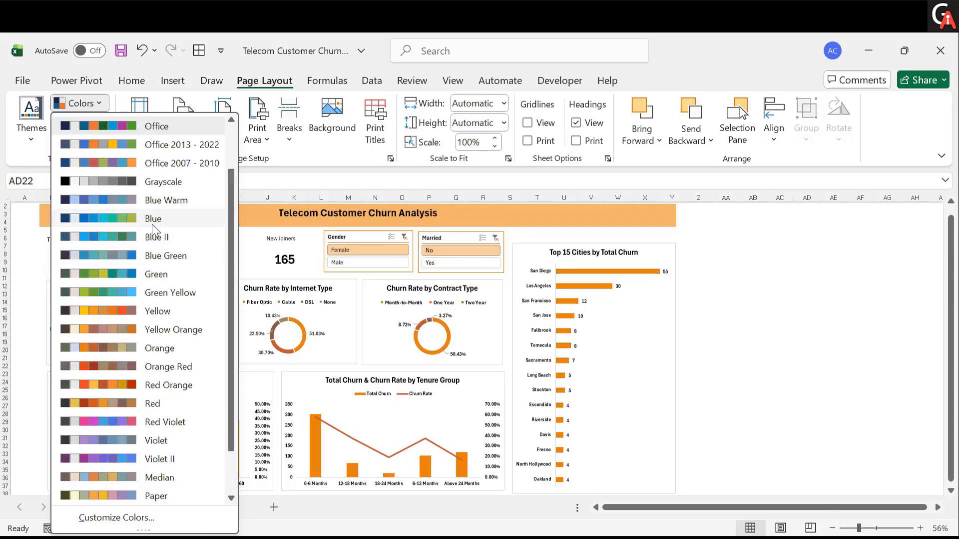
{"action": "left_click", "coordinate": [155, 280]}
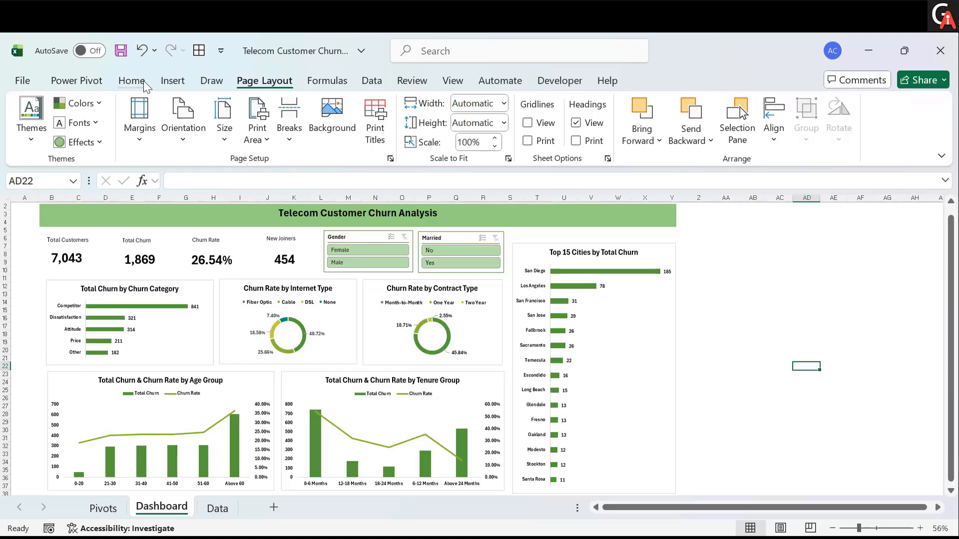
- Insert a straight line shape and draw it vertically, about 2.3 cm tall, between the Total Customers and Total Churn KPI cards
{"action": "left_click", "coordinate": [205, 82]}
{"action": "left_click", "coordinate": [182, 82]}
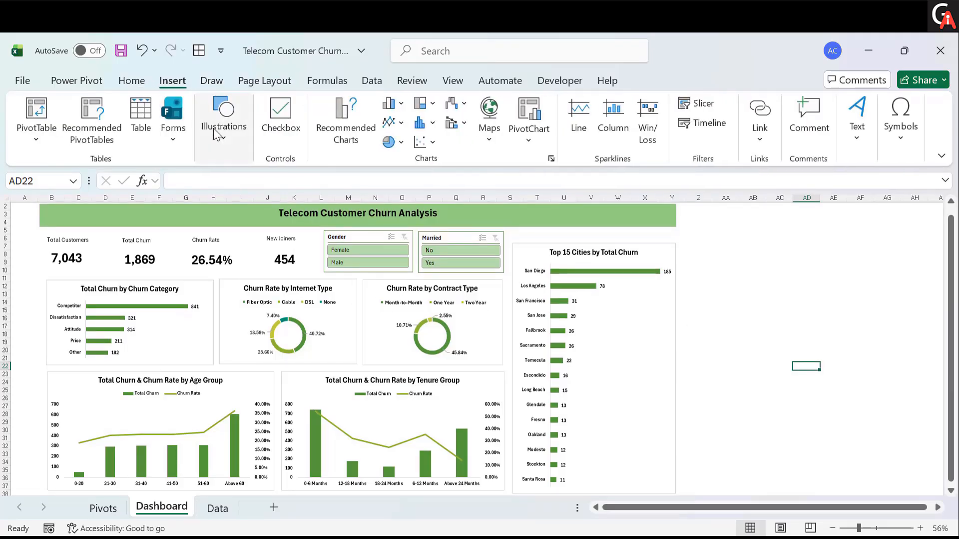
{"action": "left_click", "coordinate": [217, 134]}
{"action": "left_click", "coordinate": [247, 210]}
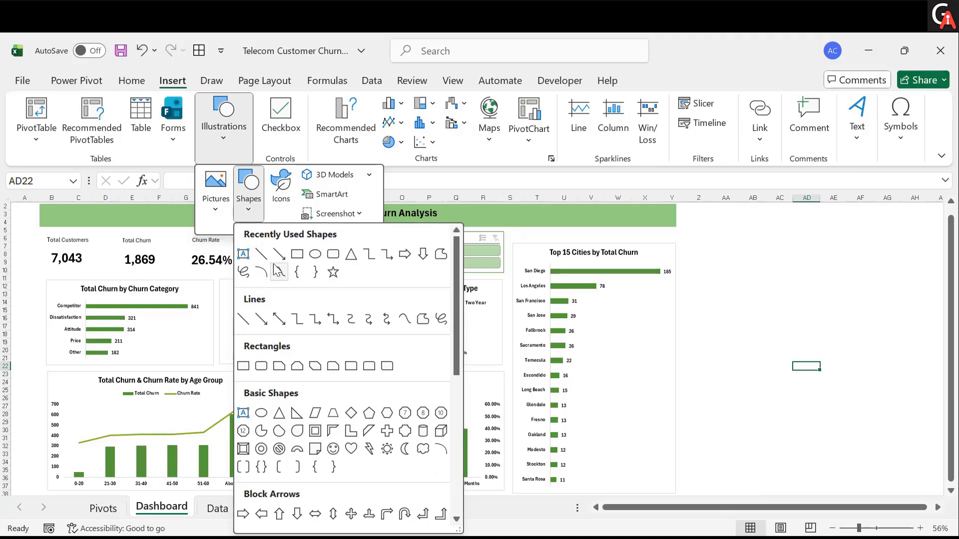
{"action": "left_click", "coordinate": [261, 254]}
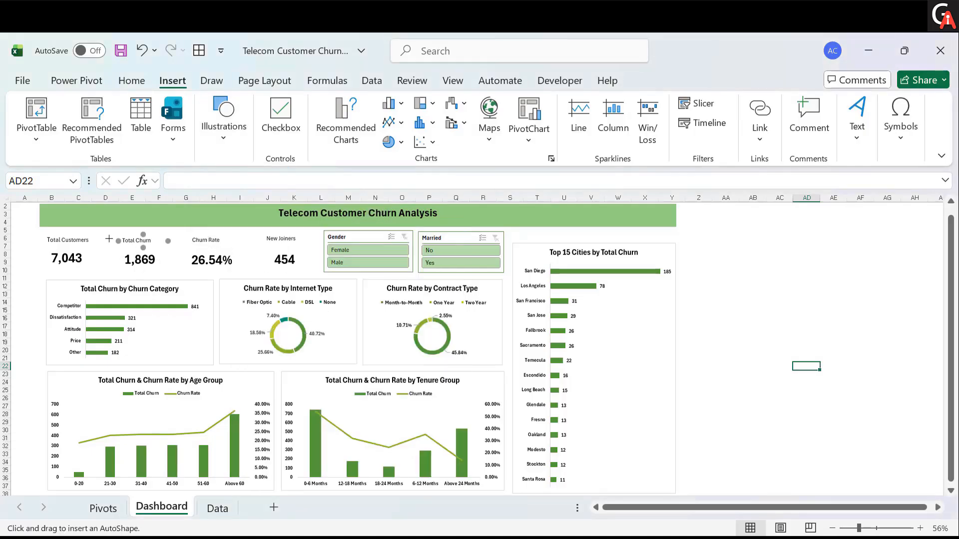
{"action": "left_click_drag", "start_coordinate": [100, 235], "coordinate": [99, 272]}
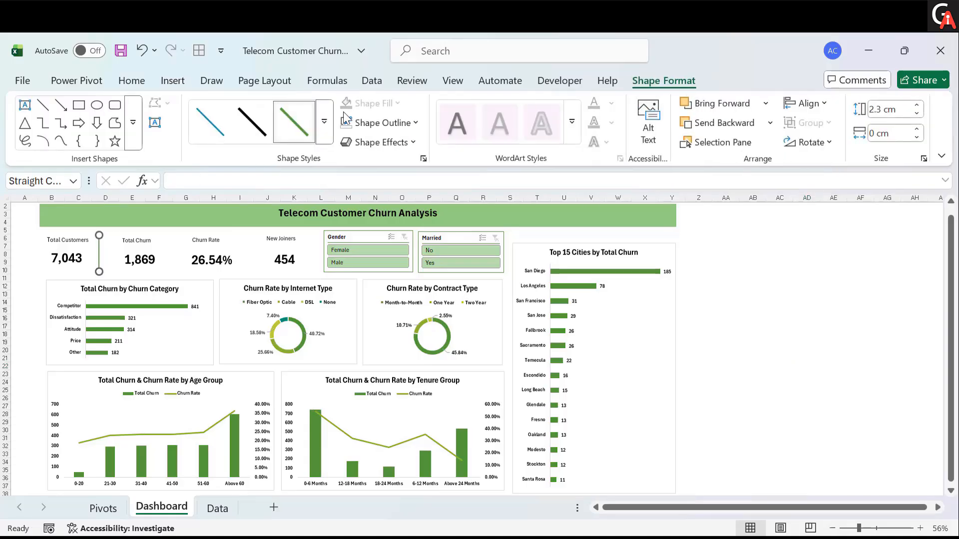
- Apply a green shape style to the divider line
{"action": "left_click", "coordinate": [327, 127]}
{"action": "left_click", "coordinate": [252, 246]}
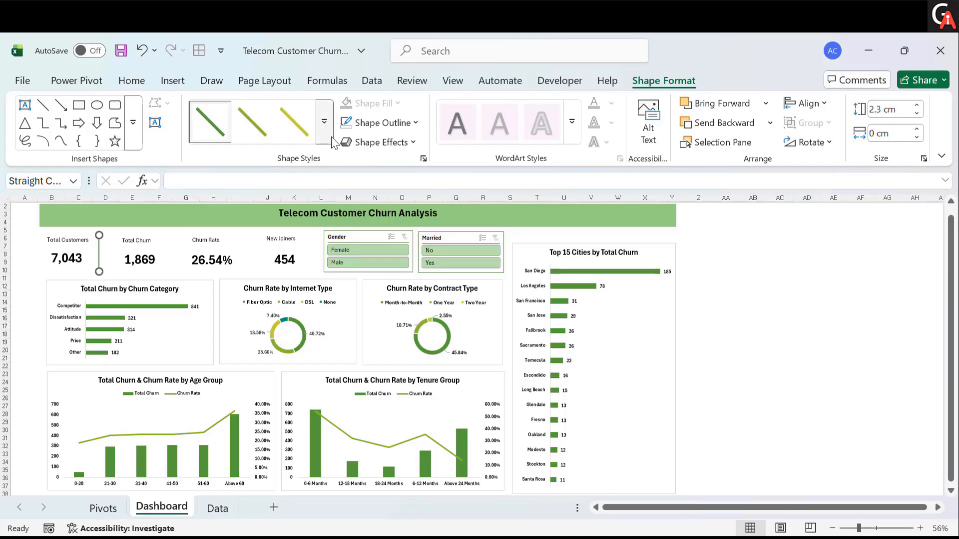
{"action": "left_click", "coordinate": [324, 121]}
{"action": "left_click", "coordinate": [32, 289]}
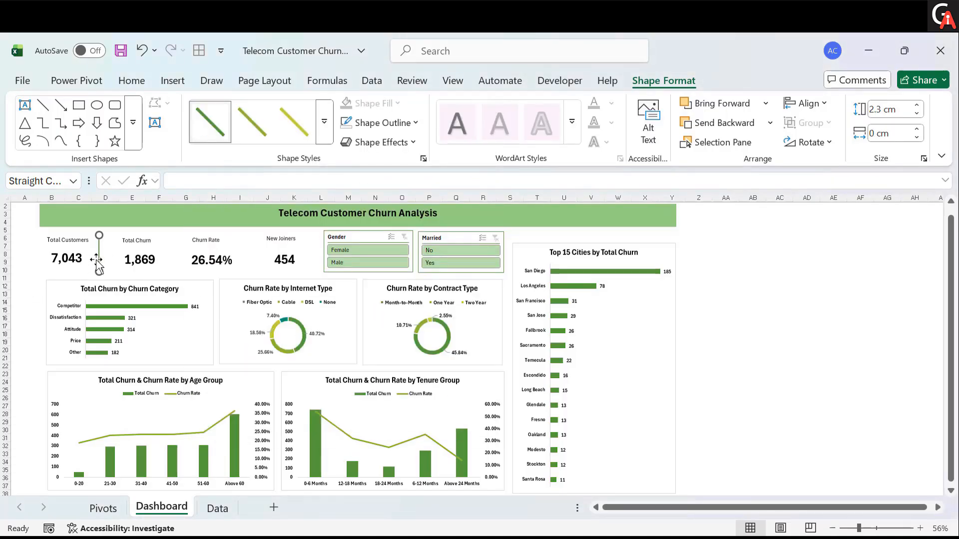
- Duplicate the divider line and place copies between the Total Churn, Churn Rate and New Joiners KPI cards
{"action": "key", "text": "ctrl+d"}
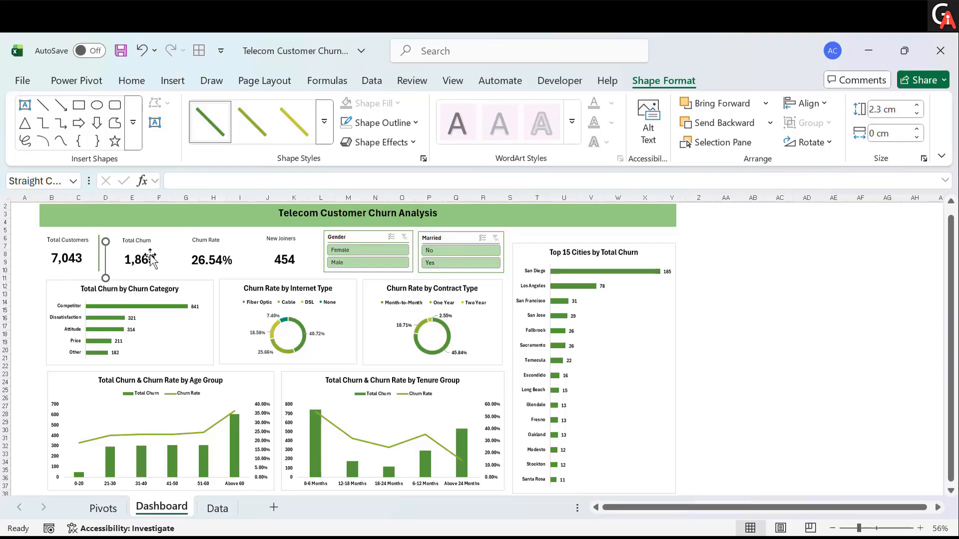
{"action": "left_click_drag", "start_coordinate": [106, 259], "coordinate": [249, 250]}
{"action": "key", "text": "ctrl+d"}
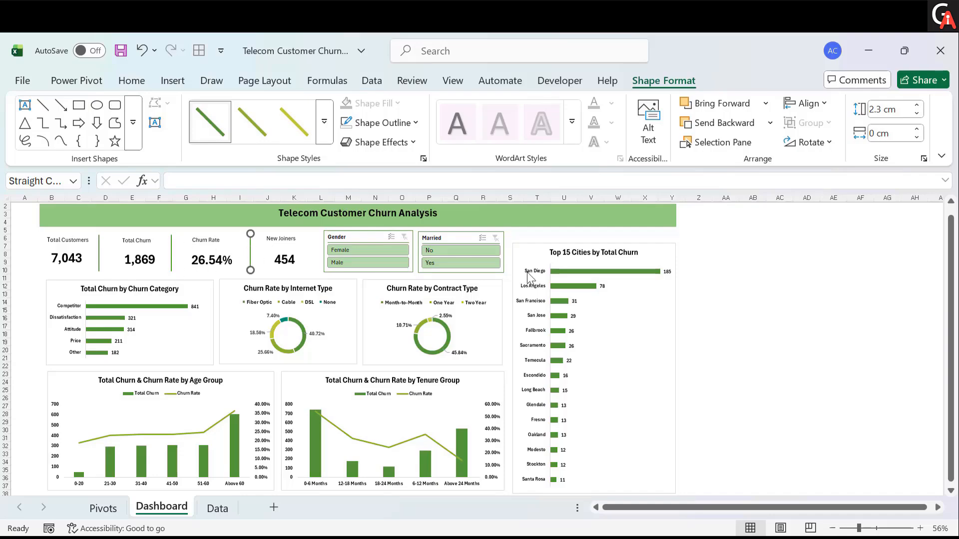
{"action": "left_click", "coordinate": [815, 352]}
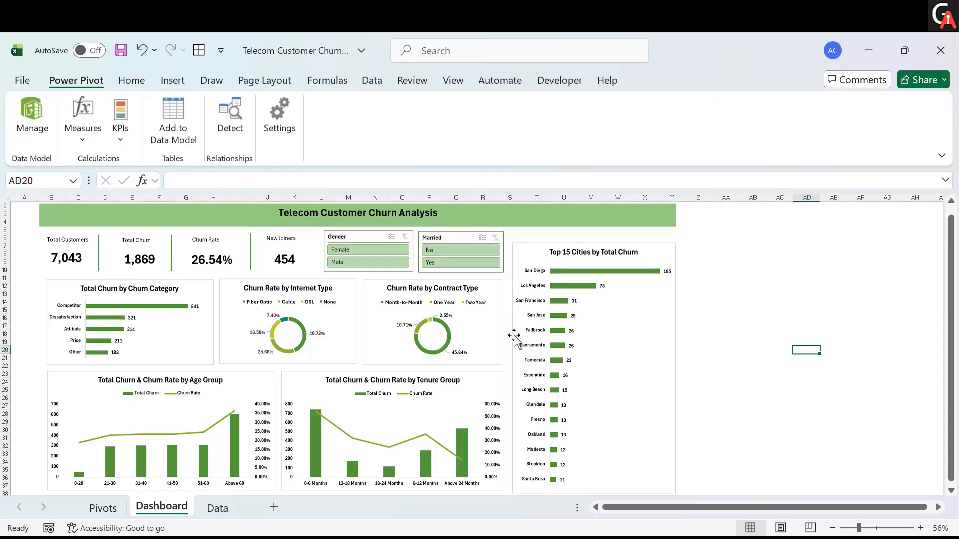
- Filter the dashboard to Female customers who are married using the Gender and Married slicers
{"action": "left_click", "coordinate": [386, 252]}
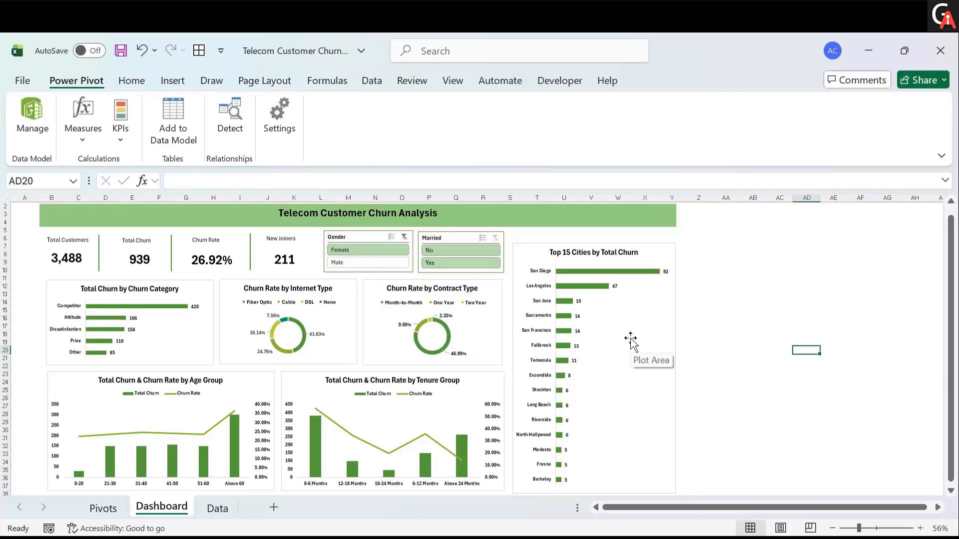
{"action": "left_click", "coordinate": [453, 264]}
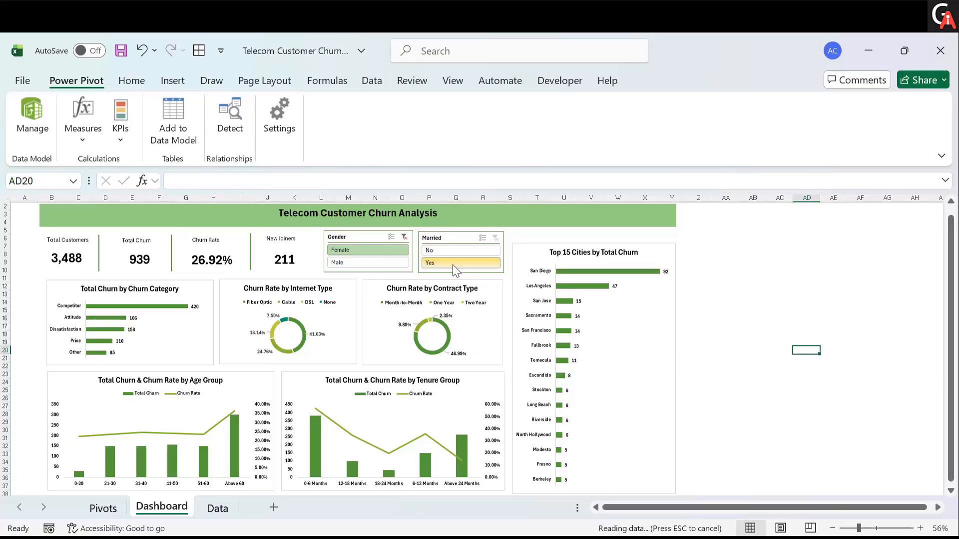